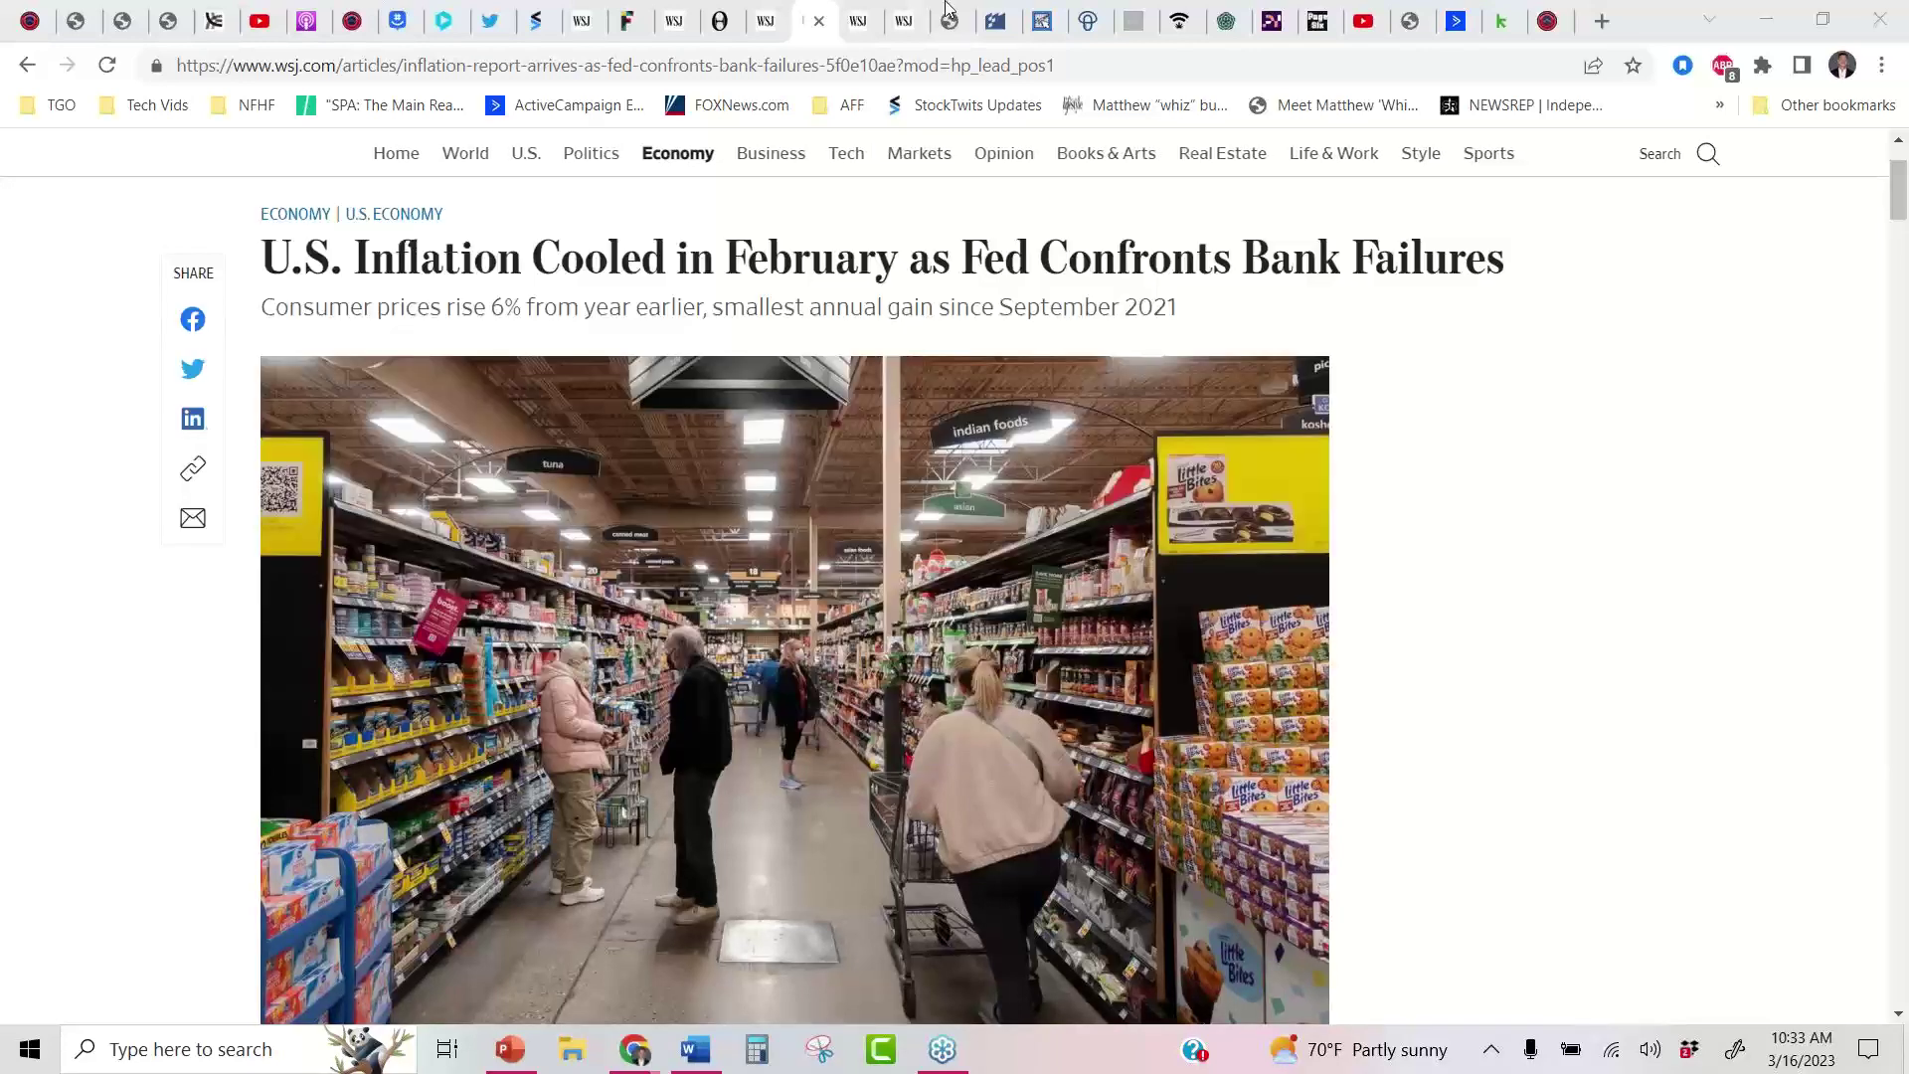
Review the Wall Street Journal articles on February inflation, the cooling economy and Jerome Powell, plus Benzinga's Amazon analyst ratings
mouse_move(848, 8)
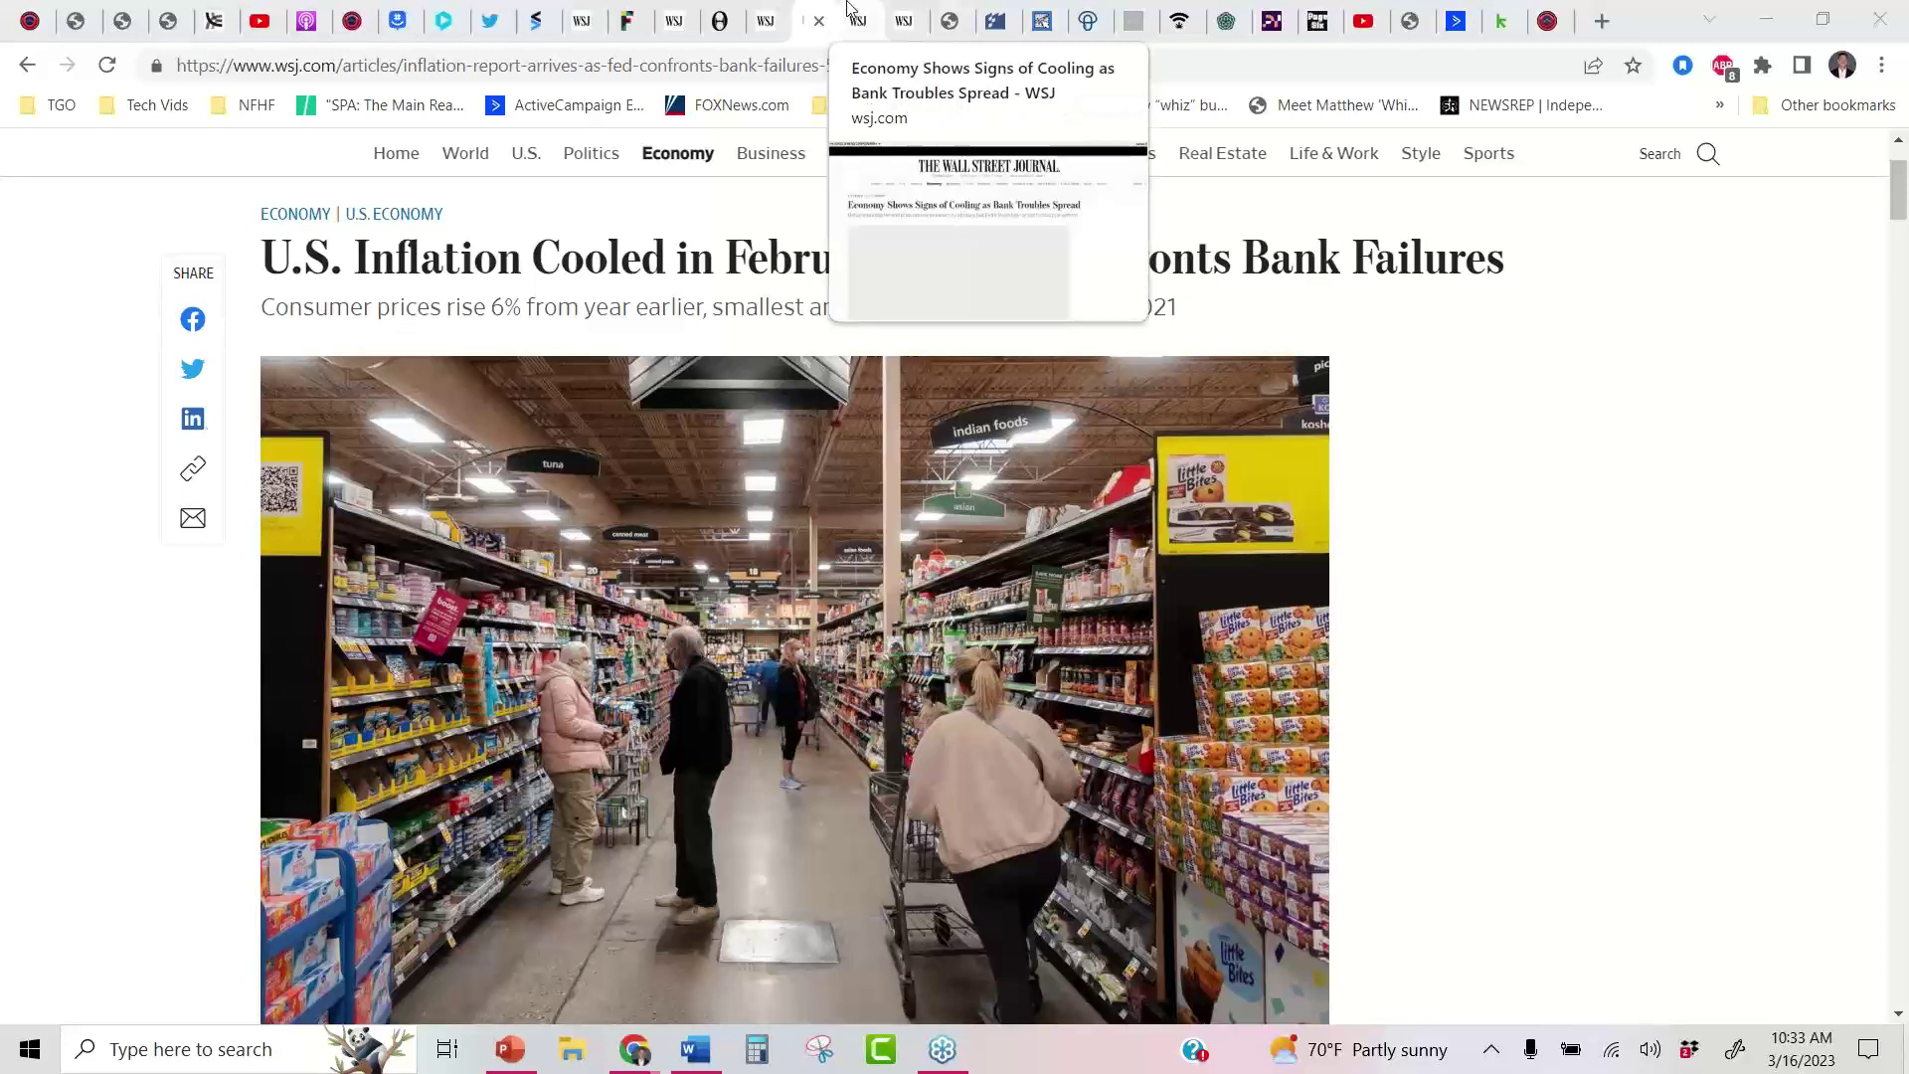
drag(279, 268, 1098, 329)
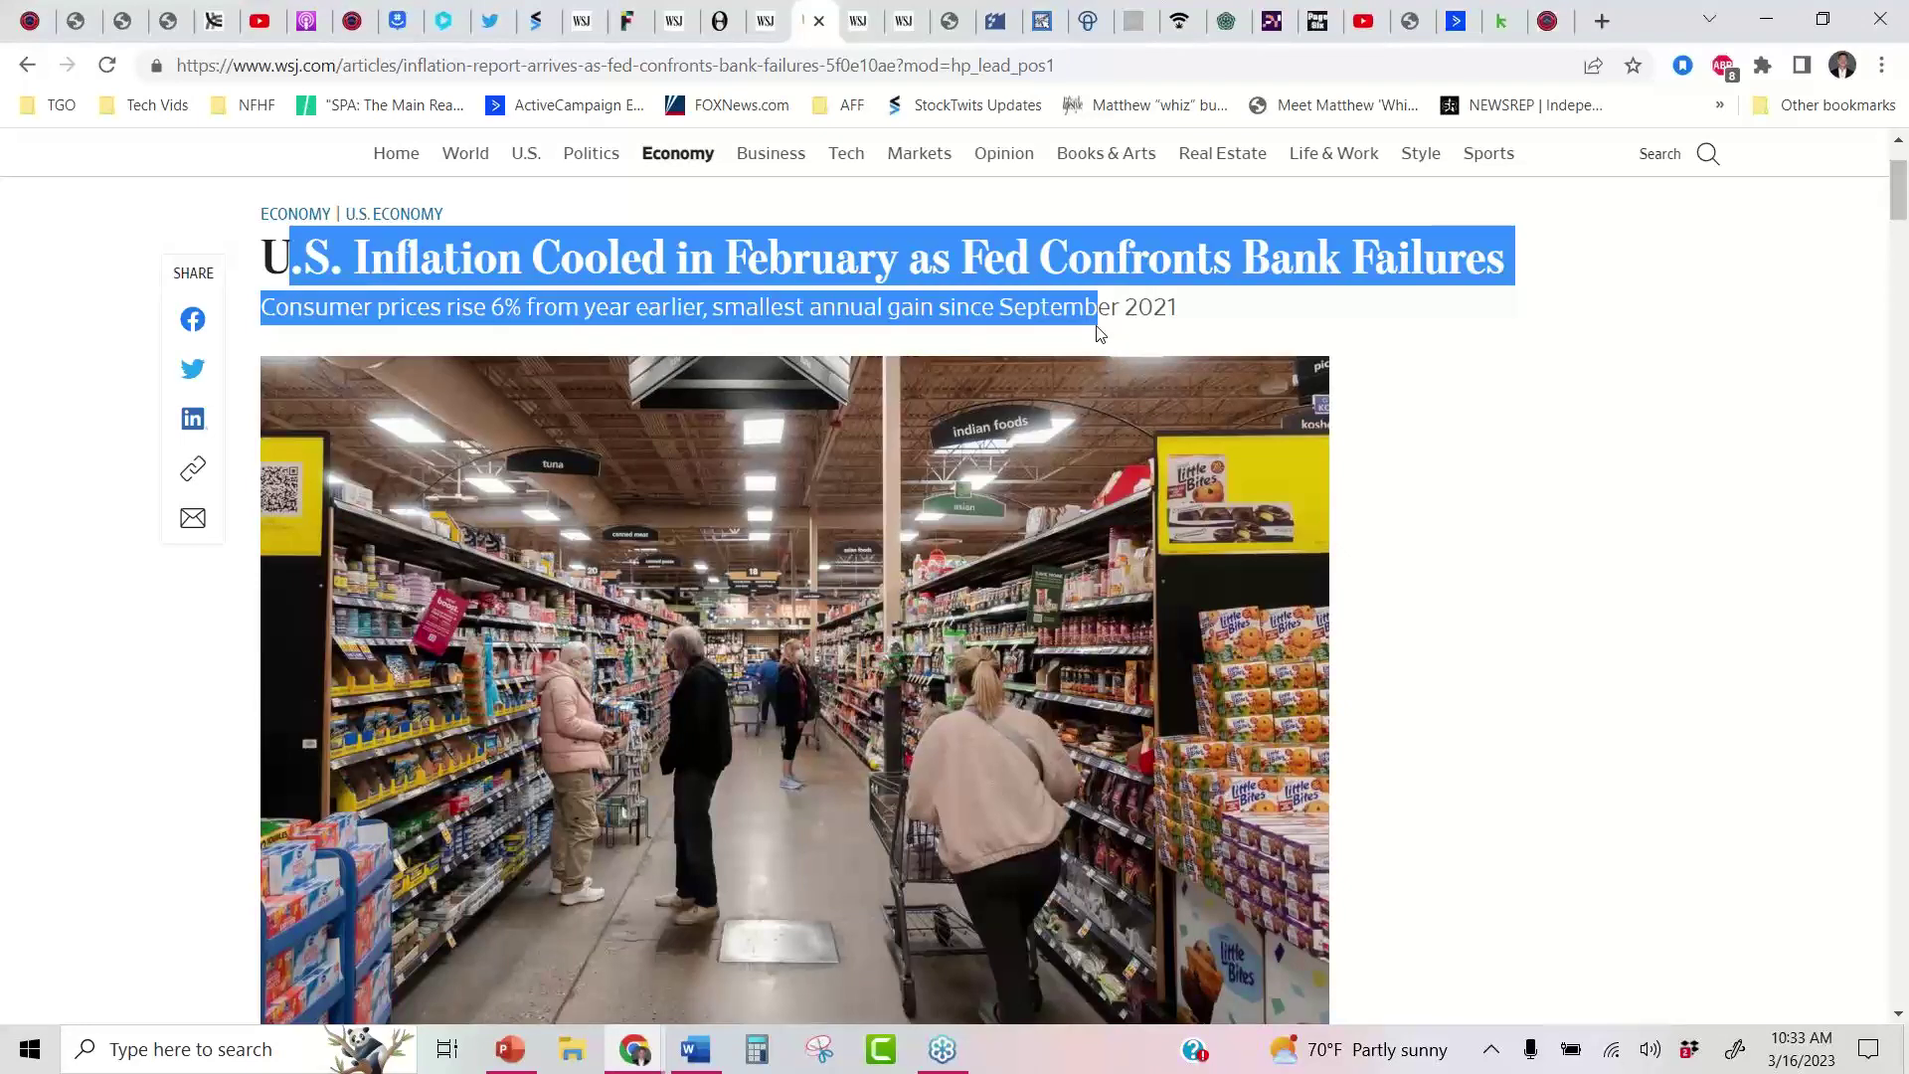
click(863, 12)
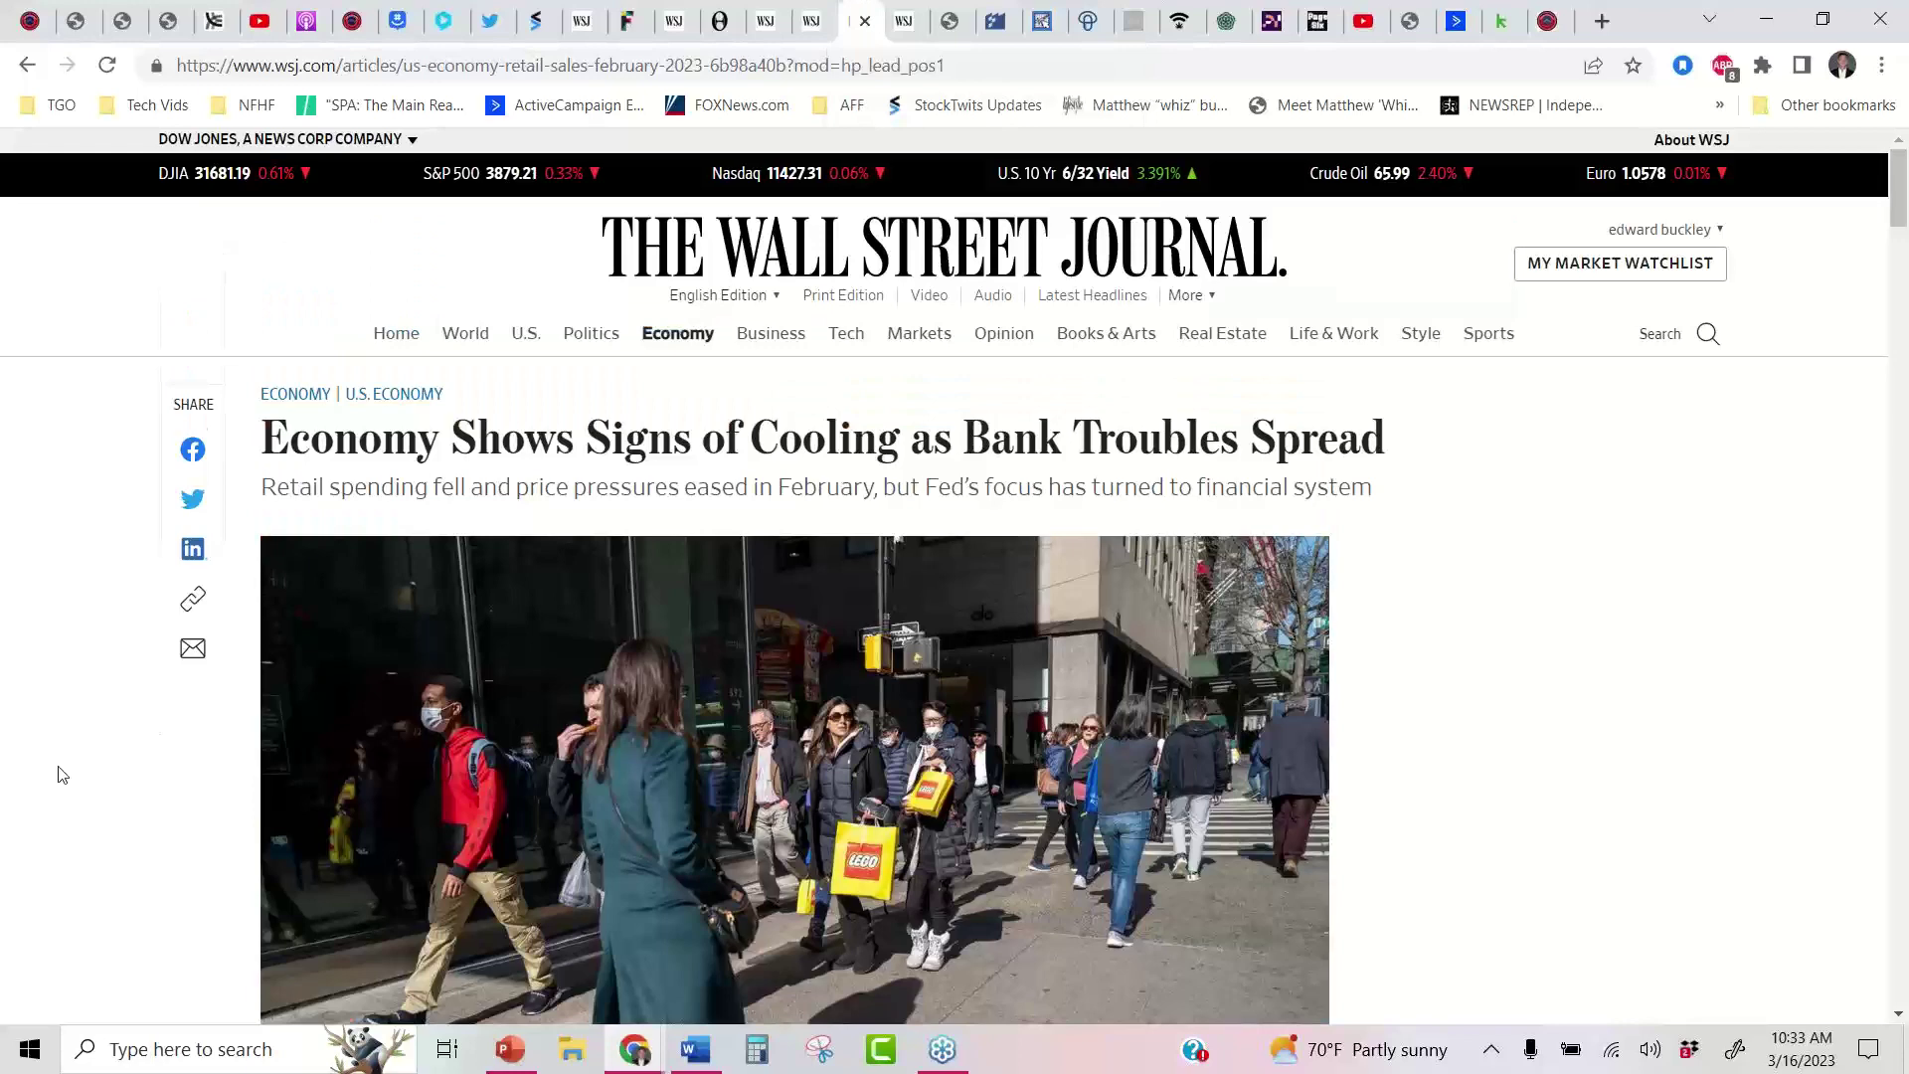
scroll(63, 774, down, 1)
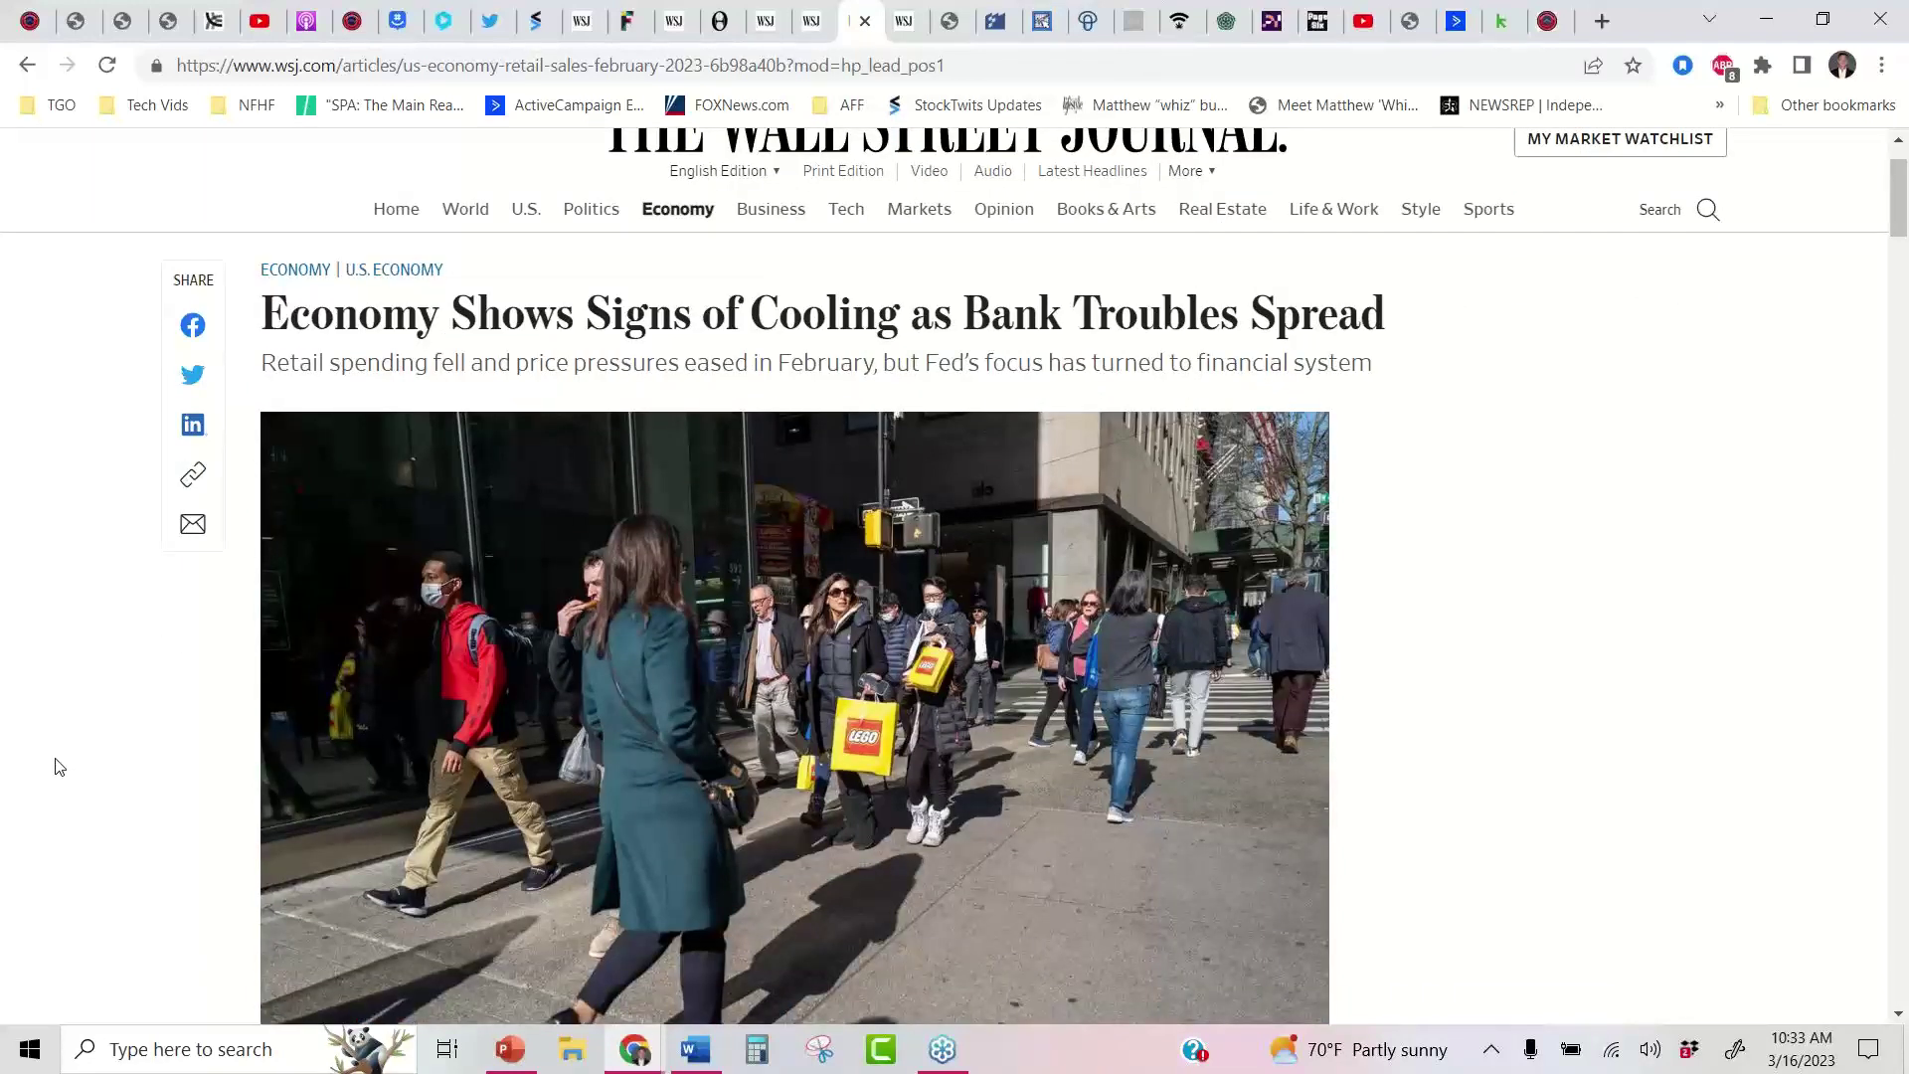
click(922, 18)
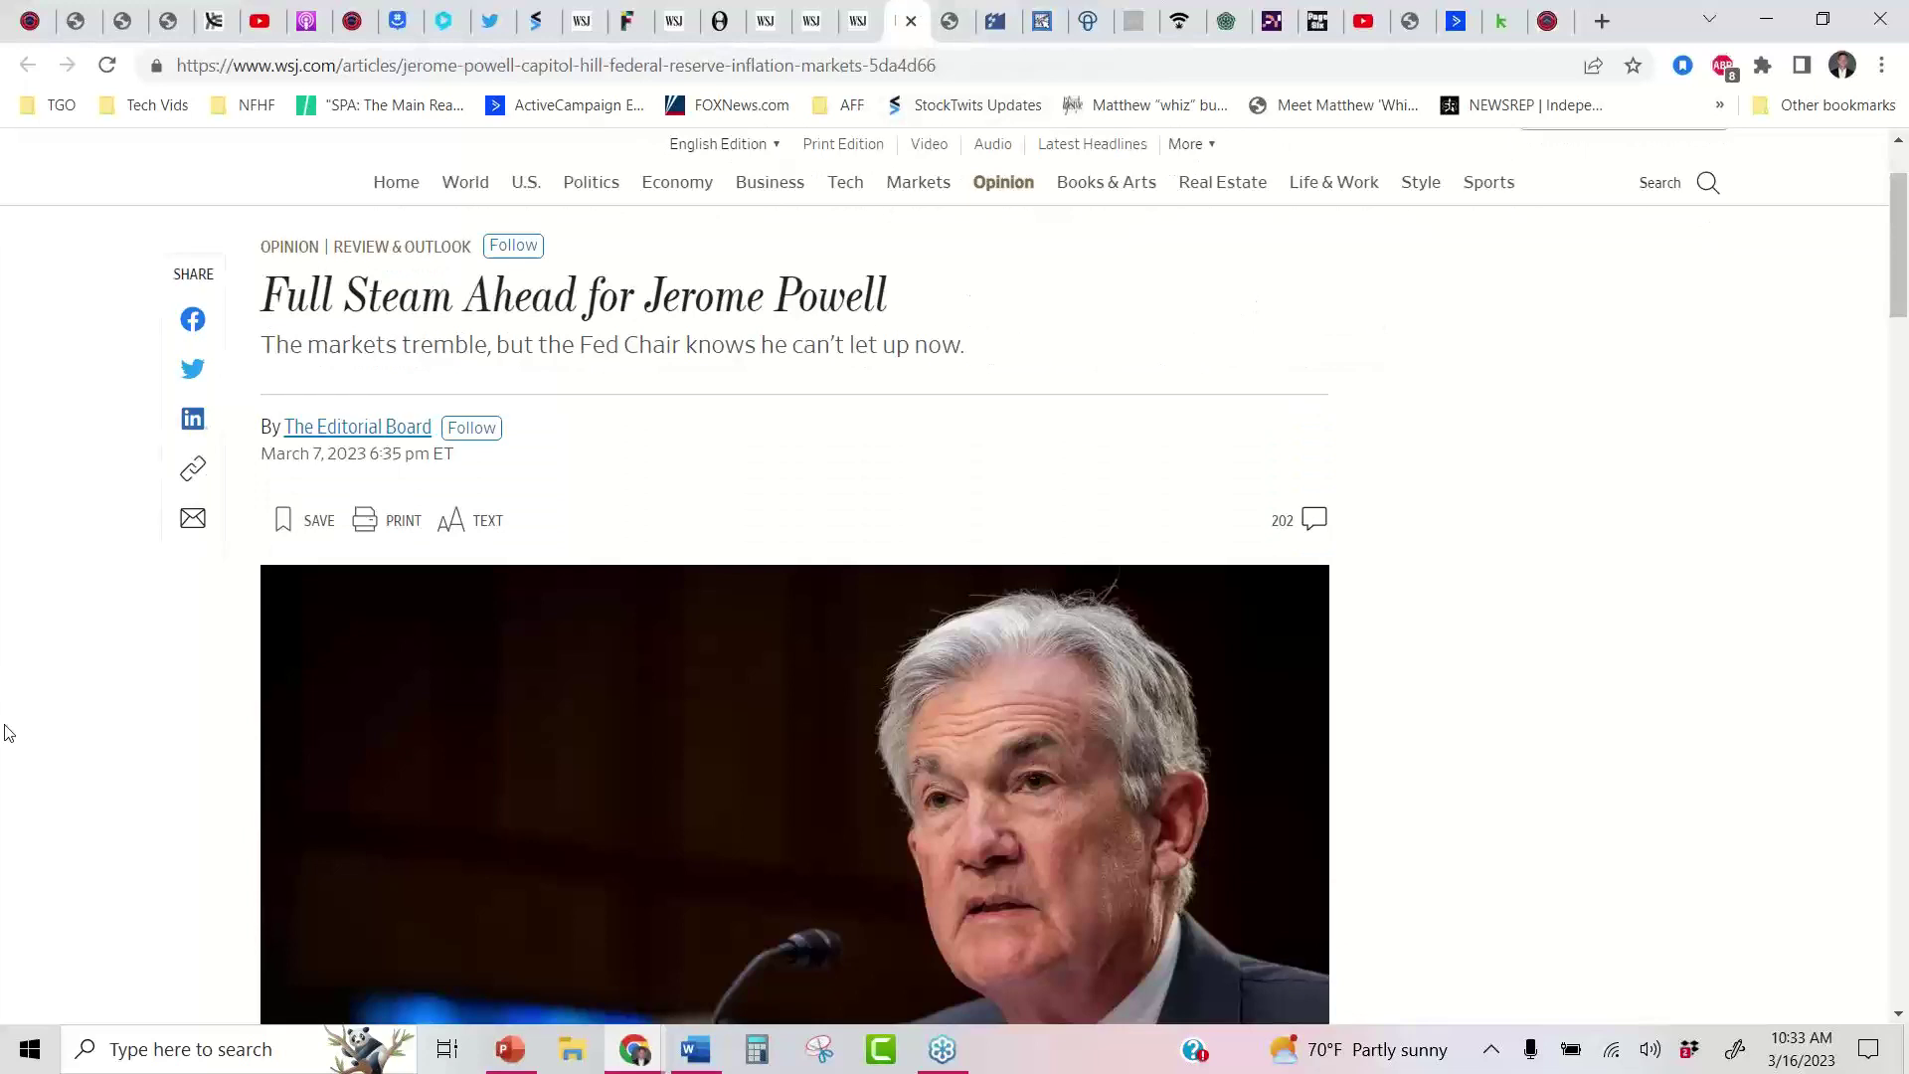
click(952, 21)
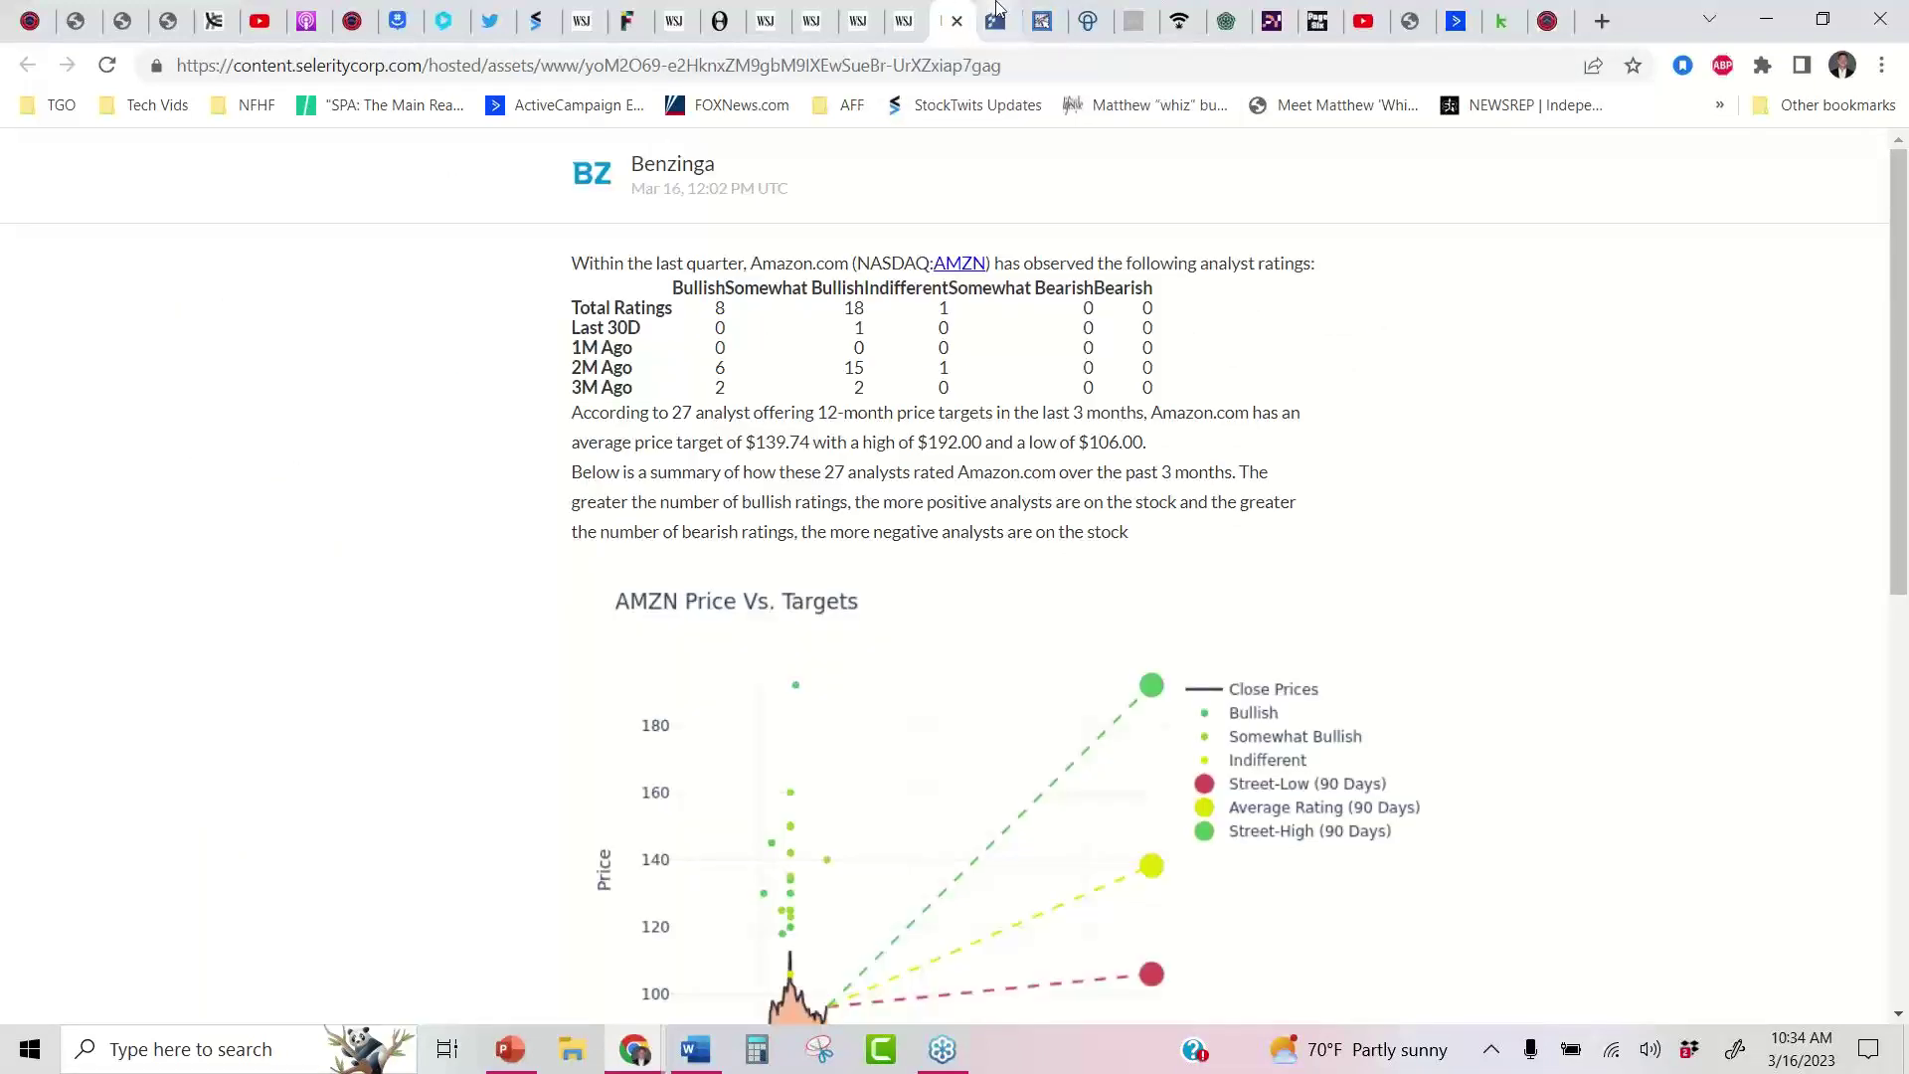
Review the Thursday, March 16 US releases on the Forex Factory calendar, including Unemployment Claims and Housing Starts
click(995, 21)
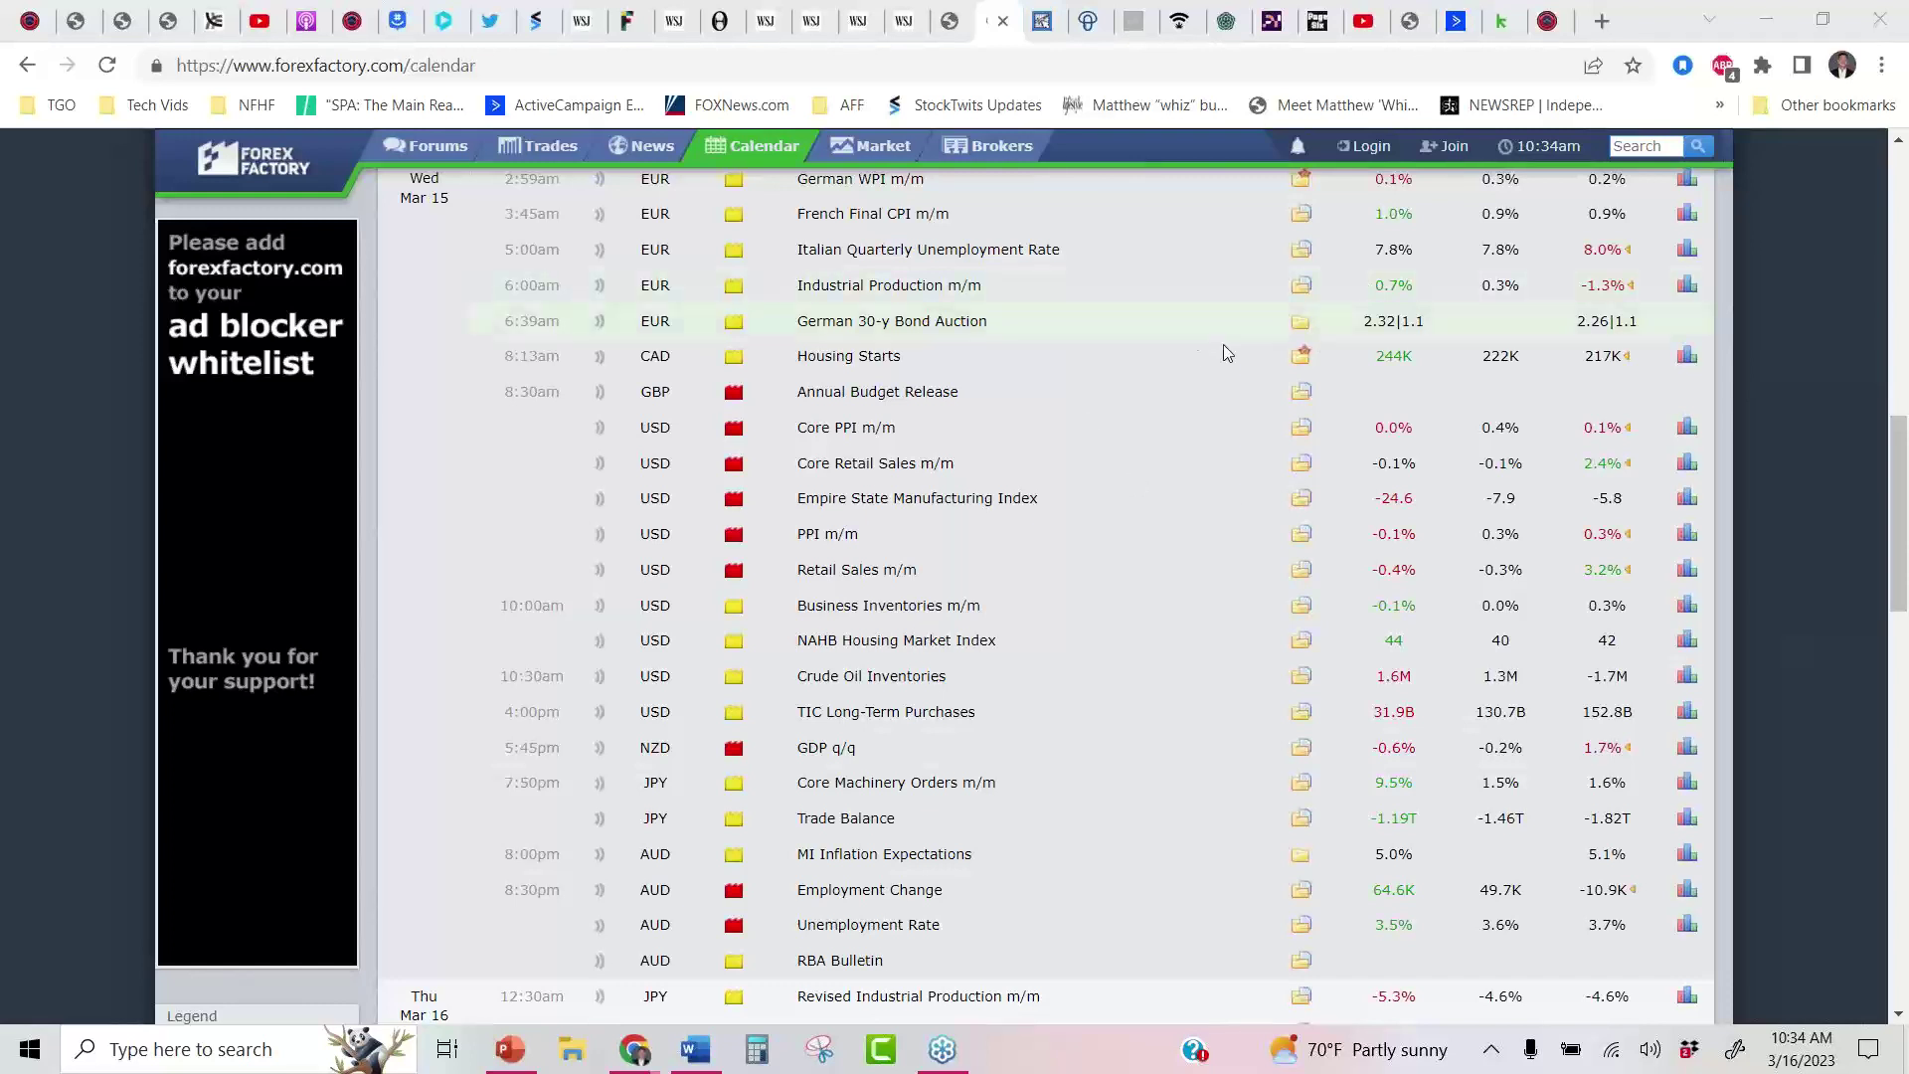
scroll(1167, 684, down, 1)
scroll(1165, 609, up, 1)
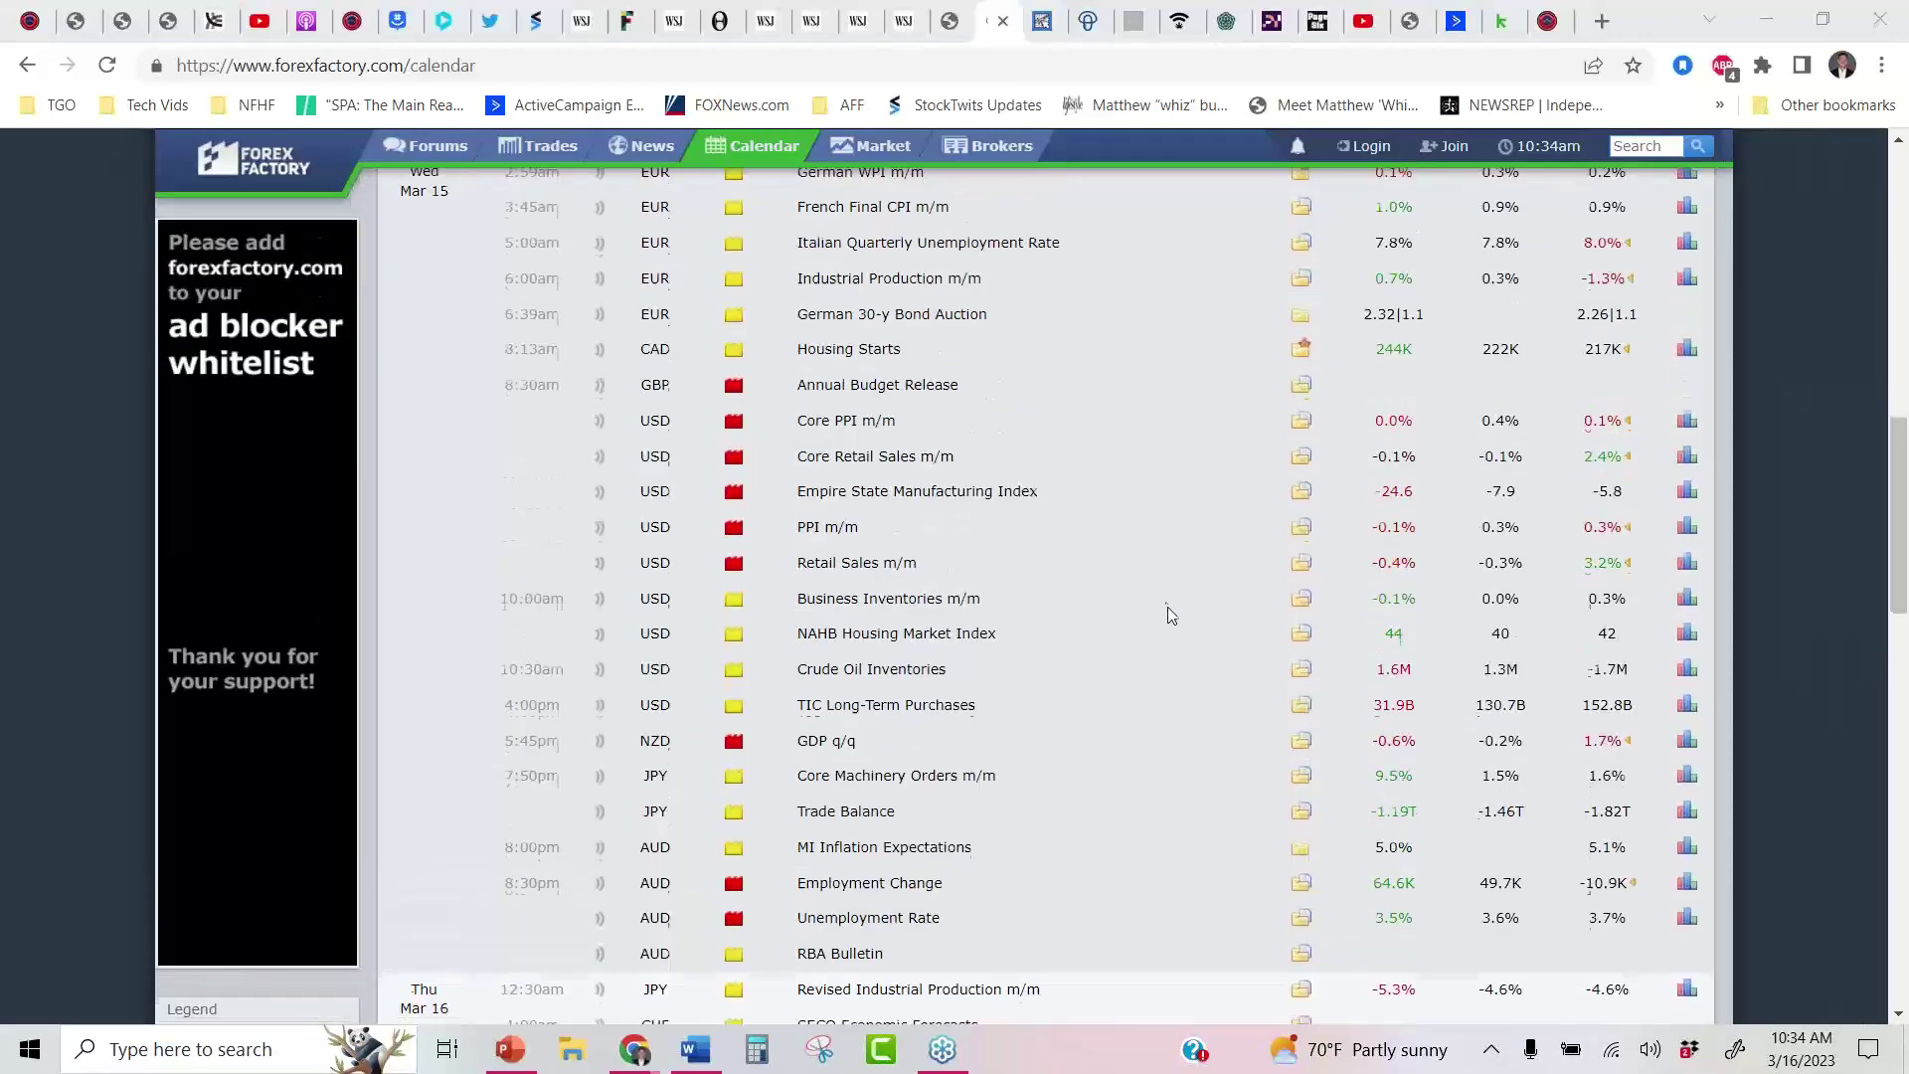
scroll(1165, 607, down, 3)
scroll(1165, 606, down, 2)
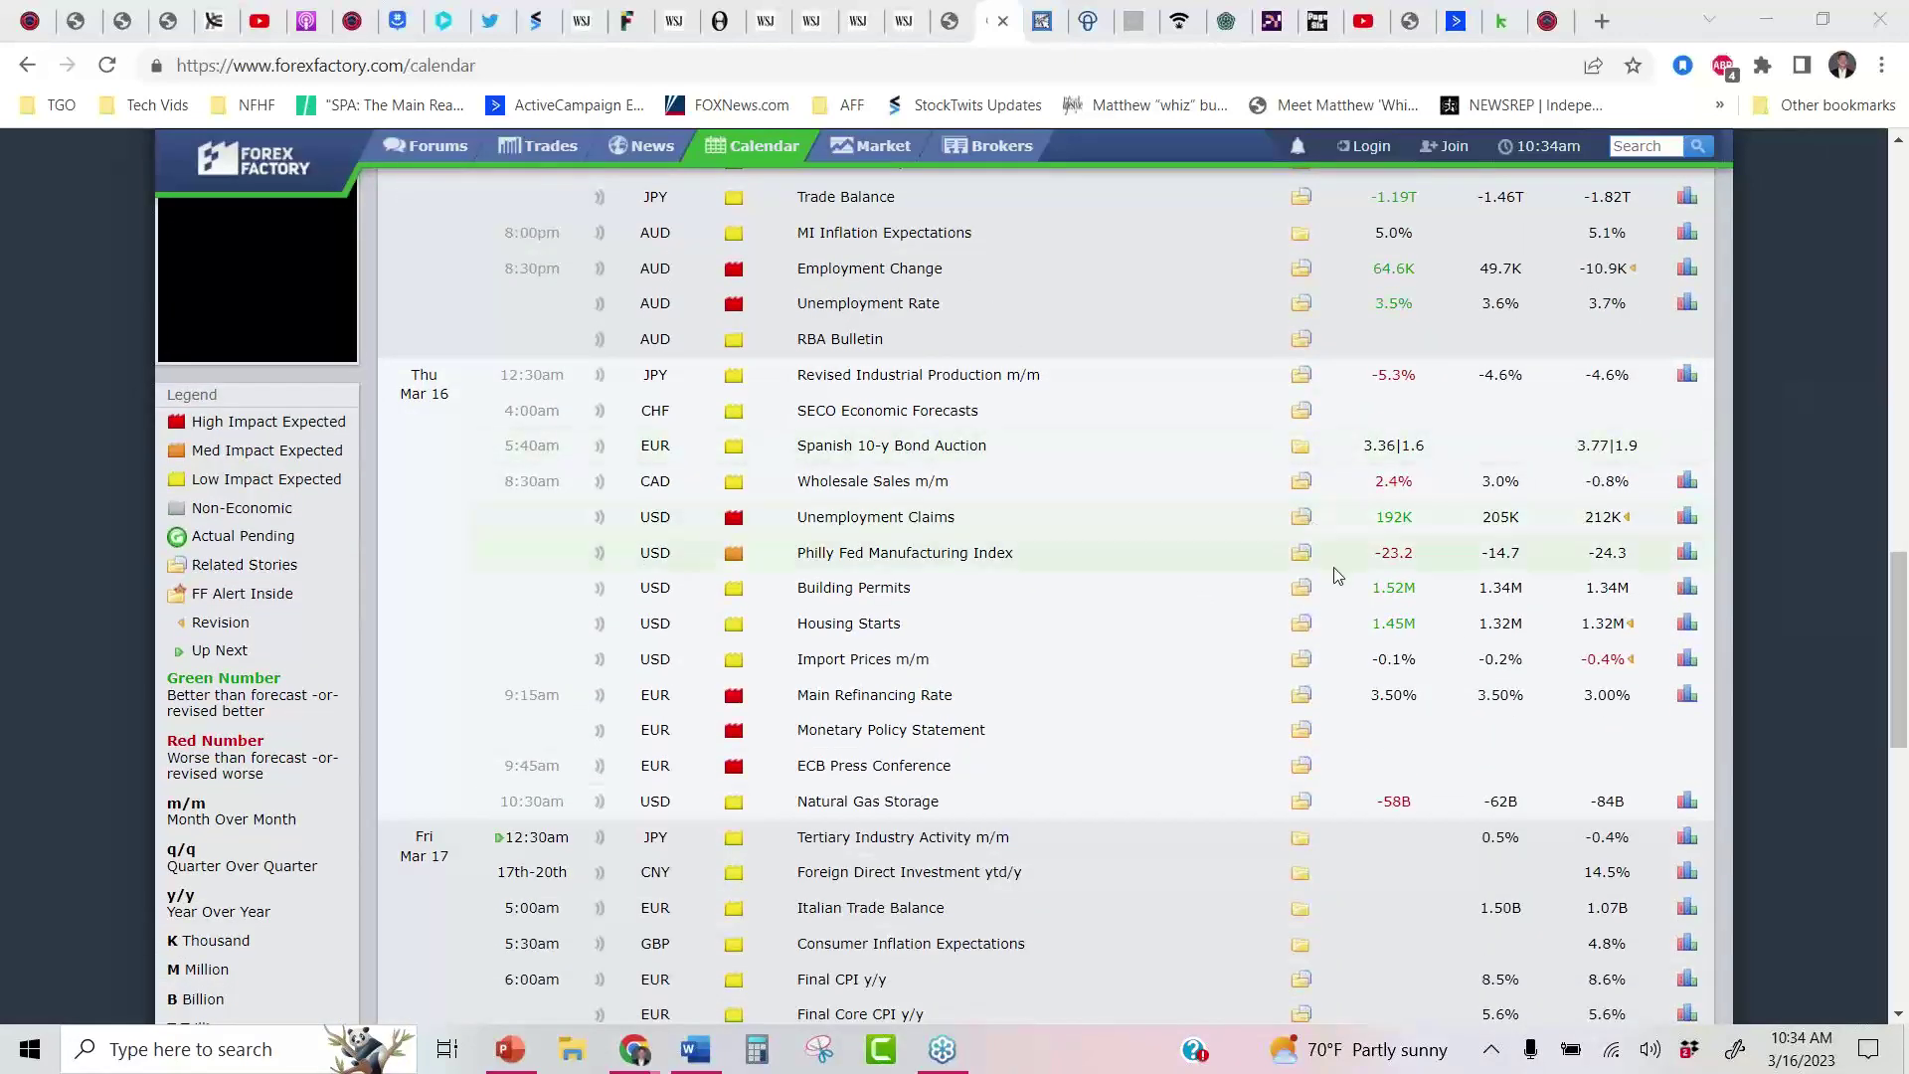
click(1412, 515)
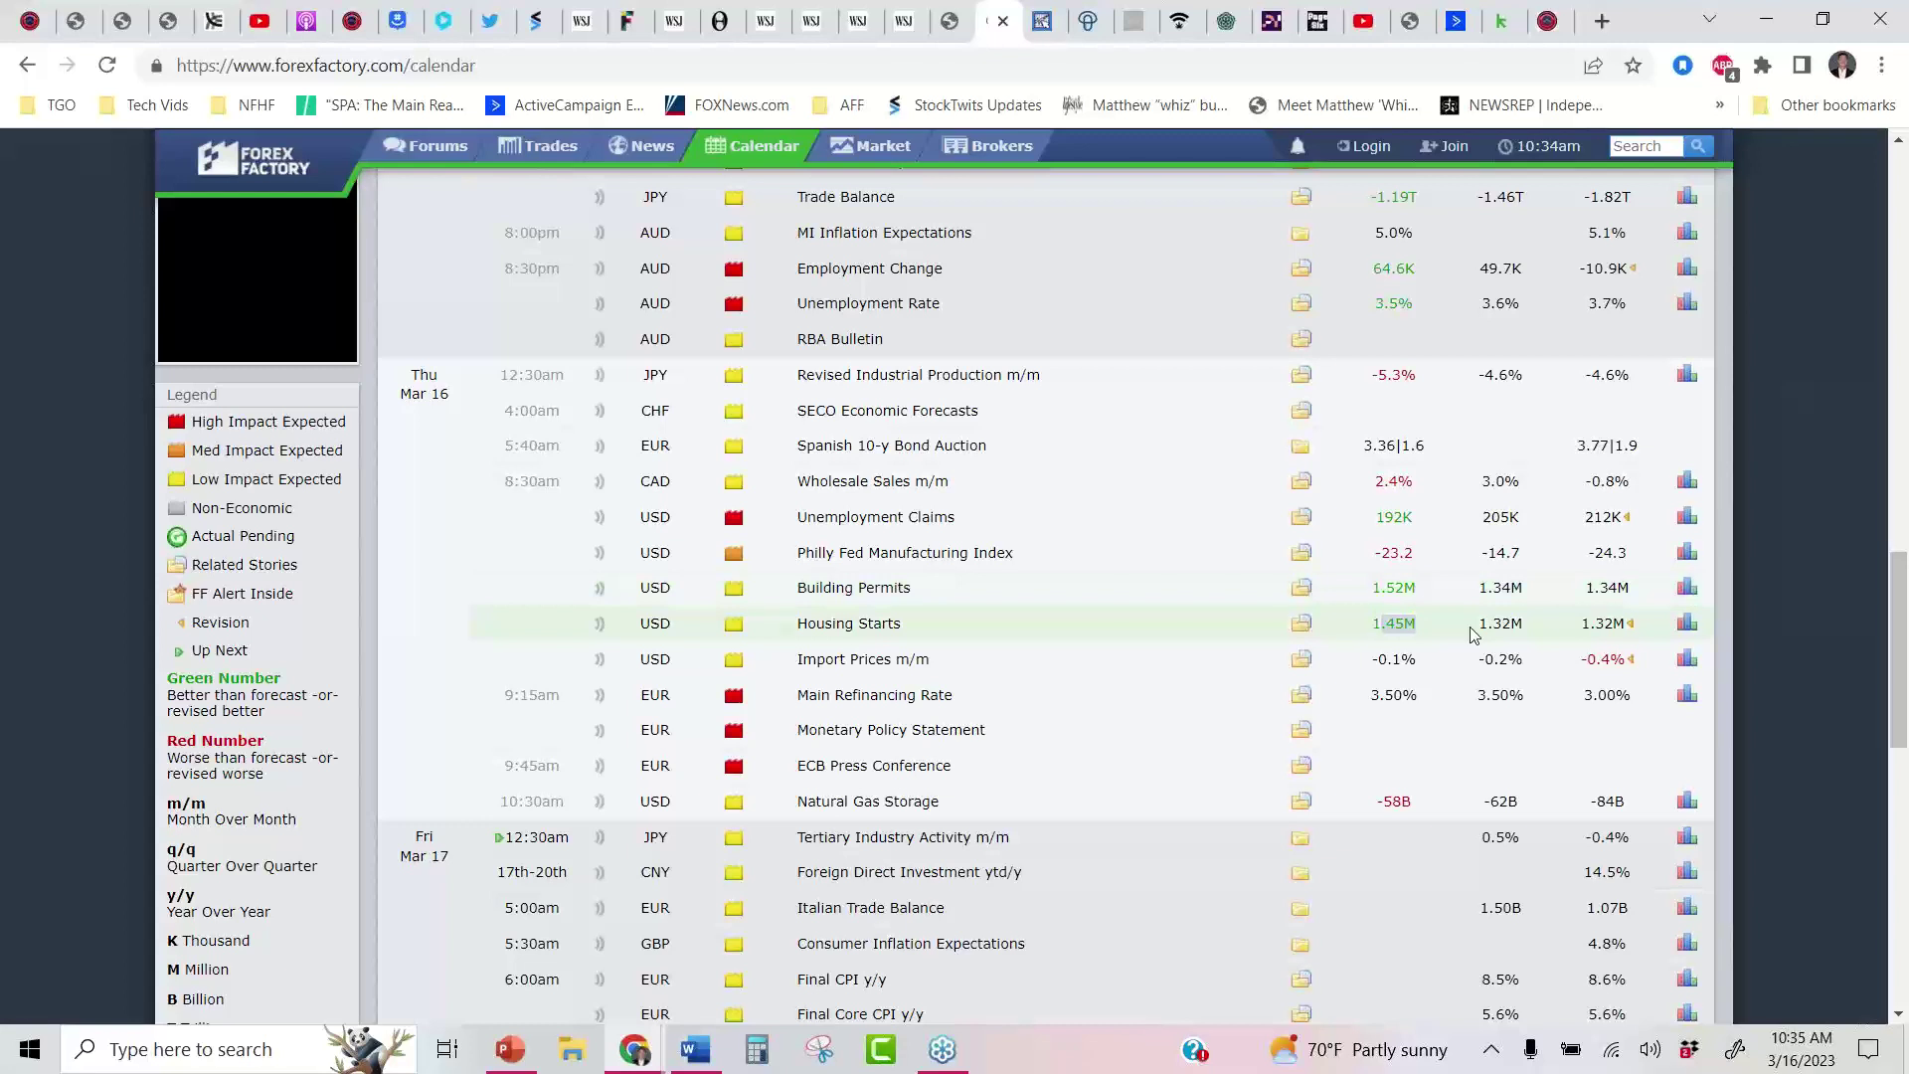
Examine the Friday, March 17 US releases, marking Capacity Utilization Rate, Industrial Production and the two Prelim UoM entries
scroll(1233, 880, down, 4)
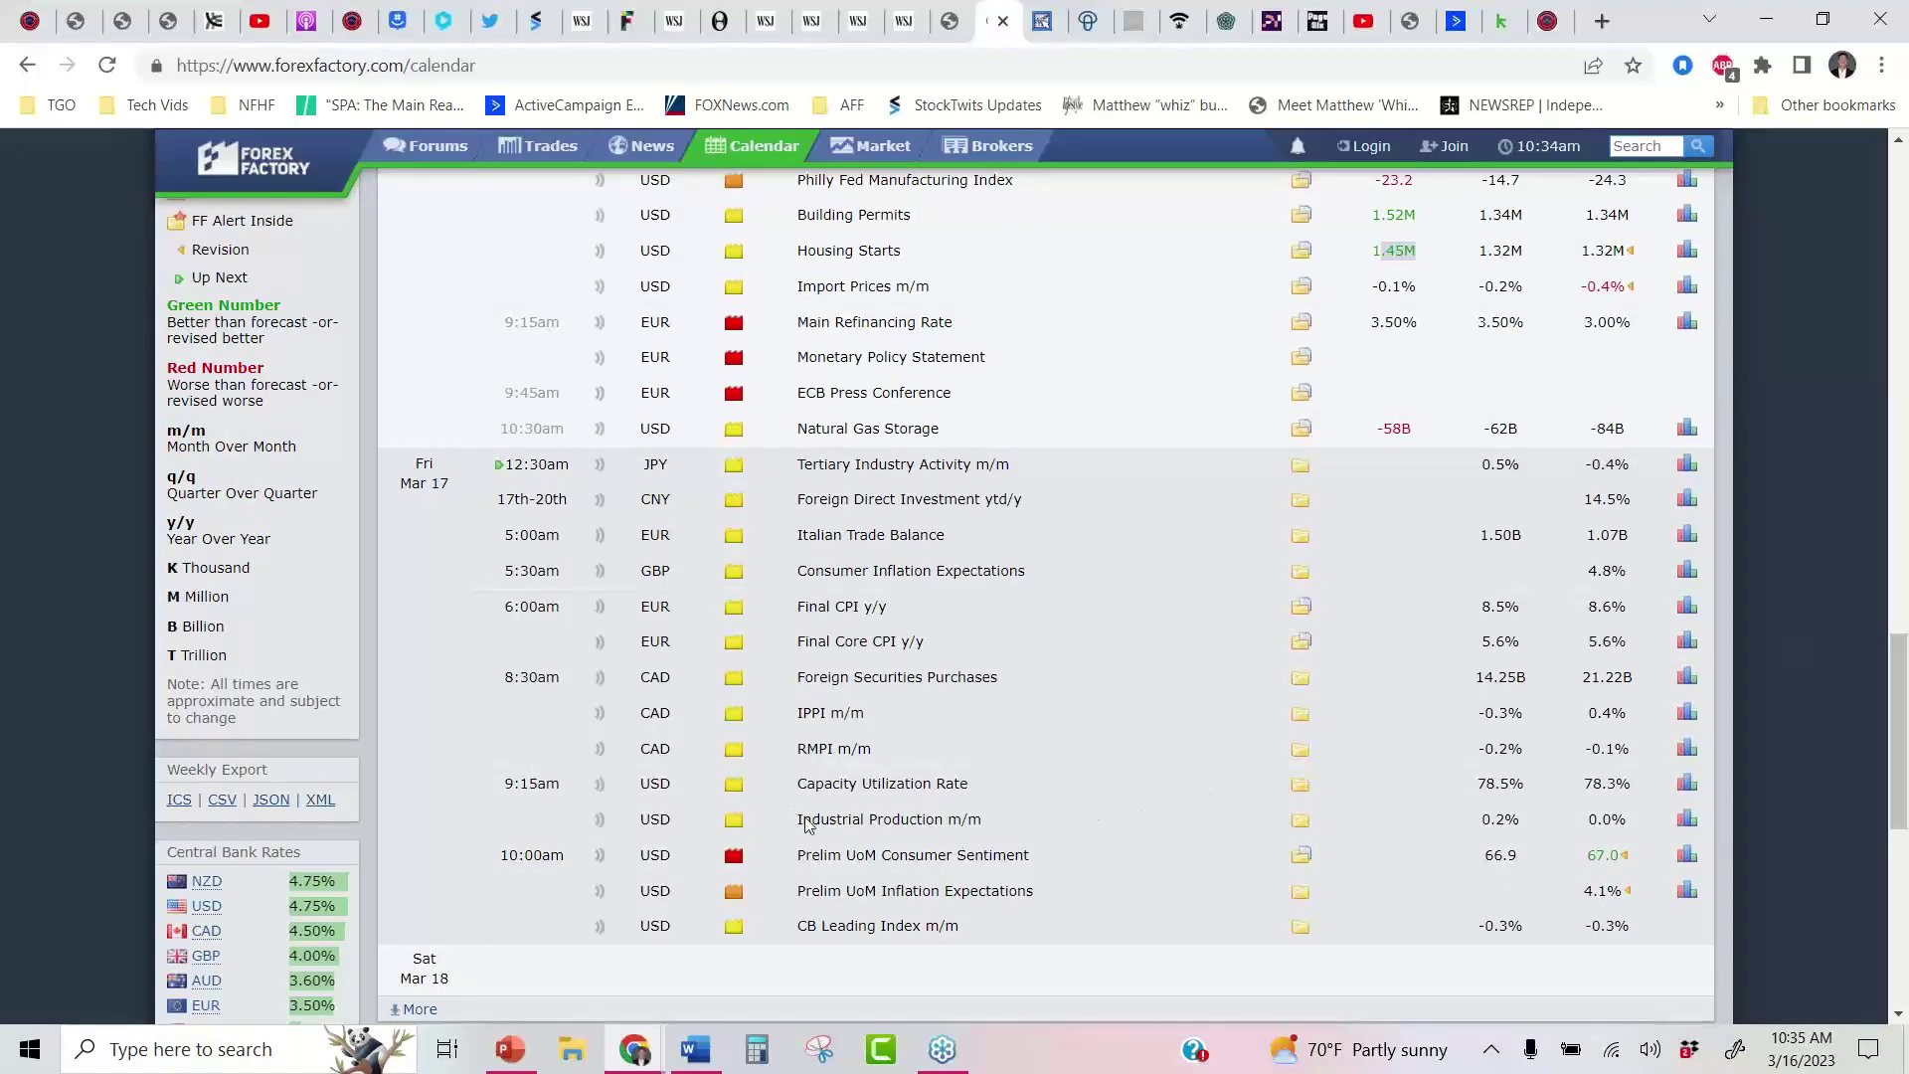
drag(798, 783, 1036, 844)
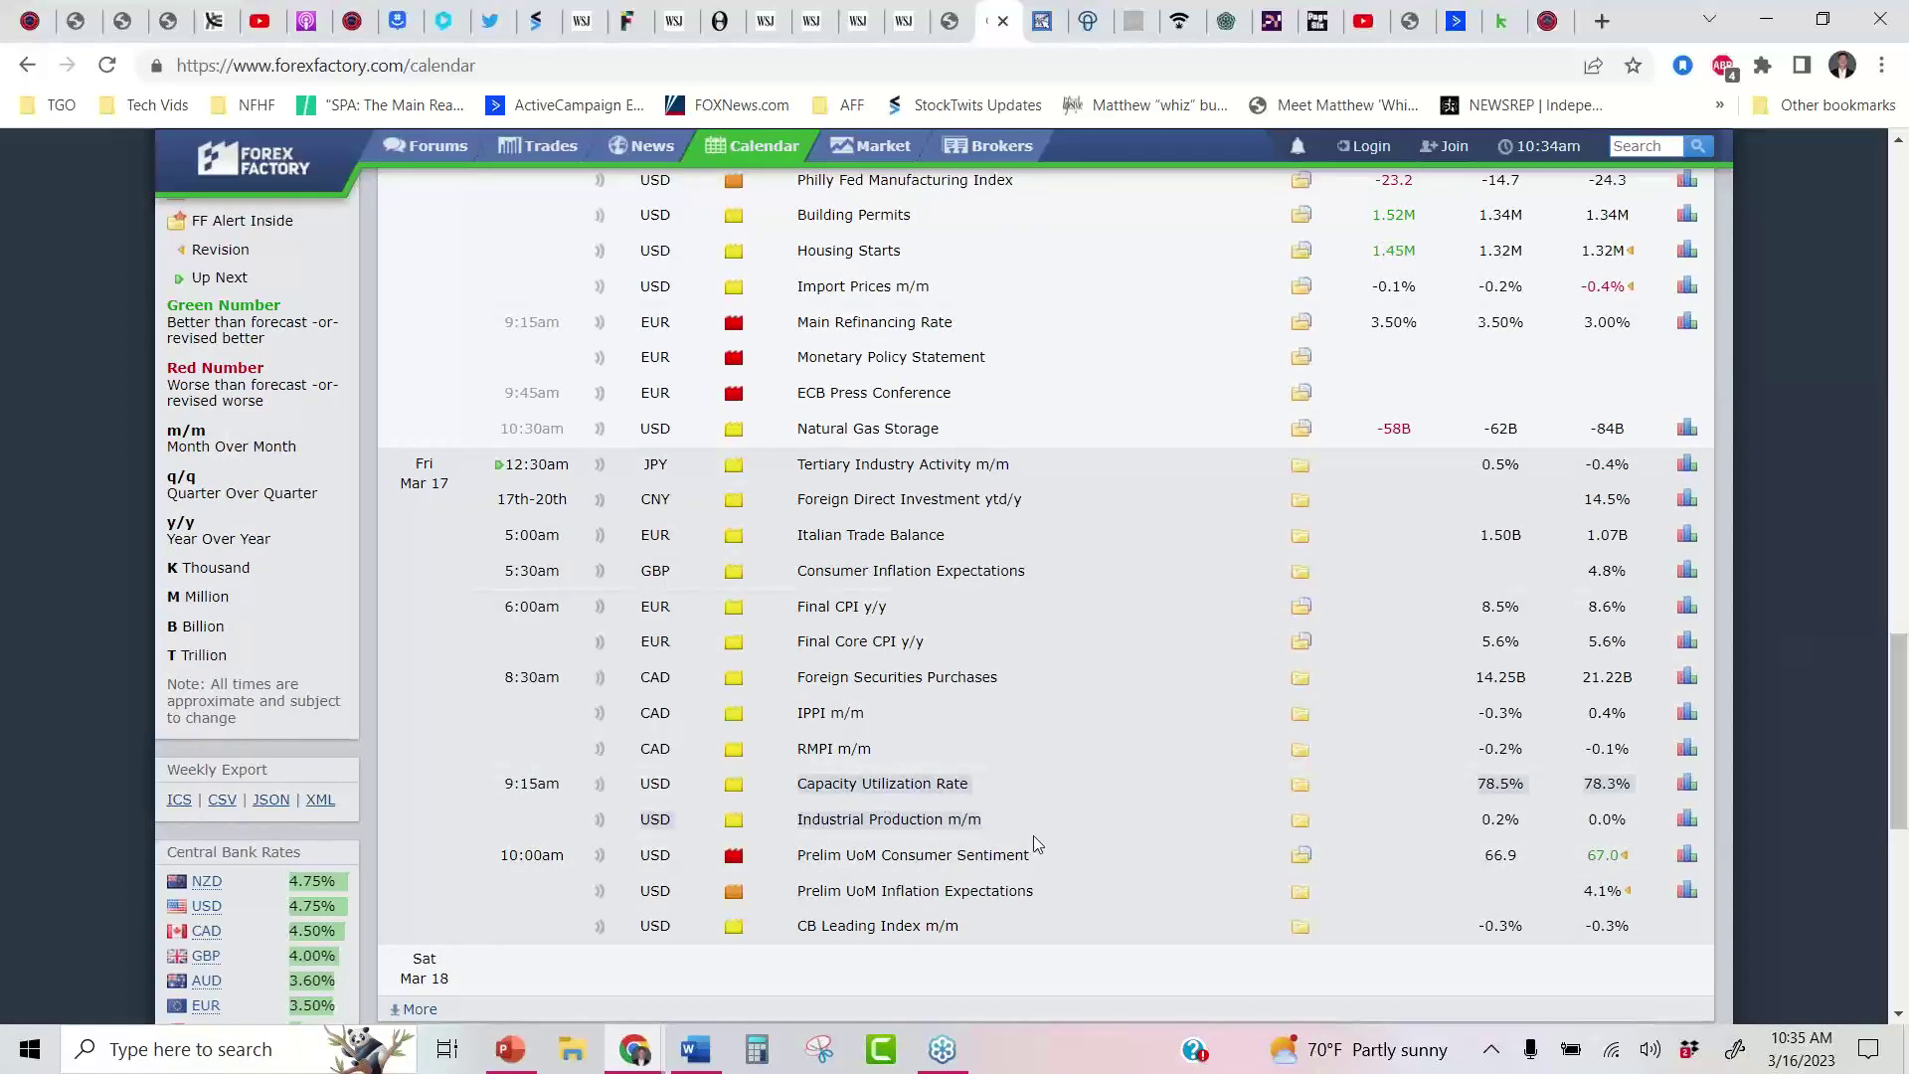
drag(799, 863, 1046, 903)
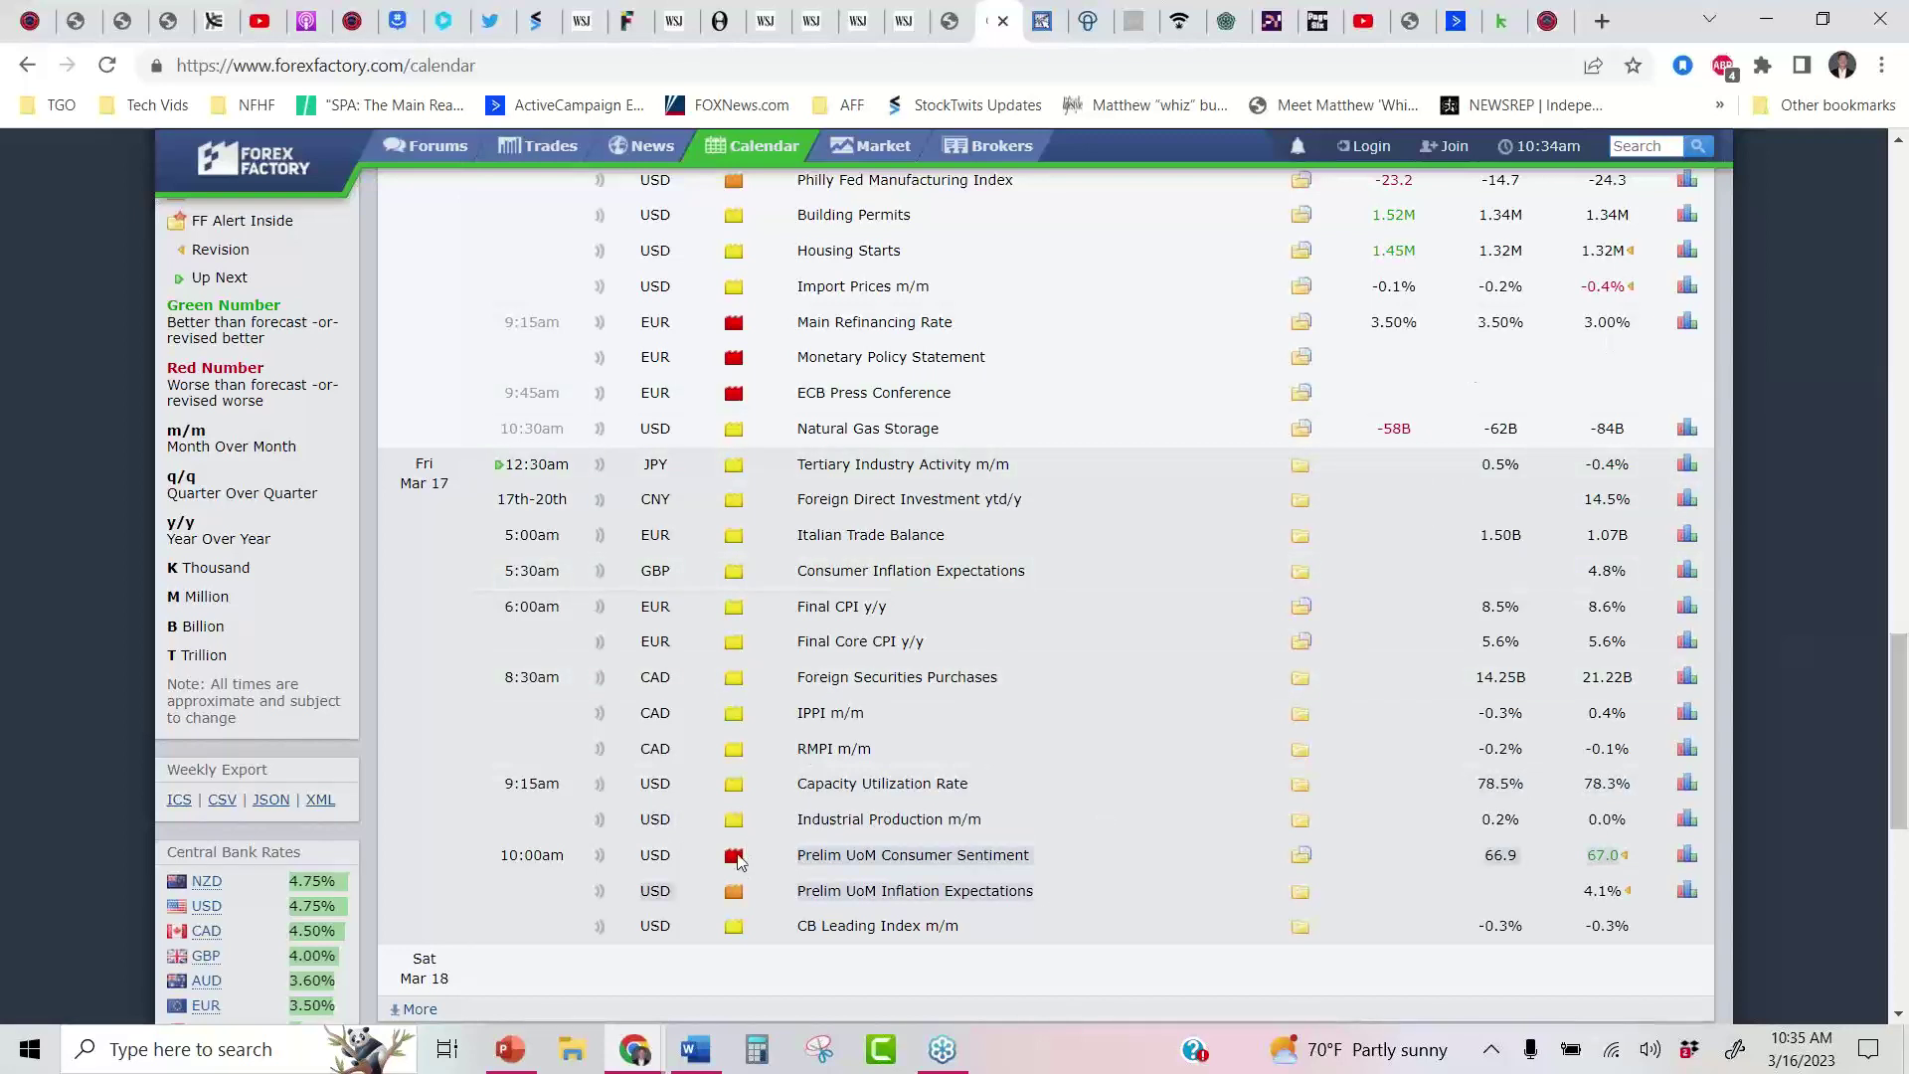
mouse_move(737, 861)
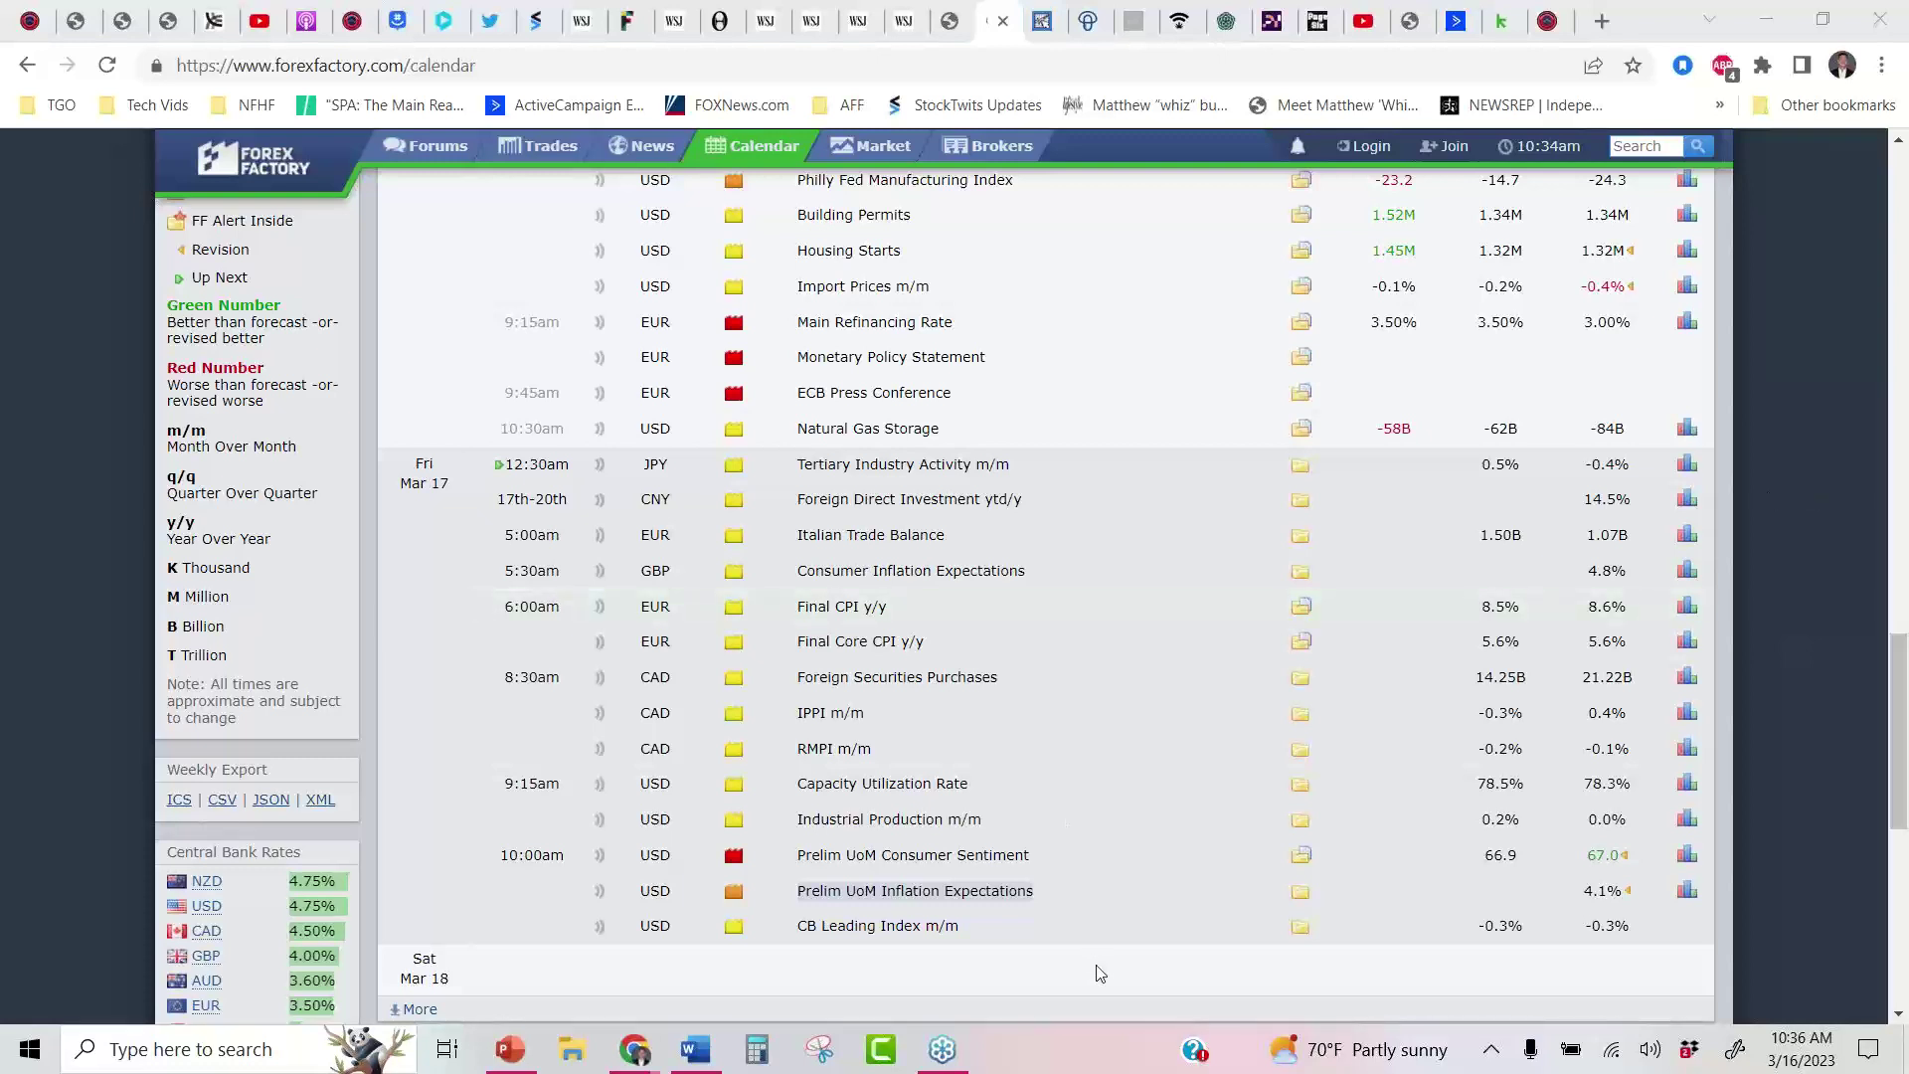
Refresh the daily $SPX chart on StockCharts and highlight its early-March decline in yellow
click(1046, 10)
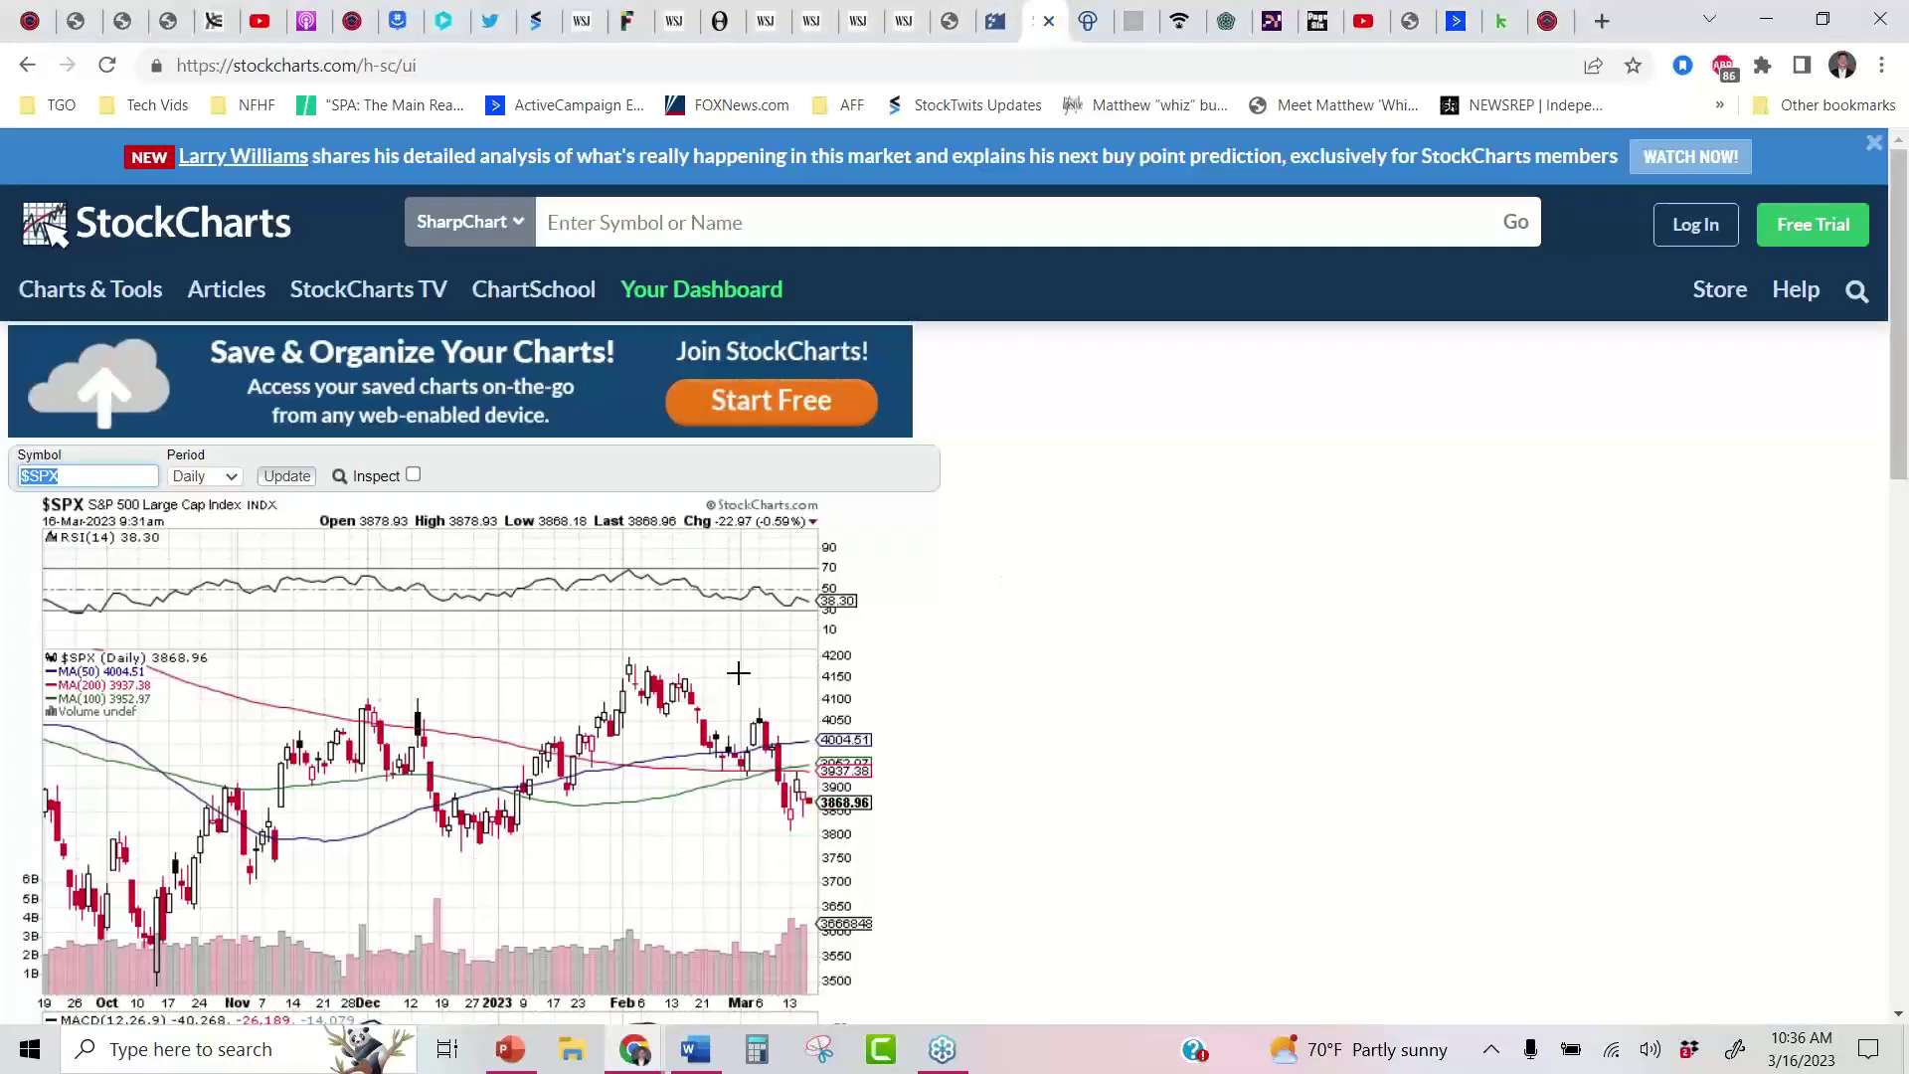
click(286, 476)
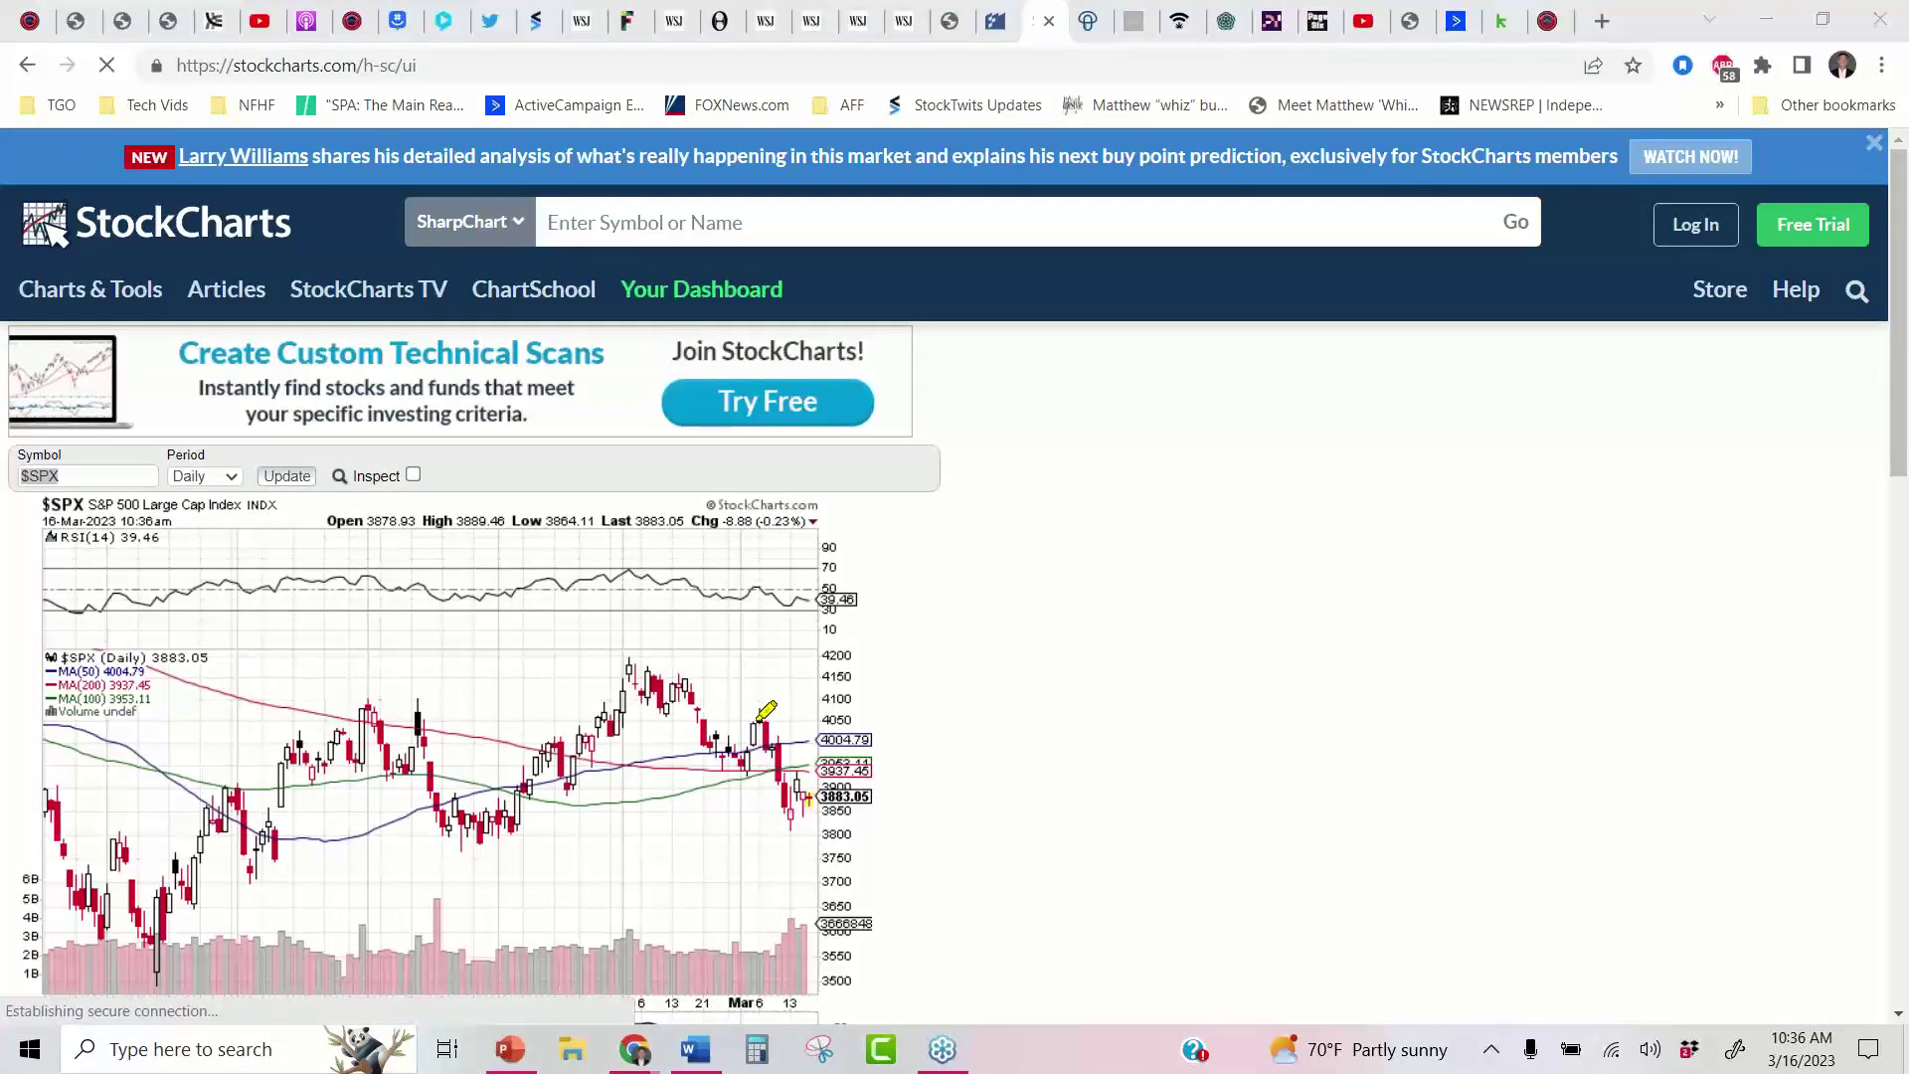
drag(766, 710, 781, 813)
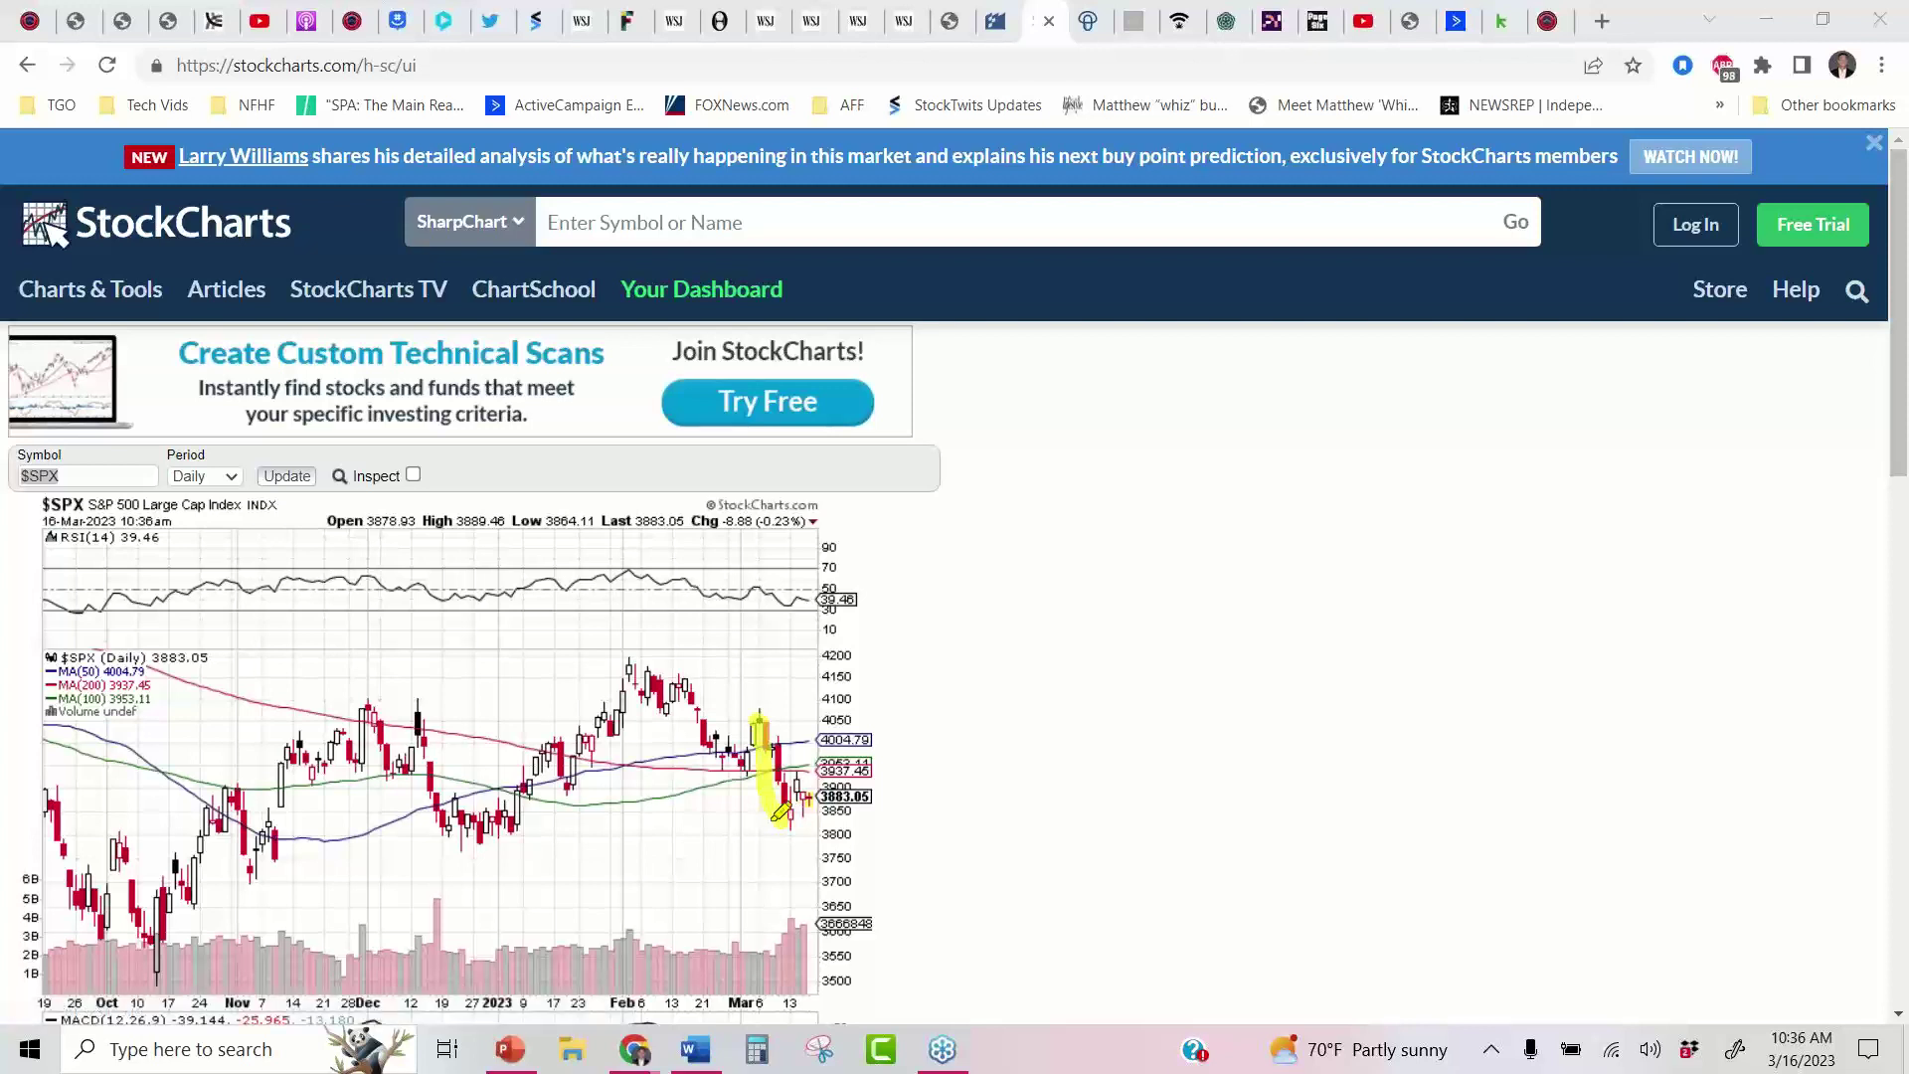
Handwrite "$15K" in yellow in the blank area beside the chart and circle it
drag(1086, 388, 981, 545)
drag(1071, 350, 1034, 627)
drag(1163, 366, 1123, 555)
mouse_move(1189, 400)
mouse_down()
mouse_move(1275, 362)
mouse_move(1265, 514)
mouse_up()
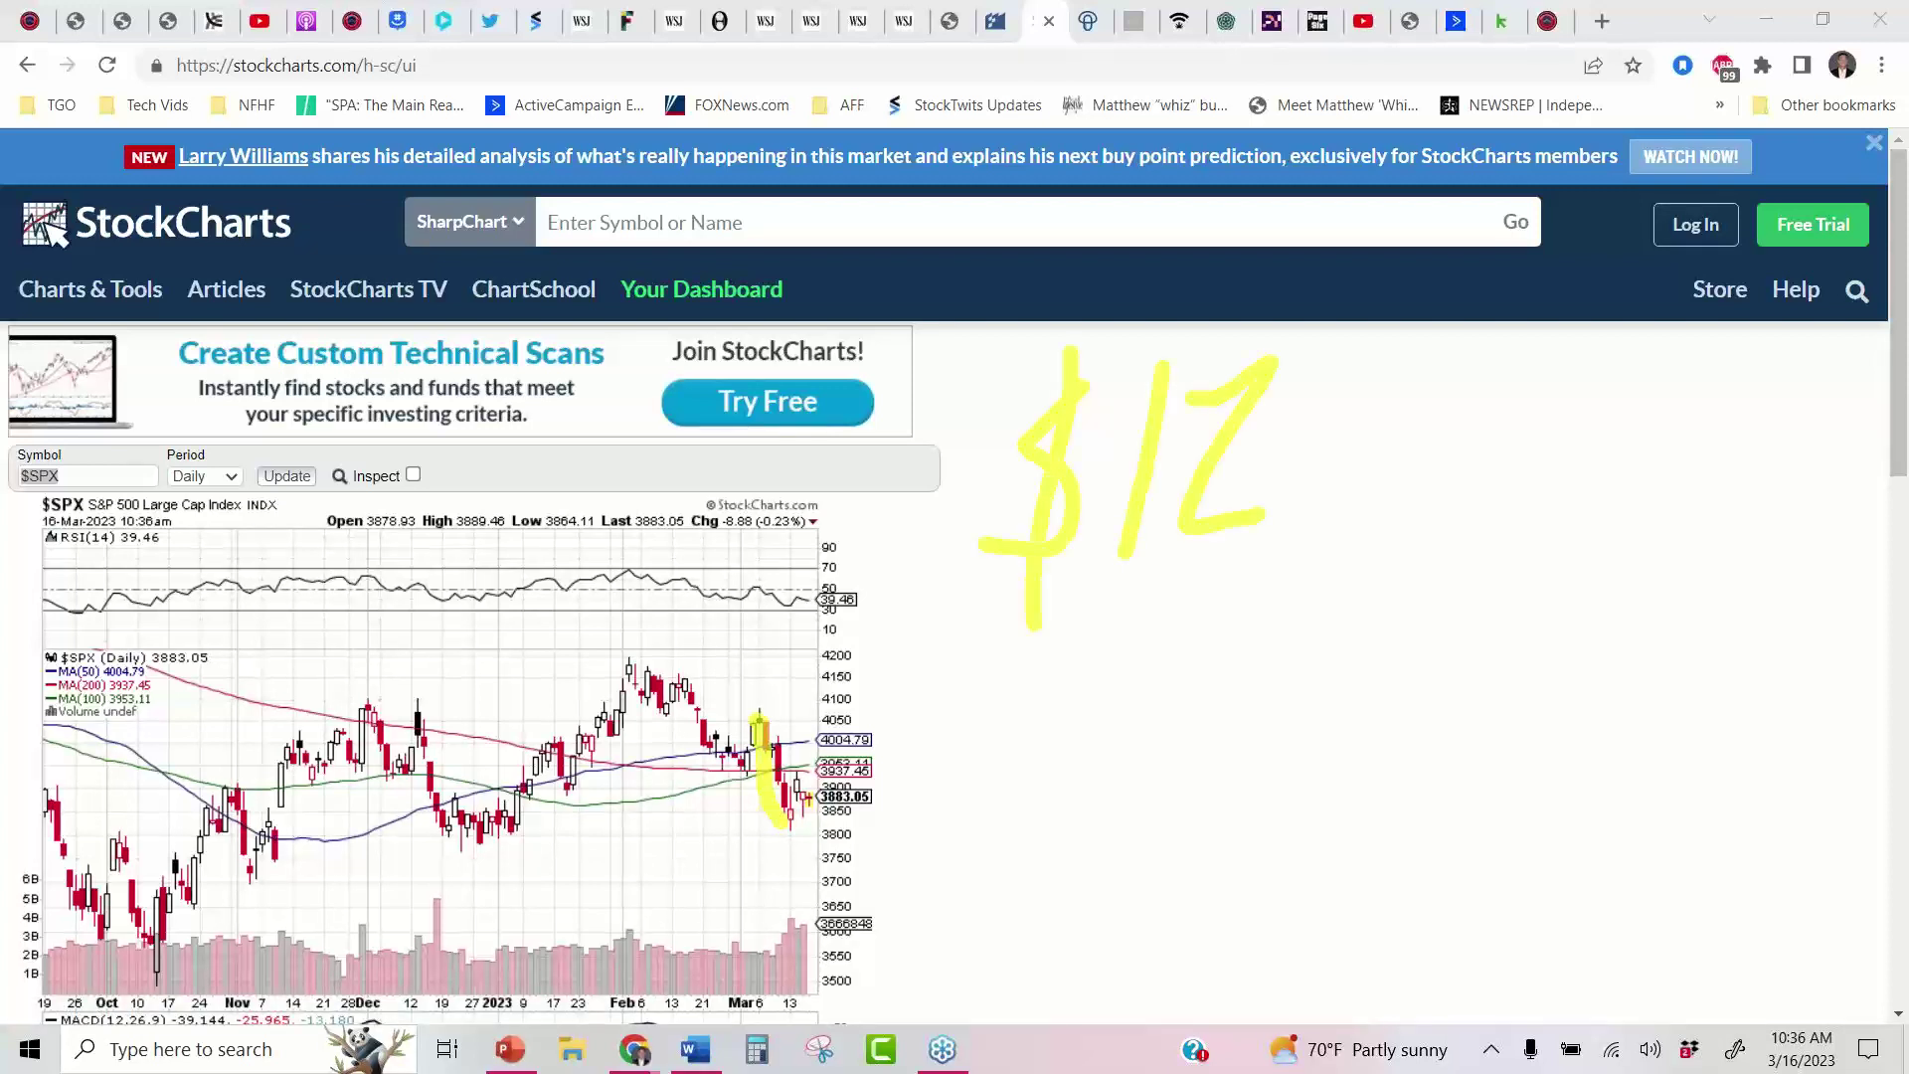
mouse_move(1233, 382)
mouse_down()
mouse_move(1154, 572)
mouse_move(1357, 335)
mouse_move(1367, 517)
mouse_up()
drag(1332, 467, 1466, 338)
drag(1357, 458, 1442, 612)
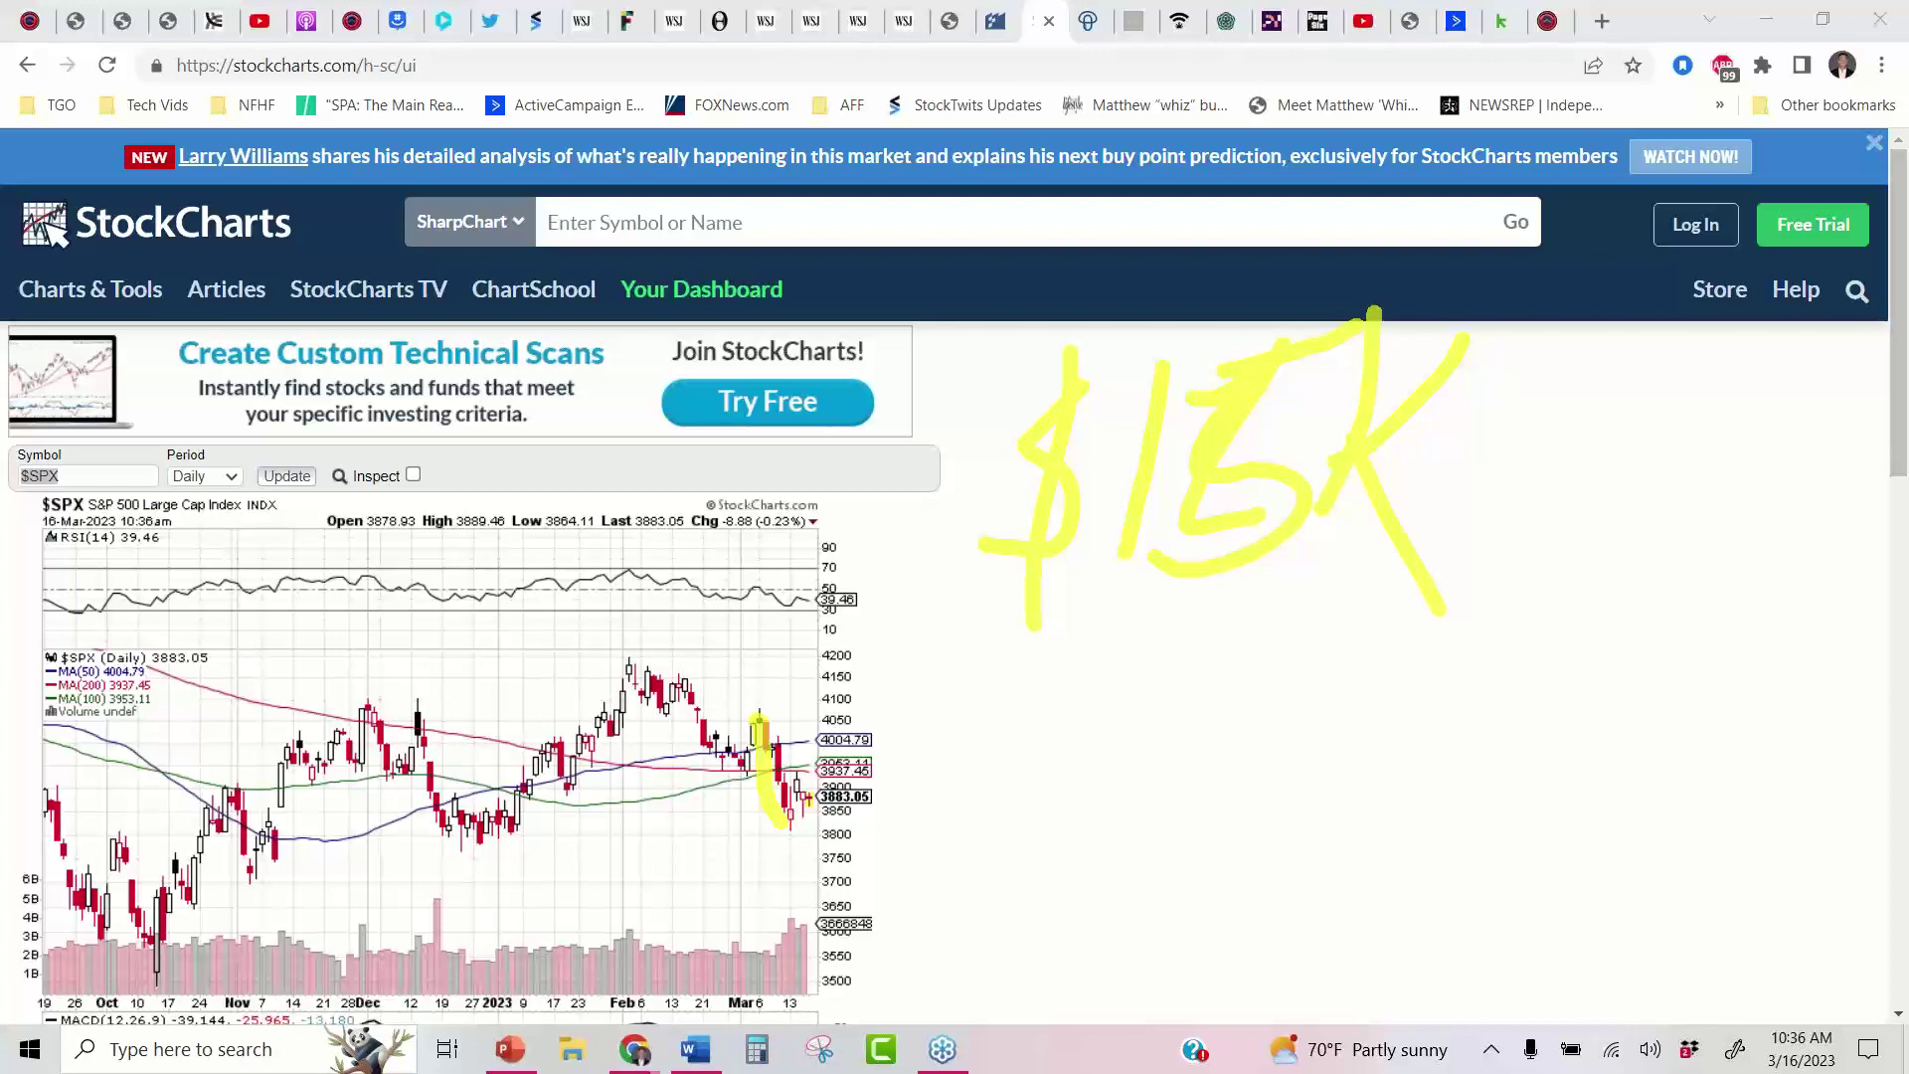
mouse_move(1407, 333)
mouse_down()
mouse_move(1005, 328)
mouse_move(1412, 318)
mouse_up()
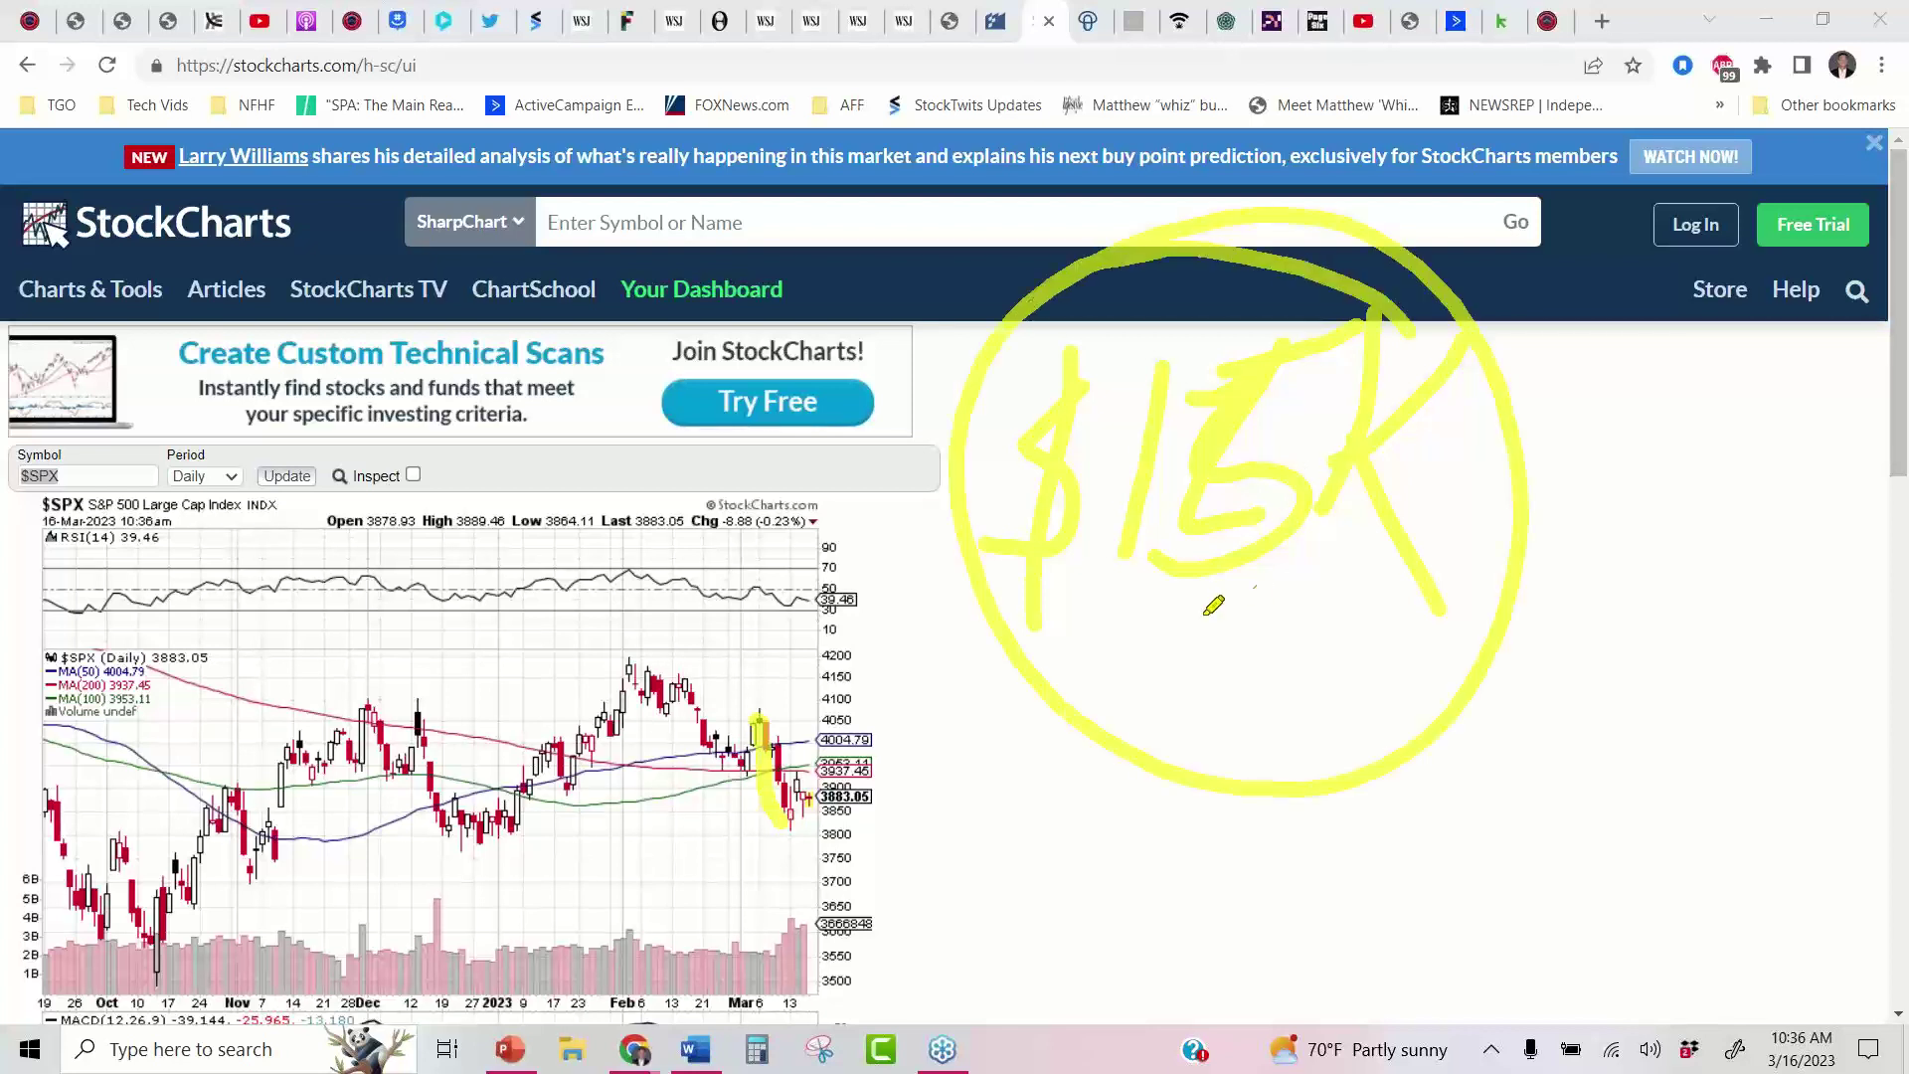
Extend the yellow mark over the March decline and handwrite "-4500" and "45" beneath the "$15K" note
drag(753, 709, 801, 853)
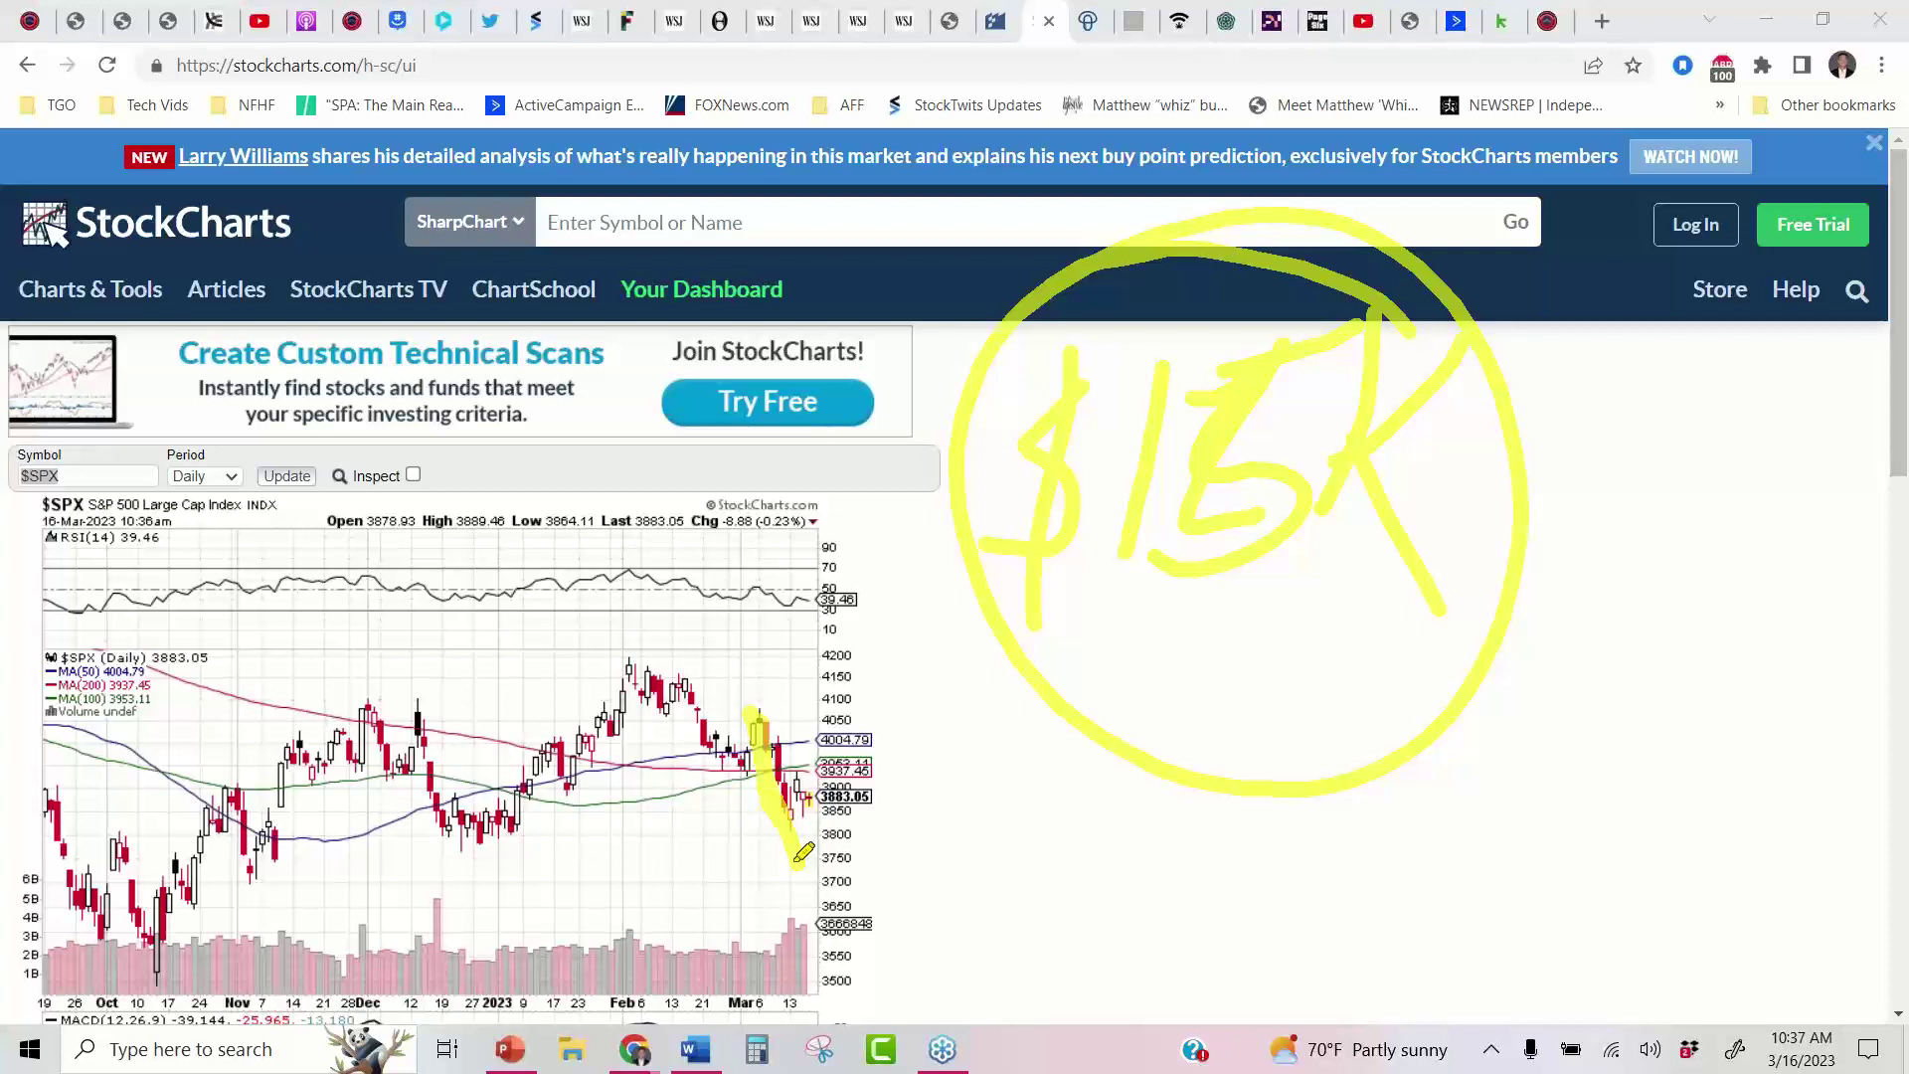
drag(888, 765, 1000, 801)
drag(995, 720, 995, 849)
mouse_move(1039, 735)
mouse_down()
mouse_move(1024, 801)
mouse_move(1080, 725)
mouse_move(1134, 796)
mouse_up()
drag(1198, 681, 1228, 766)
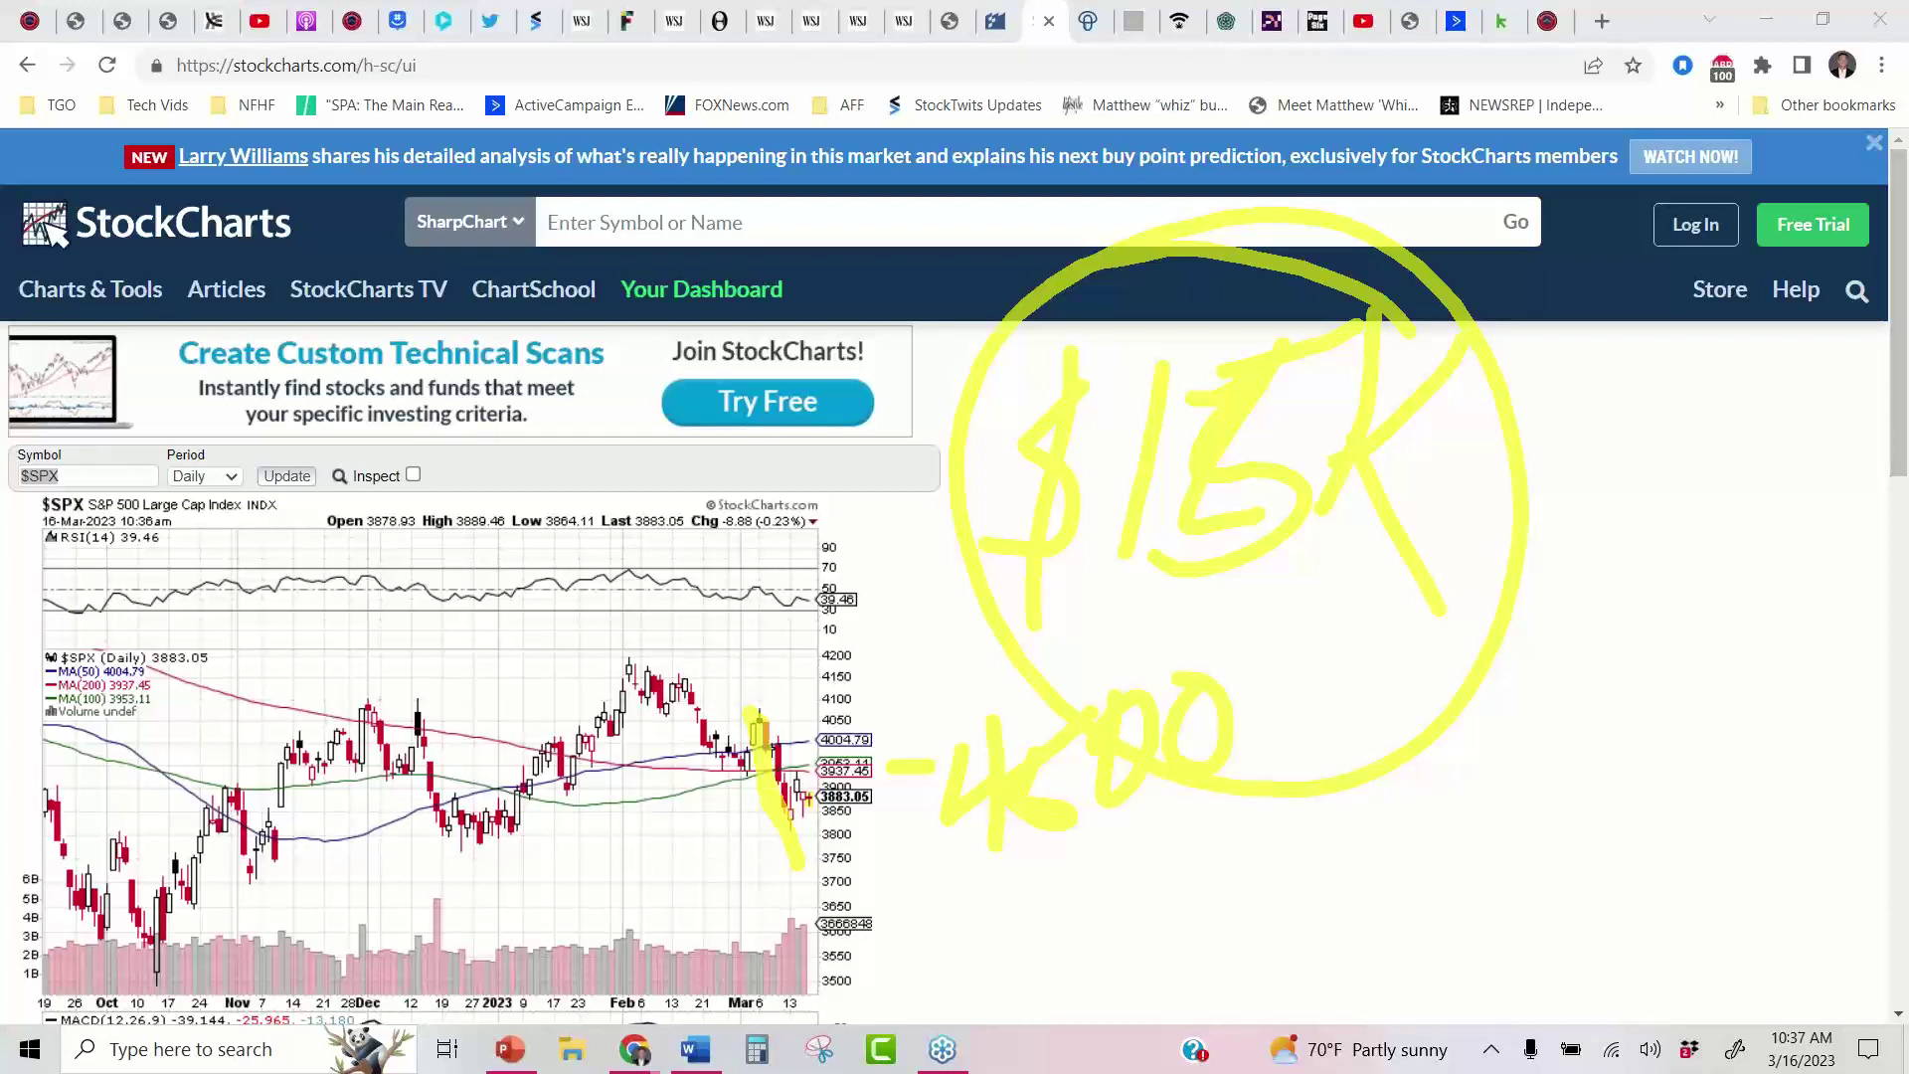
drag(1022, 883, 1064, 946)
drag(1080, 807, 1104, 944)
mouse_move(1176, 815)
mouse_down()
mouse_move(1144, 940)
mouse_move(1233, 916)
mouse_up()
drag(1171, 865, 1205, 818)
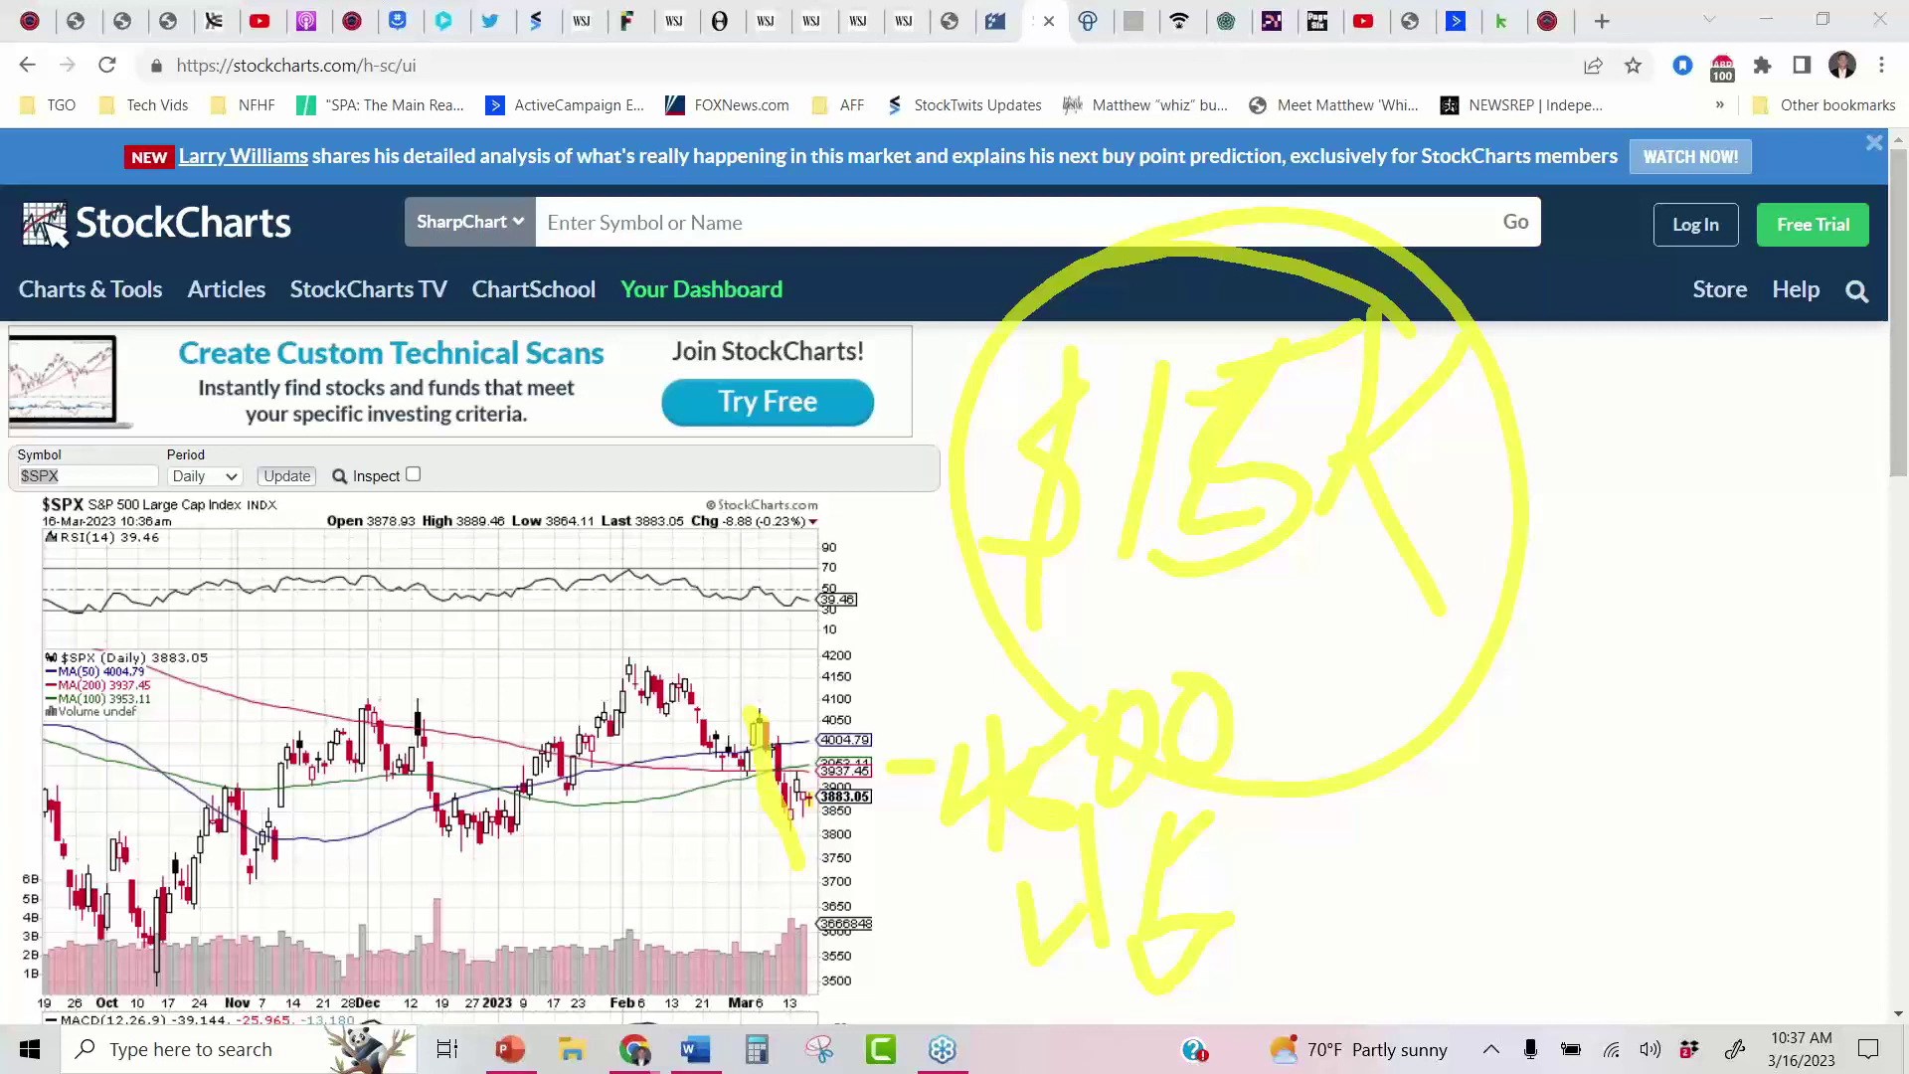
Circle the "$15K" note once more and clear all drawn annotations
mouse_move(1322, 261)
mouse_down()
mouse_move(984, 637)
mouse_move(1132, 320)
mouse_up()
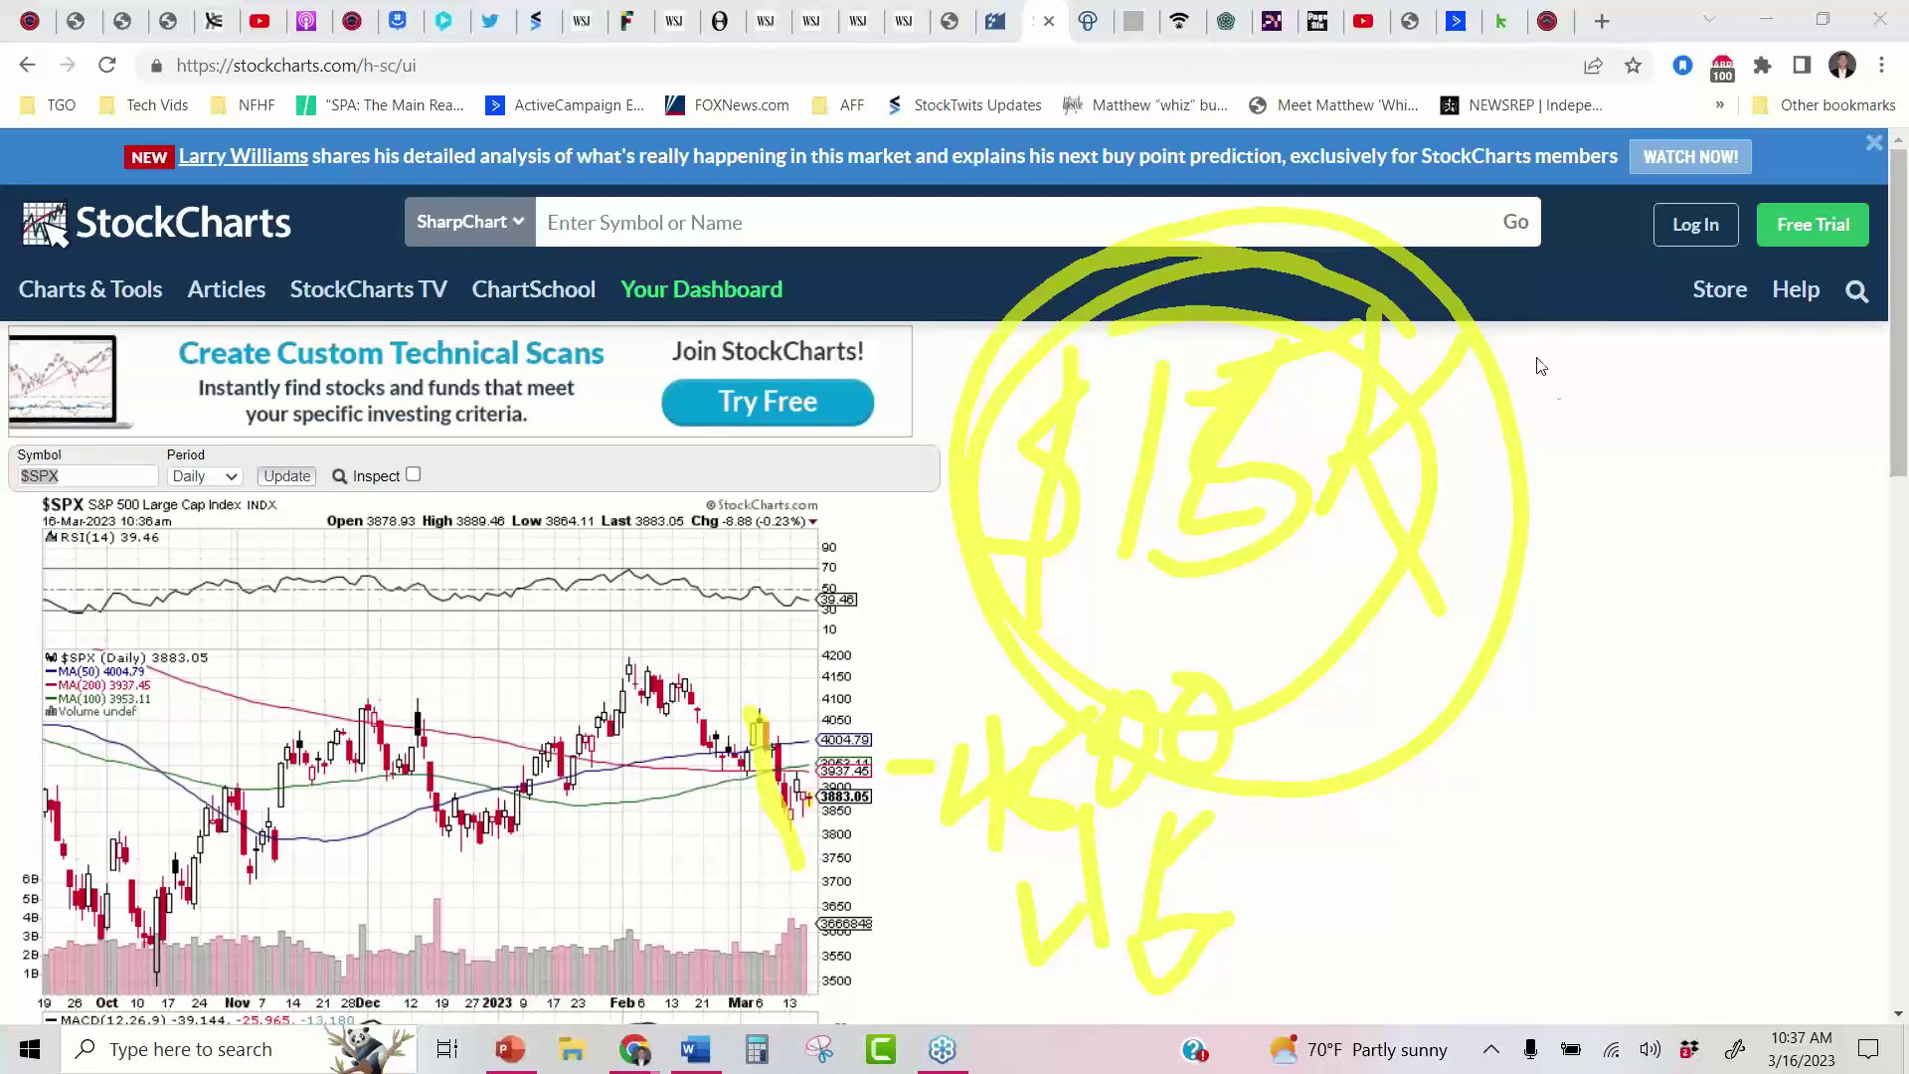
key(Escape)
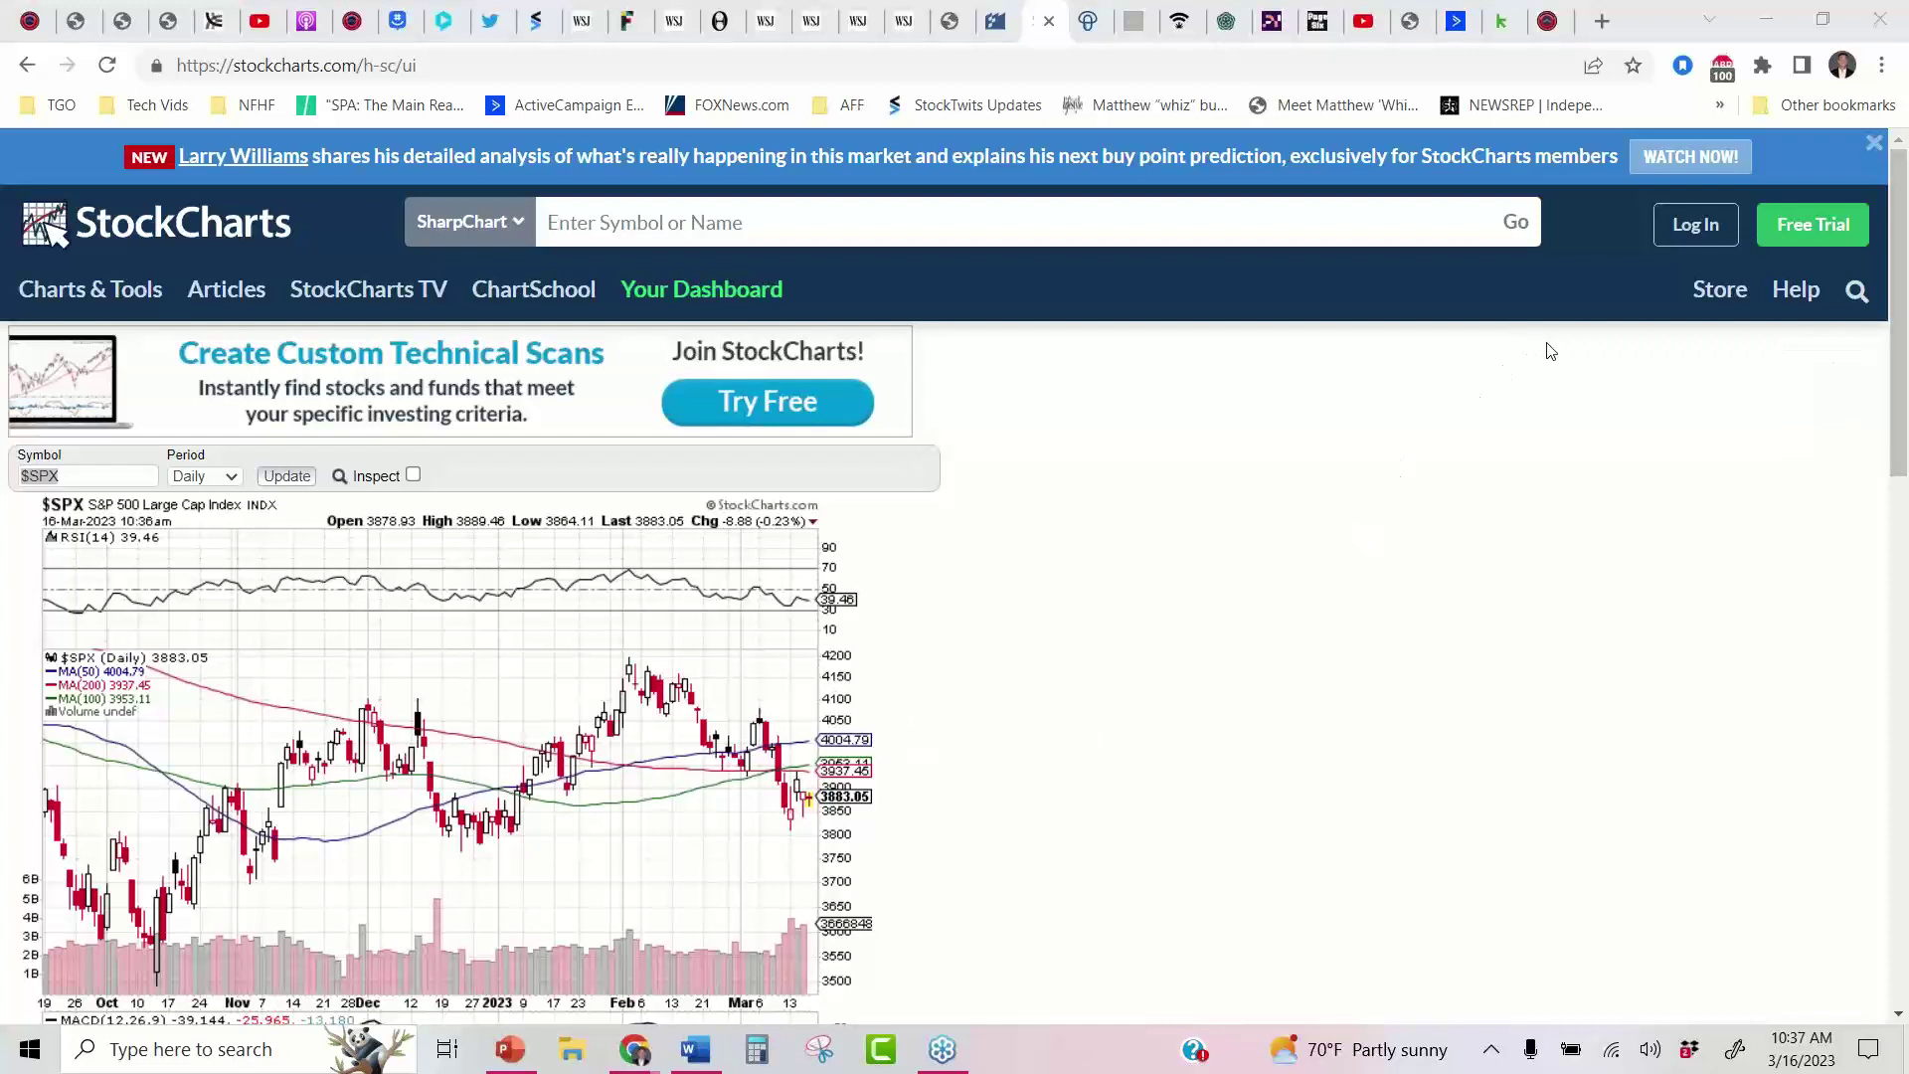
Box the March price action on the $SPX chart, trace its decline in yellow, and clear the markings
mouse_move(888, 674)
mouse_down()
mouse_move(714, 716)
mouse_move(853, 837)
mouse_move(869, 664)
mouse_up()
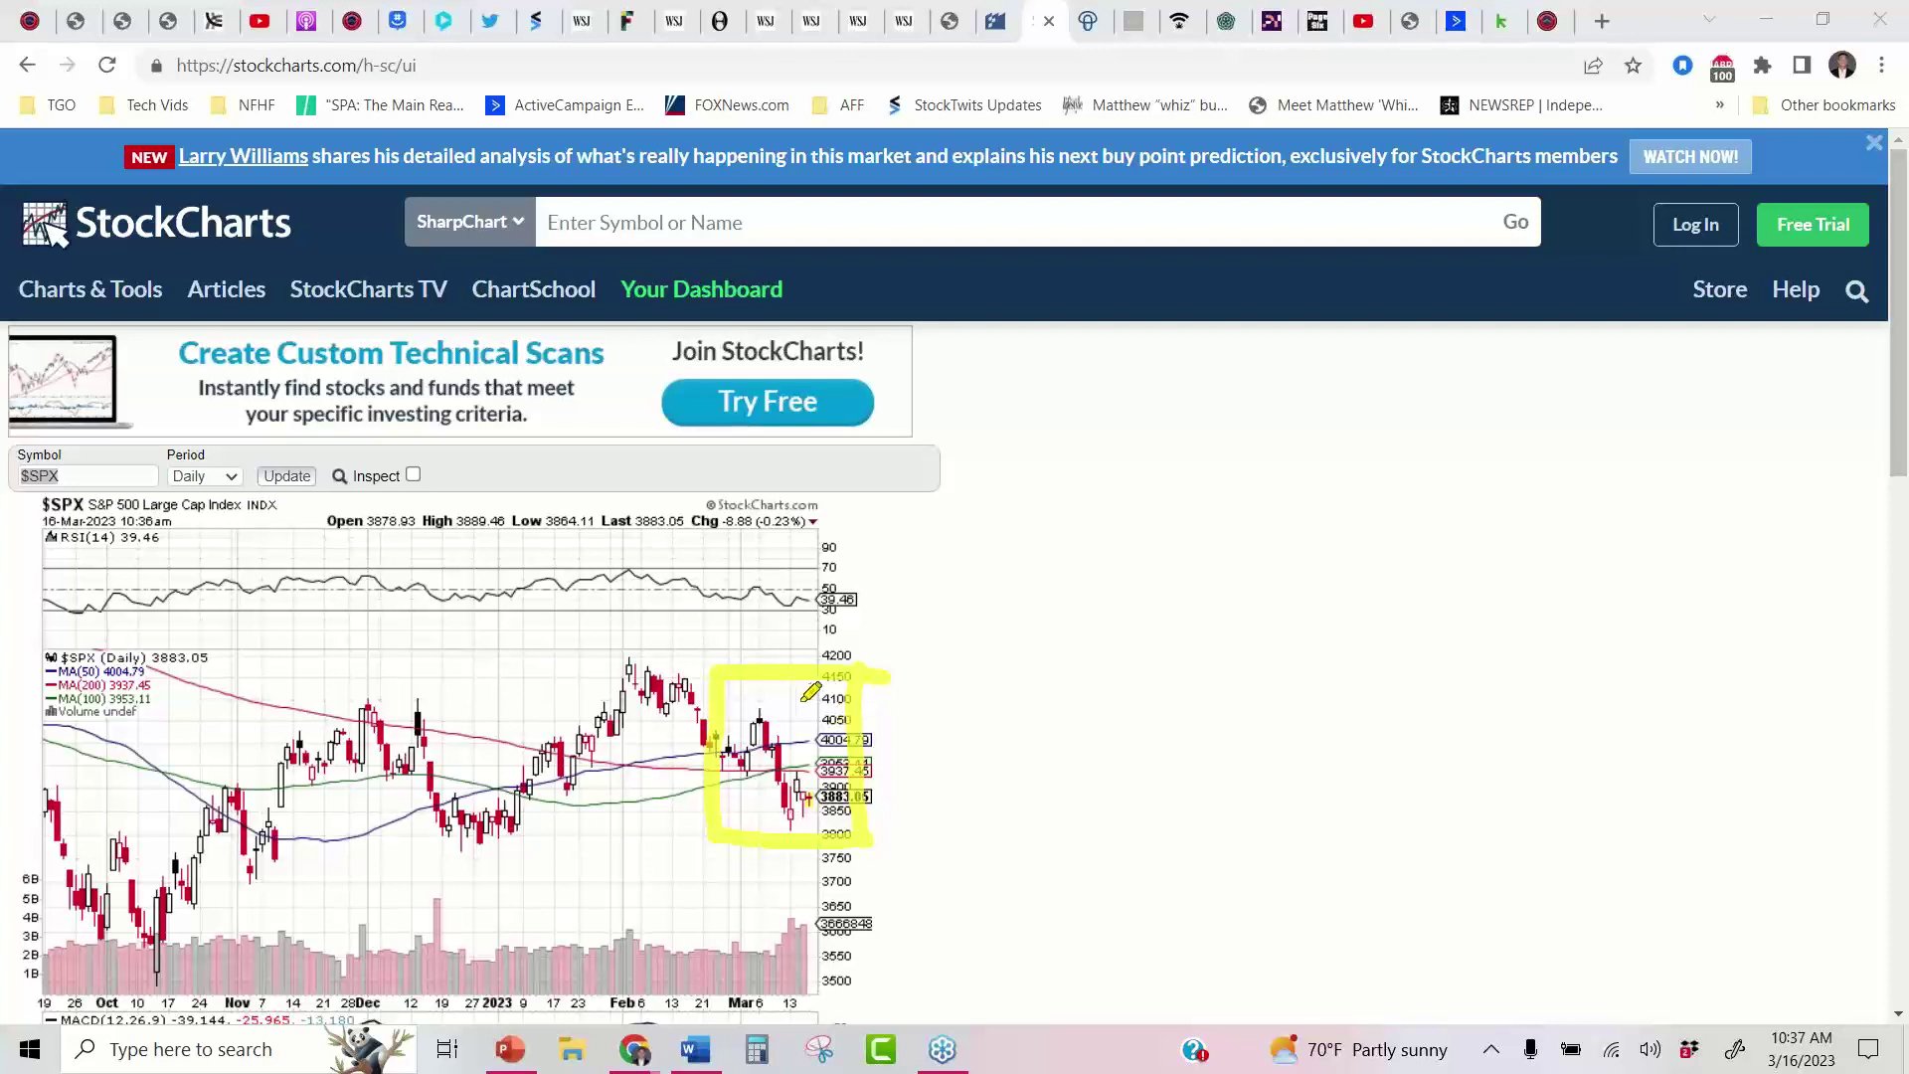
drag(746, 684, 795, 828)
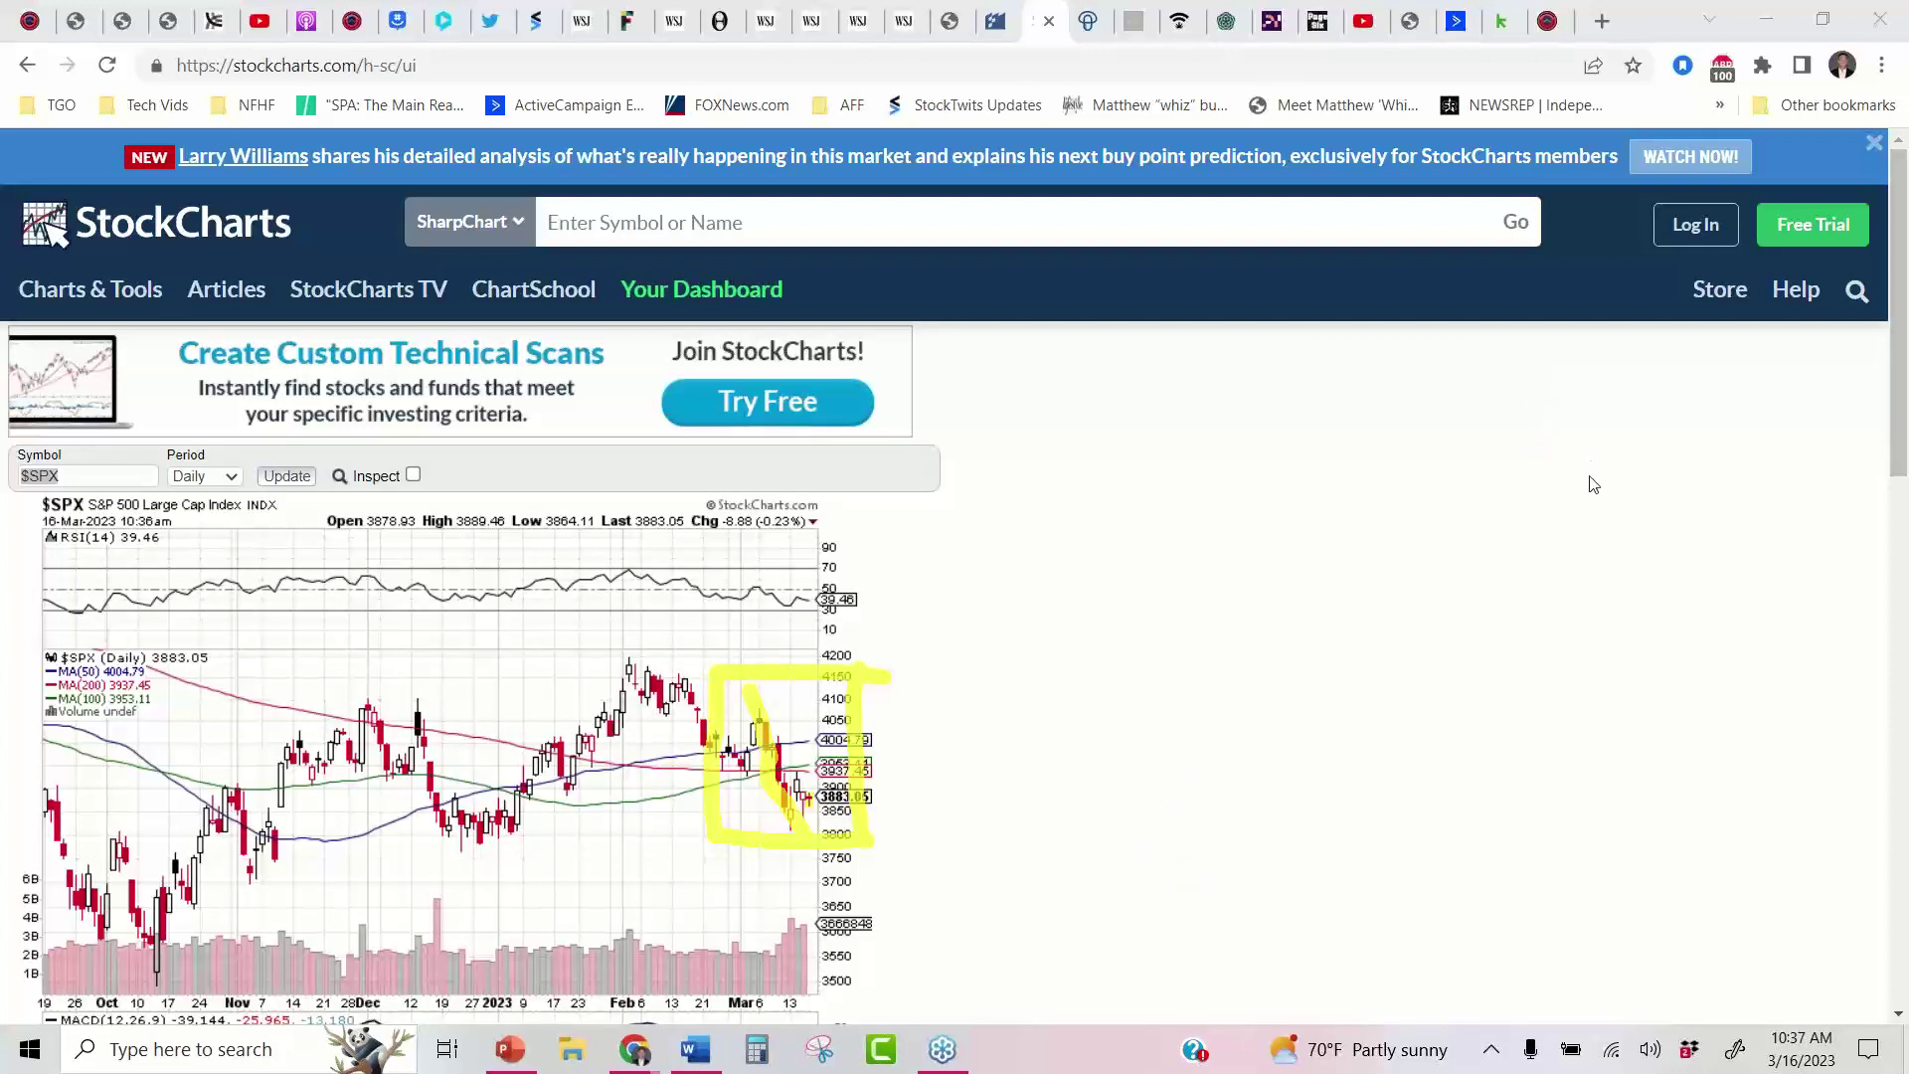
key(Escape)
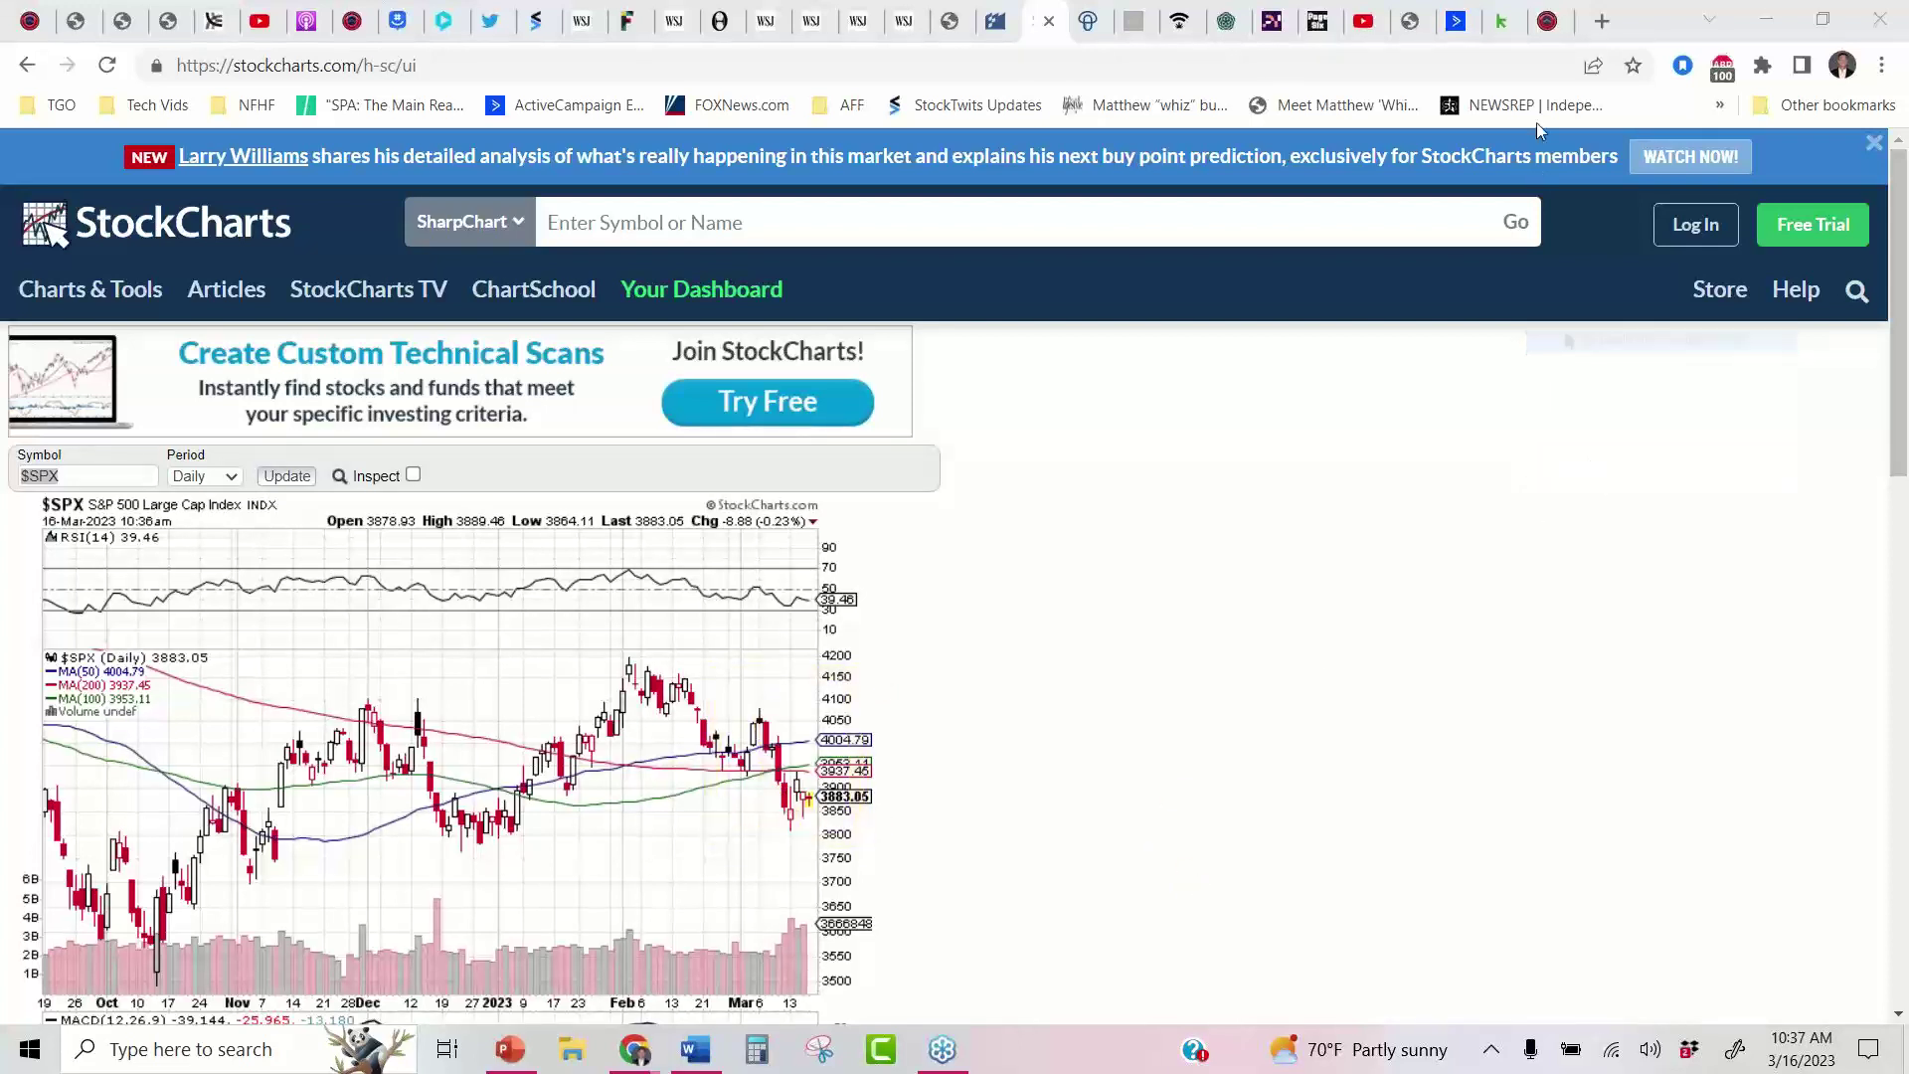
Open Gmail in a new browser tab and open the message "Mootly Fool's confession on SVC" from the inbox
click(1601, 22)
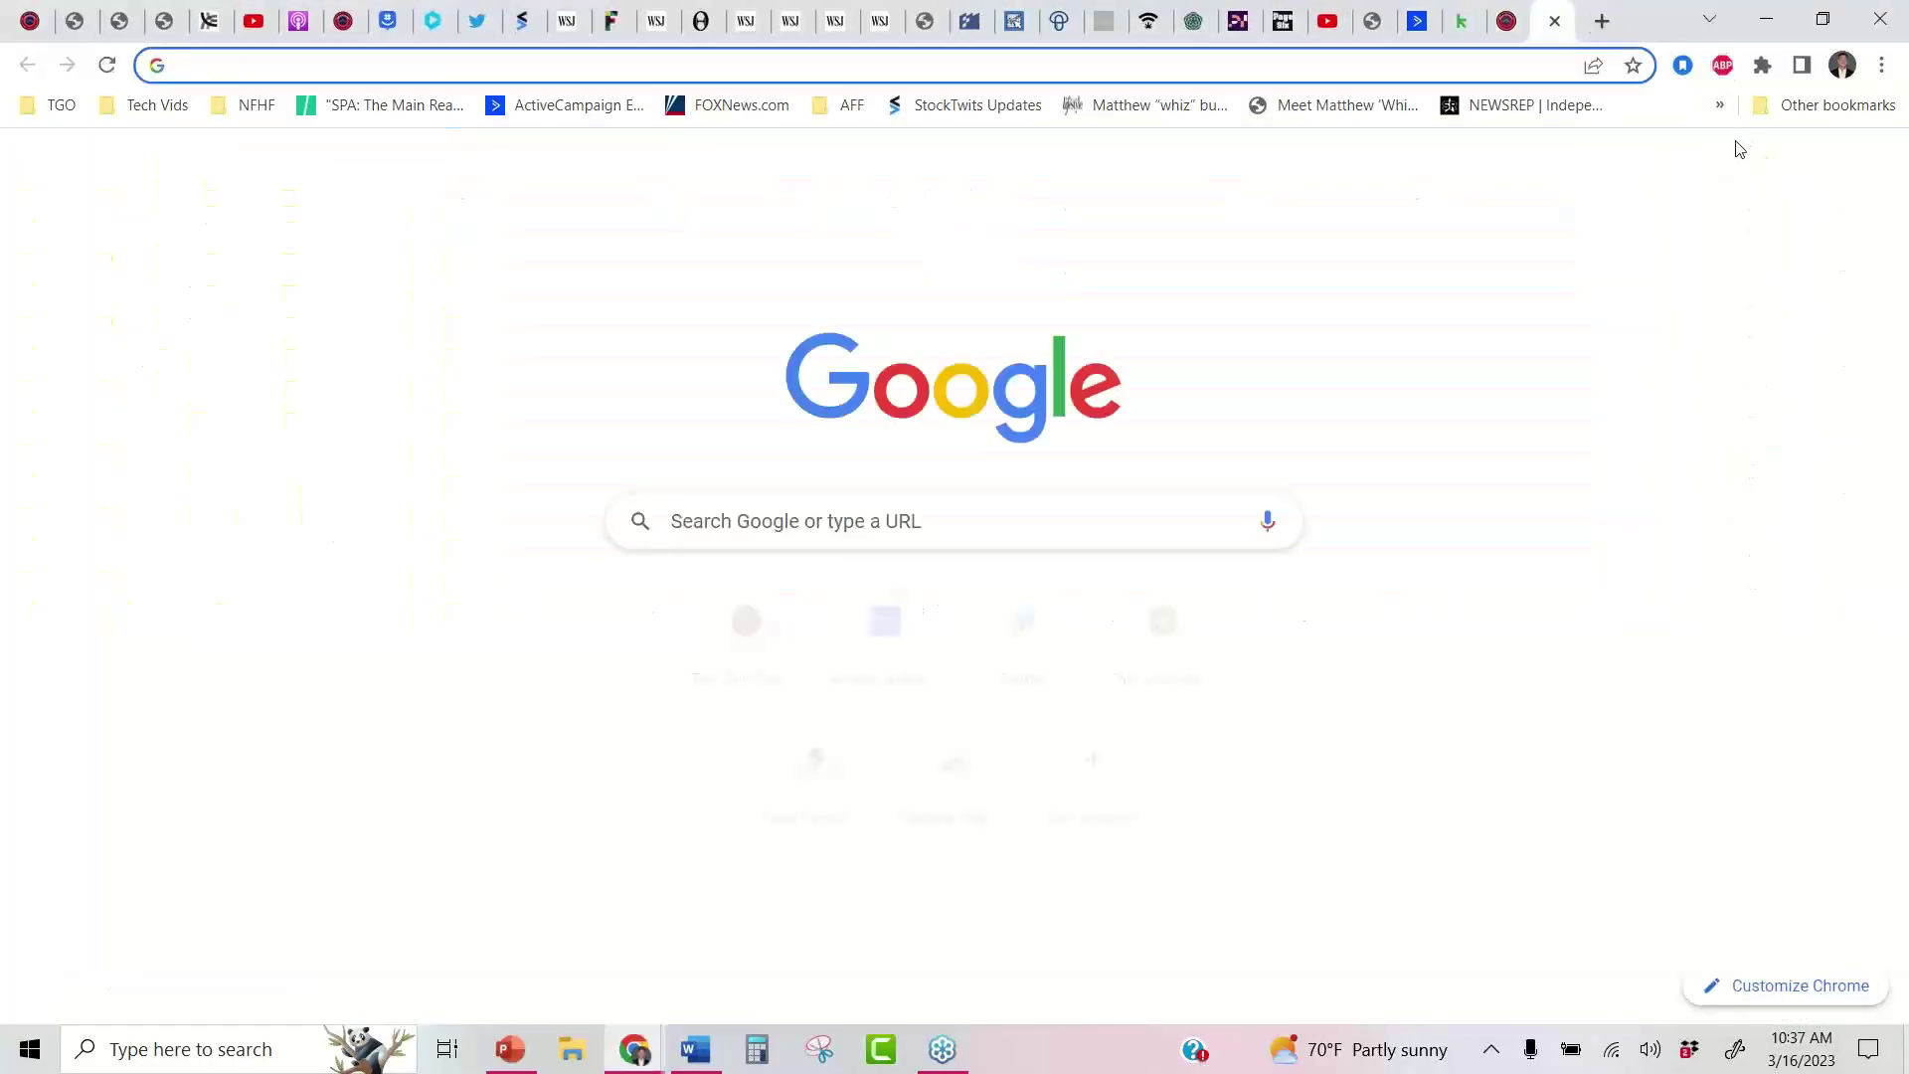
click(1649, 171)
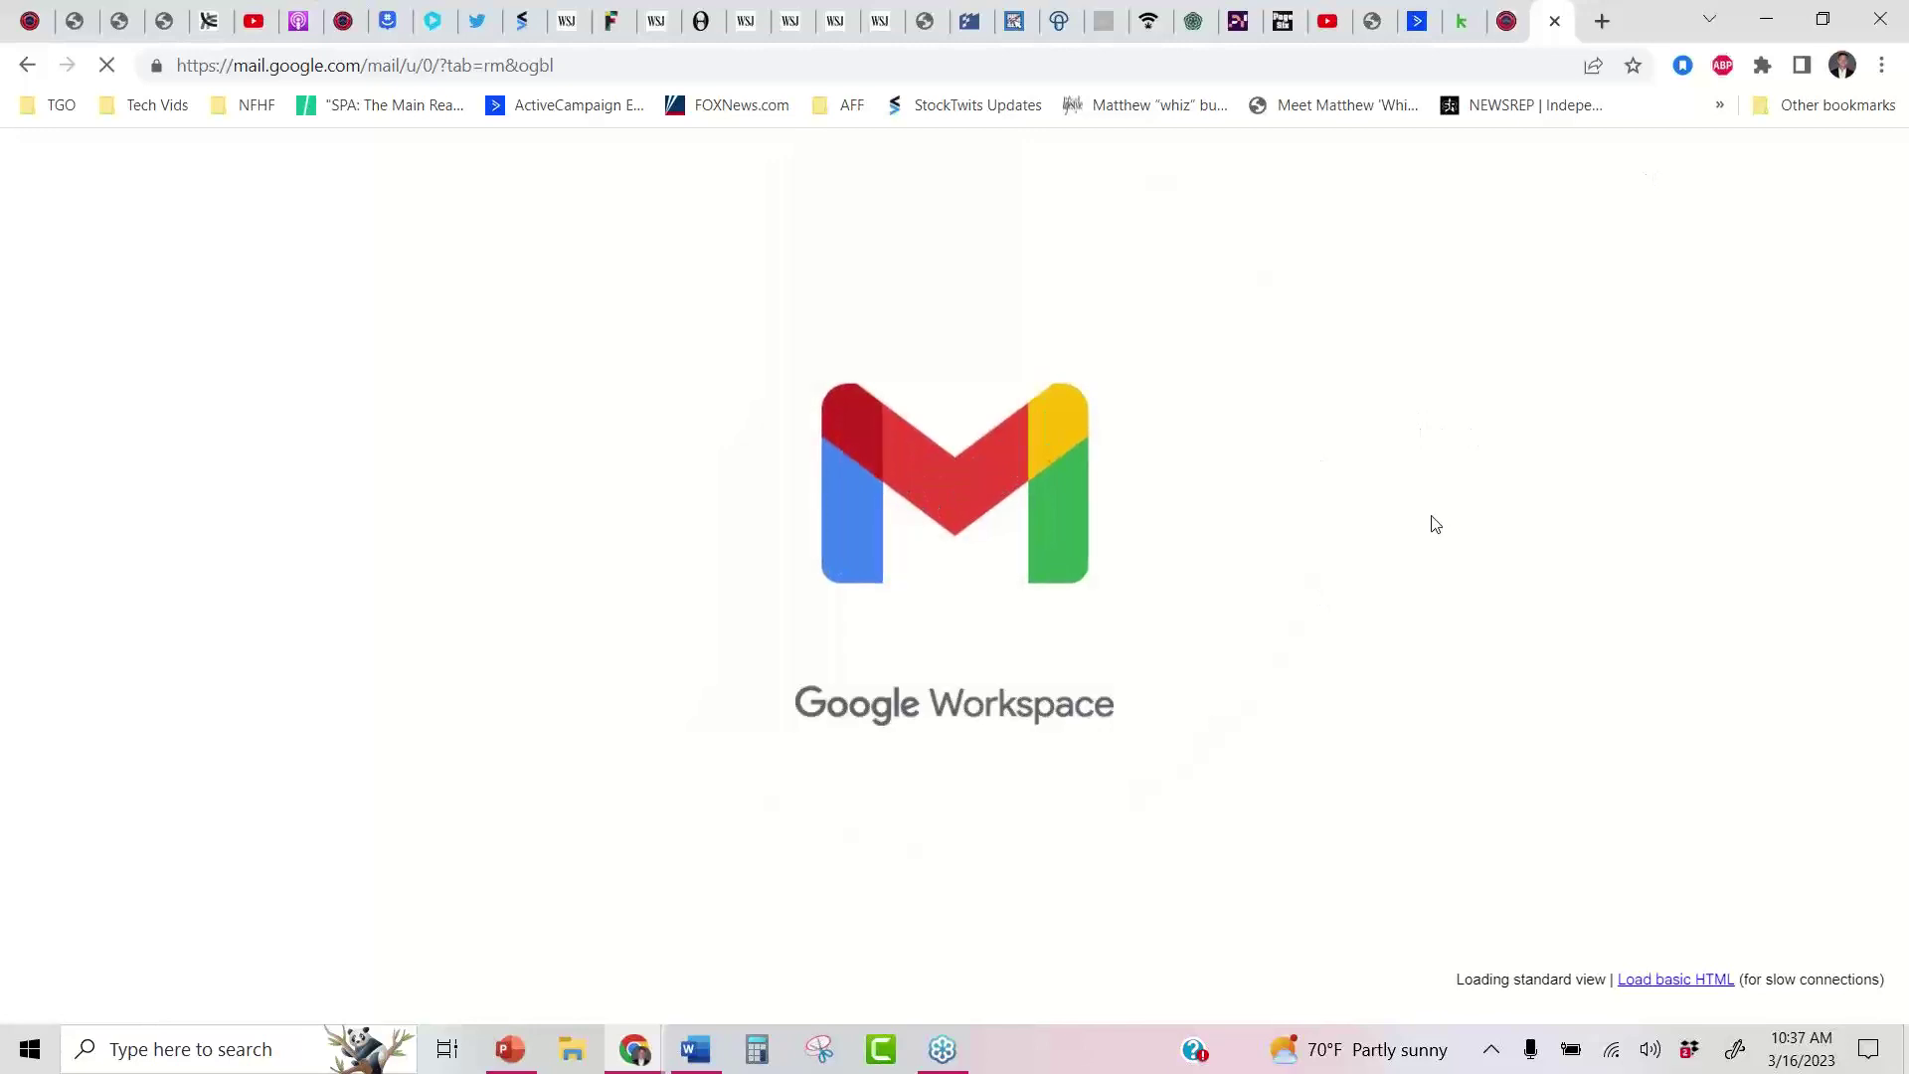
scroll(1103, 676, down, 4)
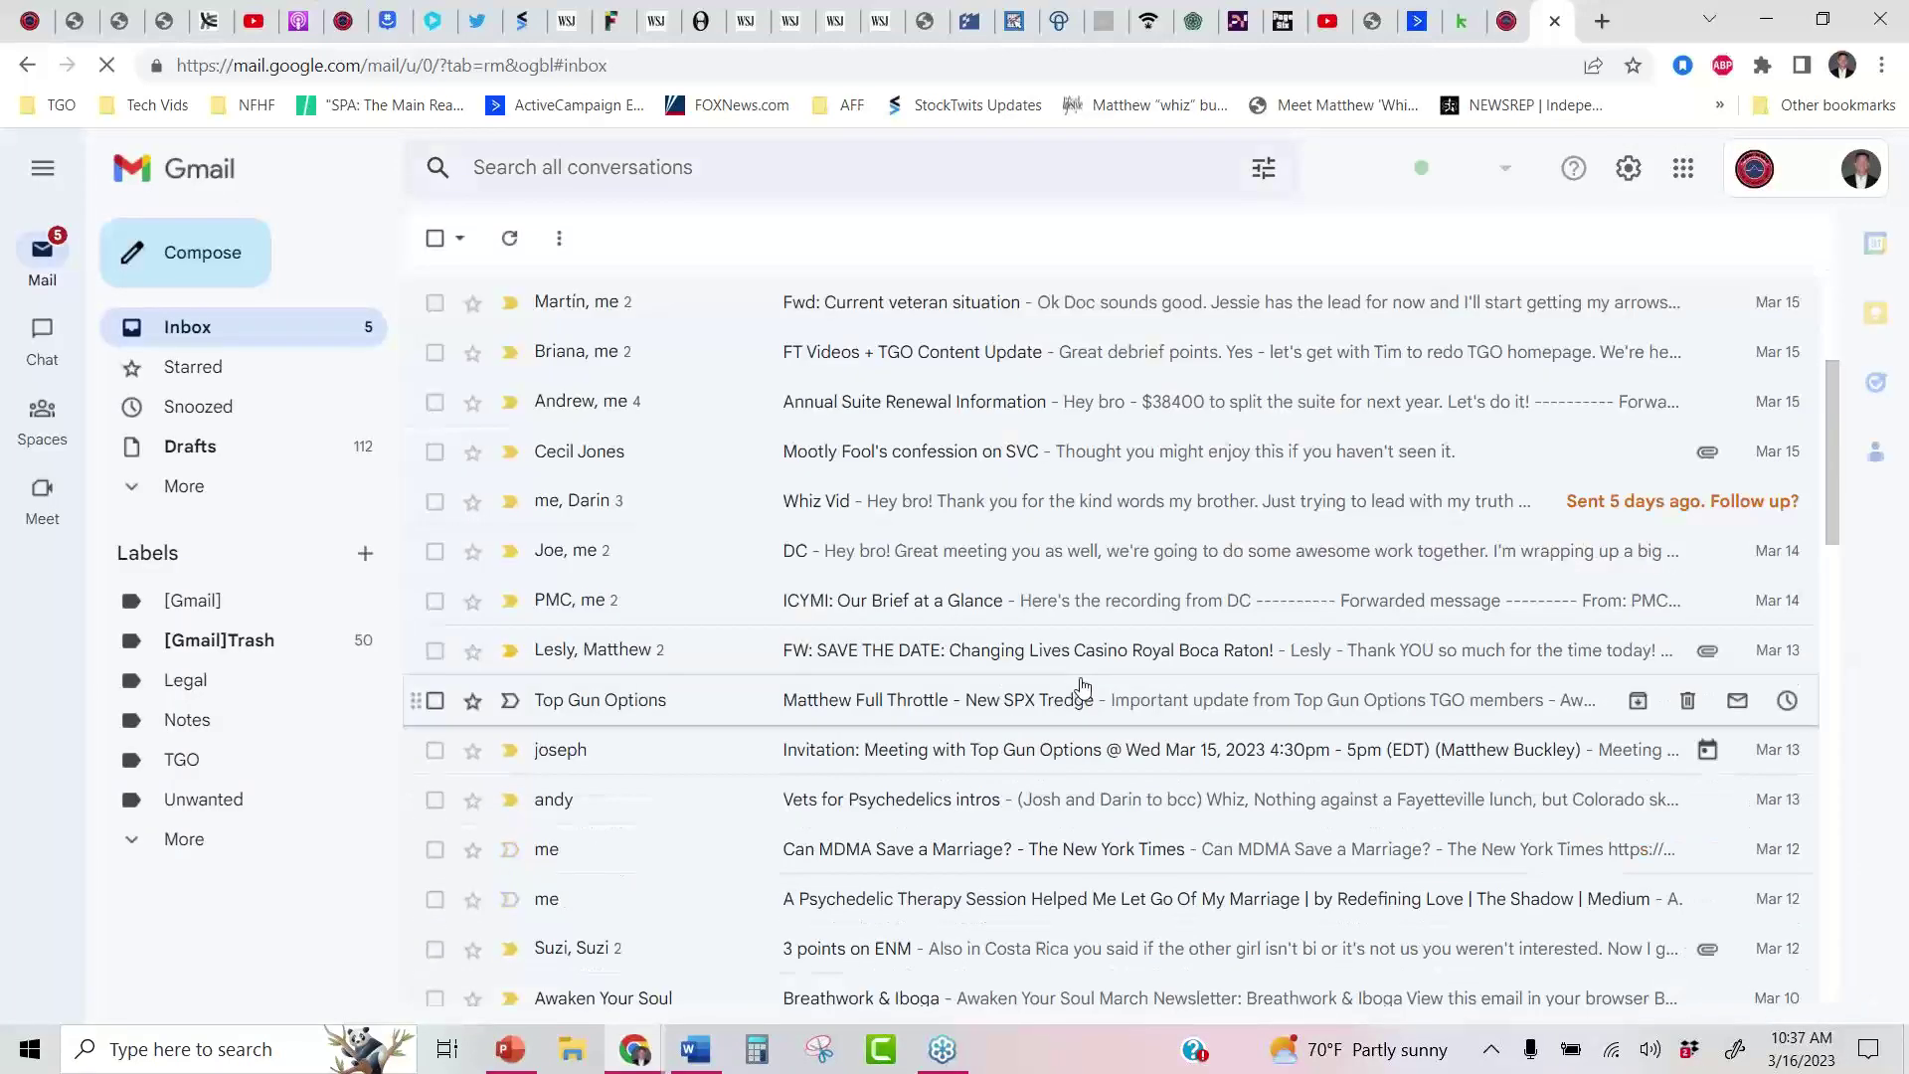
click(1142, 452)
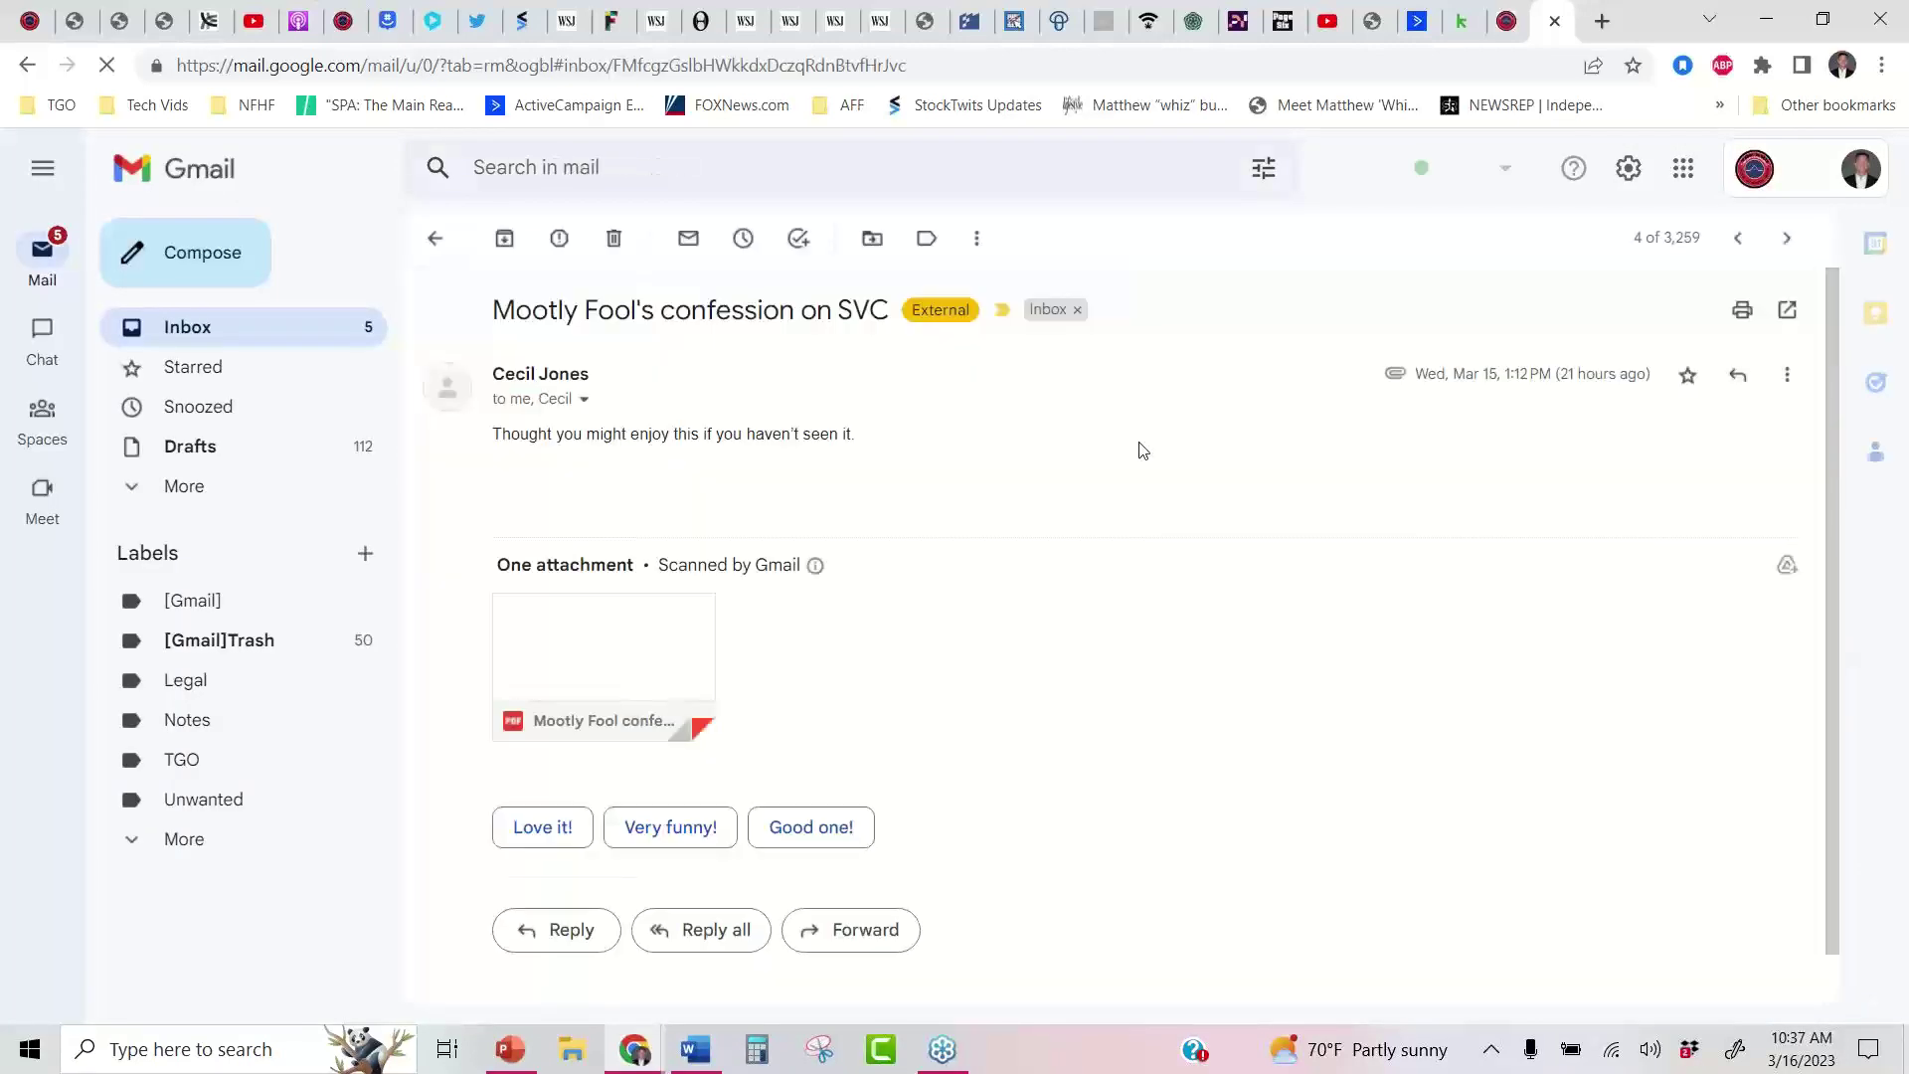
Open the attached "Mootly Fool confession.pdf" and read its first page on SVB Financial Group
click(617, 619)
scroll(1156, 639, down, 1)
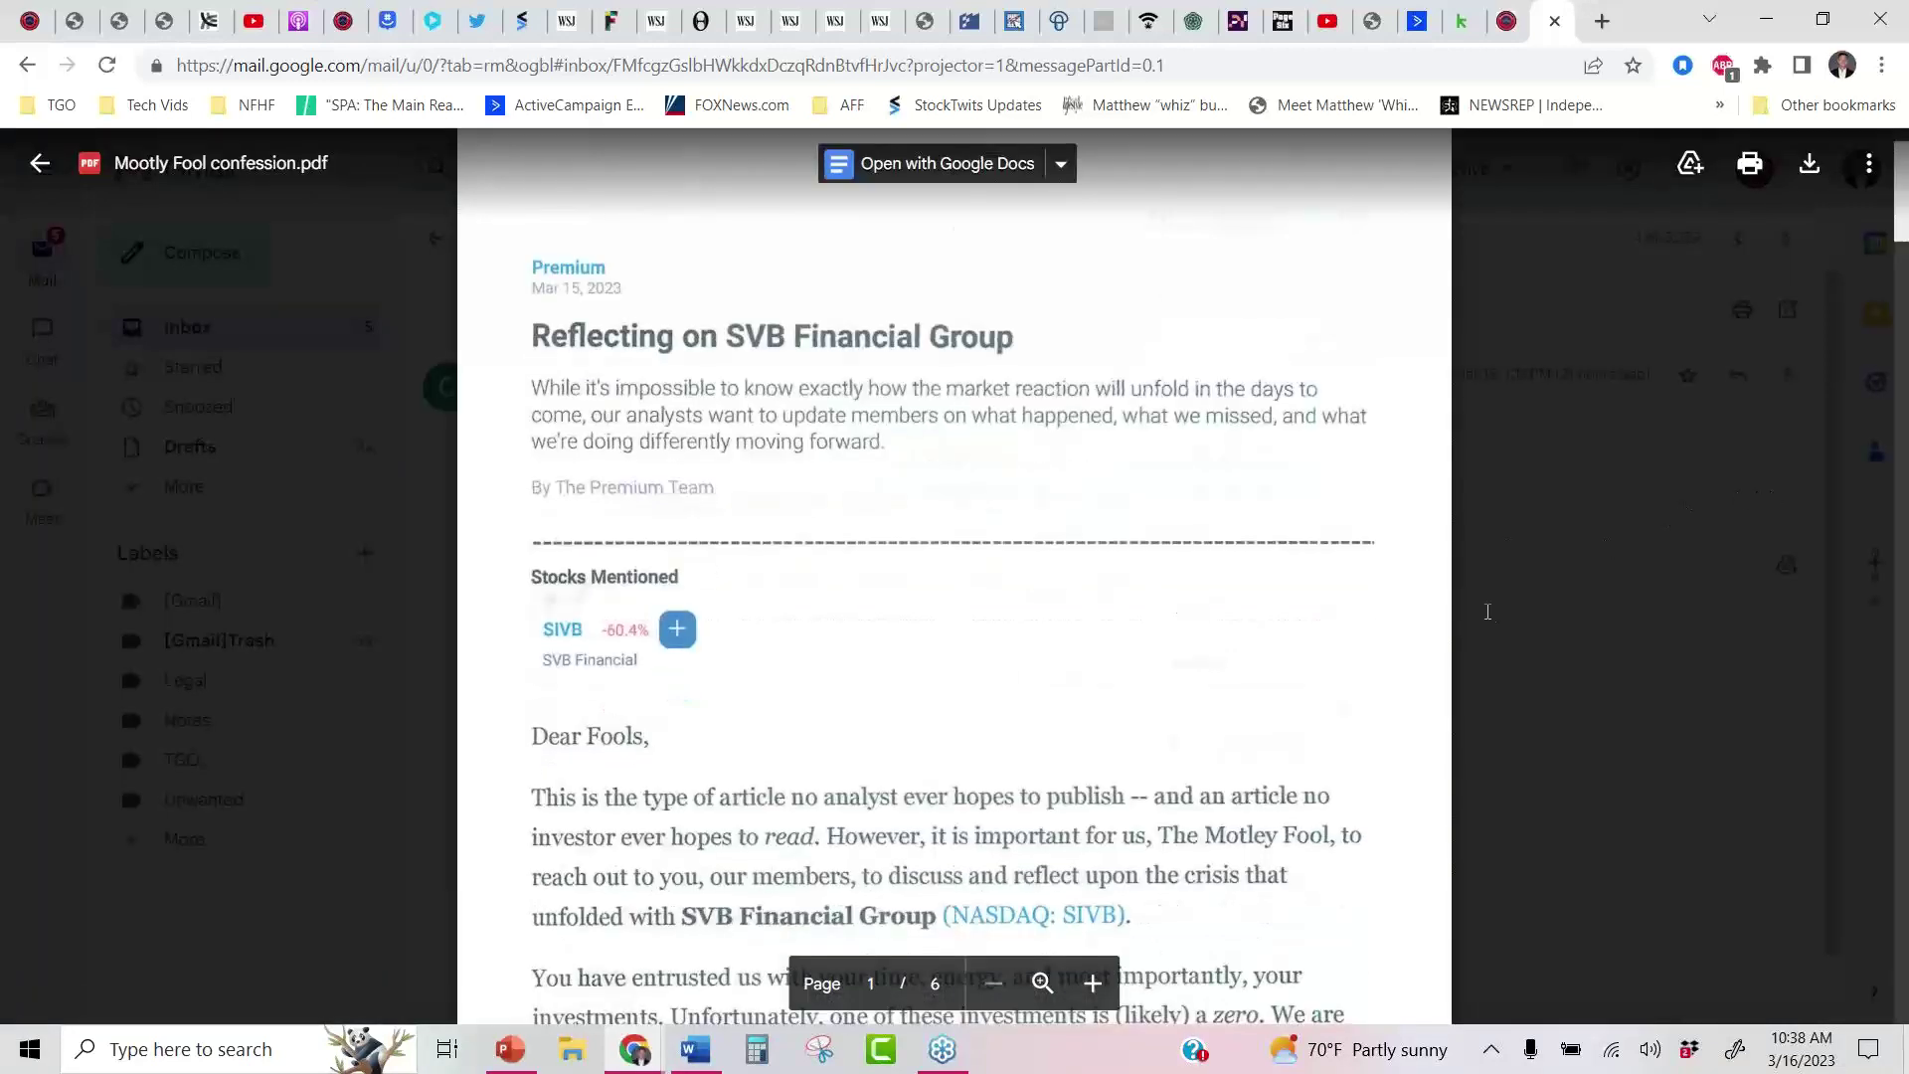
scroll(1365, 656, down, 2)
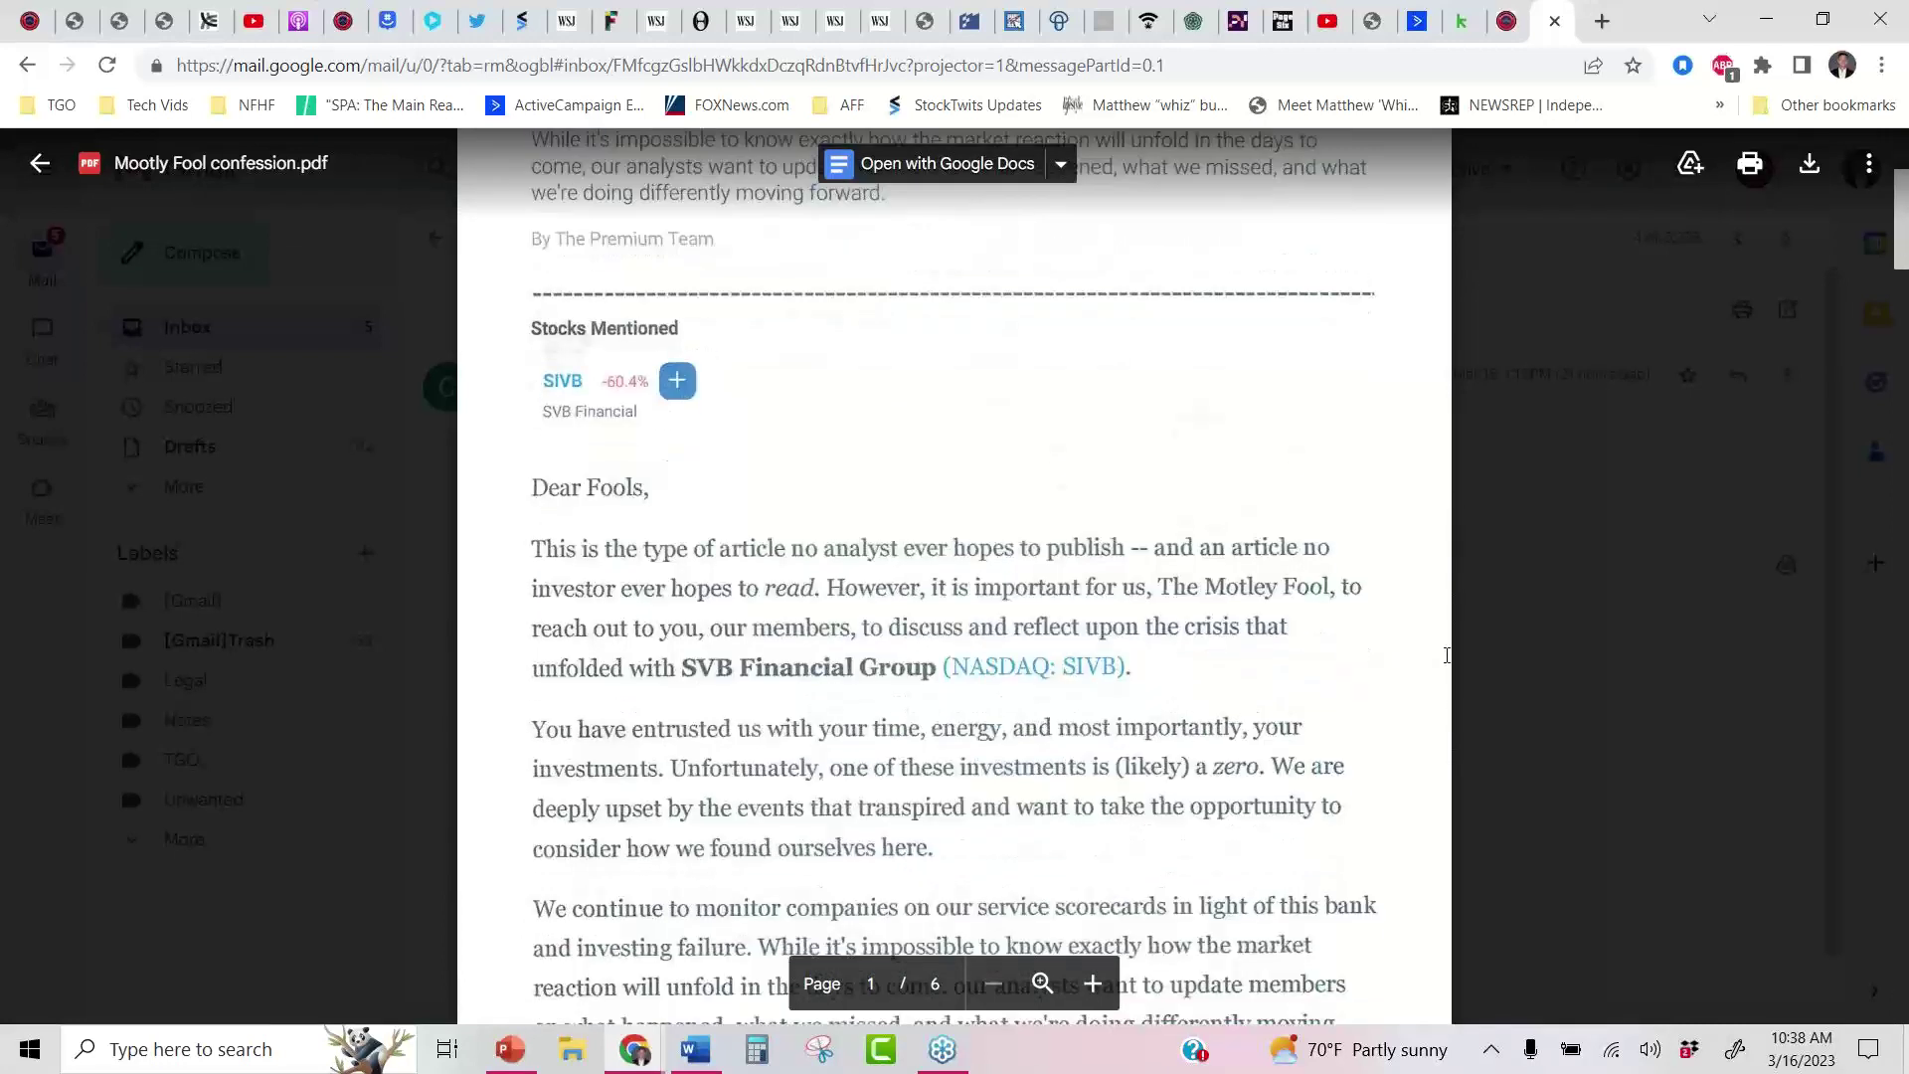
scroll(1447, 655, down, 1)
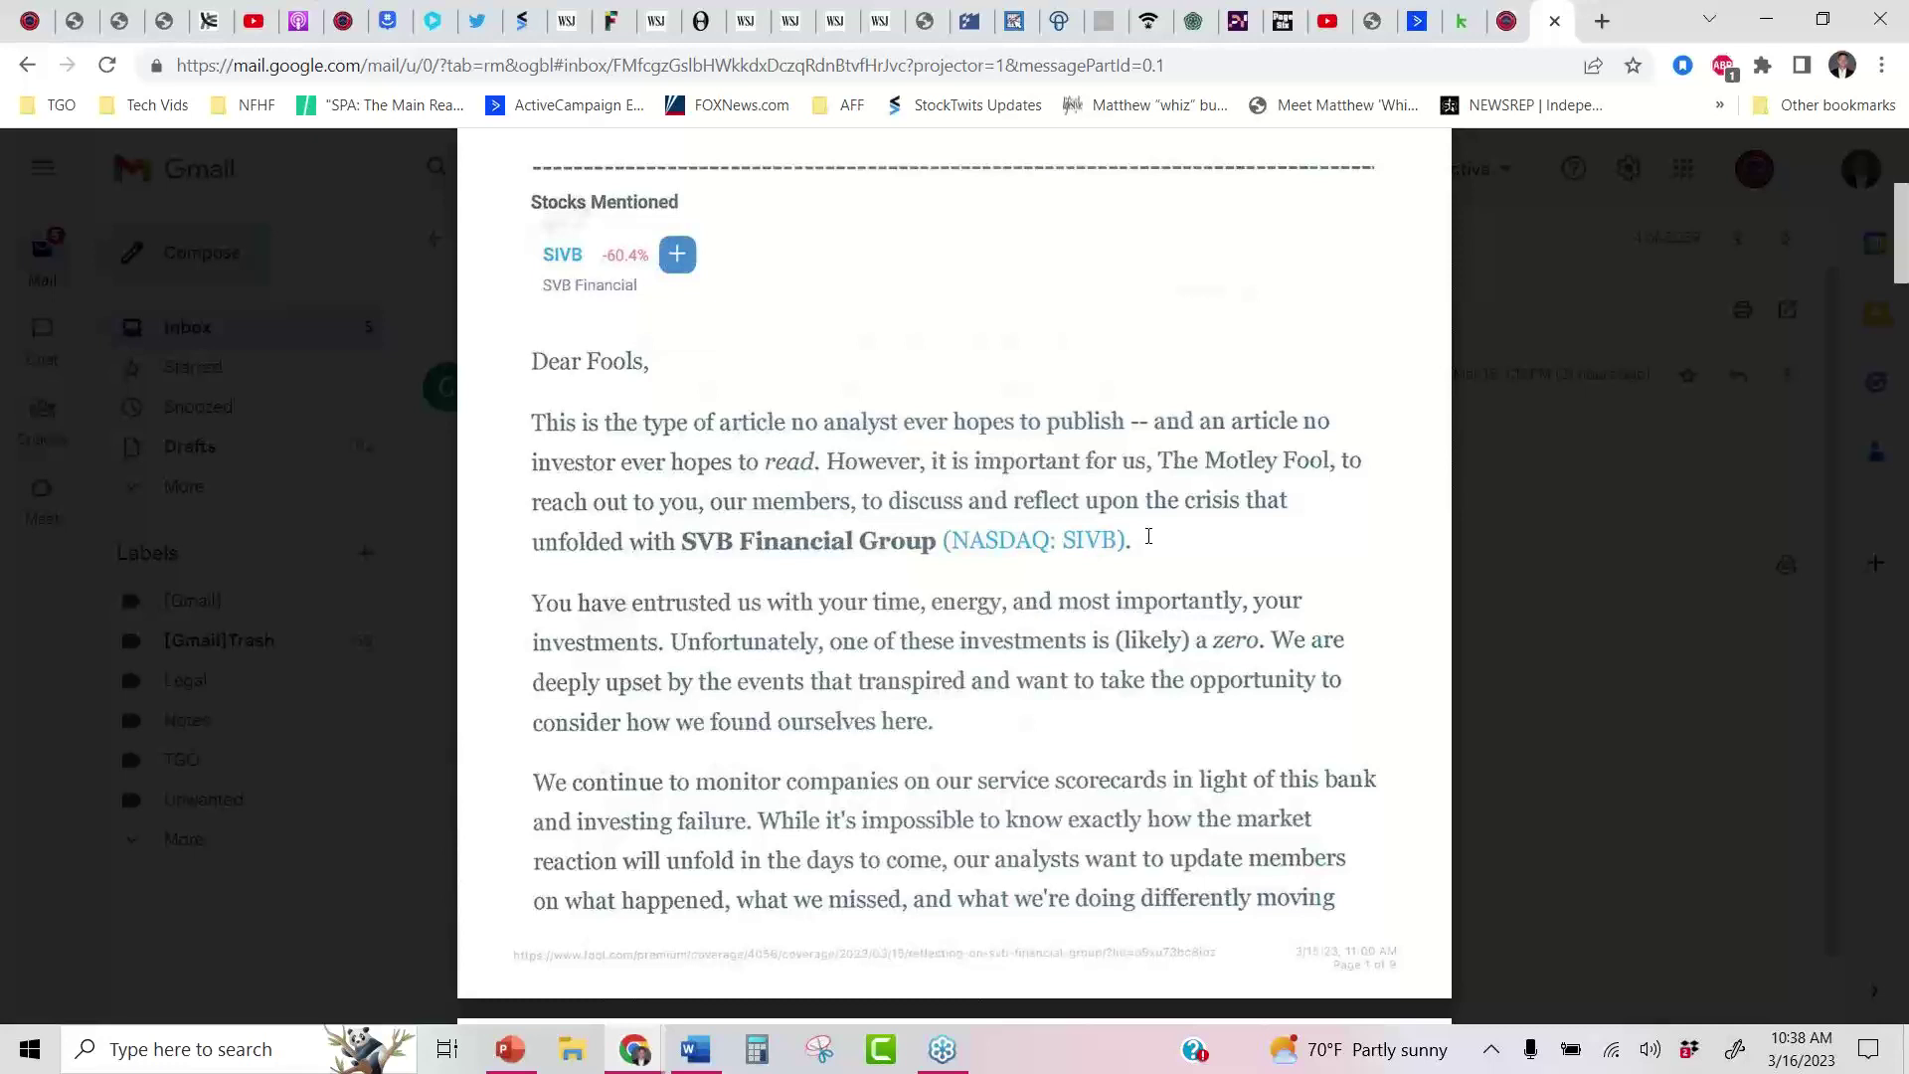
Read through all six pages of "Mootly Fool confession.pdf", including What Happened, What We Missed and Increase Transparency, and close the preview
scroll(1145, 538, down, 1)
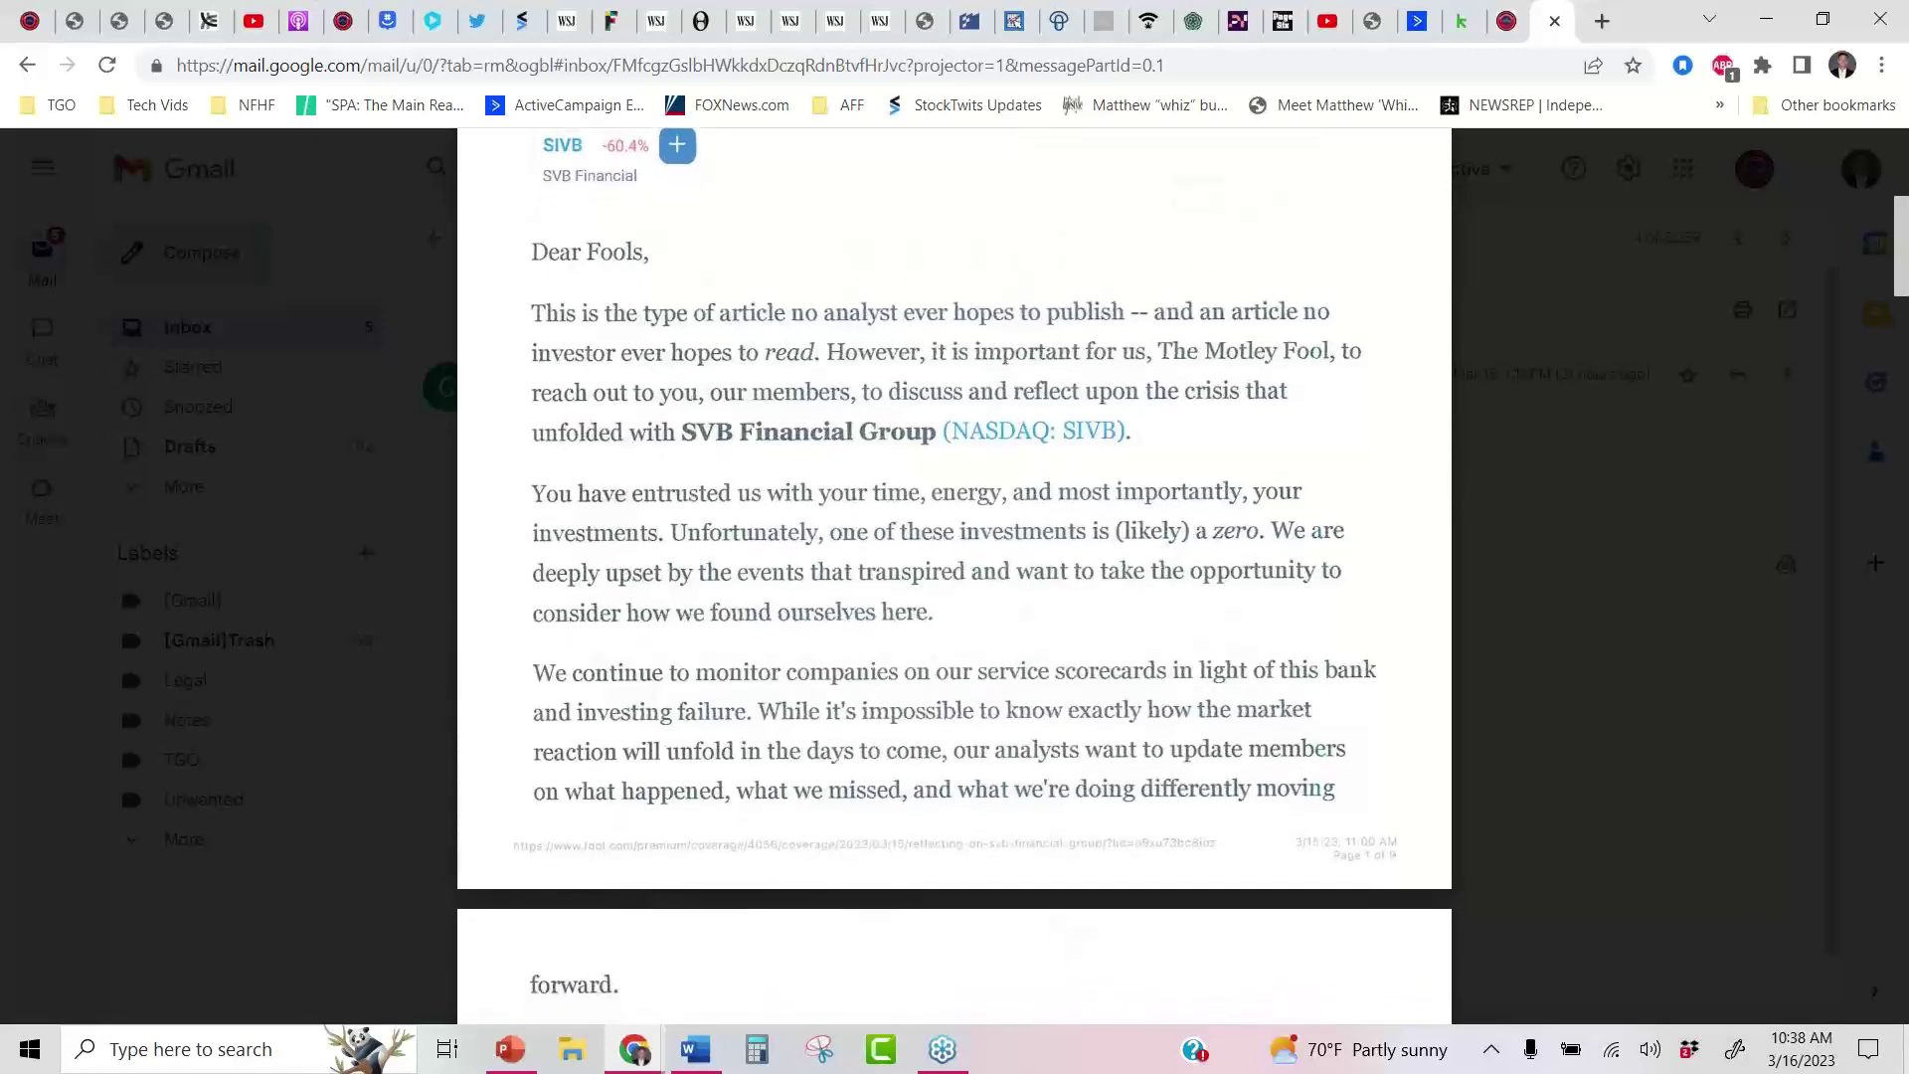
scroll(955, 576, up, 1)
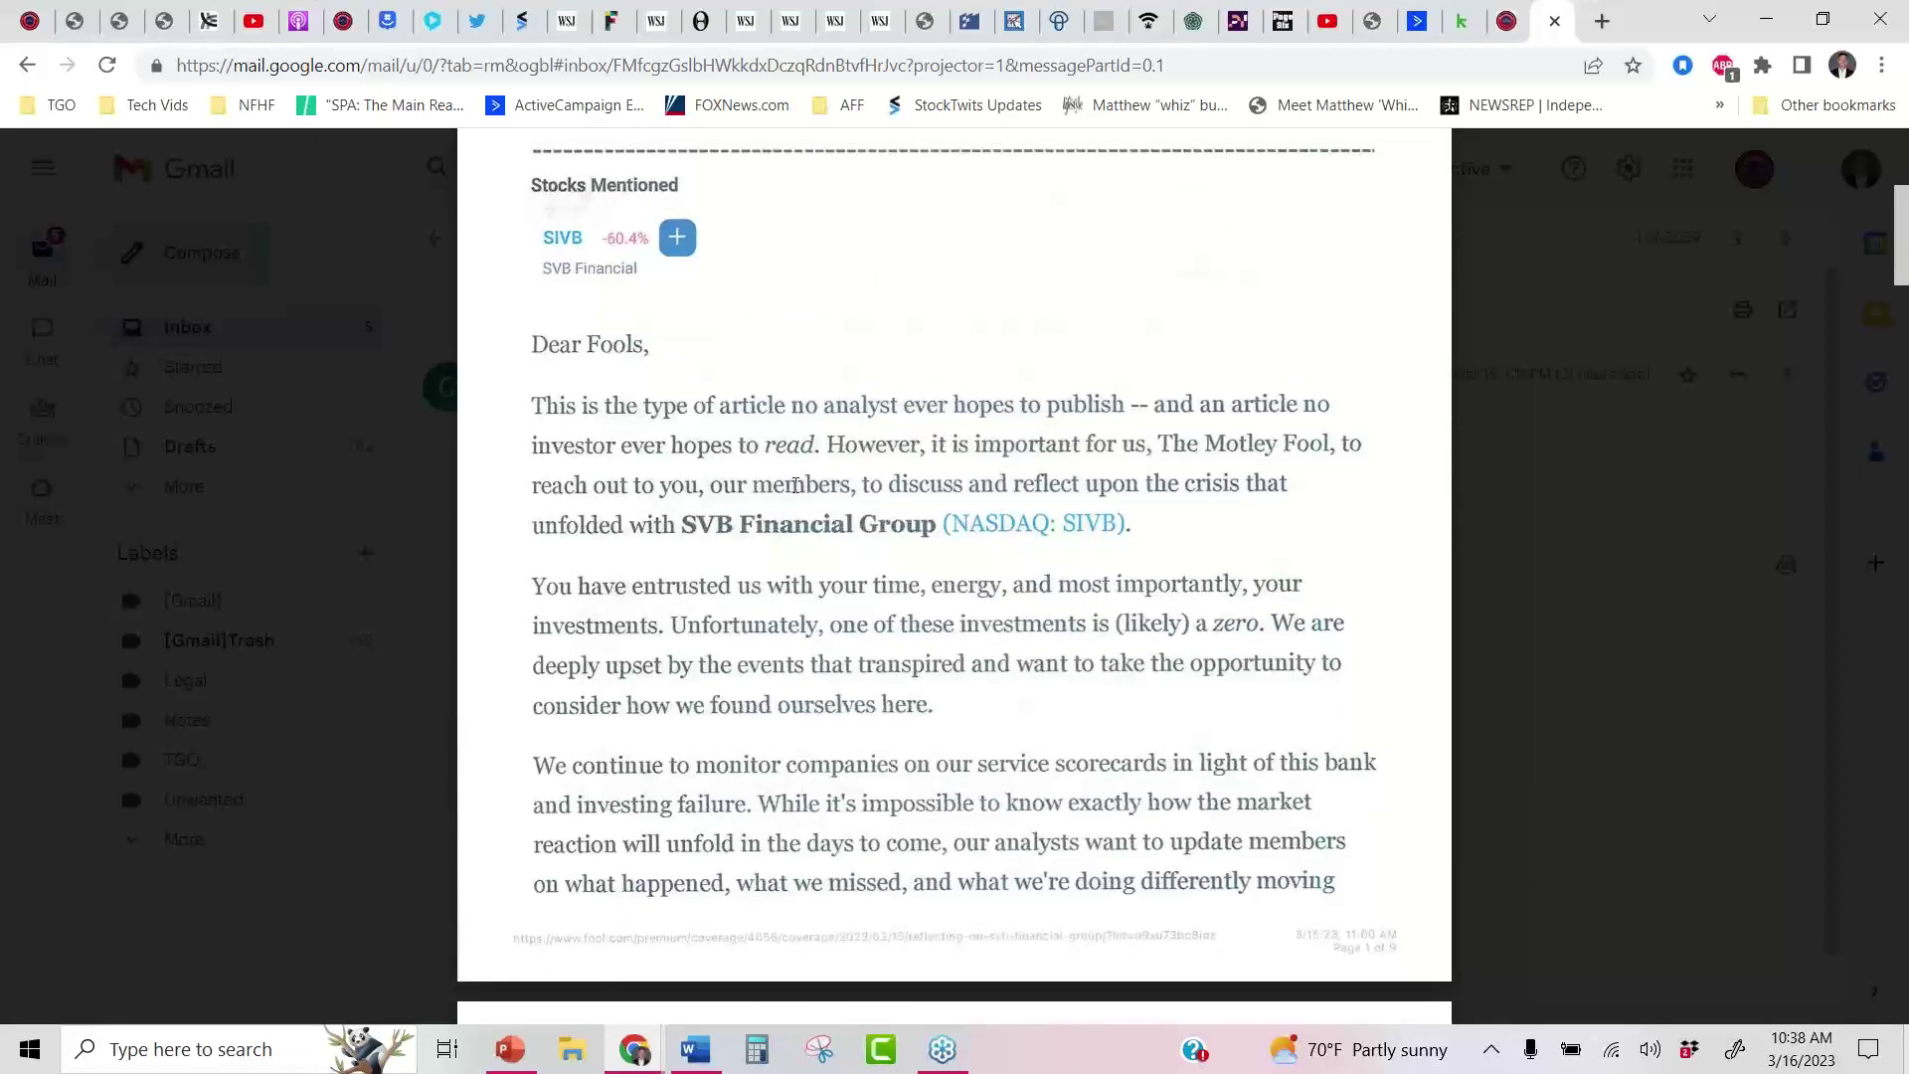
mouse_move(767, 367)
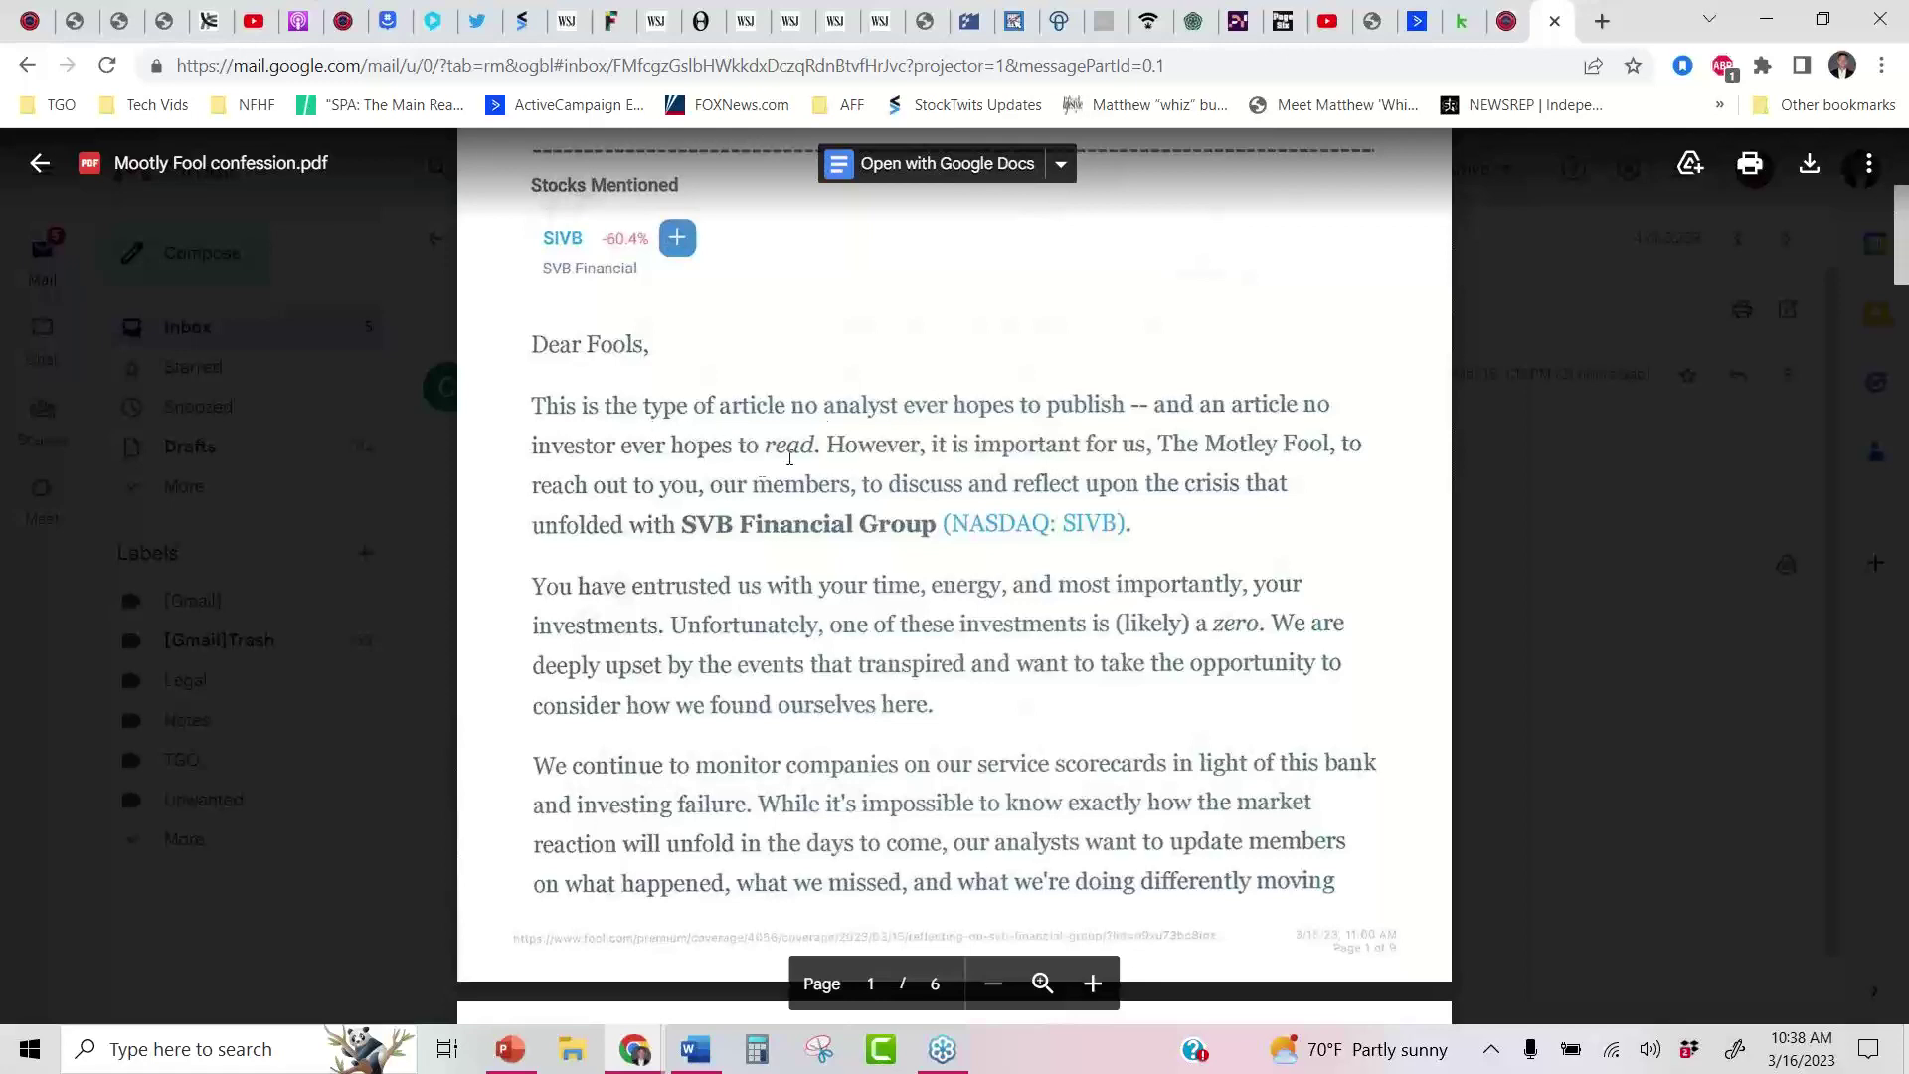
scroll(1906, 547, down, 20)
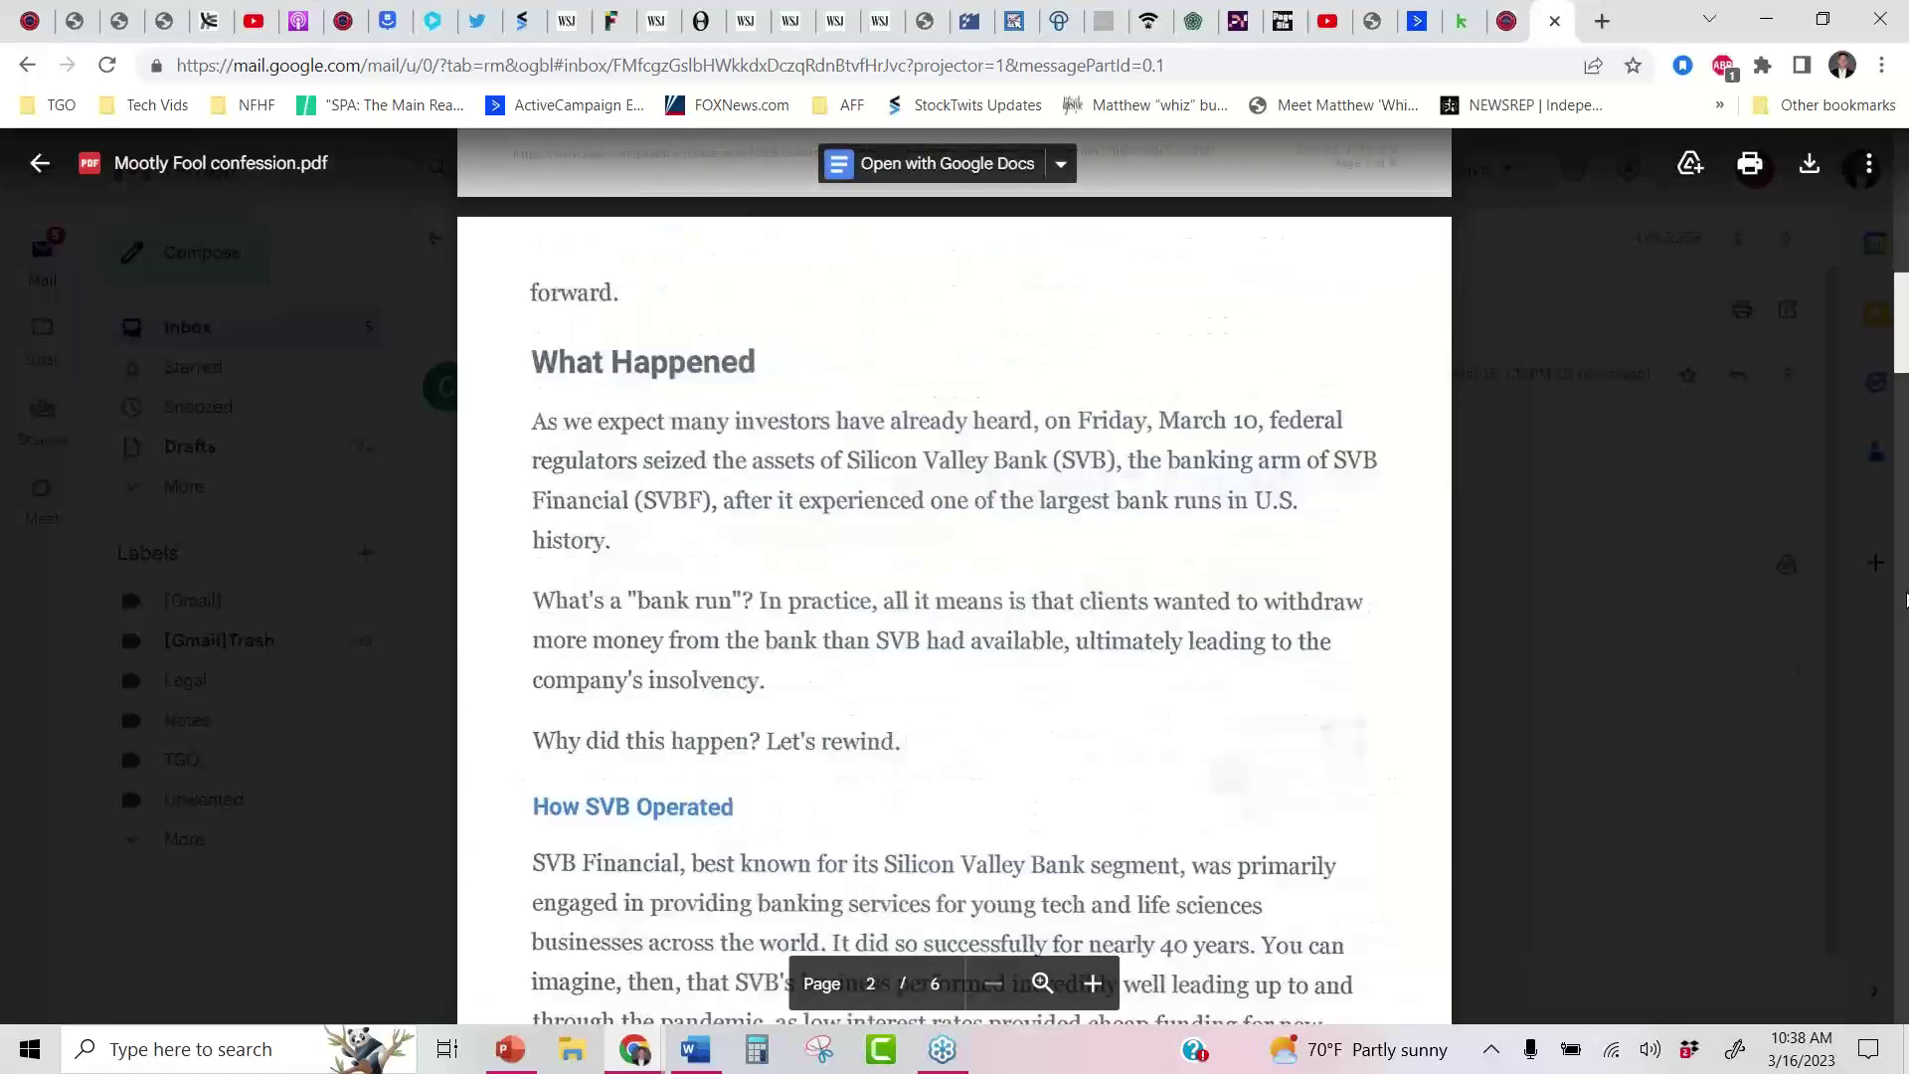
scroll(1904, 743, down, 10)
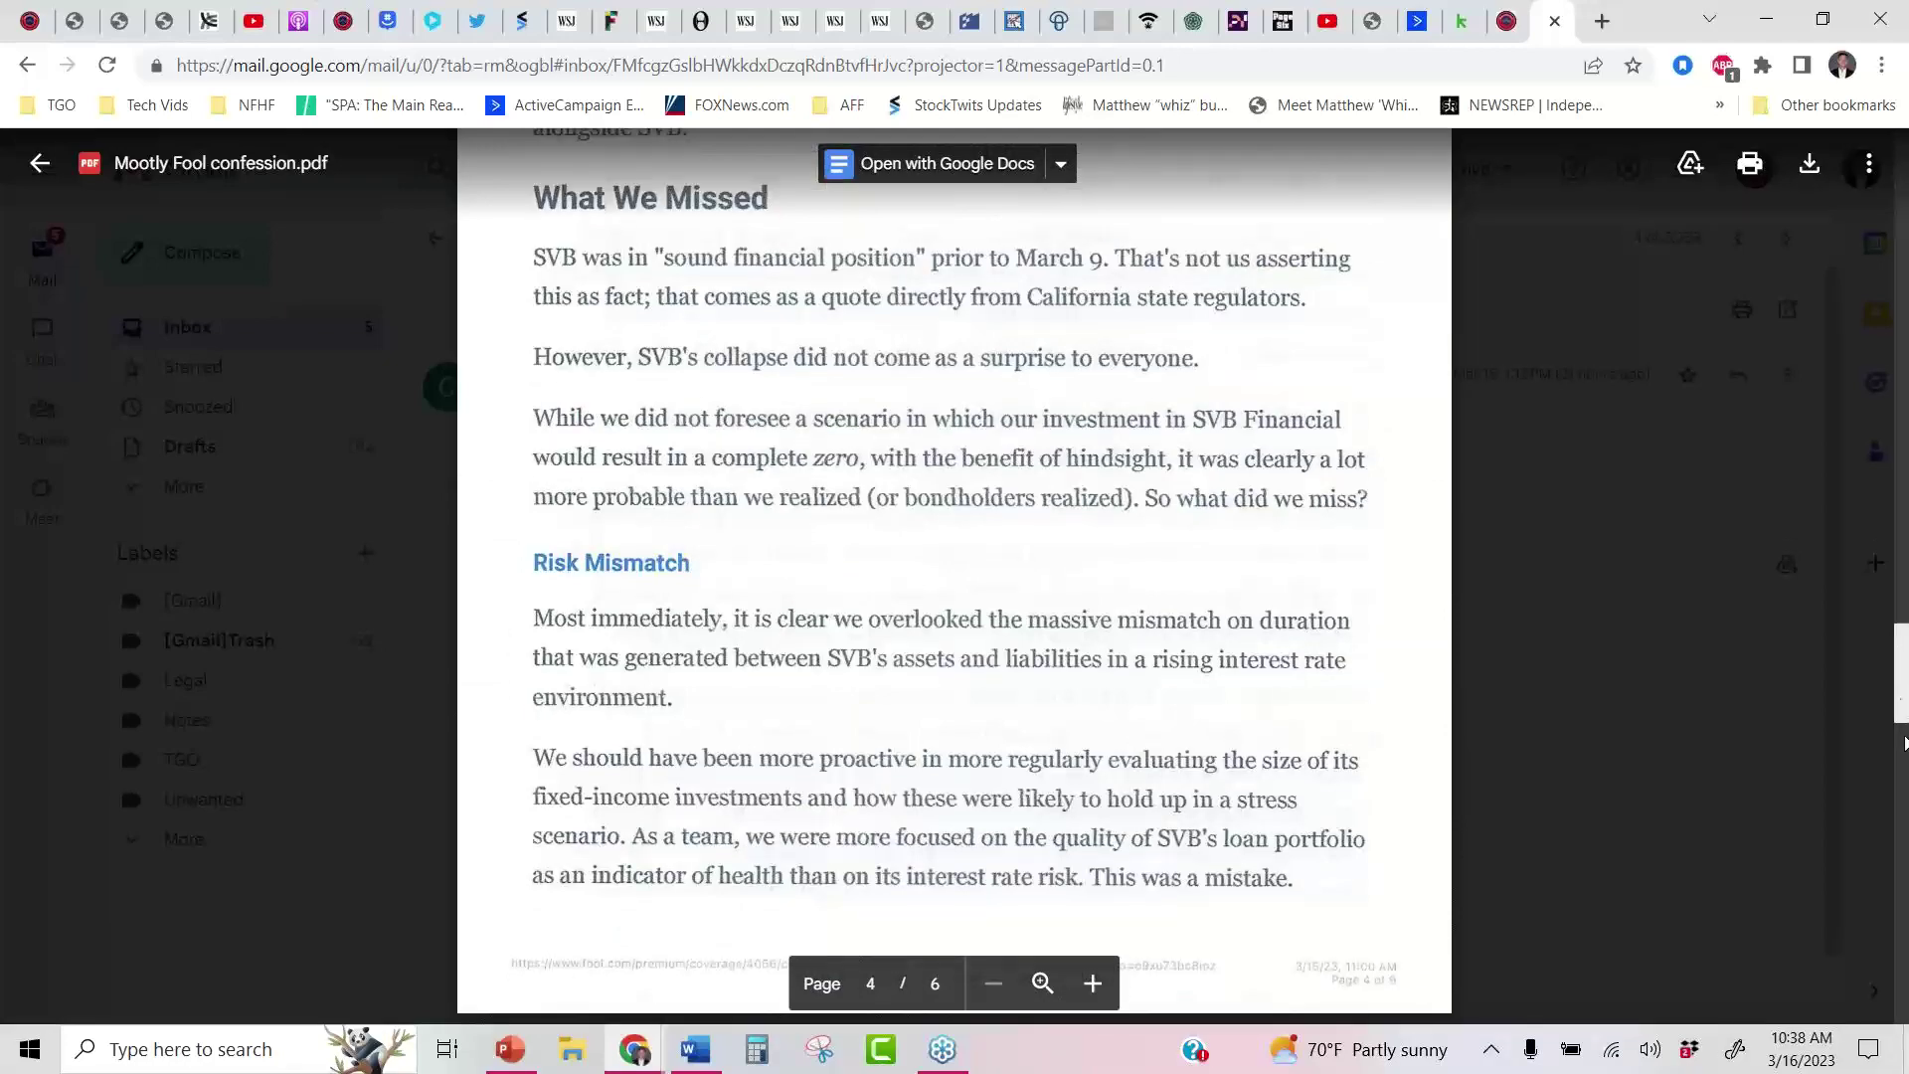
scroll(1904, 742, down, 15)
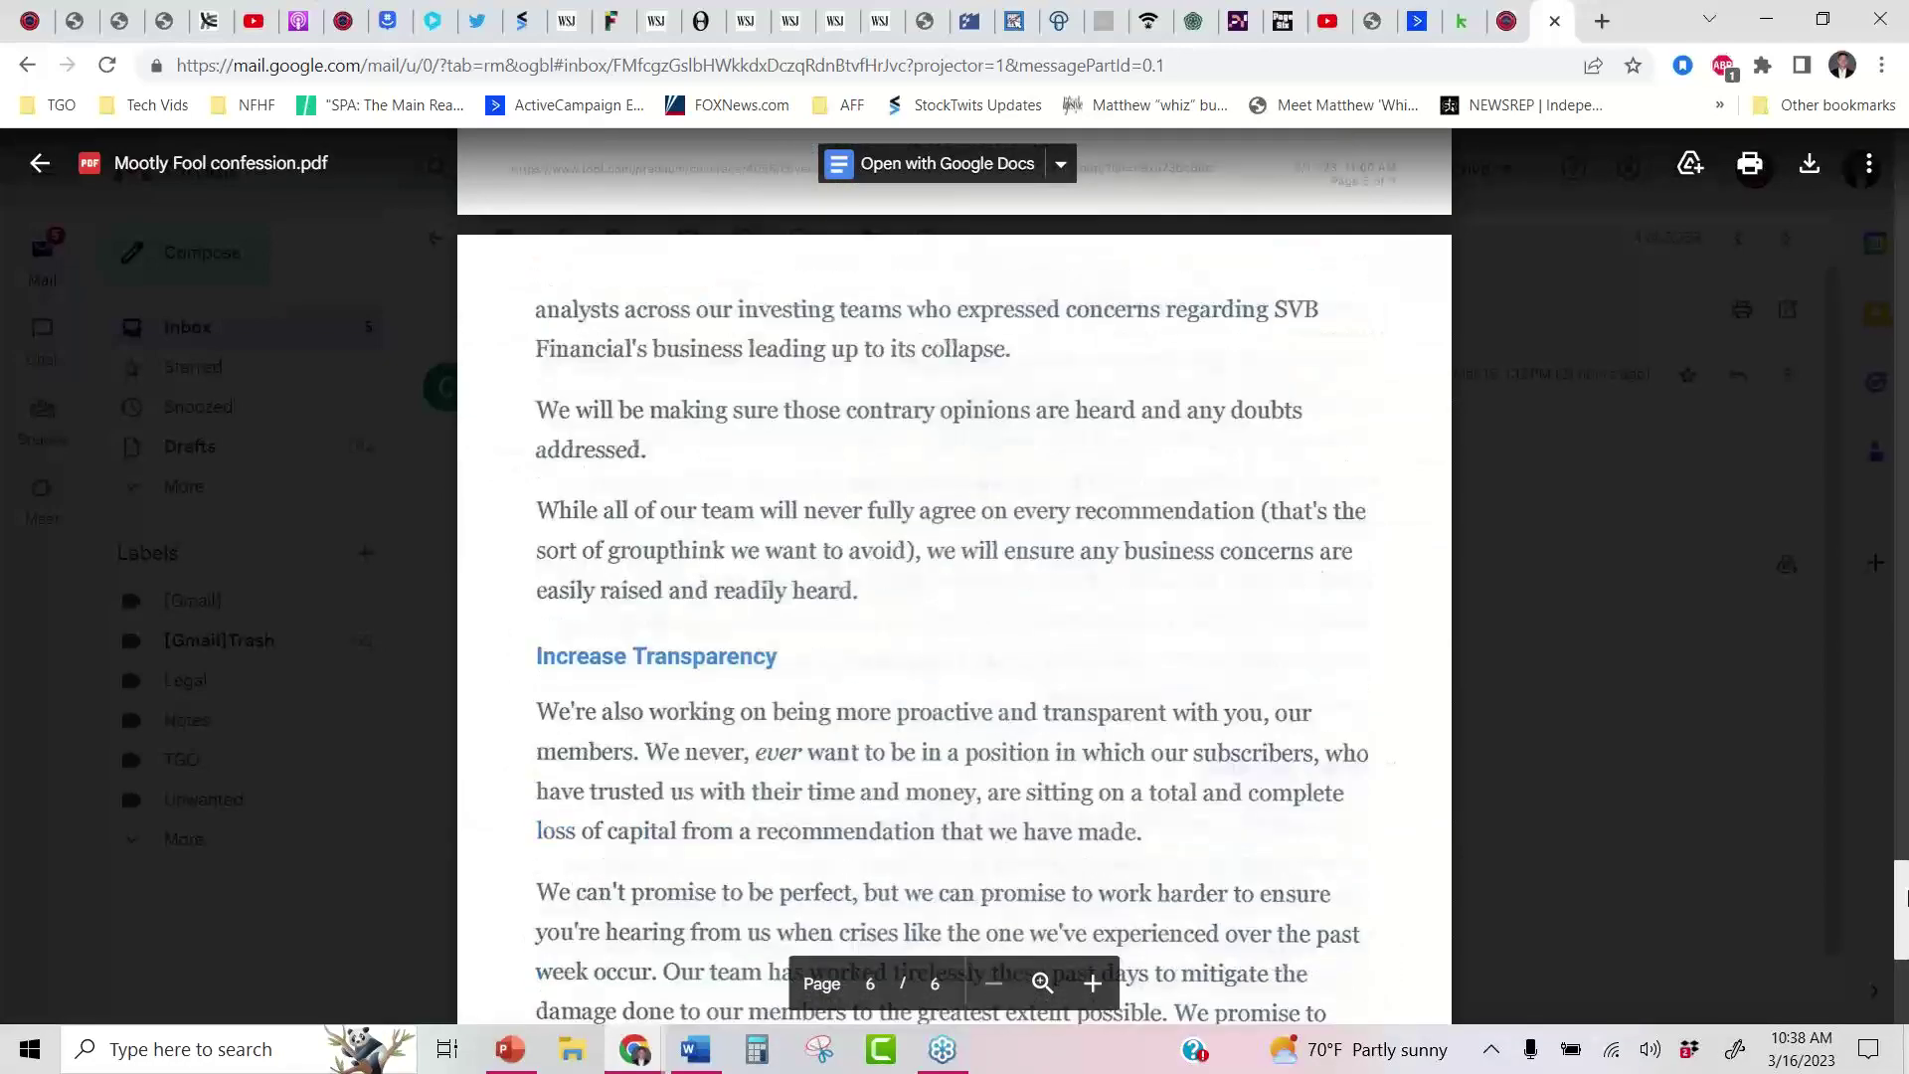
drag(1906, 898, 1901, 517)
click(1516, 481)
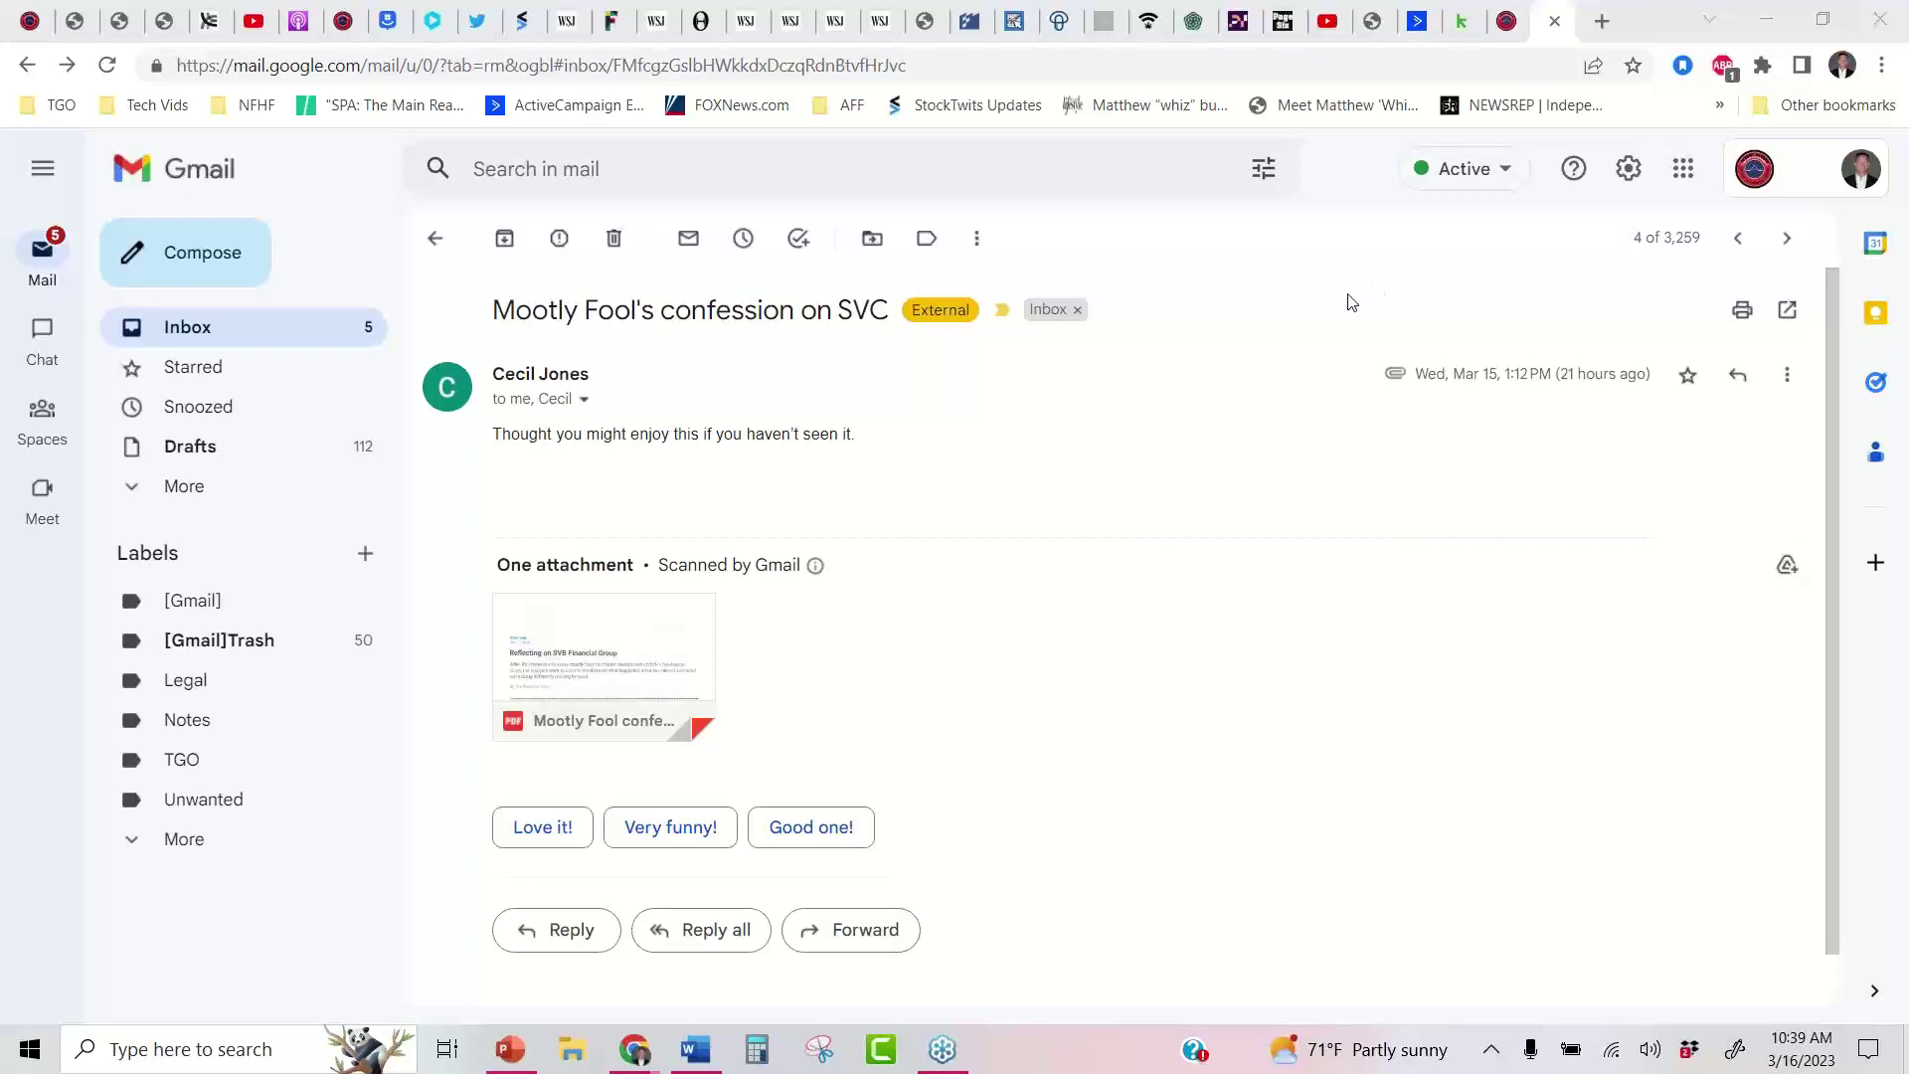
Show the already open Benzinga article on Amazon's analyst ratings and price targets
click(942, 12)
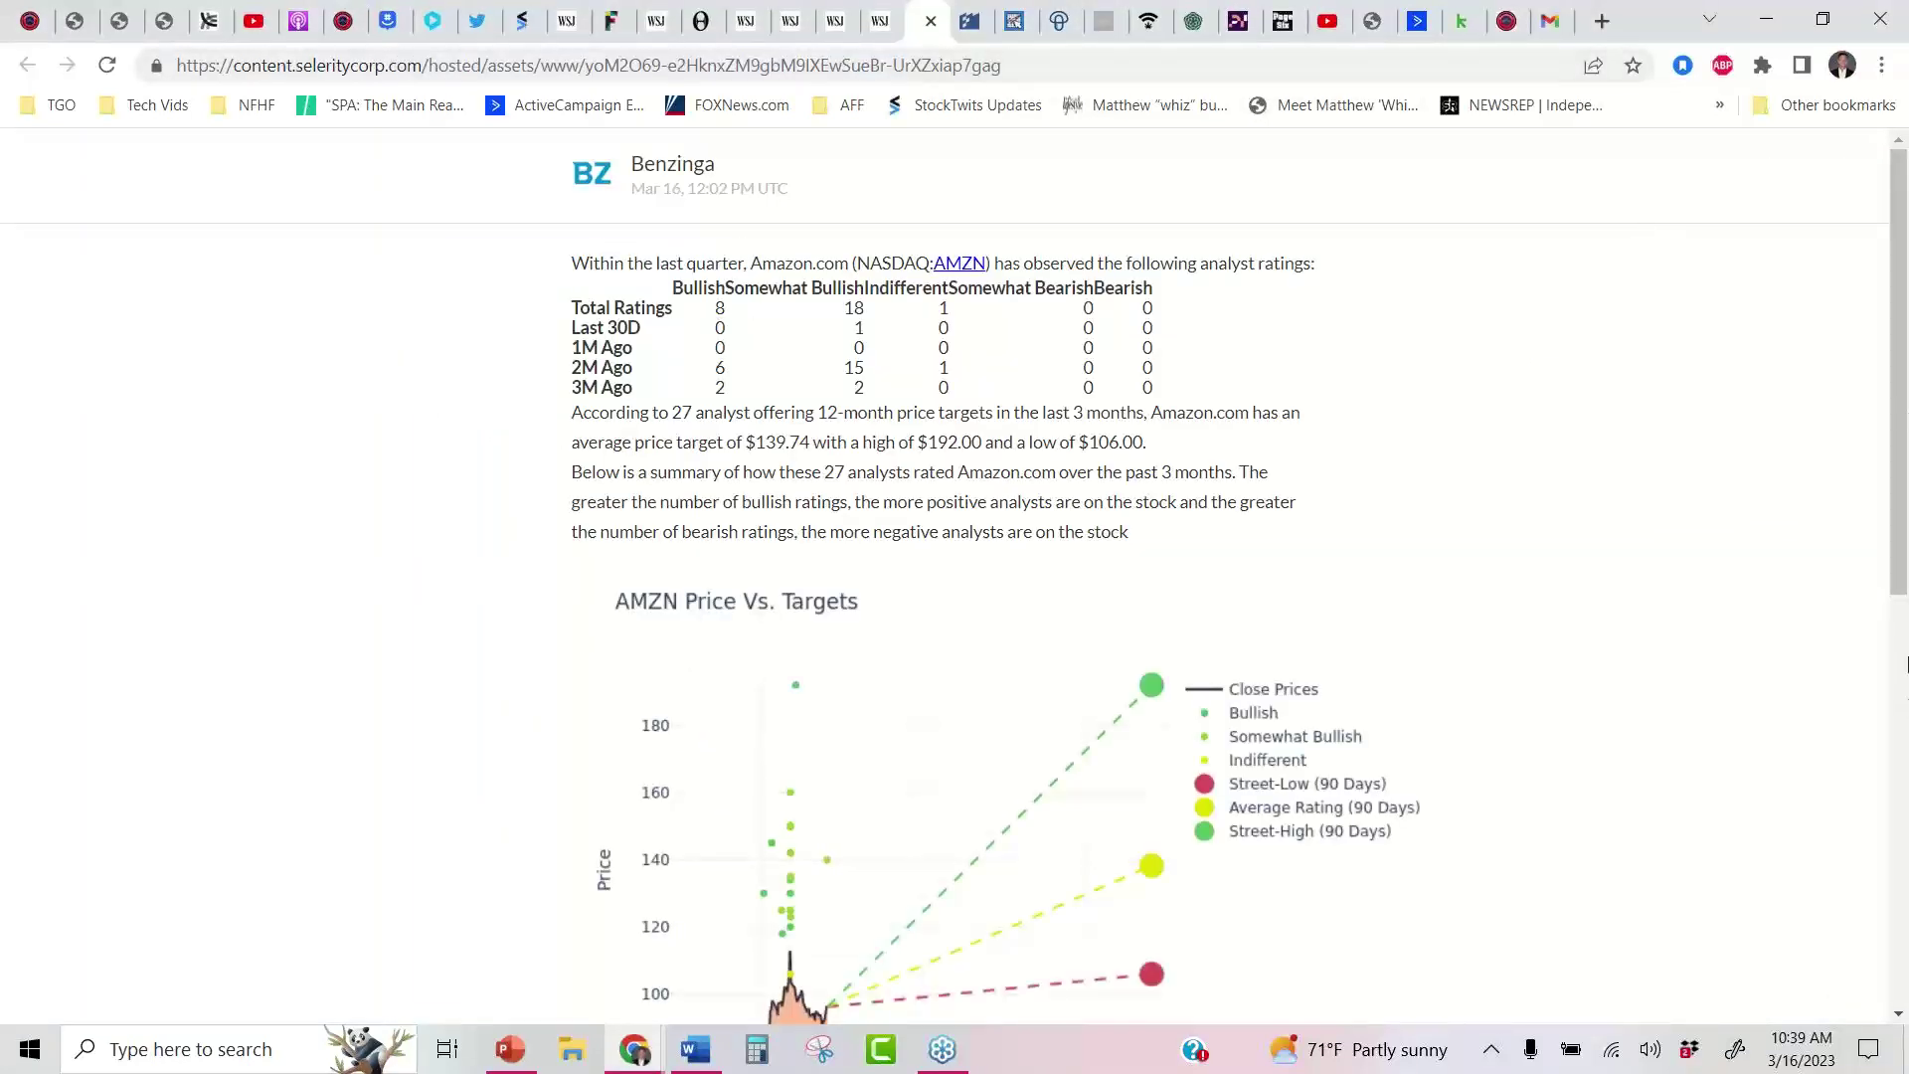
click(633, 1052)
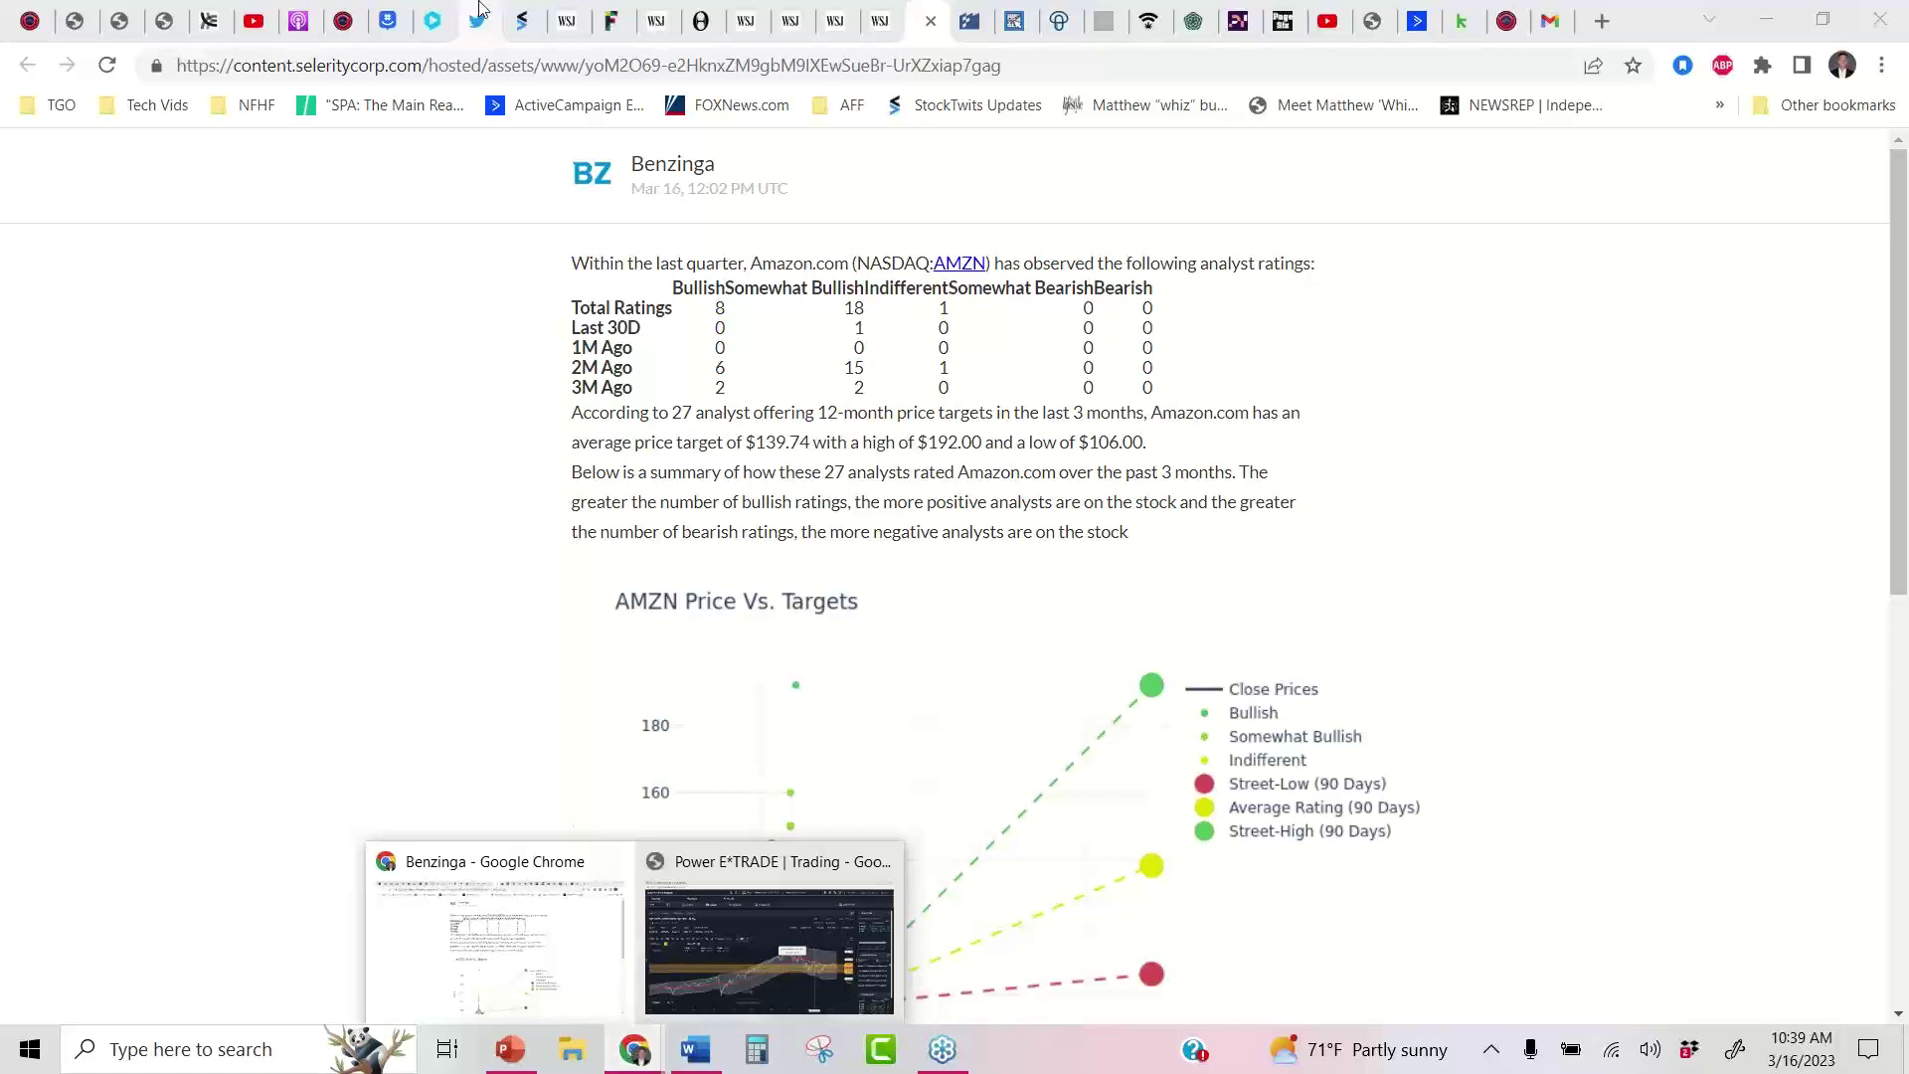
click(1546, 469)
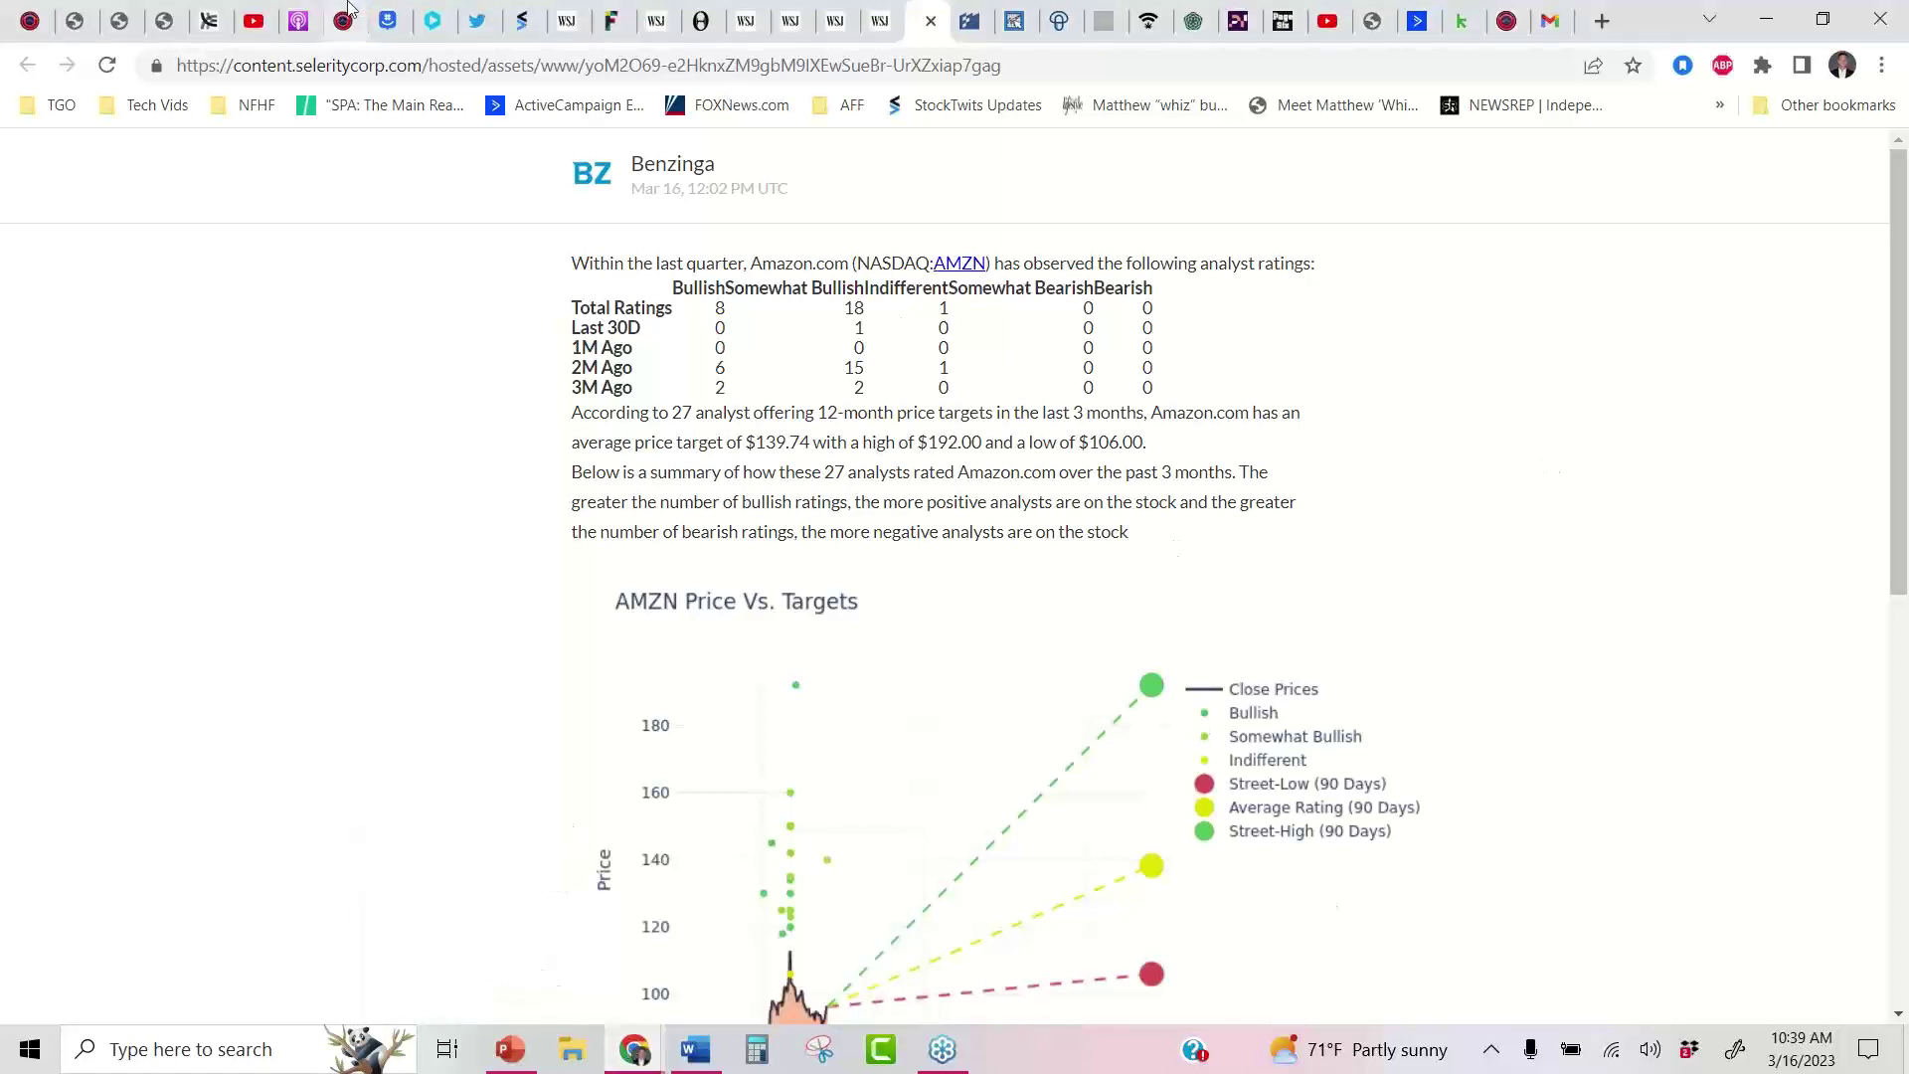
key(ctrl+1)
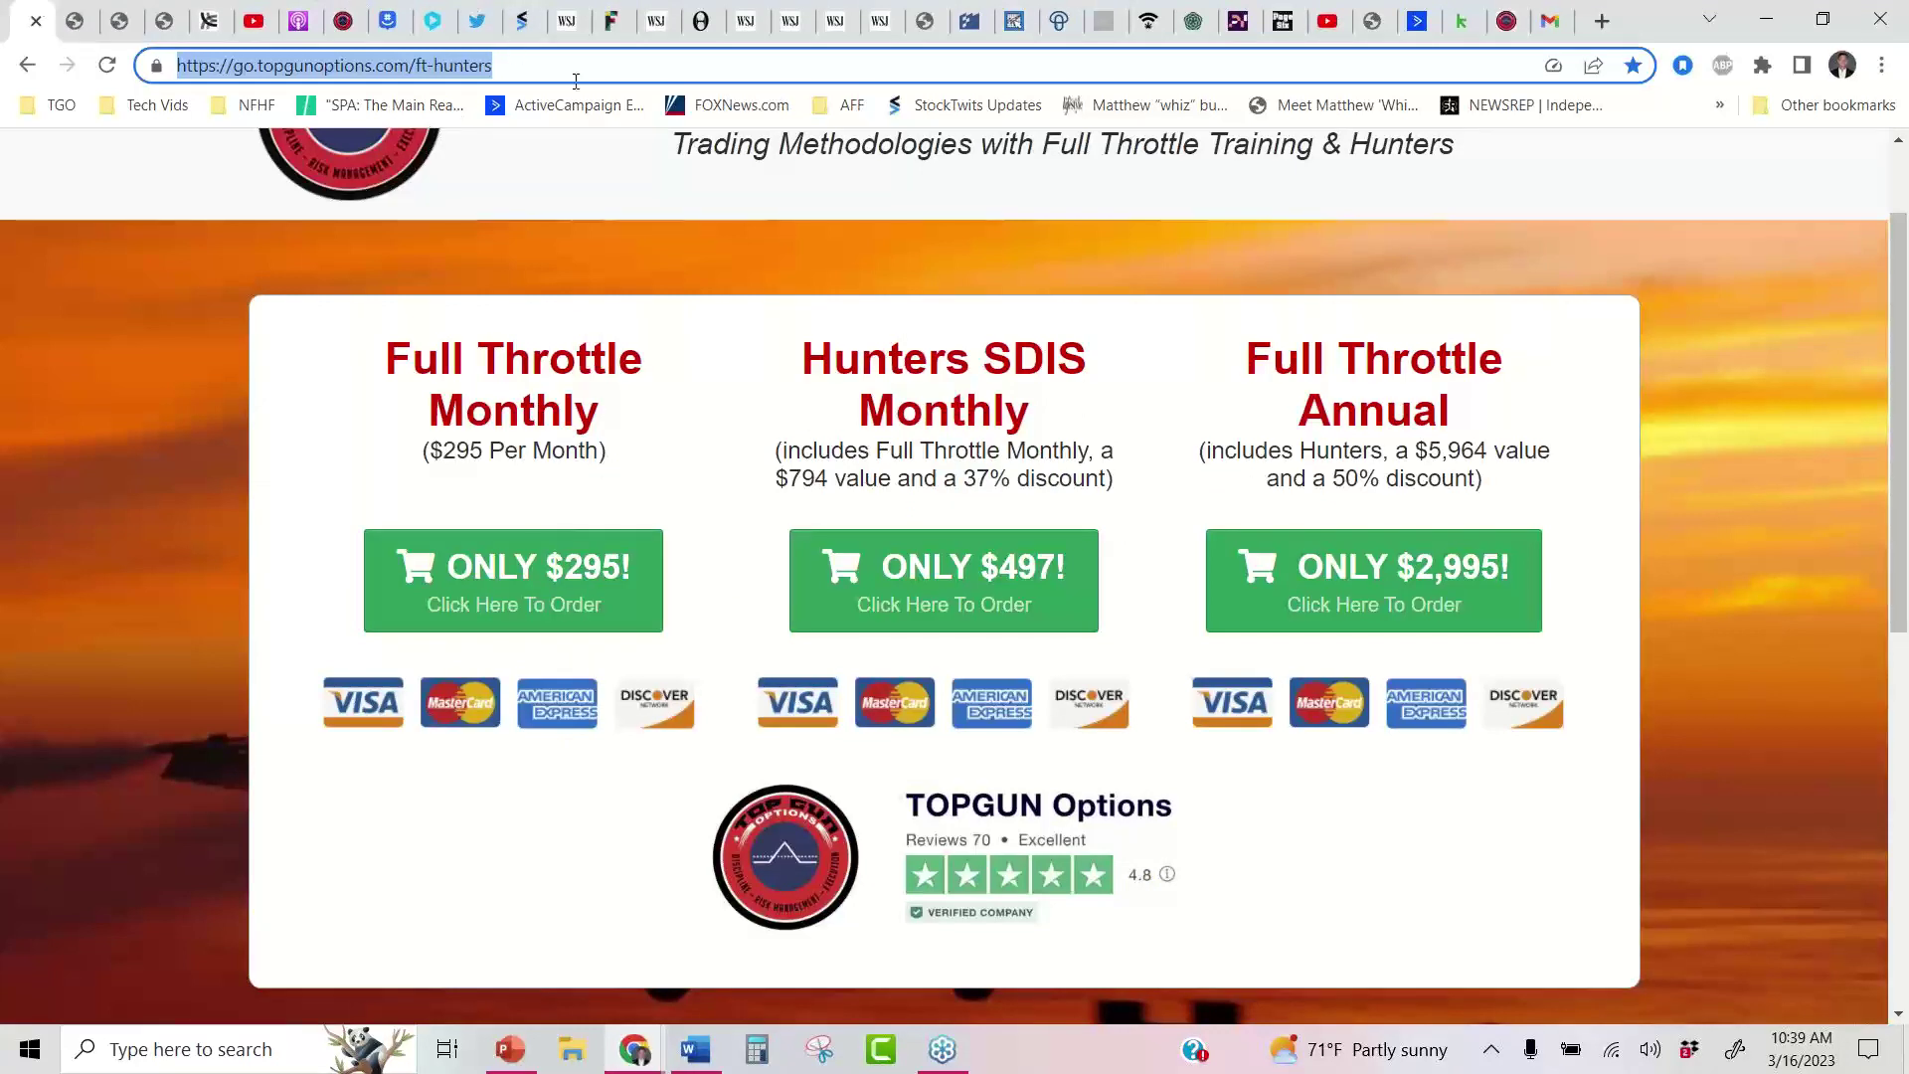
right_click(355, 69)
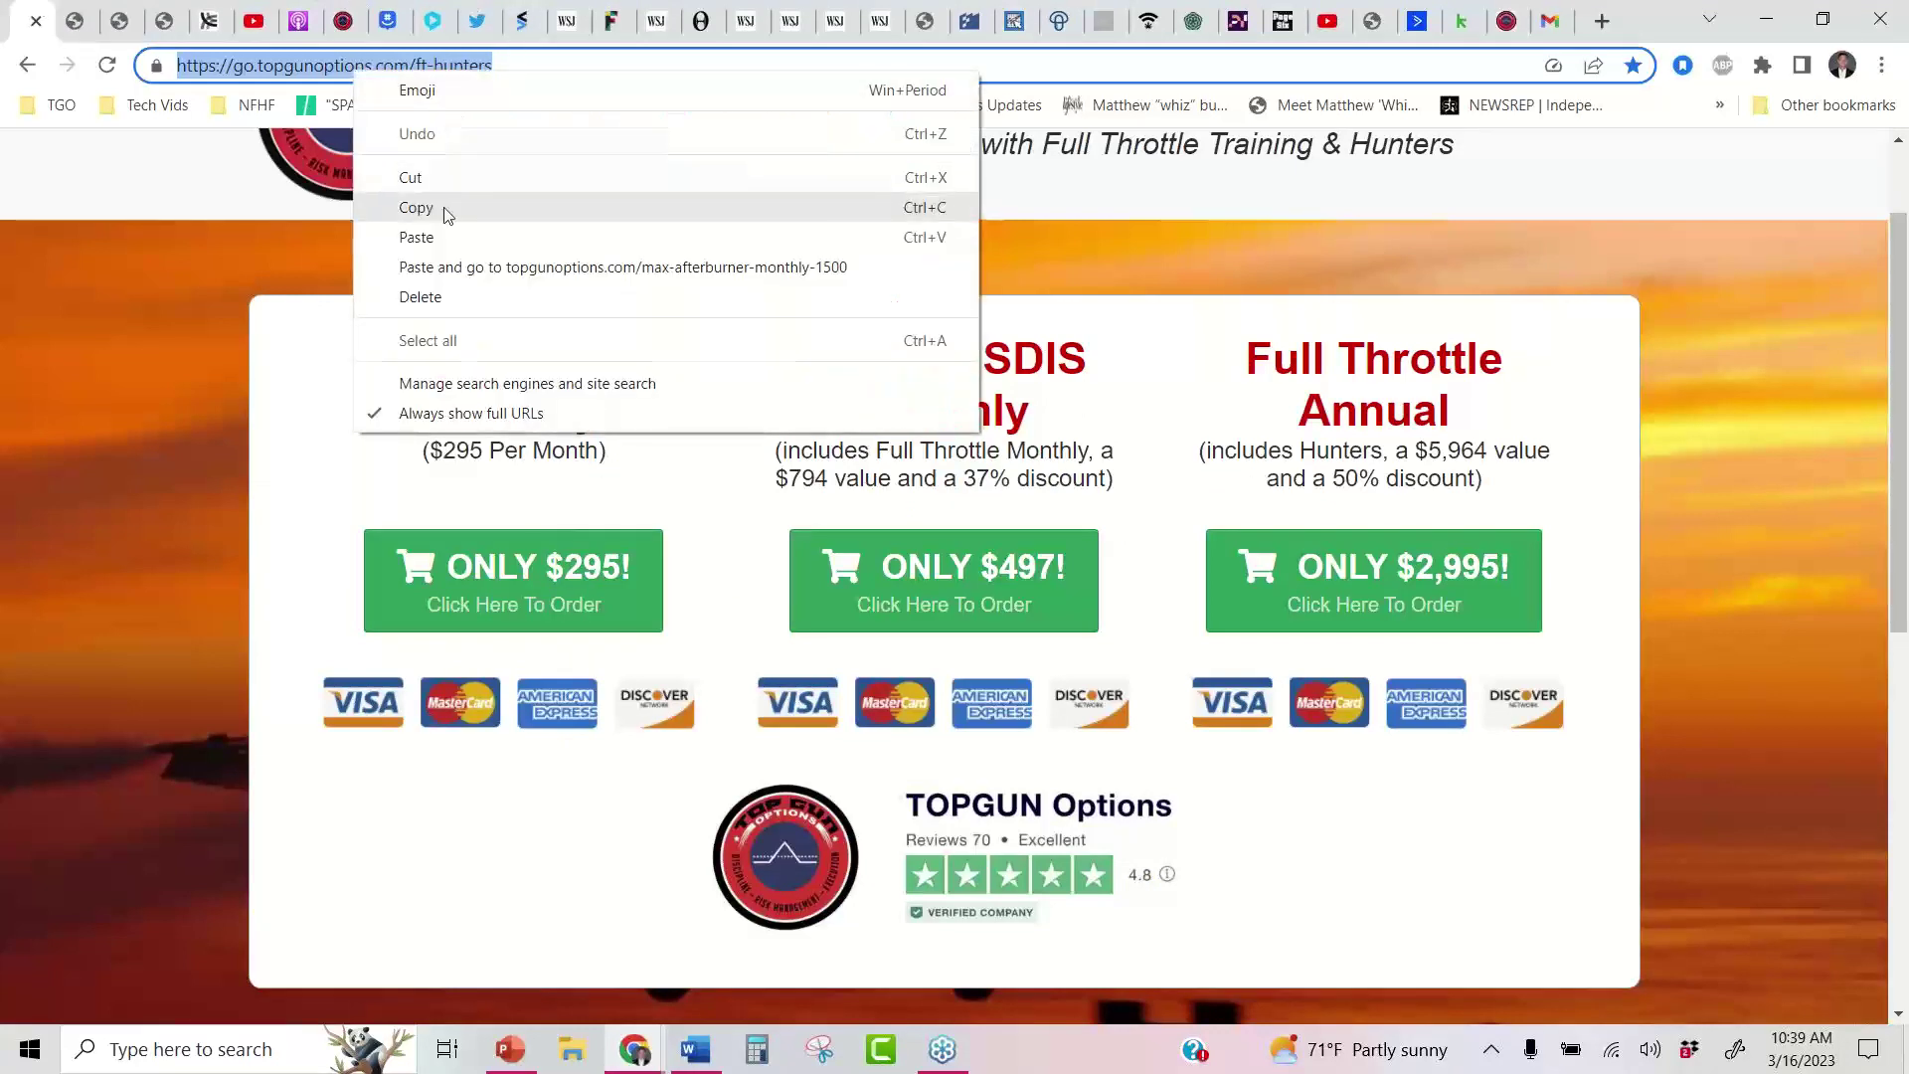
click(444, 207)
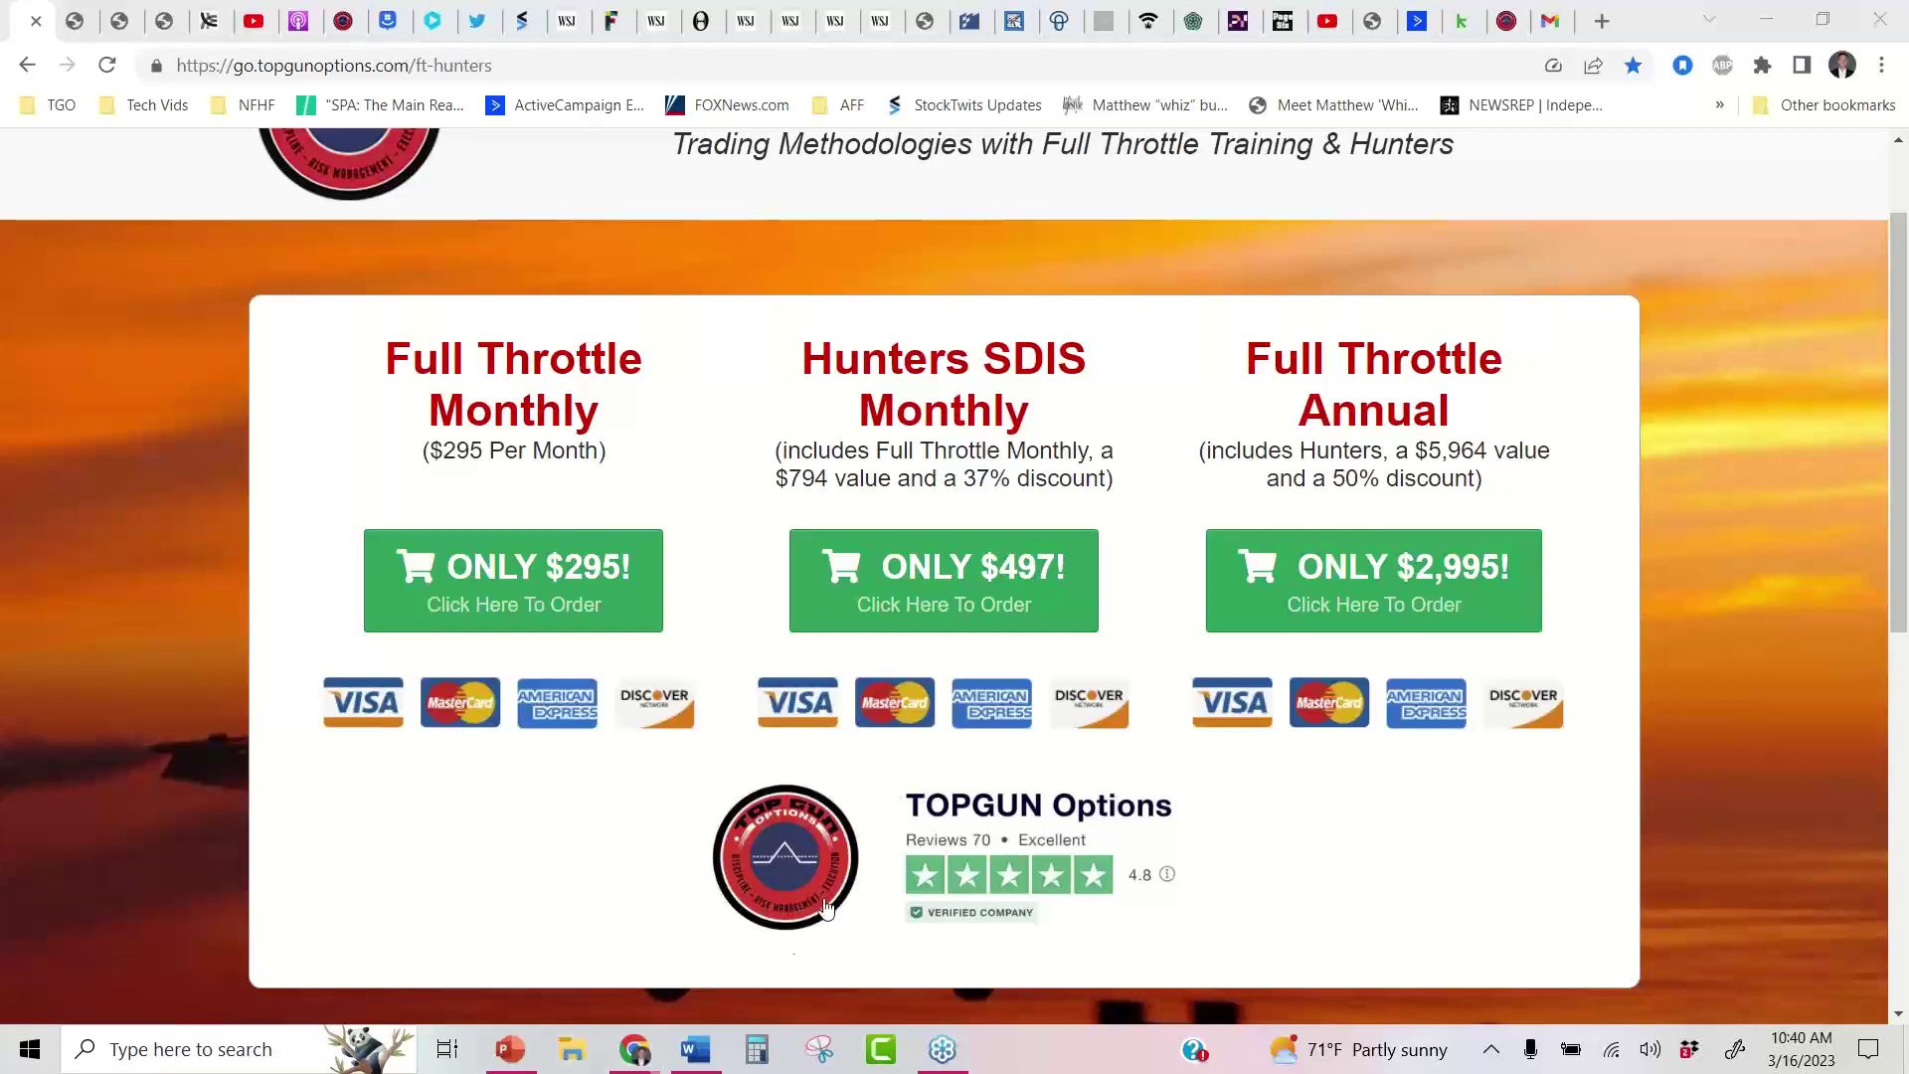
Switch to the Power E*TRADE window, load the AMZN chart, and temporarily trace the stock's rise and fall since 2020 in yellow
mouse_move(634, 1054)
click(714, 968)
click(92, 187)
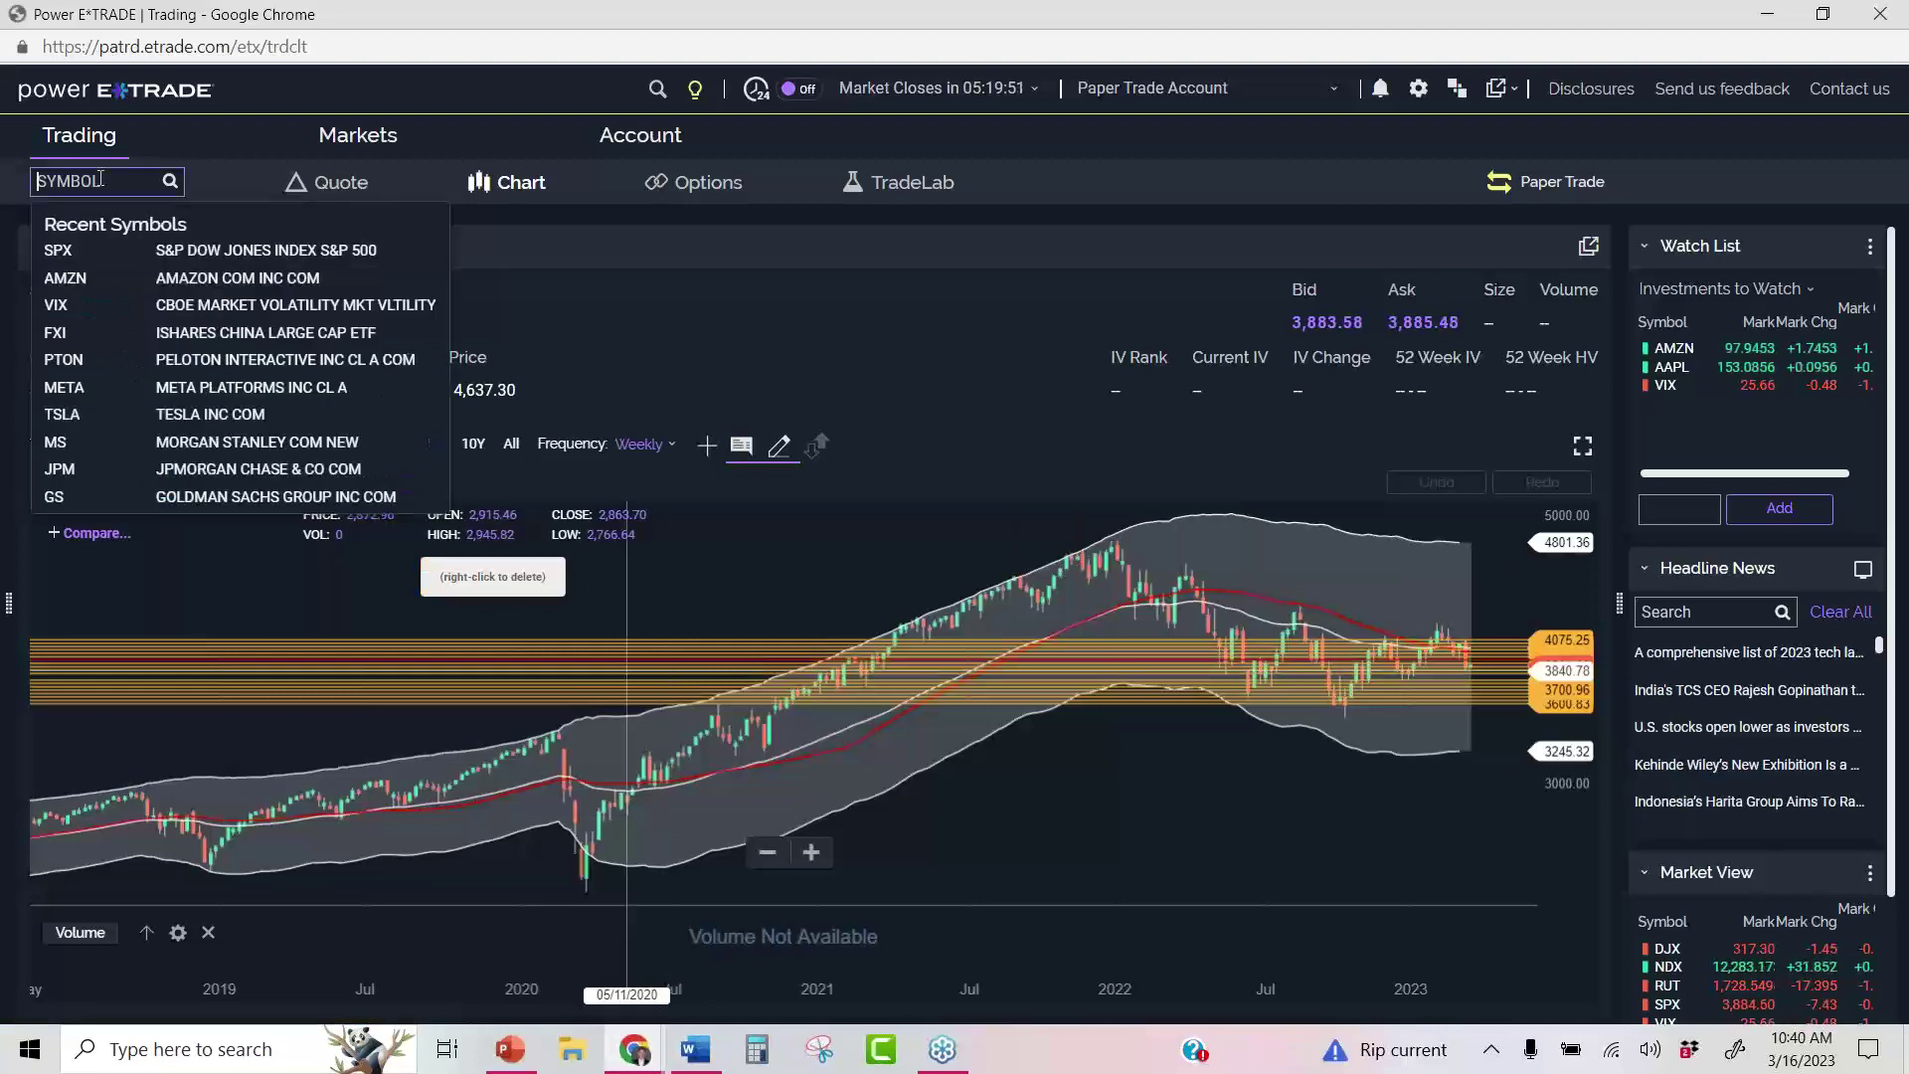
text(AMZN)
key(Return)
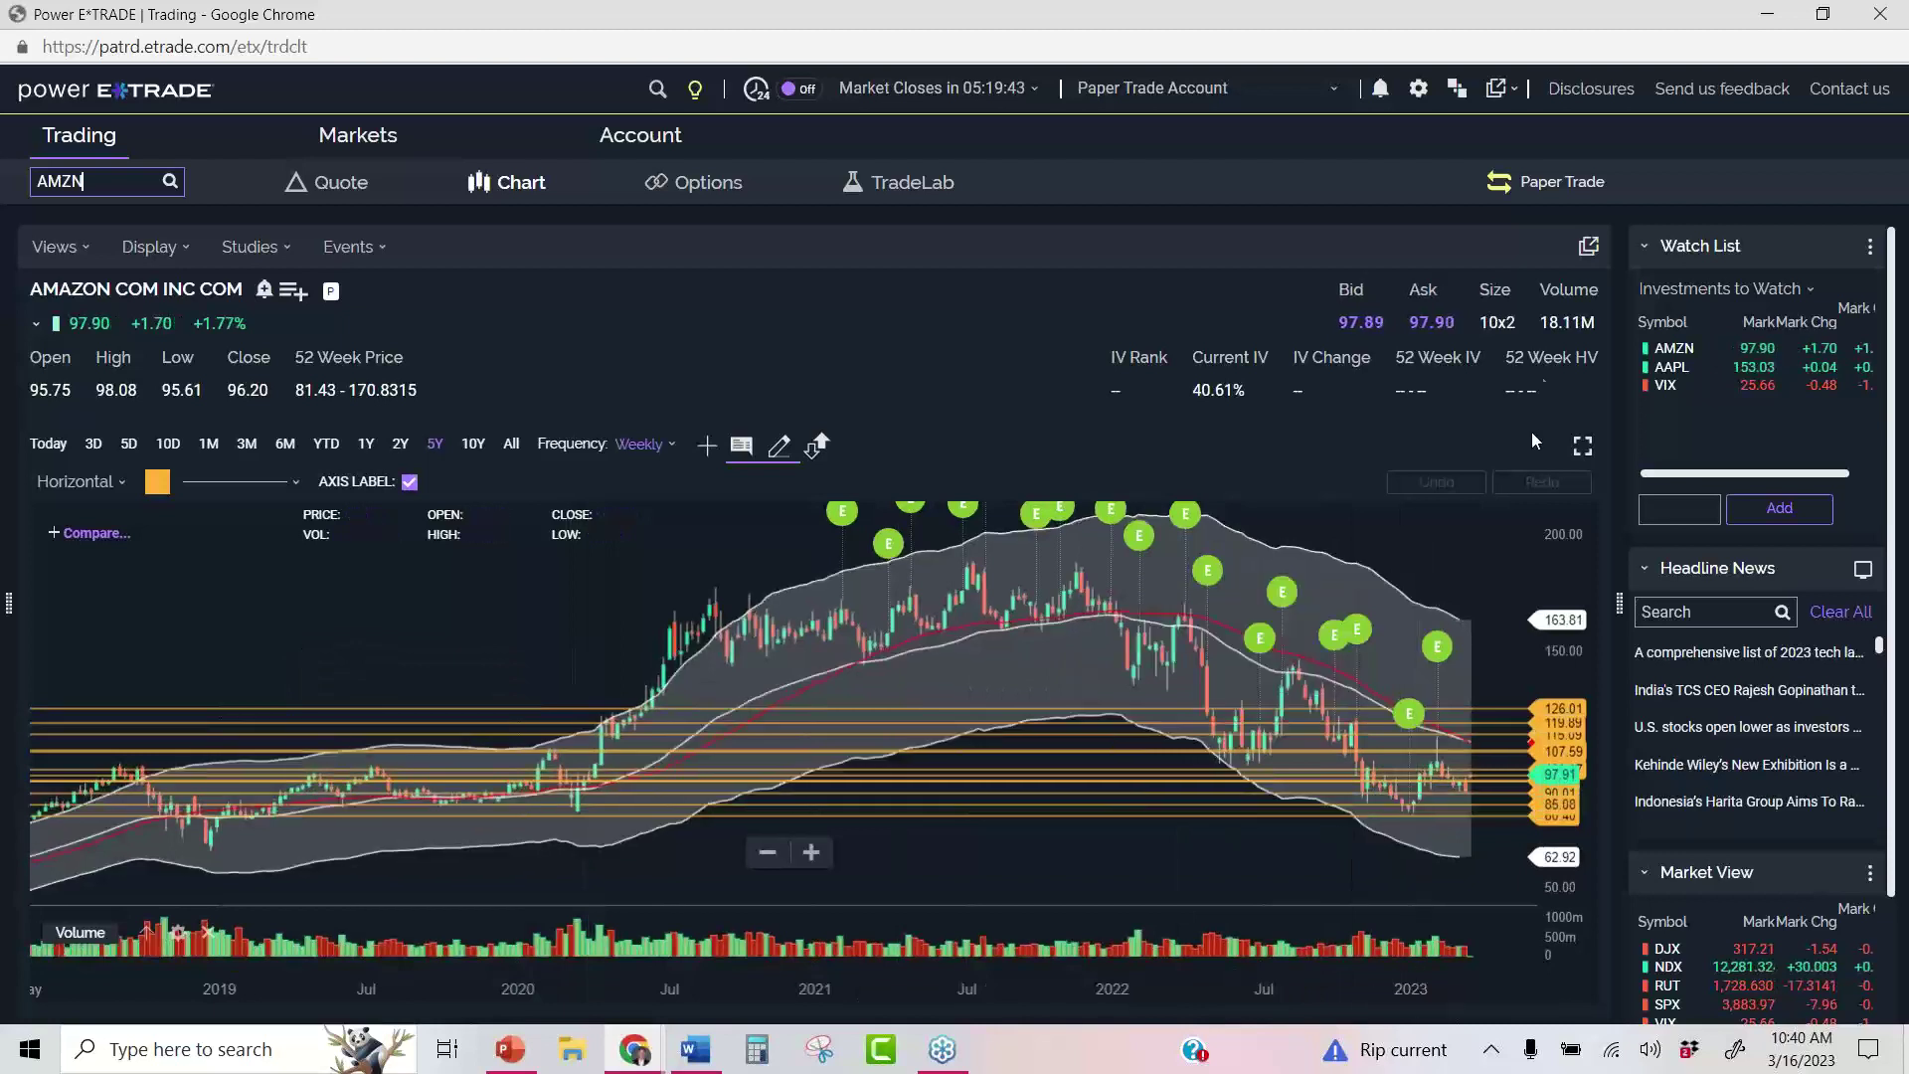
mouse_move(558, 807)
mouse_down()
mouse_move(686, 642)
mouse_move(1062, 599)
mouse_move(1410, 761)
mouse_move(1382, 766)
mouse_up()
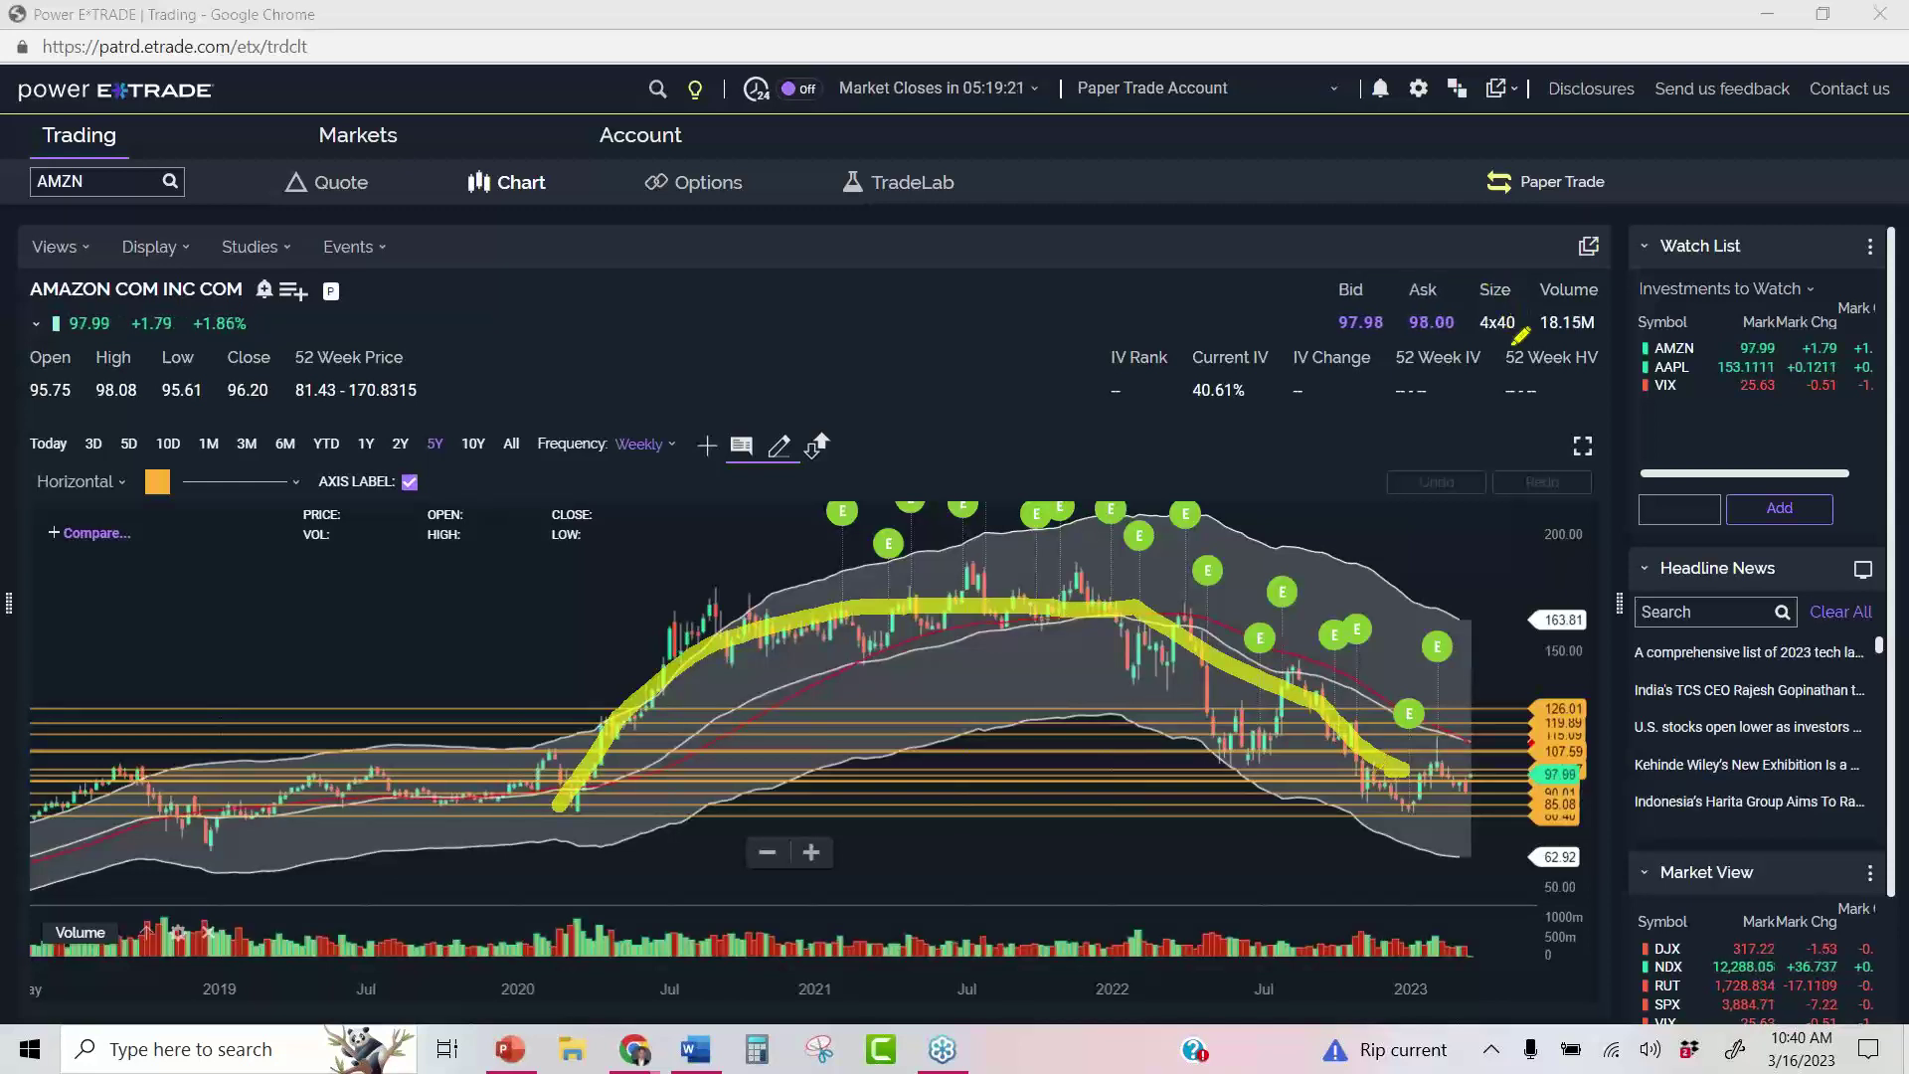
key(Escape)
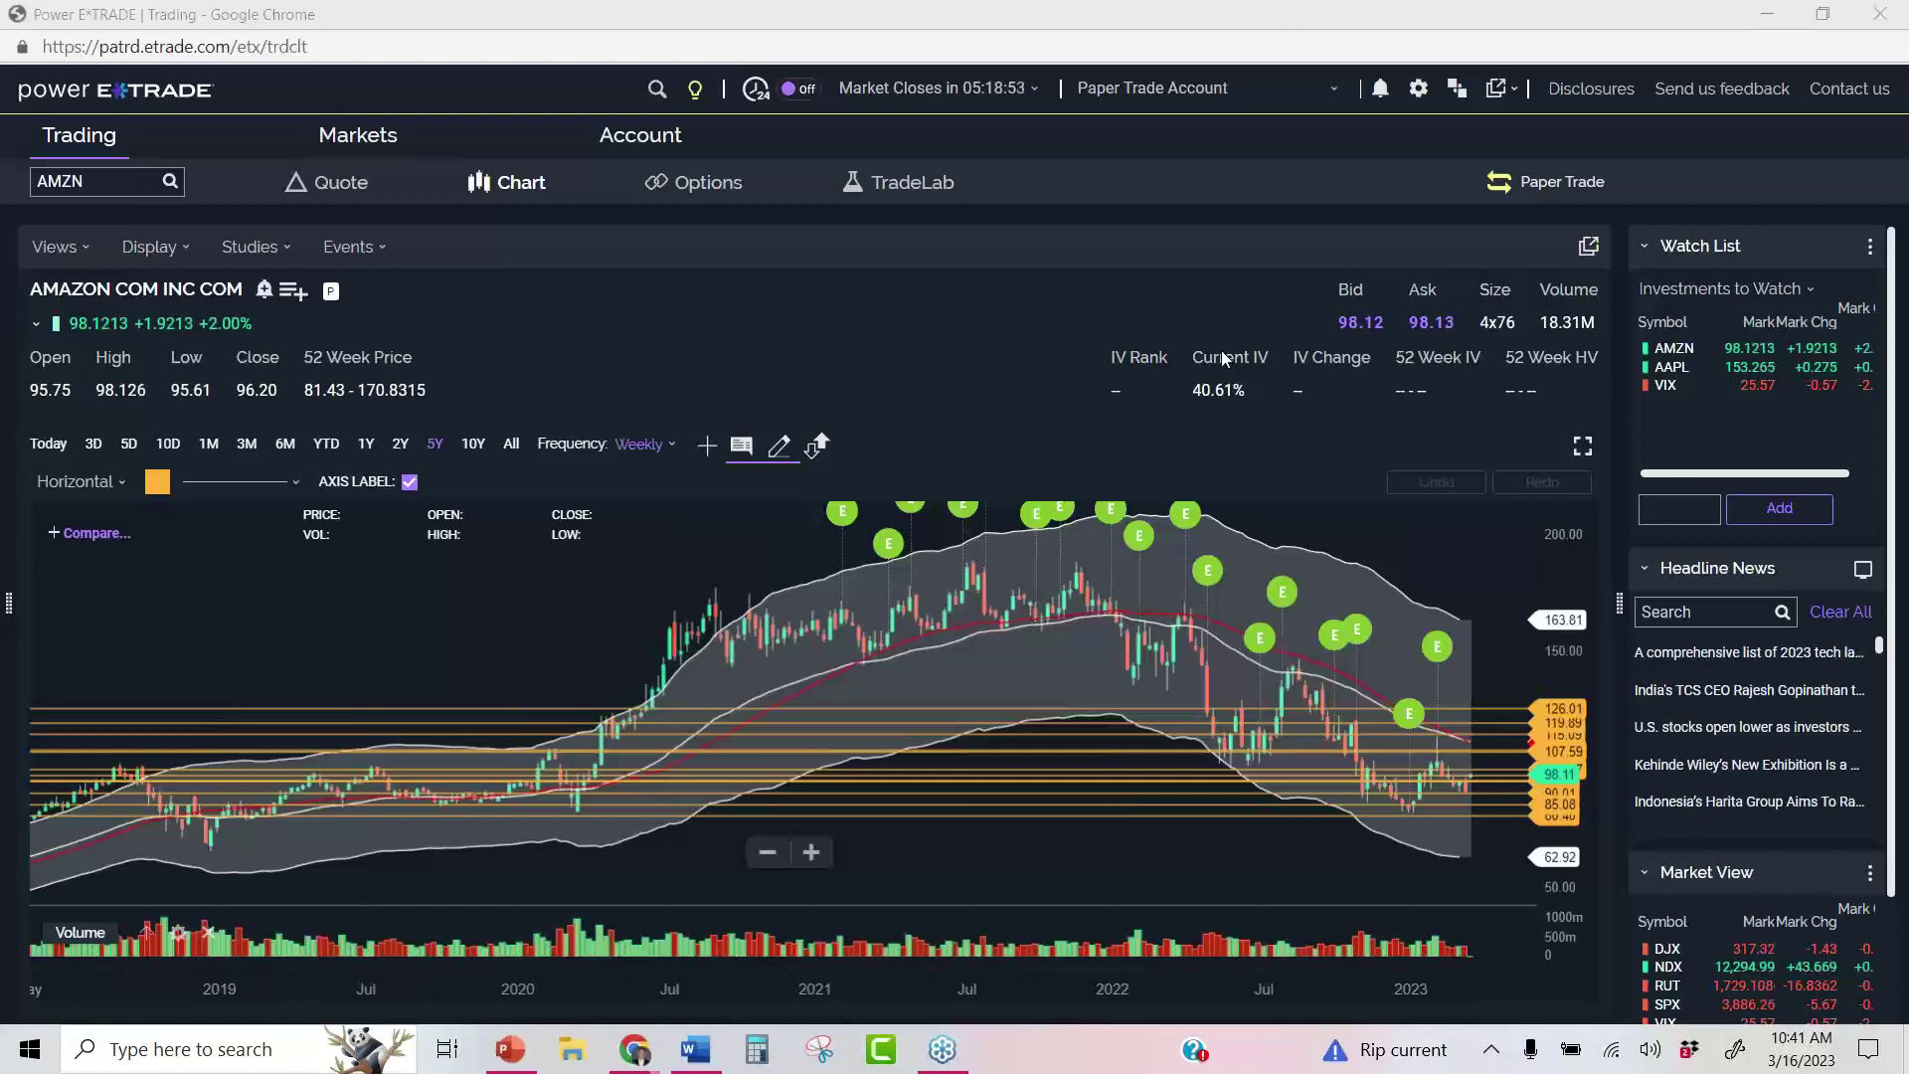
Load the SPX chart and review it over the Today range and the 5D range
click(109, 170)
click(98, 279)
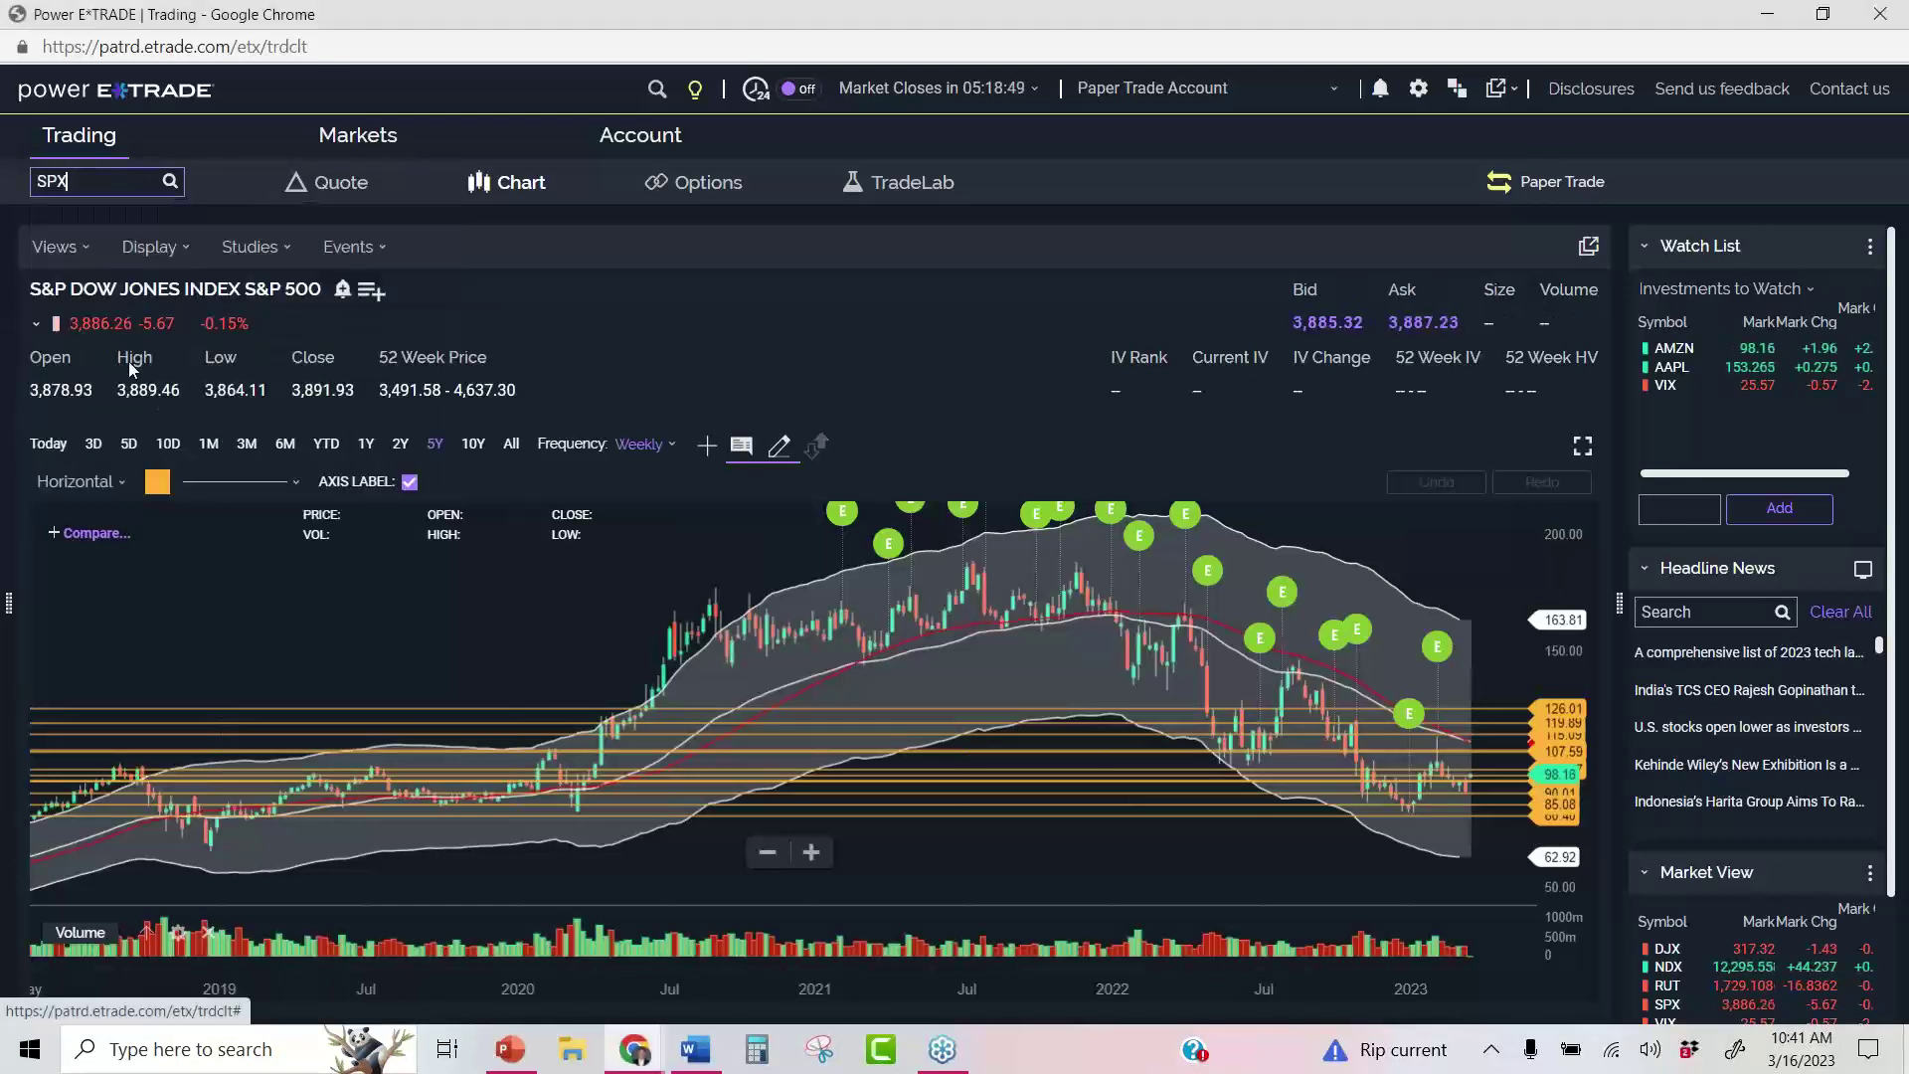
click(87, 444)
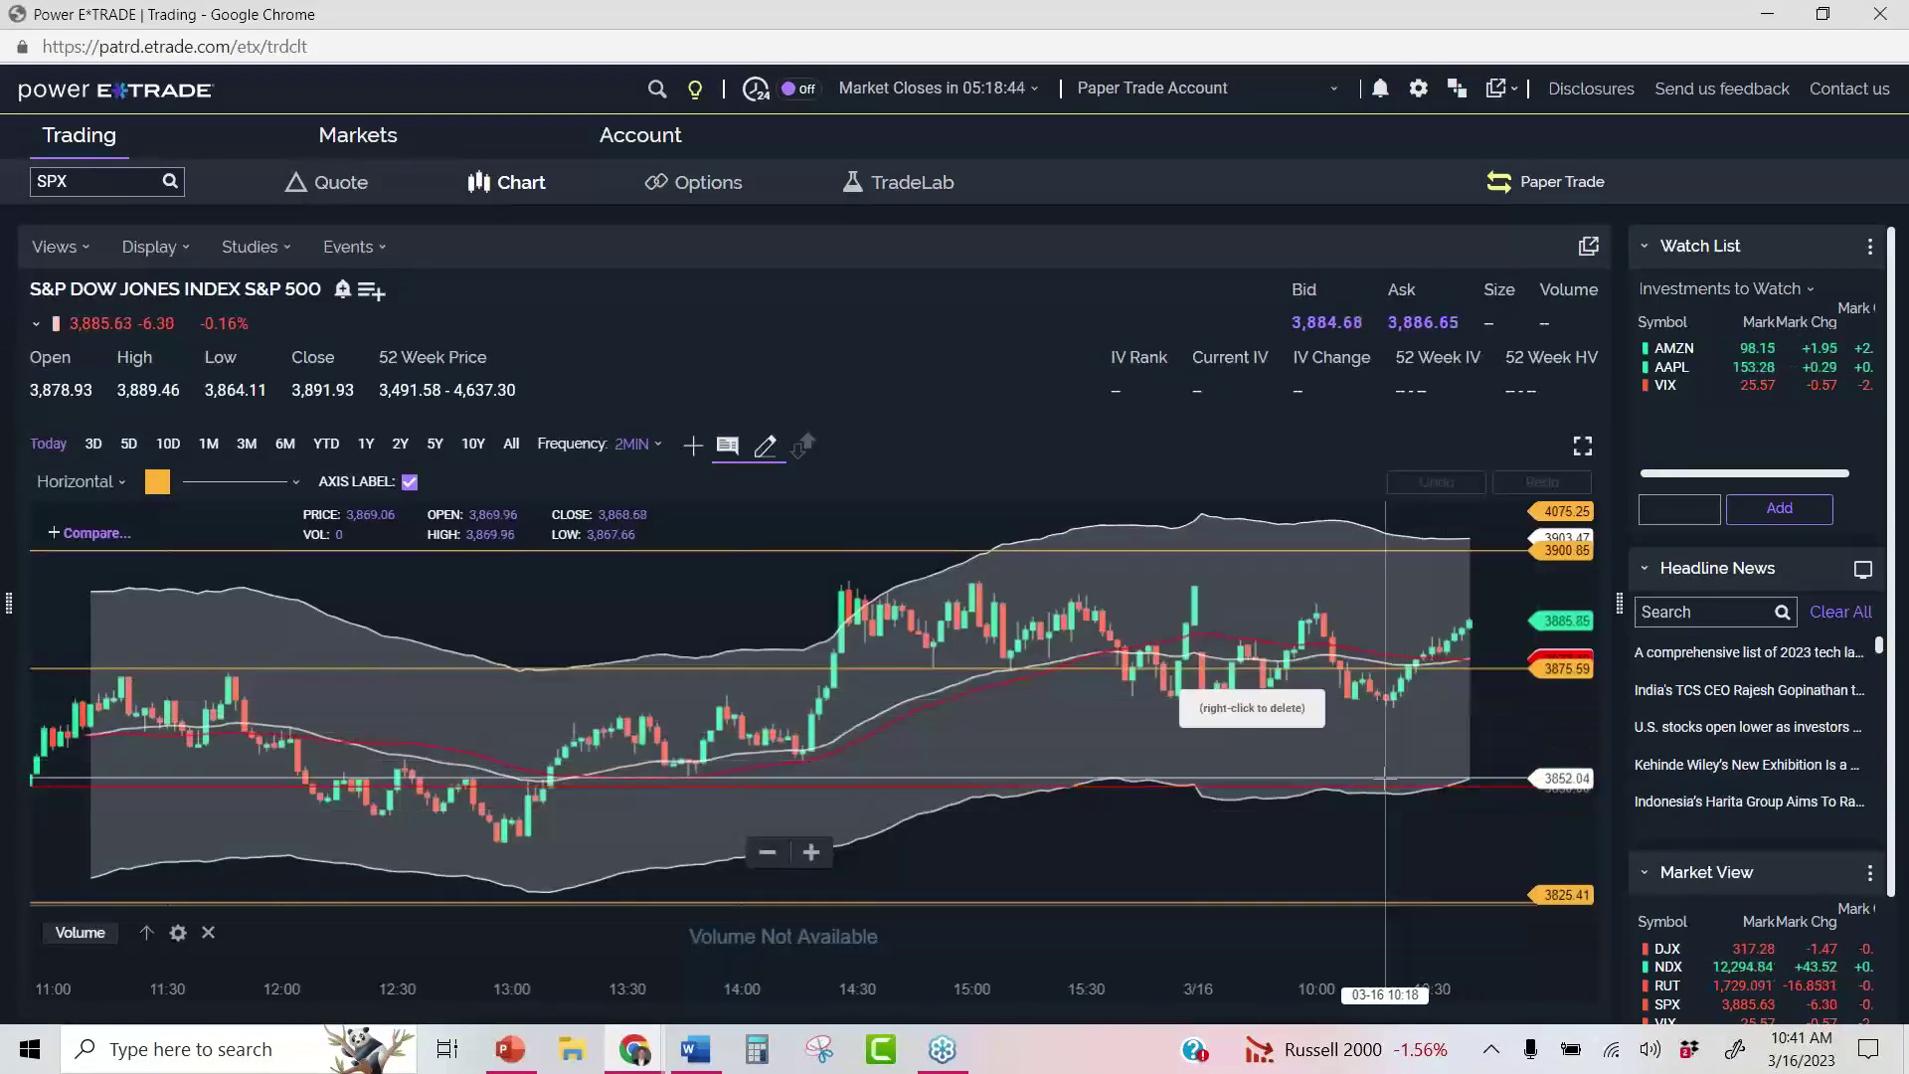
click(1387, 813)
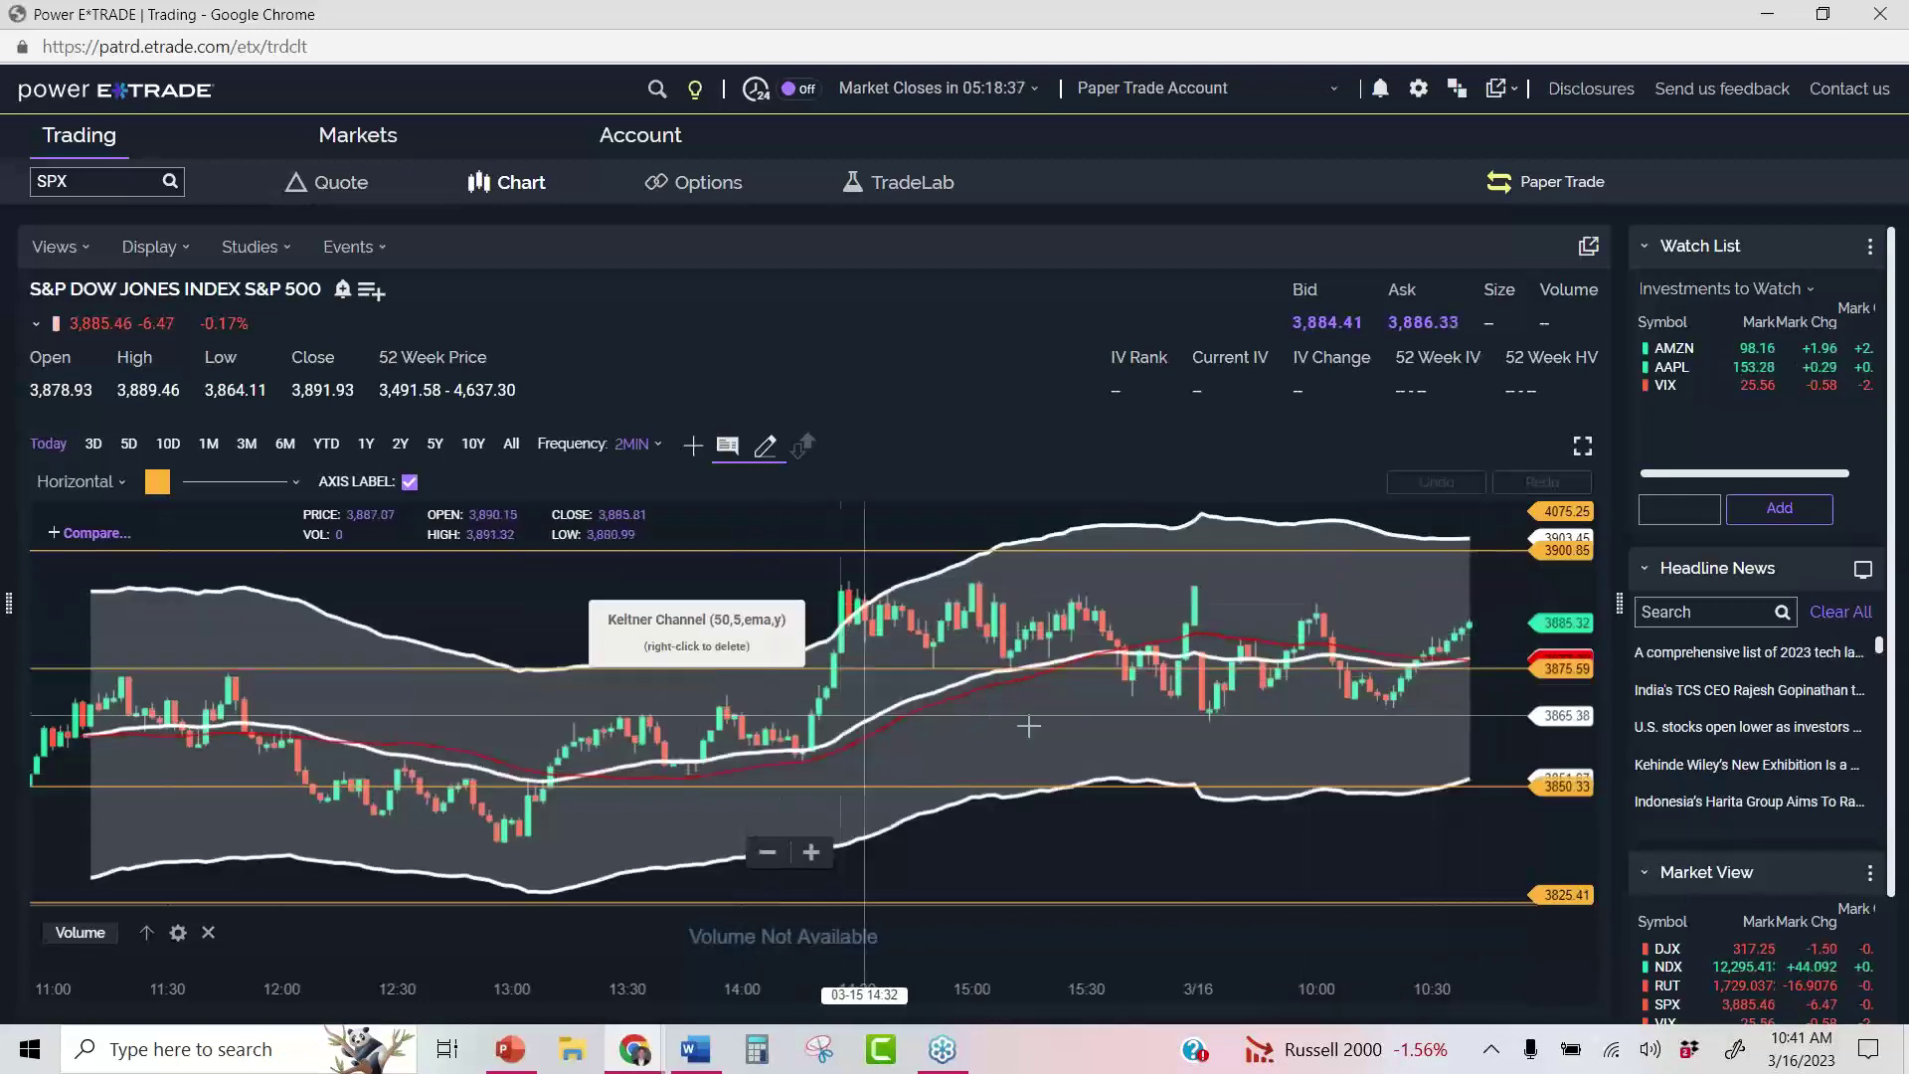
click(129, 444)
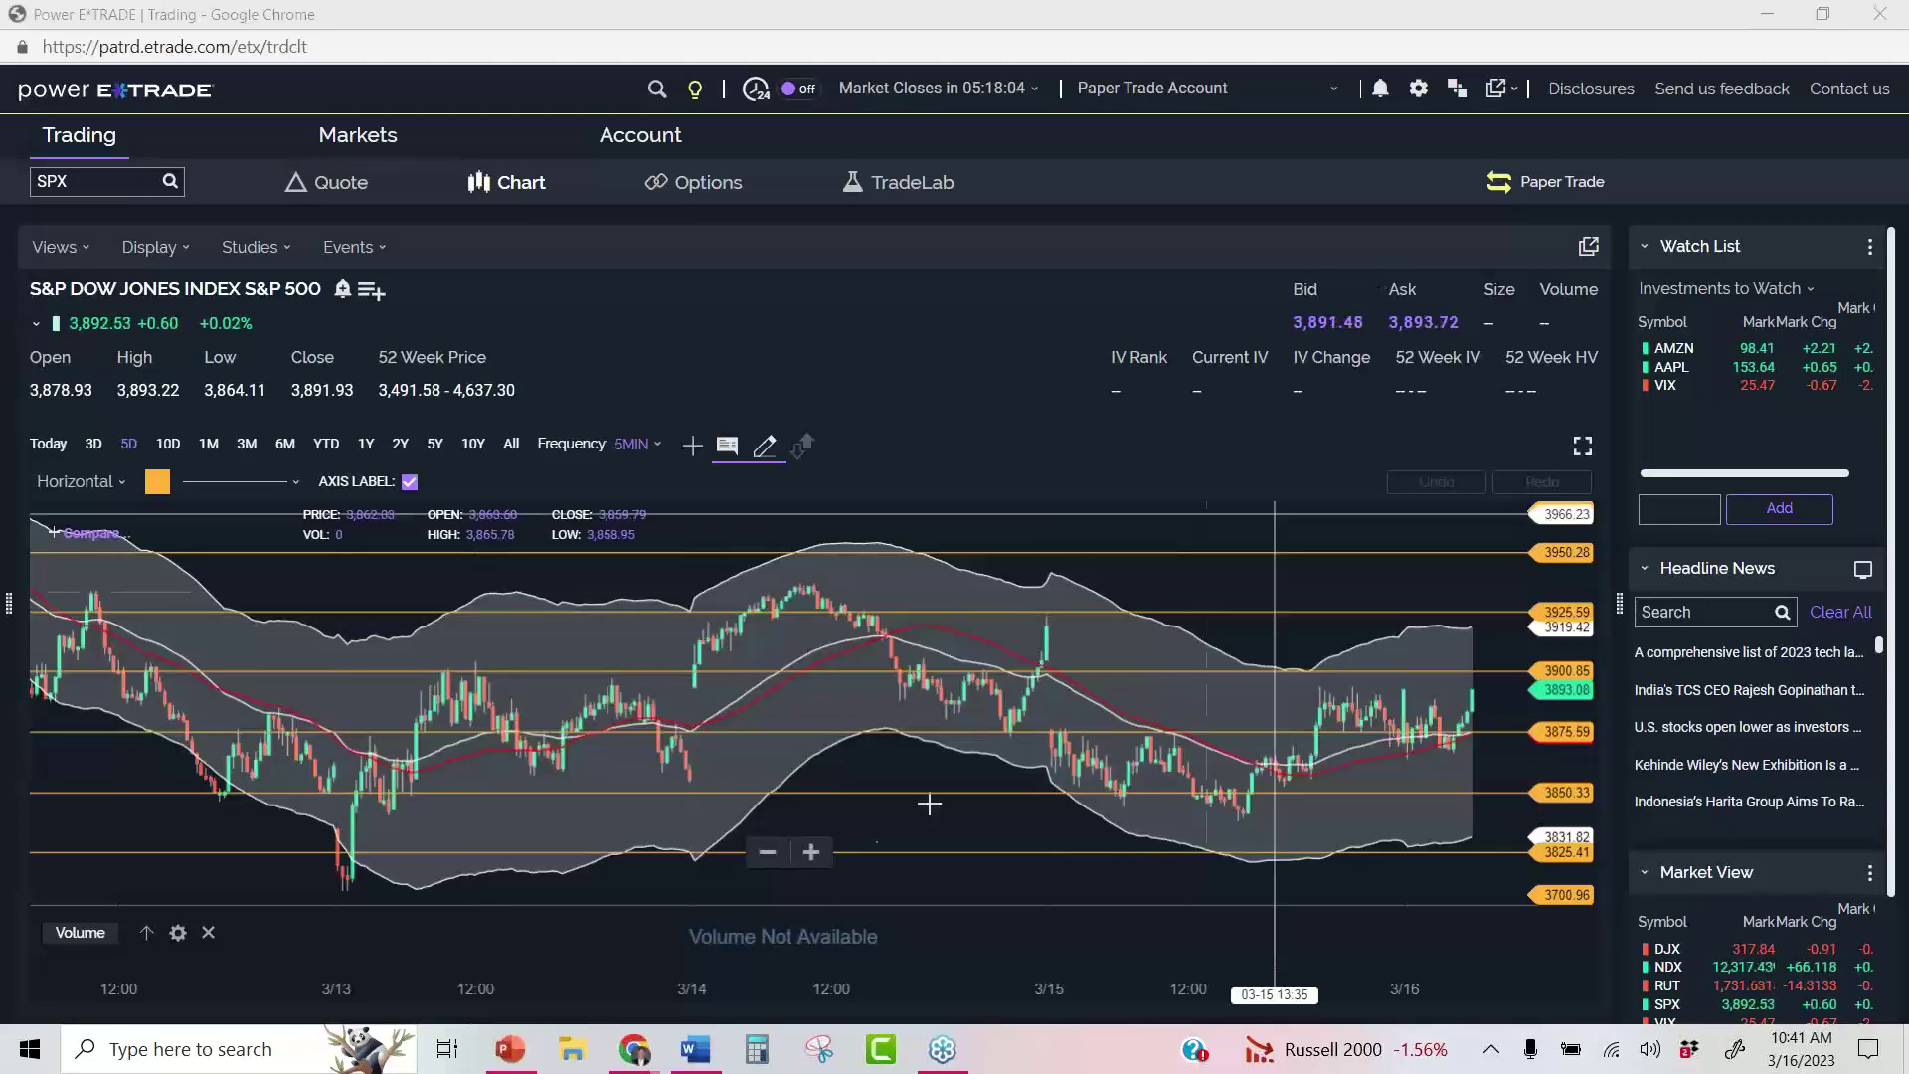
Return to the main browser window, pass over the MAX Afterburner - Monthly order page, and show the Libsyn dashboard for MAX Afterburner
mouse_move(634, 1062)
click(562, 980)
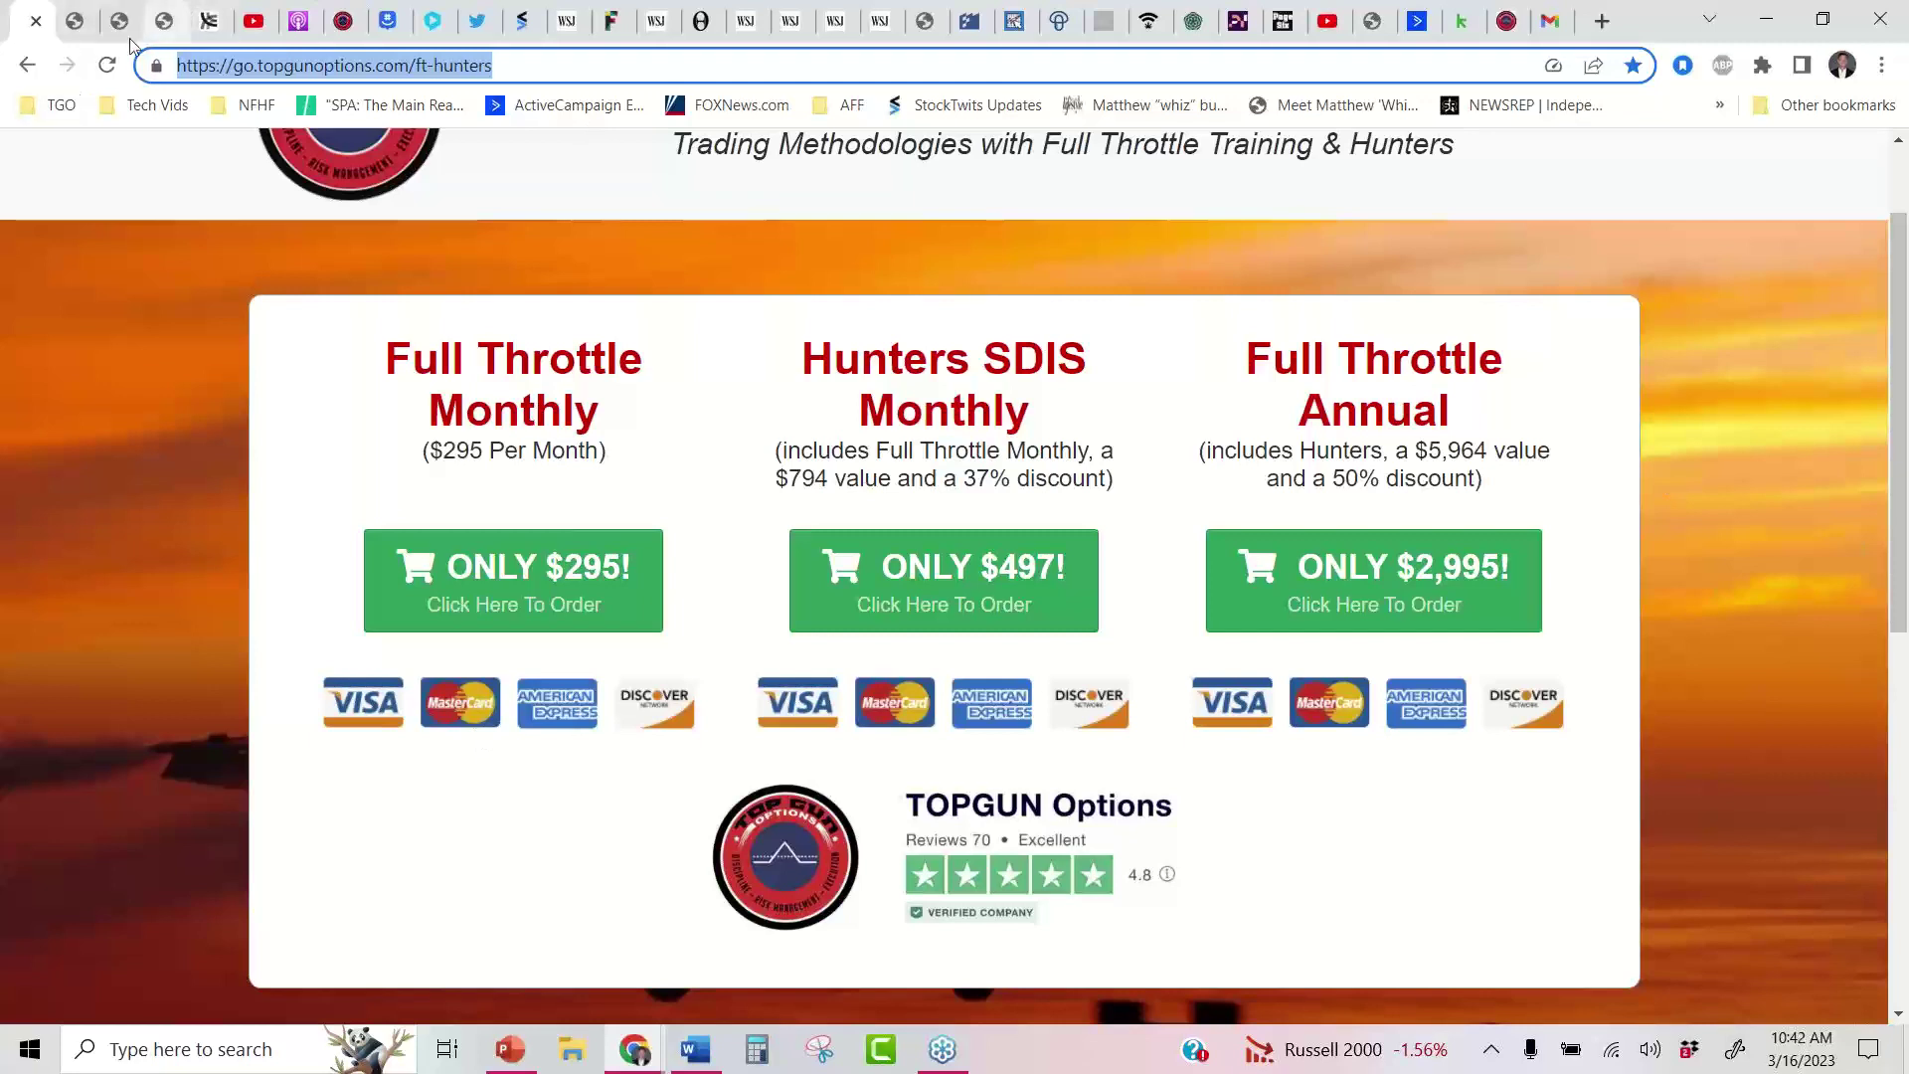
click(82, 10)
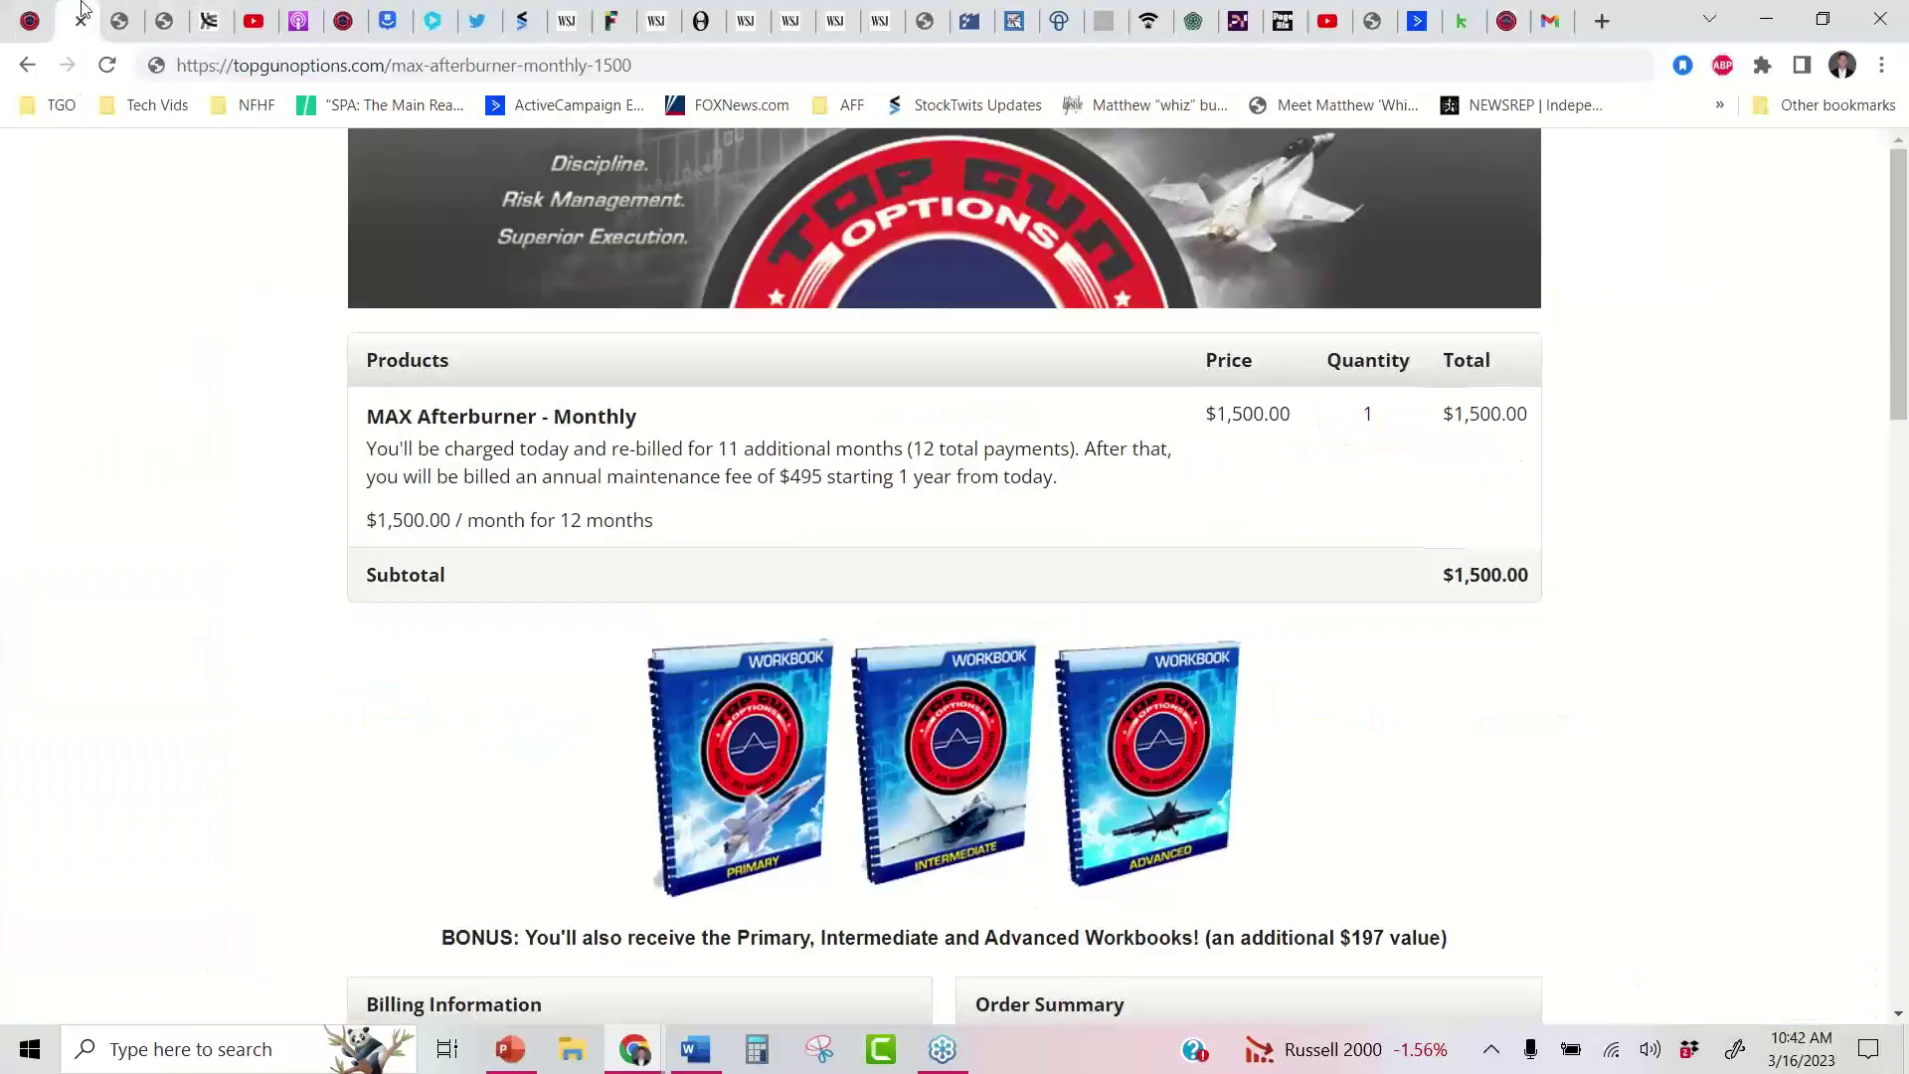
click(253, 18)
click(212, 18)
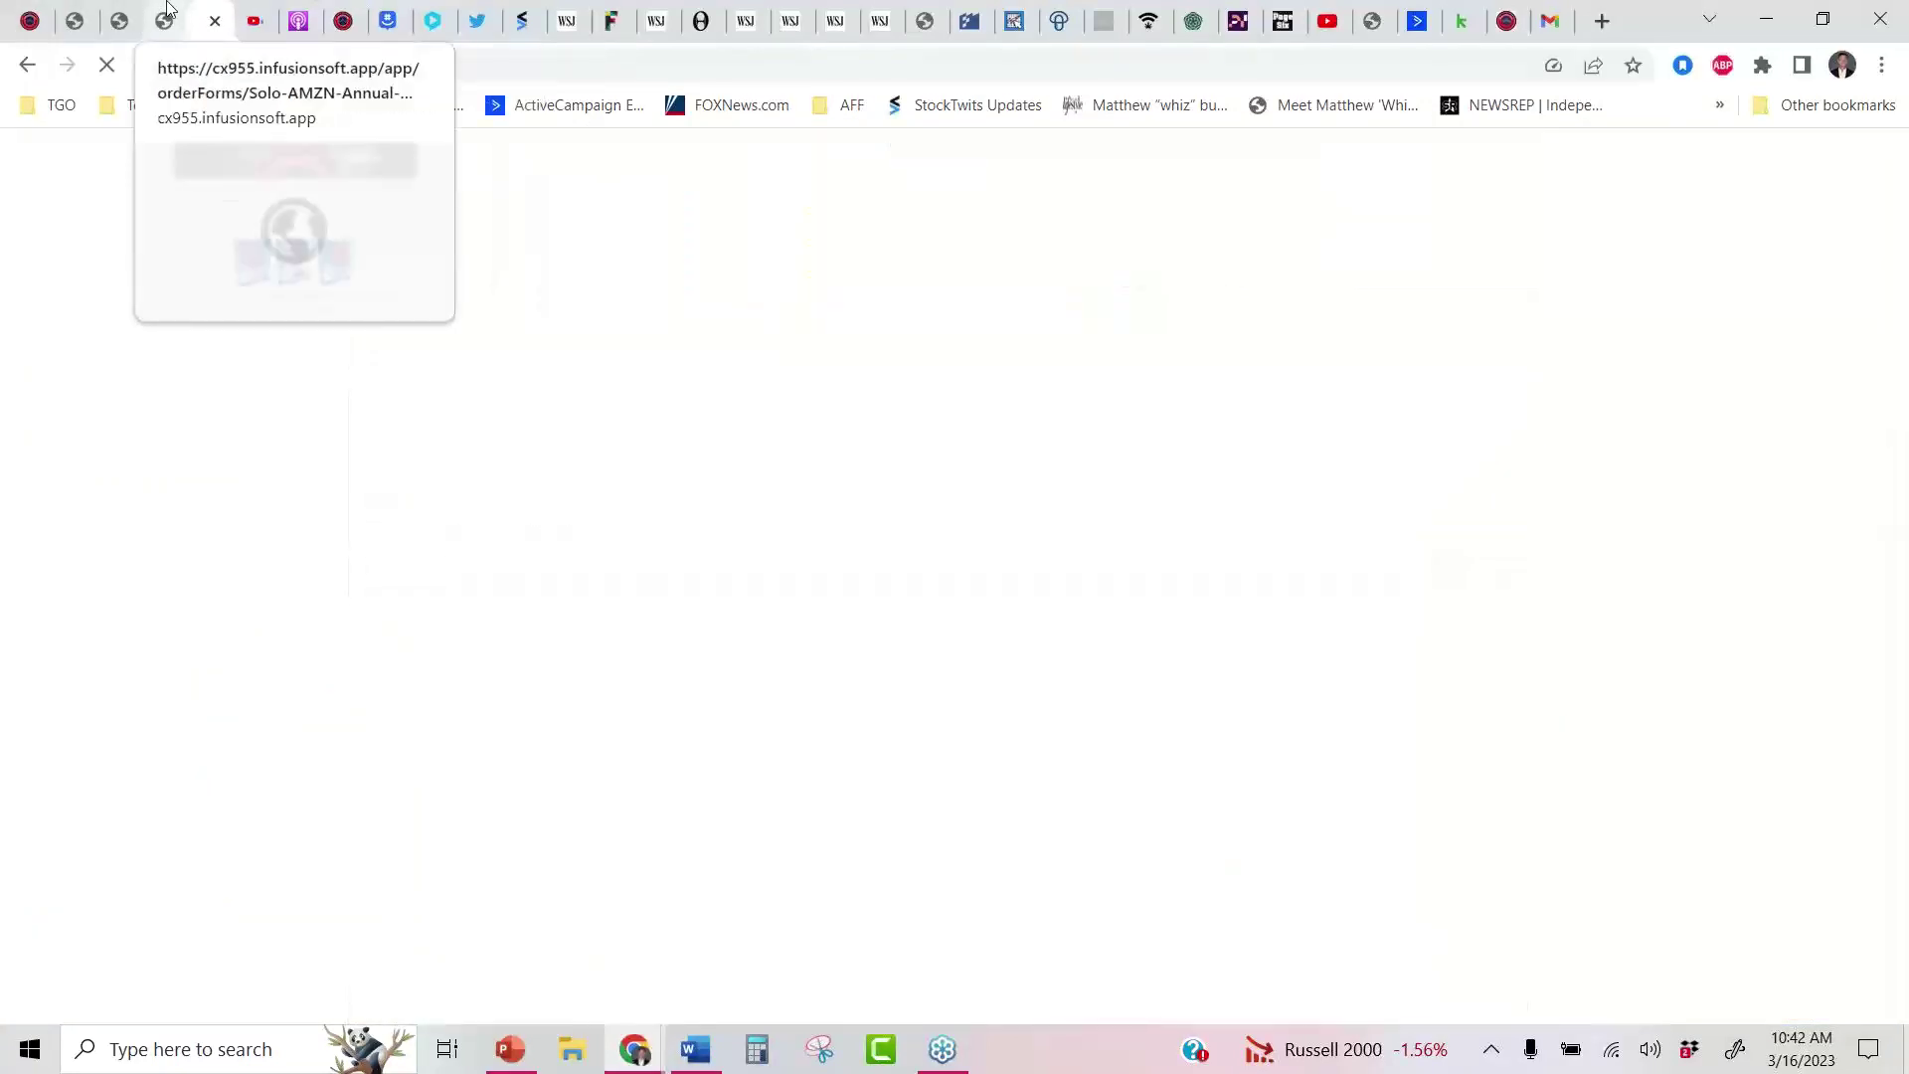
click(167, 8)
click(221, 8)
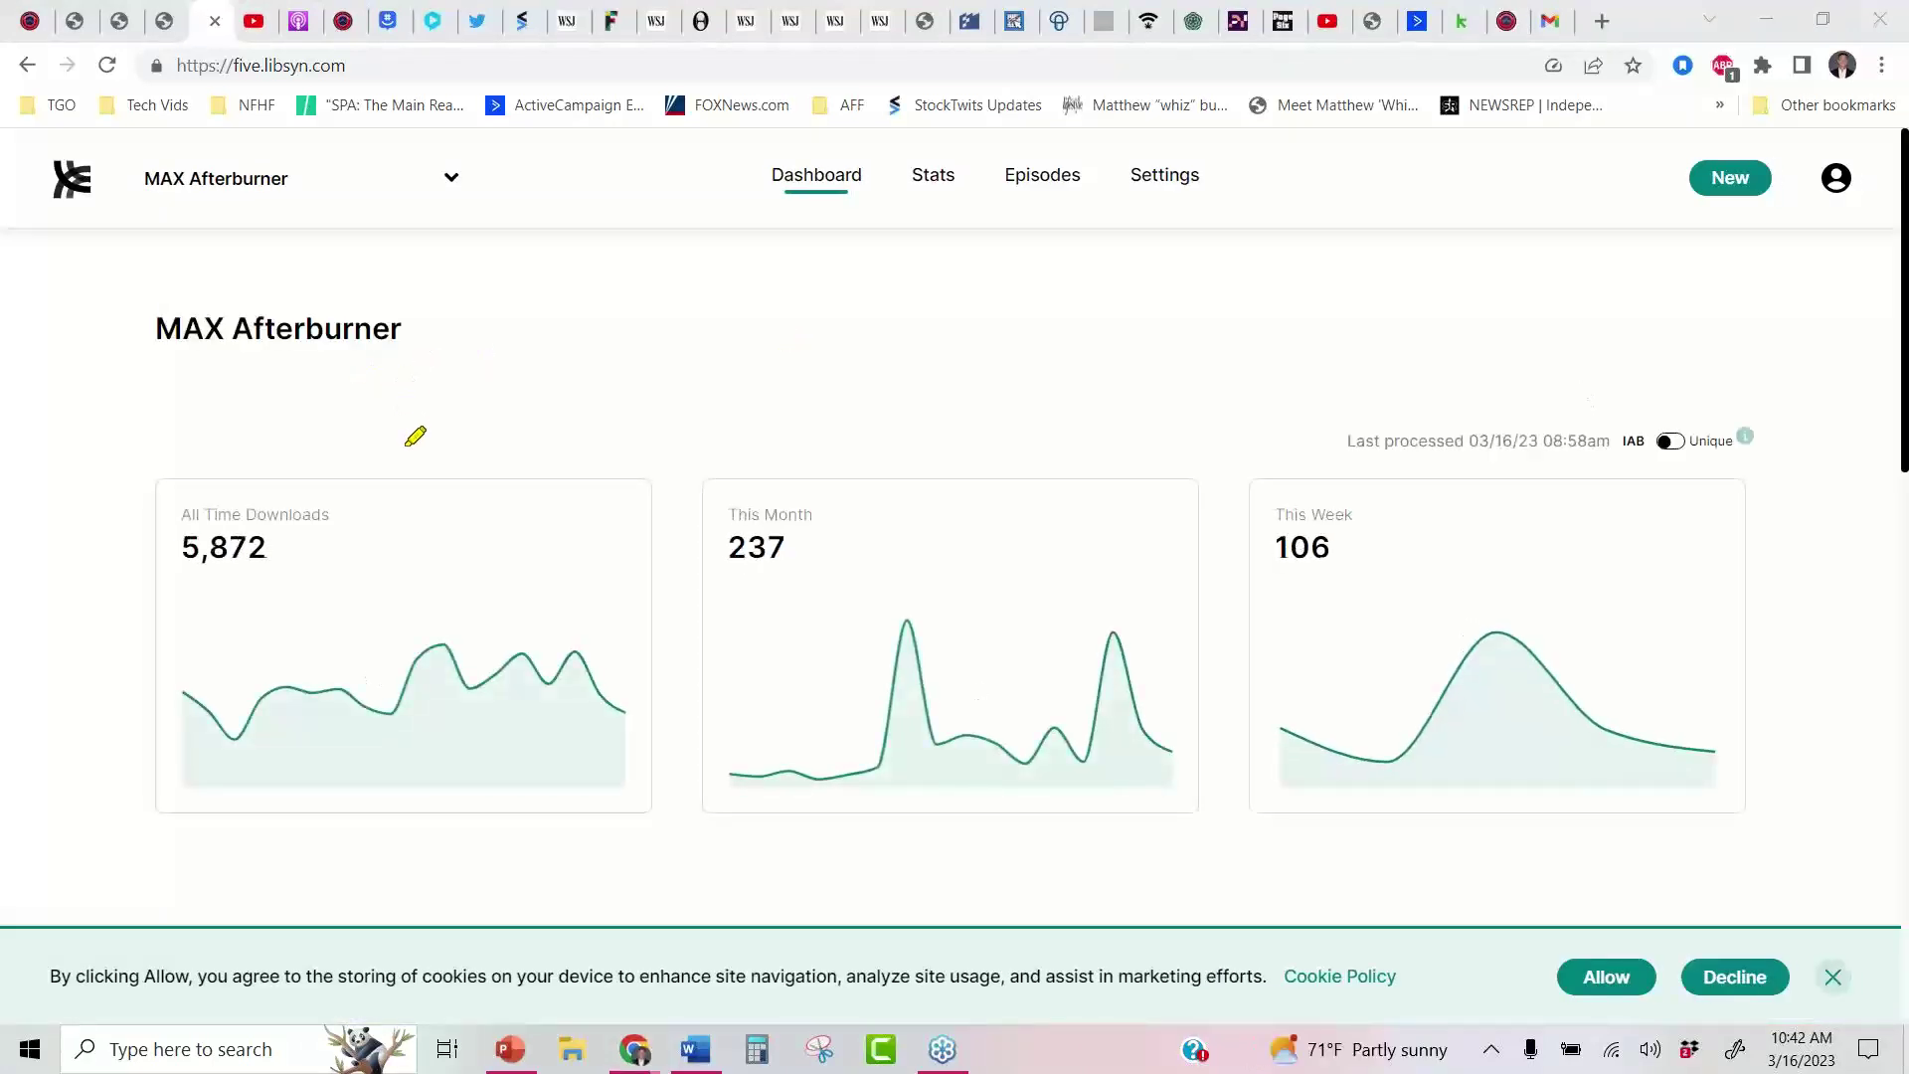
Circle the MAX Afterburner heading and the All Time Downloads figure in yellow, and clear the markings
mouse_move(336, 448)
mouse_down()
mouse_move(140, 504)
mouse_move(396, 597)
mouse_move(184, 397)
mouse_move(404, 528)
mouse_move(253, 669)
mouse_move(370, 620)
mouse_up()
mouse_move(244, 230)
mouse_down()
mouse_move(136, 315)
mouse_move(188, 269)
mouse_up()
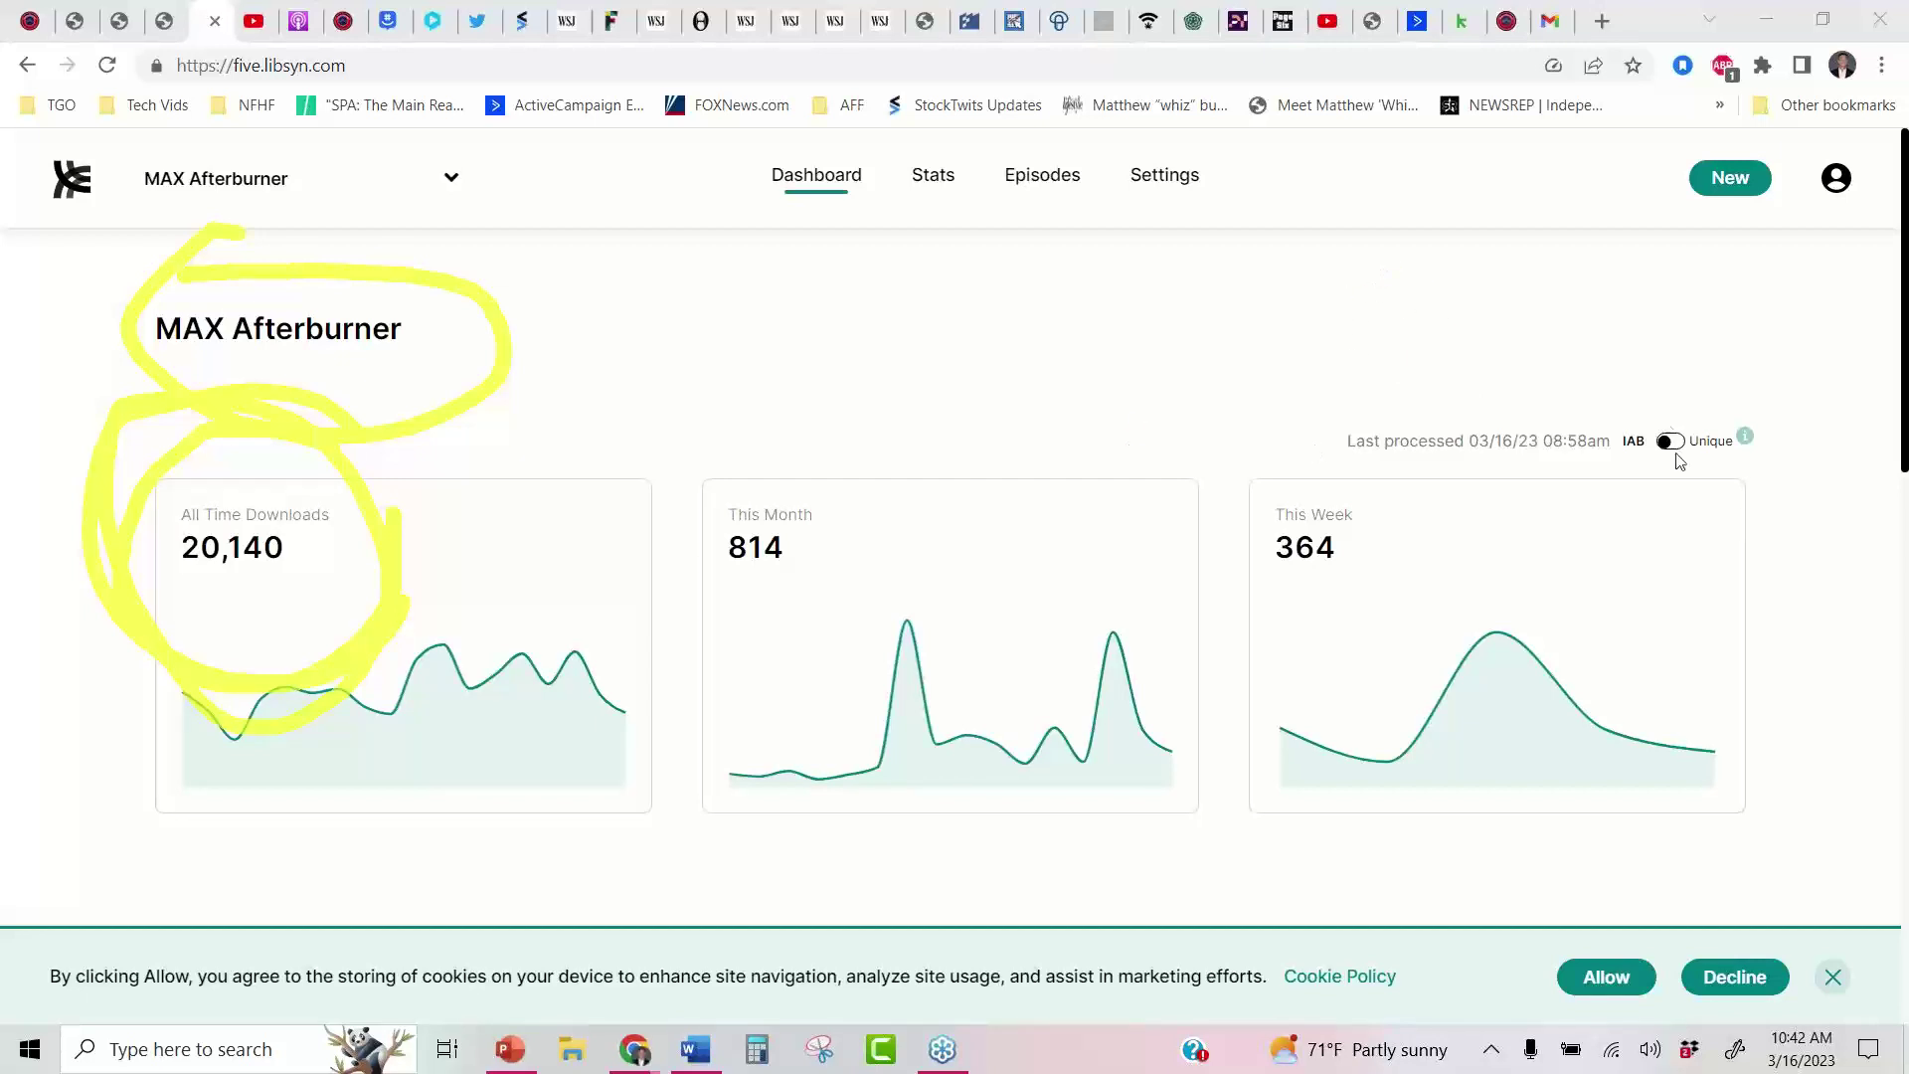
key(Escape)
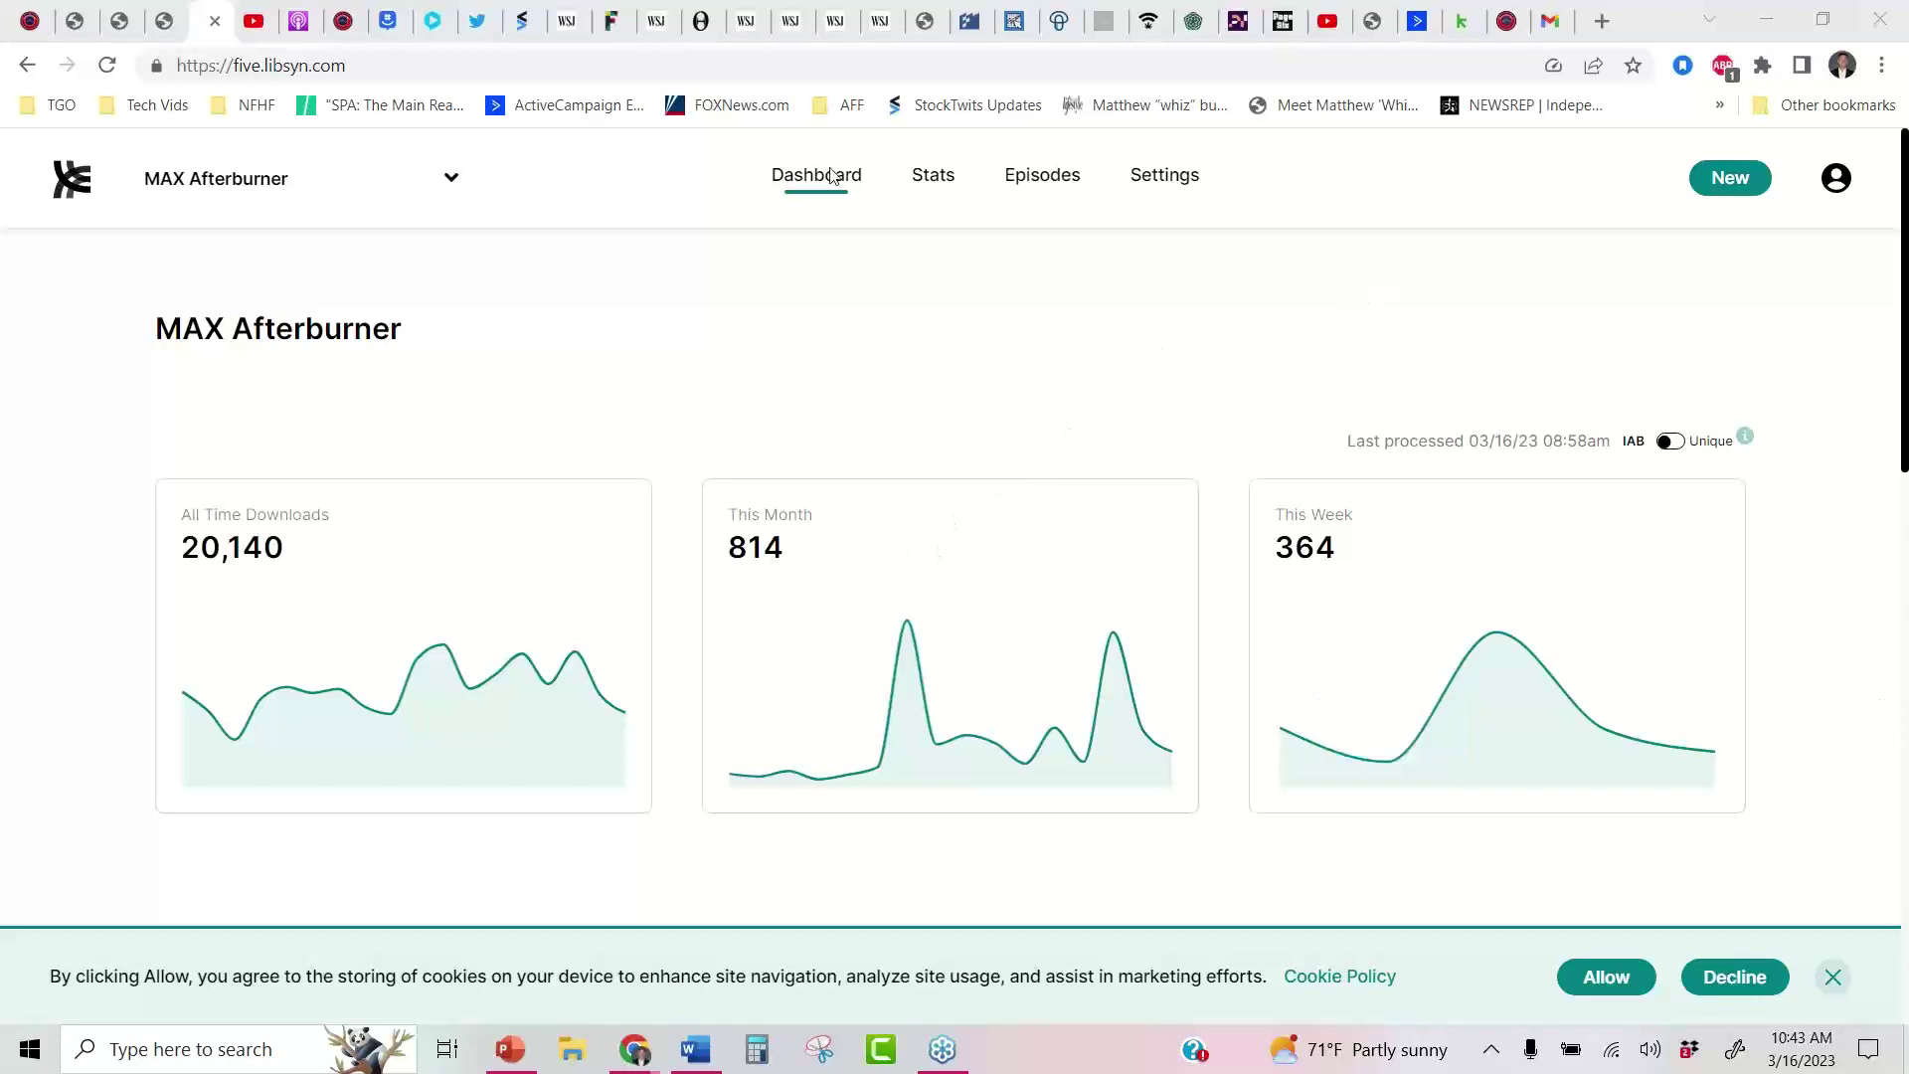
Open the Hunters SDIS member page on the Top Gun Options site and go to the message box of its chat room
click(1510, 14)
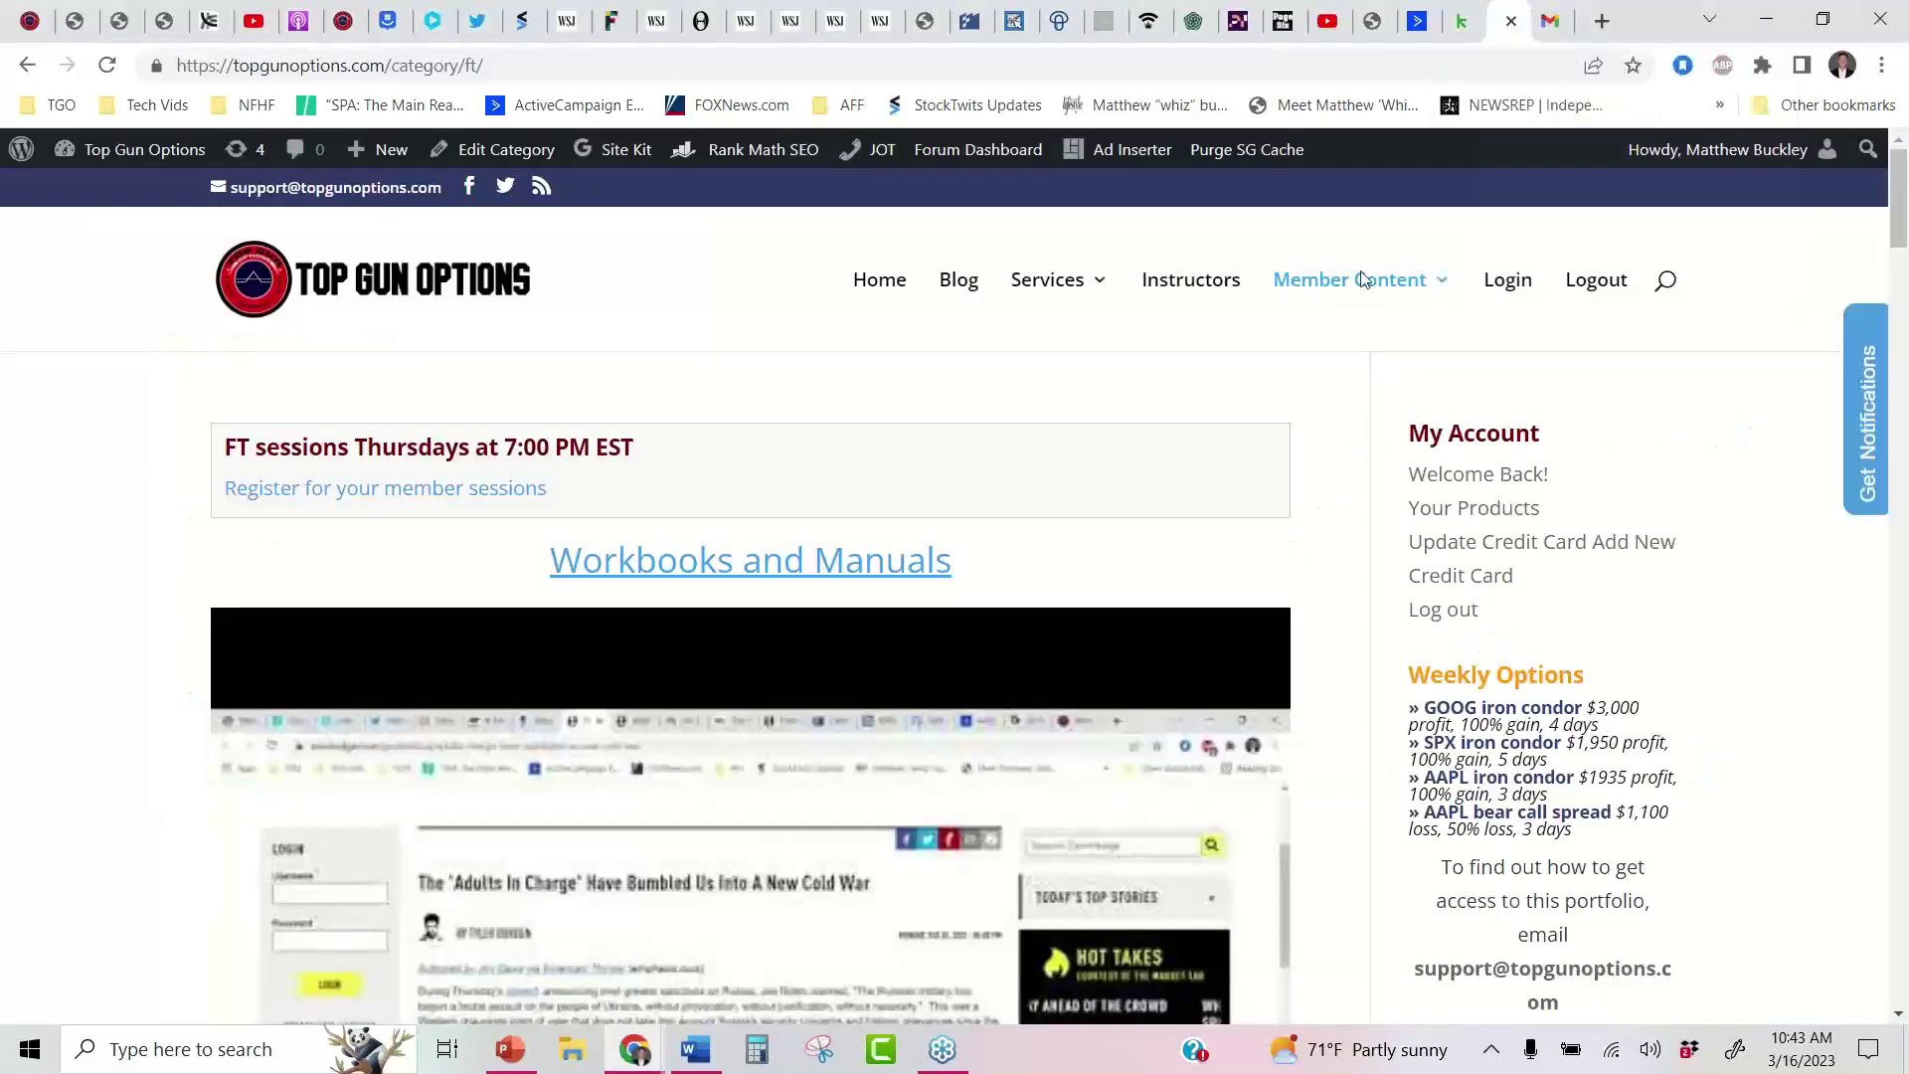
scroll(62, 888, down, 3)
mouse_move(1342, 278)
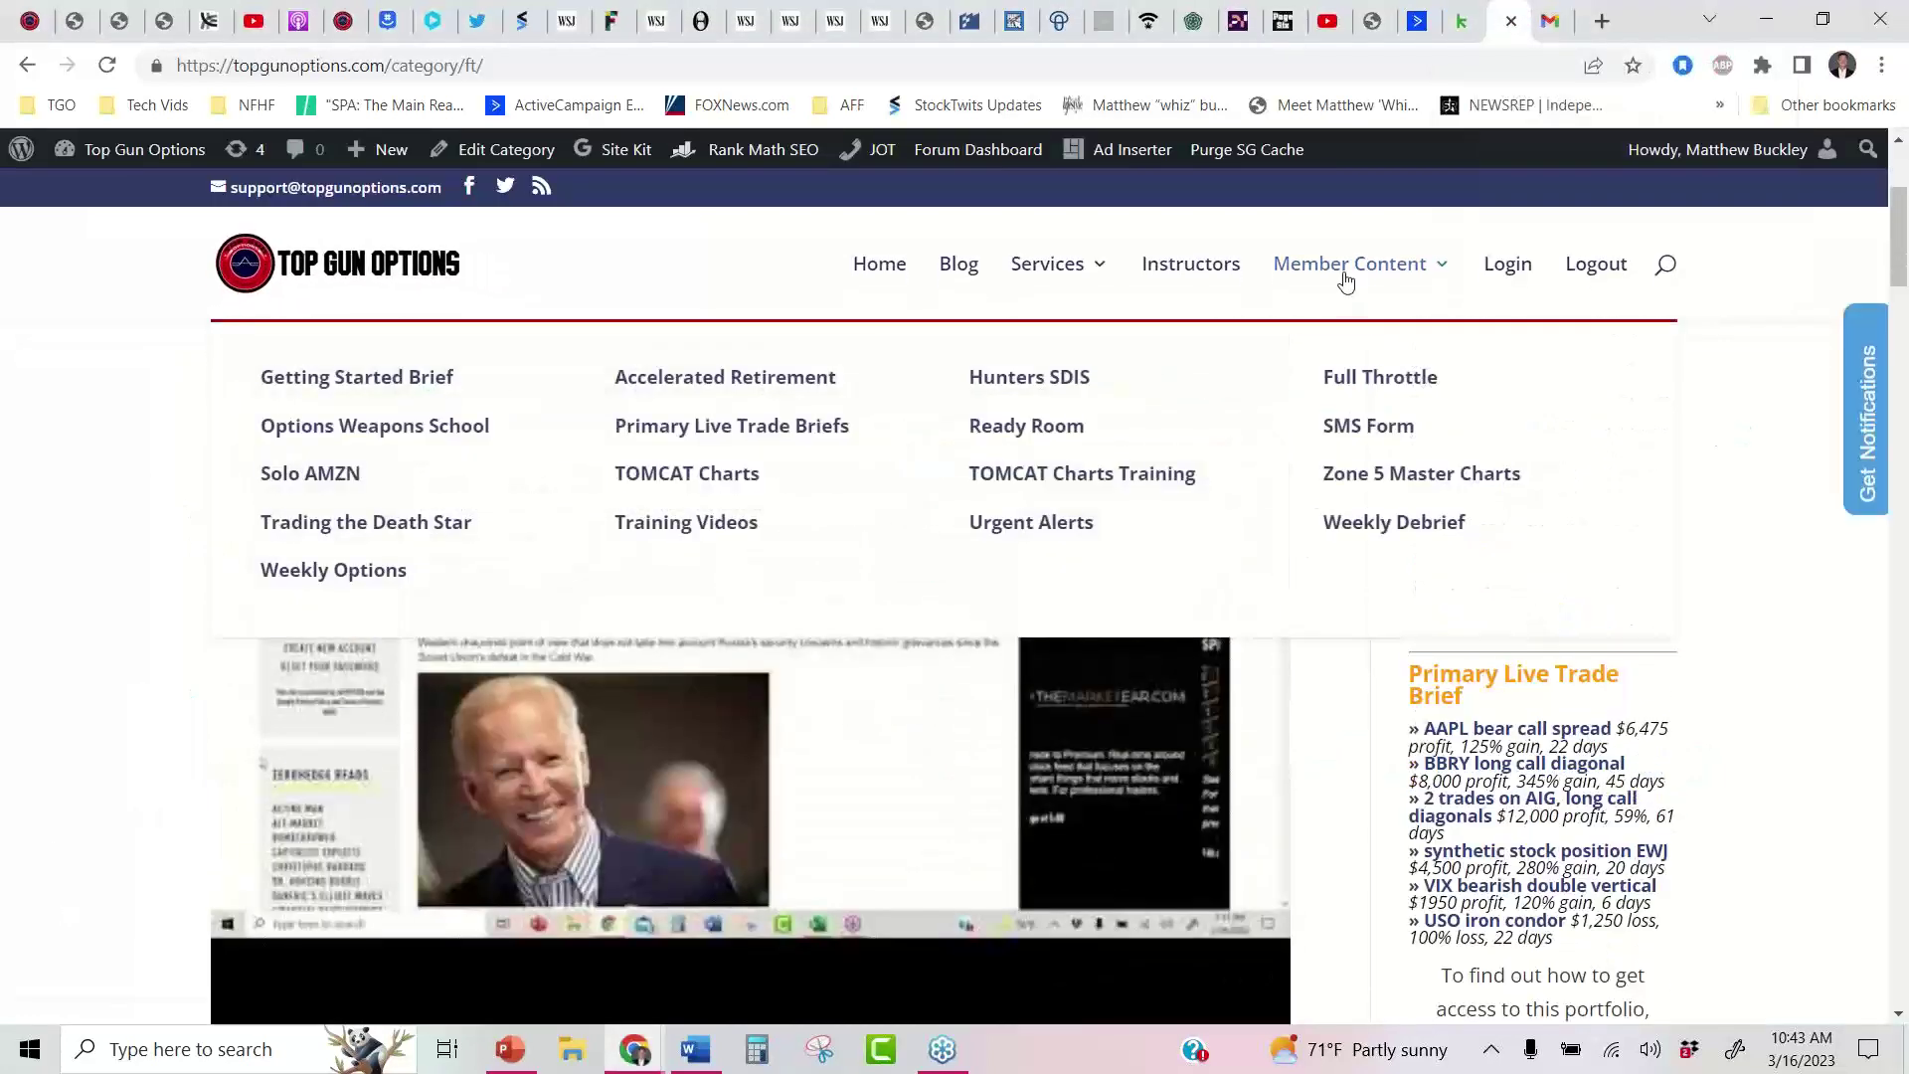
click(1082, 381)
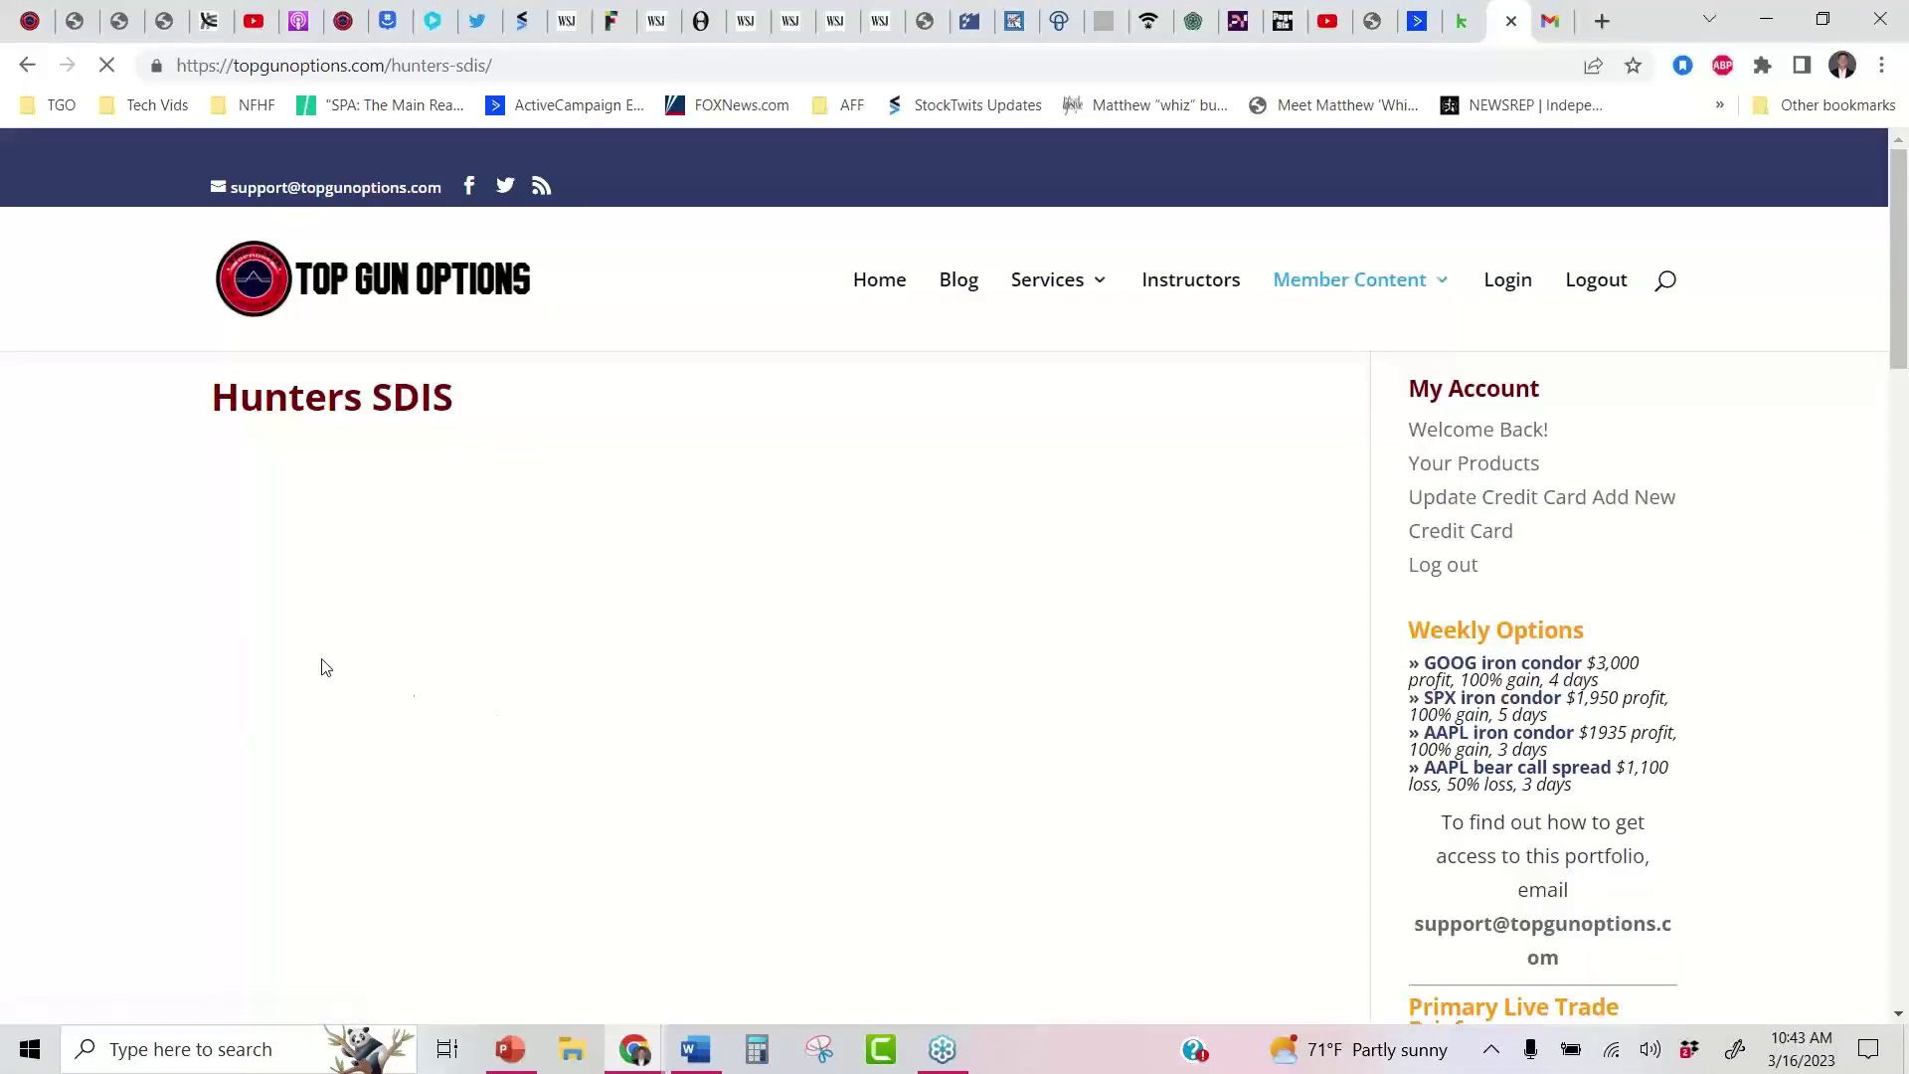
scroll(448, 735, down, 5)
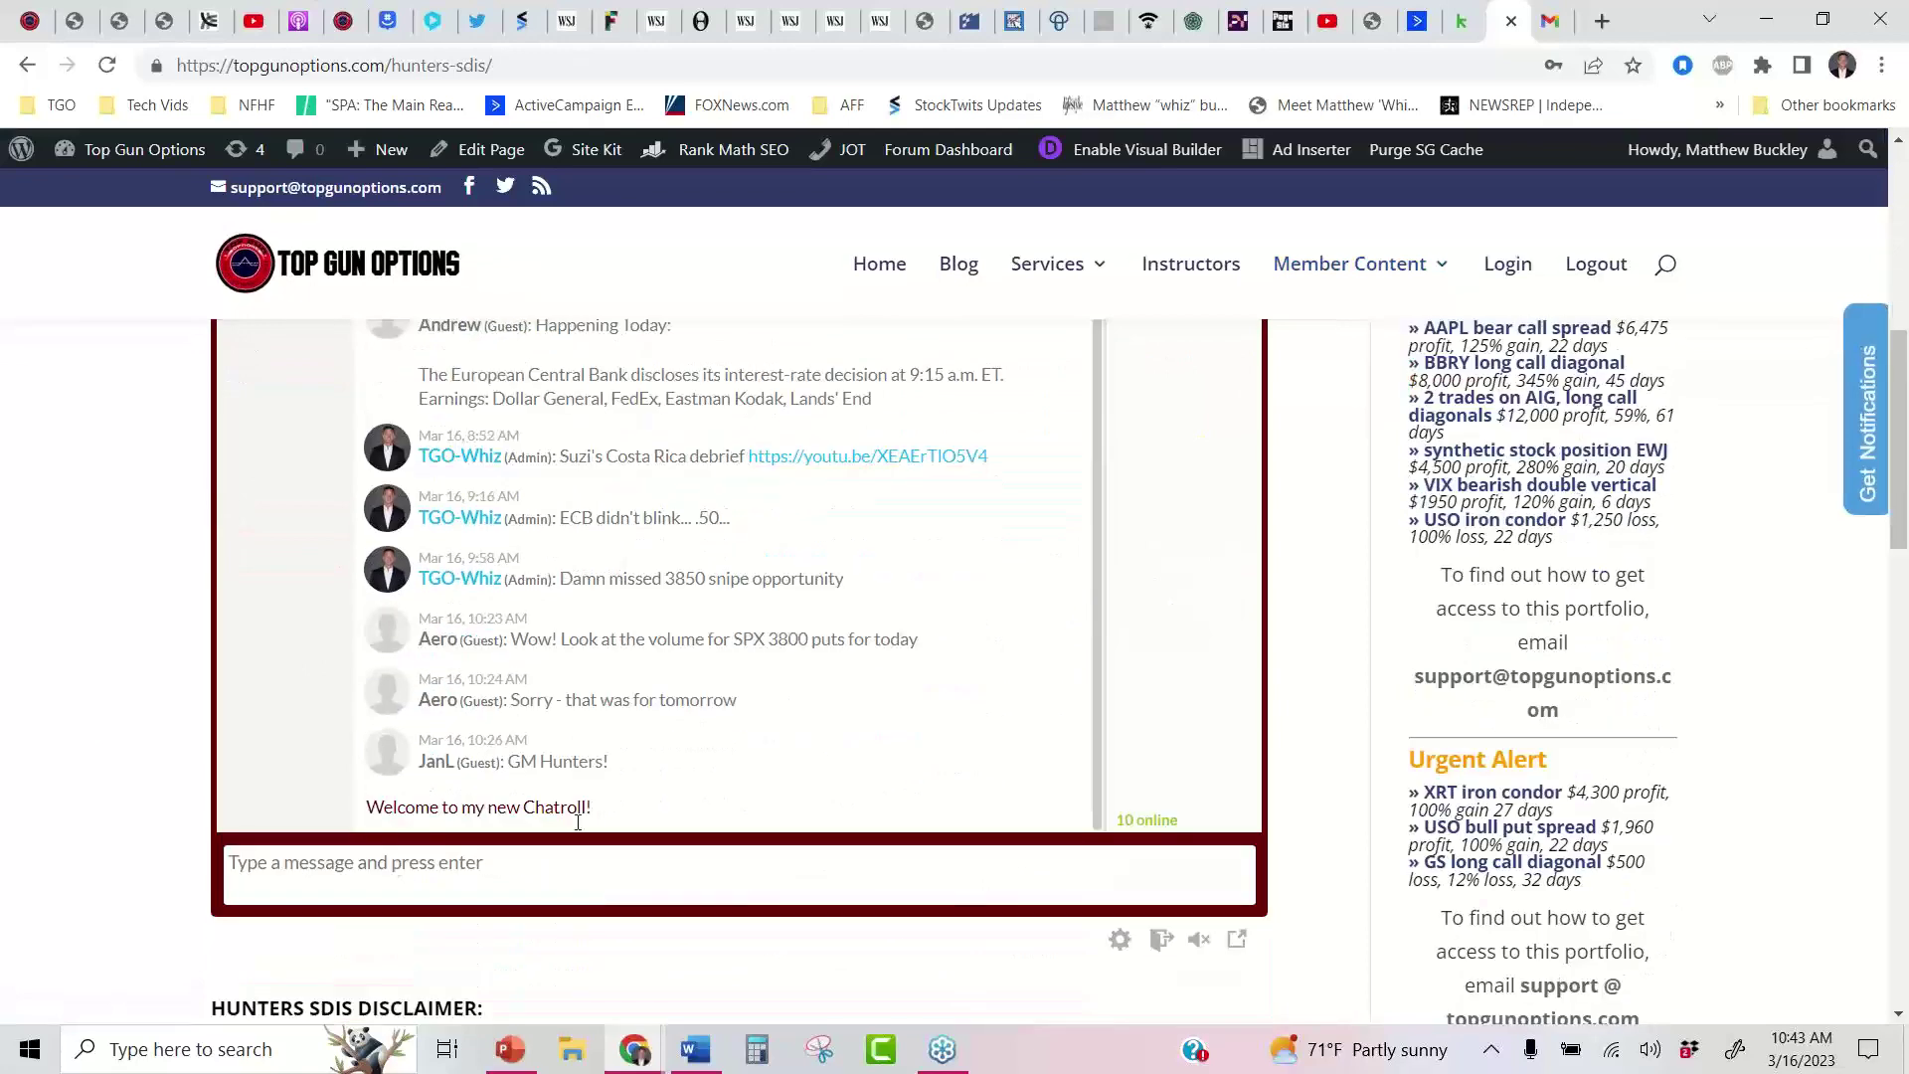
click(567, 873)
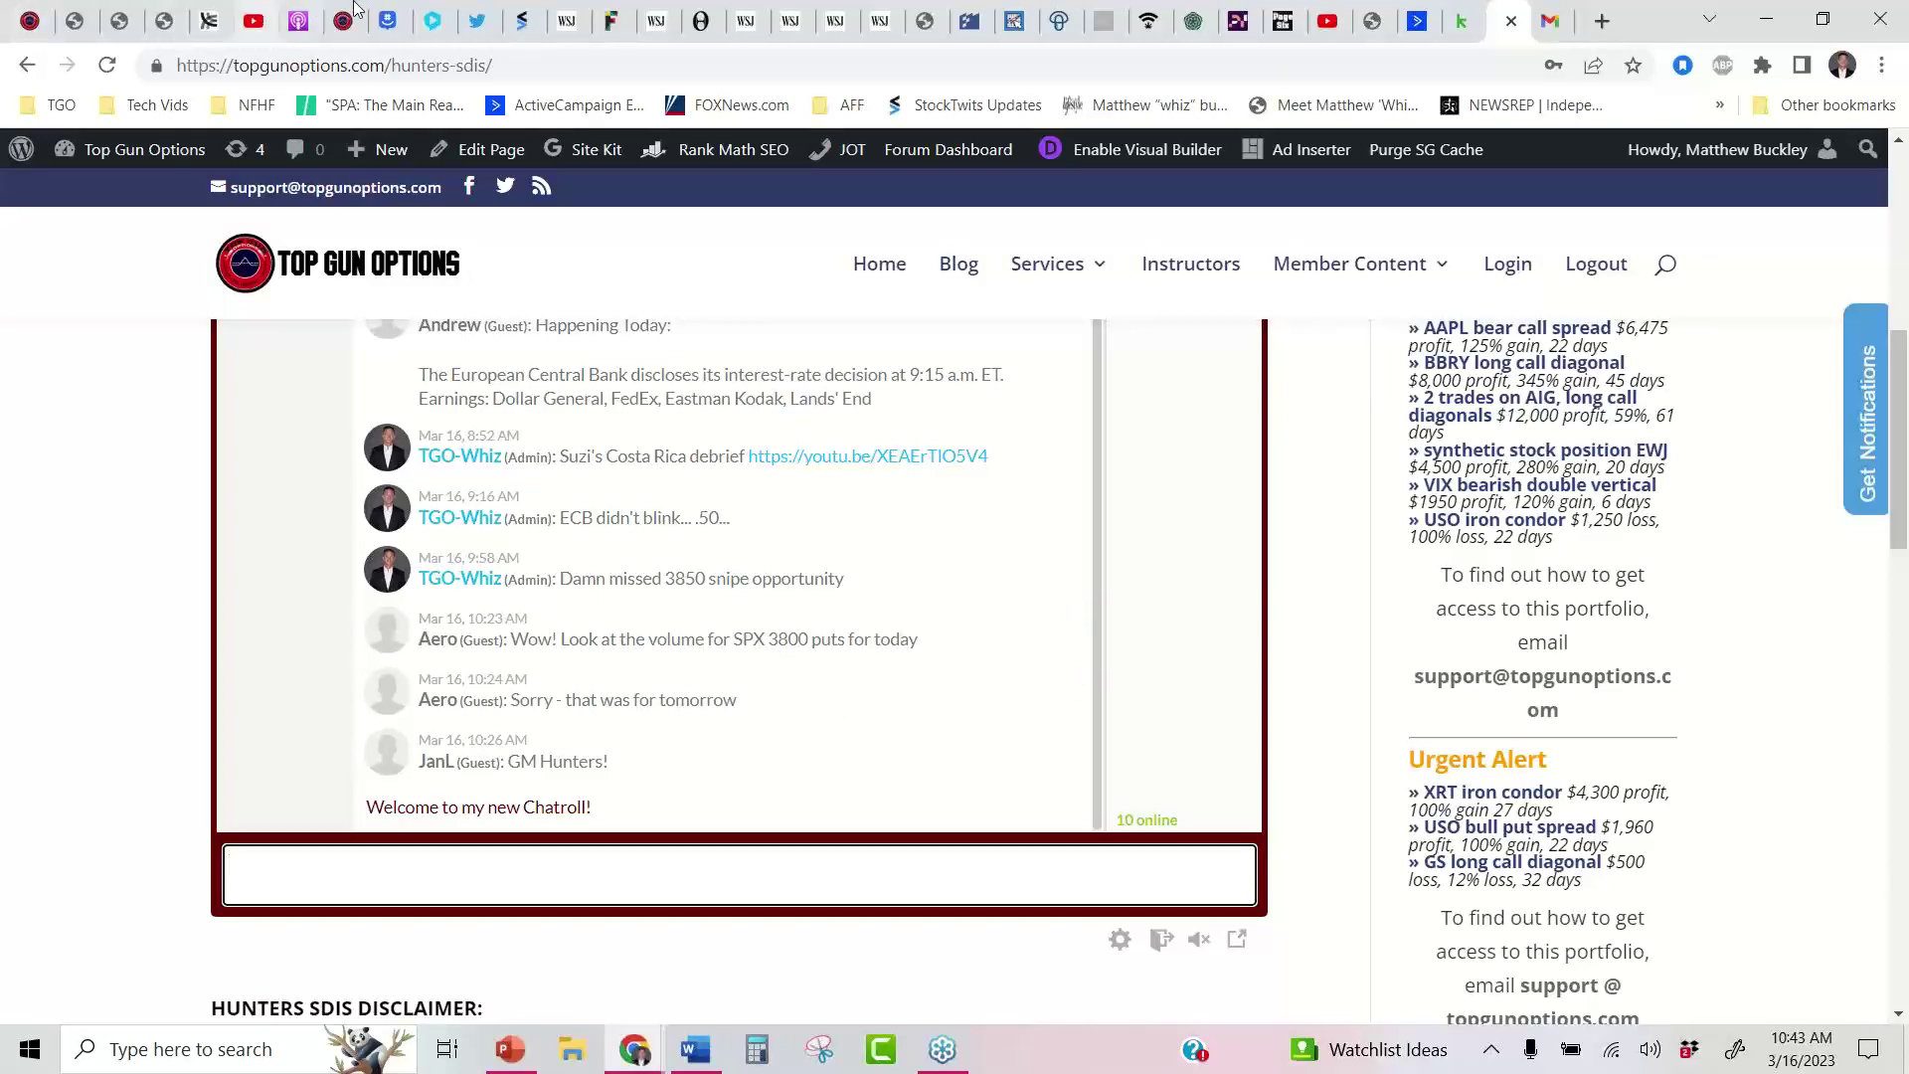
Approve the pending join requests in the GroupMe chats MABT Trades ONLY and MAX Afterburner Traders Intel
click(386, 21)
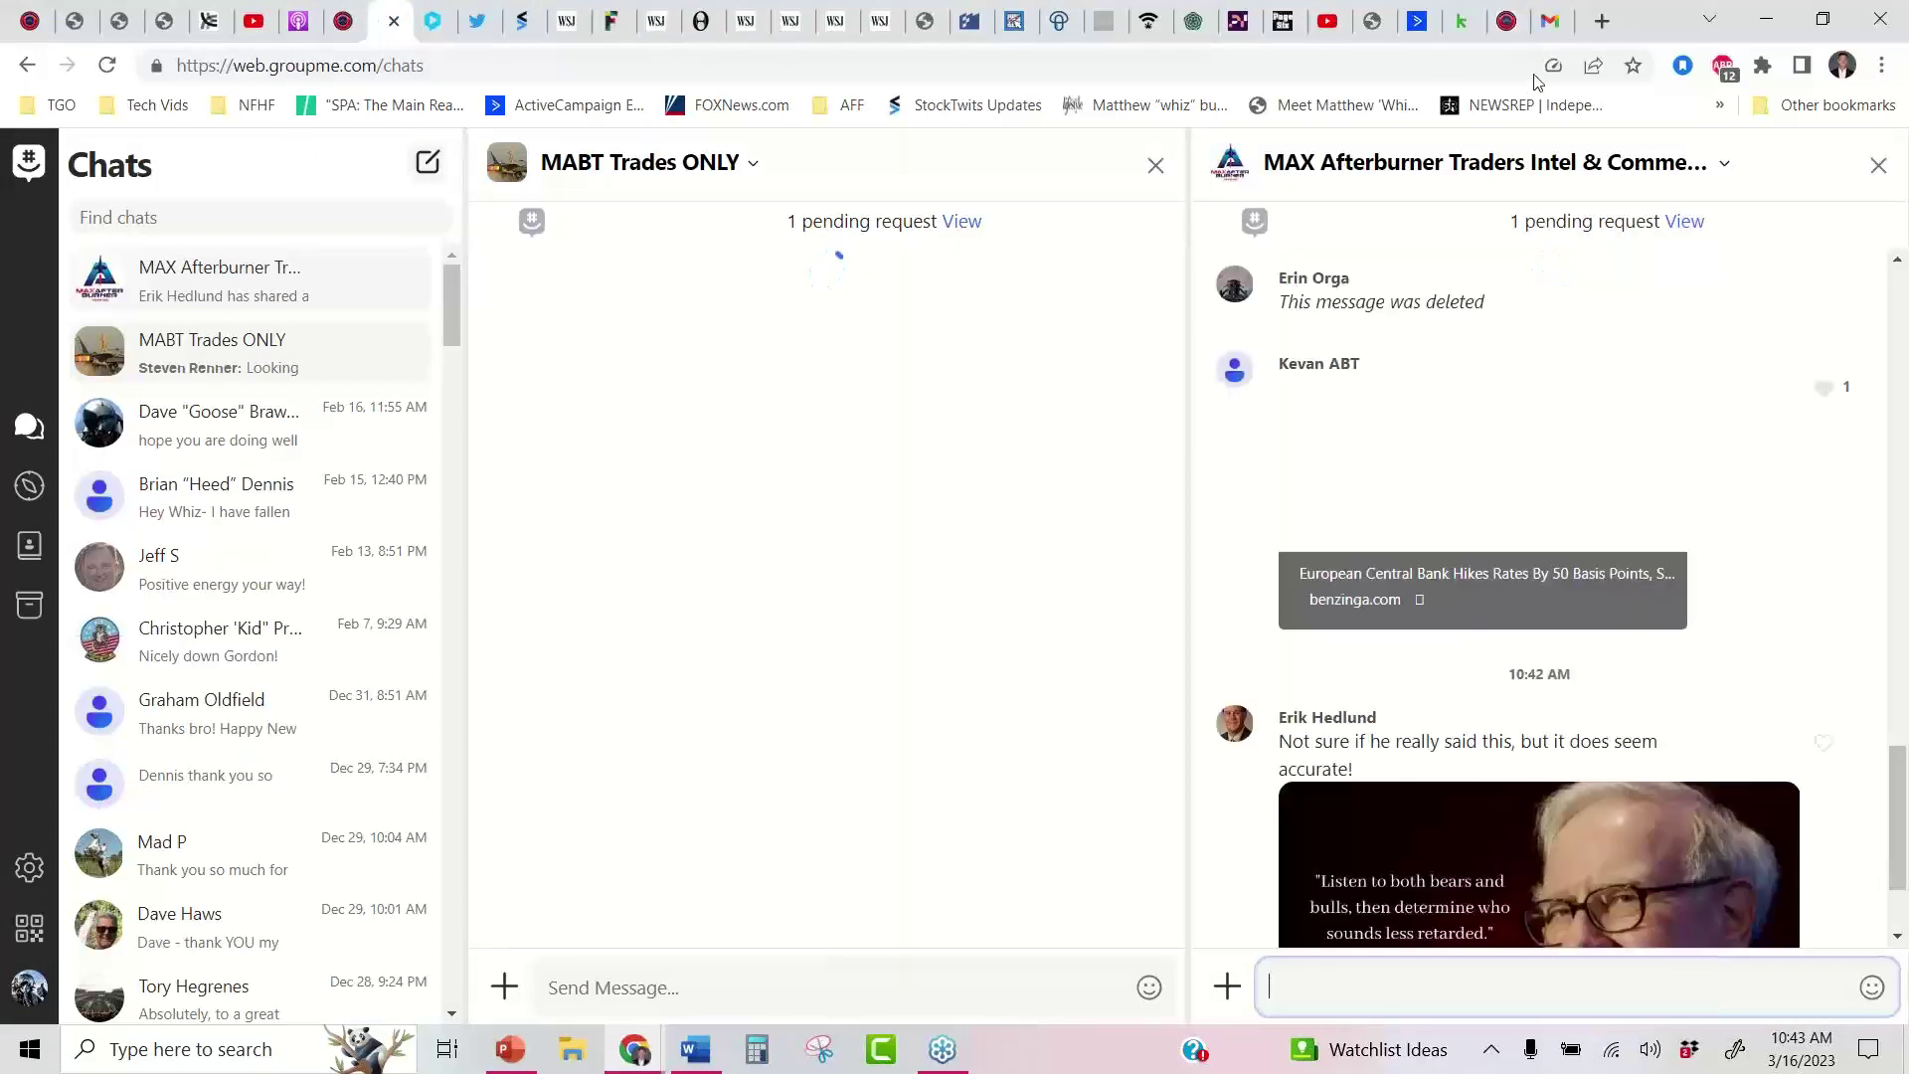
click(960, 228)
click(1263, 366)
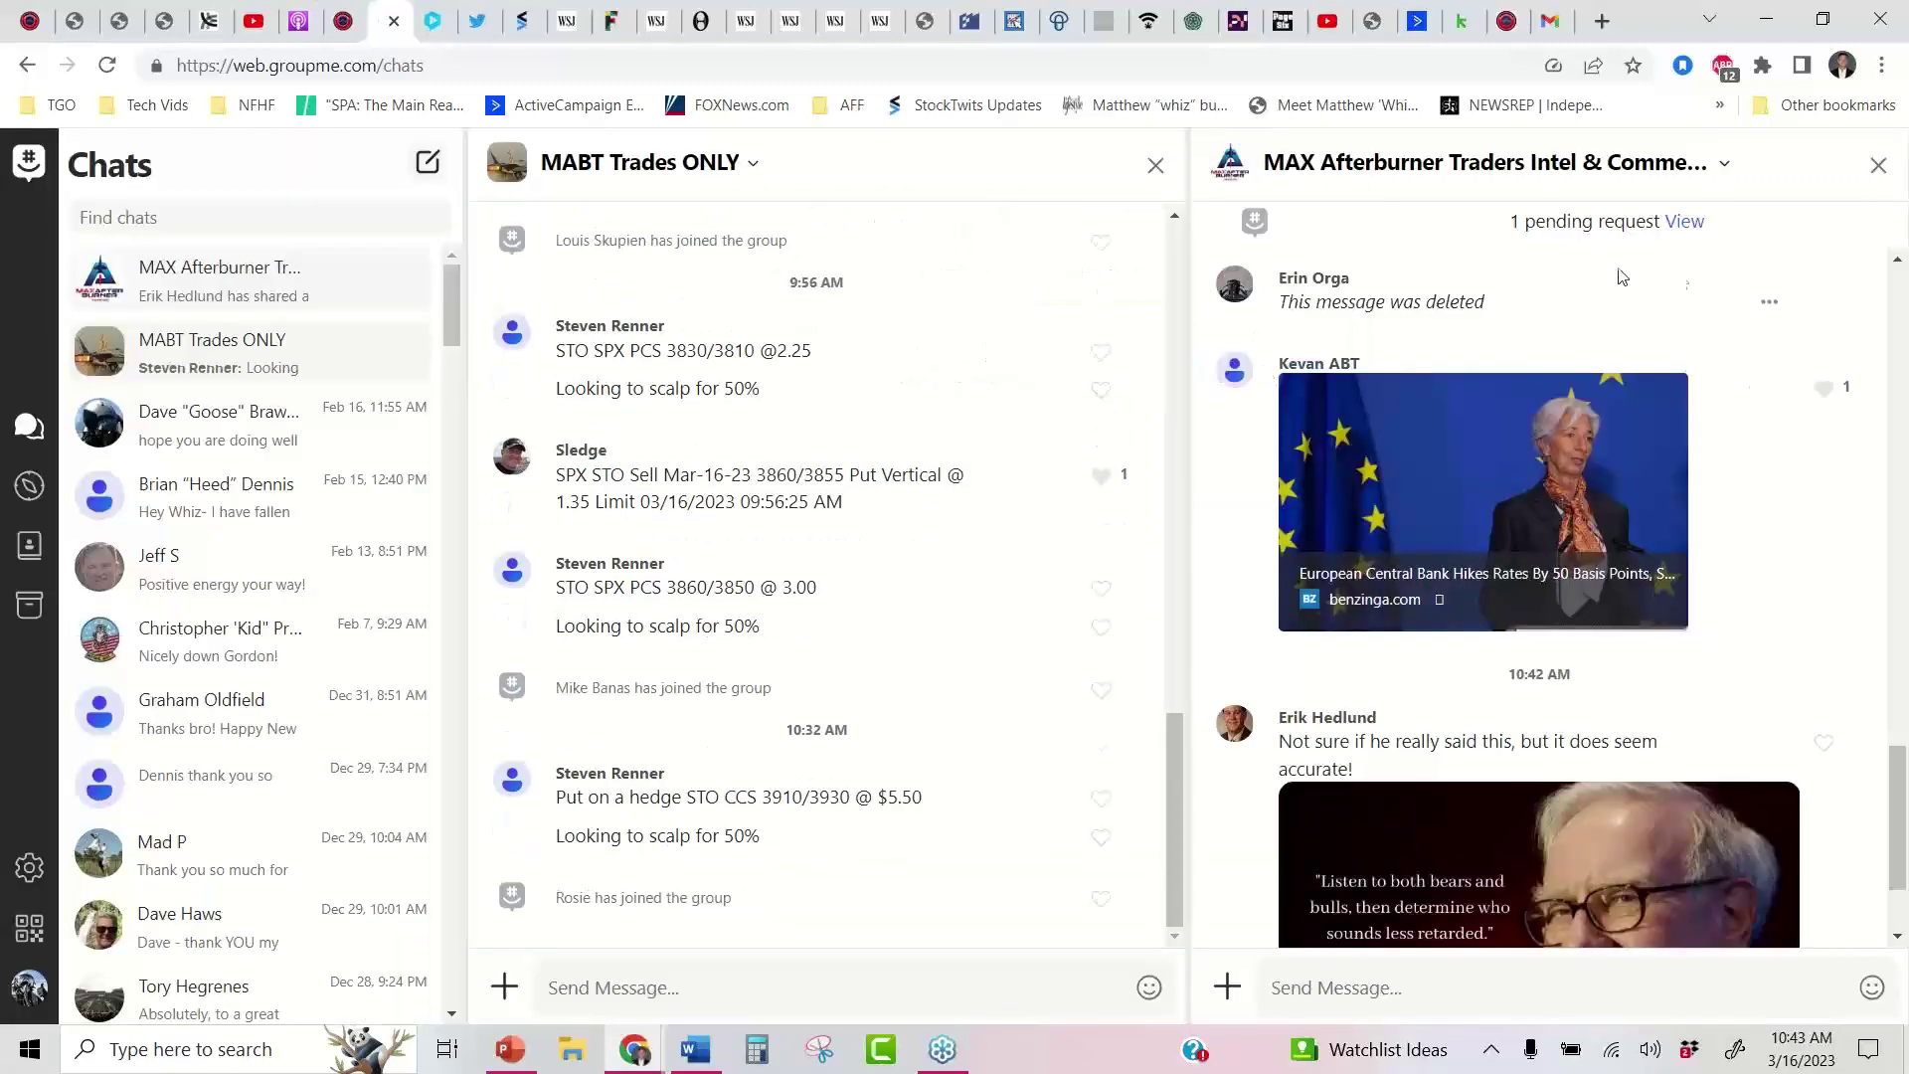
click(1685, 222)
click(1259, 364)
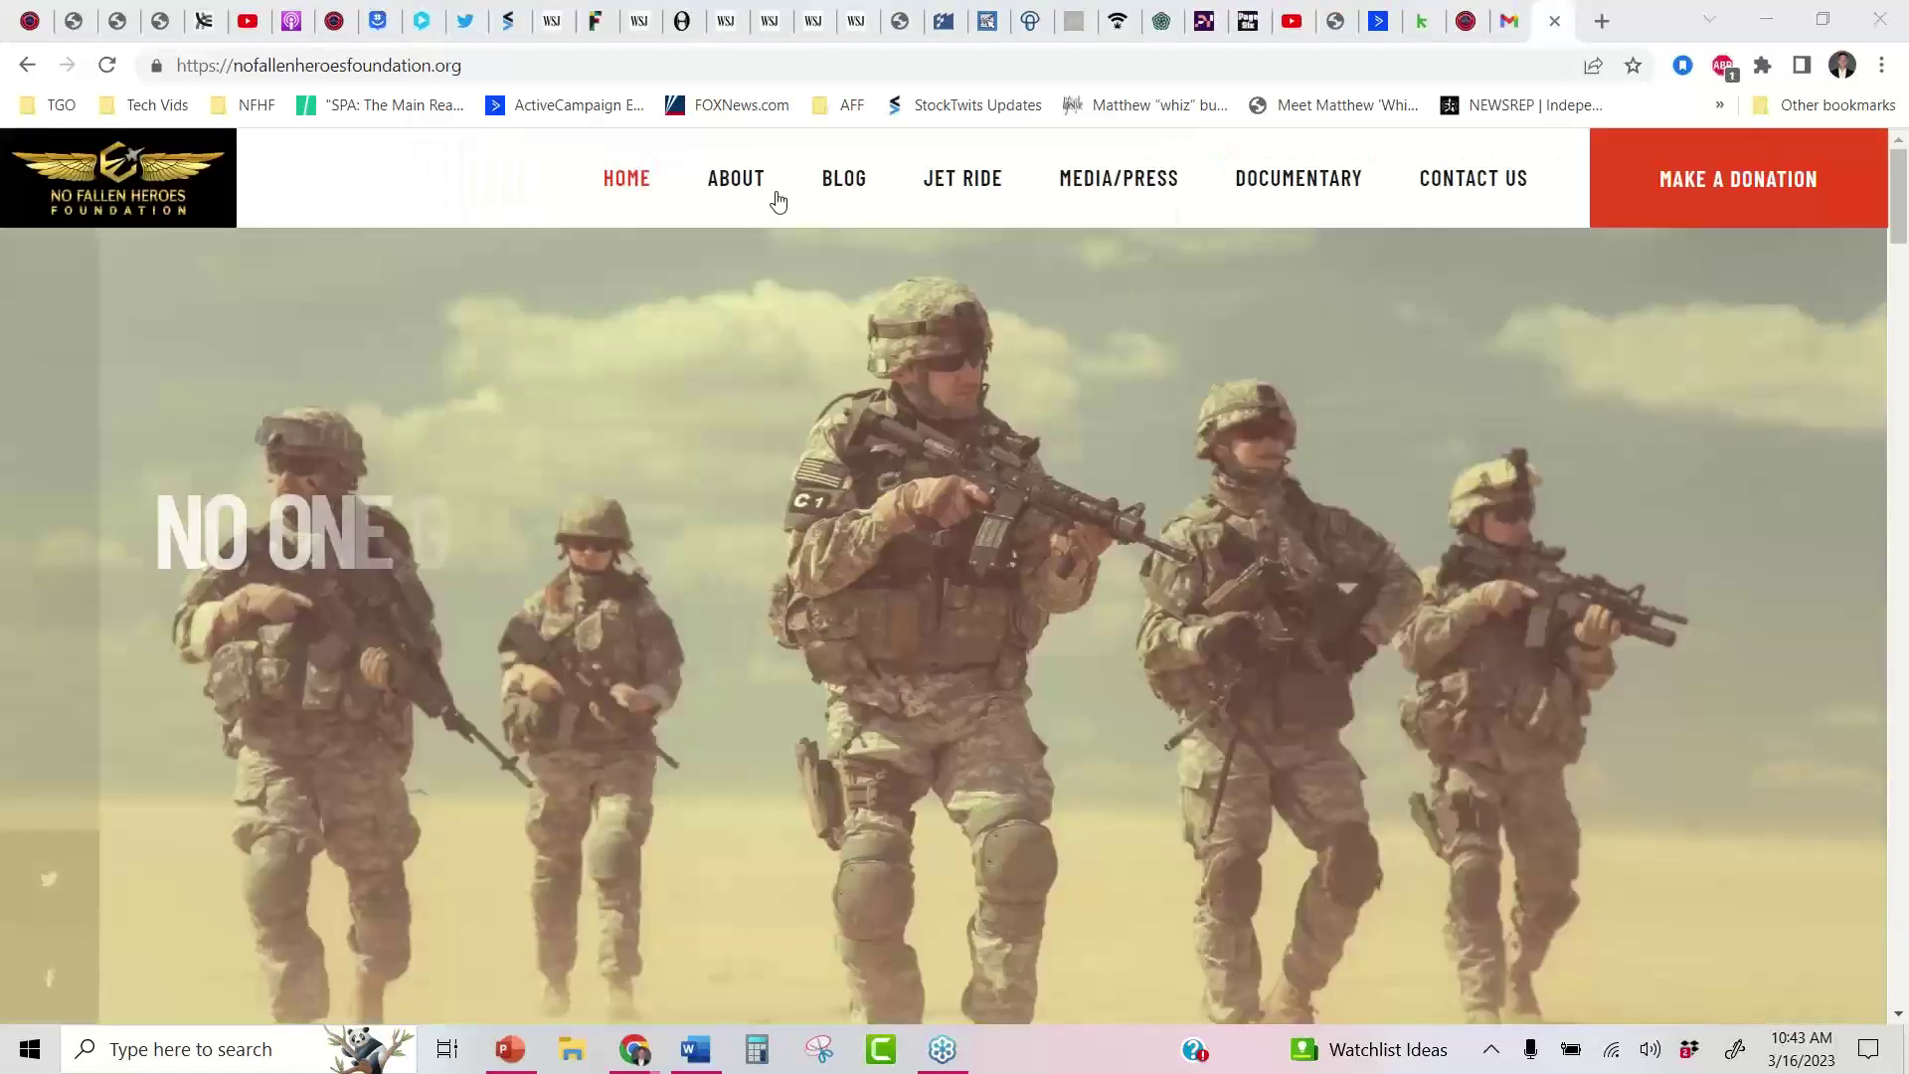
Open the Our Team page of the No Fallen Heroes Foundation site and show the first row of team member cards
mouse_move(737, 179)
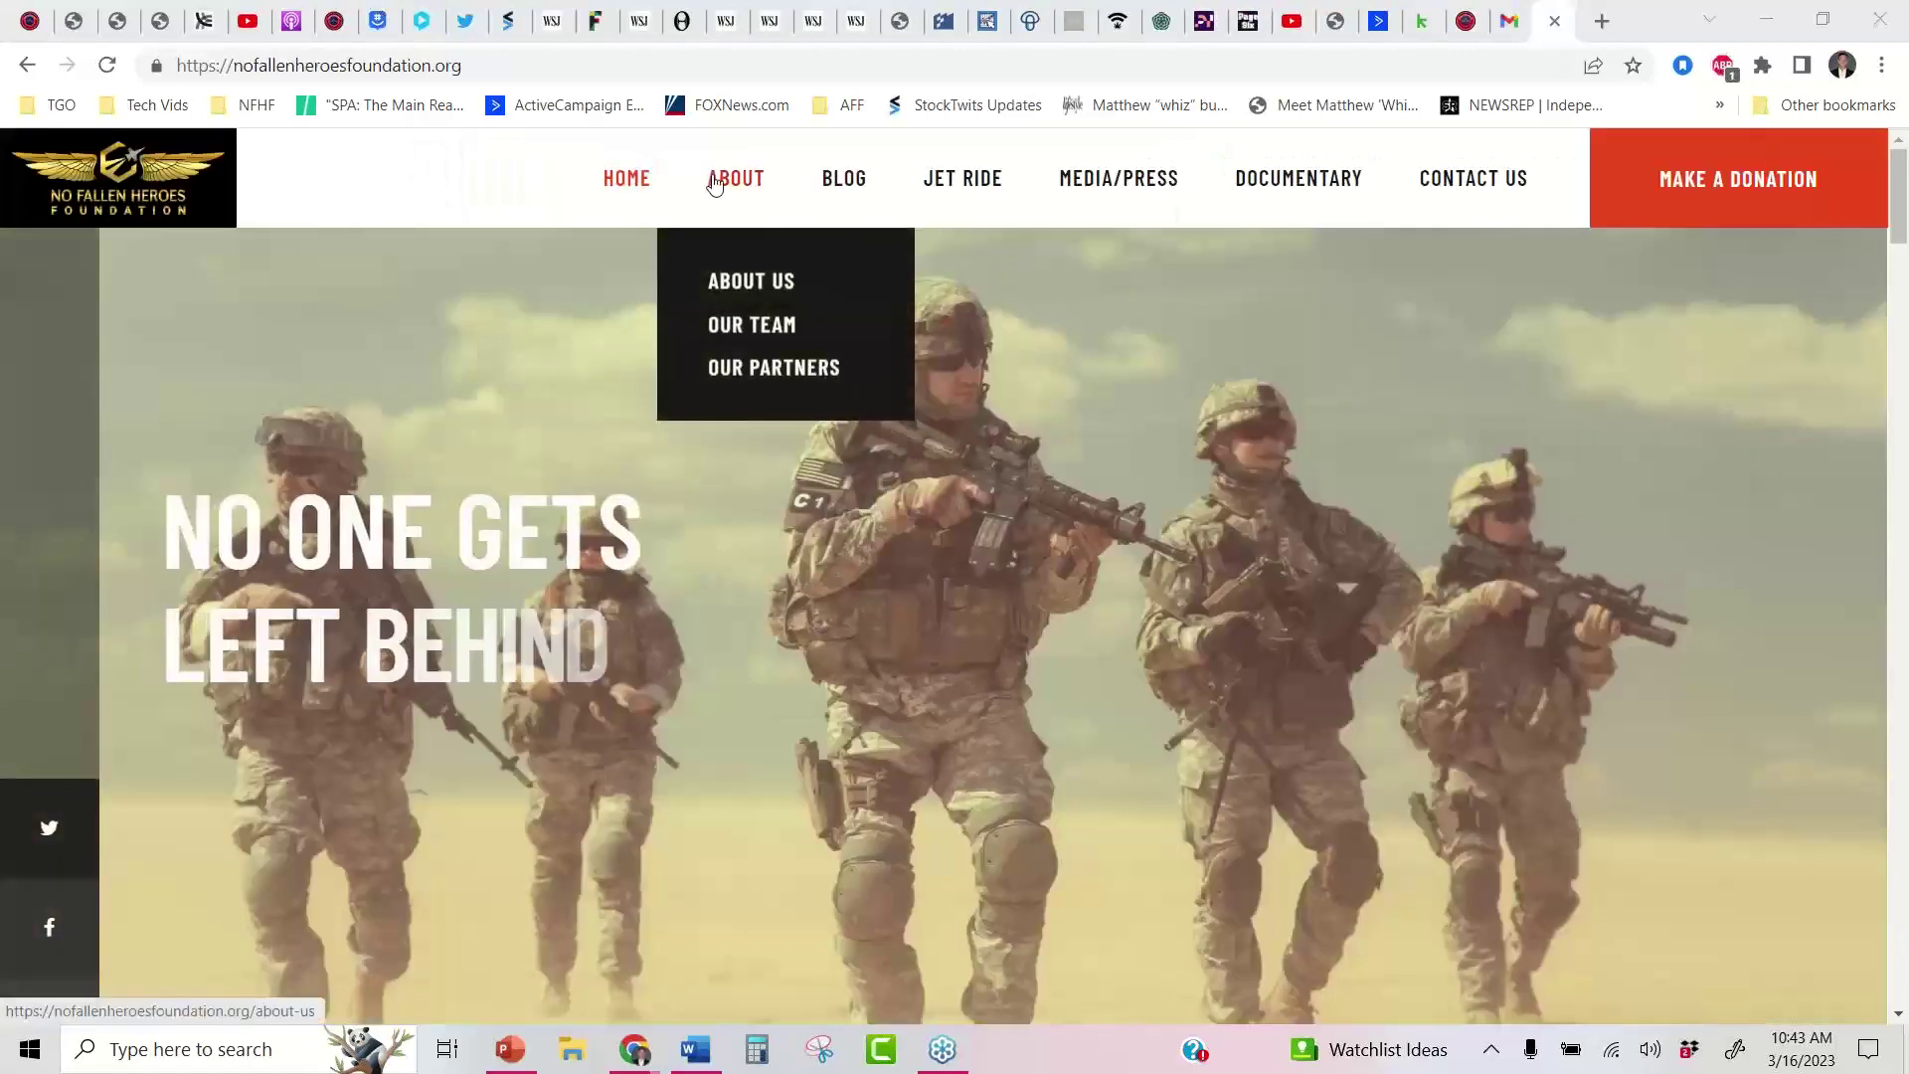
click(754, 327)
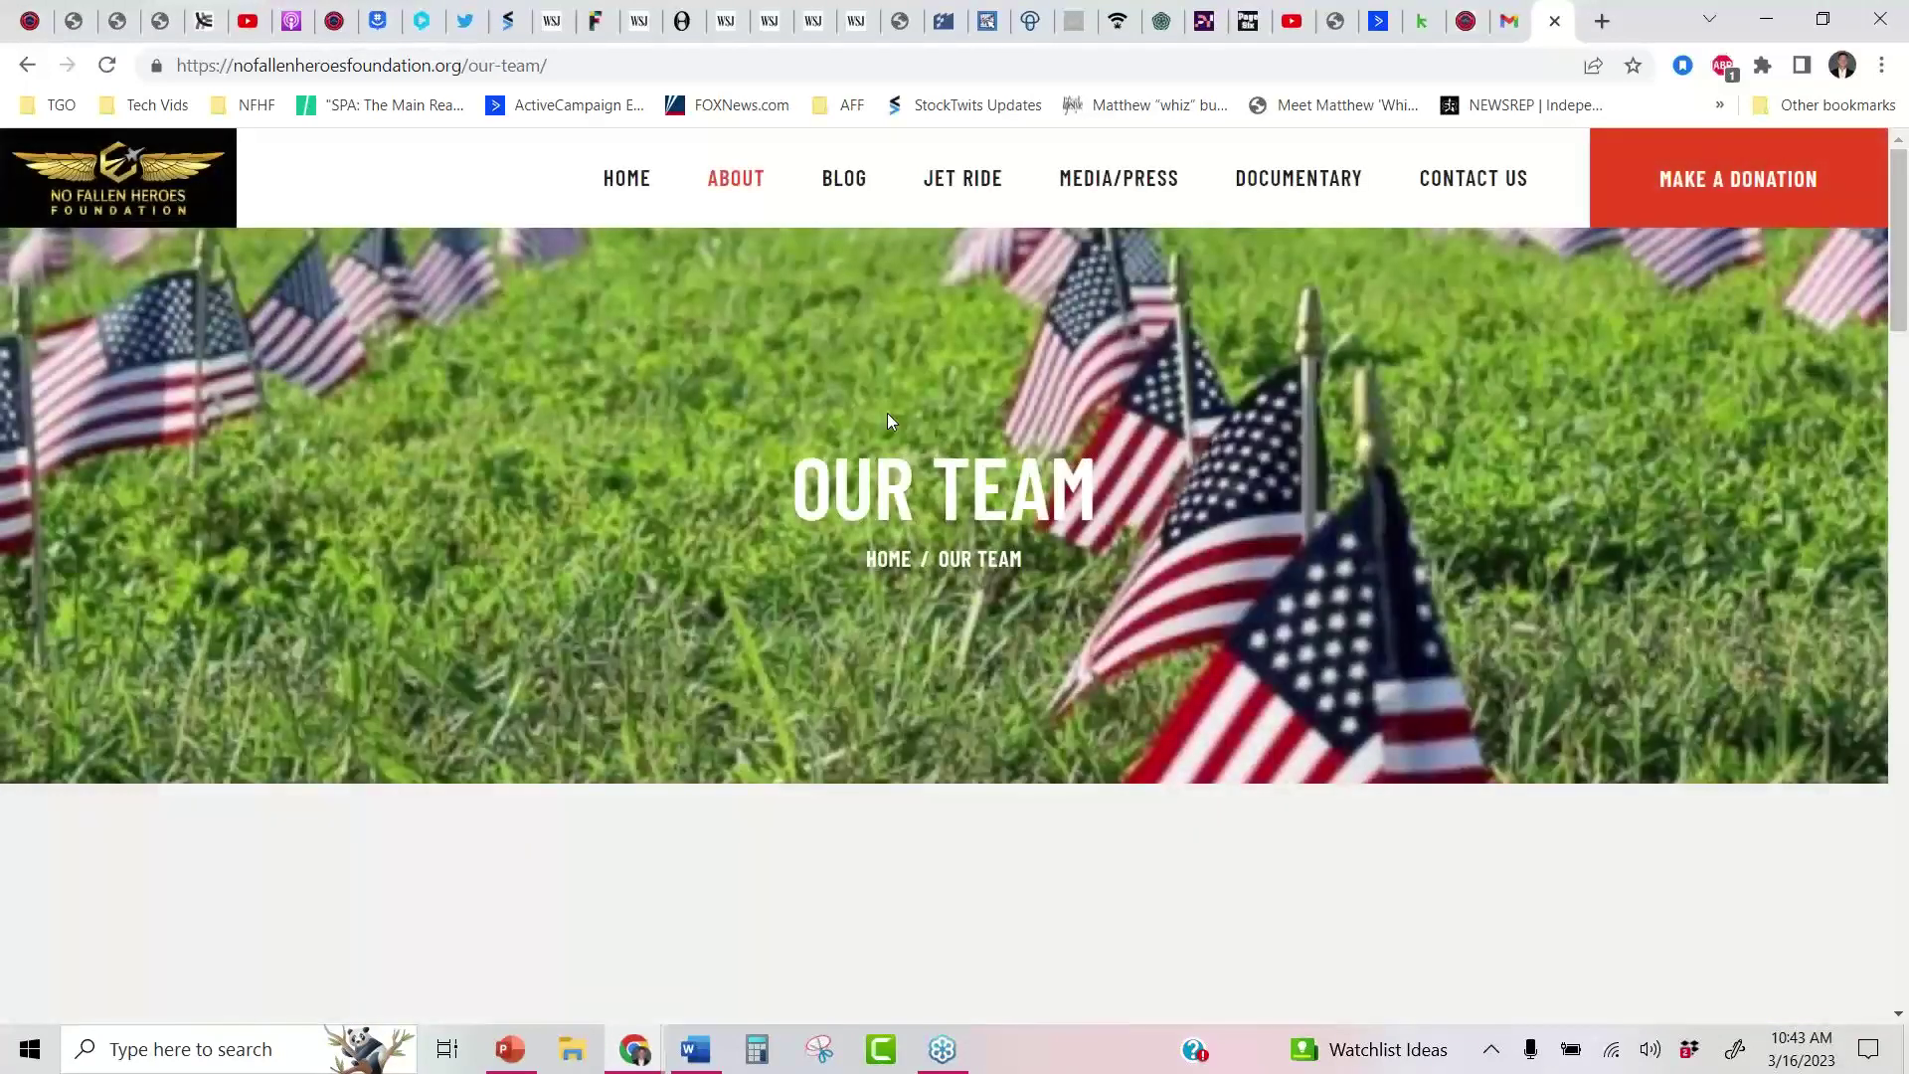
click(1904, 665)
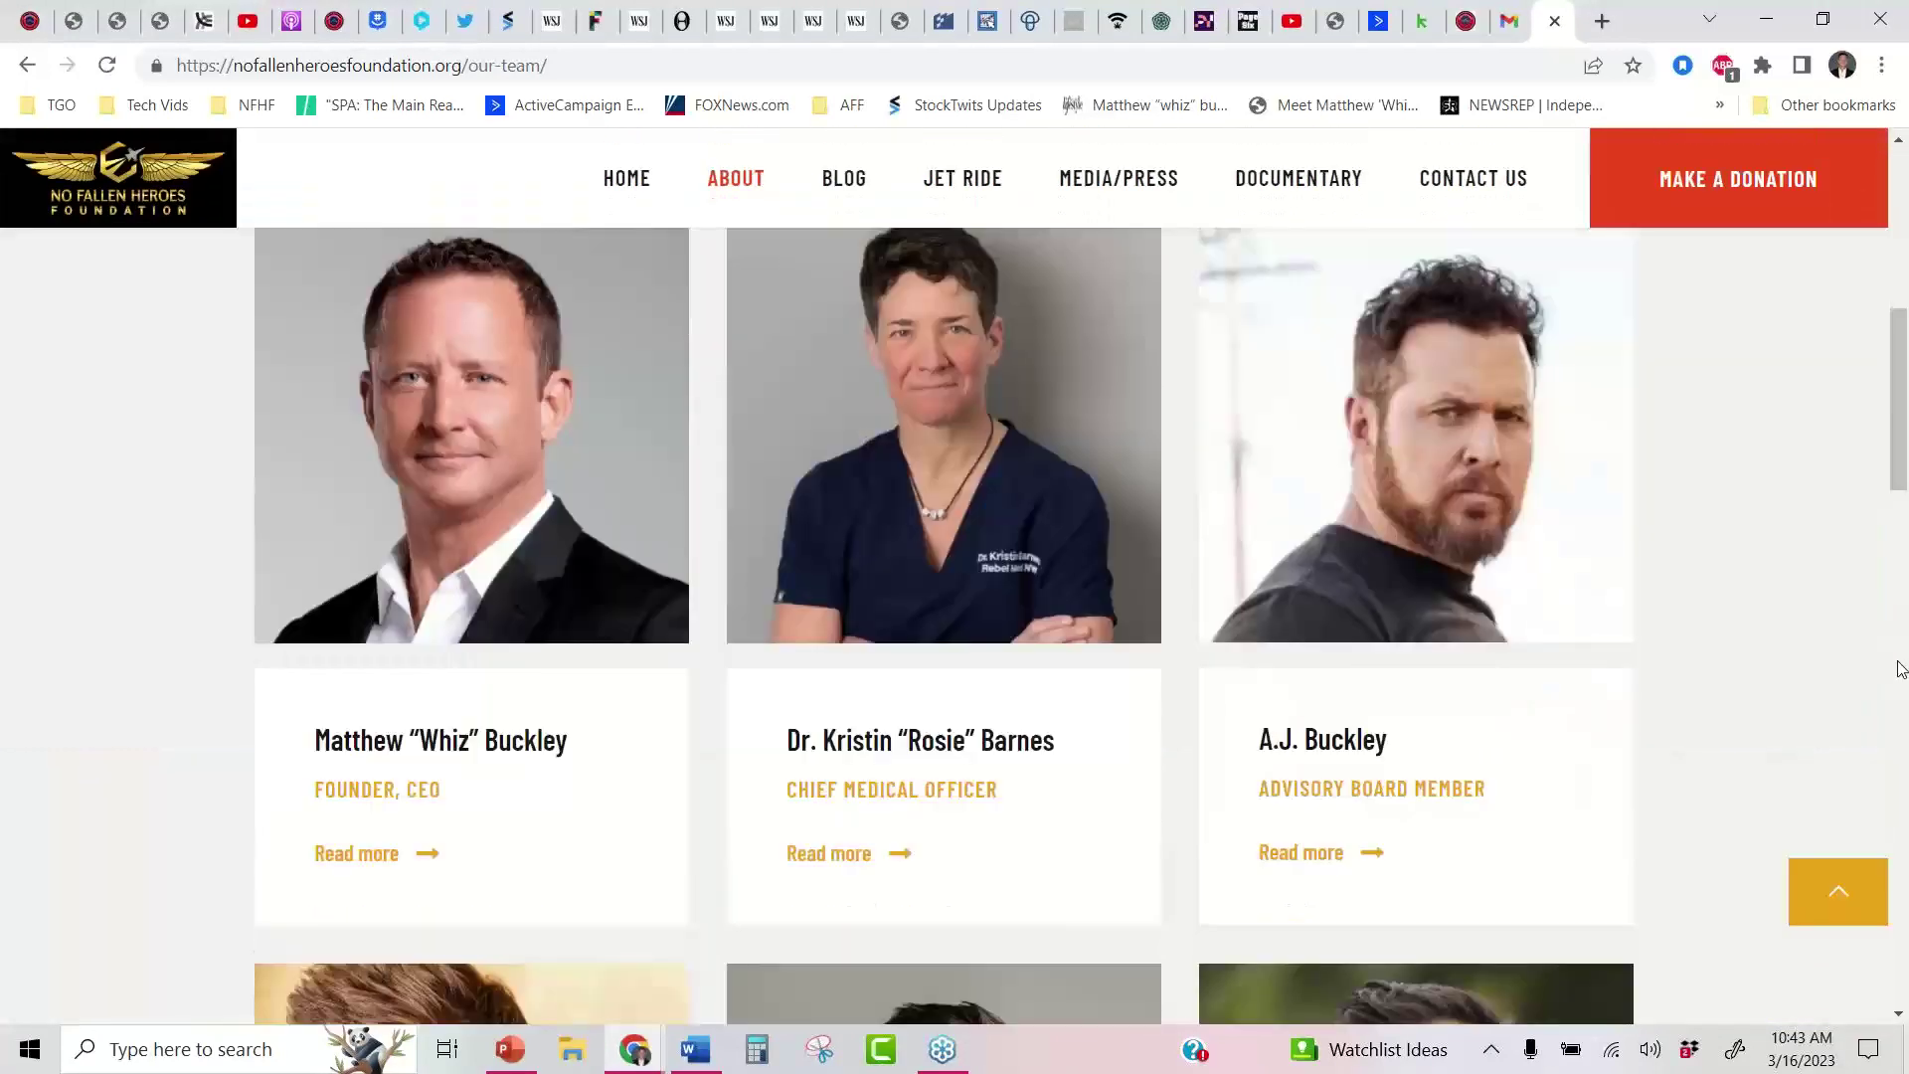
scroll(1739, 477, up, 1)
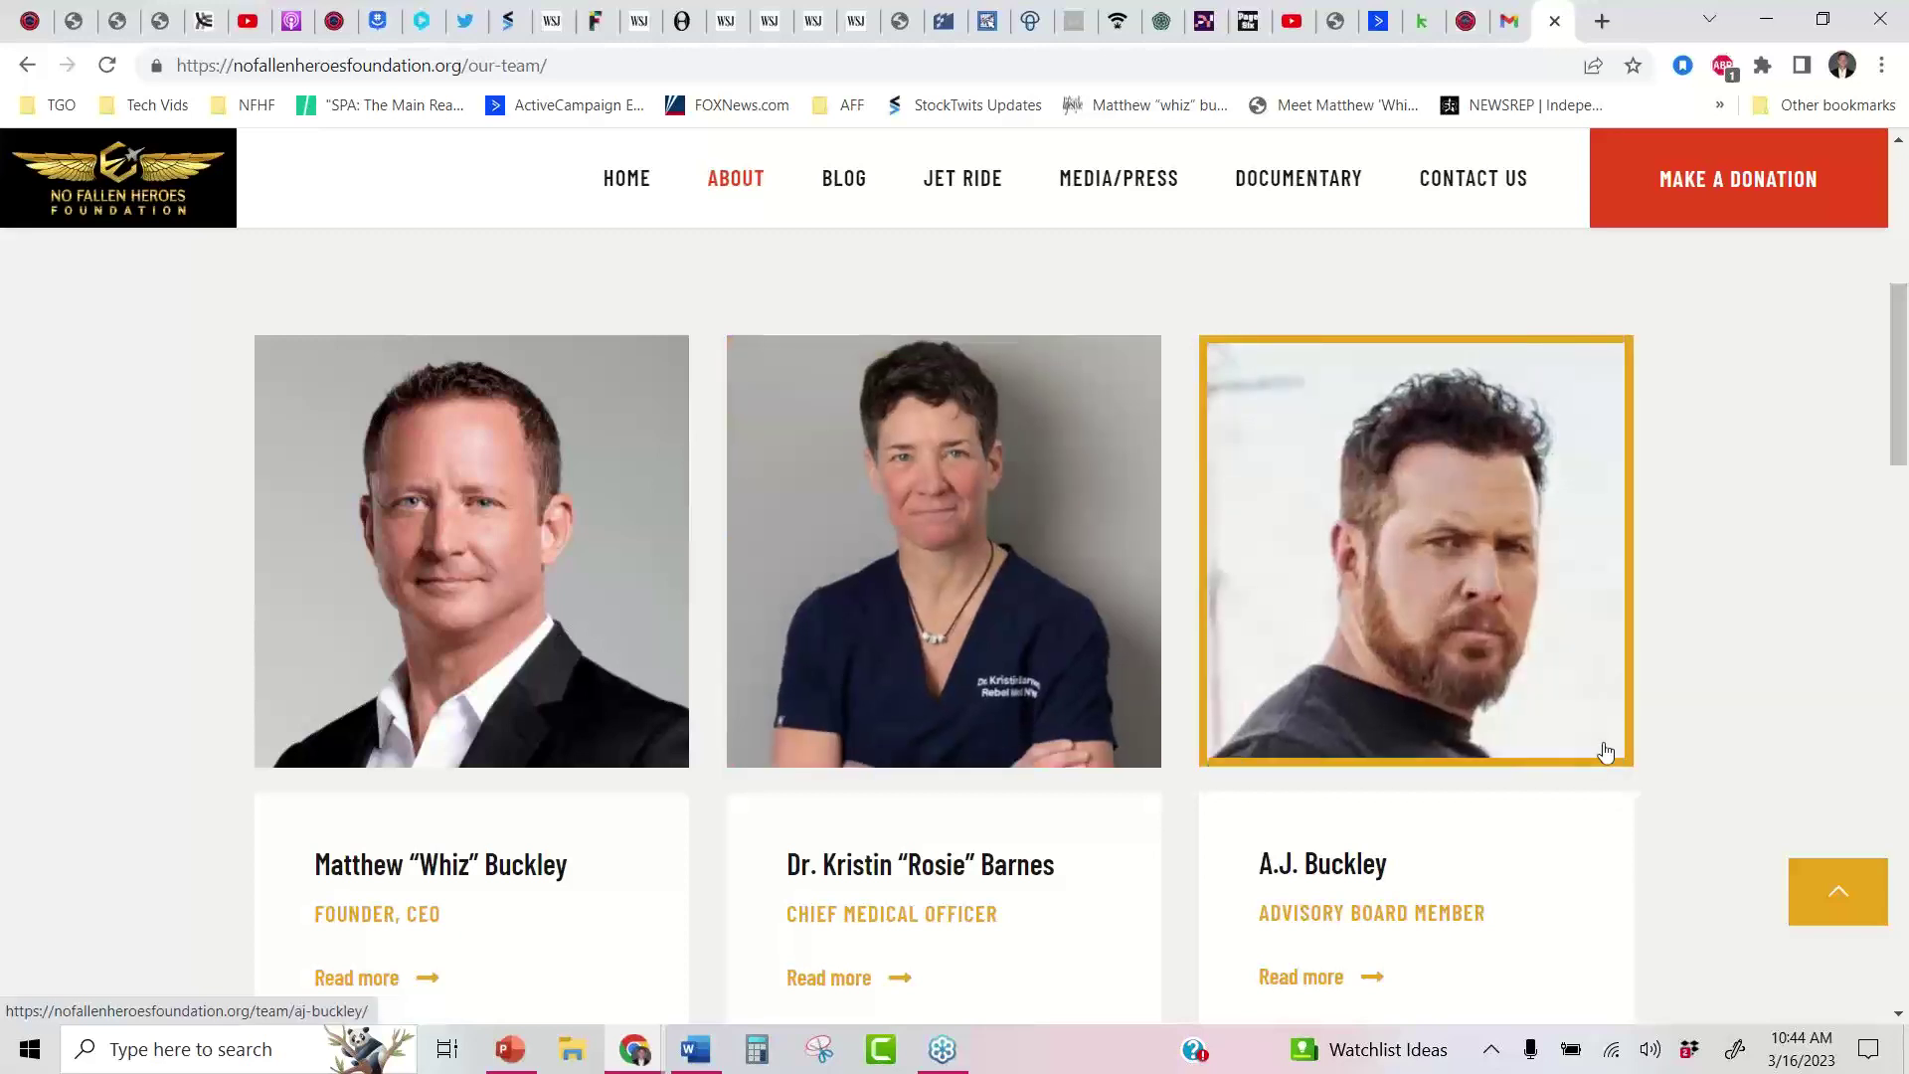
Return to the GroupMe chats and show the newest messages in MAX Afterburner Traders Intel
click(380, 21)
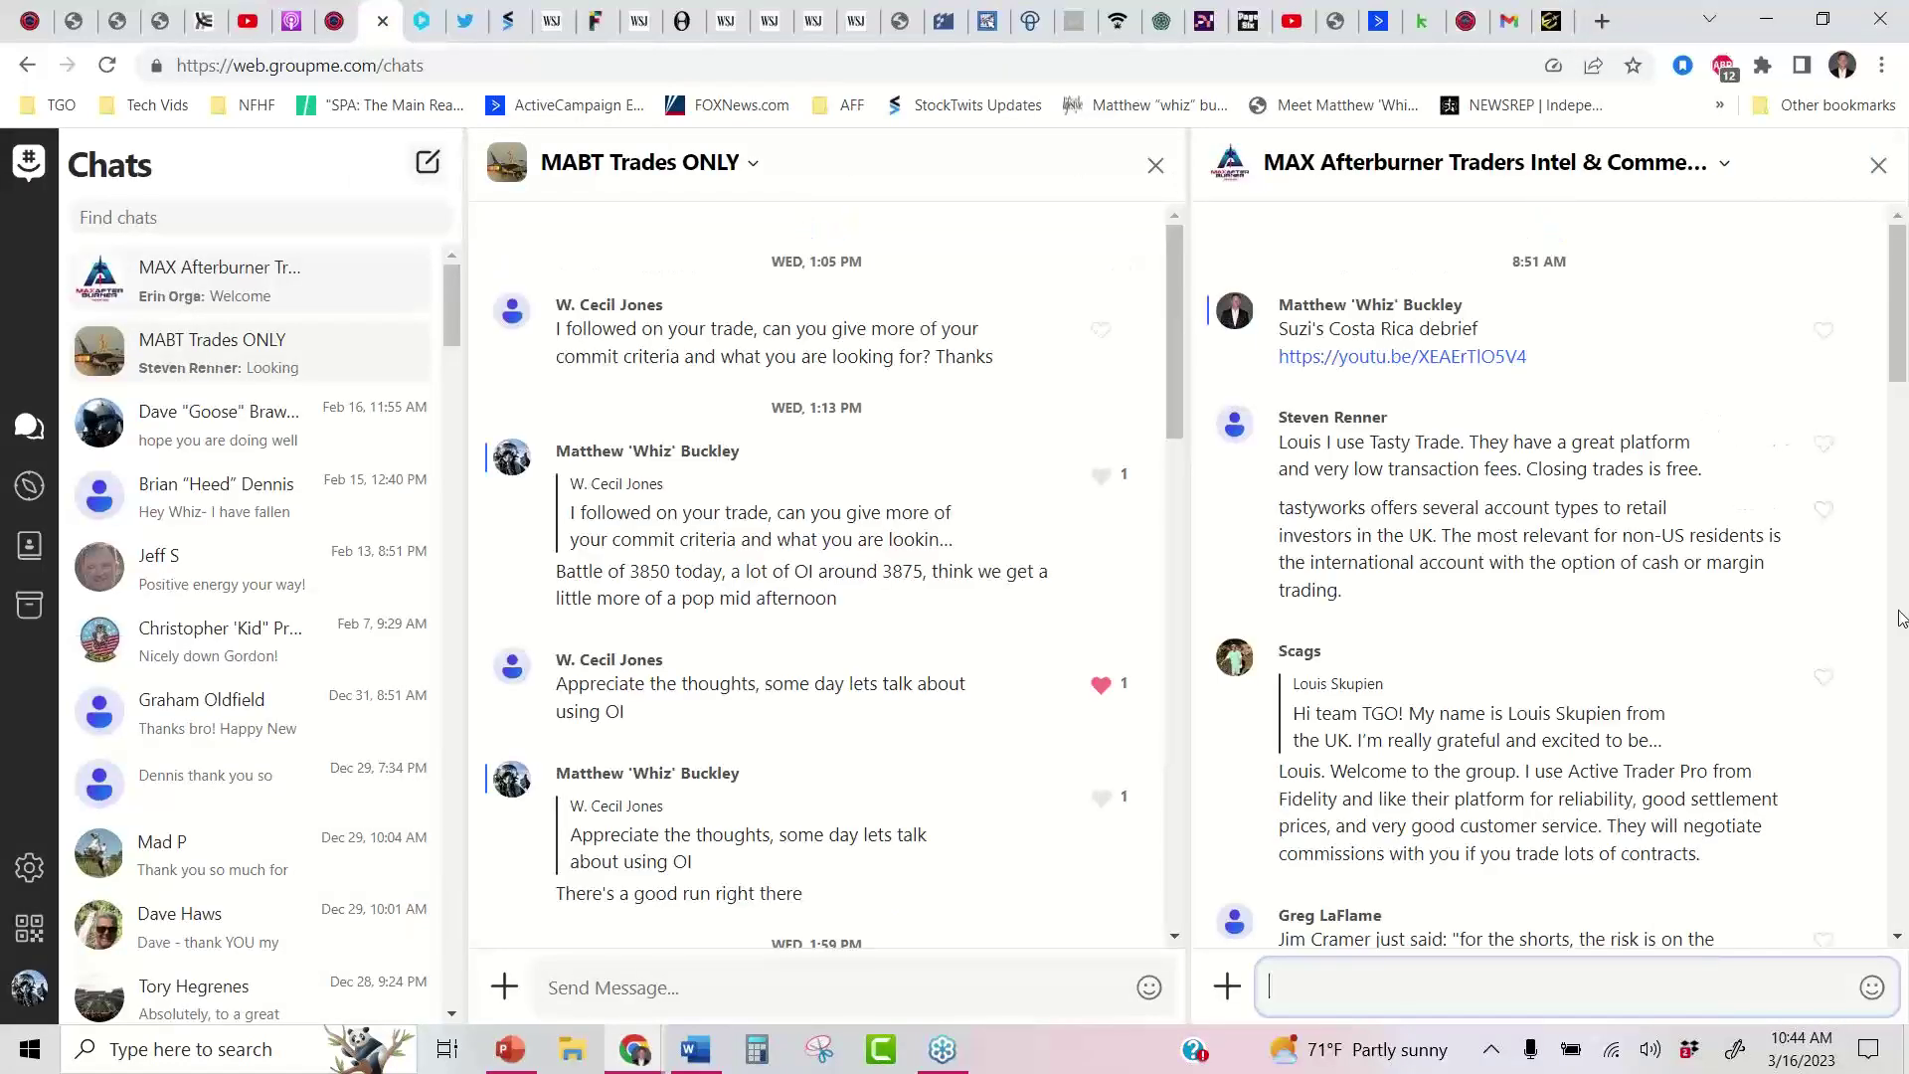
click(1906, 662)
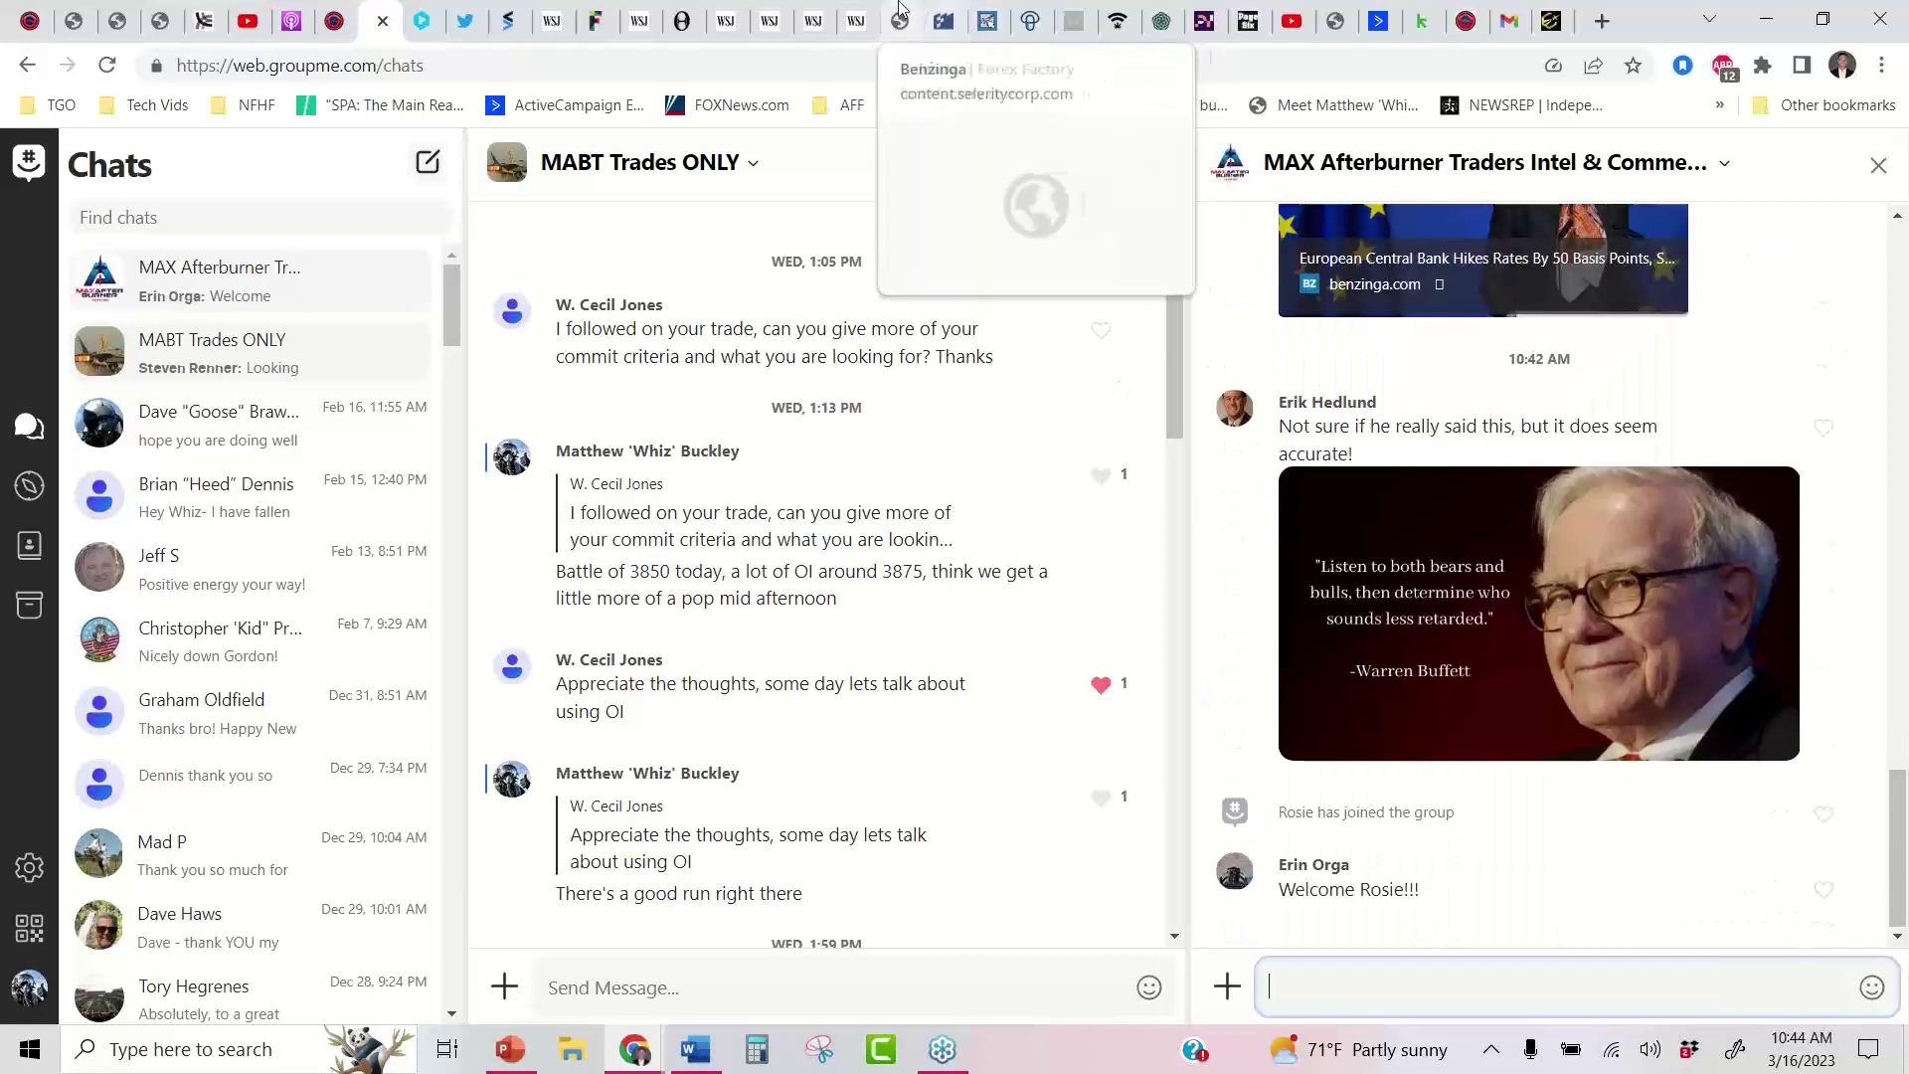
Open the Benzinga article on AMZN analyst ratings, handwrite large yellow letters MAA across it, circle and underline them, and clear the markings
click(907, 18)
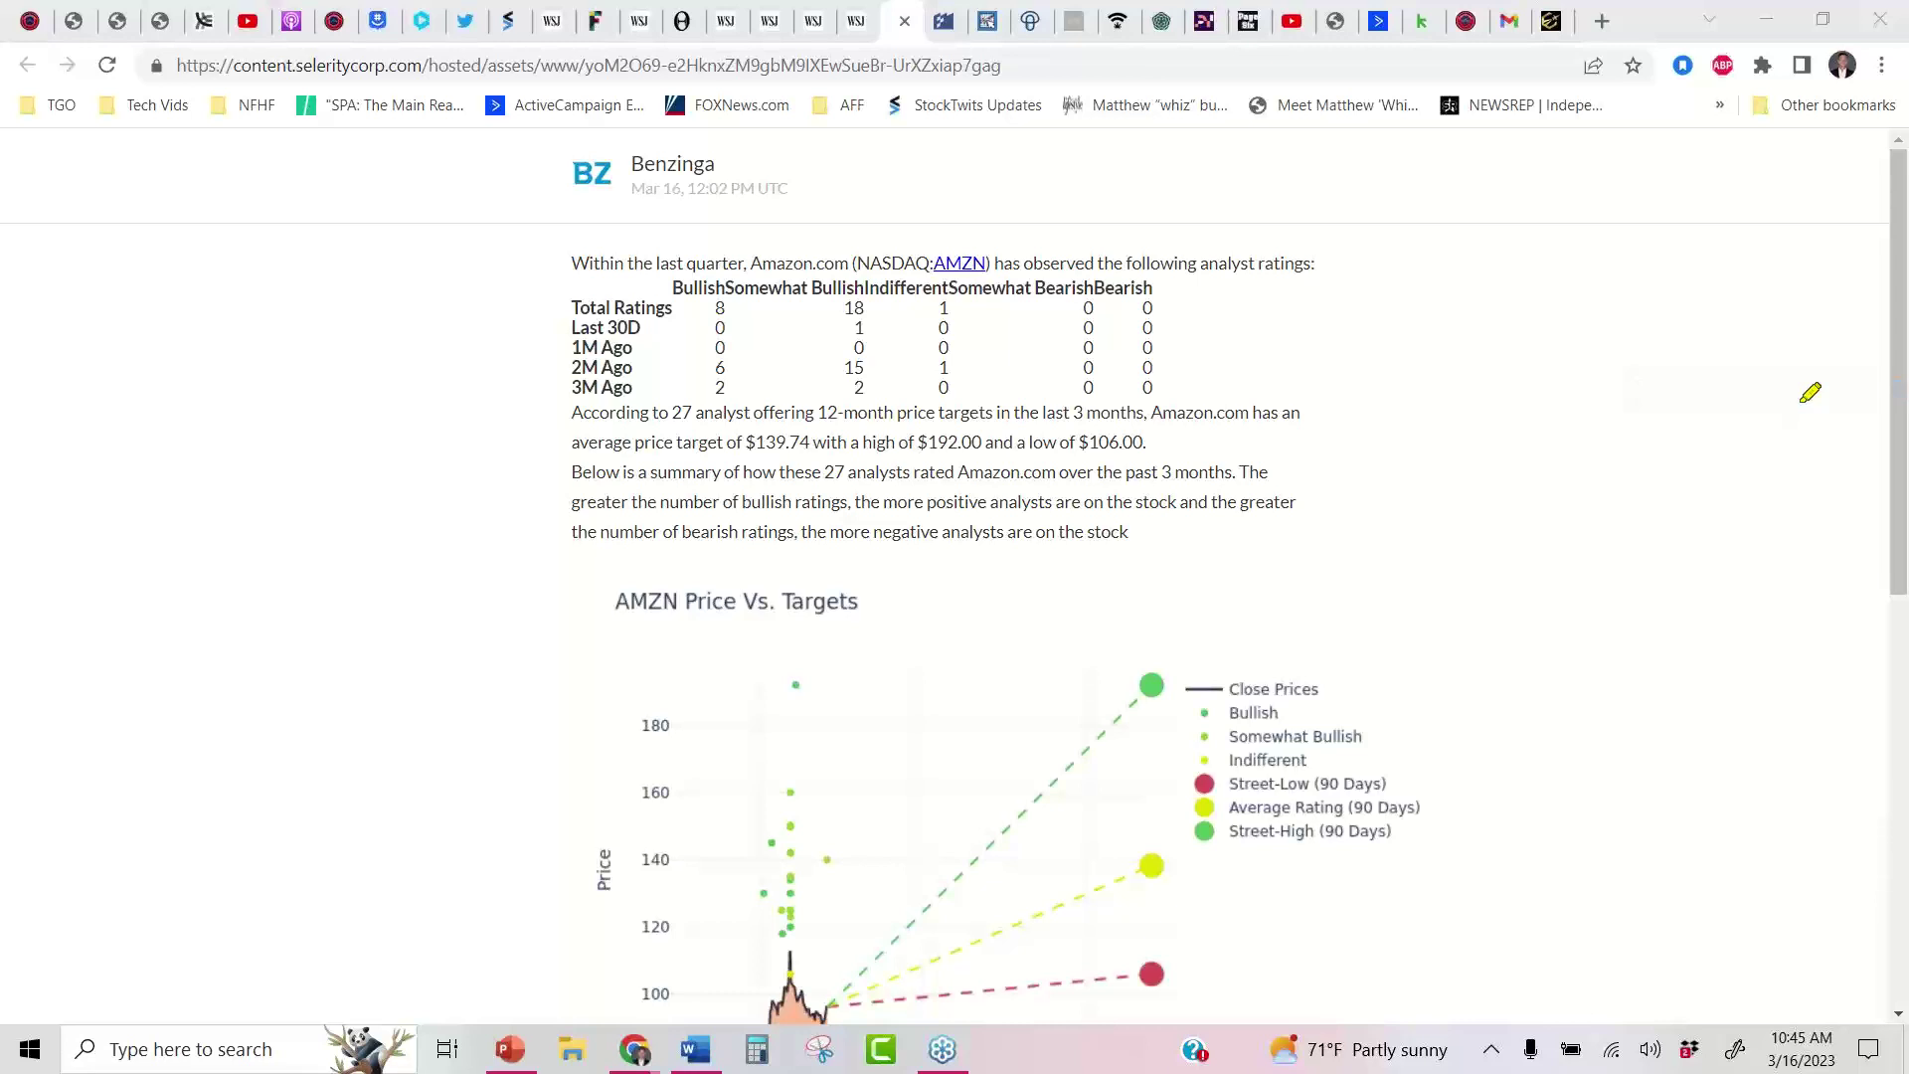
mouse_move(432, 636)
mouse_down()
mouse_move(428, 860)
mouse_move(685, 490)
mouse_move(706, 875)
mouse_up()
mouse_move(746, 795)
mouse_down()
mouse_move(855, 467)
mouse_move(935, 865)
mouse_up()
drag(751, 678, 885, 656)
mouse_move(1024, 666)
mouse_down()
mouse_move(1154, 557)
mouse_move(1178, 831)
mouse_up()
drag(1044, 718, 1164, 711)
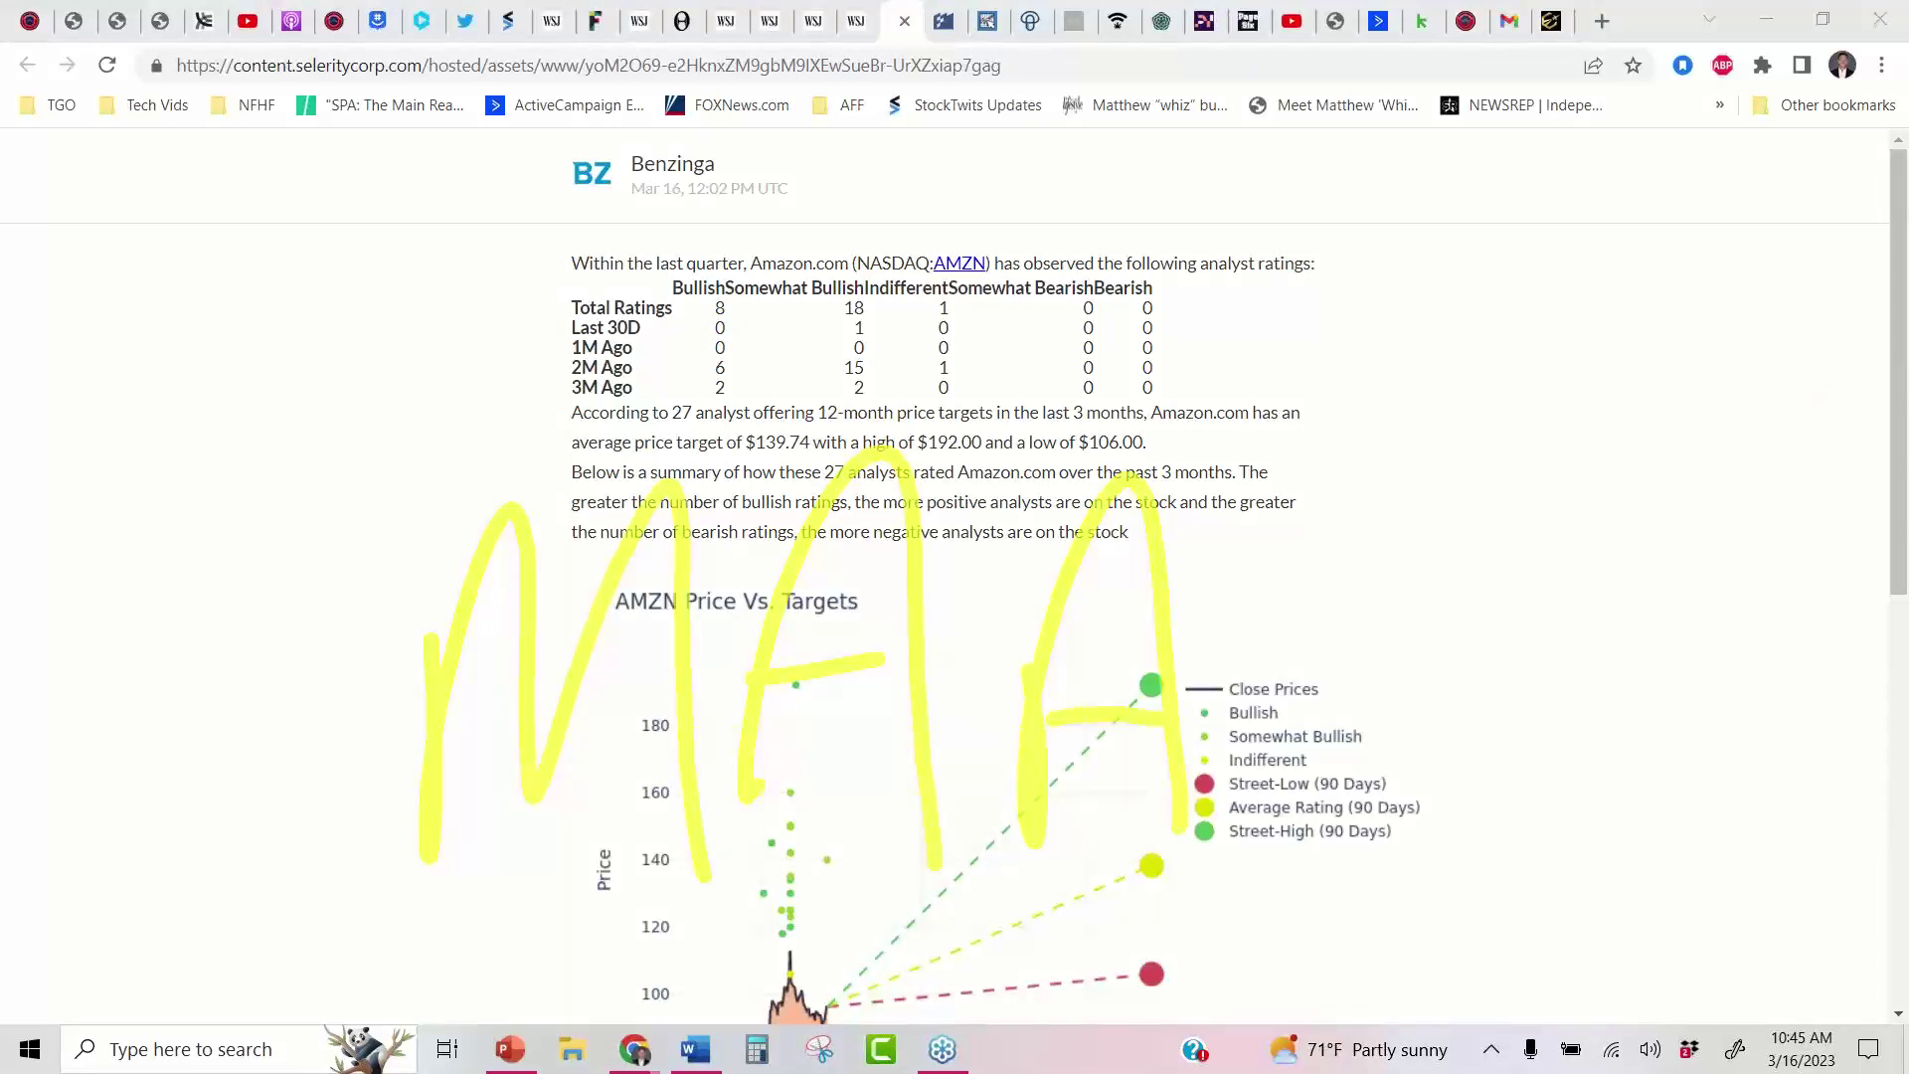
mouse_move(1262, 378)
mouse_down()
mouse_move(502, 383)
mouse_move(1431, 488)
mouse_move(785, 390)
mouse_up()
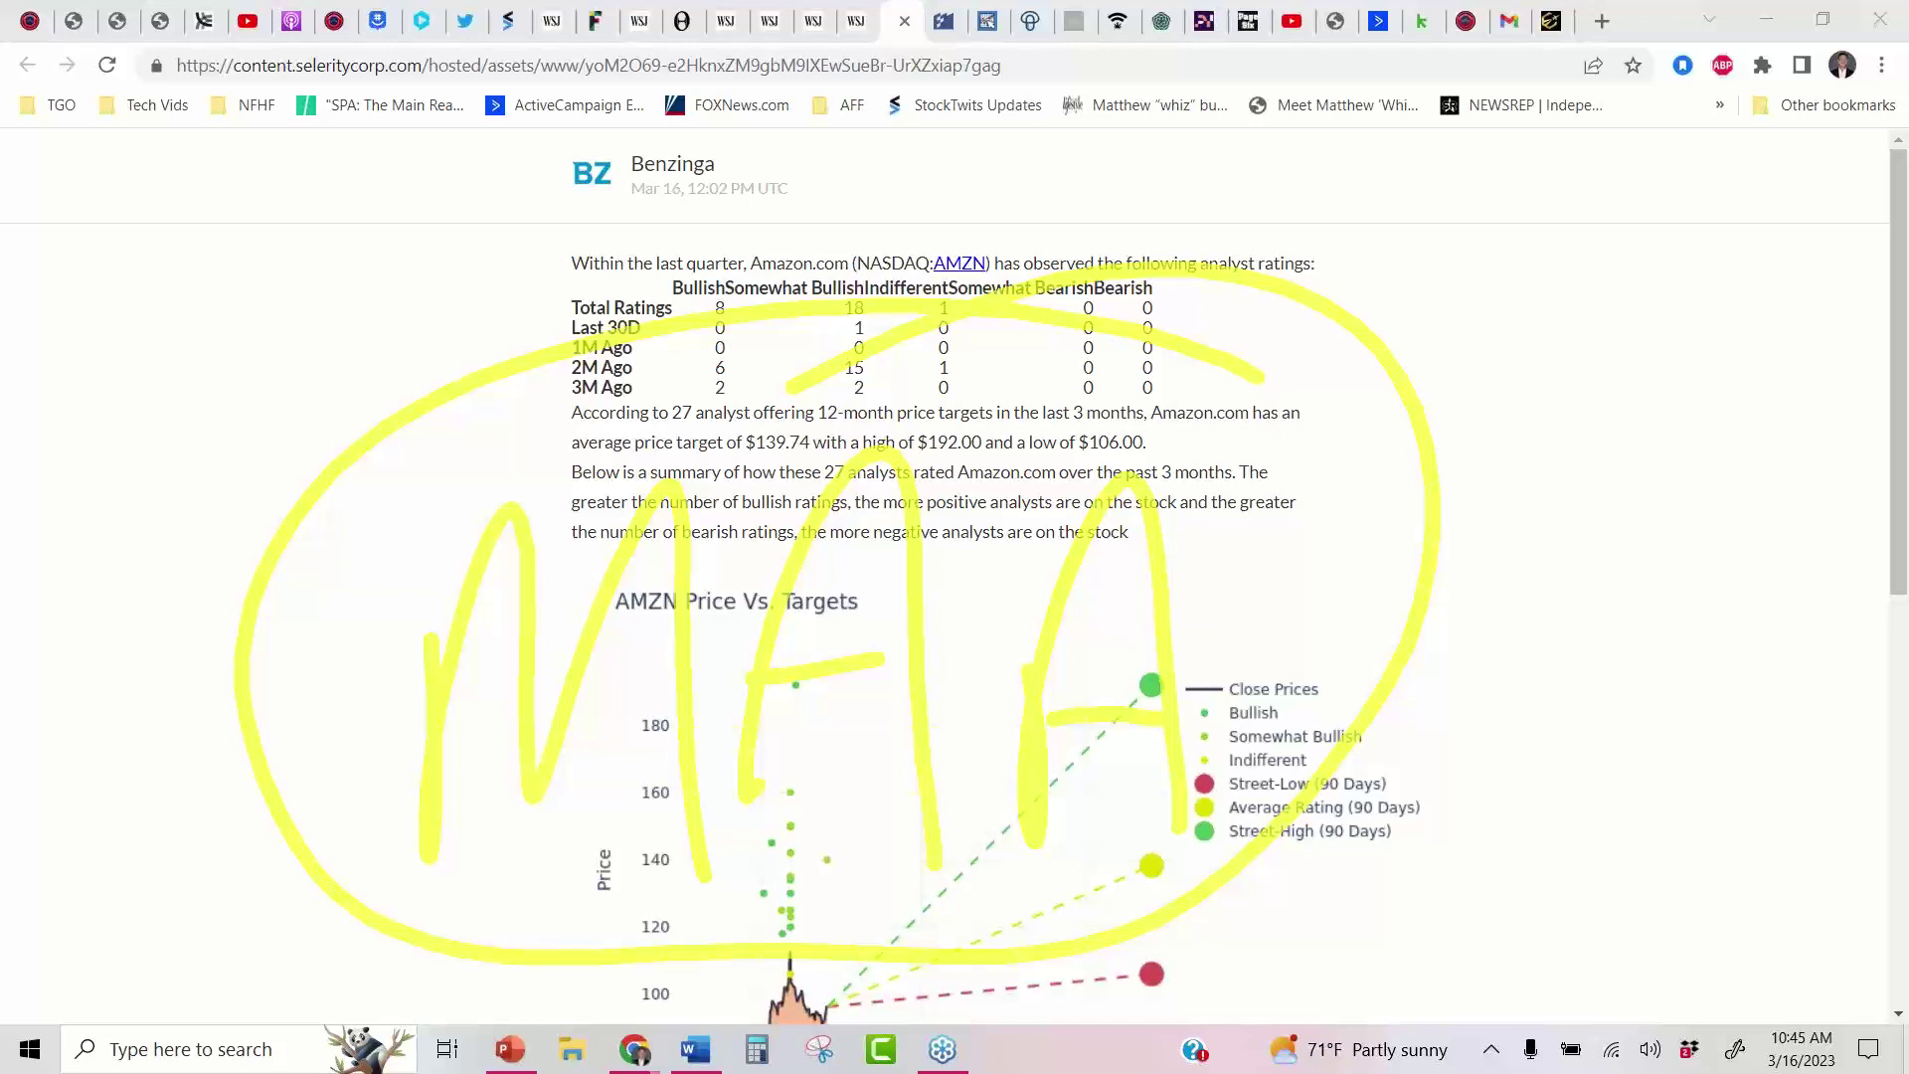
mouse_move(1178, 348)
mouse_down()
mouse_move(557, 925)
mouse_move(1292, 348)
mouse_move(407, 537)
mouse_up()
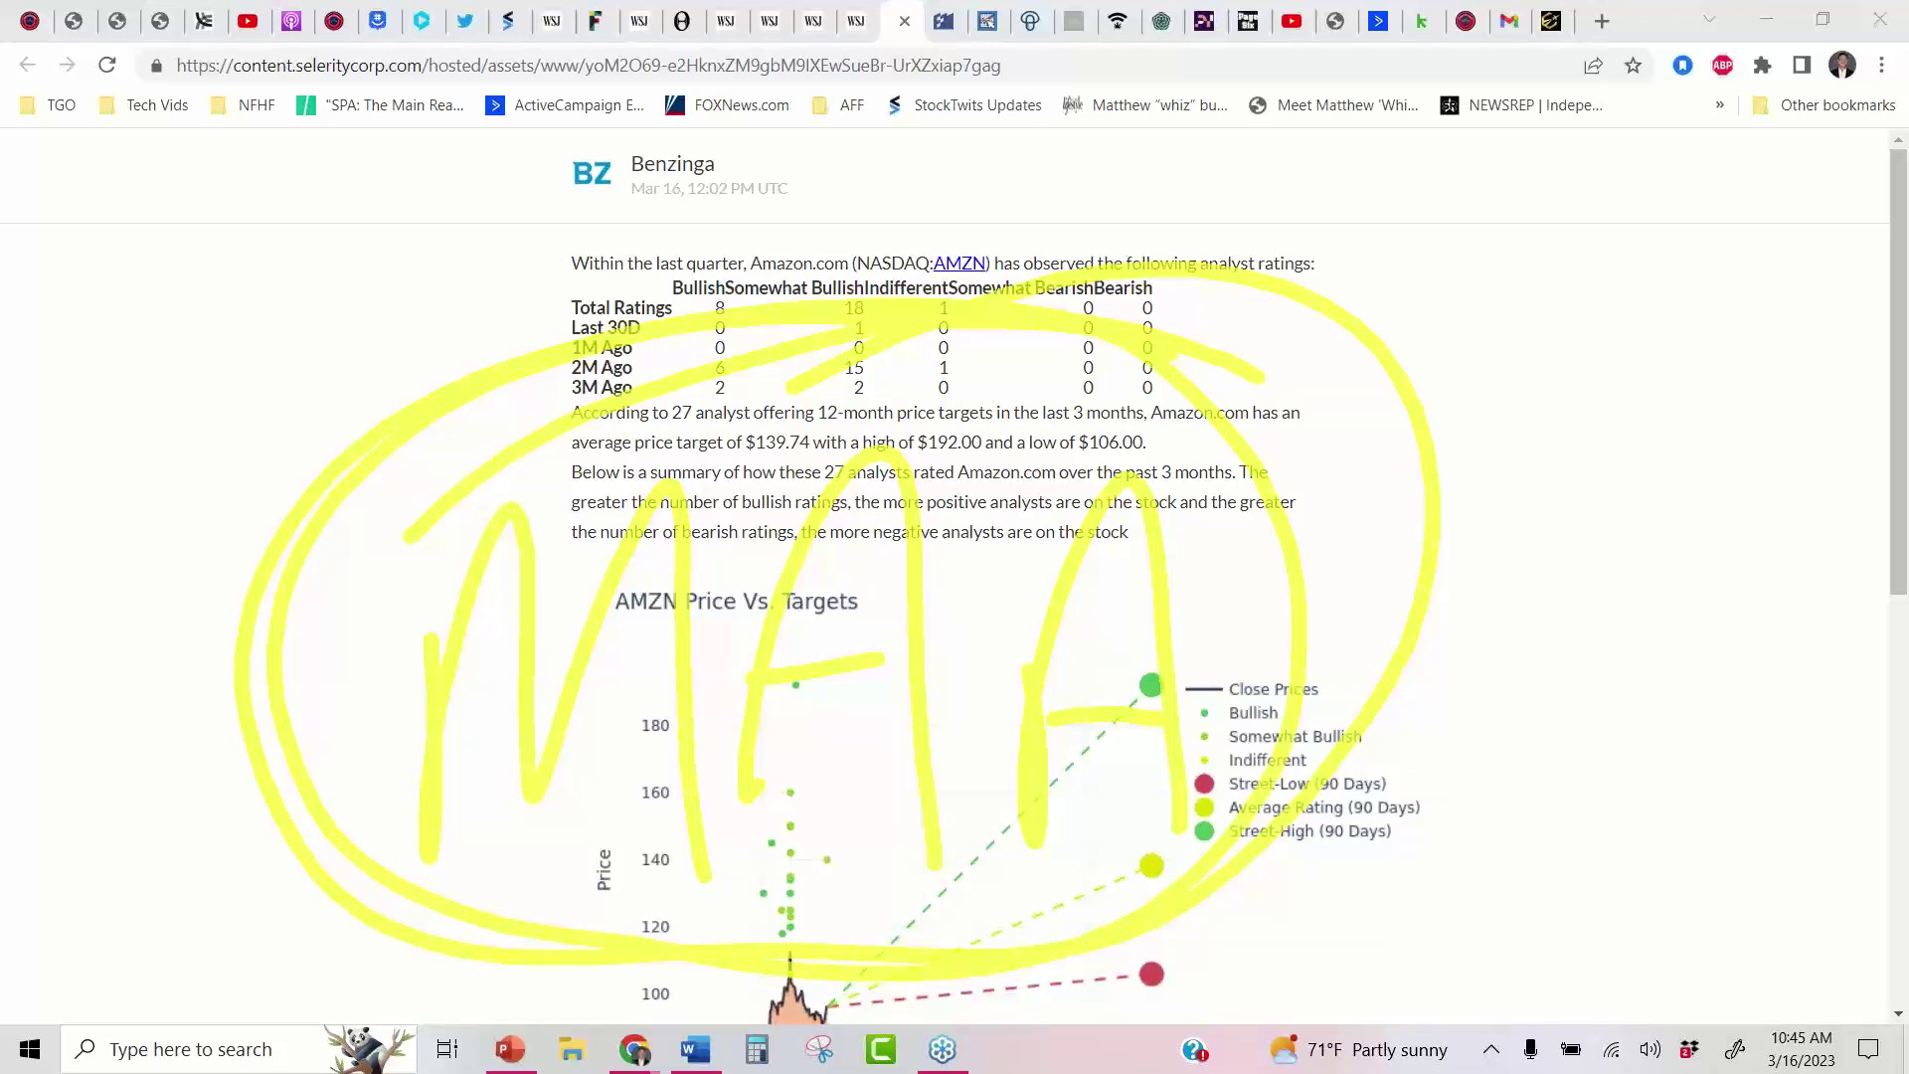
mouse_move(414, 863)
mouse_down()
mouse_move(794, 838)
mouse_move(1202, 851)
mouse_up()
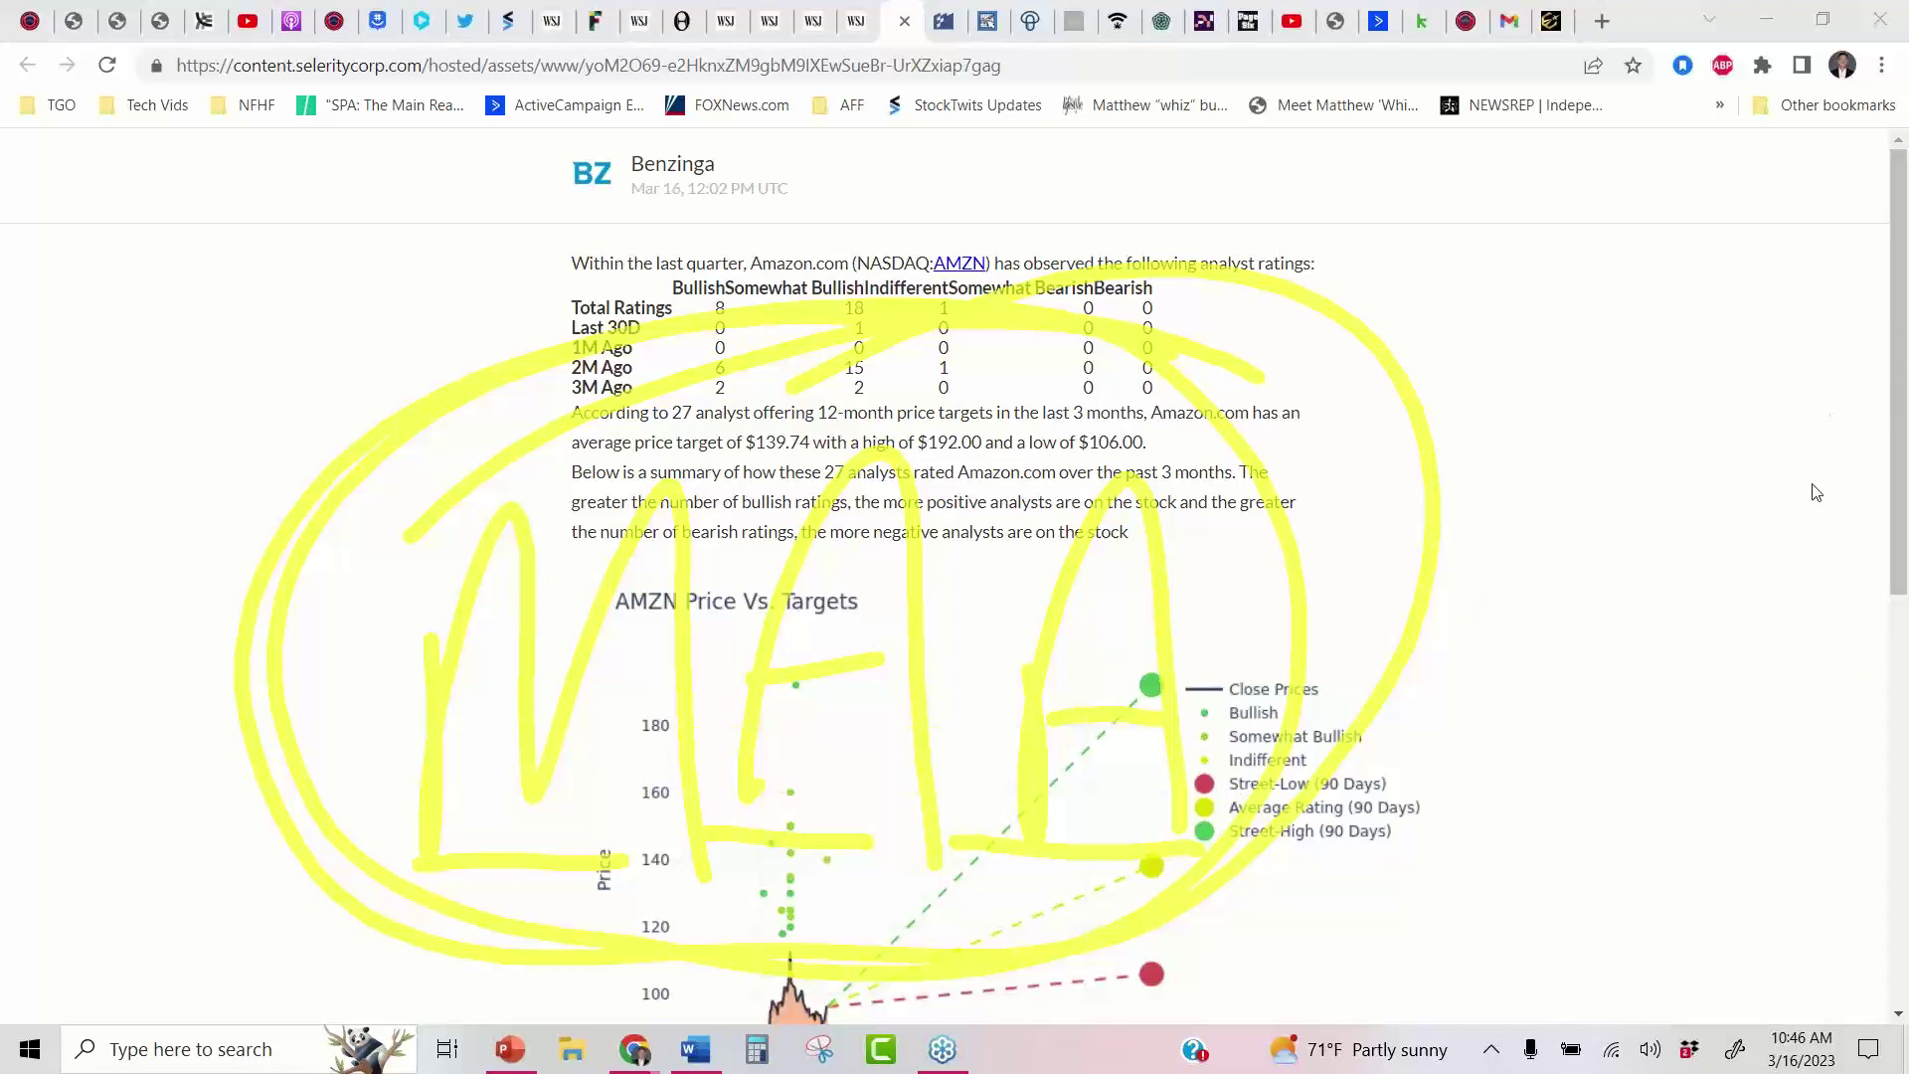
key(e)
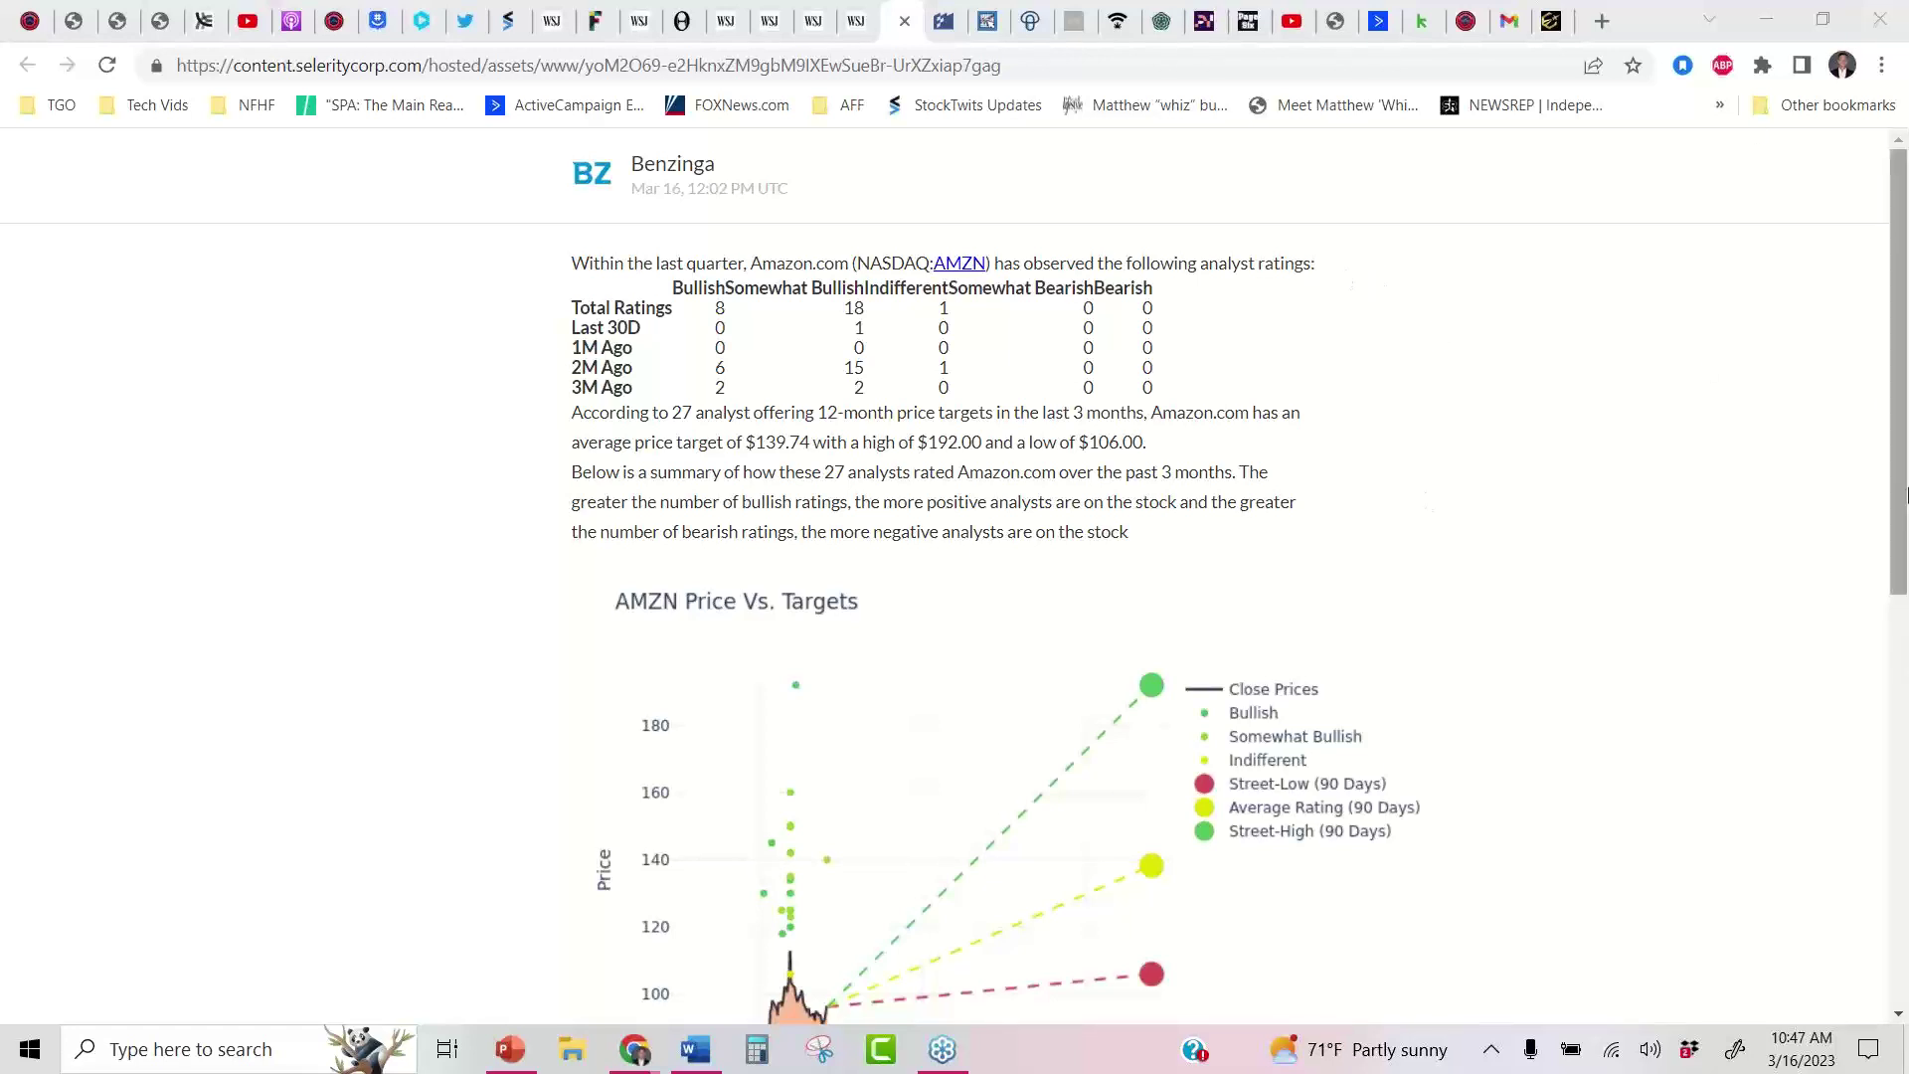
Show the Benzinga article down to its end and switch to the Power E*TRADE window with the SPX chart
drag(1904, 494, 1904, 901)
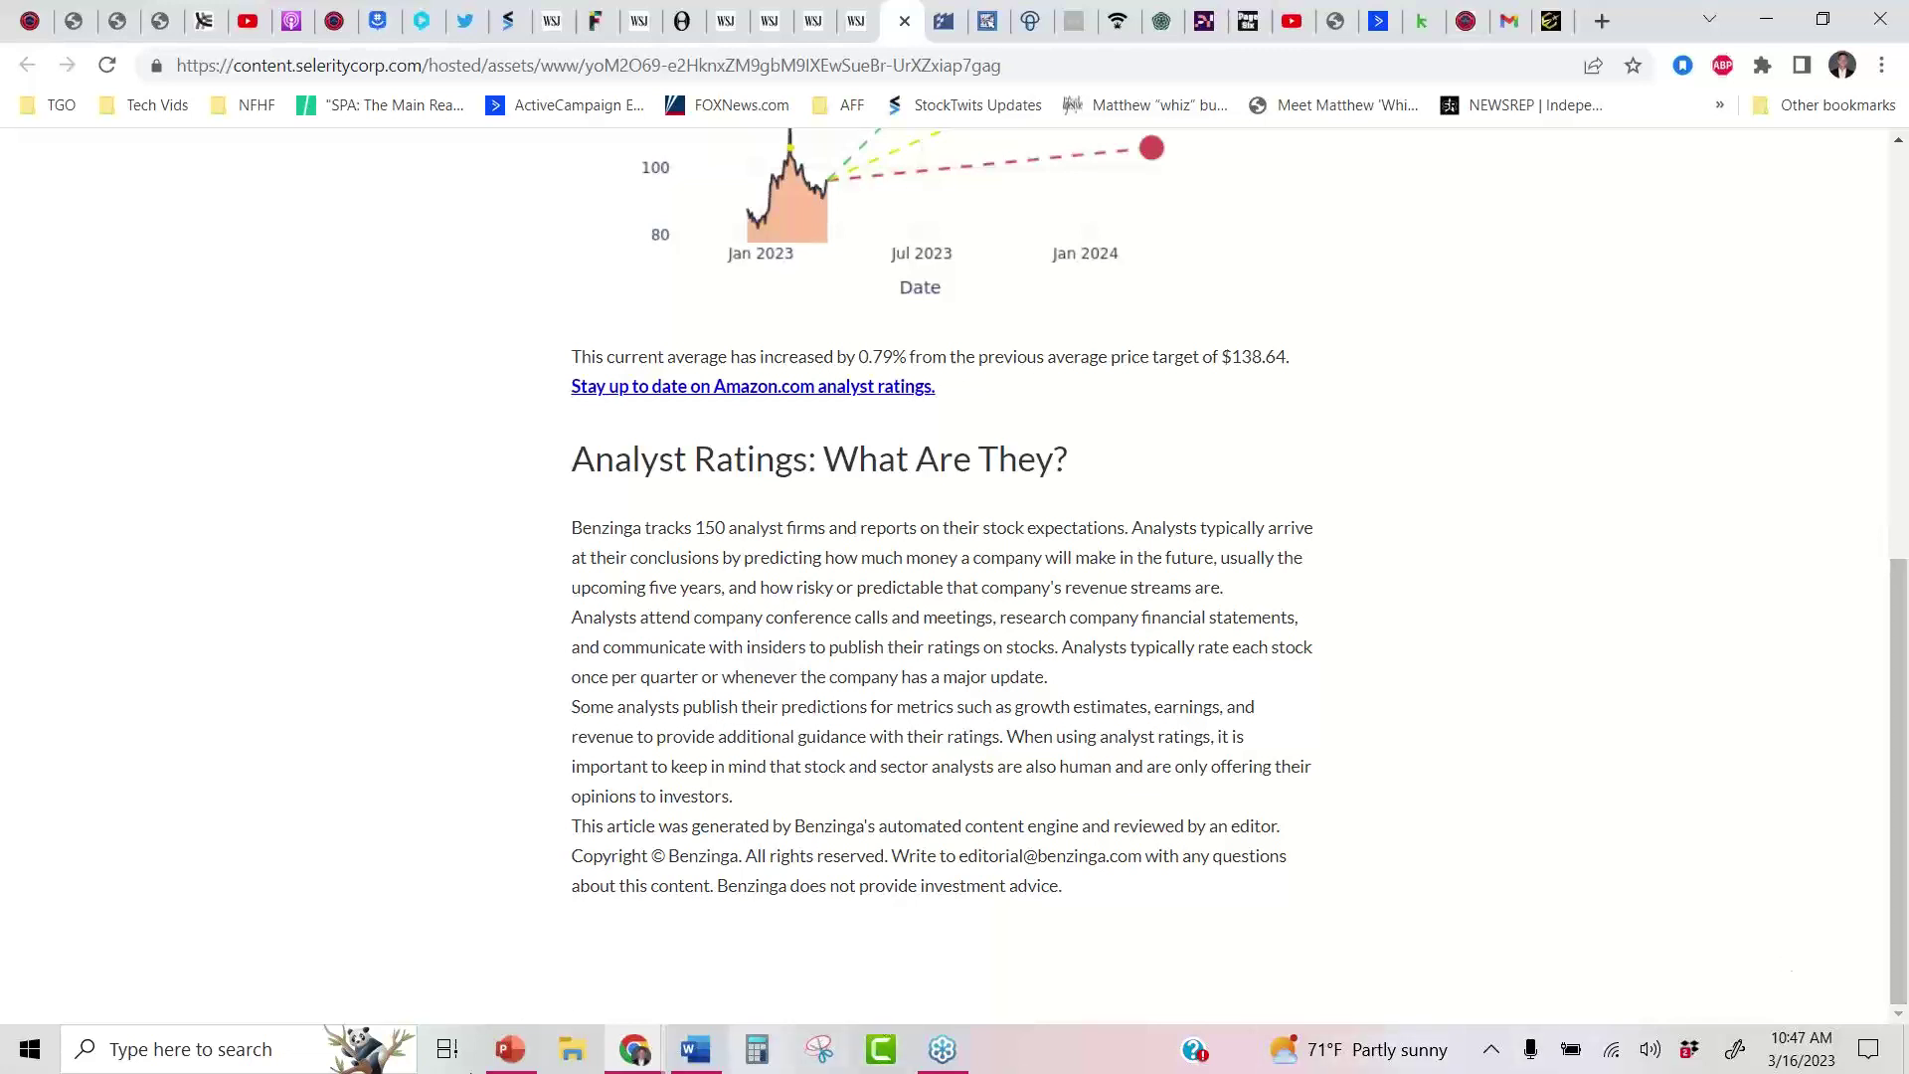
click(646, 1062)
click(726, 922)
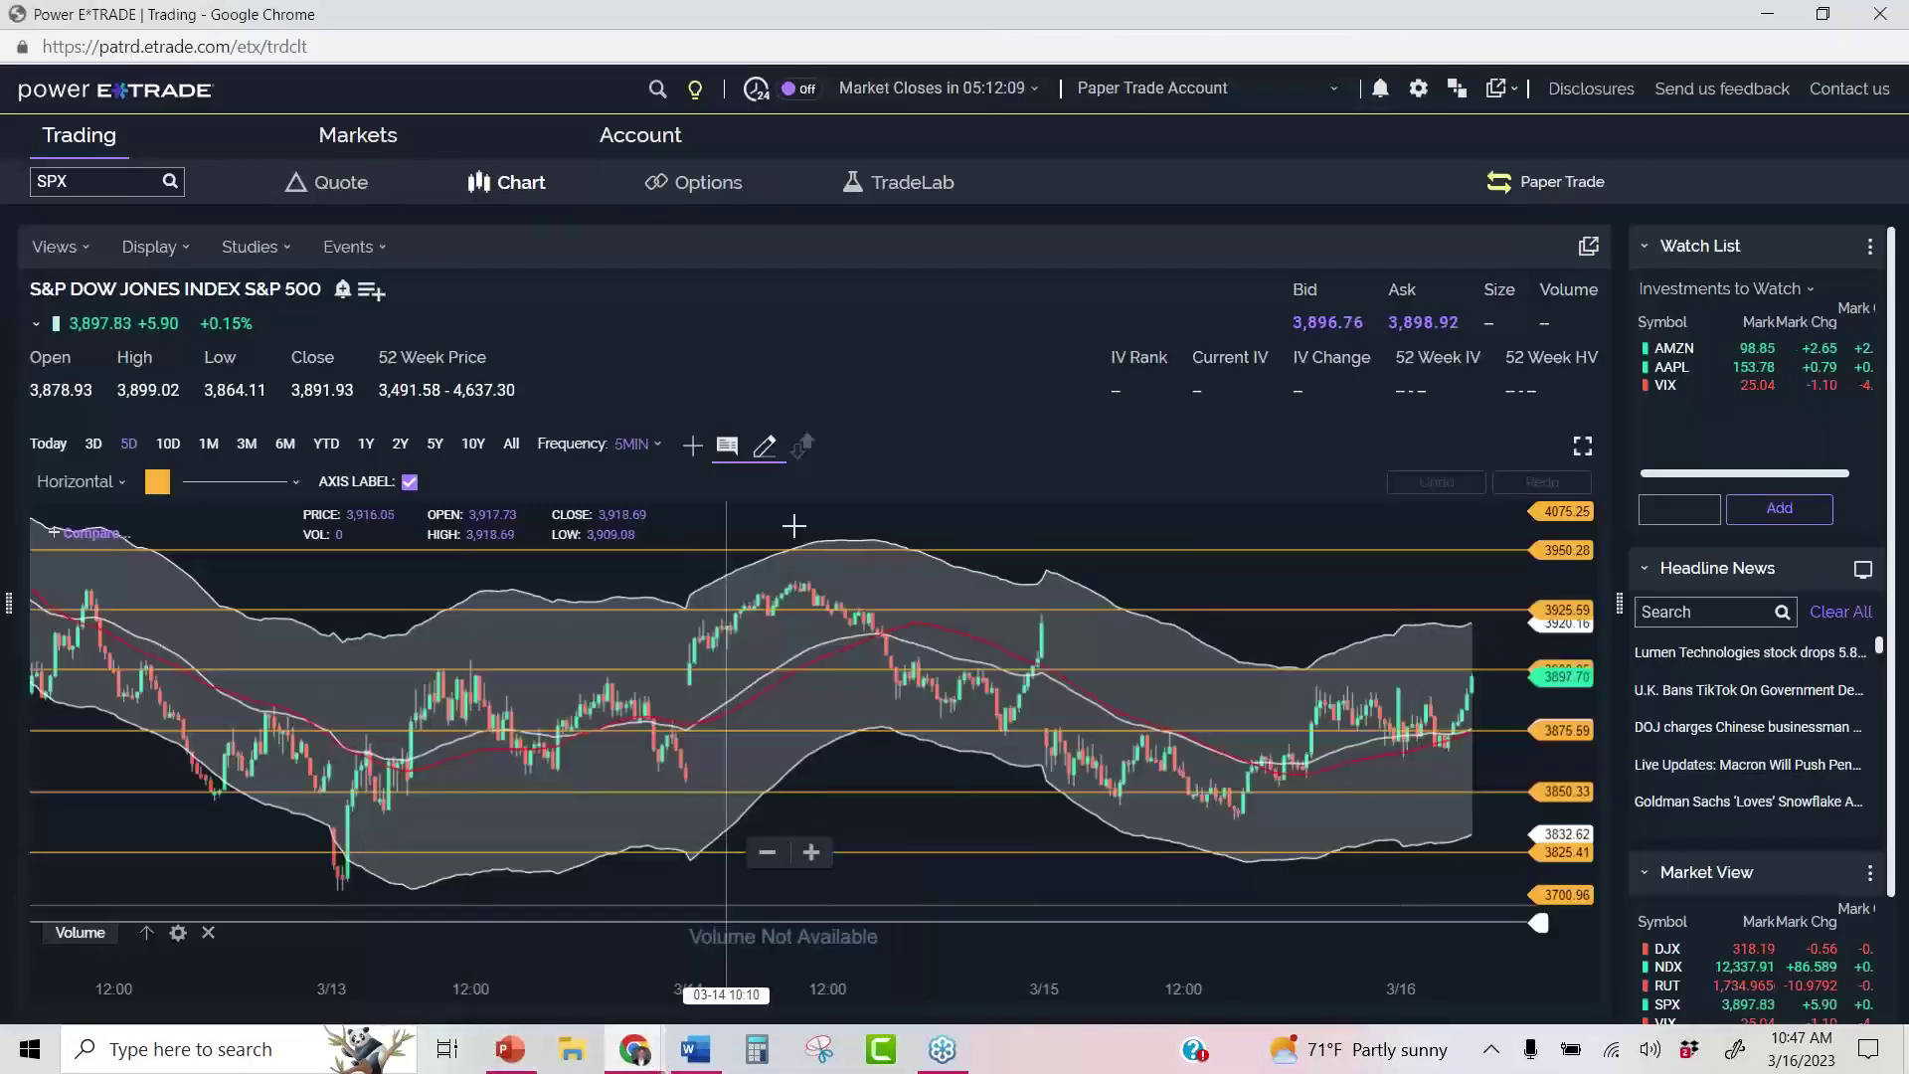
Show the paper trade account's performance and positions, highlighting AMZN's month-to-date gain and the YTD Net Gain of the Jan25 80/100 Custom Spread
click(106, 182)
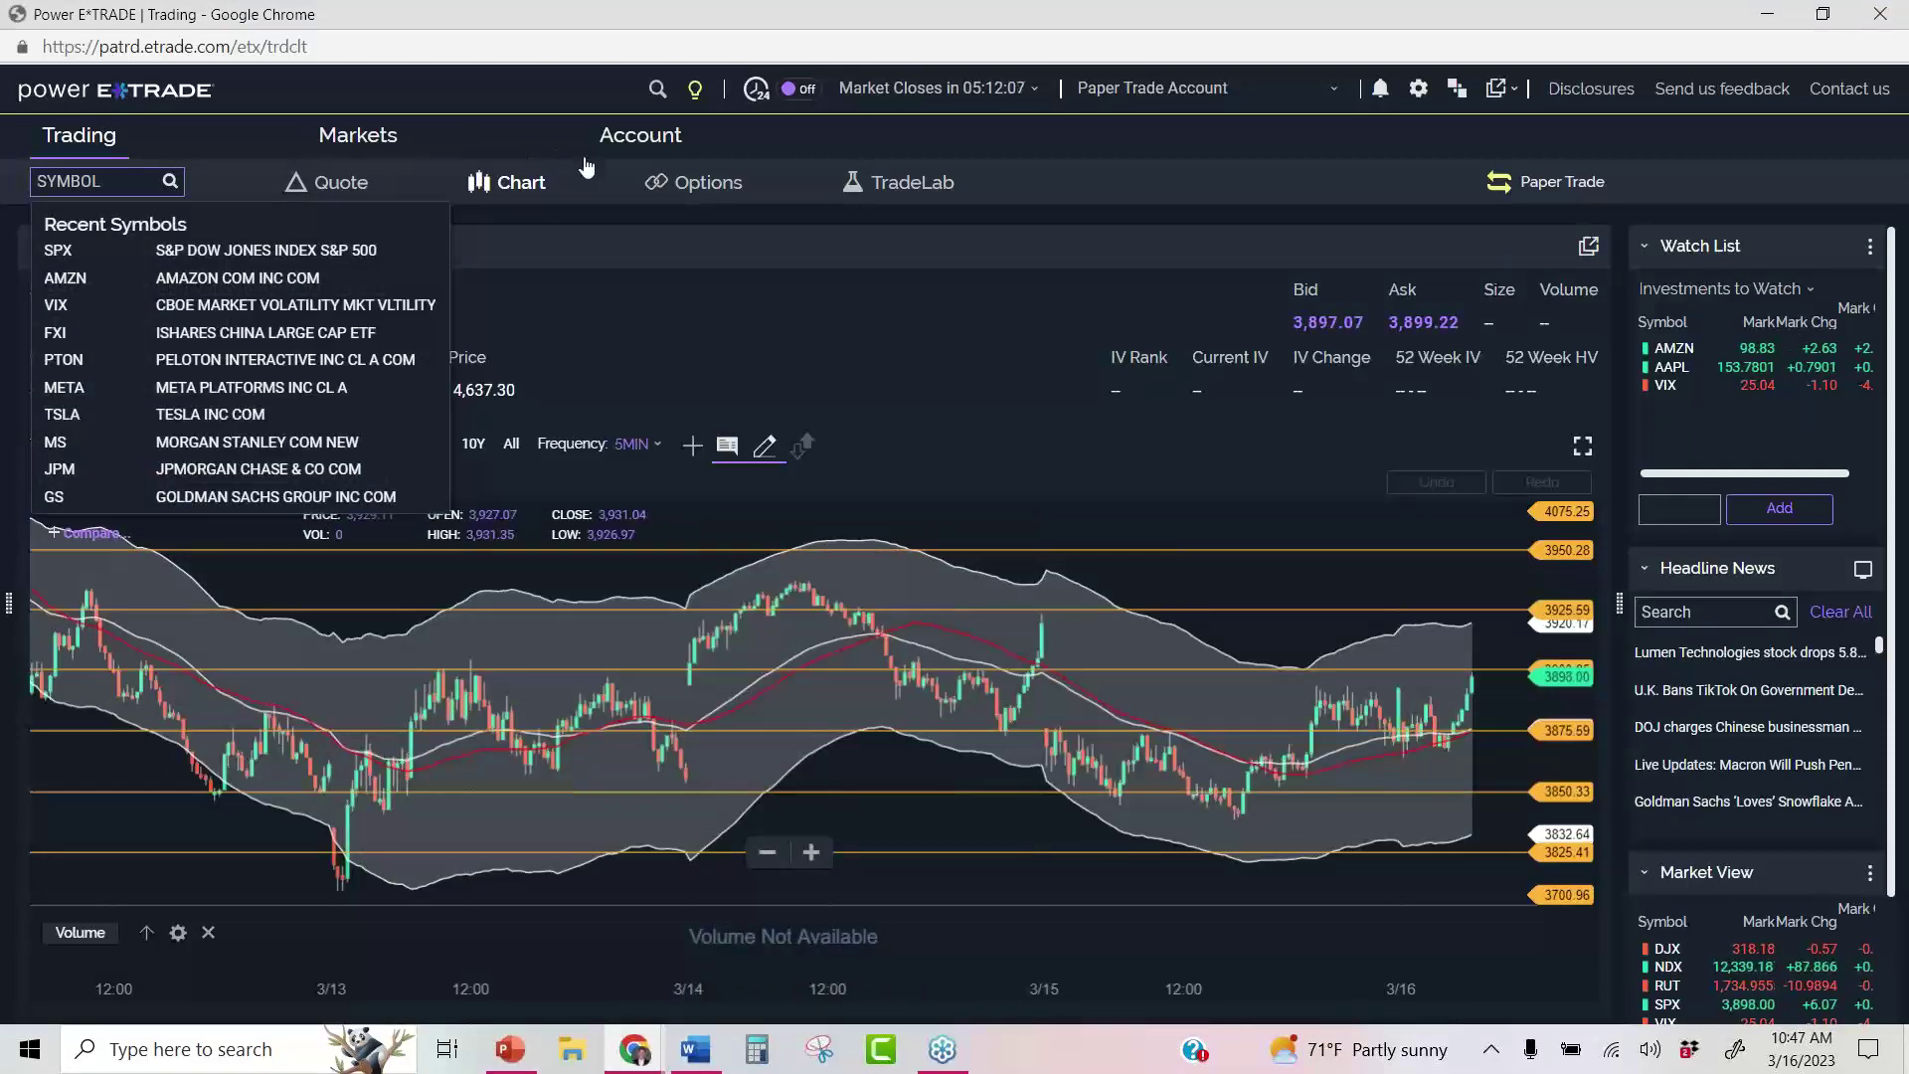
click(639, 137)
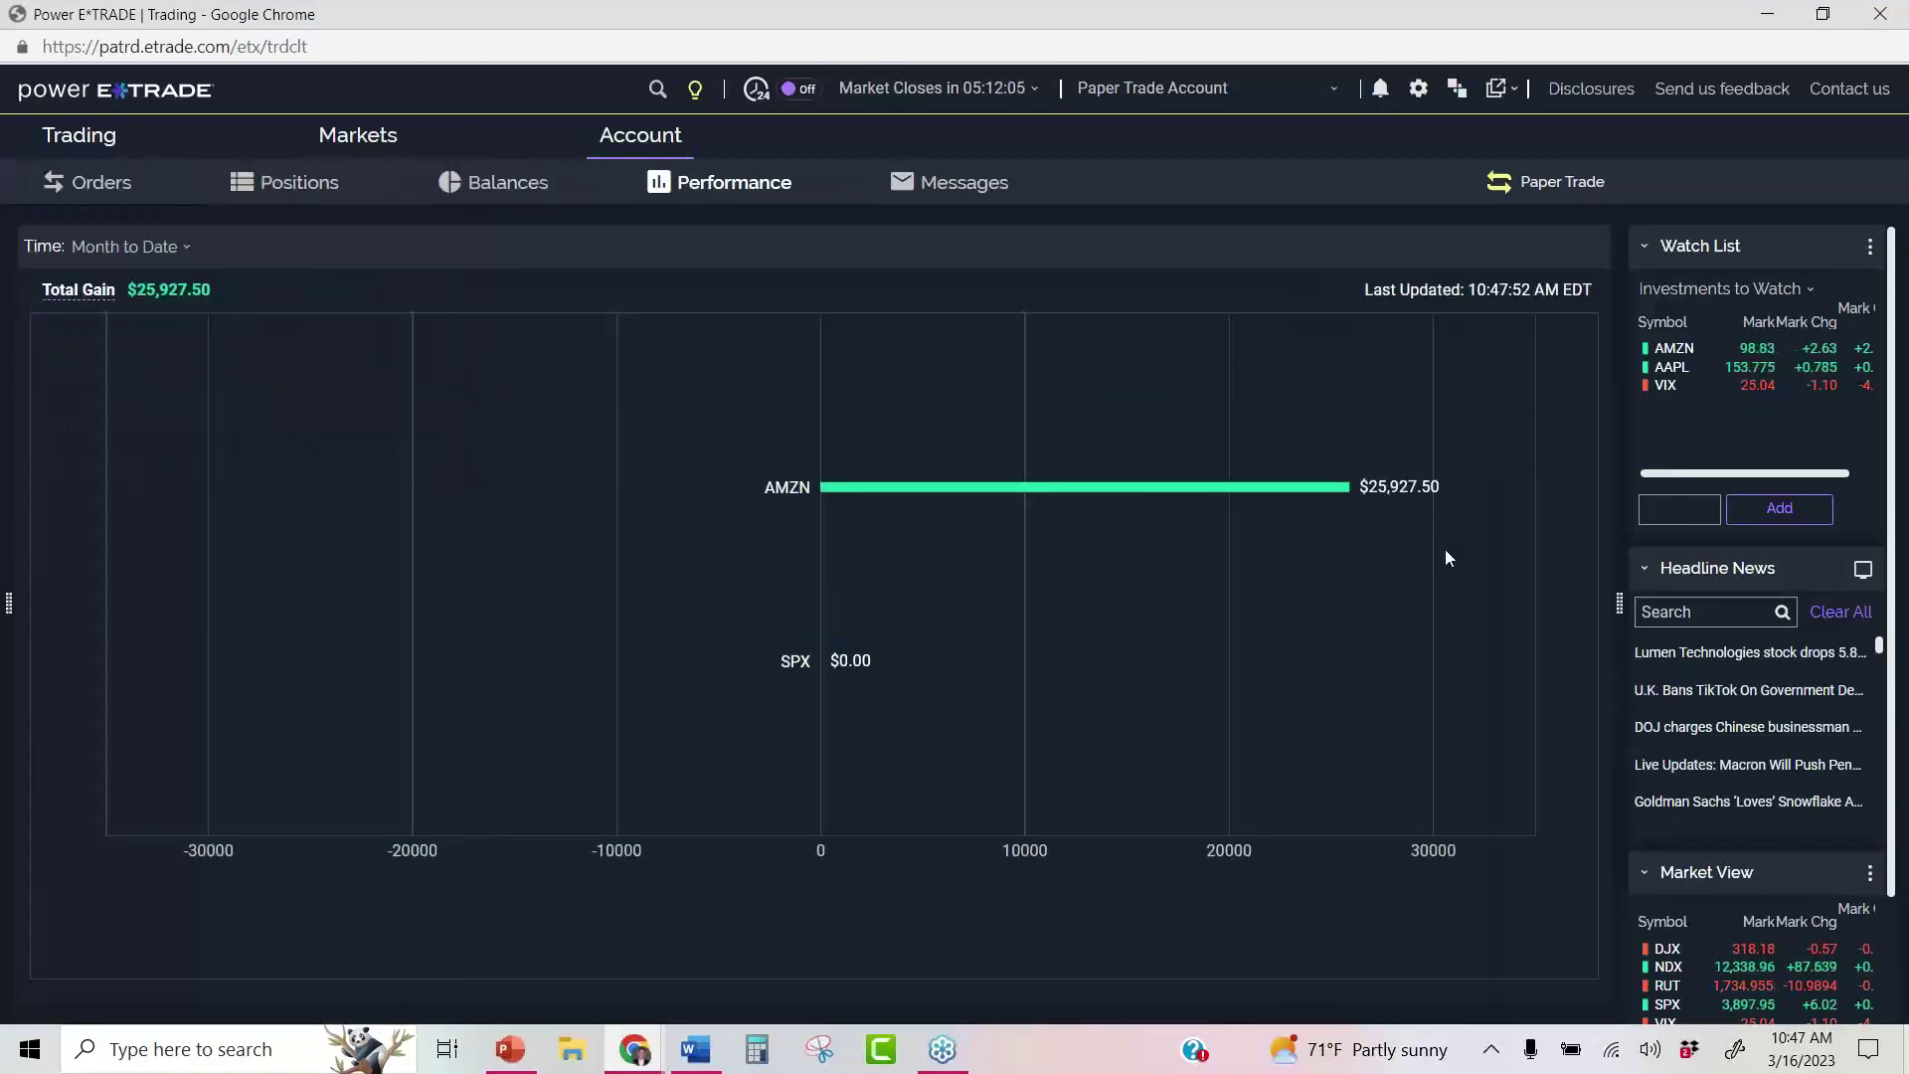
drag(1356, 489, 1470, 498)
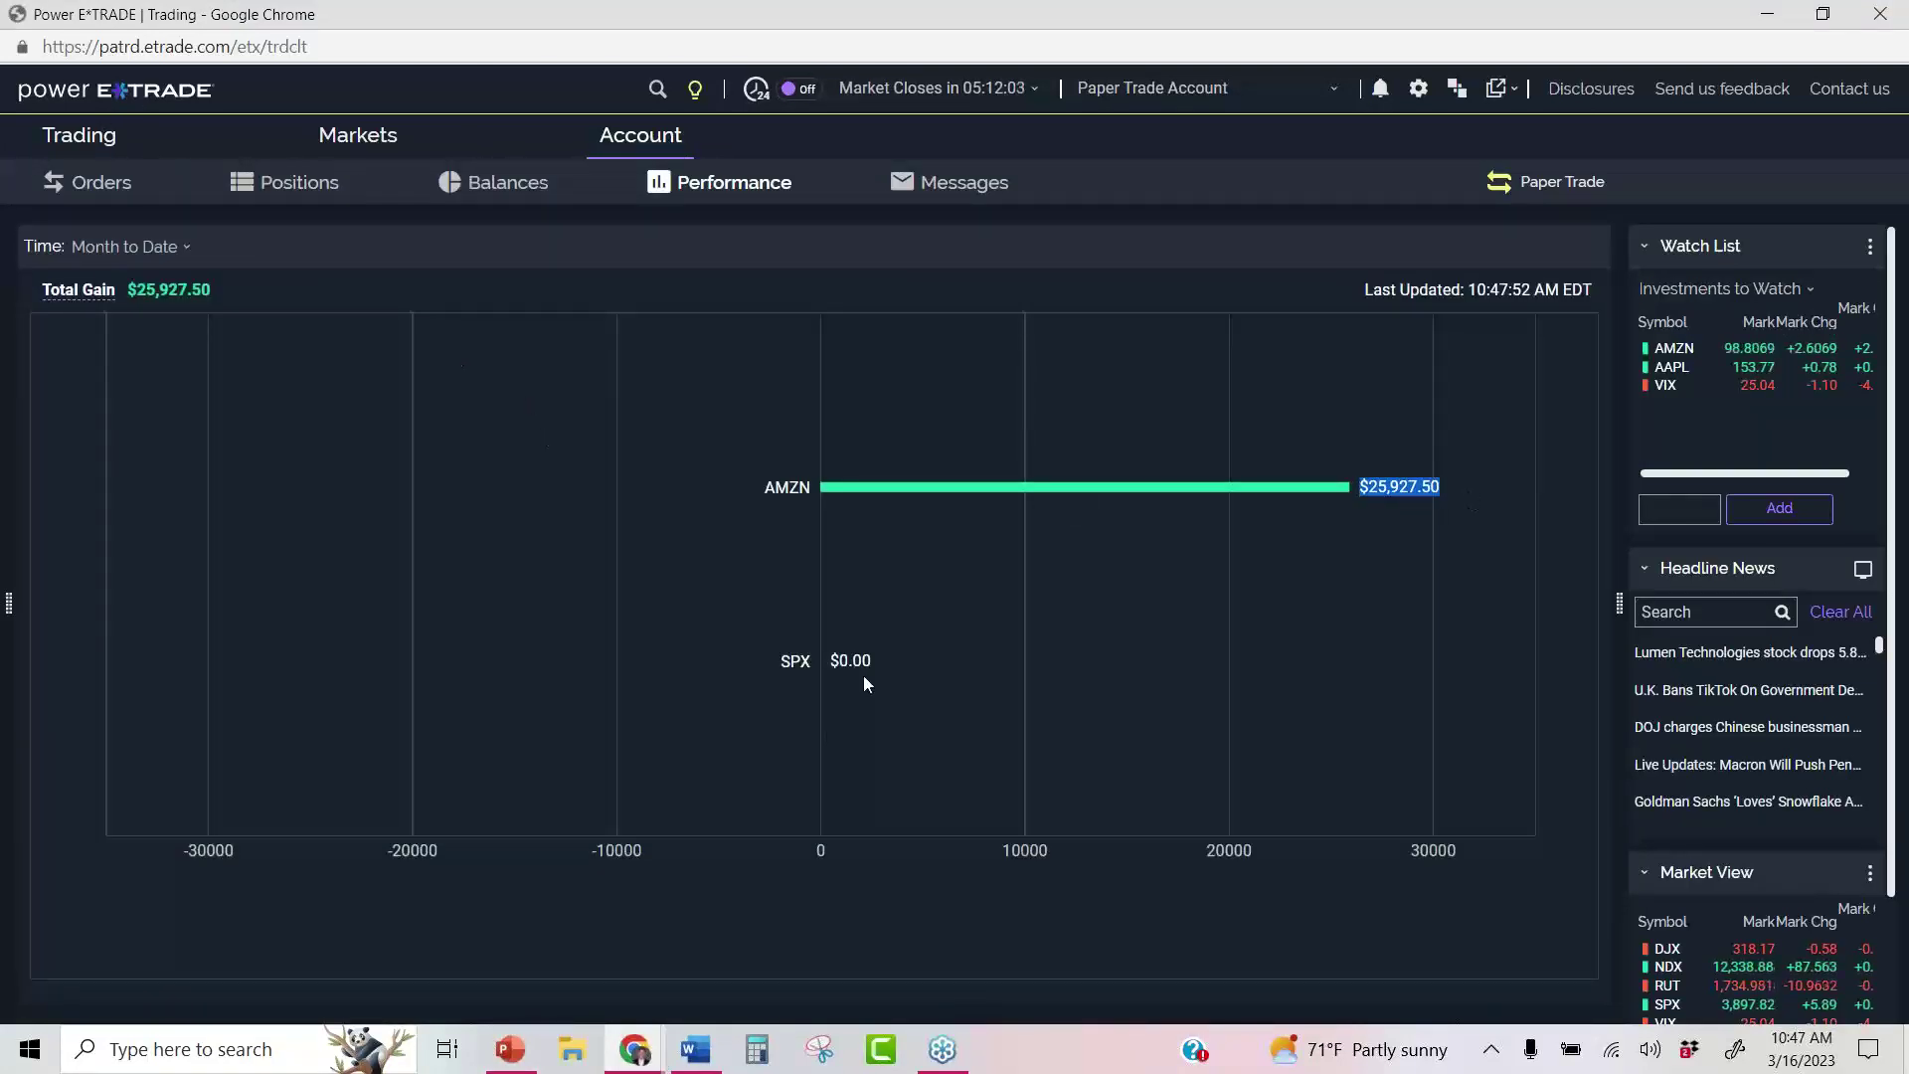
click(304, 203)
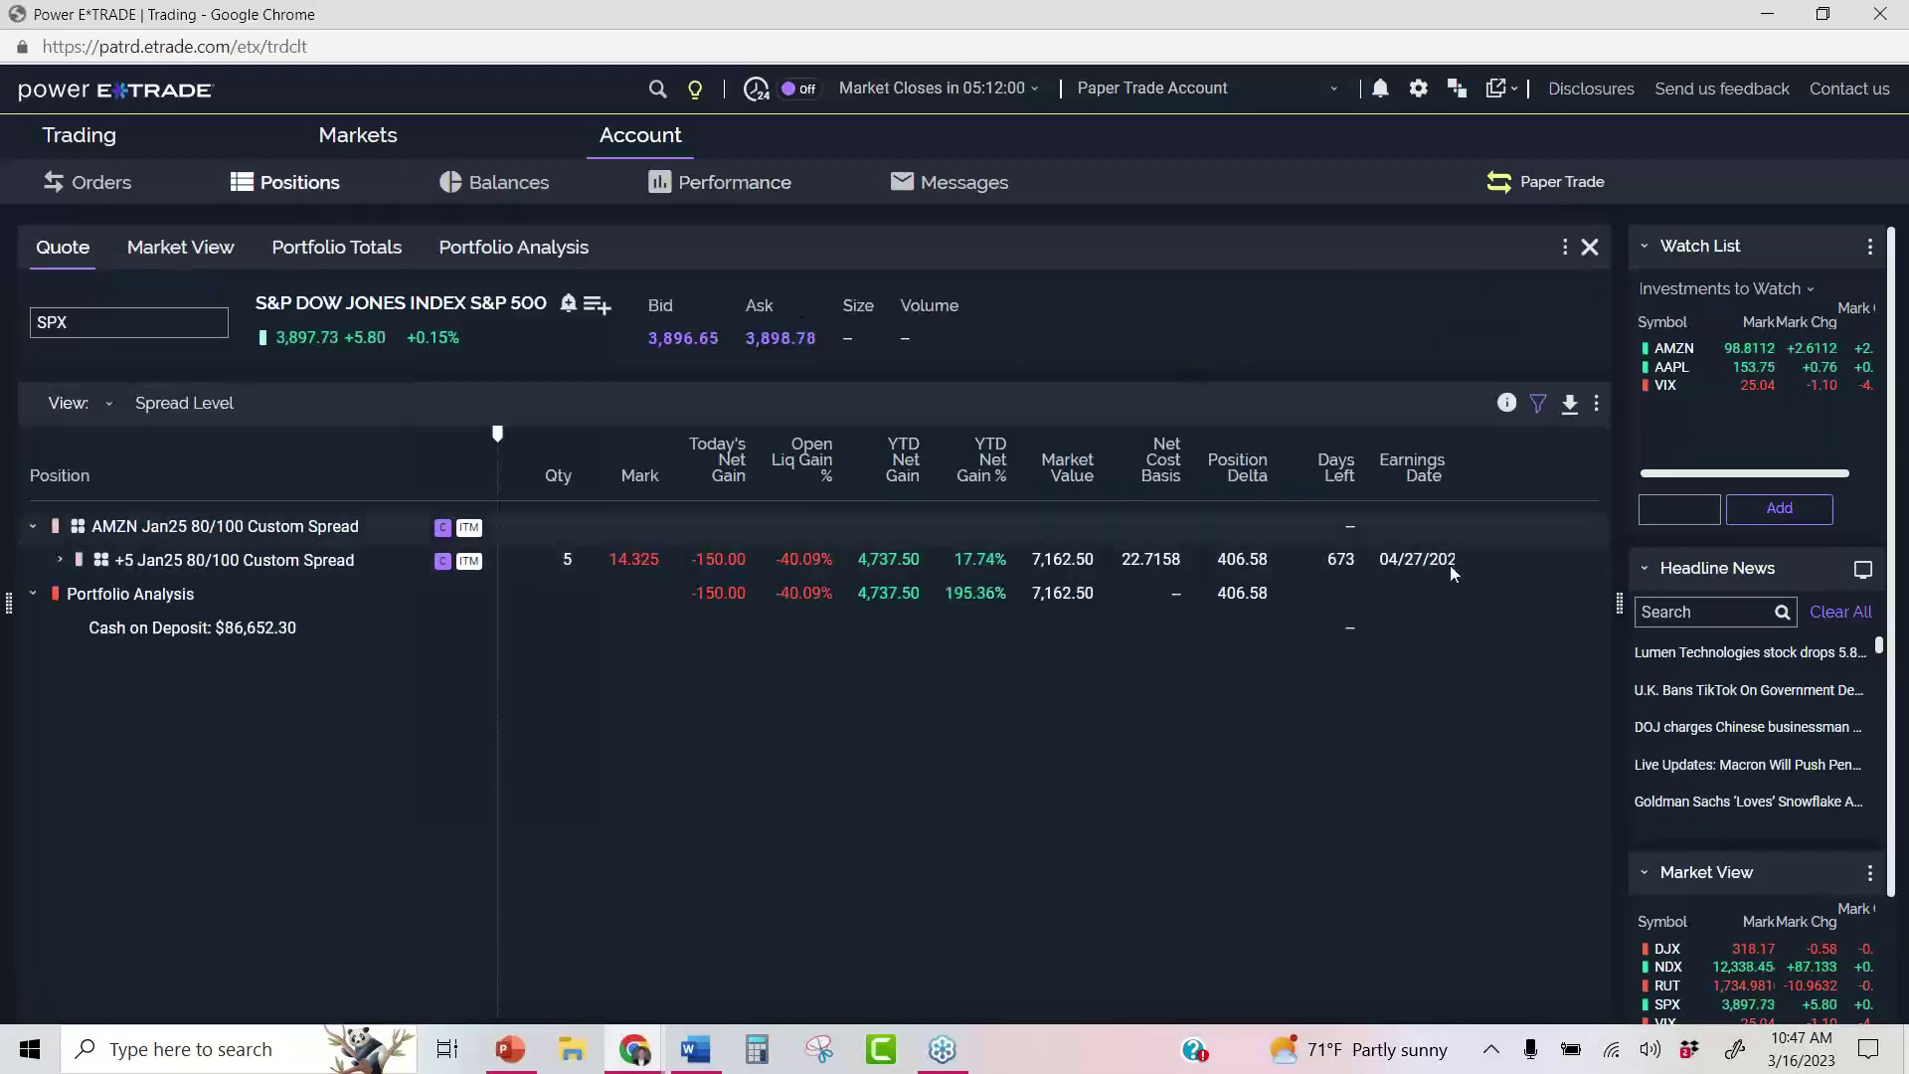
double_click(865, 561)
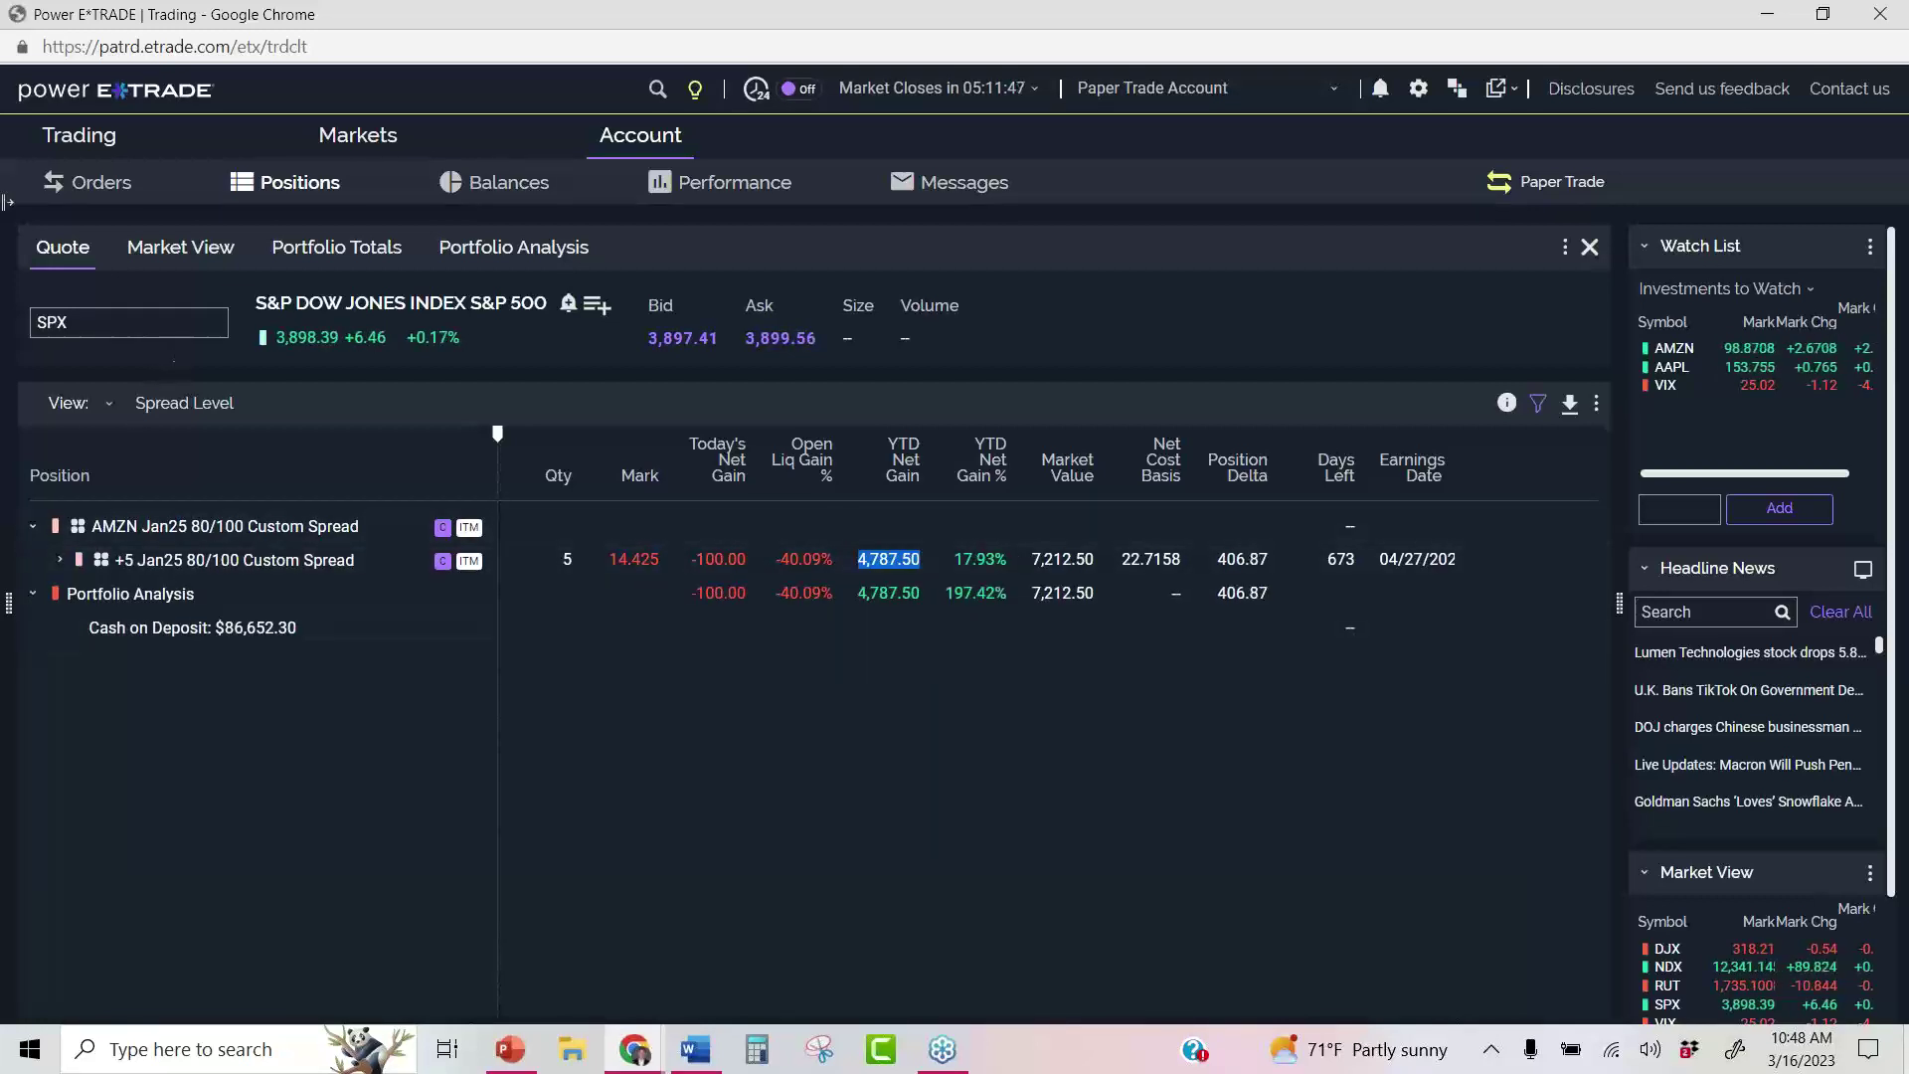
Show the SPX chart over 10 years and trace its 2014 to 2020 uptrend with several yellow freehand strokes
click(83, 149)
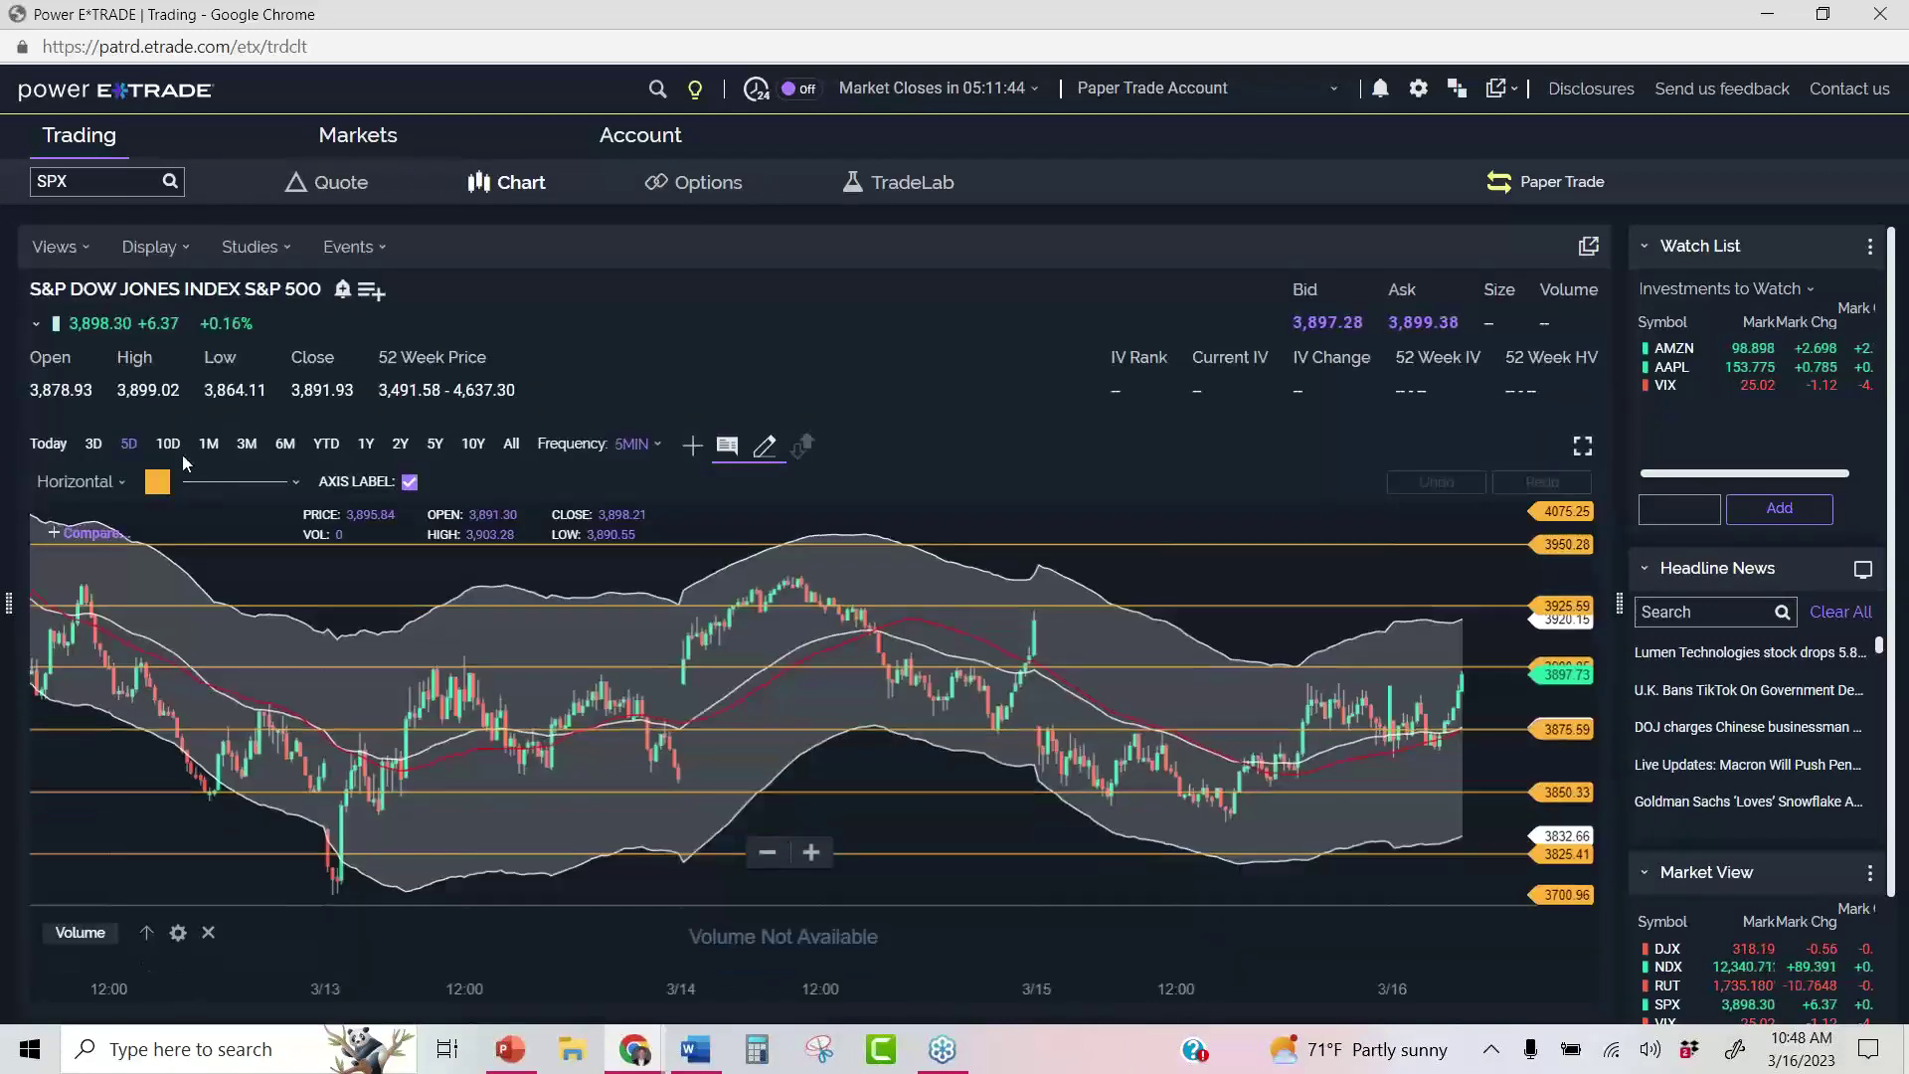
click(469, 448)
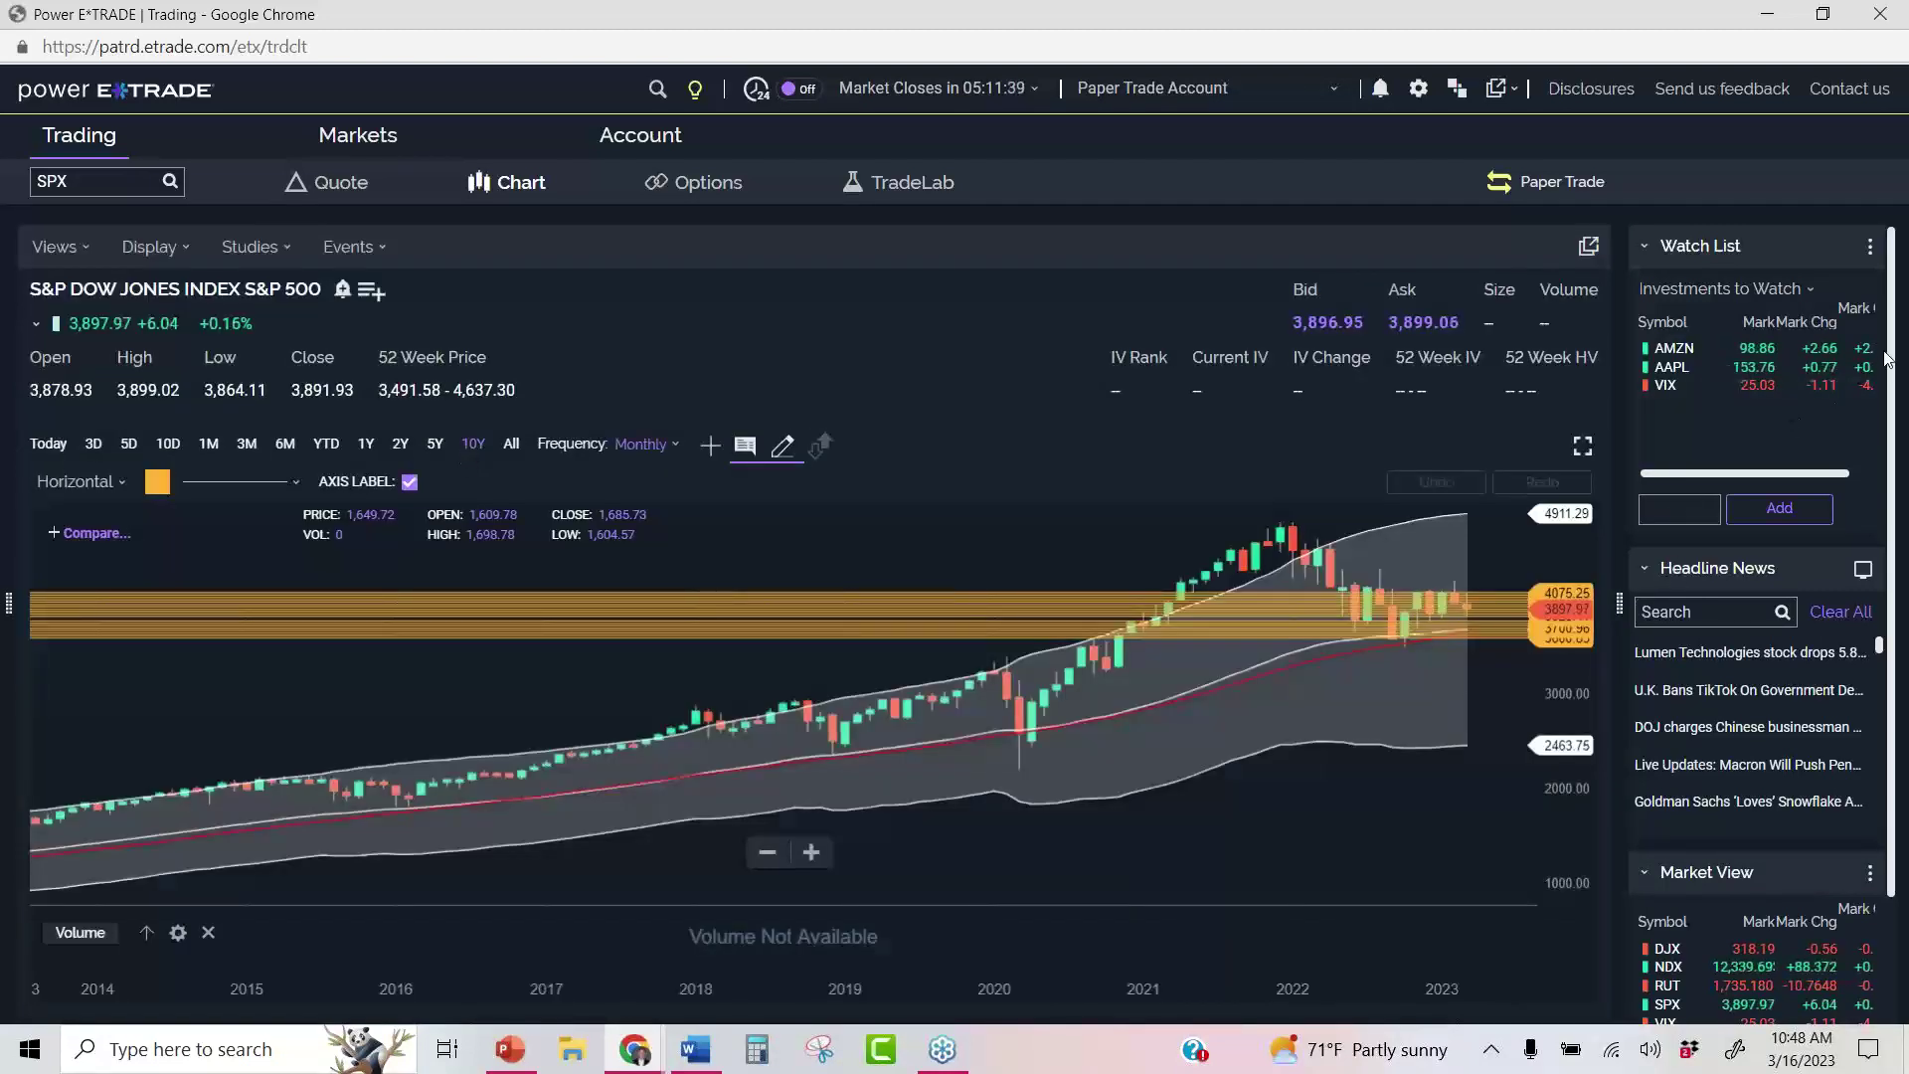
drag(1830, 393, 1680, 390)
drag(66, 827, 676, 734)
drag(784, 710, 1089, 651)
drag(75, 786, 1005, 651)
mouse_move(57, 833)
mouse_down()
mouse_move(676, 738)
mouse_move(1041, 706)
mouse_up()
drag(34, 840, 1119, 708)
Draw three yellow strokes down toward the uptrend, bracket 2020 to 2023 with vertical lines around a zigzag, and clear all markings
drag(164, 278, 399, 673)
drag(532, 196, 688, 621)
click(890, 256)
drag(891, 392, 902, 639)
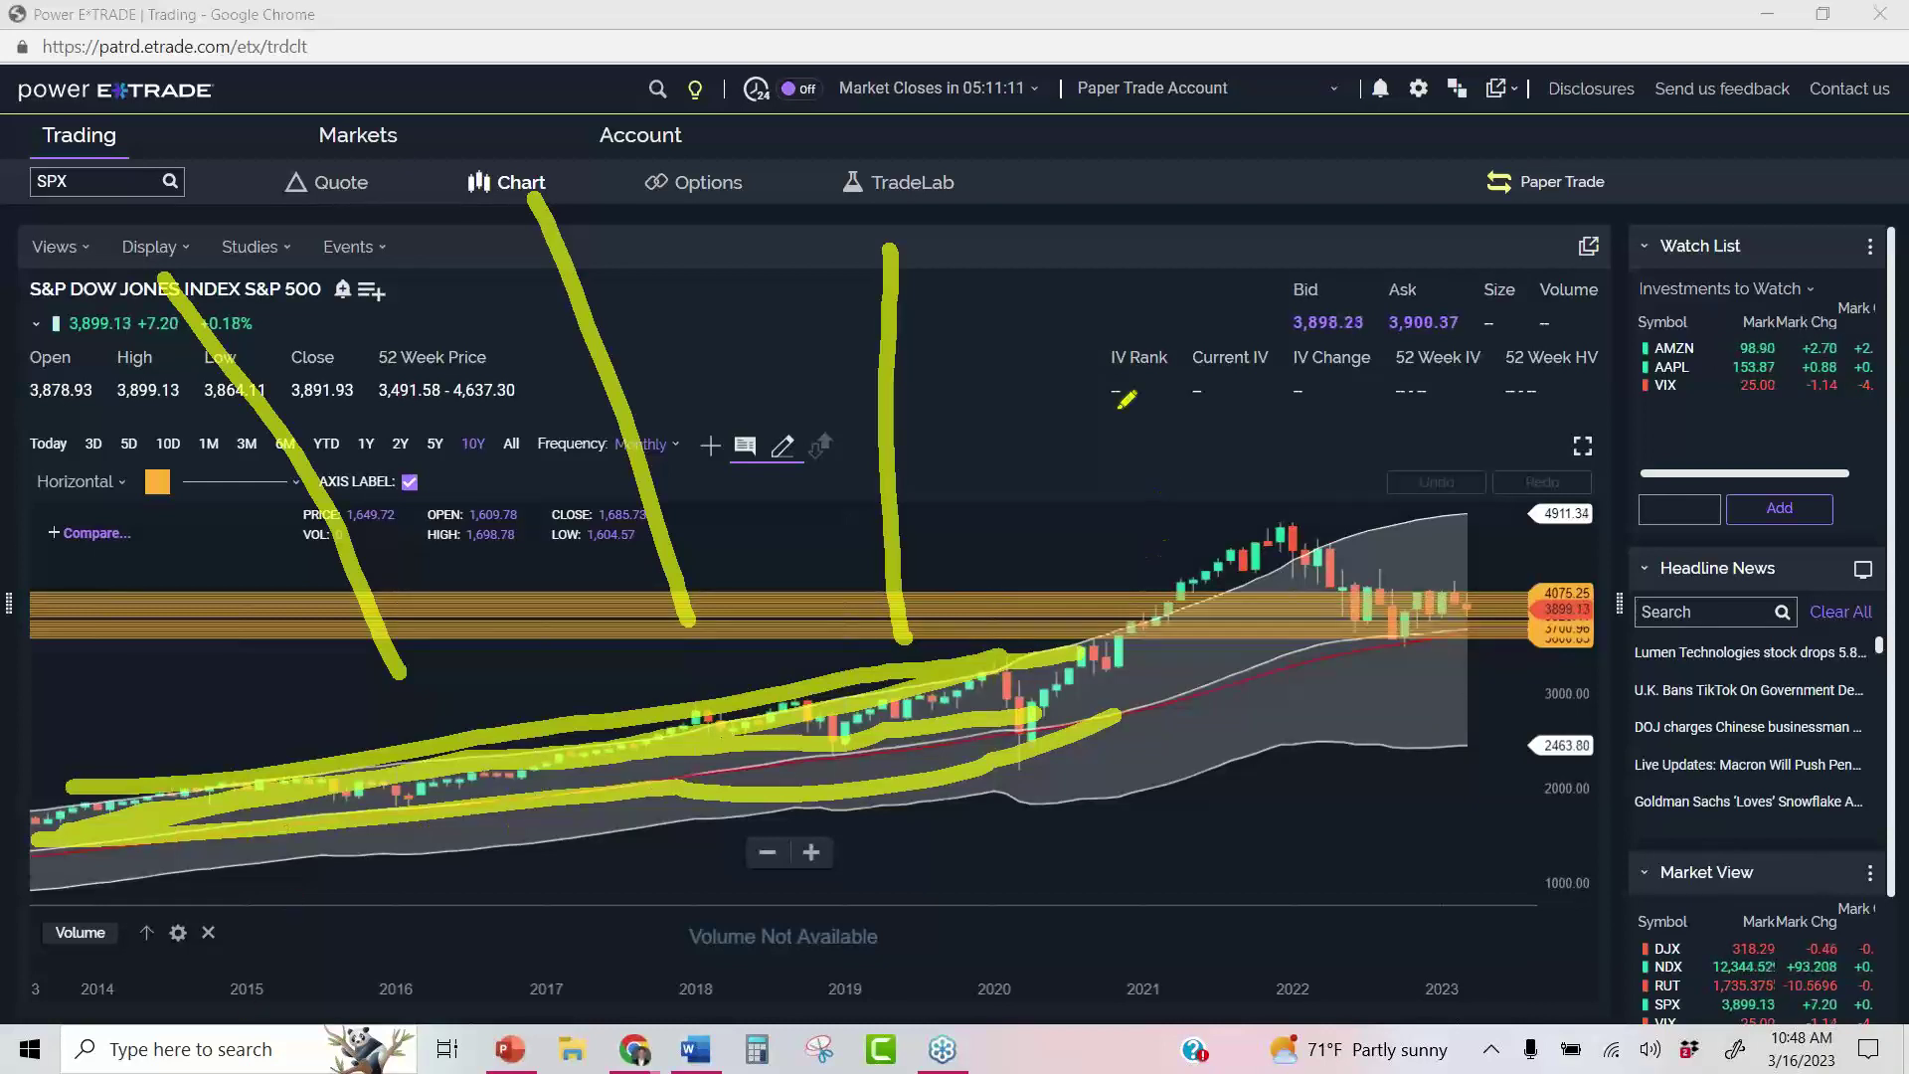
drag(1066, 324, 1076, 807)
drag(1507, 354, 1511, 843)
mouse_move(1102, 664)
mouse_down()
mouse_move(1201, 686)
mouse_move(1401, 512)
mouse_move(1417, 628)
mouse_up()
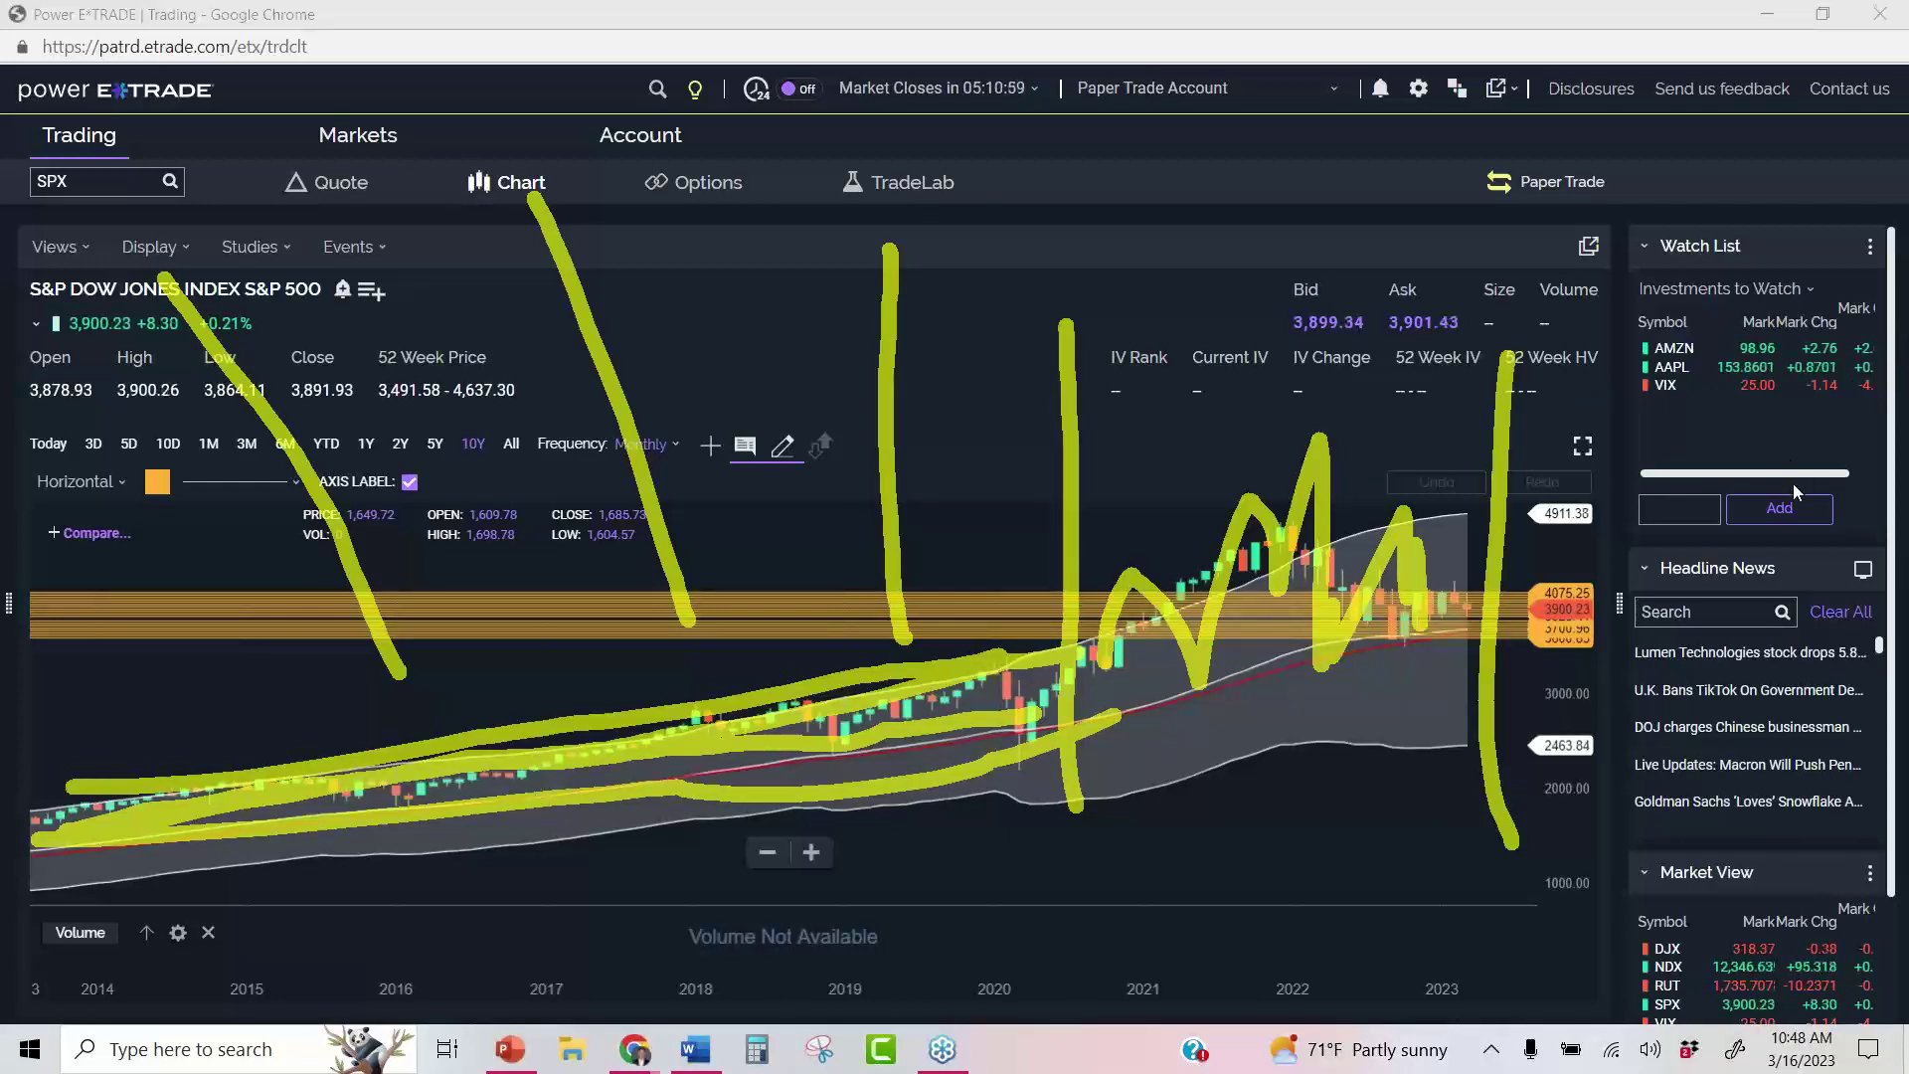
key(e)
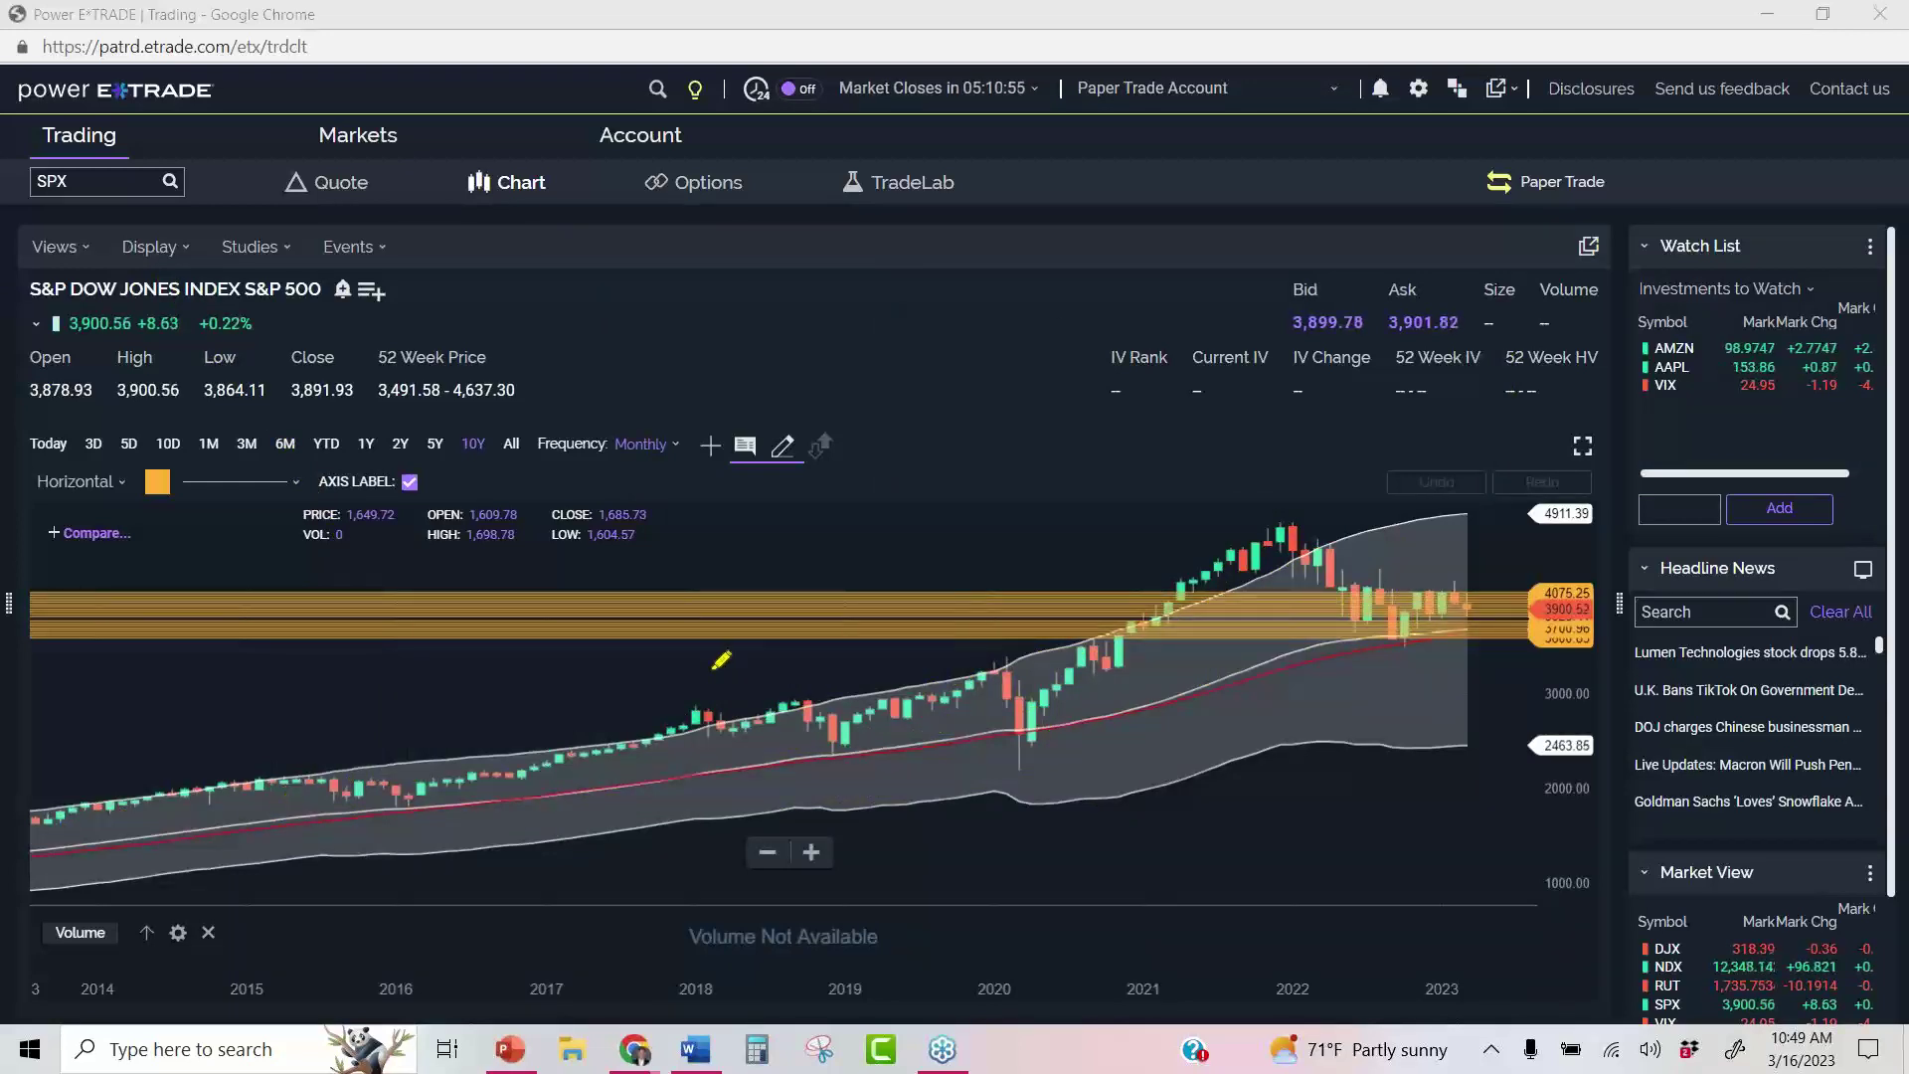
Trace the 2014 to 2020 rise in yellow, draw a downward arrow from the 2022 peak, and clear the markings
drag(55, 807, 1049, 660)
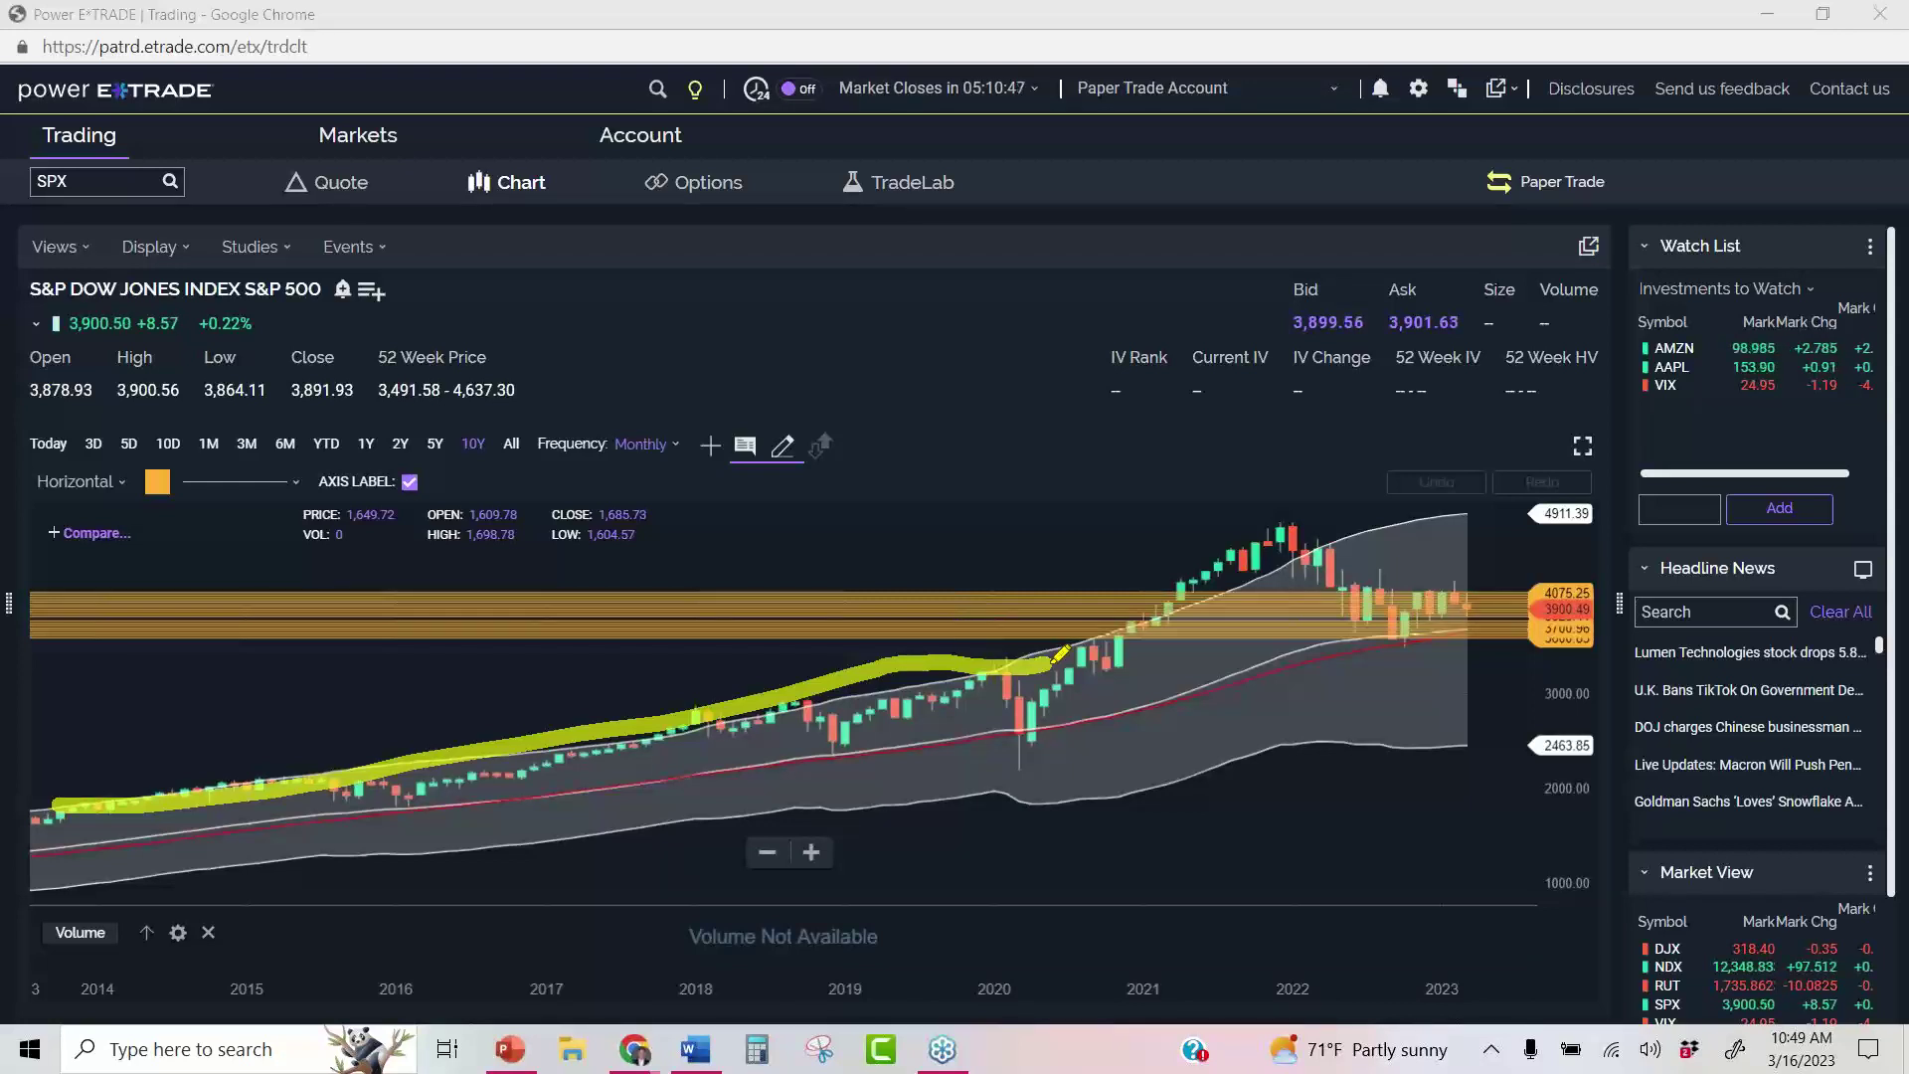
mouse_move(1304, 537)
mouse_down()
mouse_move(1603, 817)
mouse_move(1542, 793)
mouse_up()
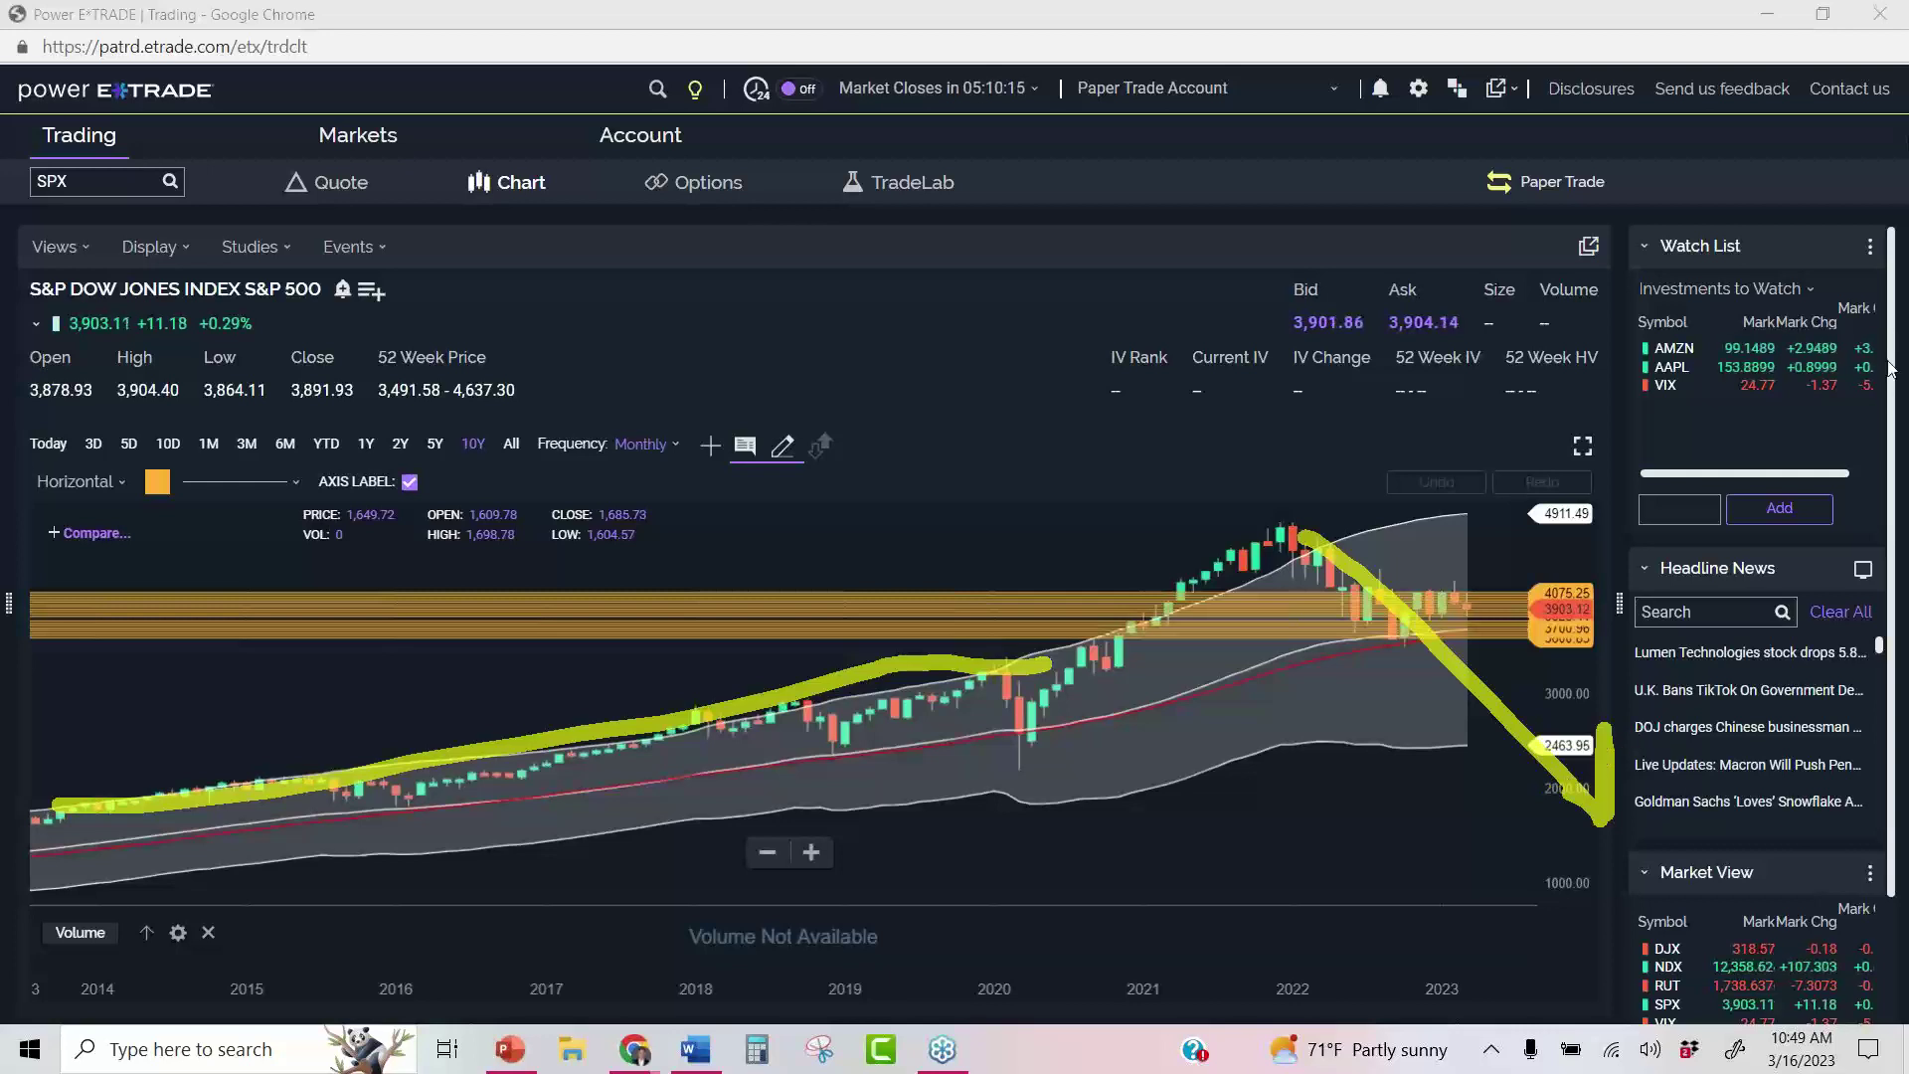
key(e)
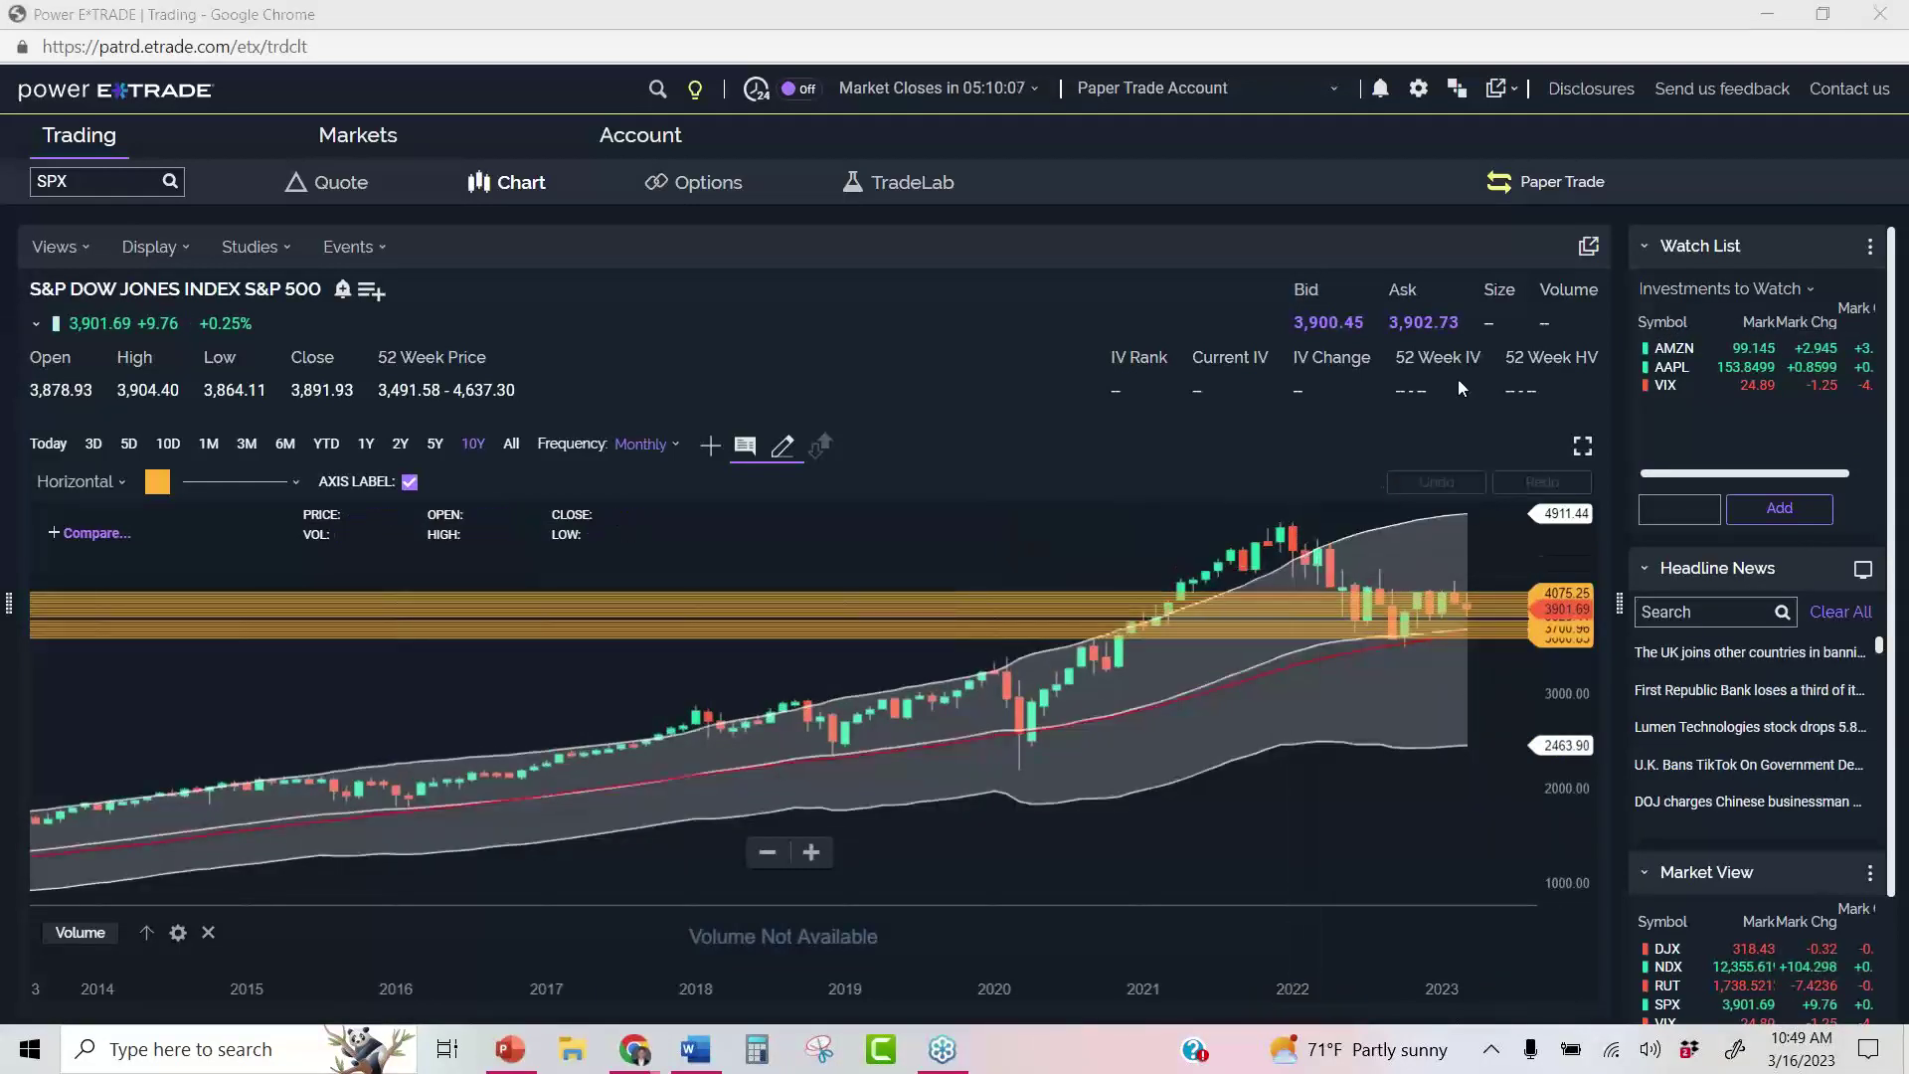
Return to the paper trade account's positions and load the quote for AMZN
click(672, 140)
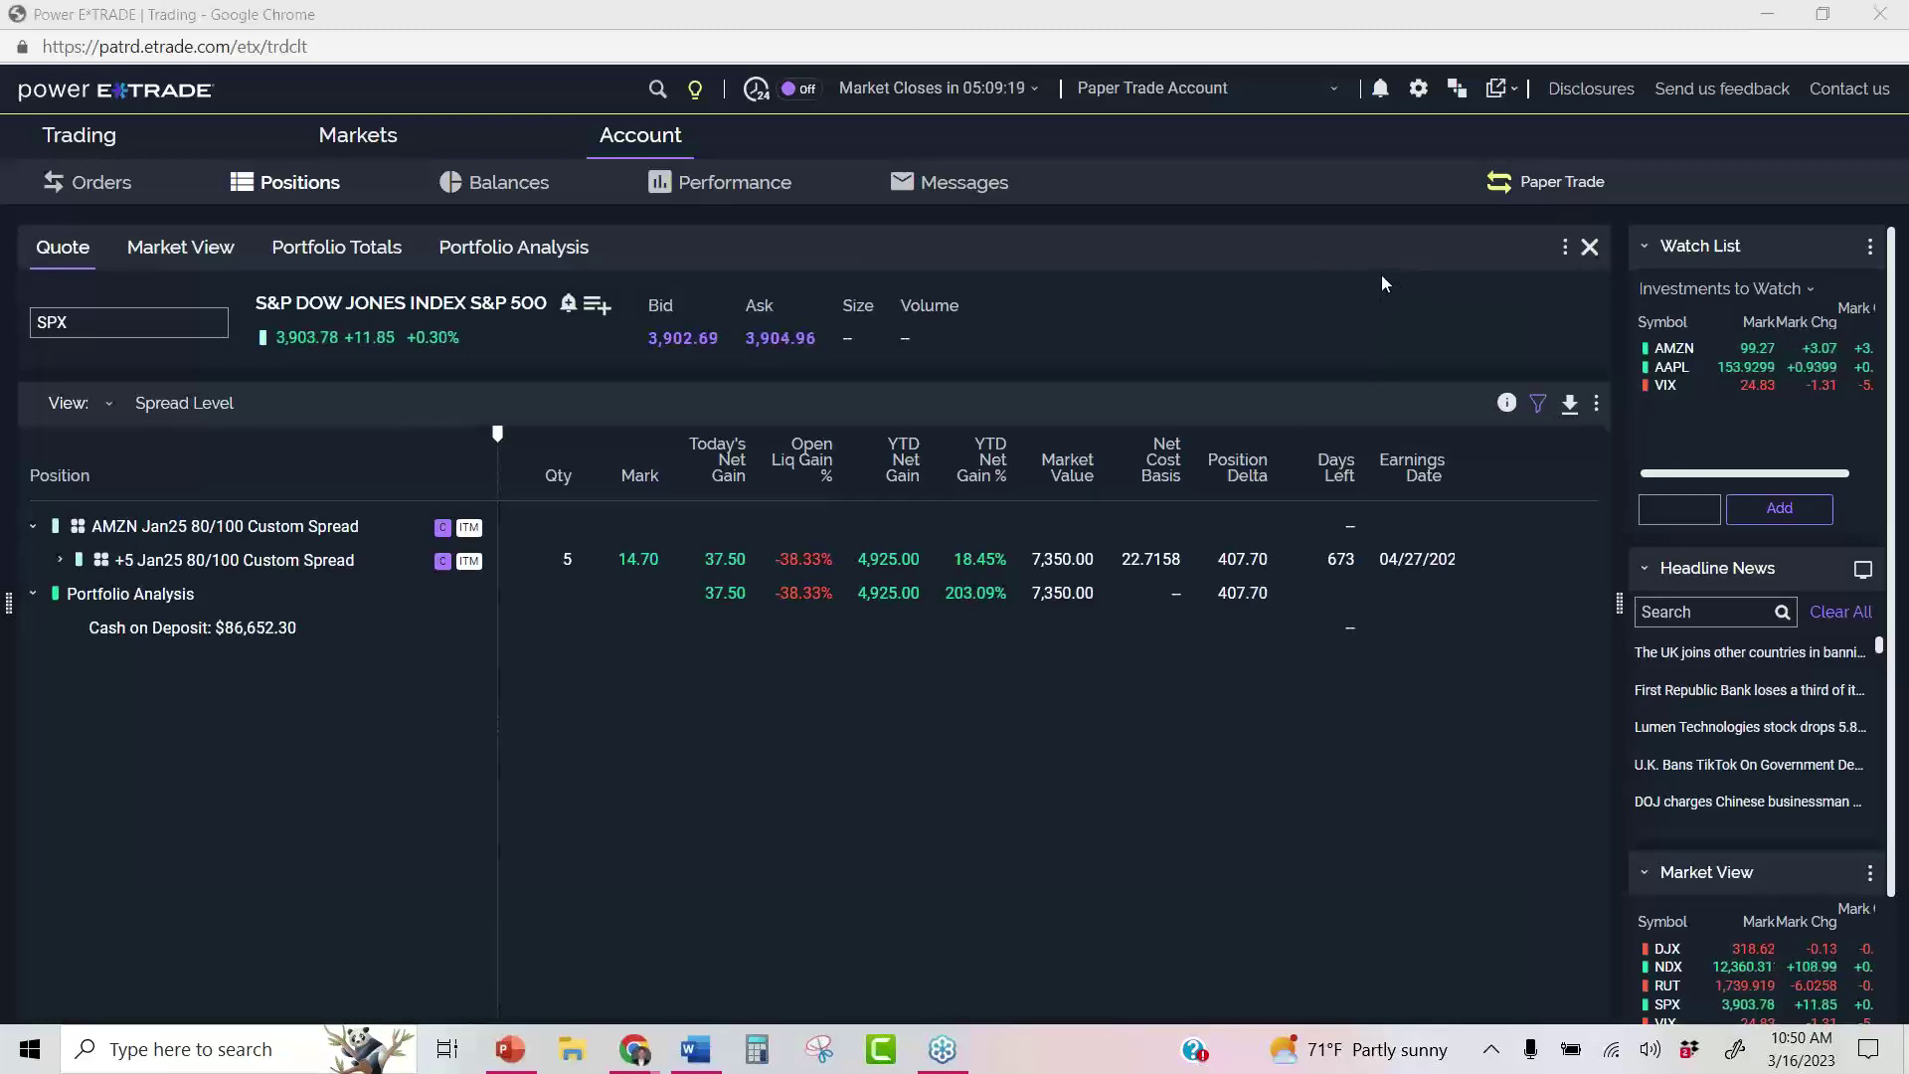
click(194, 322)
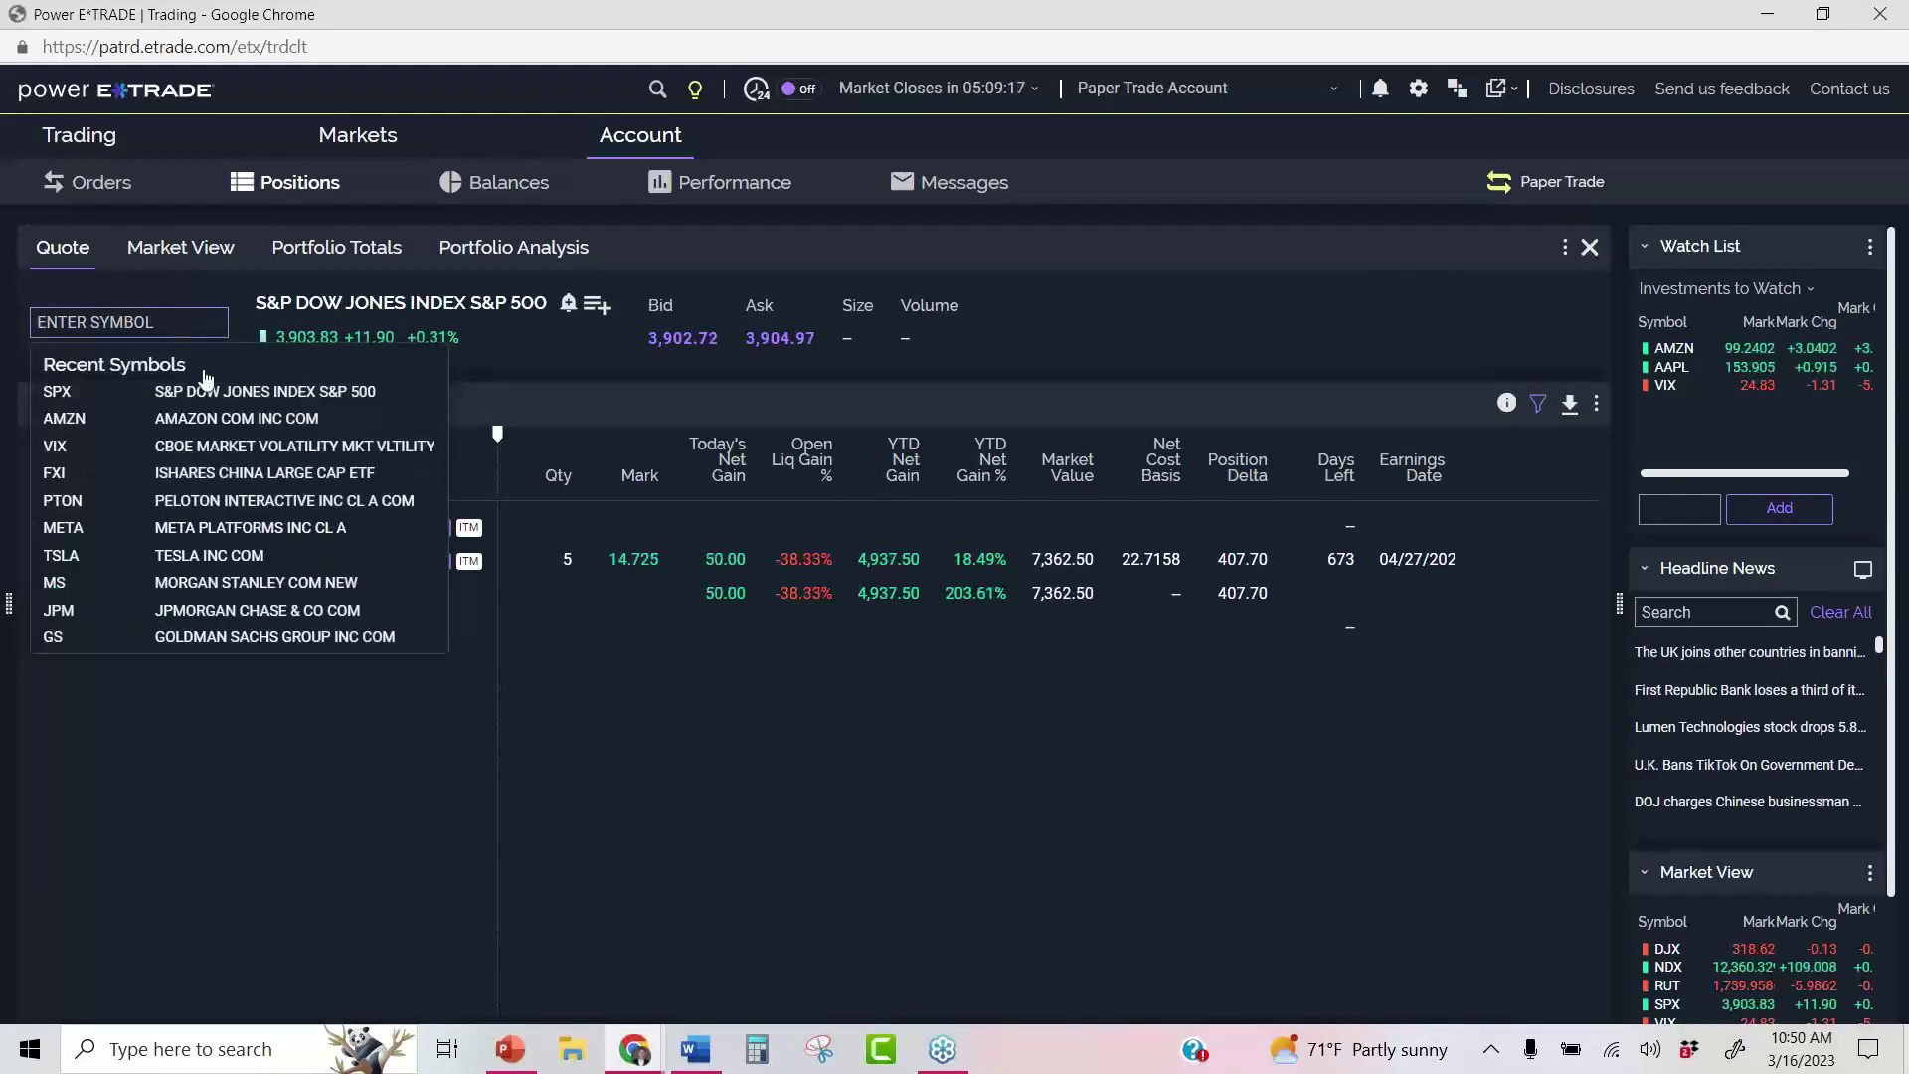
click(241, 424)
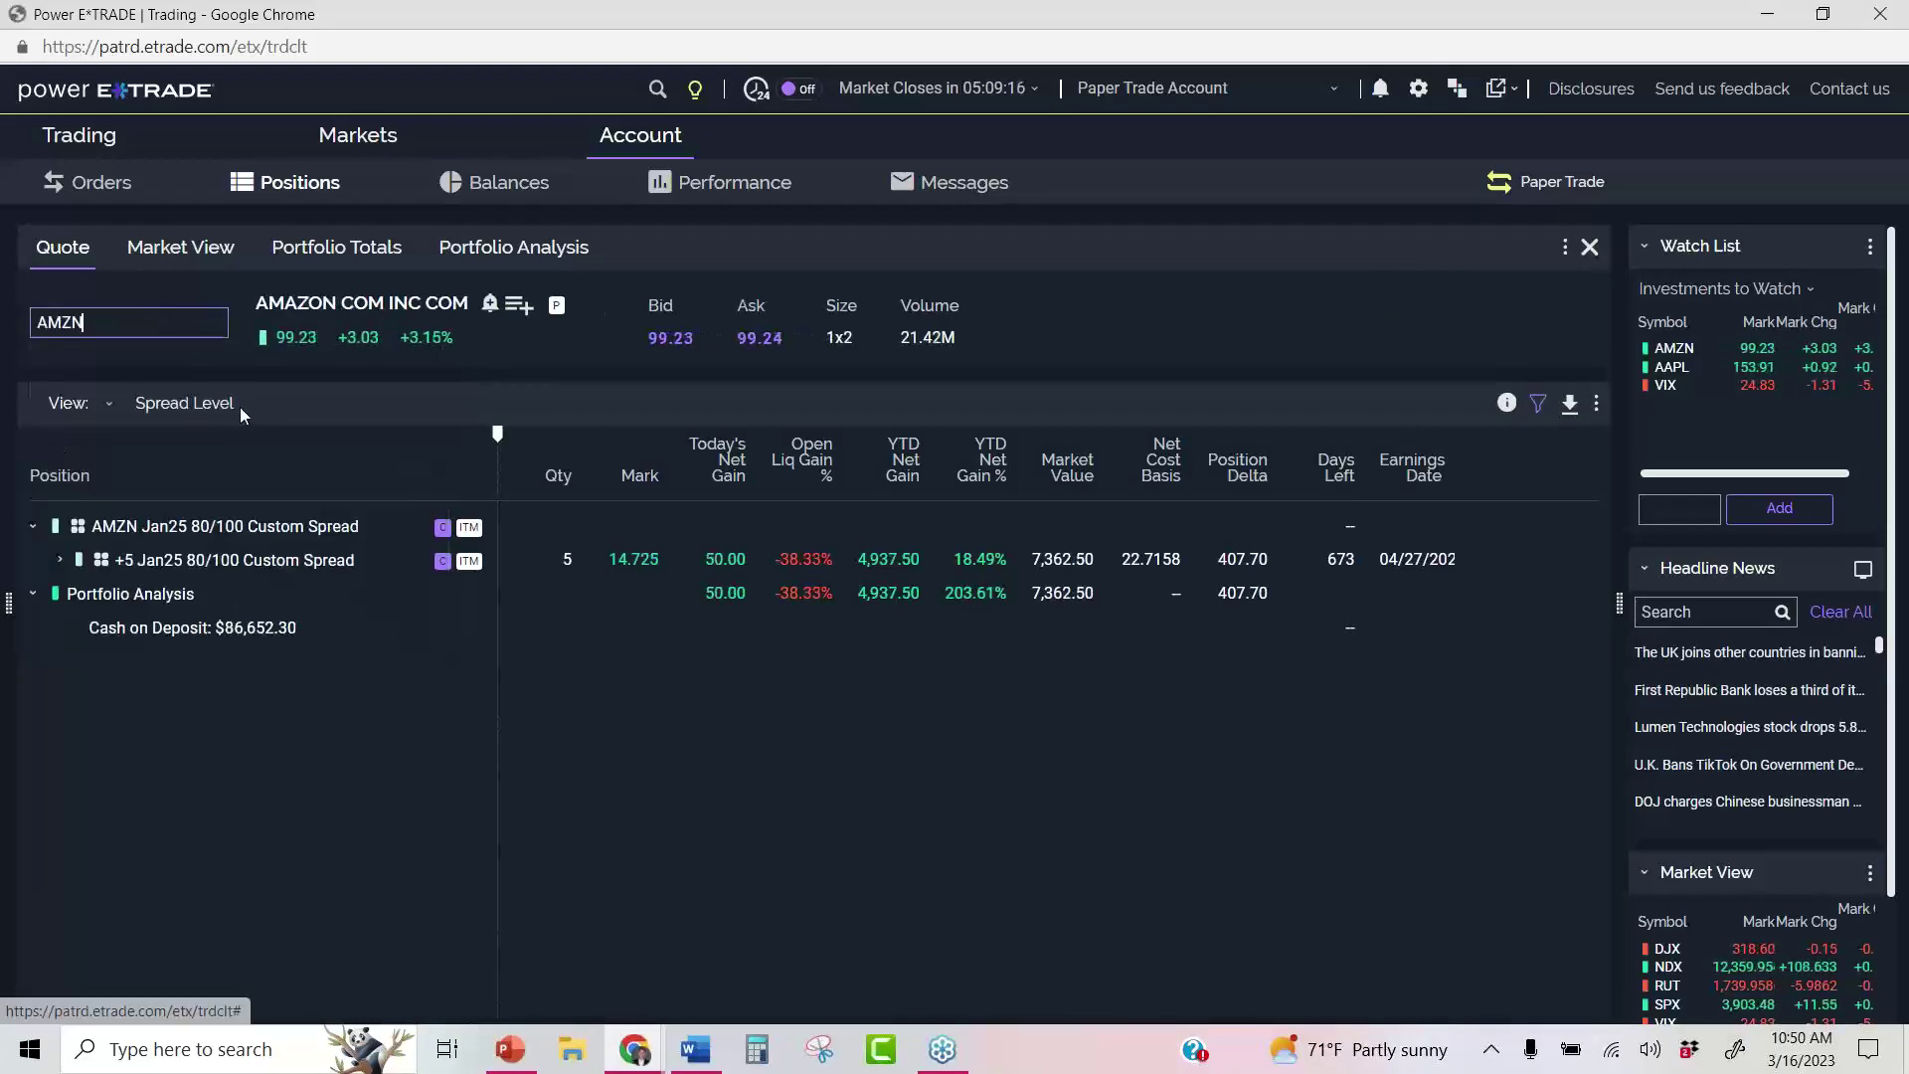
Review the snapshot analysis and order ticket of the AMZN +5 Jan25 80/100 Custom Spread, close it without ordering, and show the AMZN chart
click(881, 559)
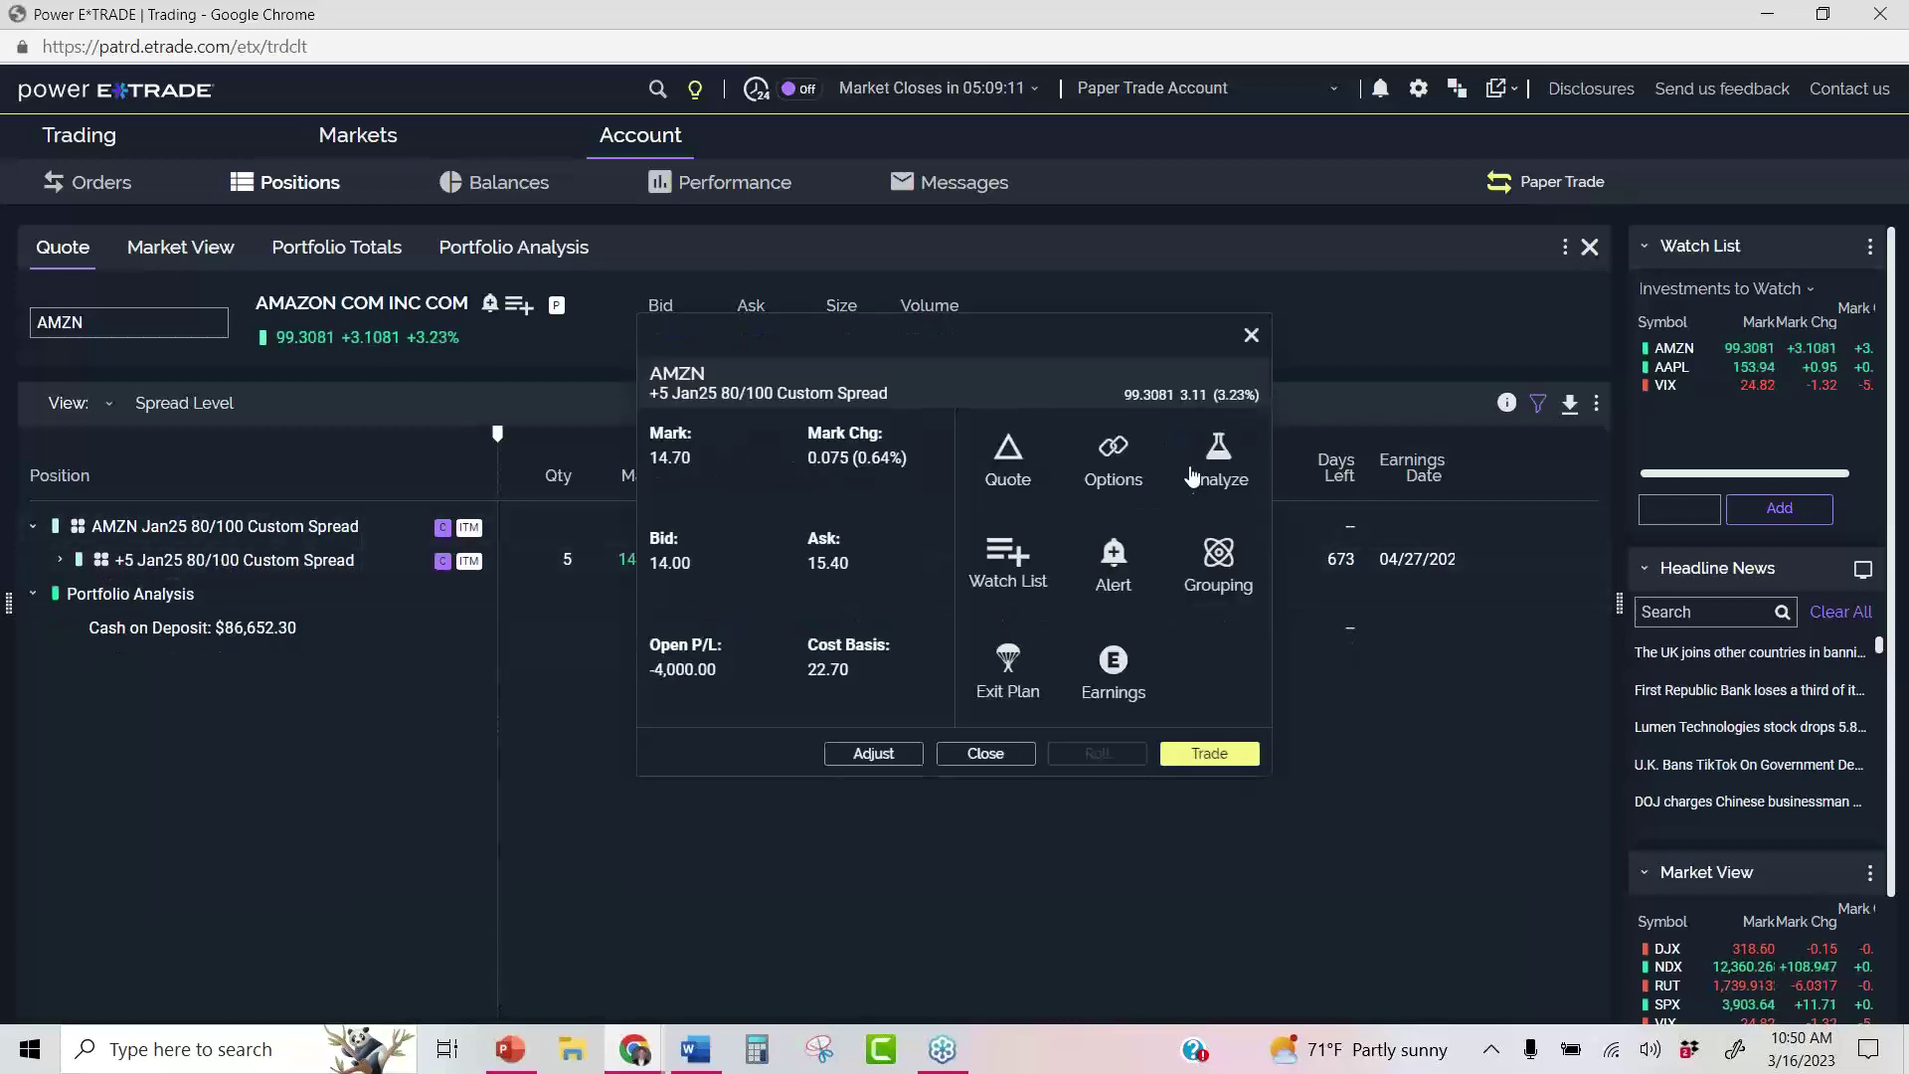
click(1220, 455)
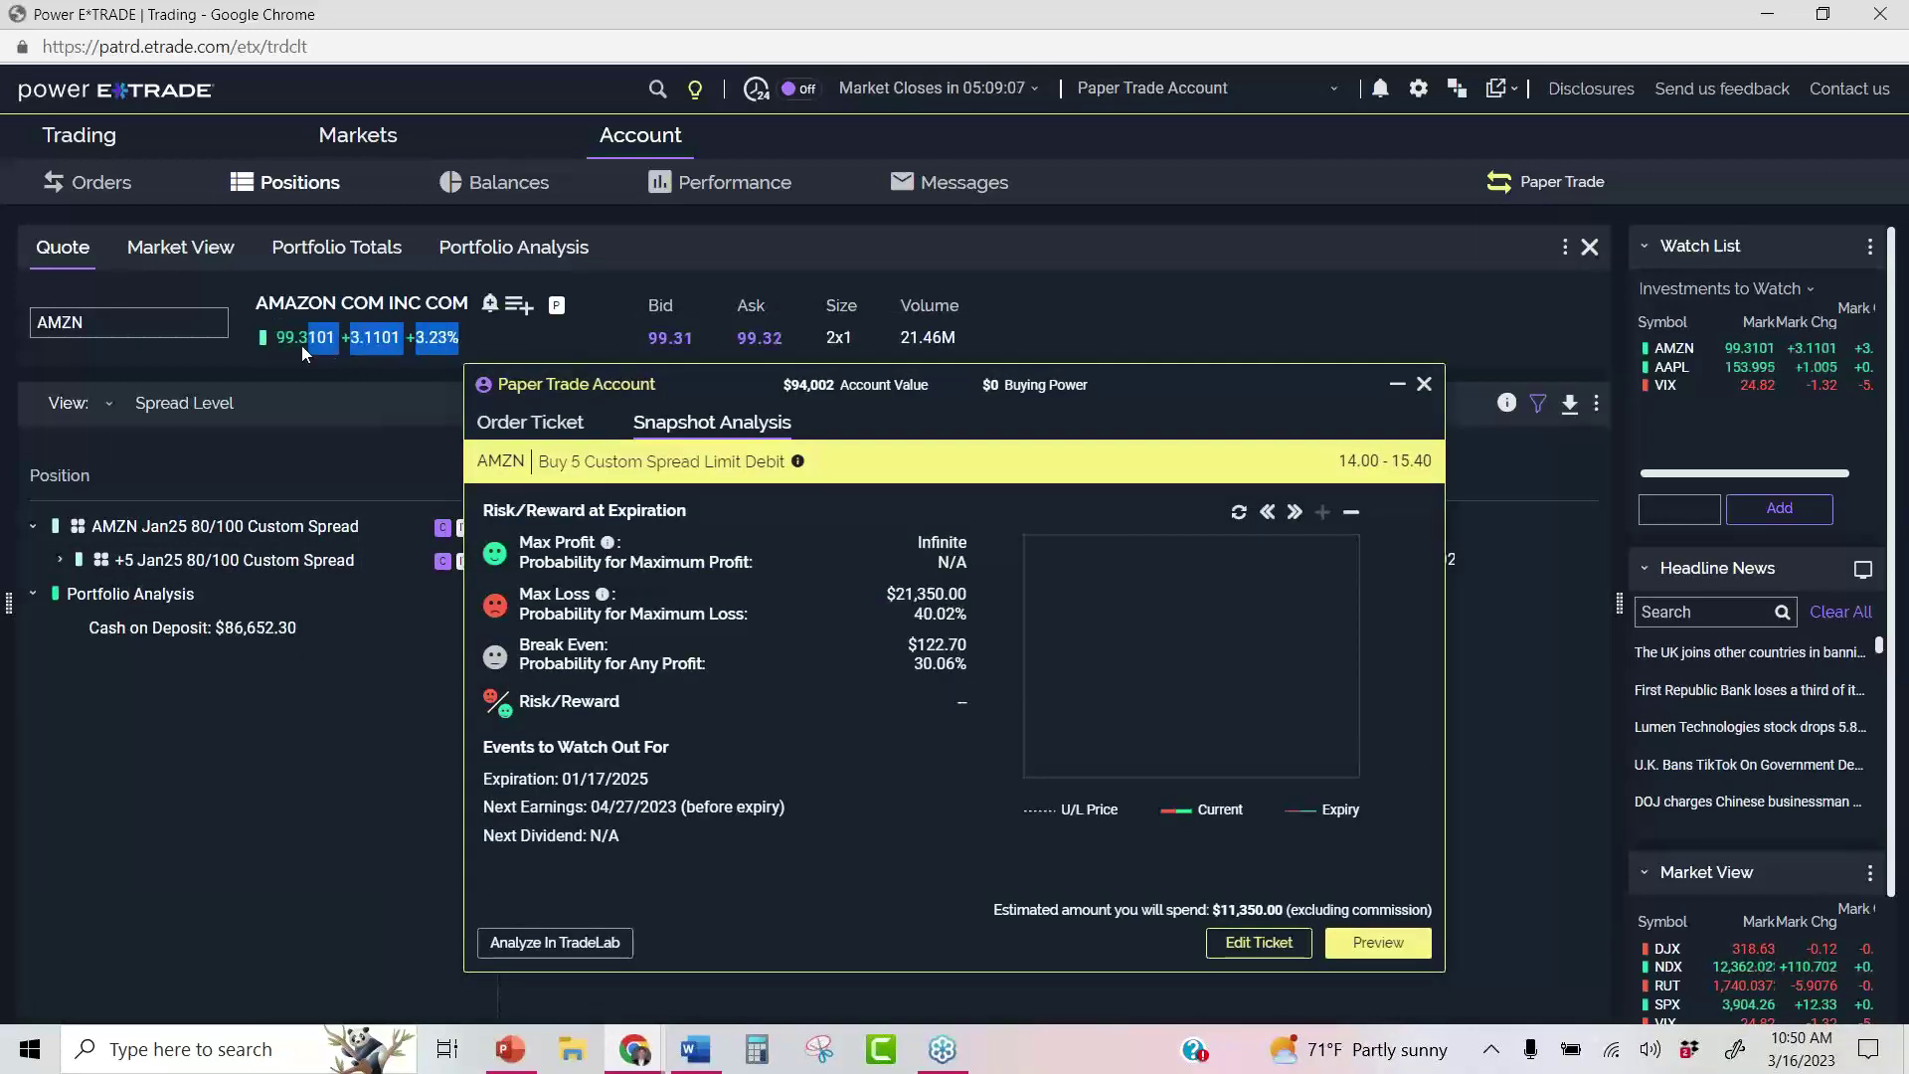
click(524, 421)
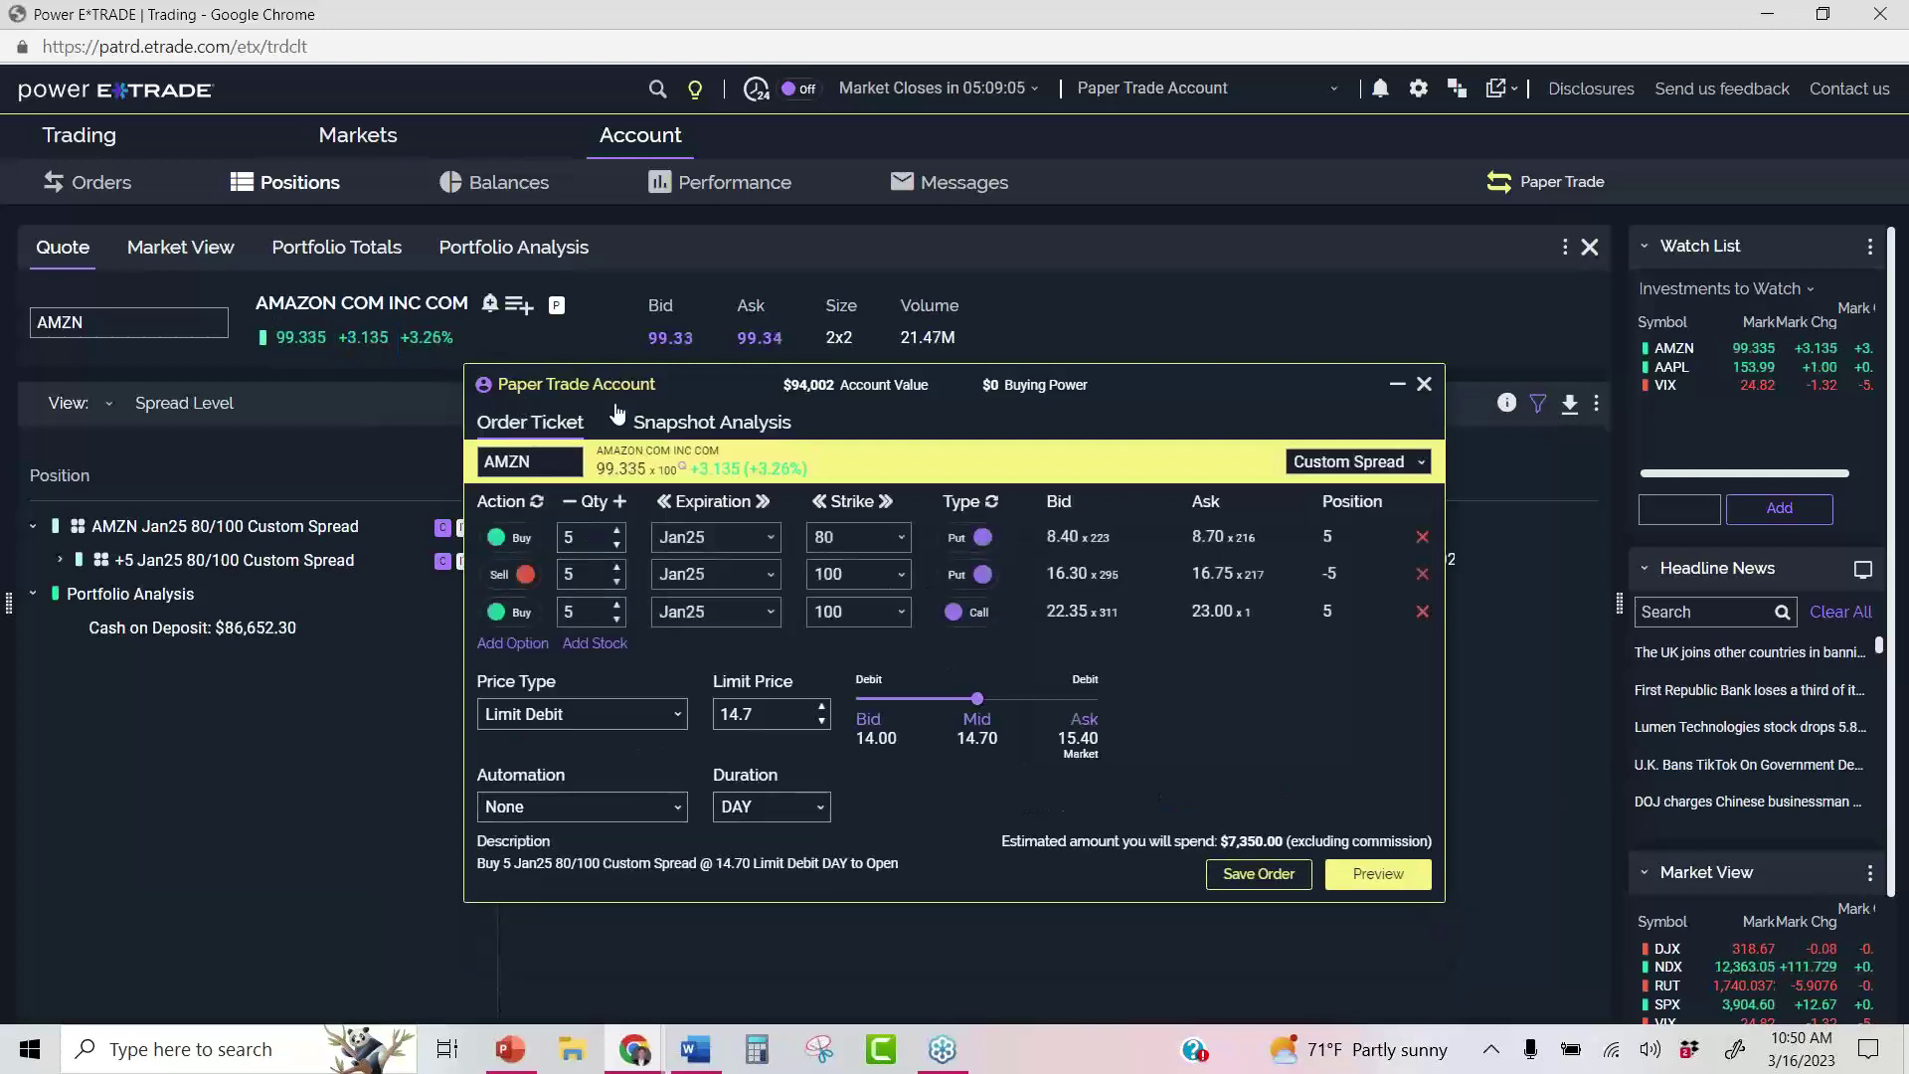
click(1424, 384)
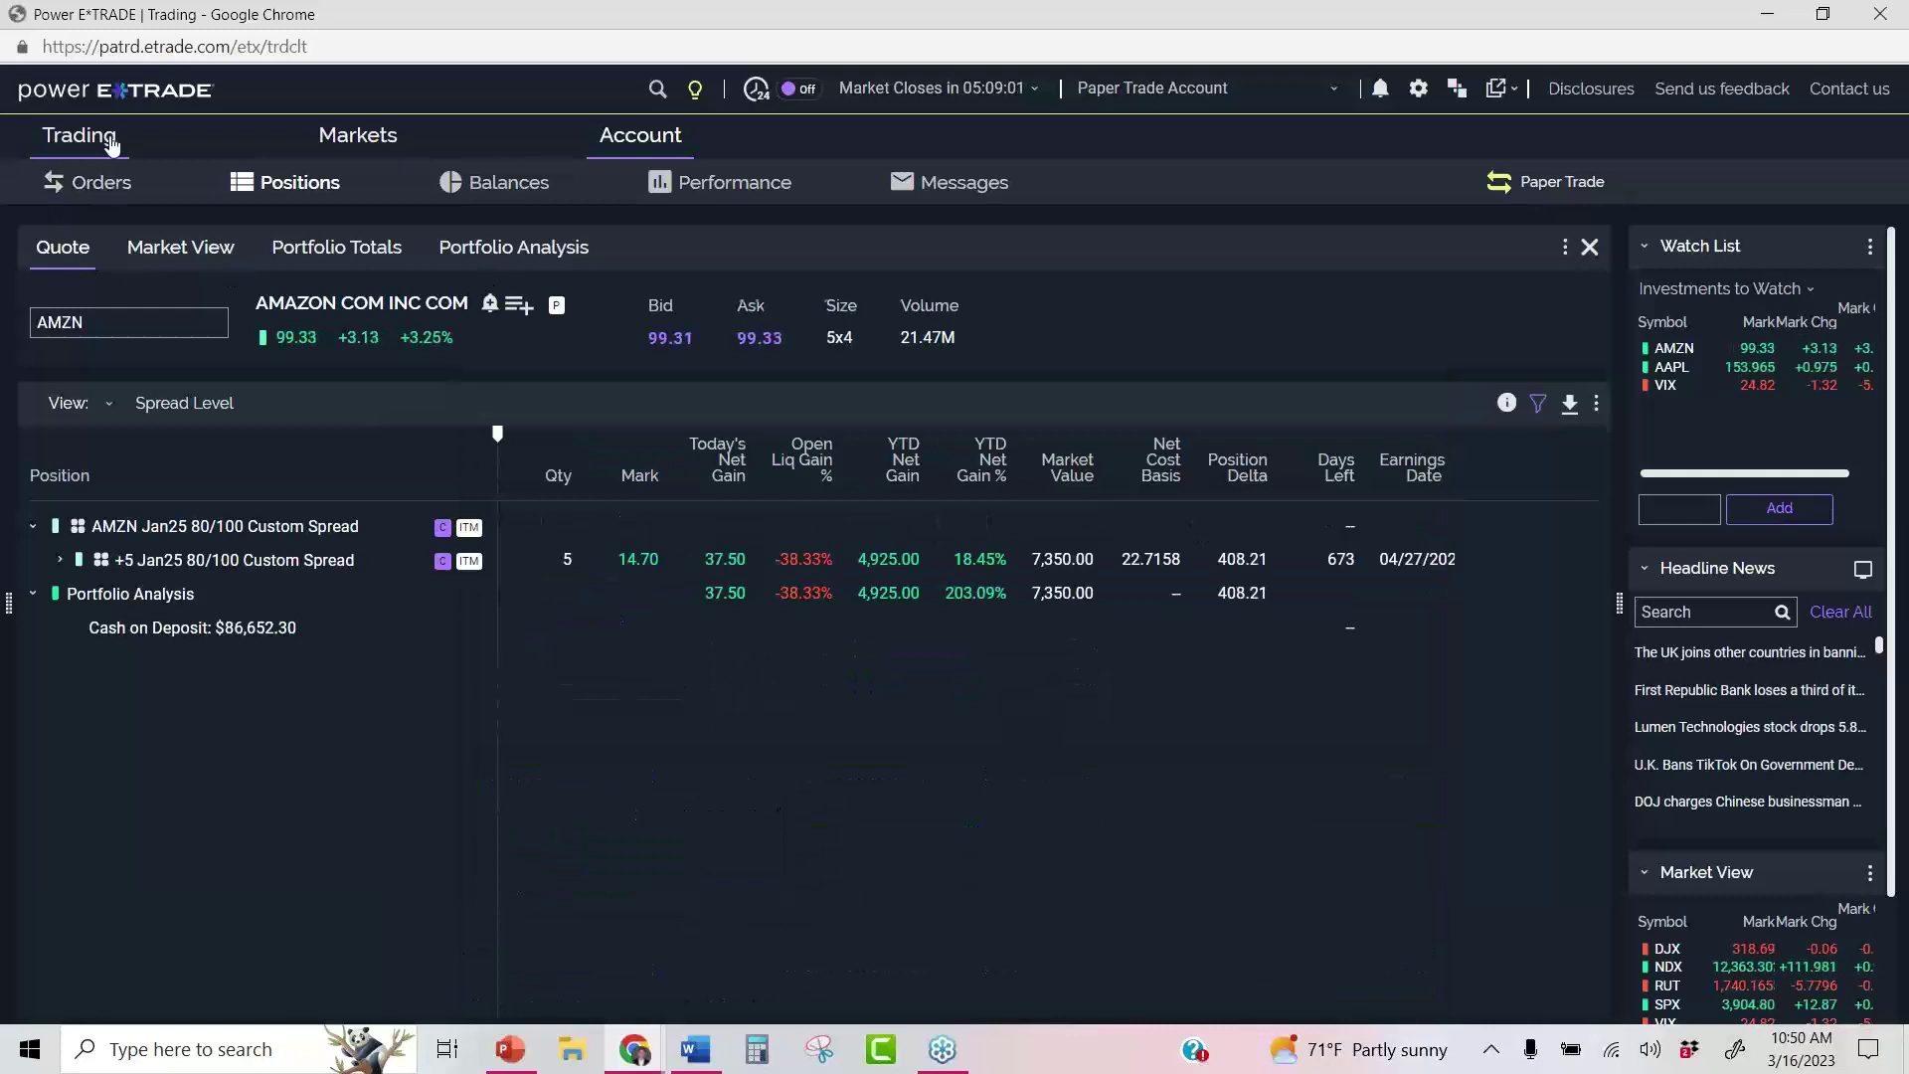
click(100, 139)
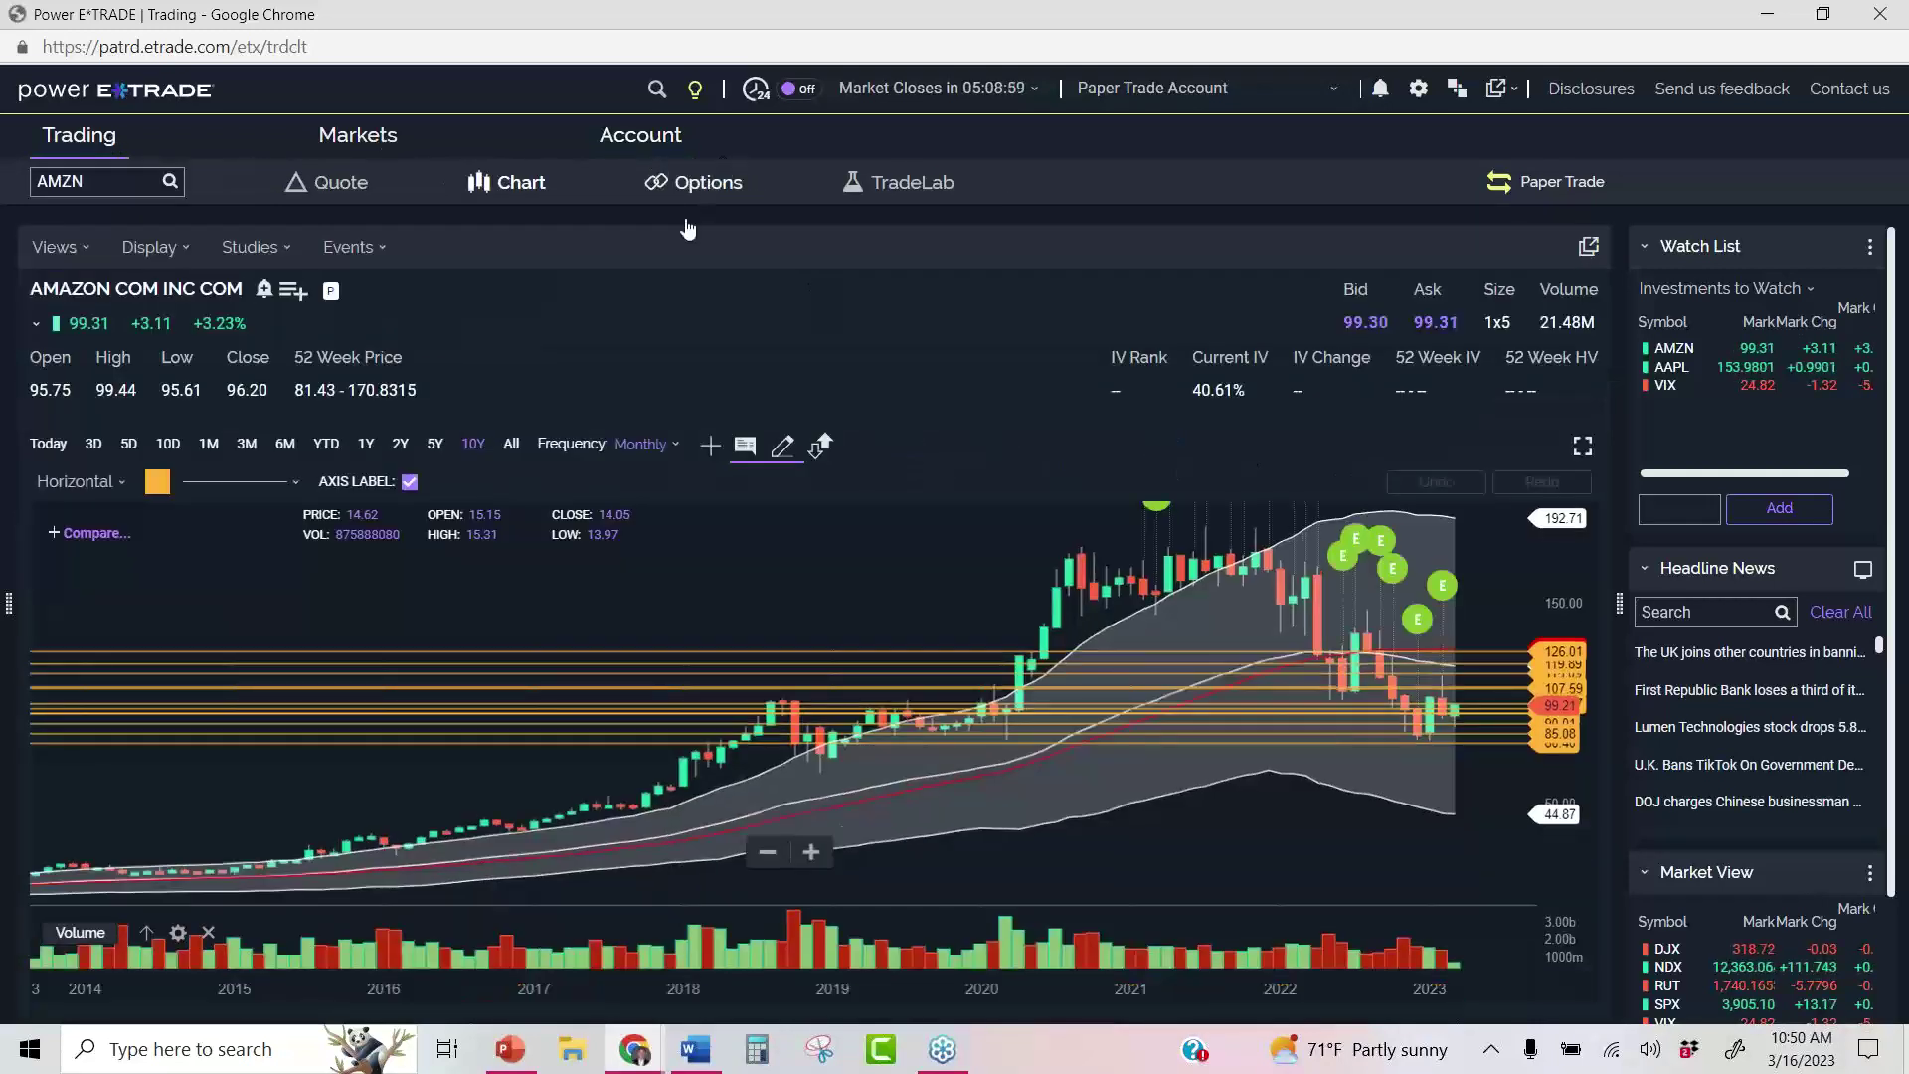
Show the AMZN option chain and start an order to sell 5 Mar23 101 calls
click(704, 199)
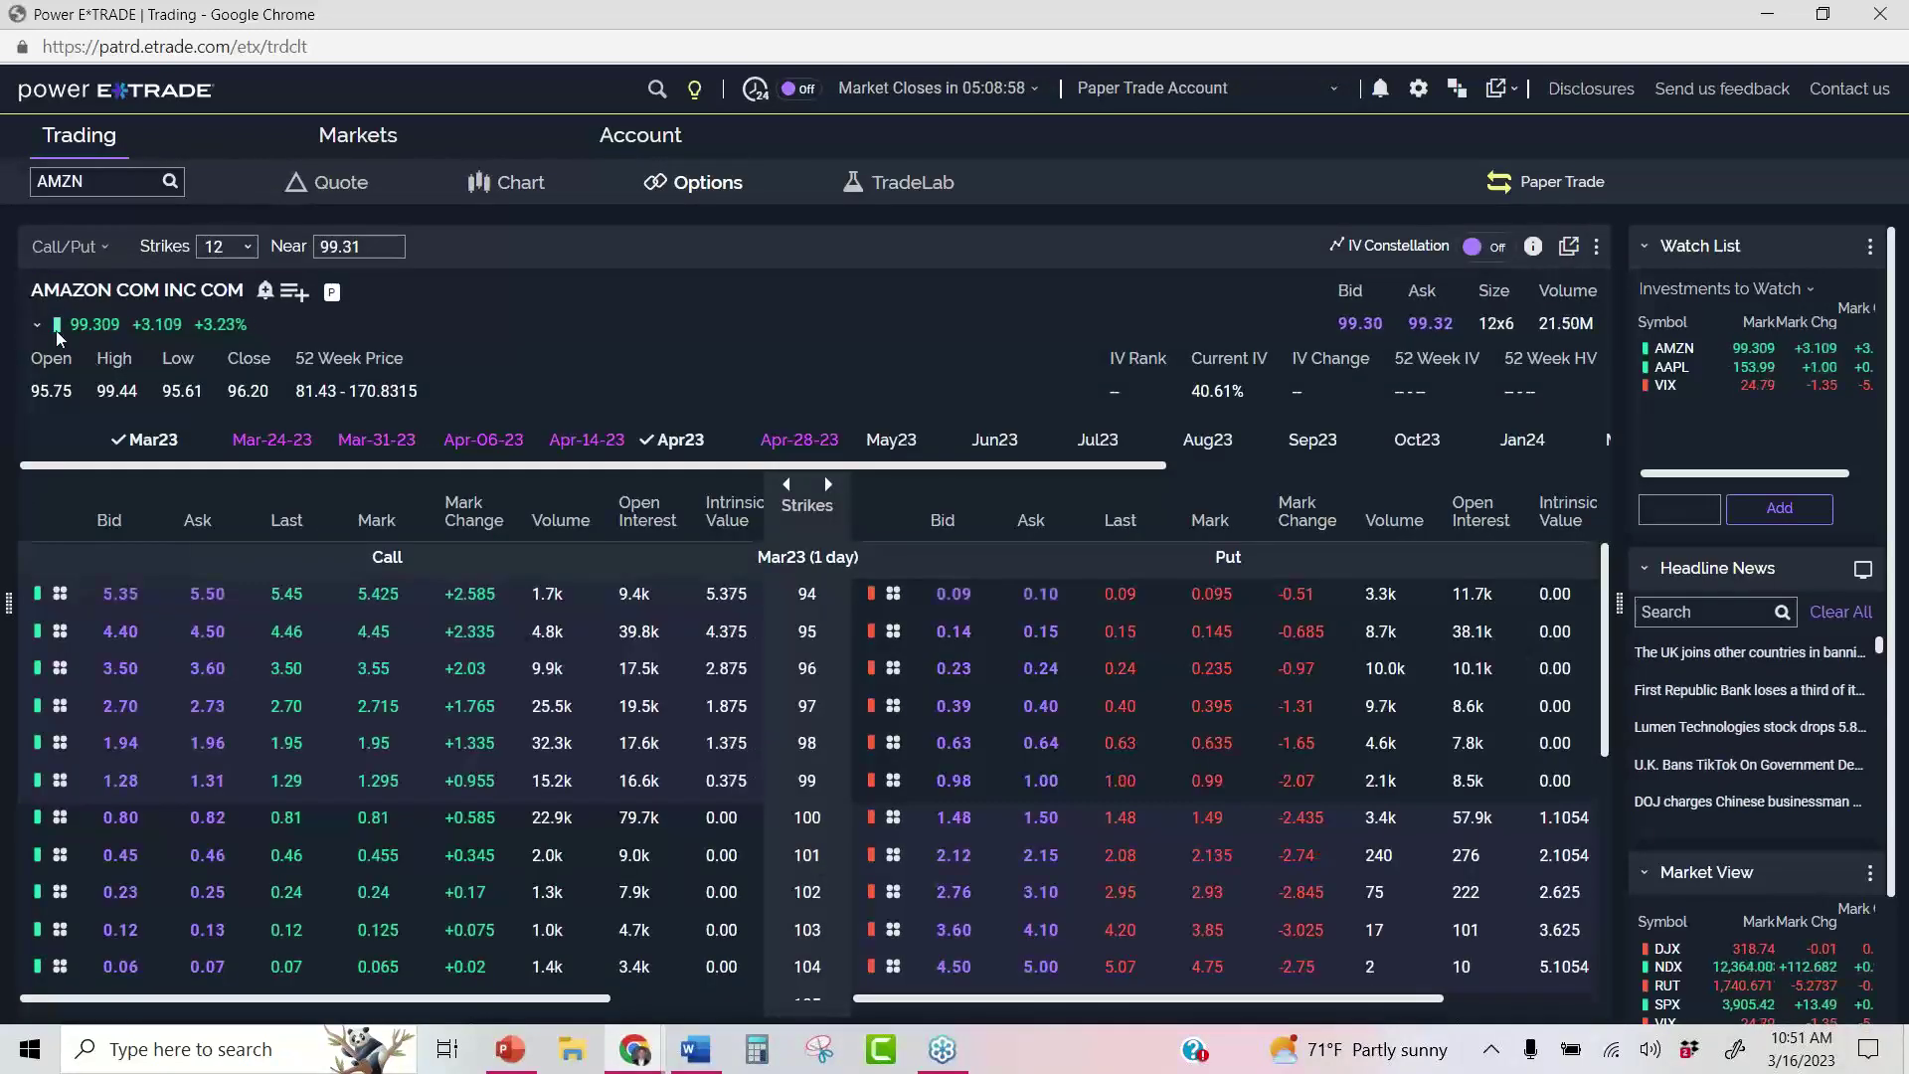
click(121, 857)
key(BackSpace)
text(5)
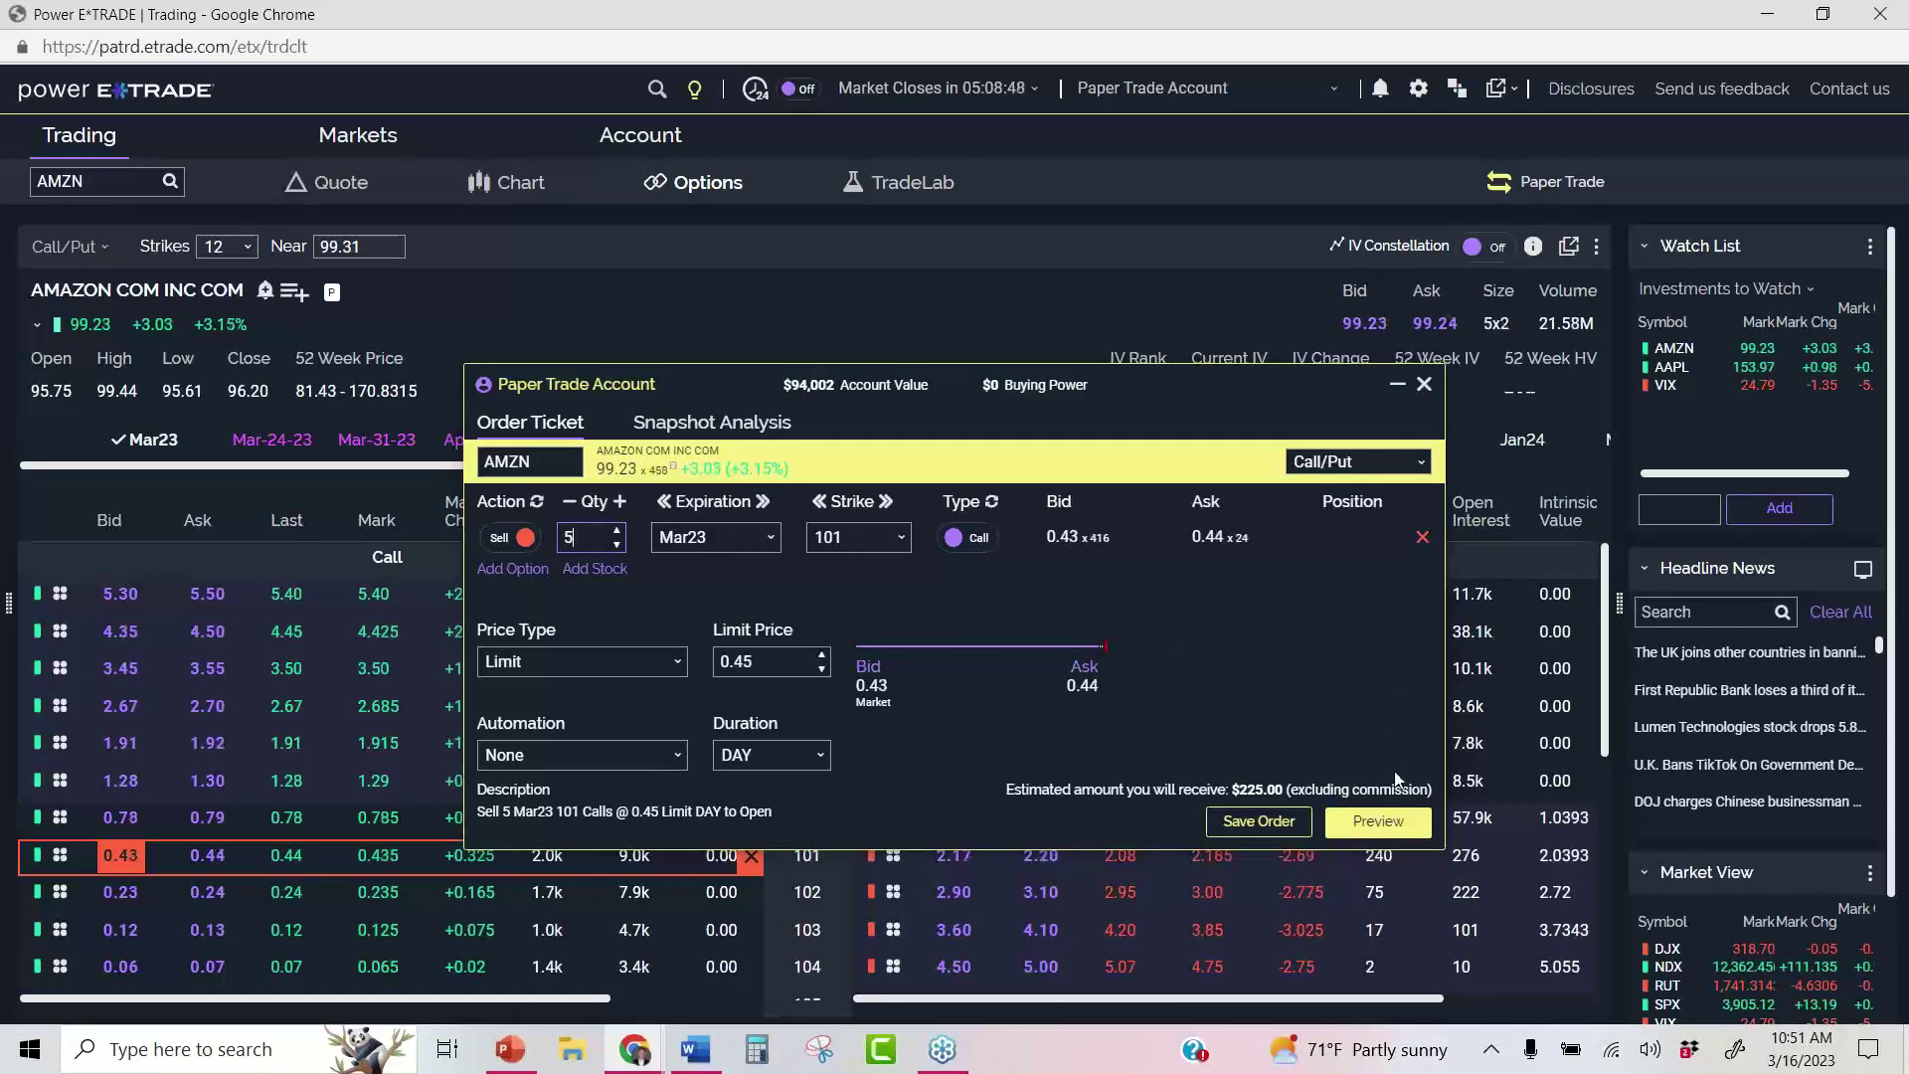
Change the order to the 100 strike to examine its estimated credit, and return it to the 101 strike
click(821, 502)
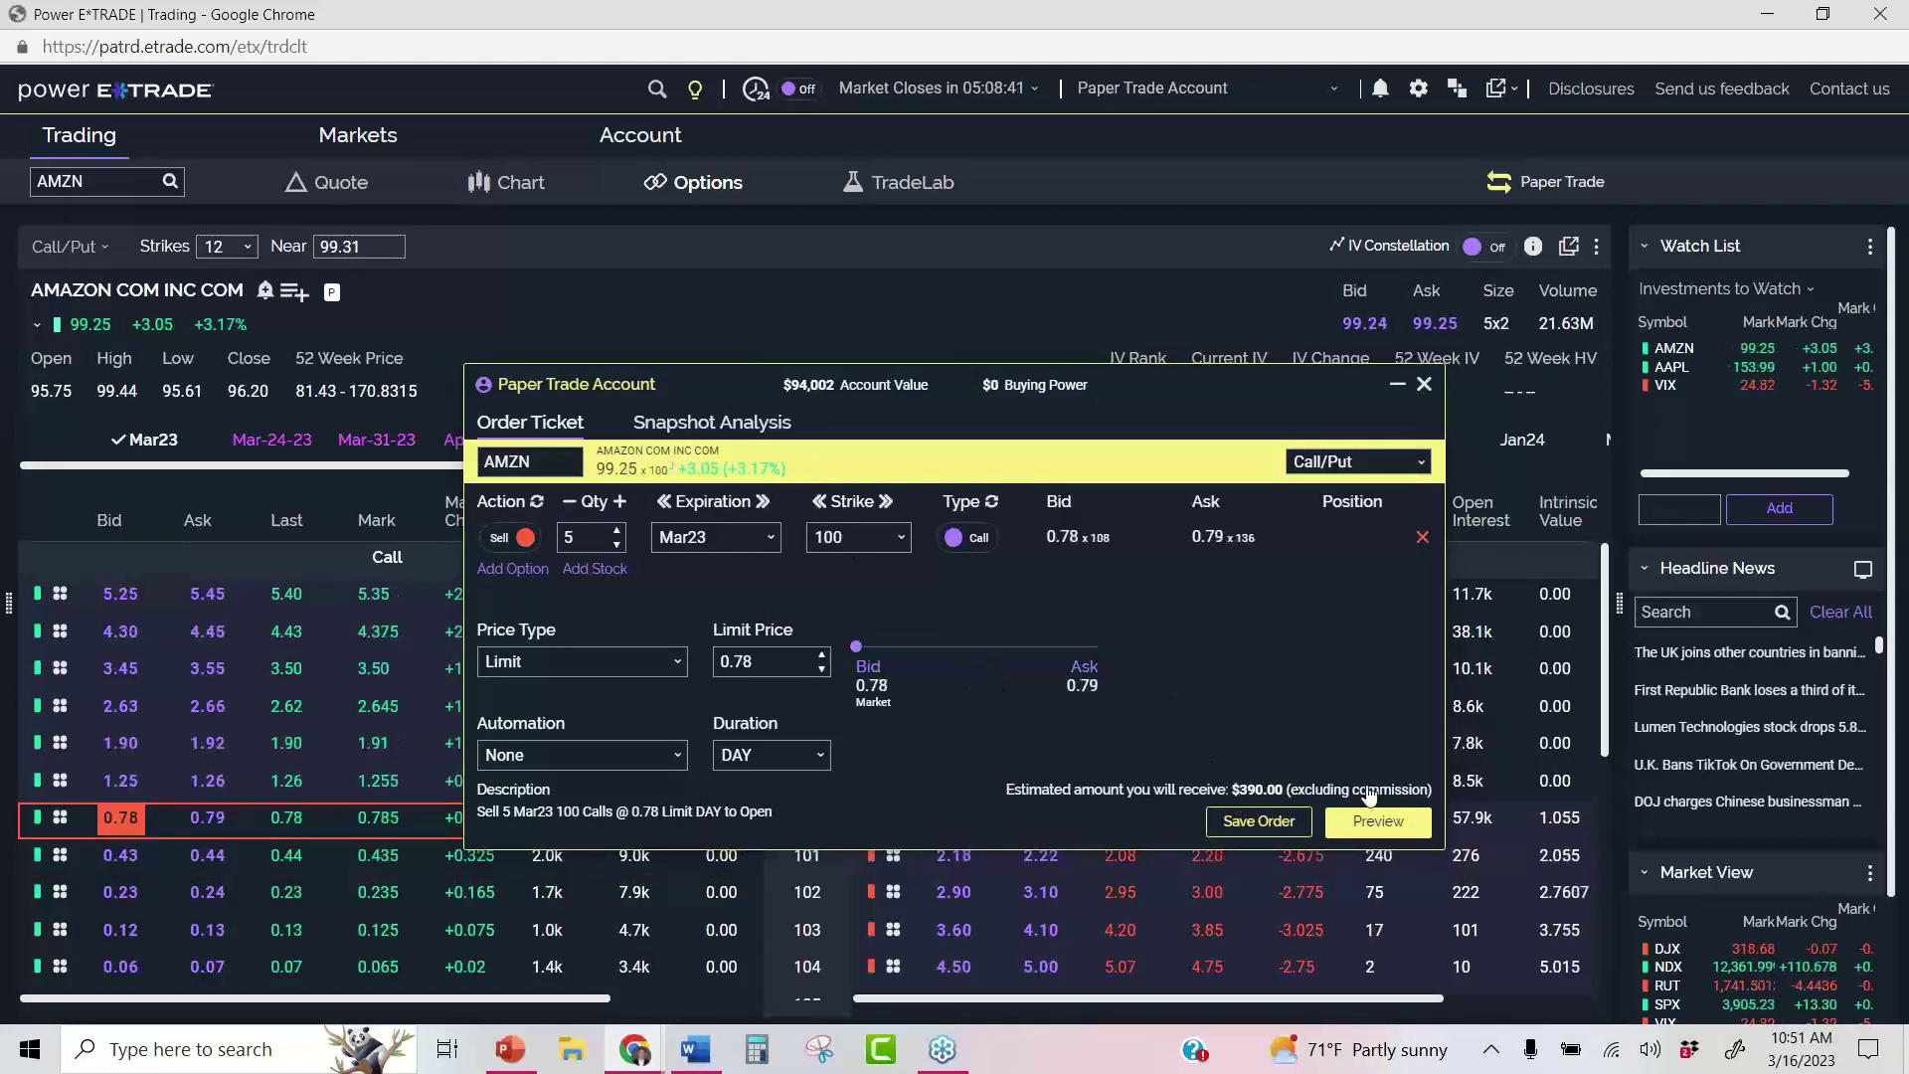
drag(1434, 790, 1333, 791)
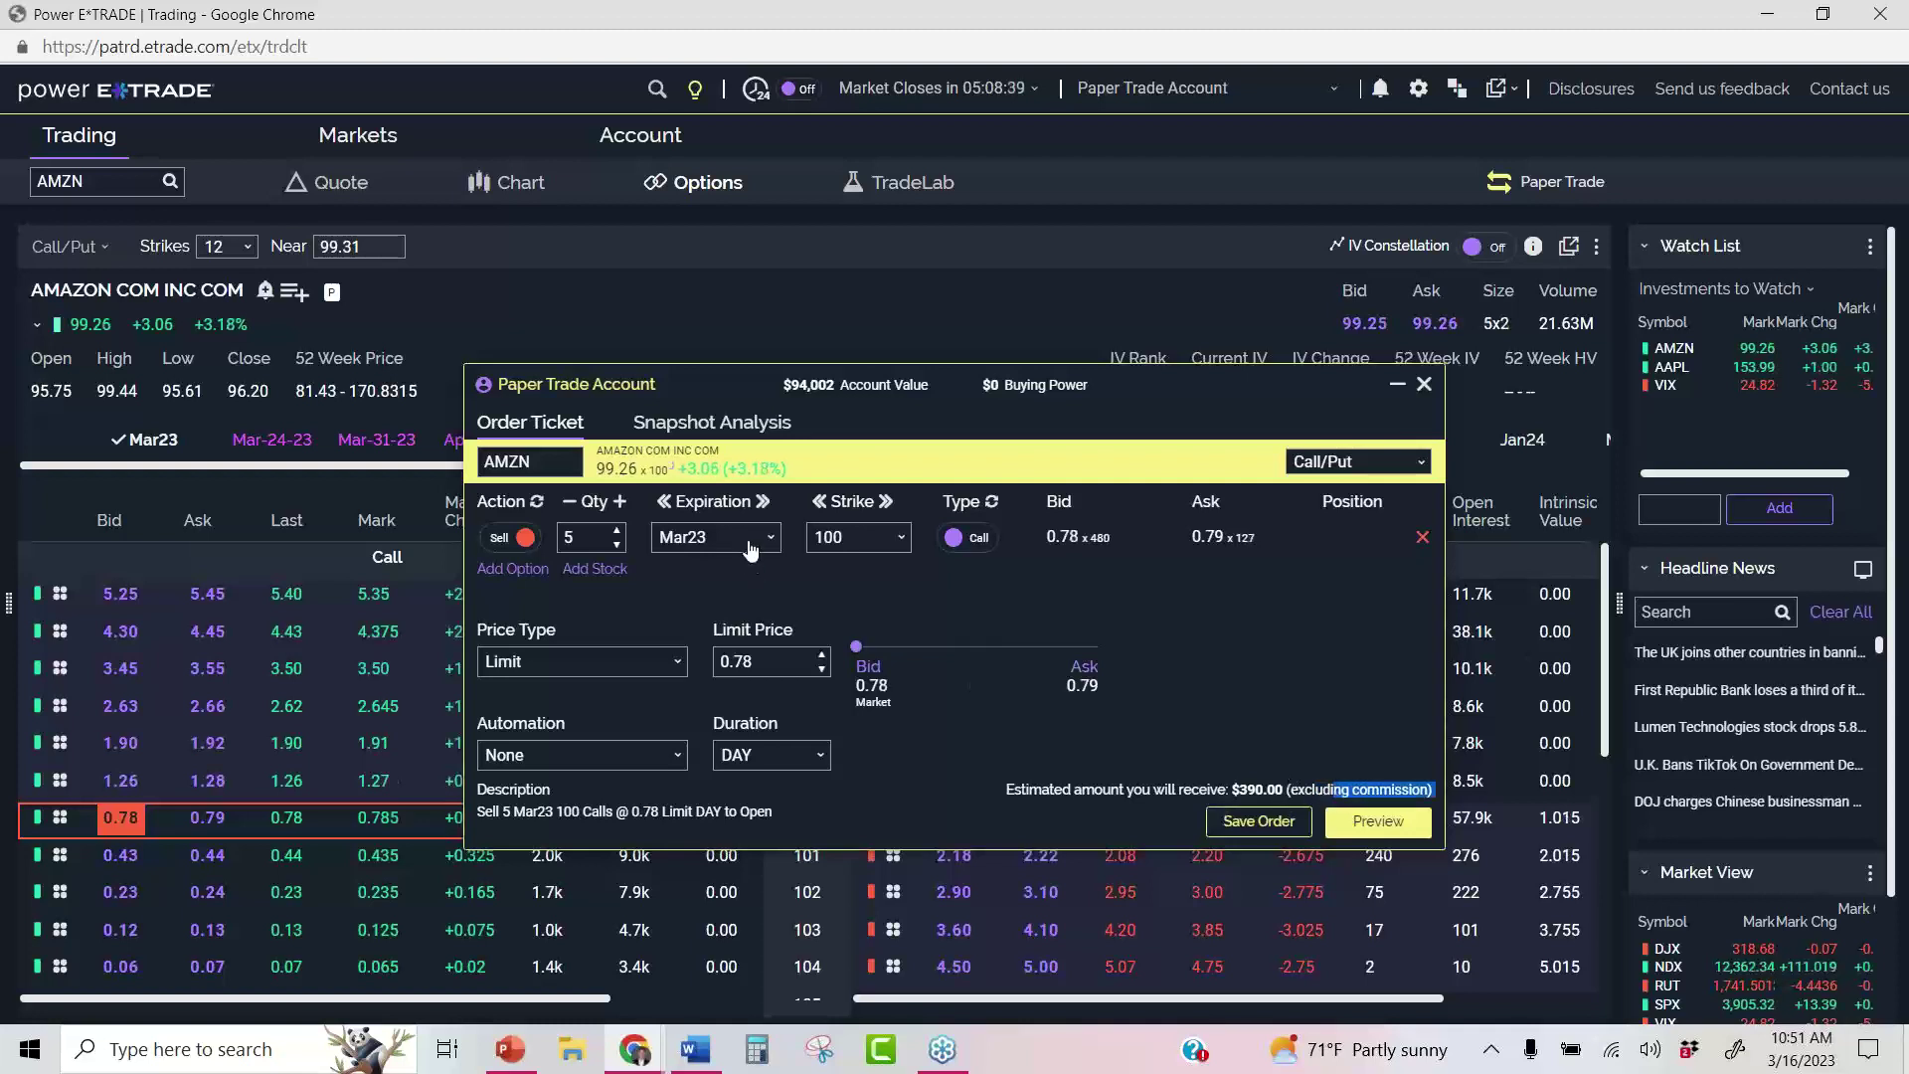
click(886, 502)
Set the limit price to the ask of 0.44, preview the sale of 5 Mar-17-23 101 calls, and send it
click(1082, 676)
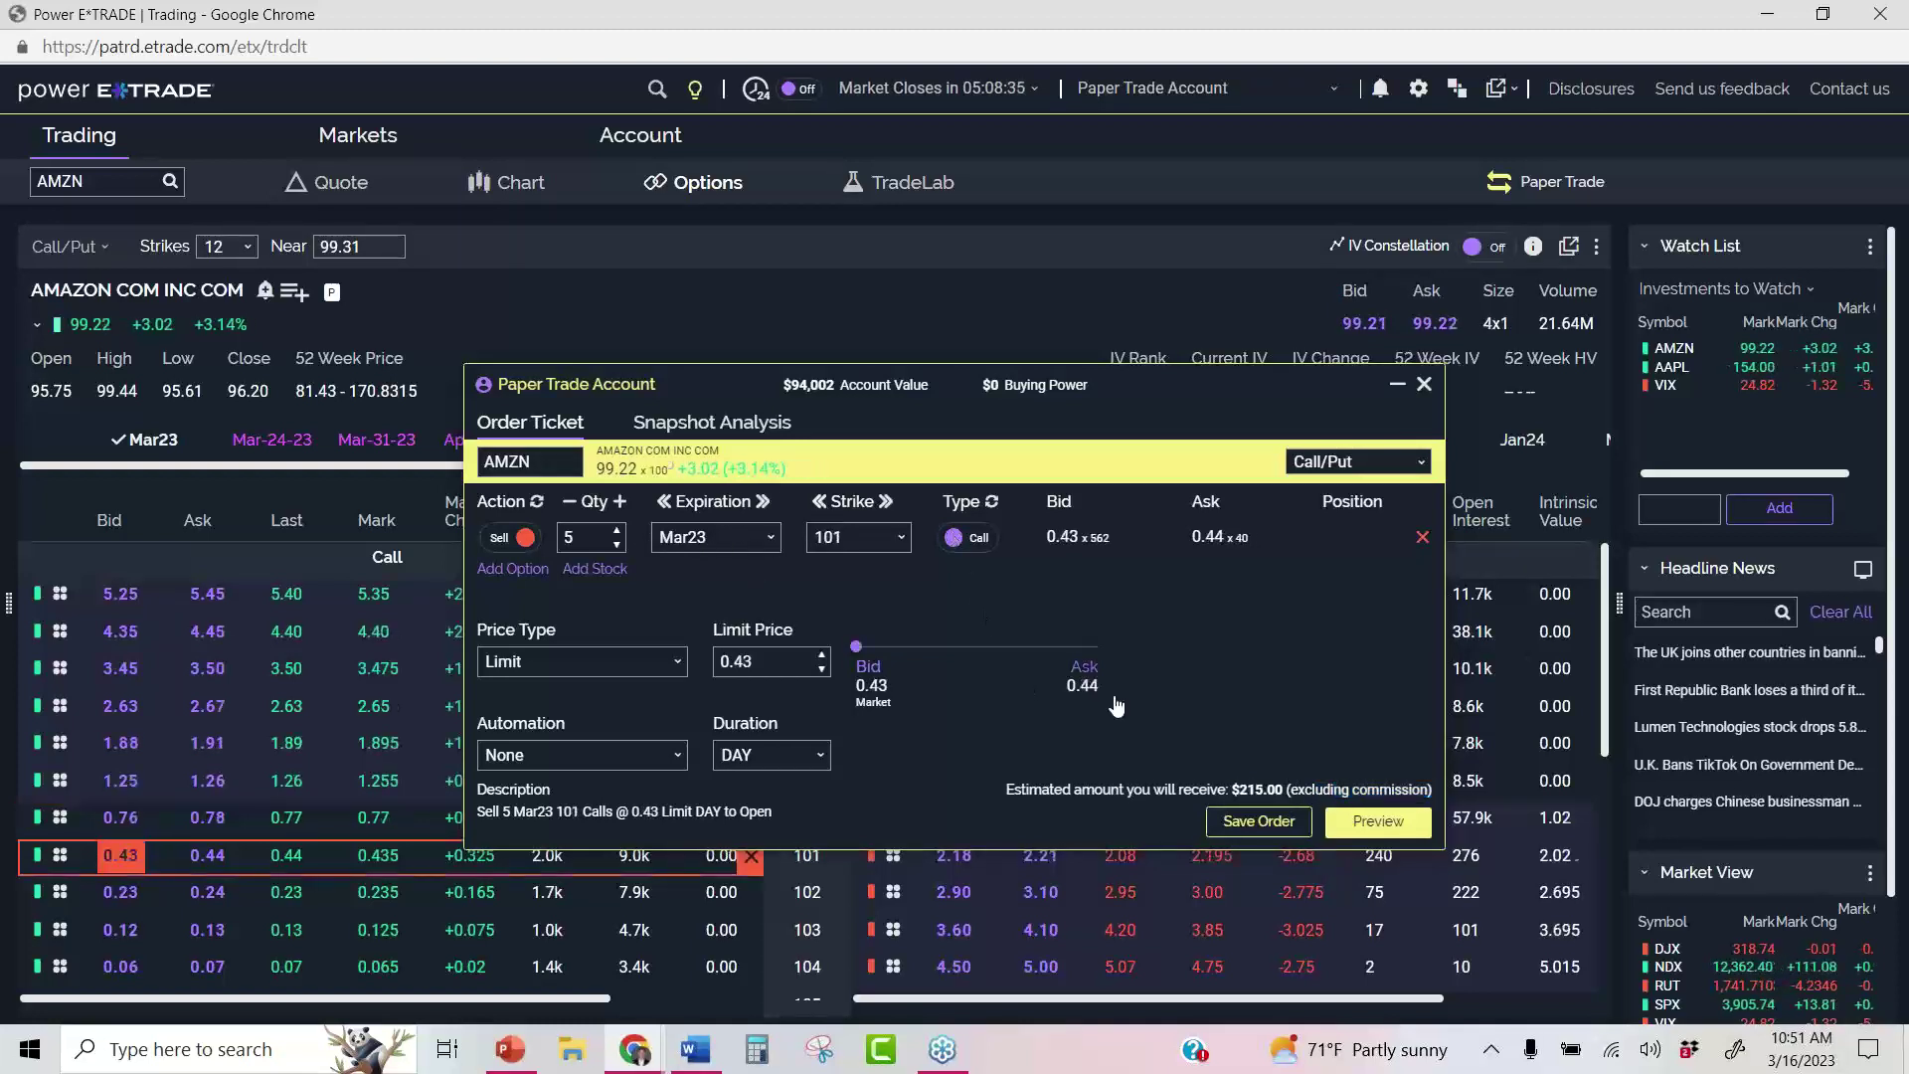
click(1382, 820)
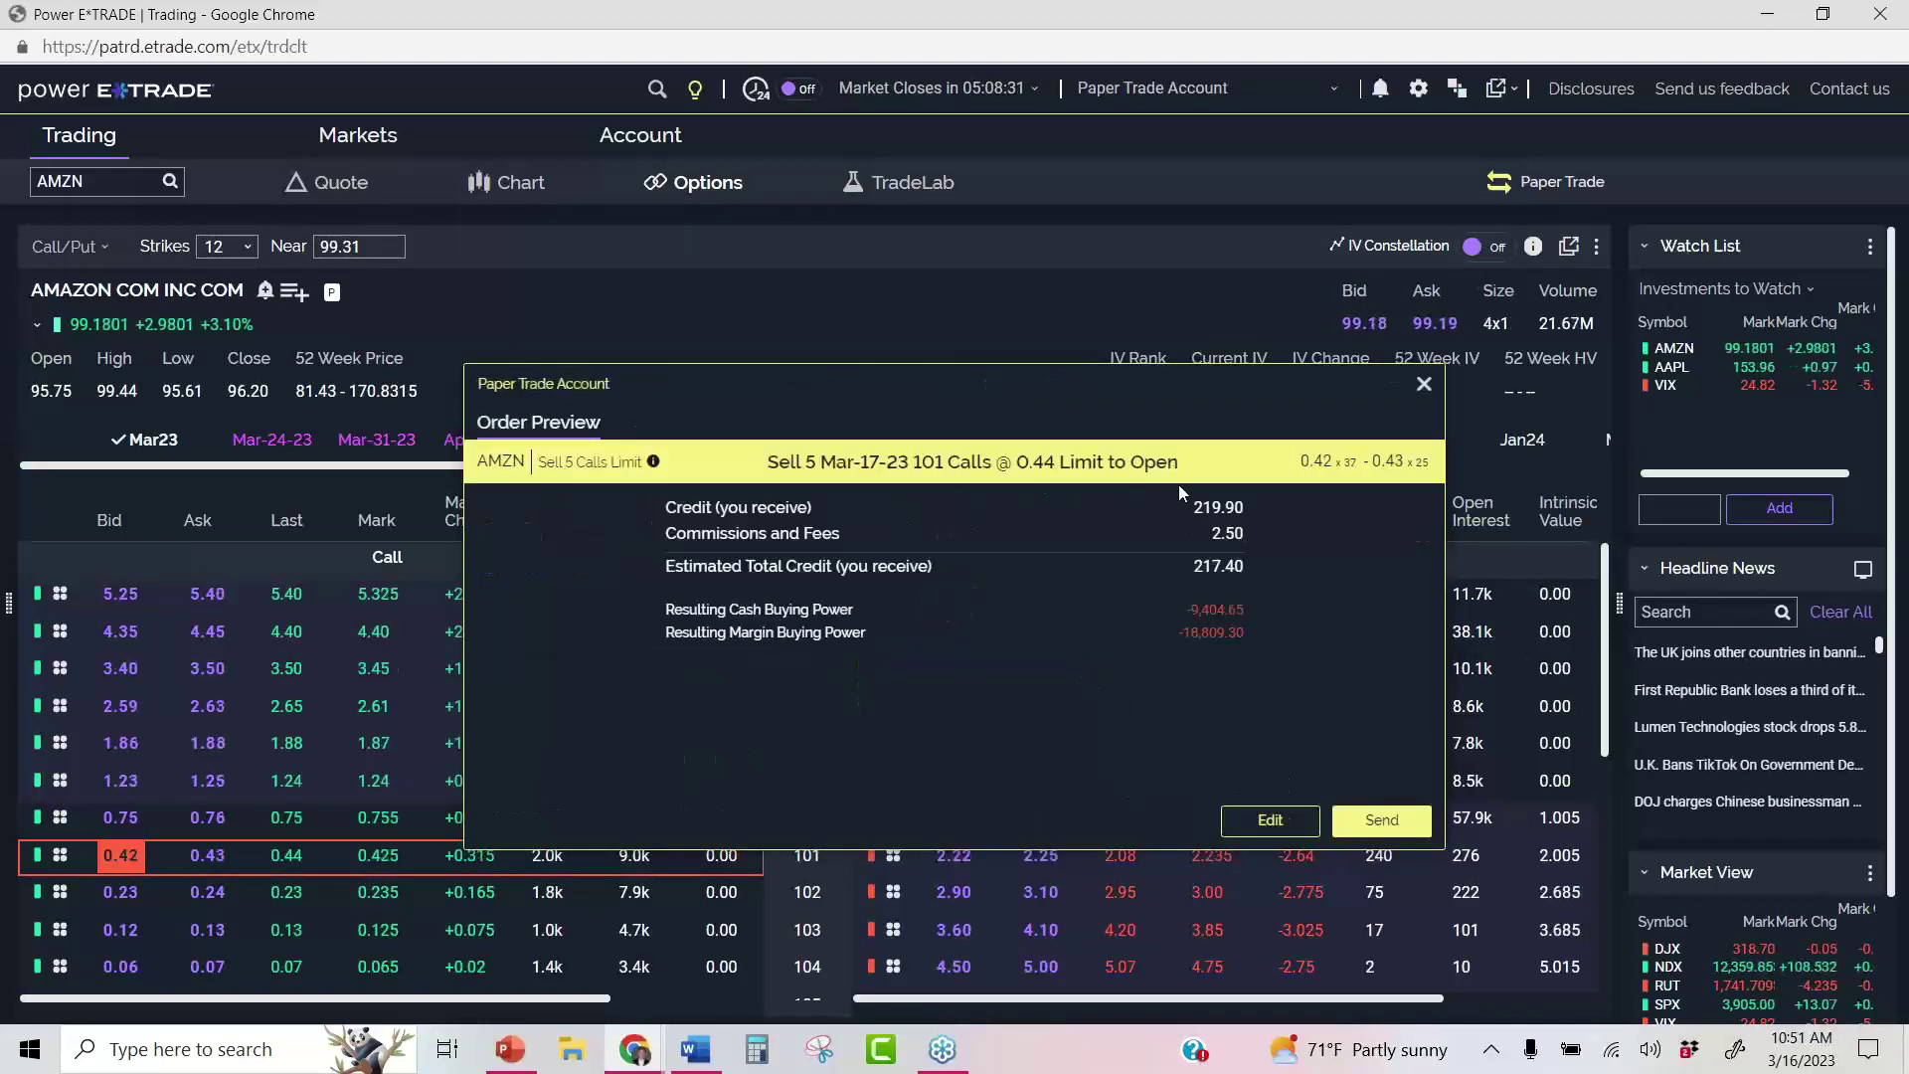
click(1382, 821)
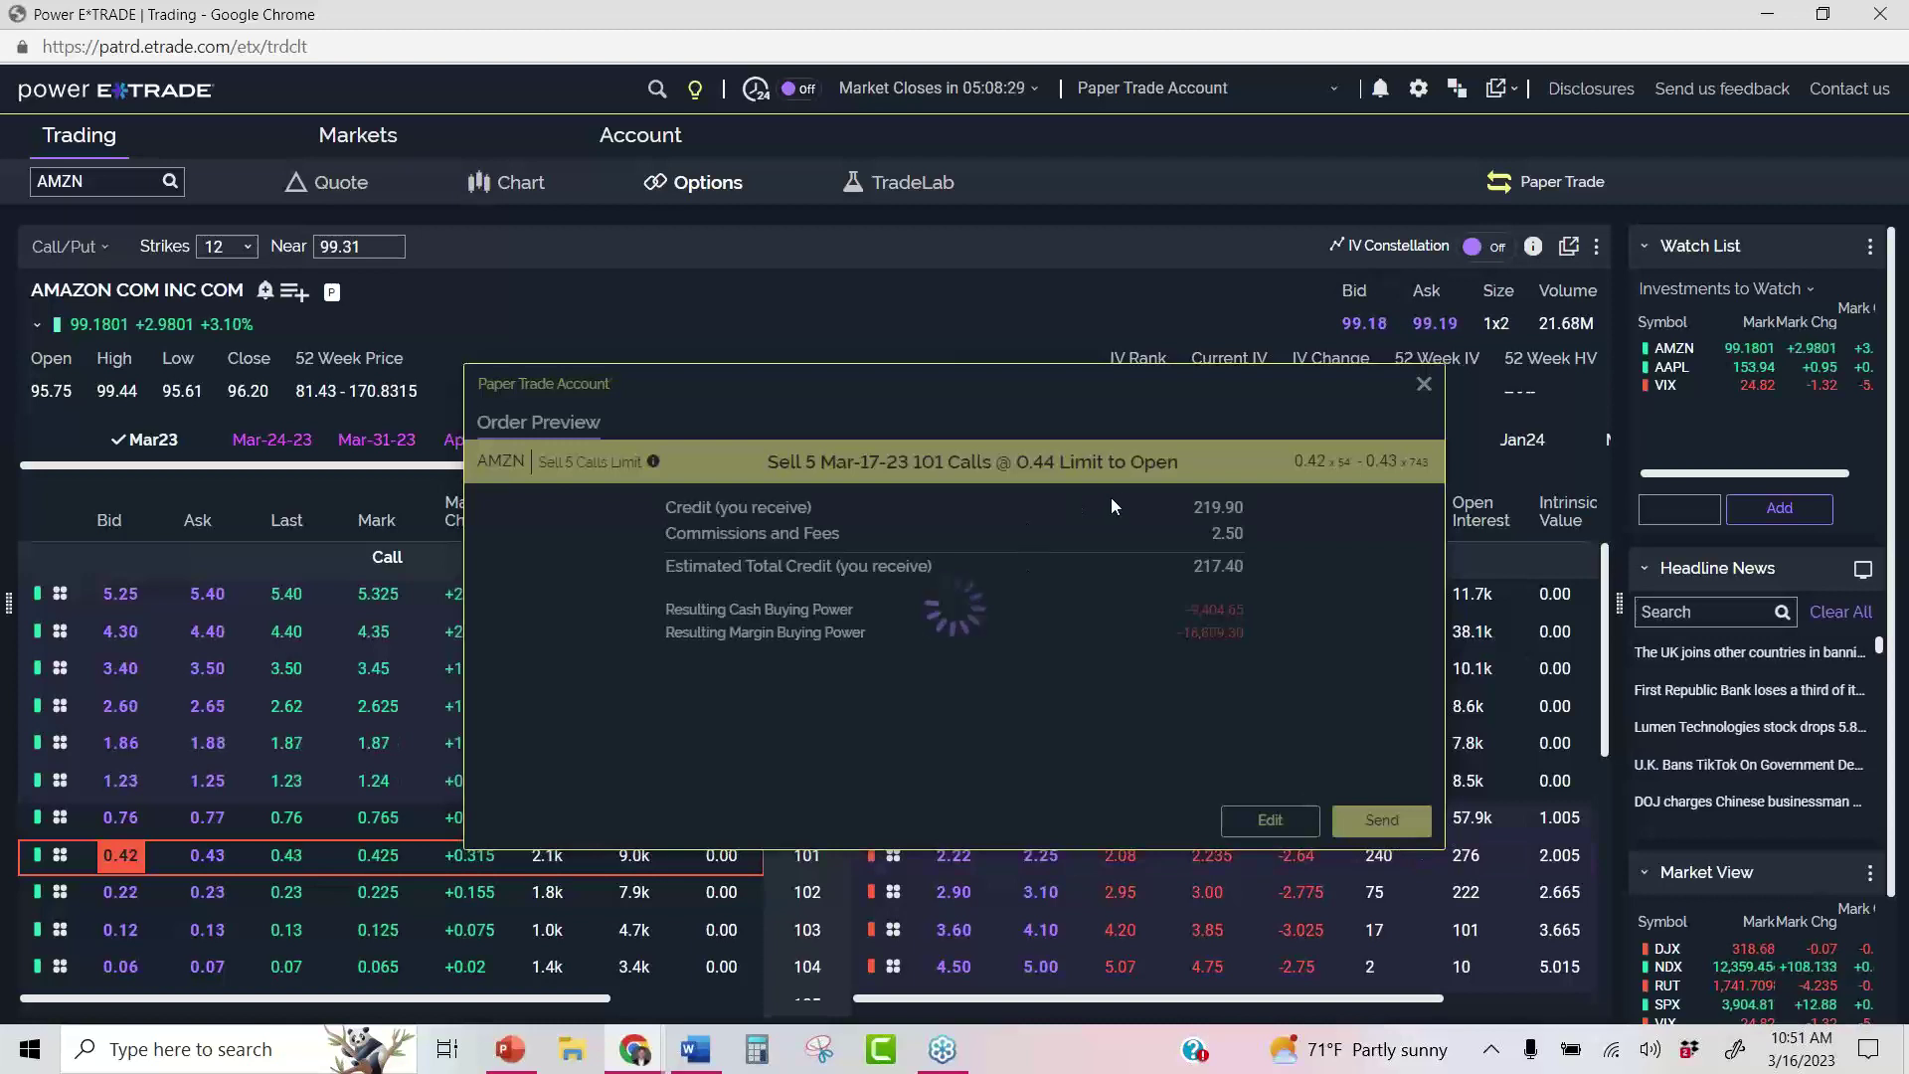
Copy the AMZN order description from the paper trade confirmation and close the confirmation
drag(1172, 460, 765, 419)
right_click(931, 422)
click(969, 438)
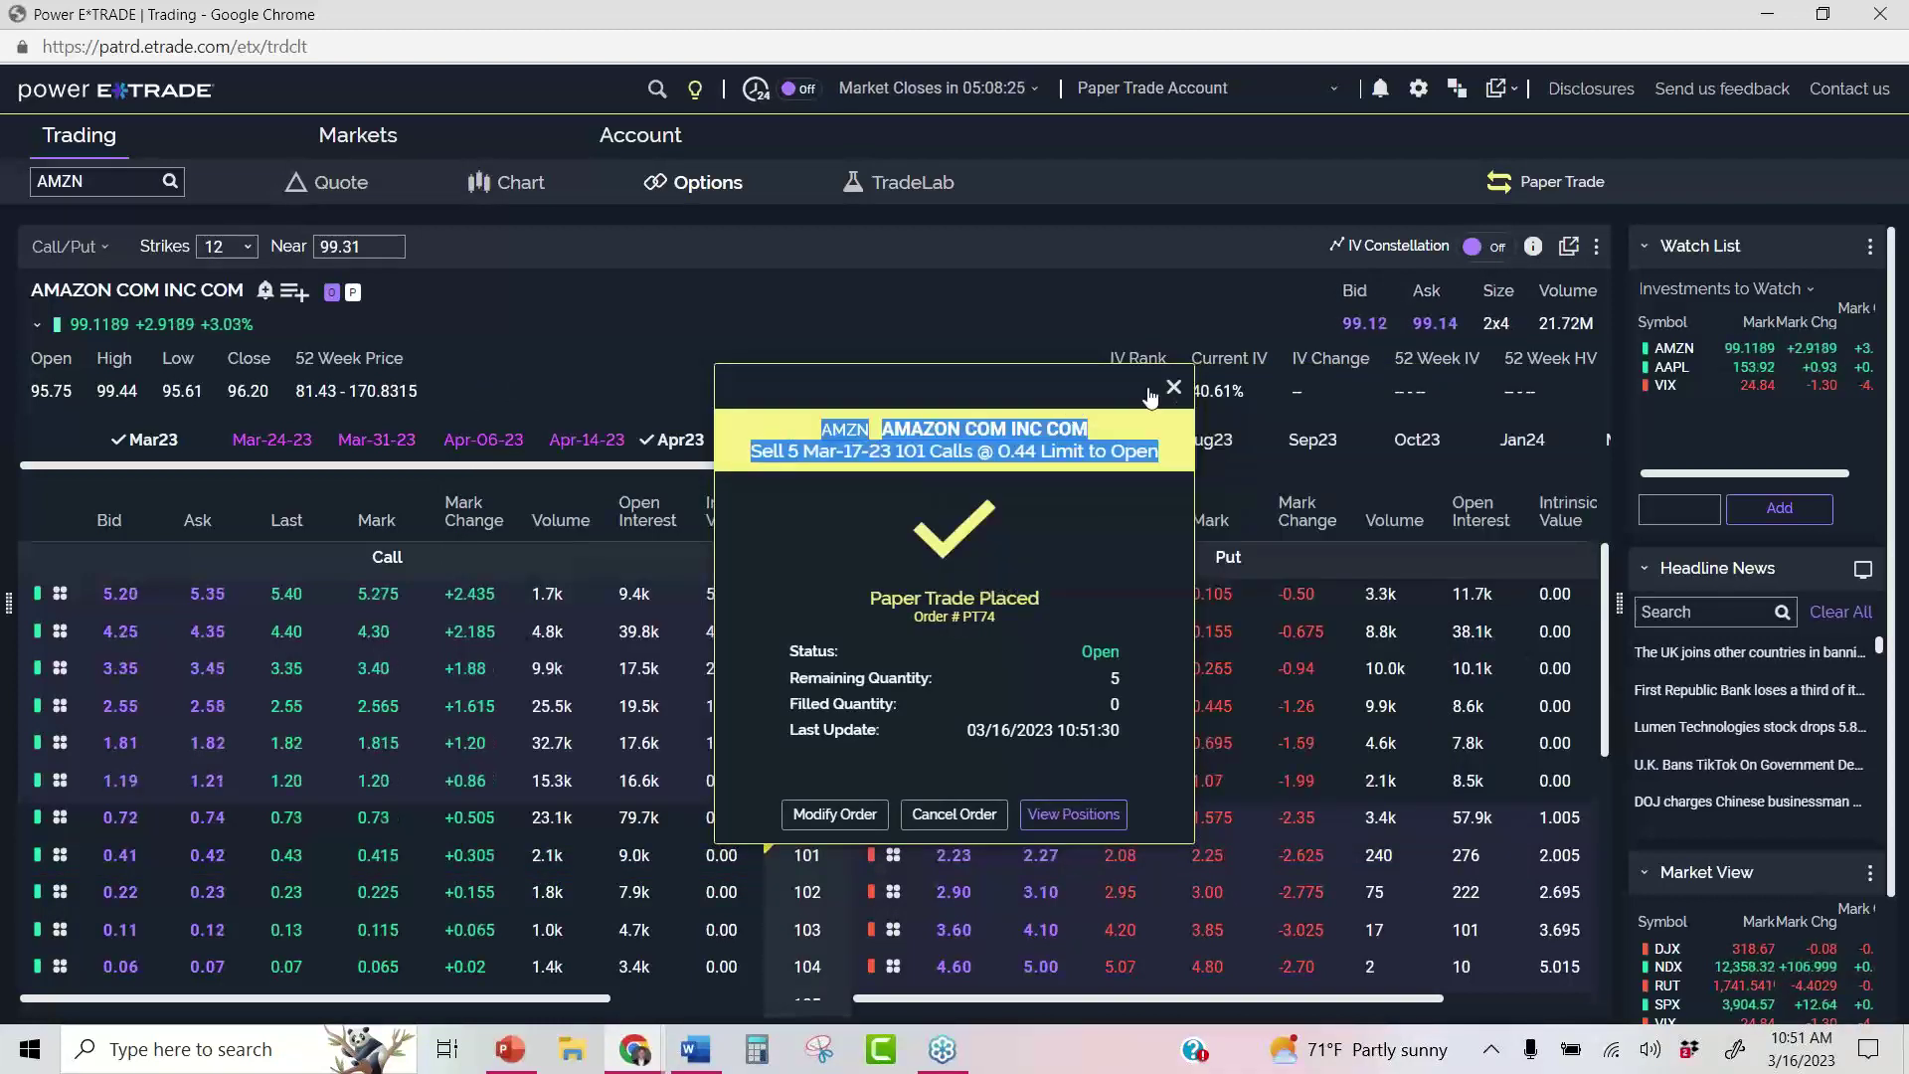
click(1174, 389)
Switch to GroupMe in the other browser window and paste the order description into the MABT Trades ONLY message field
mouse_move(634, 1049)
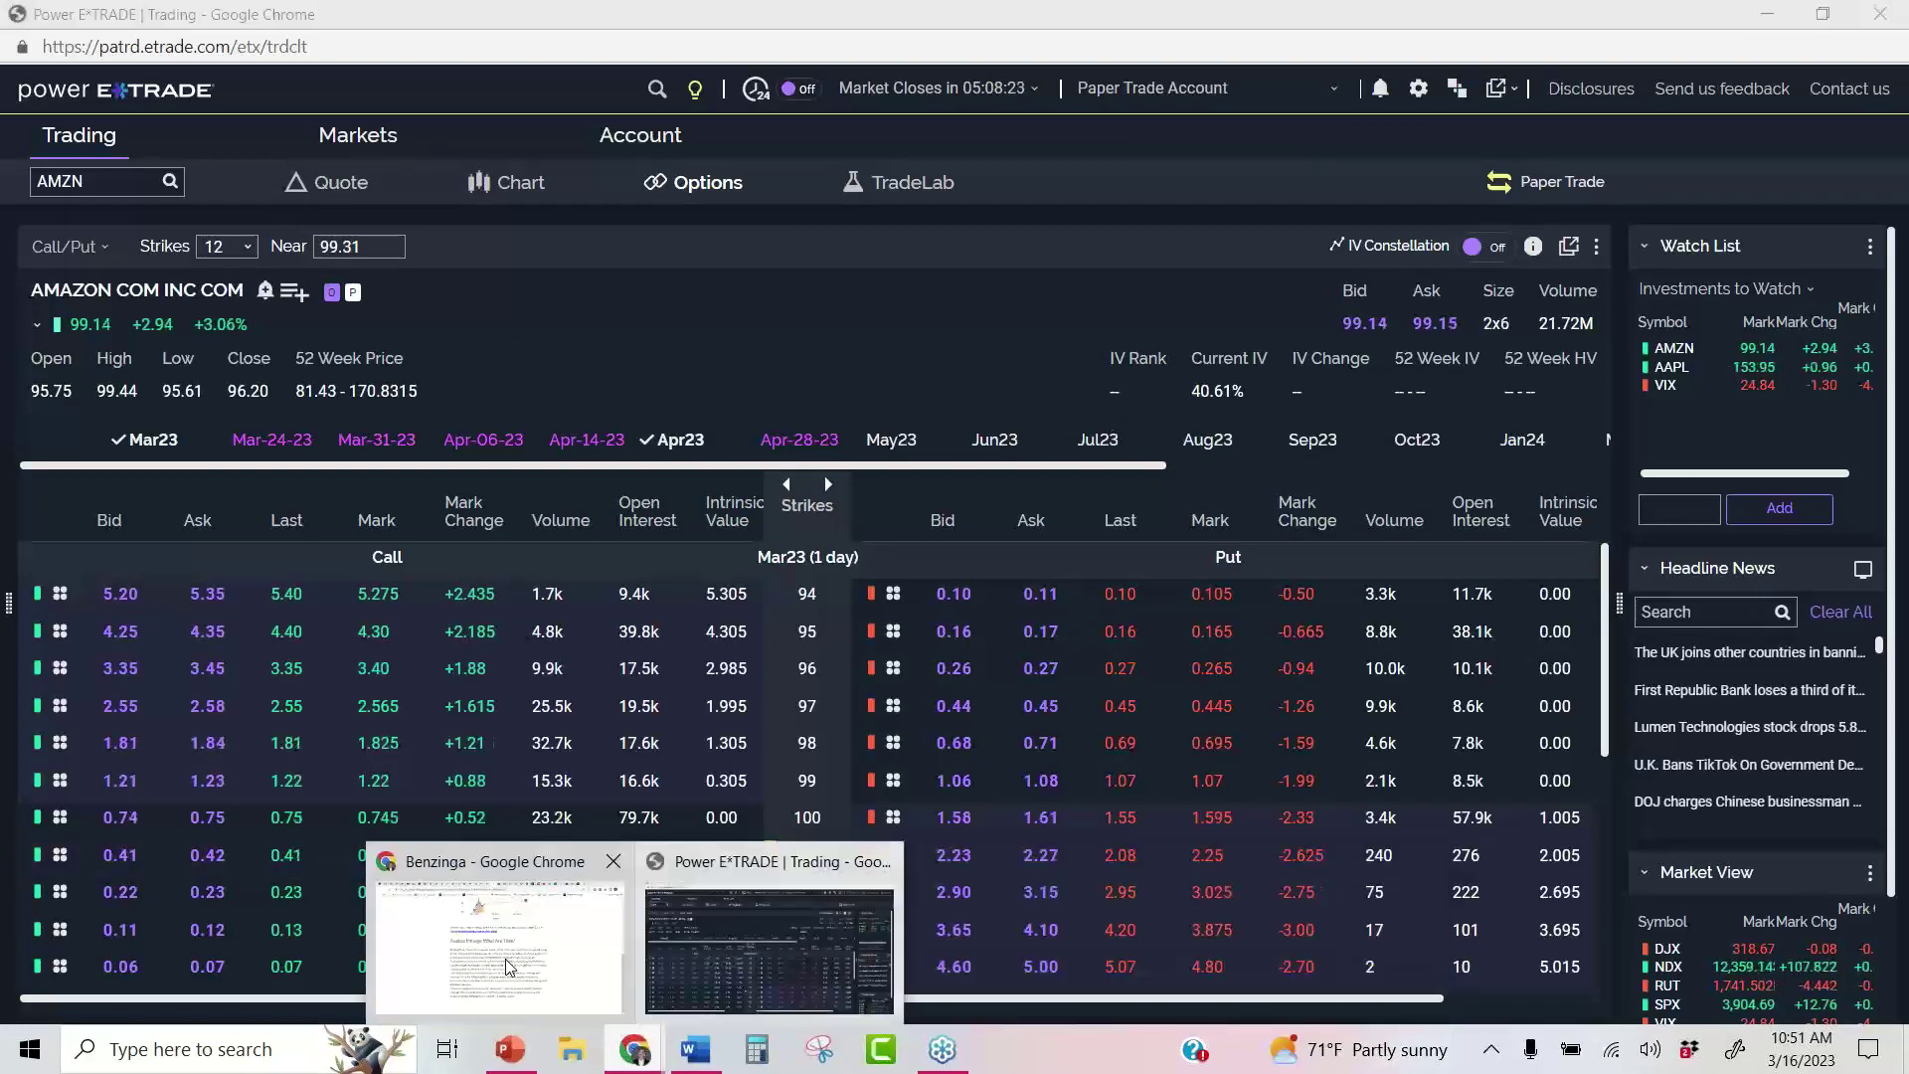
click(517, 934)
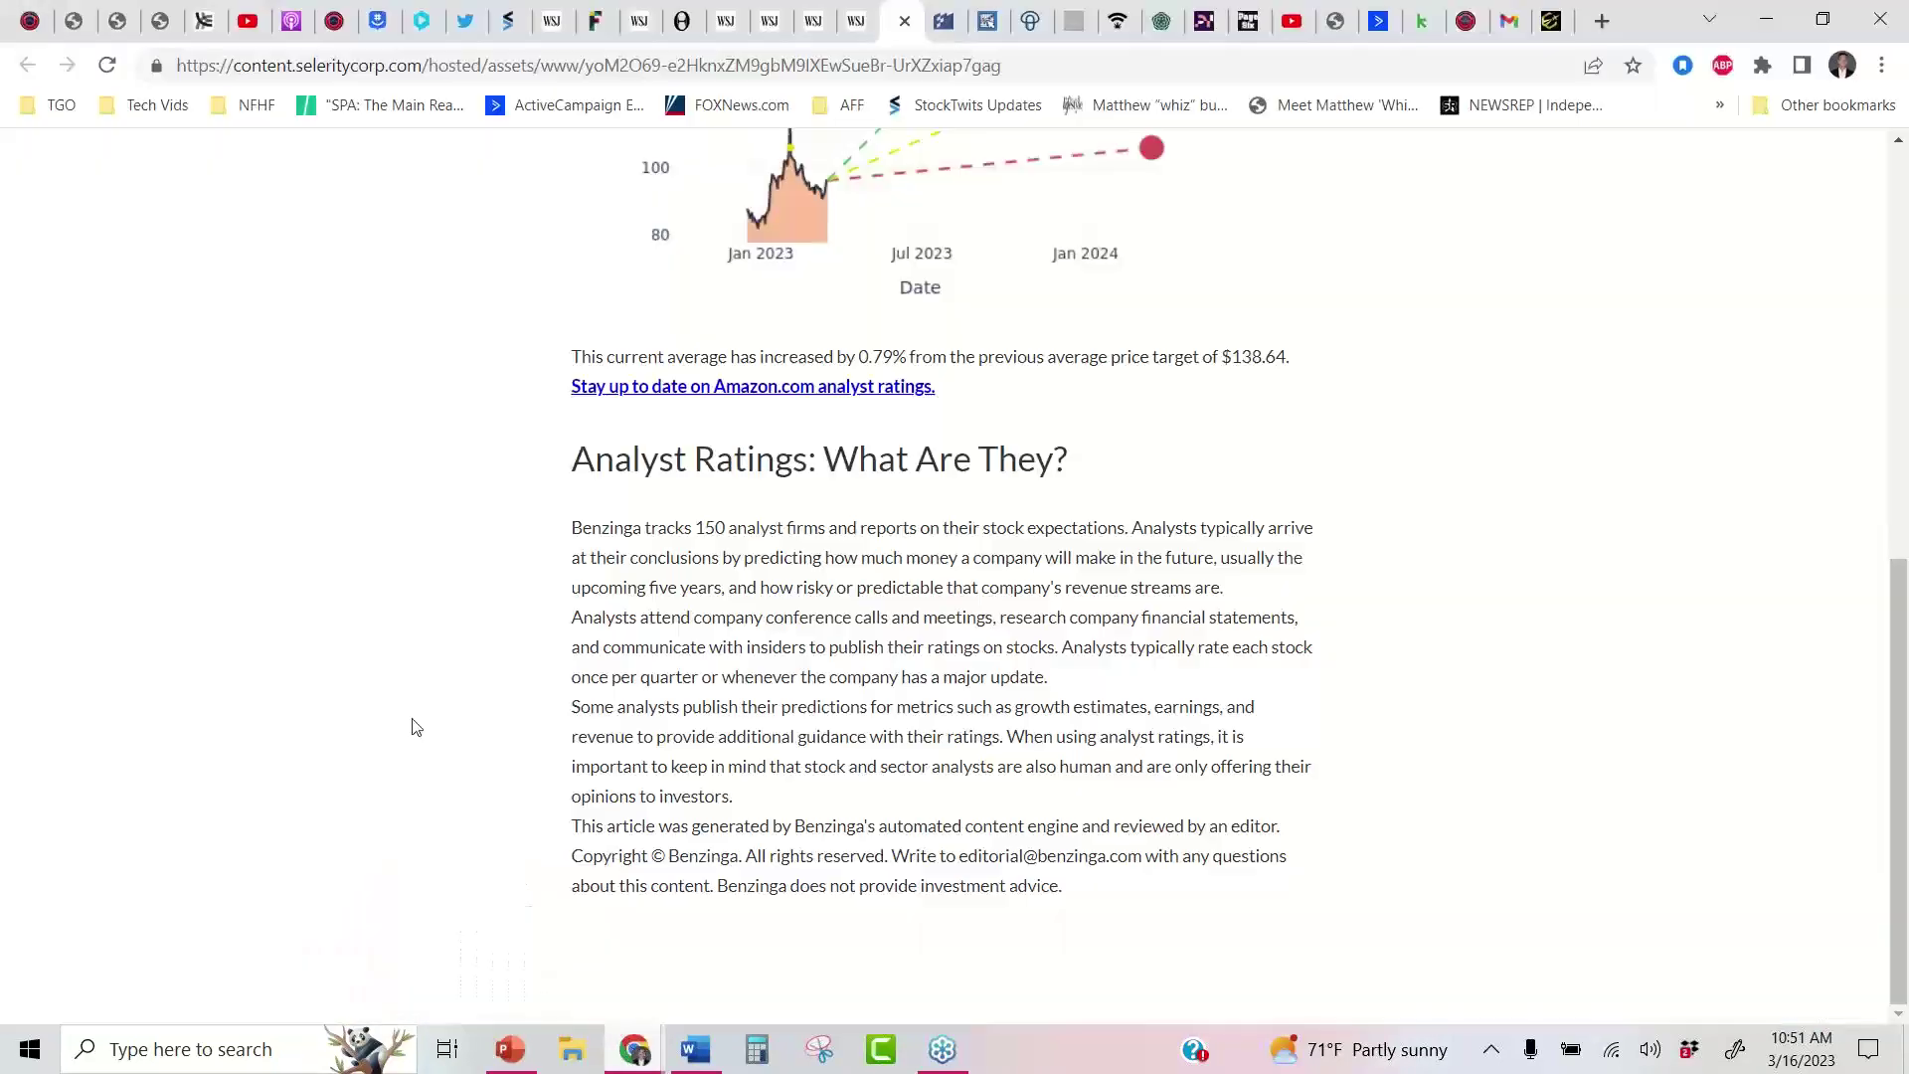
click(375, 10)
click(686, 997)
right_click(693, 999)
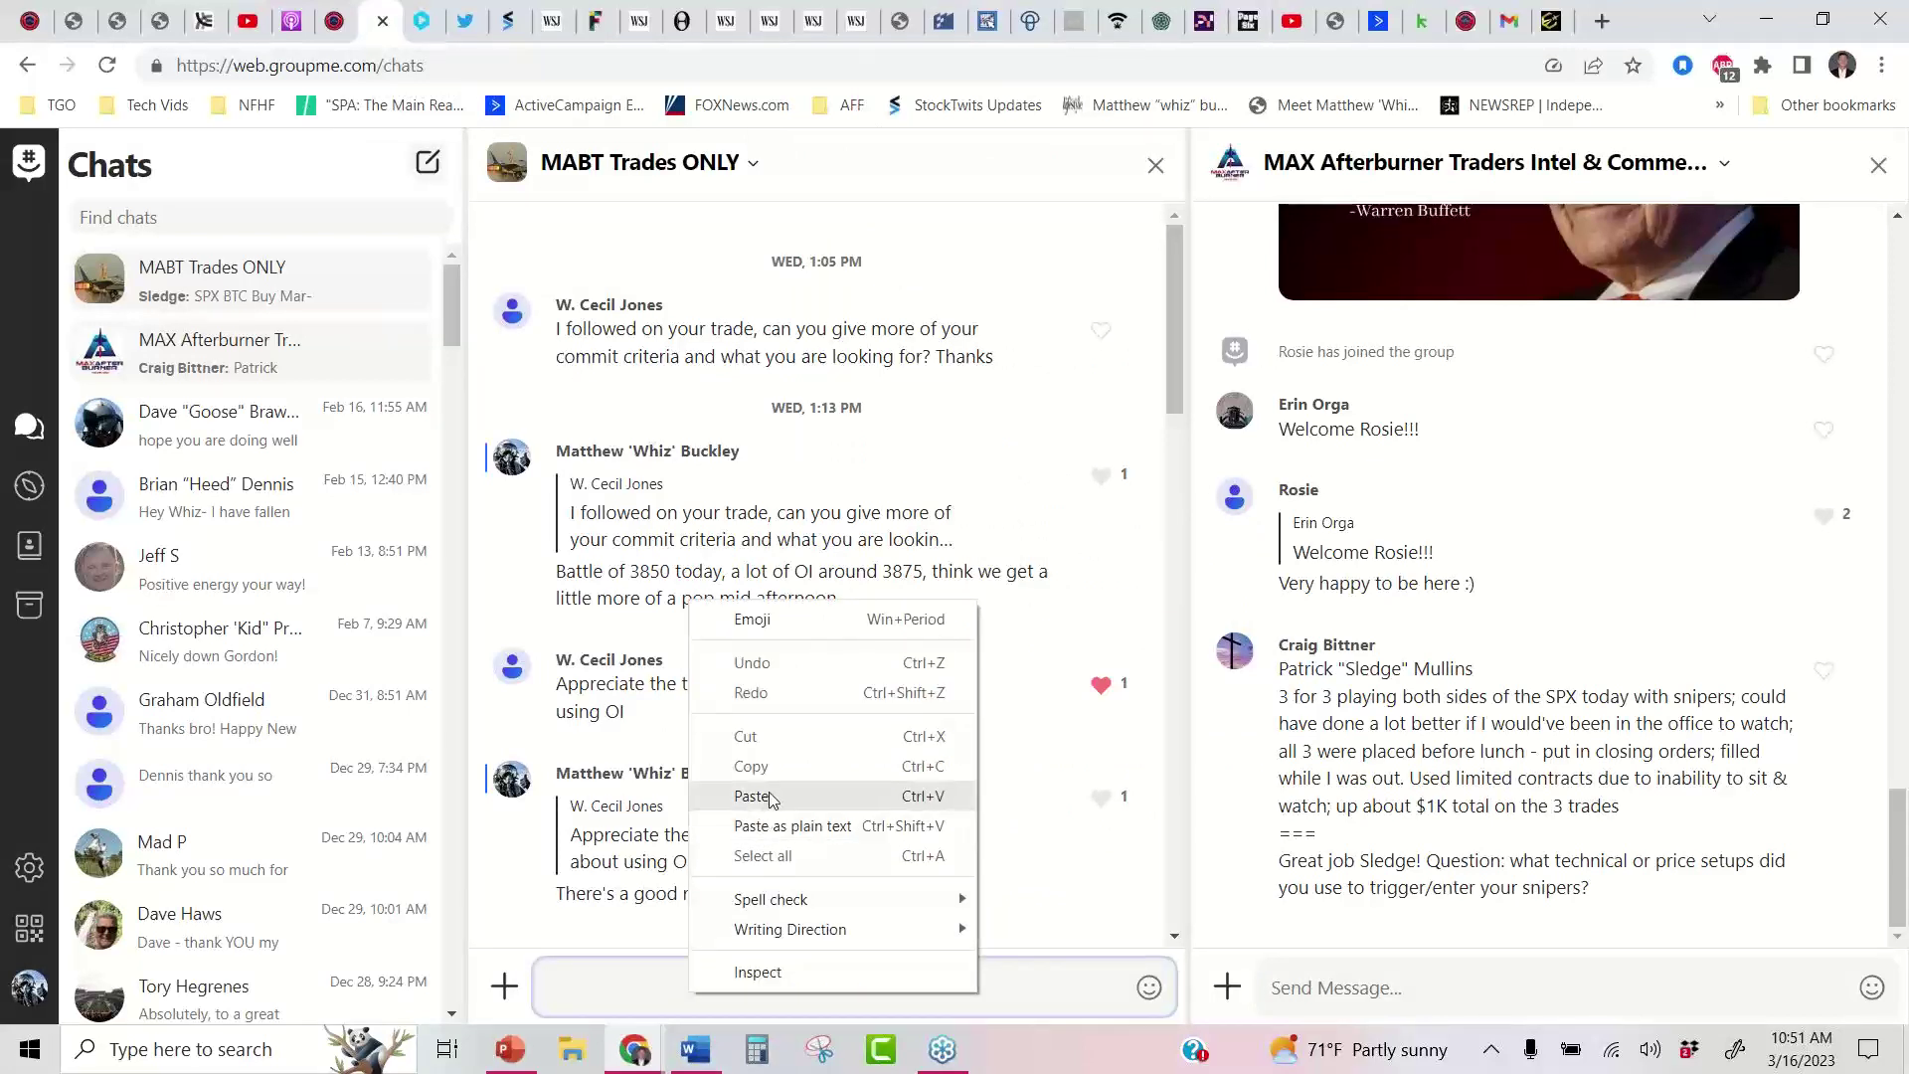
click(763, 794)
Insert "Selling upside calls against synthetic stock" before the pasted AMZN order description
click(597, 965)
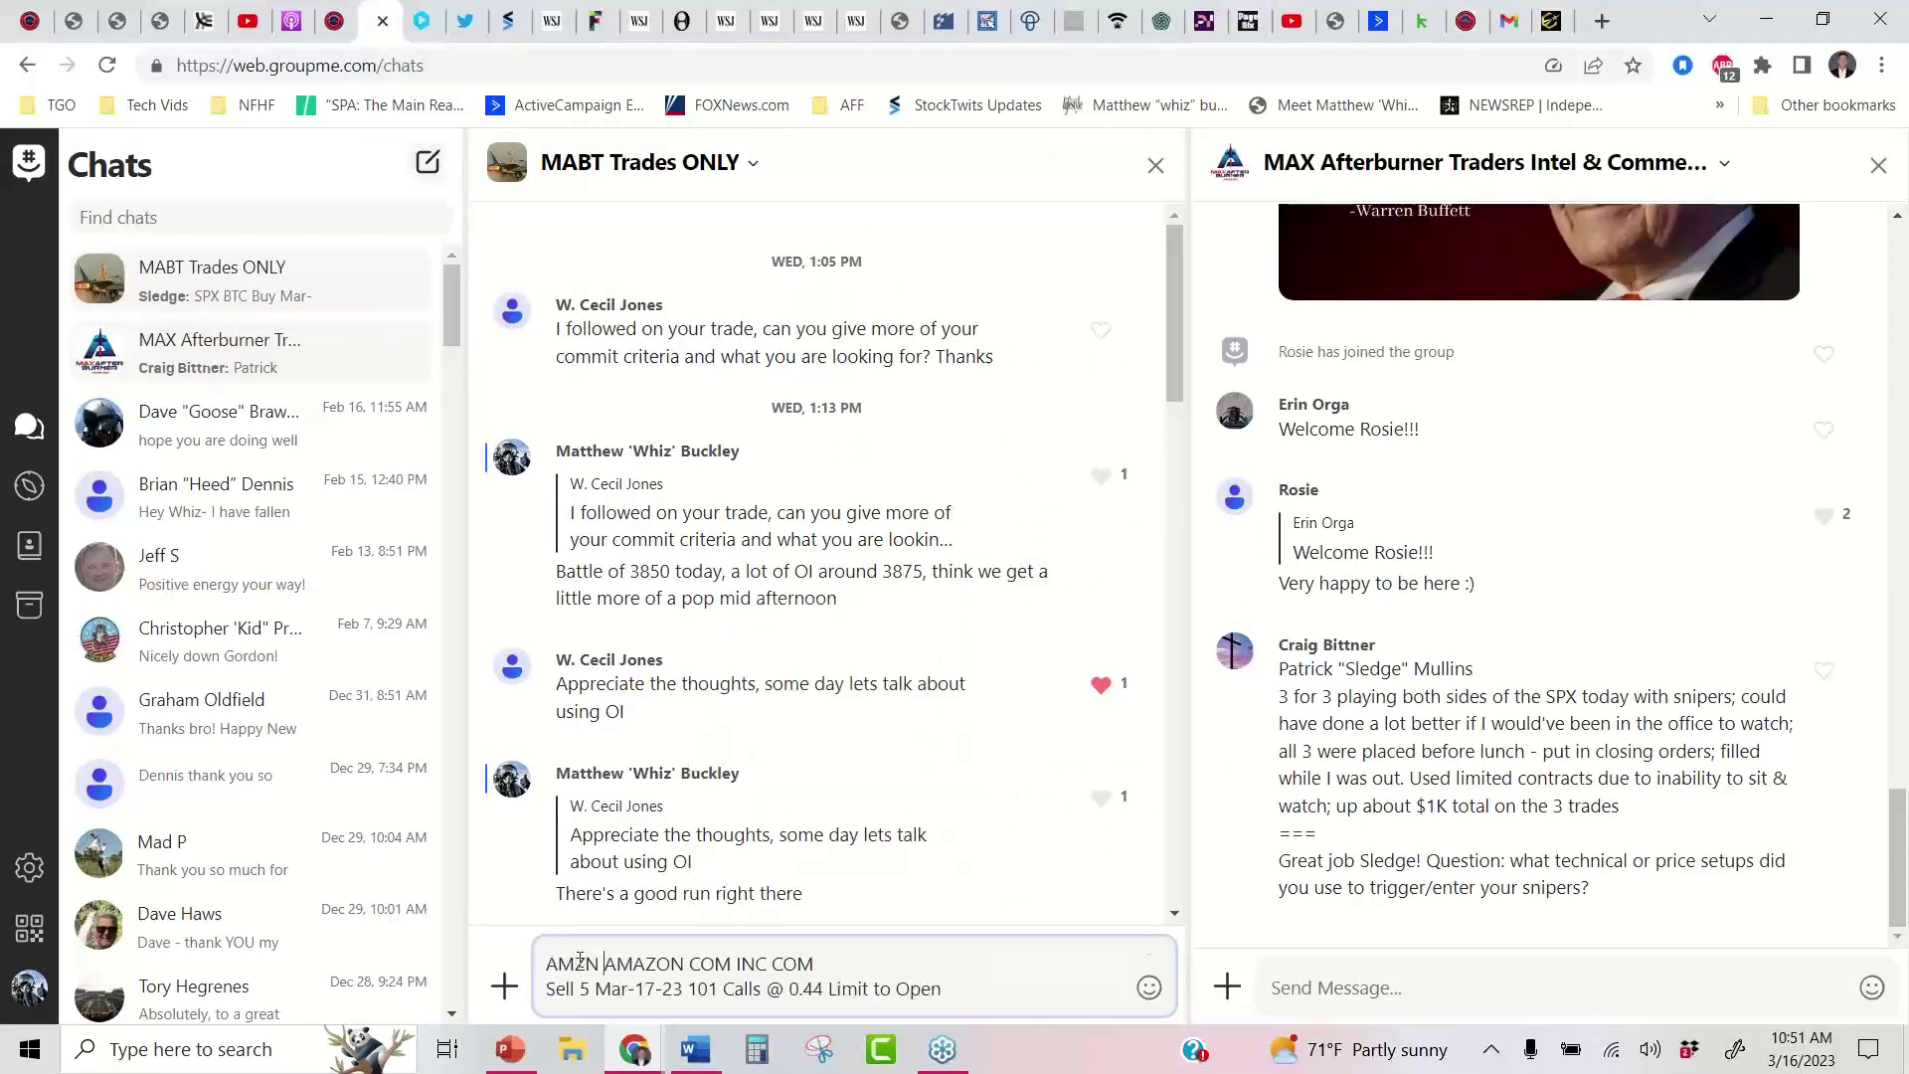
key(Home)
text(Selling upside call)
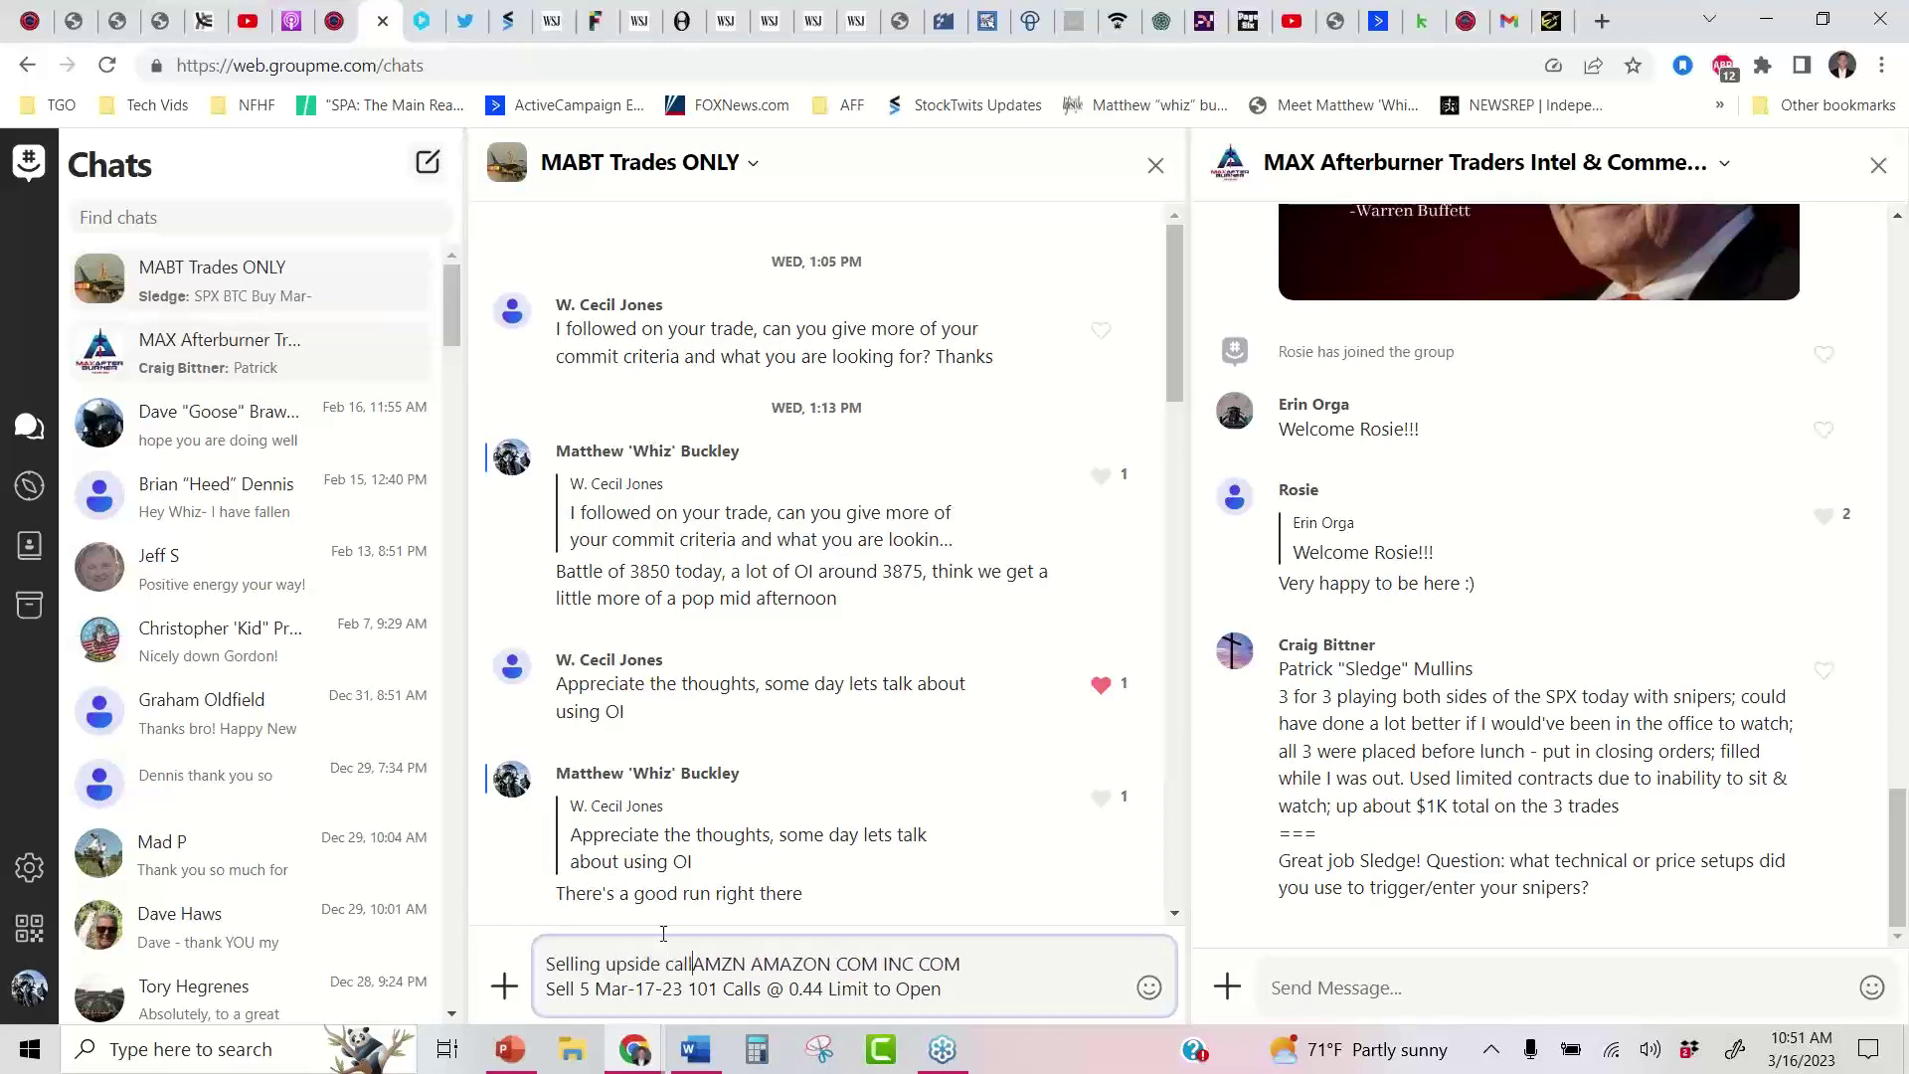
text(s against sy)
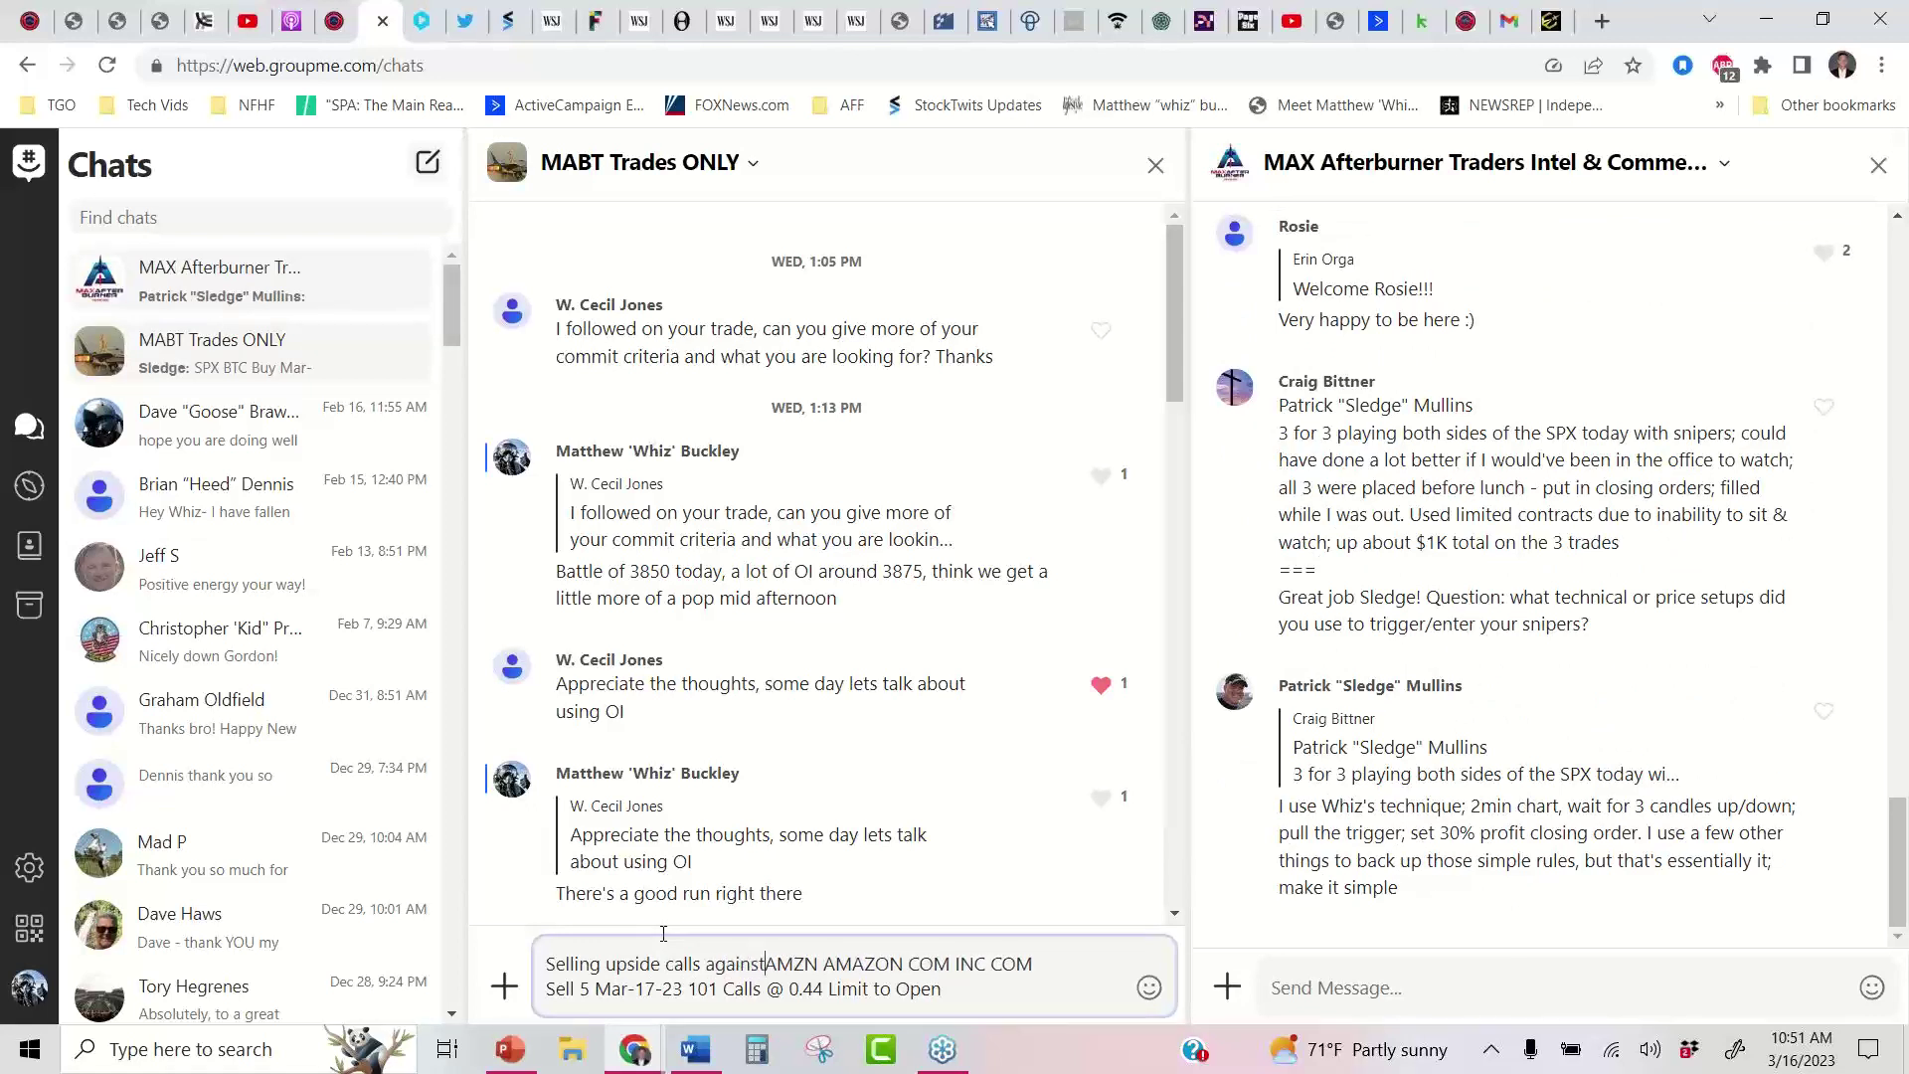
text(nthetic stock)
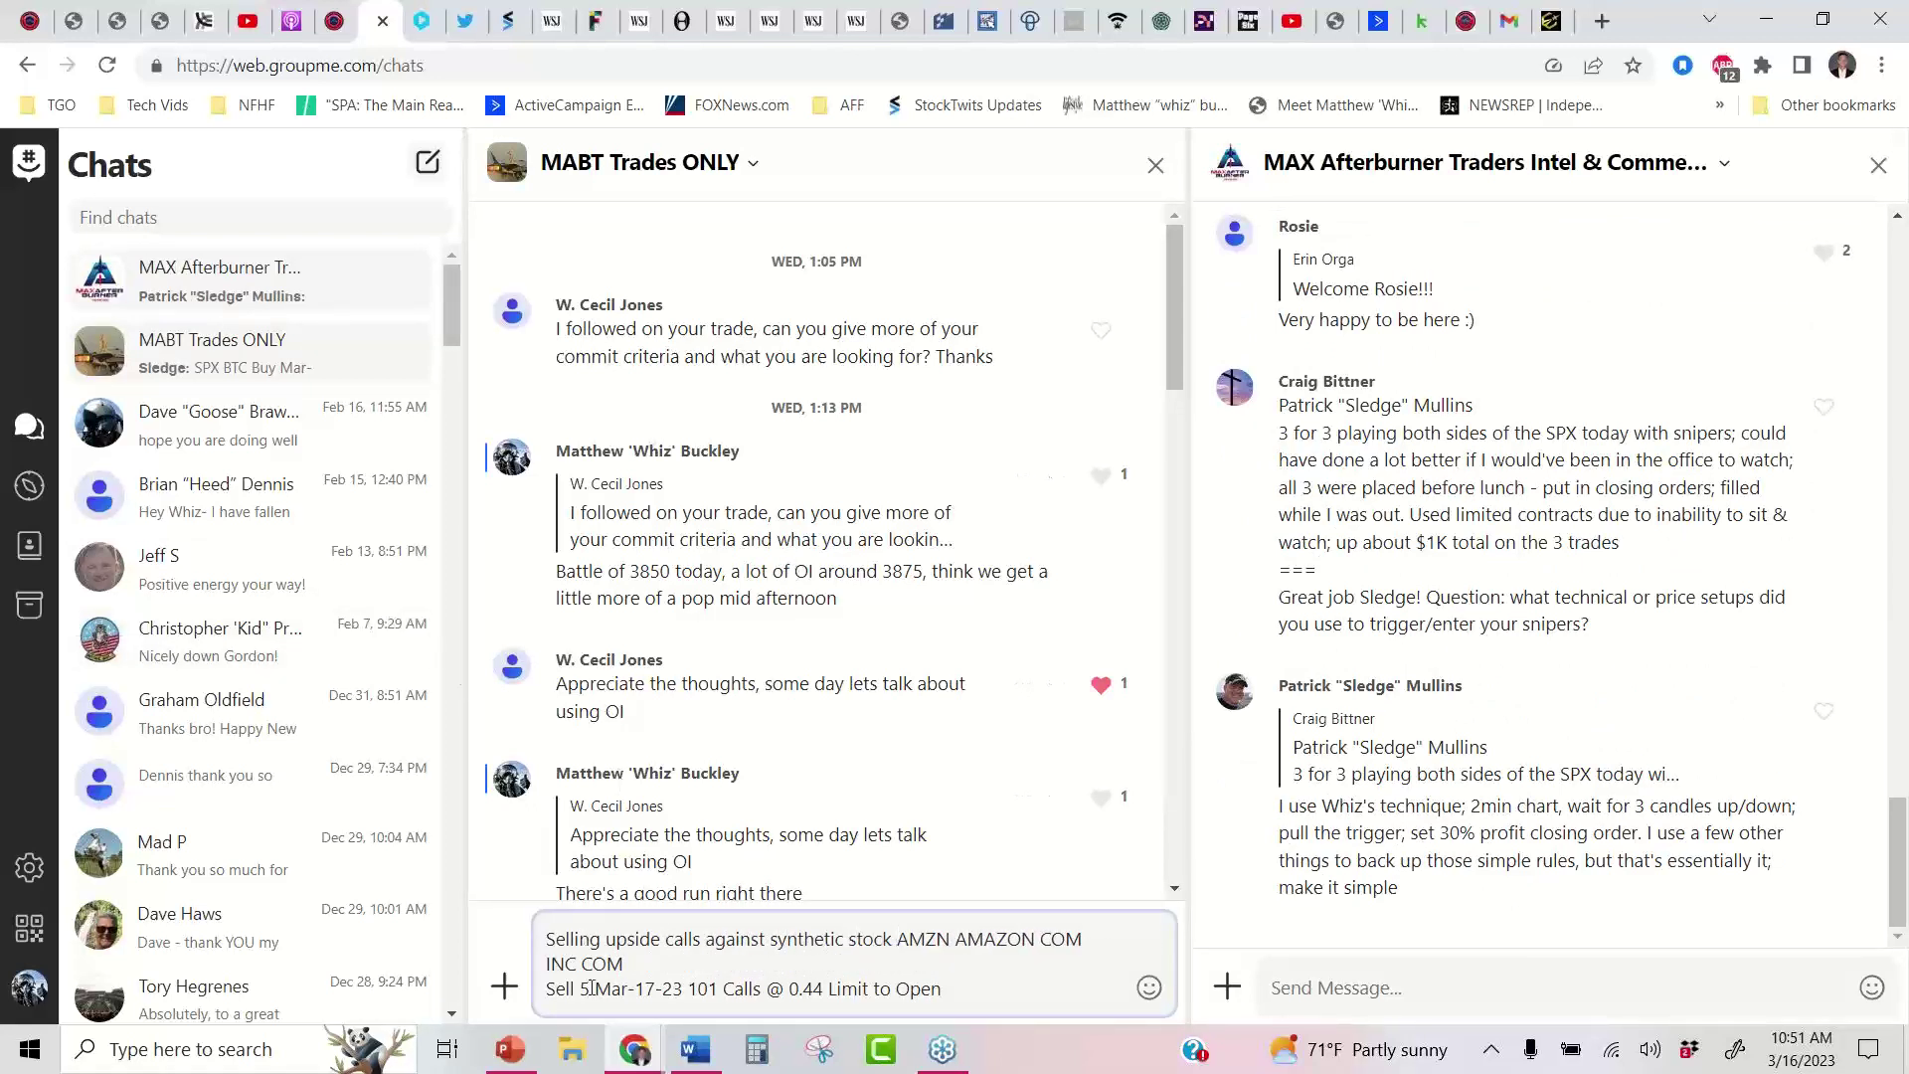
Copy the whole trade message and send it to the MABT Trades ONLY chat
drag(952, 1000, 502, 946)
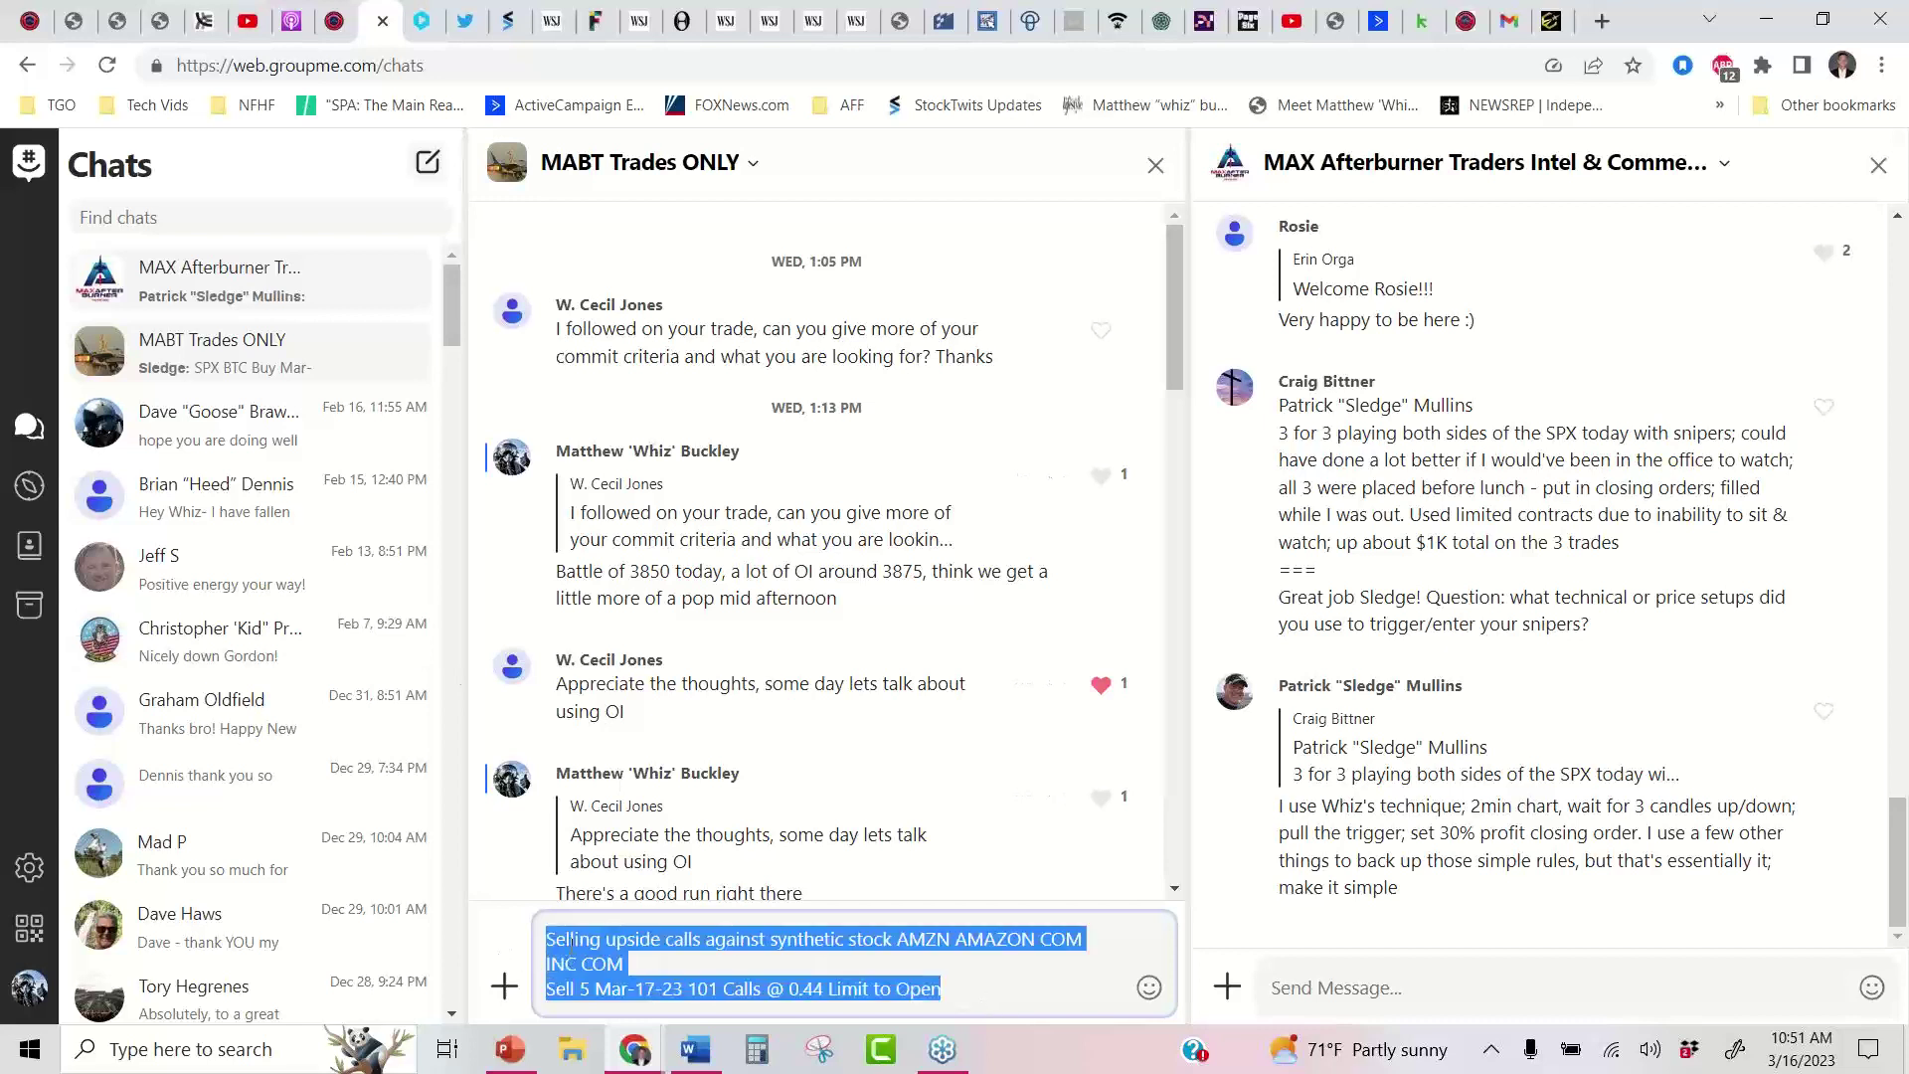
right_click(573, 939)
click(651, 648)
key(Return)
drag(1174, 254, 1174, 775)
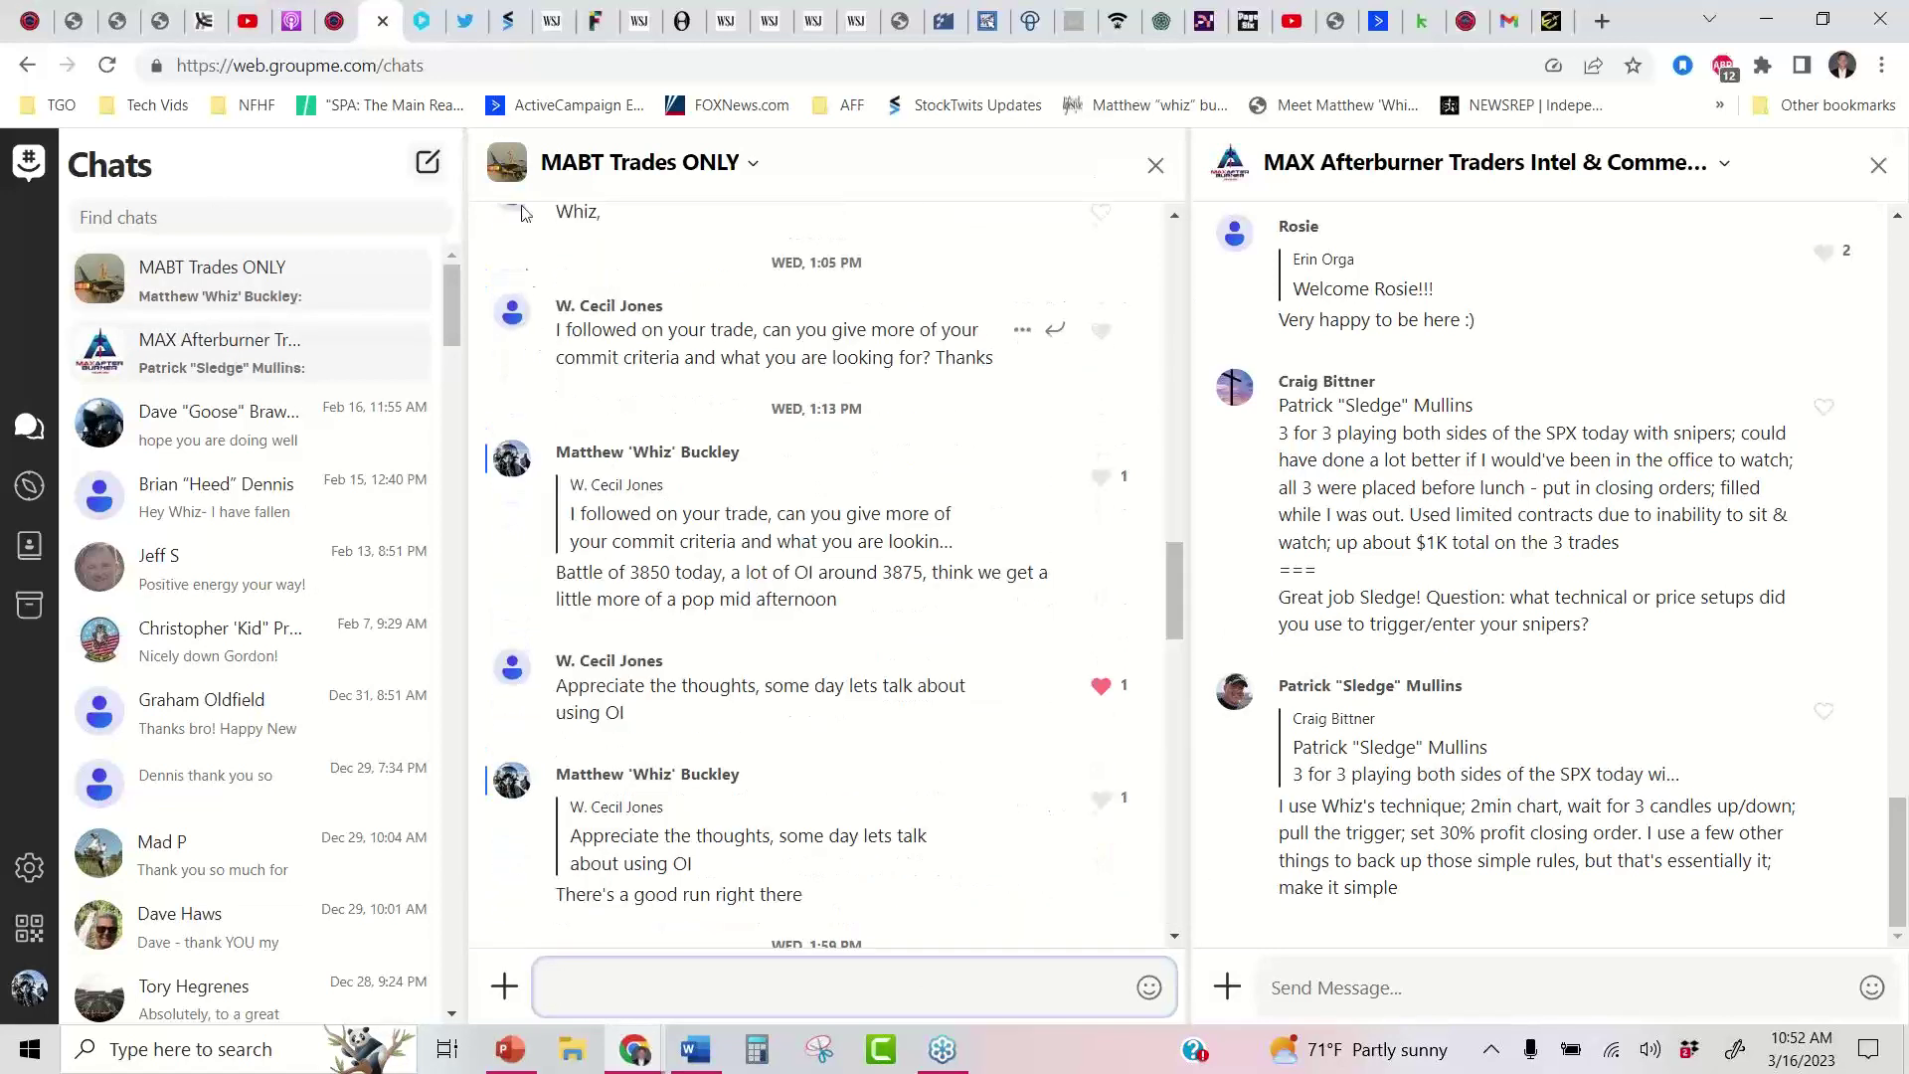
Paste the same trade message into the Chatroll live chat and send it
click(428, 14)
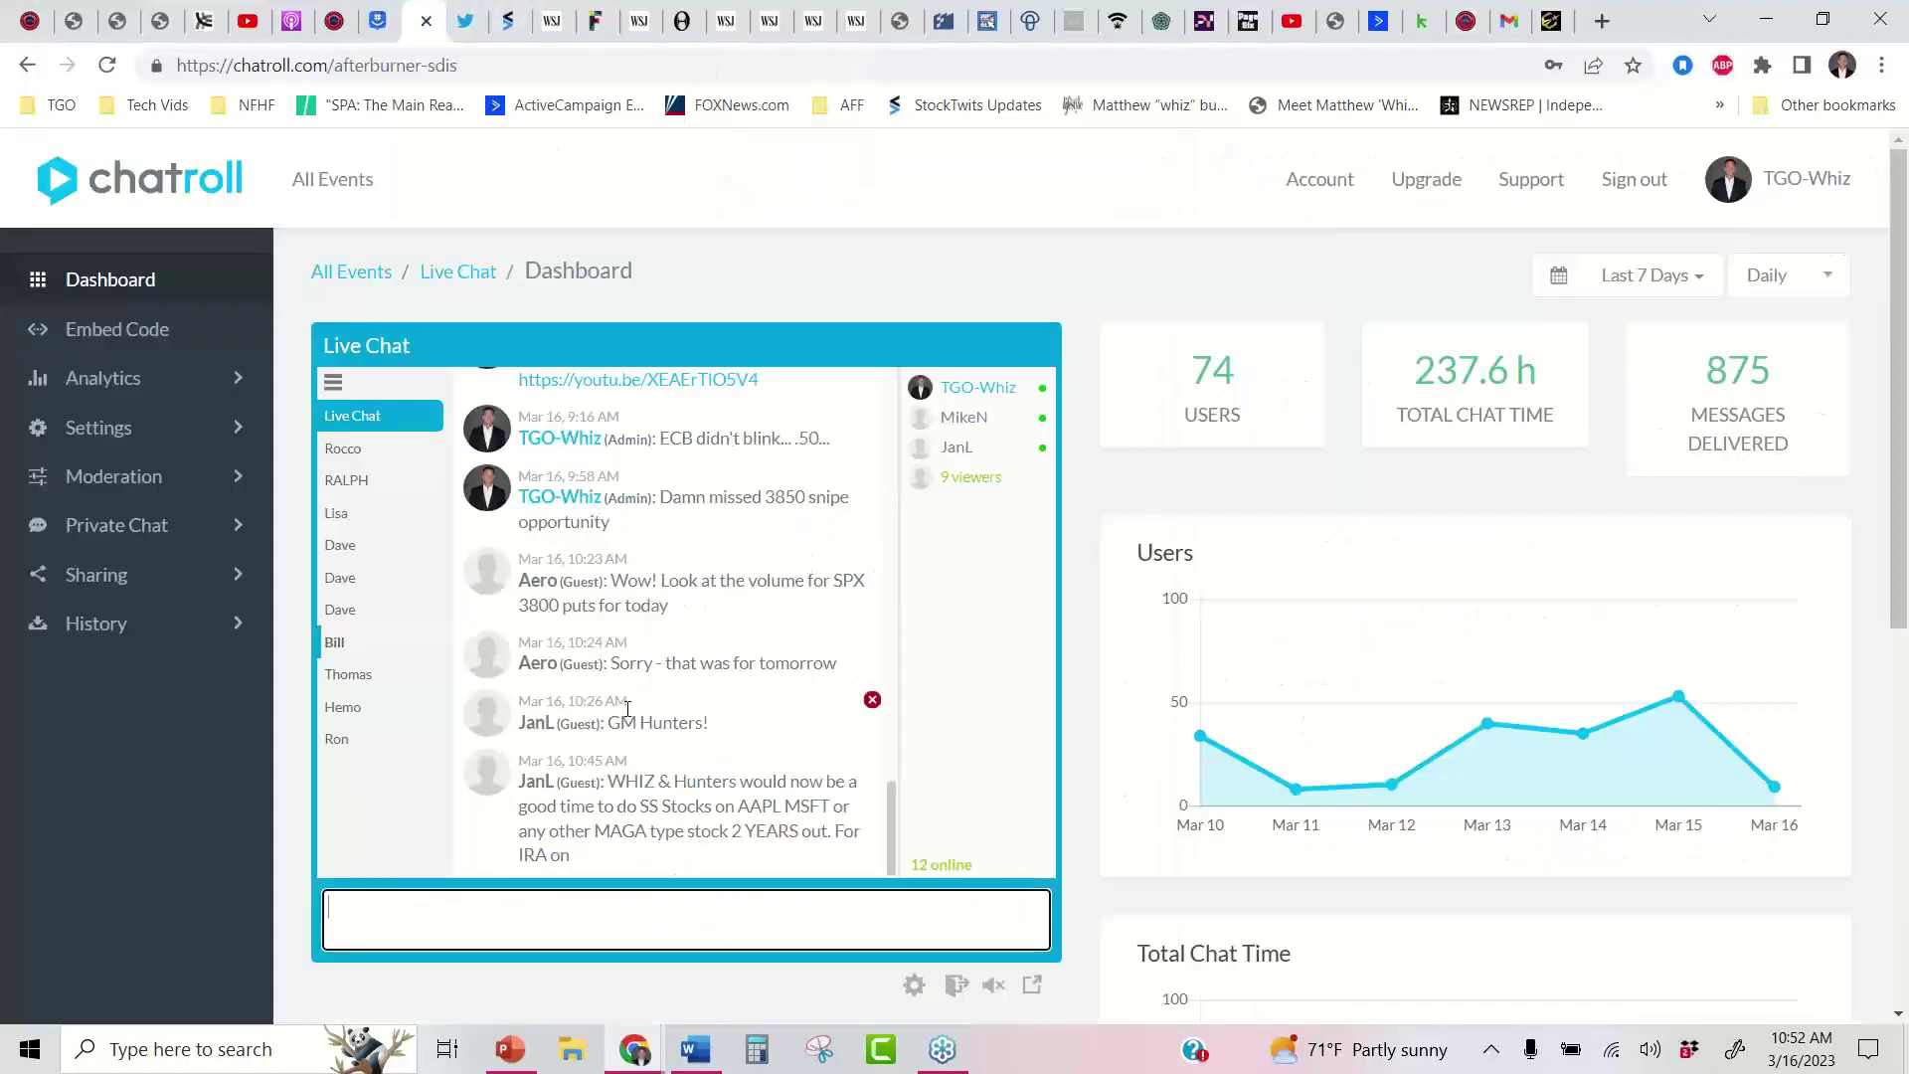
right_click(578, 938)
click(682, 740)
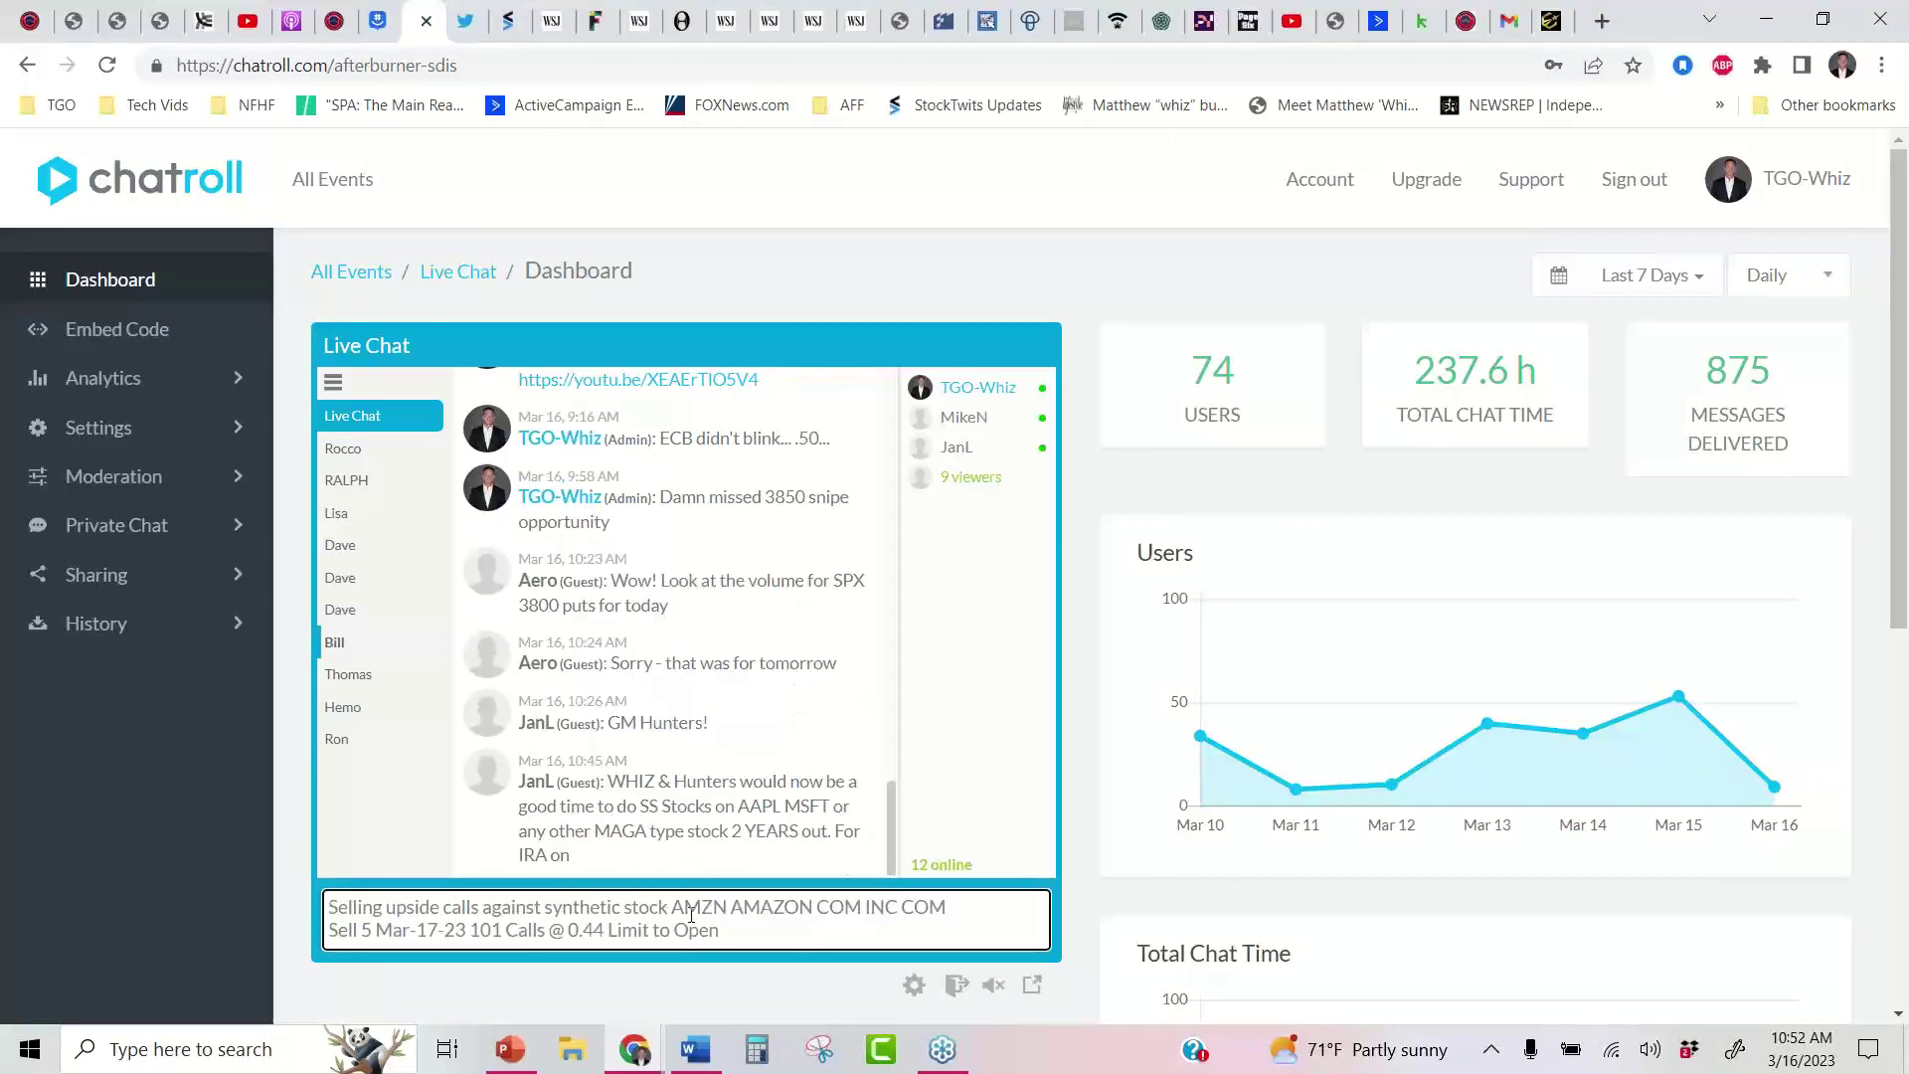
key(Return)
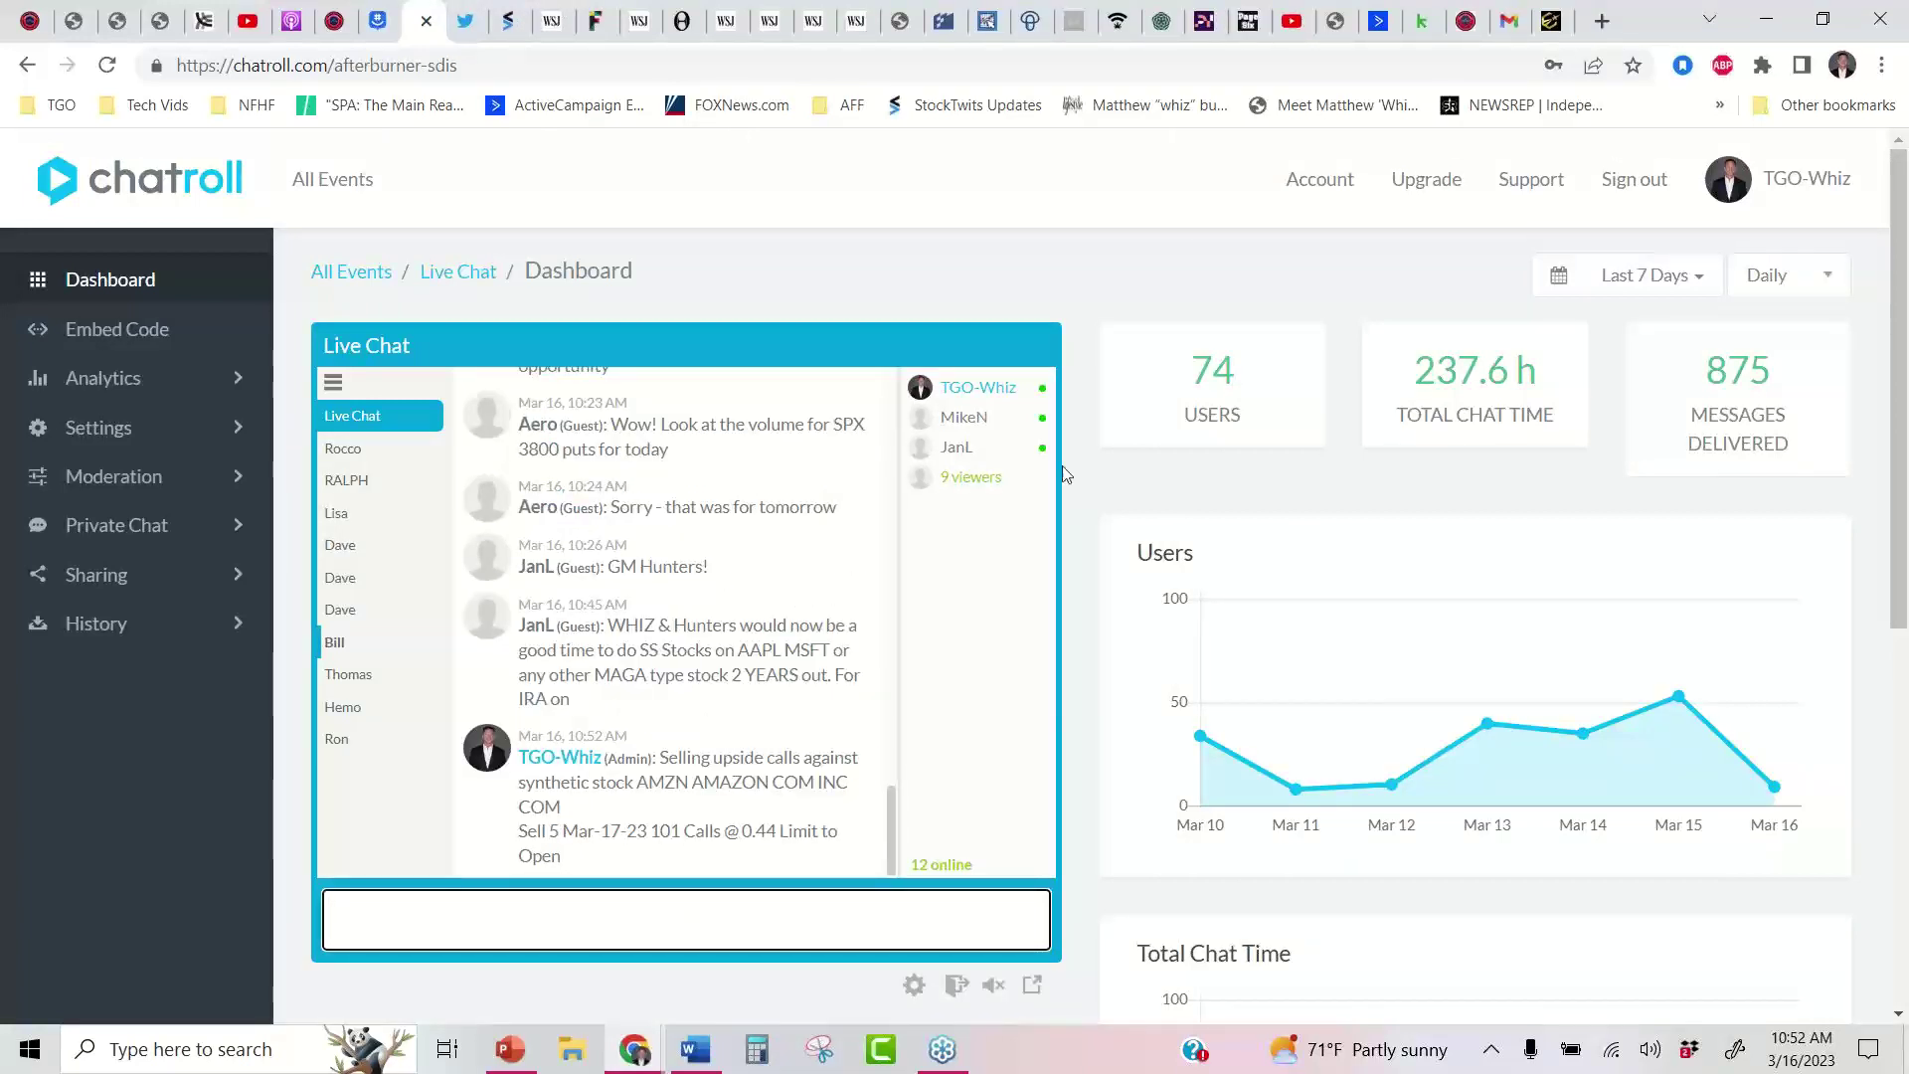
Switch back to Power E*TRADE and check the paper trade account's positions
mouse_move(637, 1055)
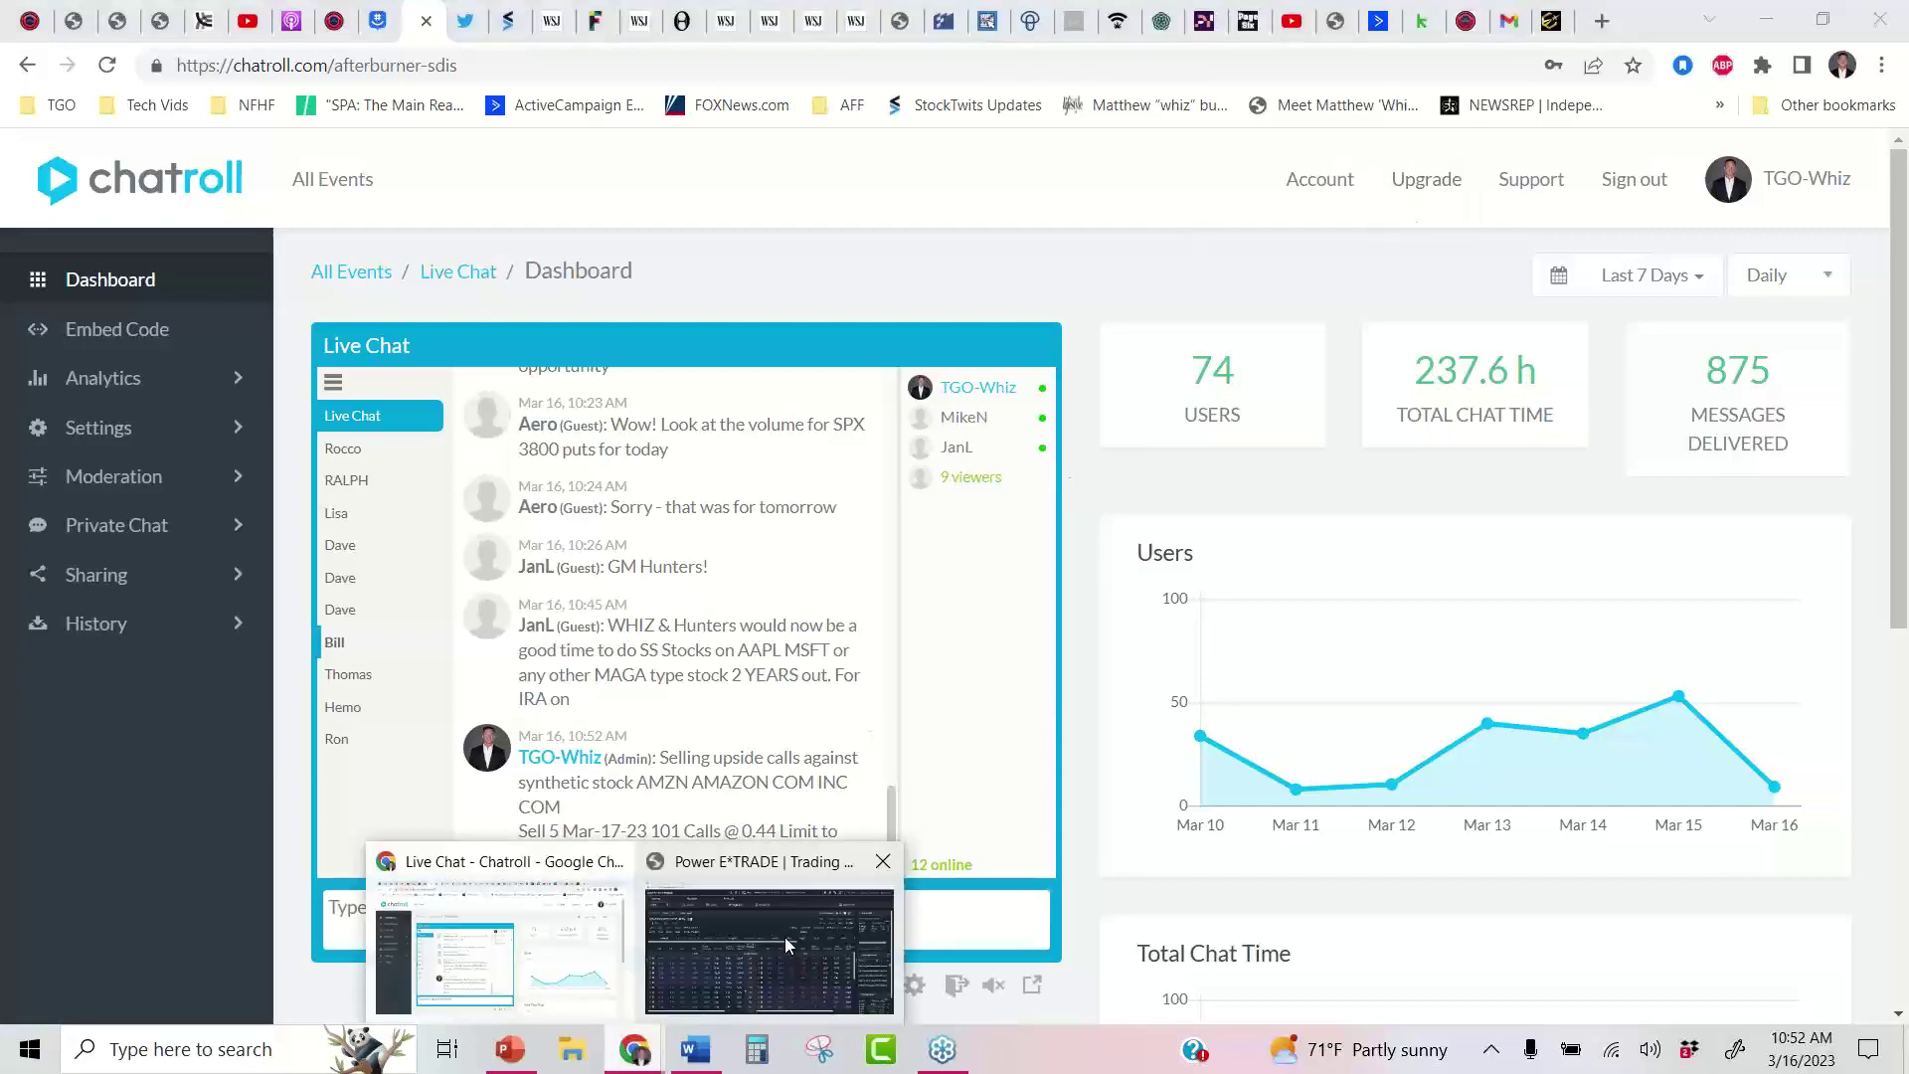
click(785, 937)
click(611, 163)
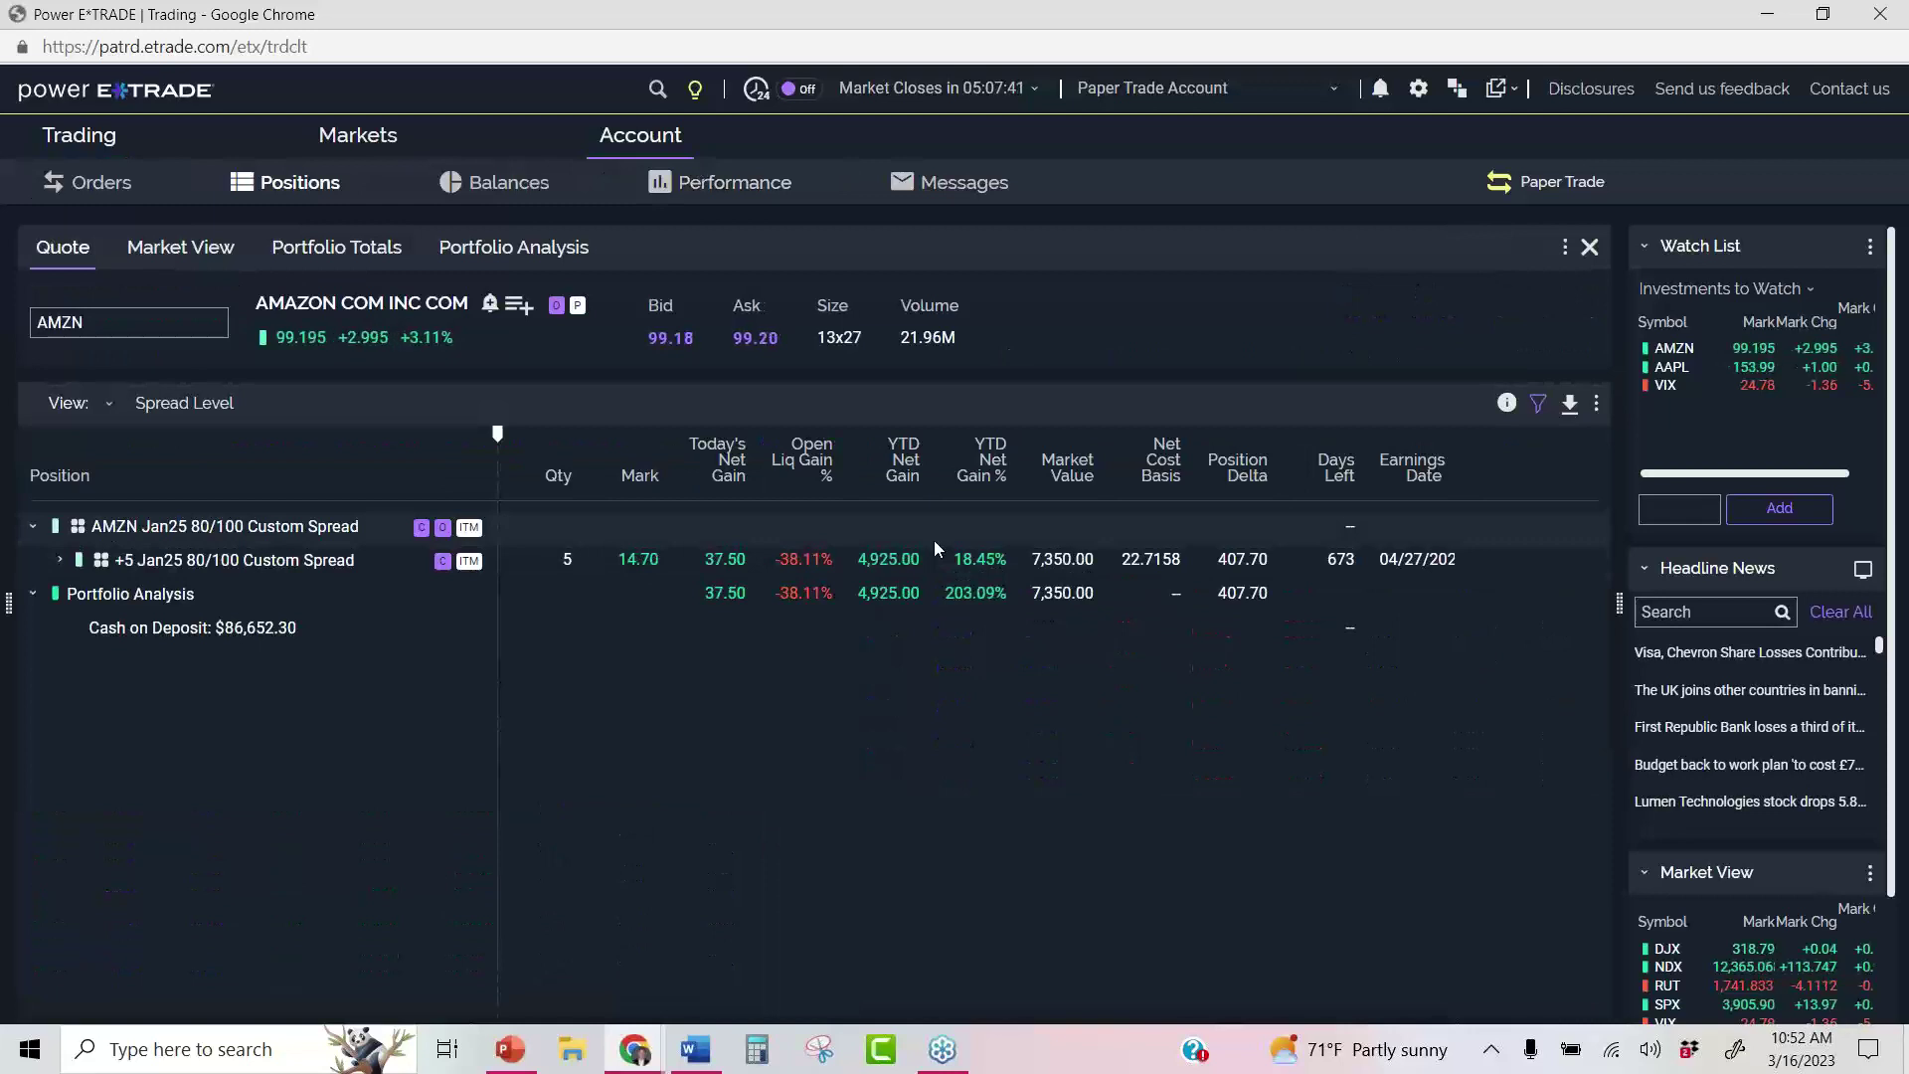
Return to the AMZN option chain, hide the Mar23 and Apr23 expirations, and bring the 2025 expirations into view
mouse_move(65, 137)
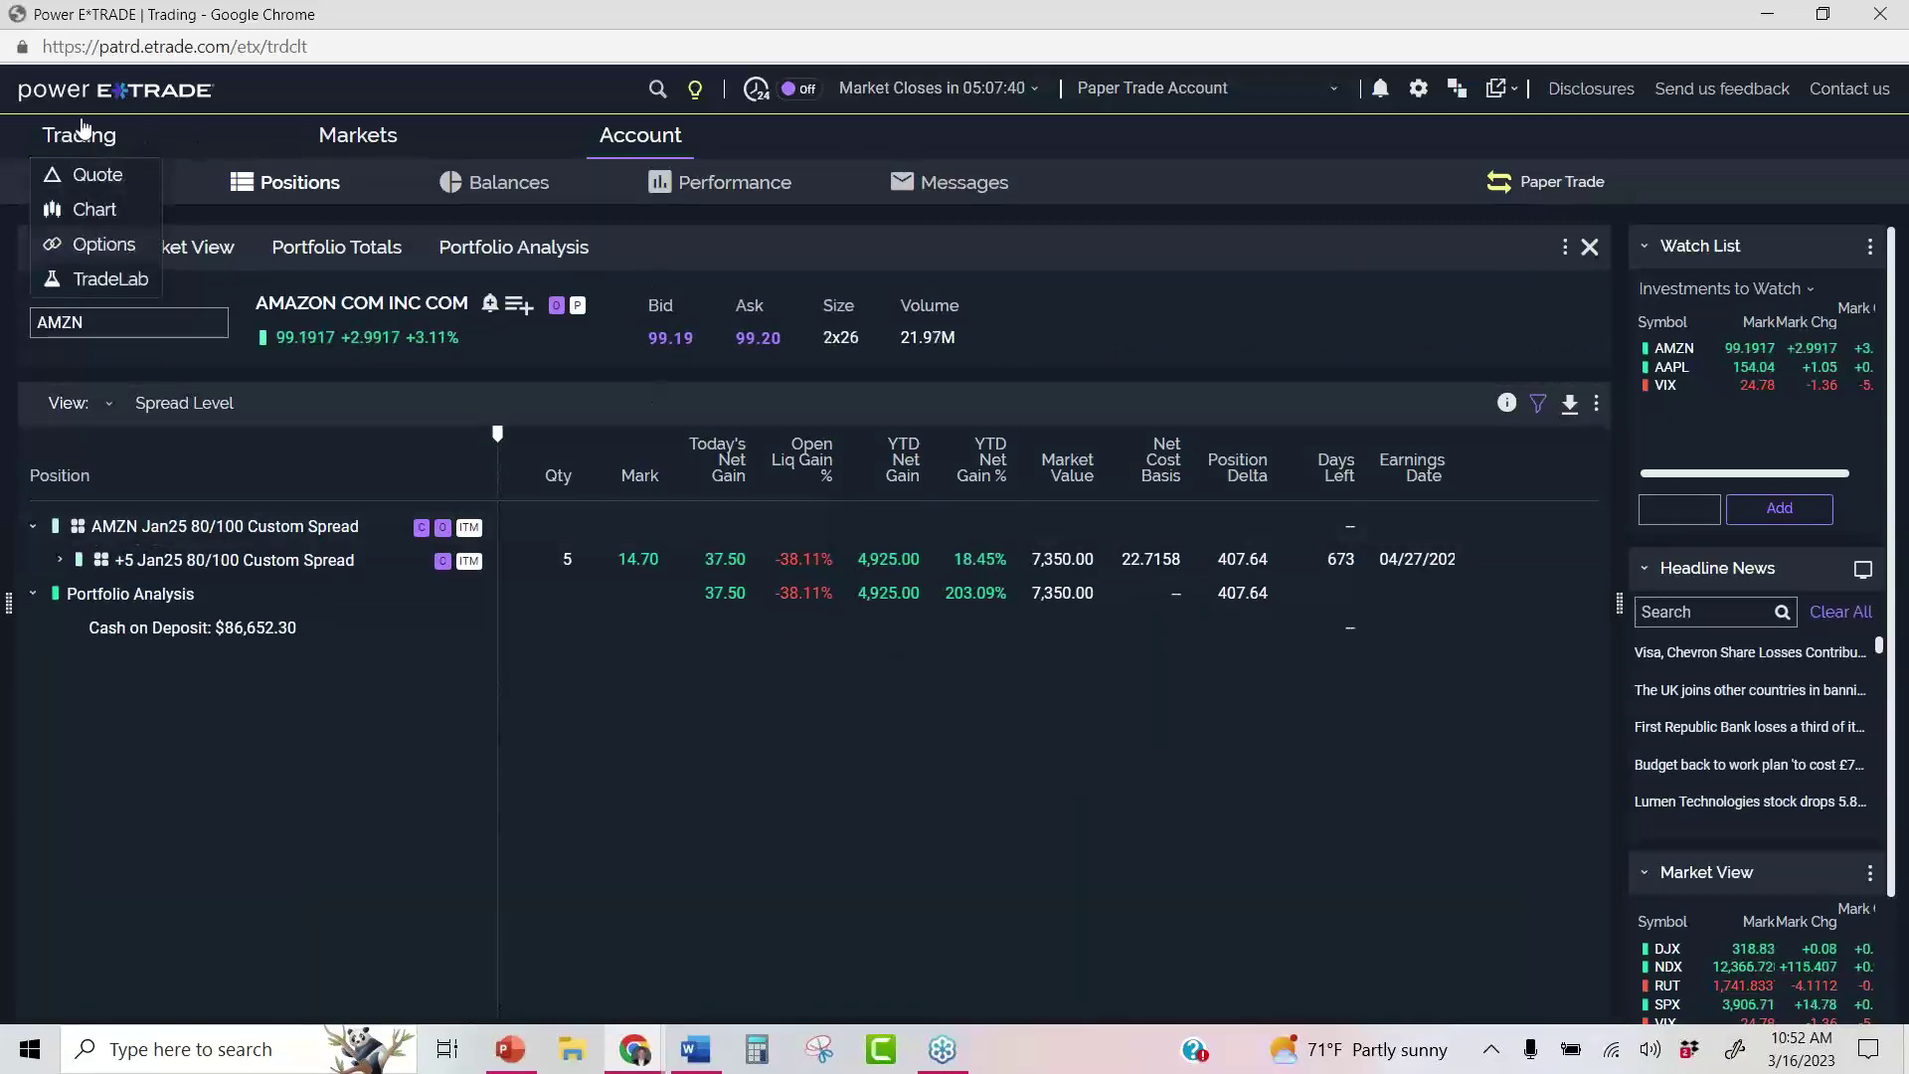
click(99, 244)
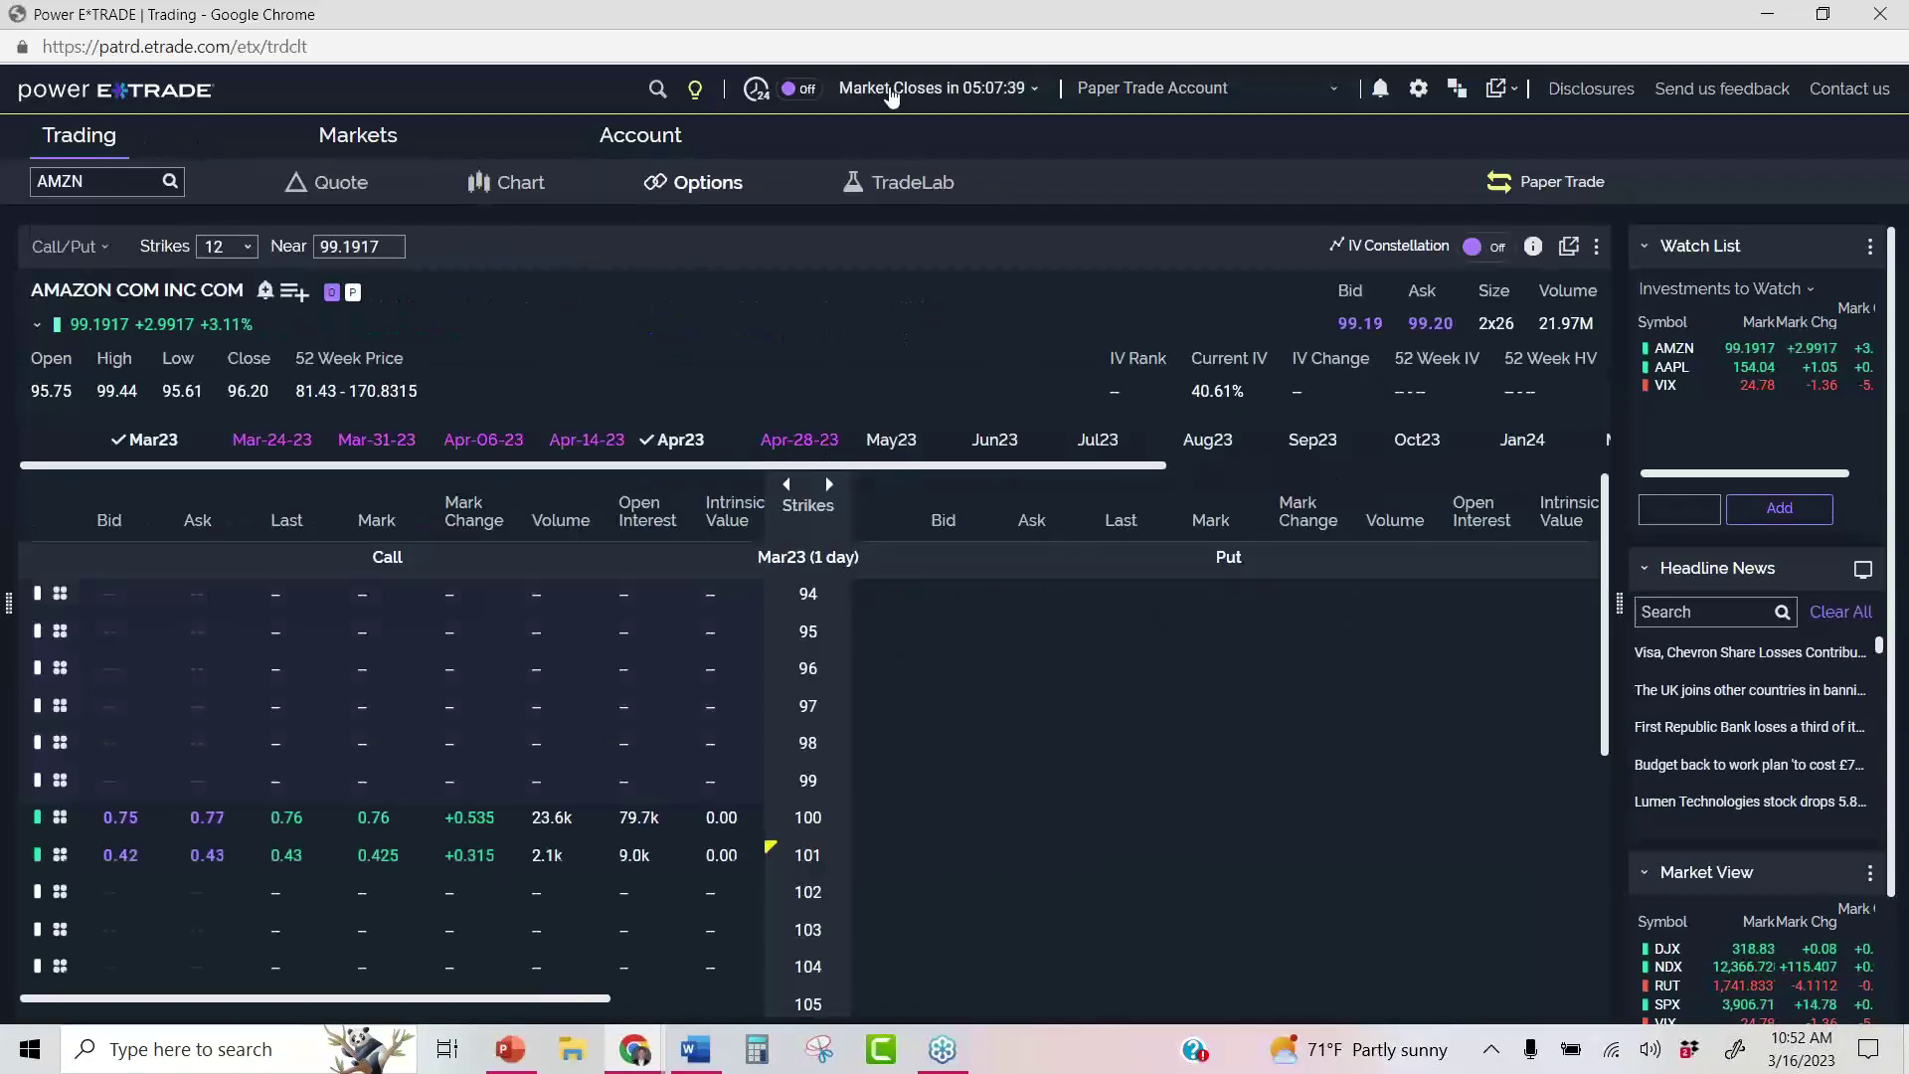
click(139, 441)
click(696, 441)
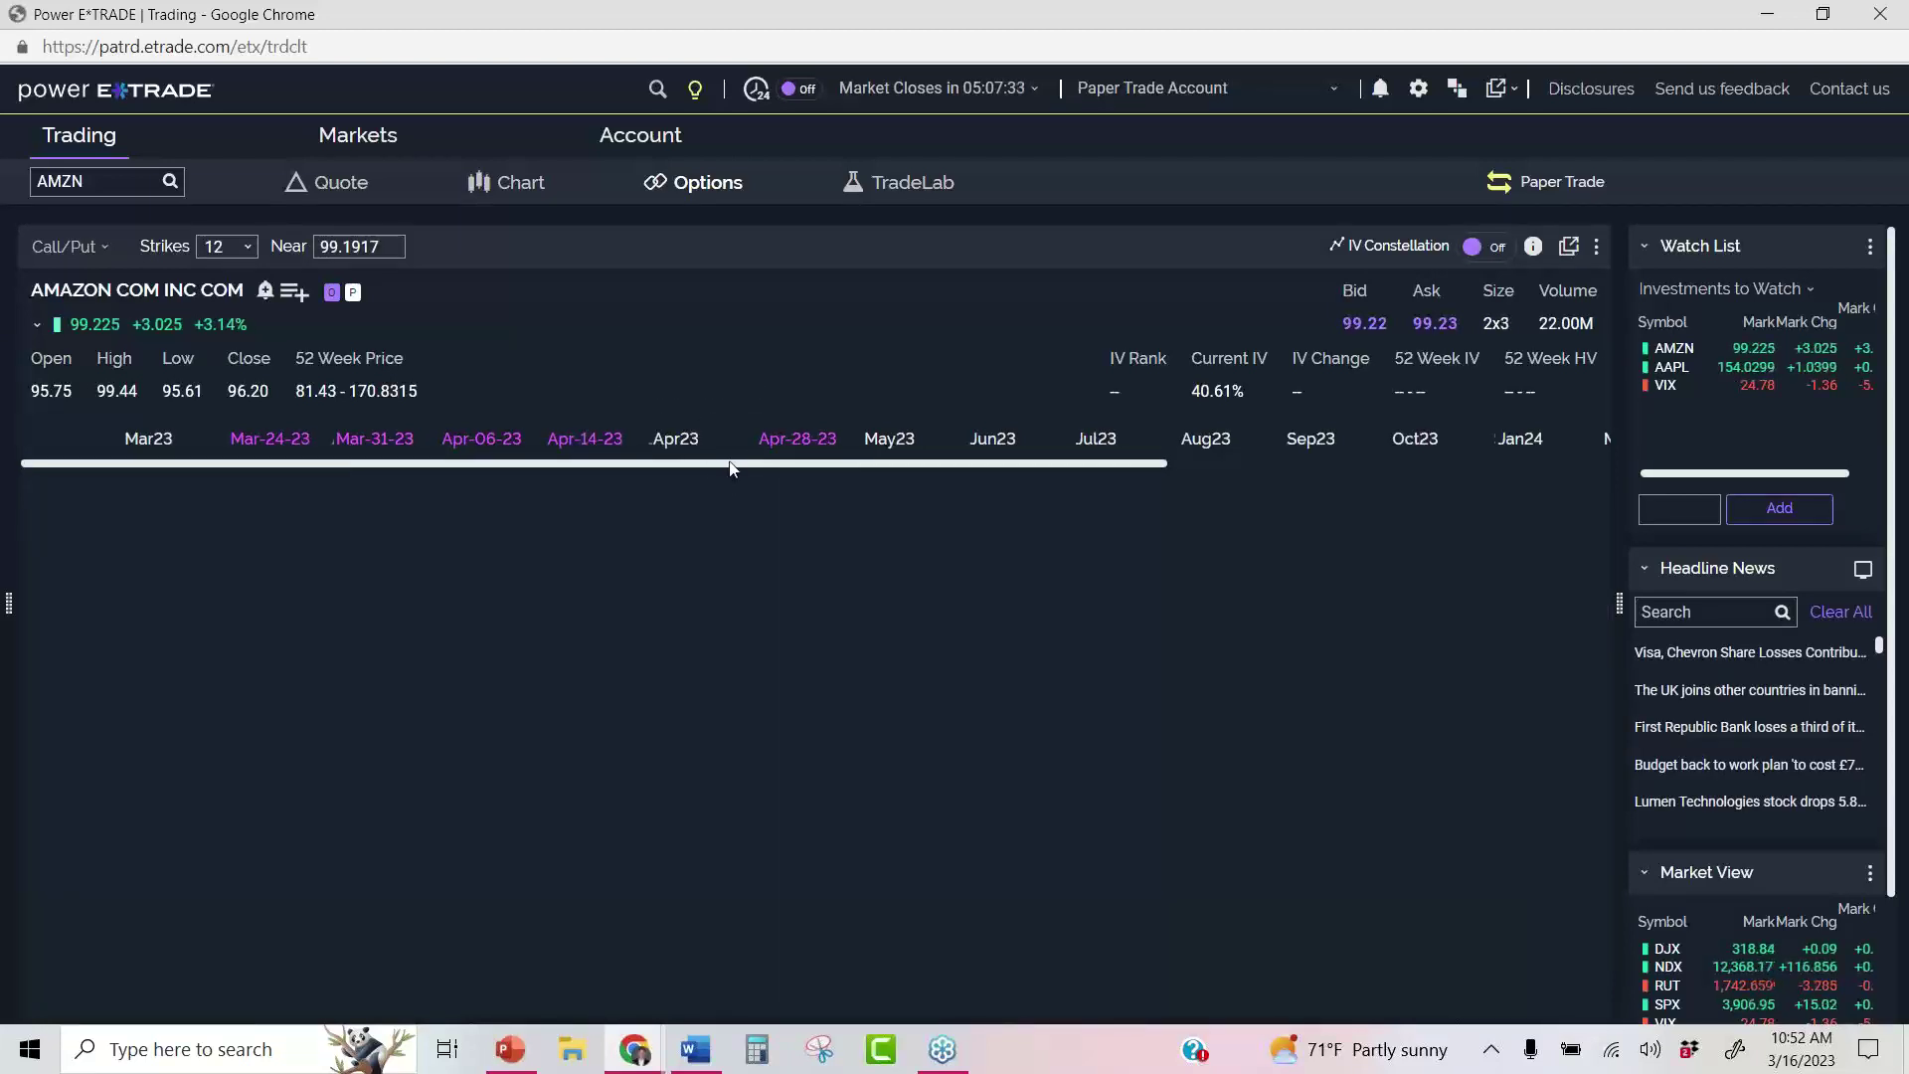
drag(753, 463, 1690, 435)
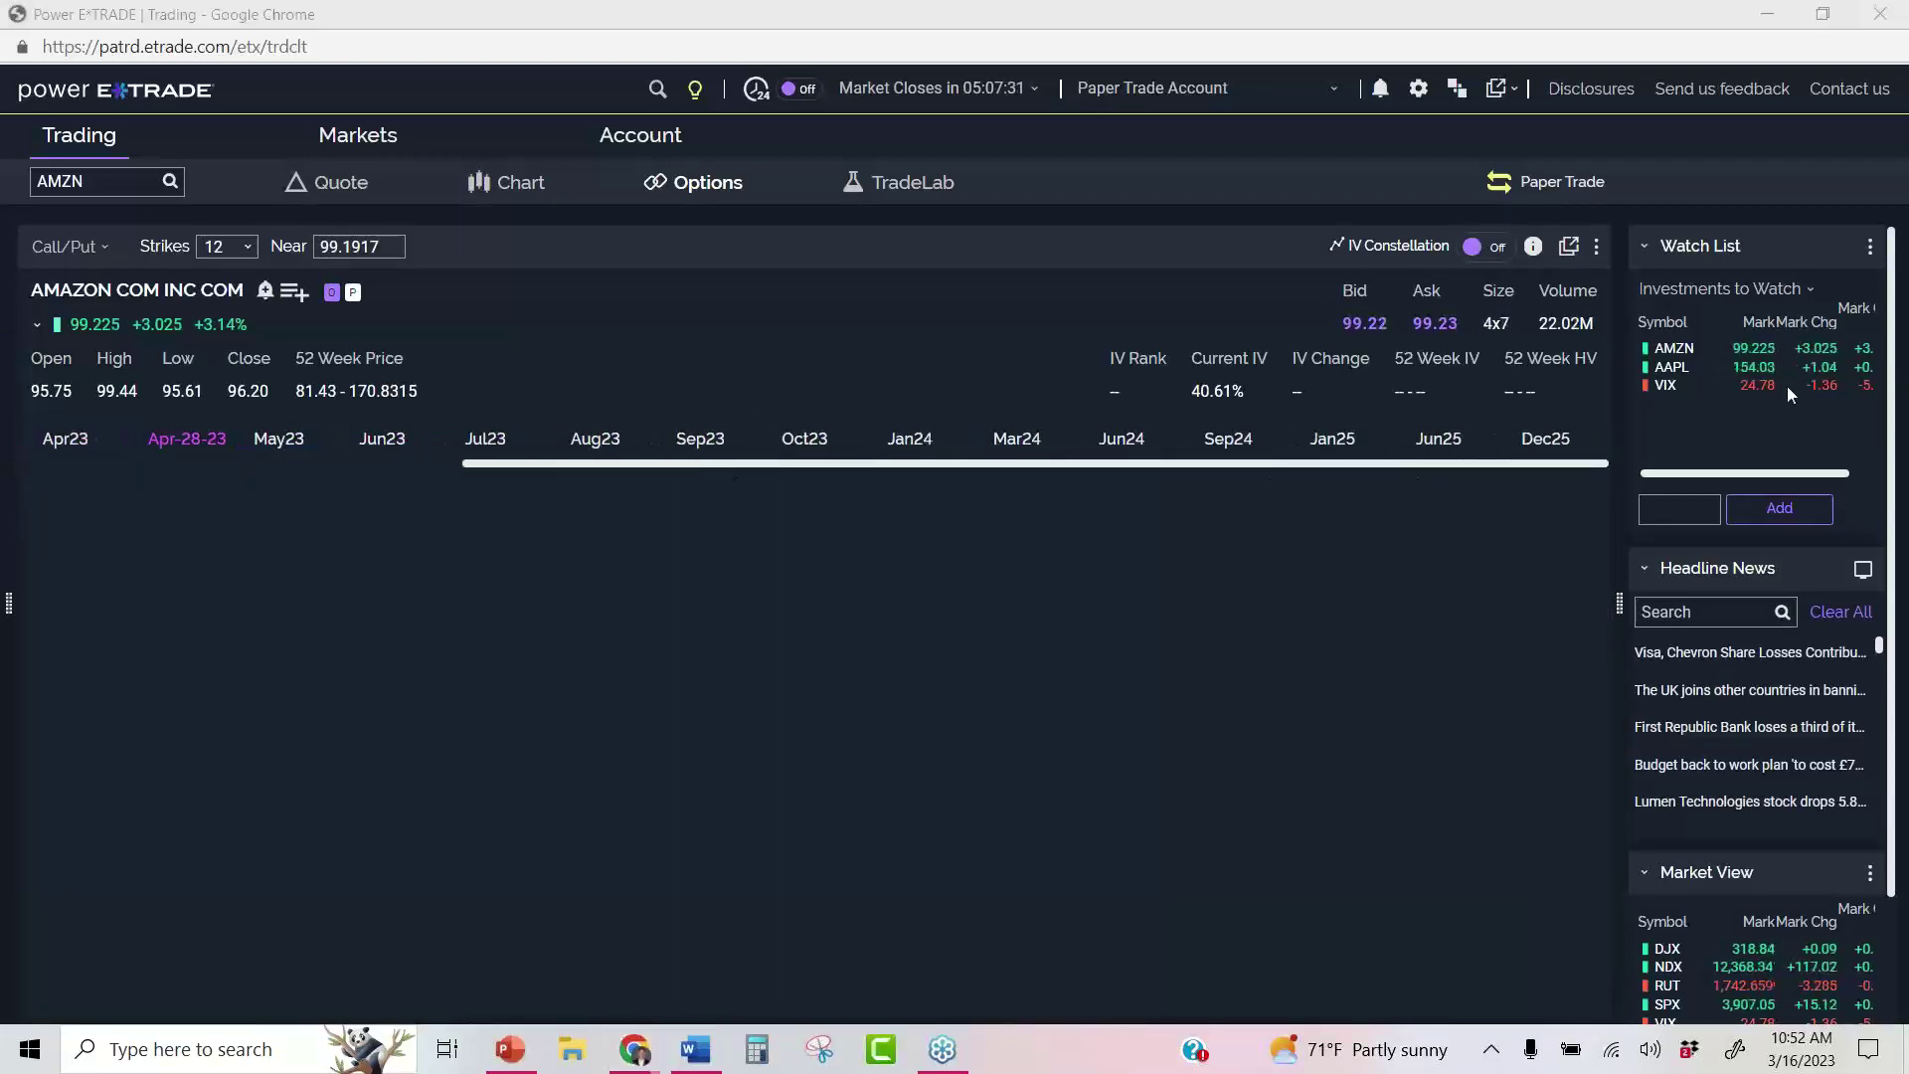
Draw a yellow arc from Apr23 to a circled Dec25 expiration with an arrowhead, and clear the markings
mouse_move(47, 447)
mouse_down()
mouse_move(494, 270)
mouse_move(1068, 209)
mouse_move(1364, 256)
mouse_move(1456, 305)
mouse_move(1553, 435)
mouse_up()
mouse_move(1537, 358)
mouse_down()
mouse_move(1549, 428)
mouse_move(1461, 438)
mouse_move(1491, 507)
mouse_move(1616, 418)
mouse_move(1581, 426)
mouse_up()
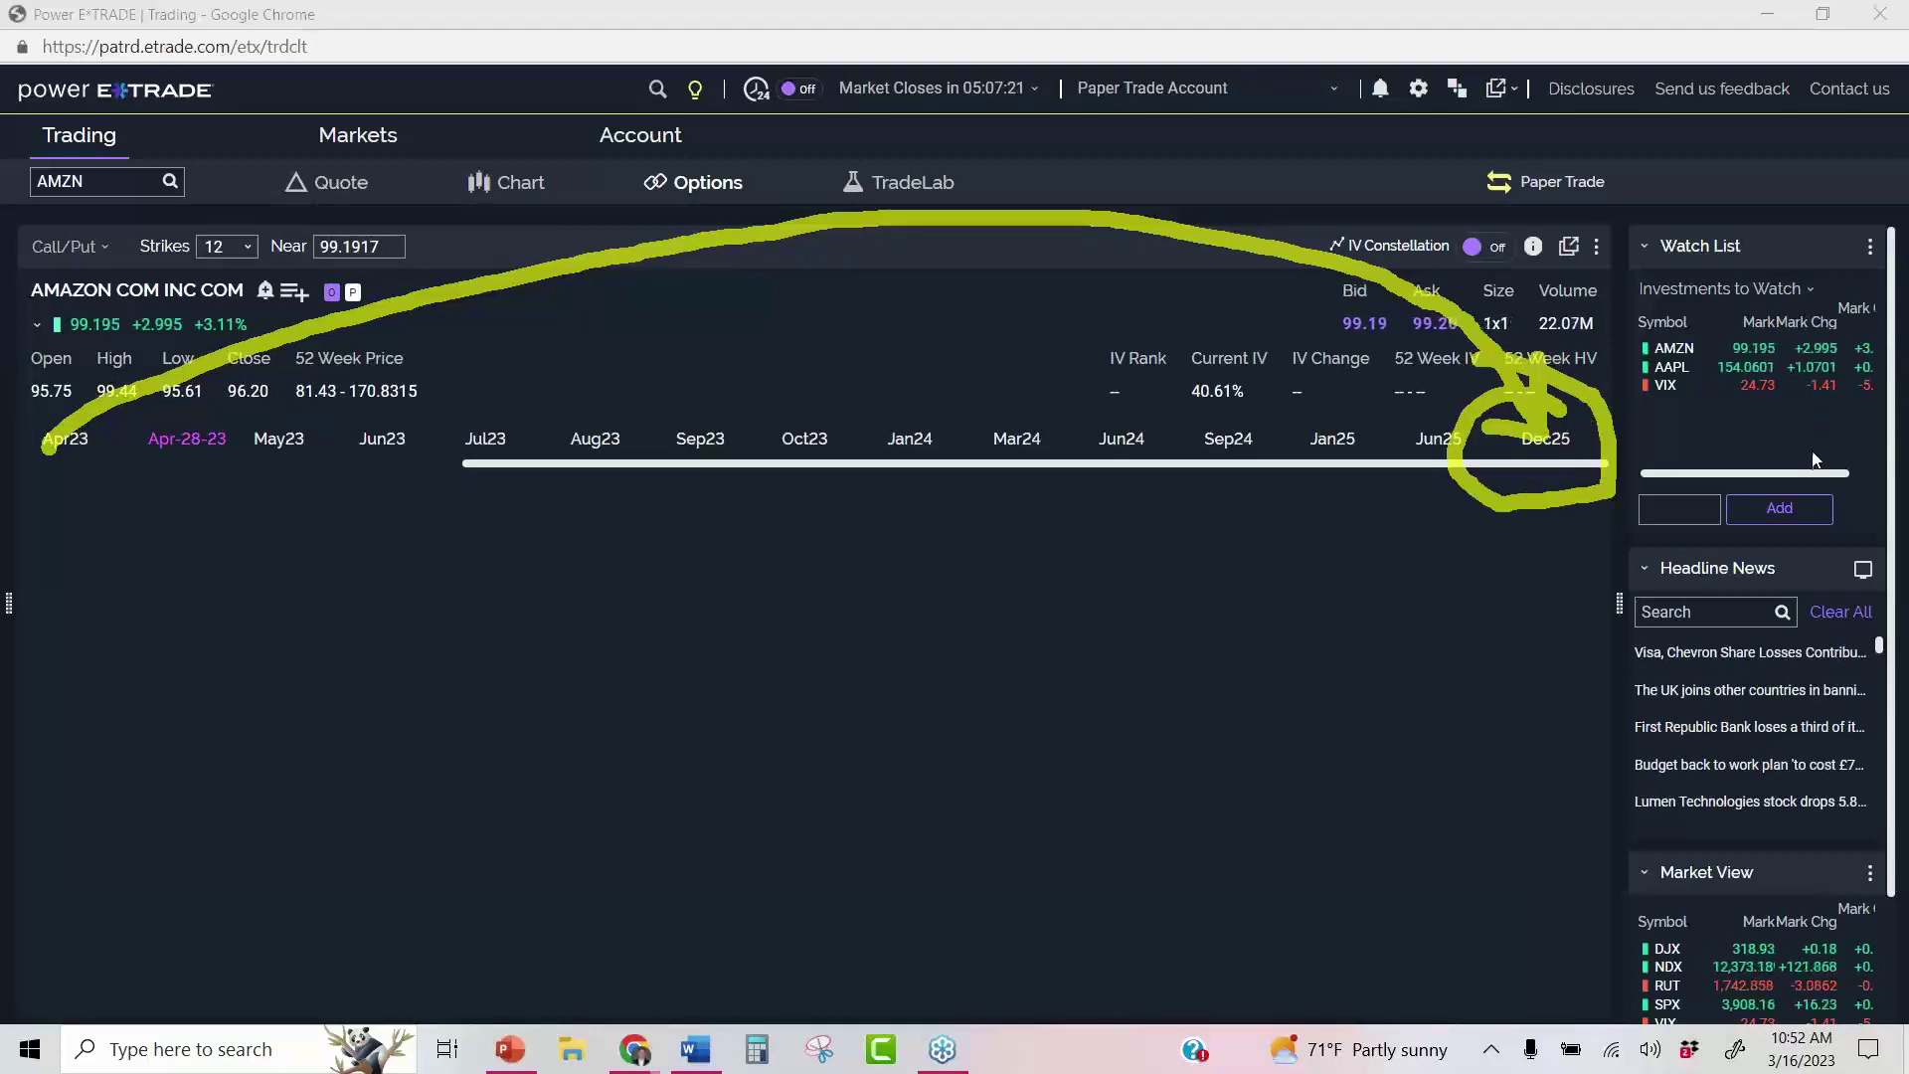
key(Escape)
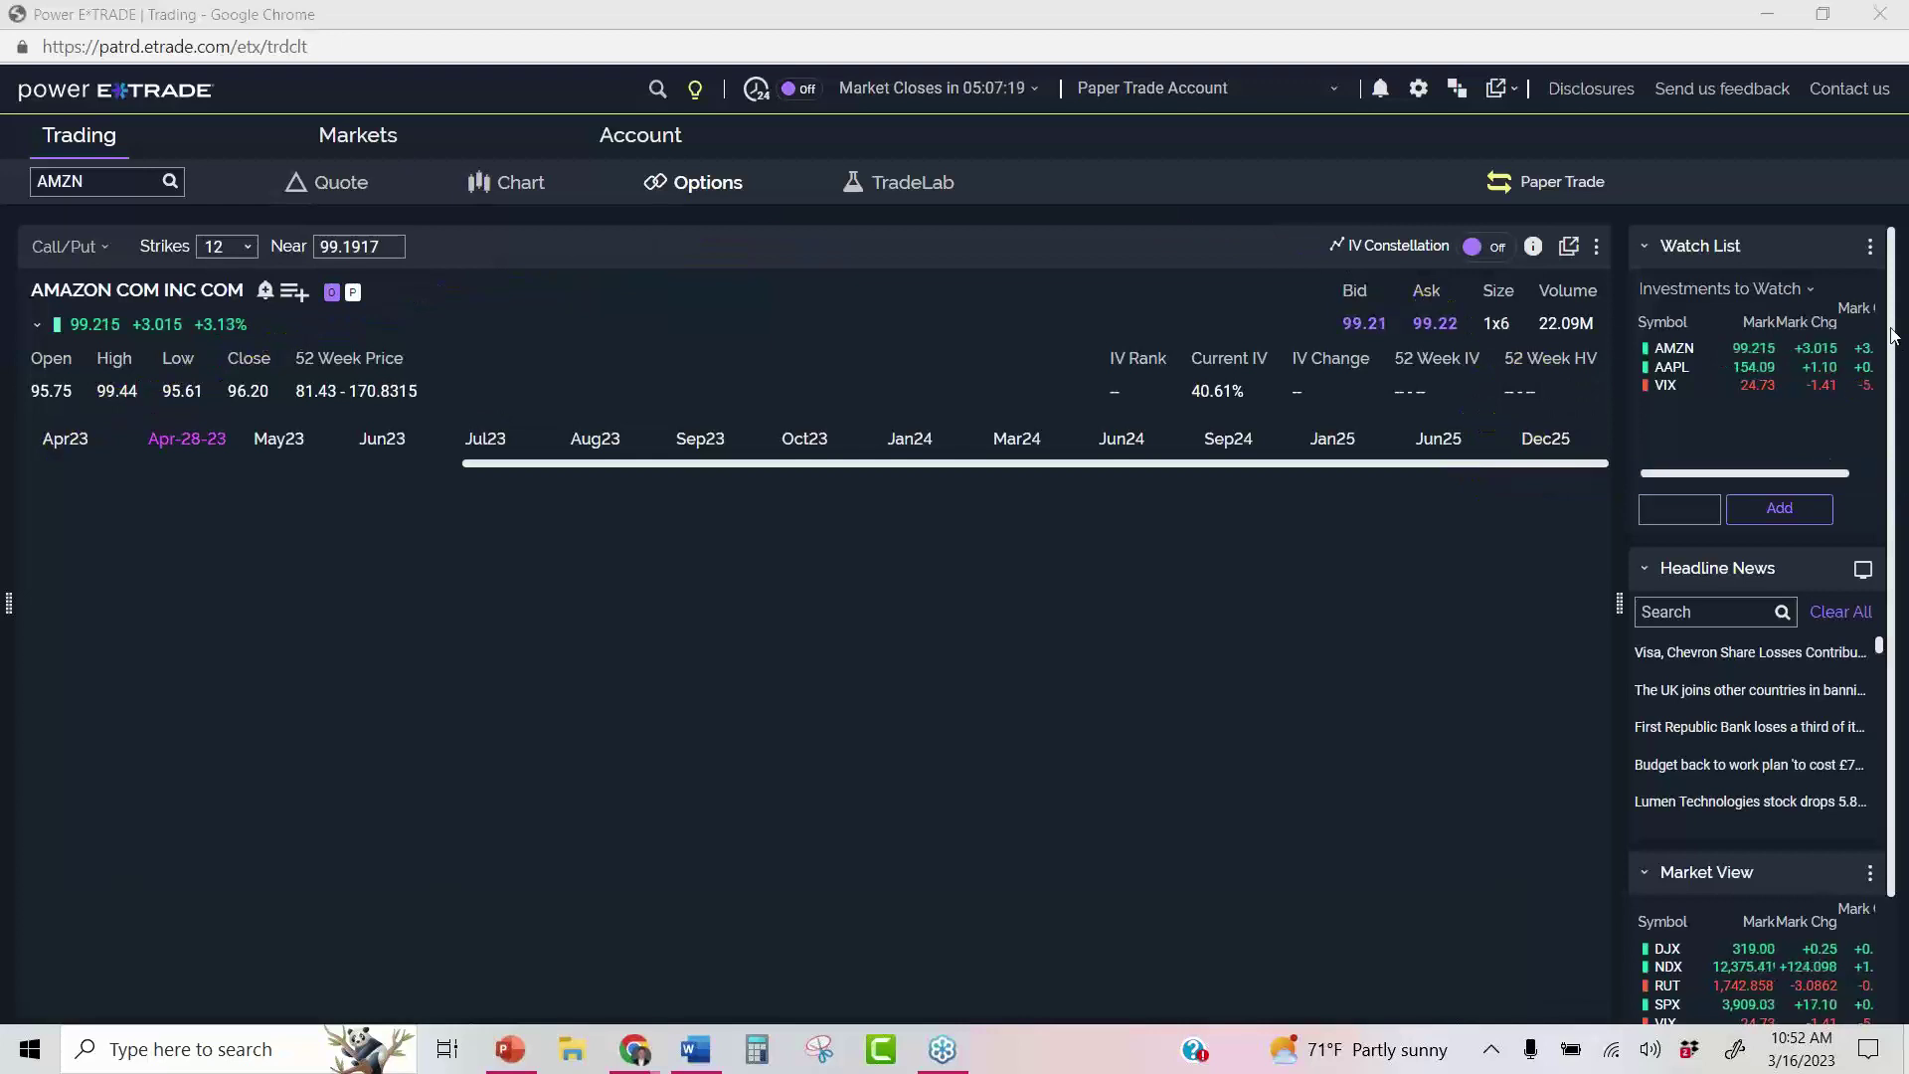
Show the Dec25 option chain and highlight its days to expiration
click(1547, 440)
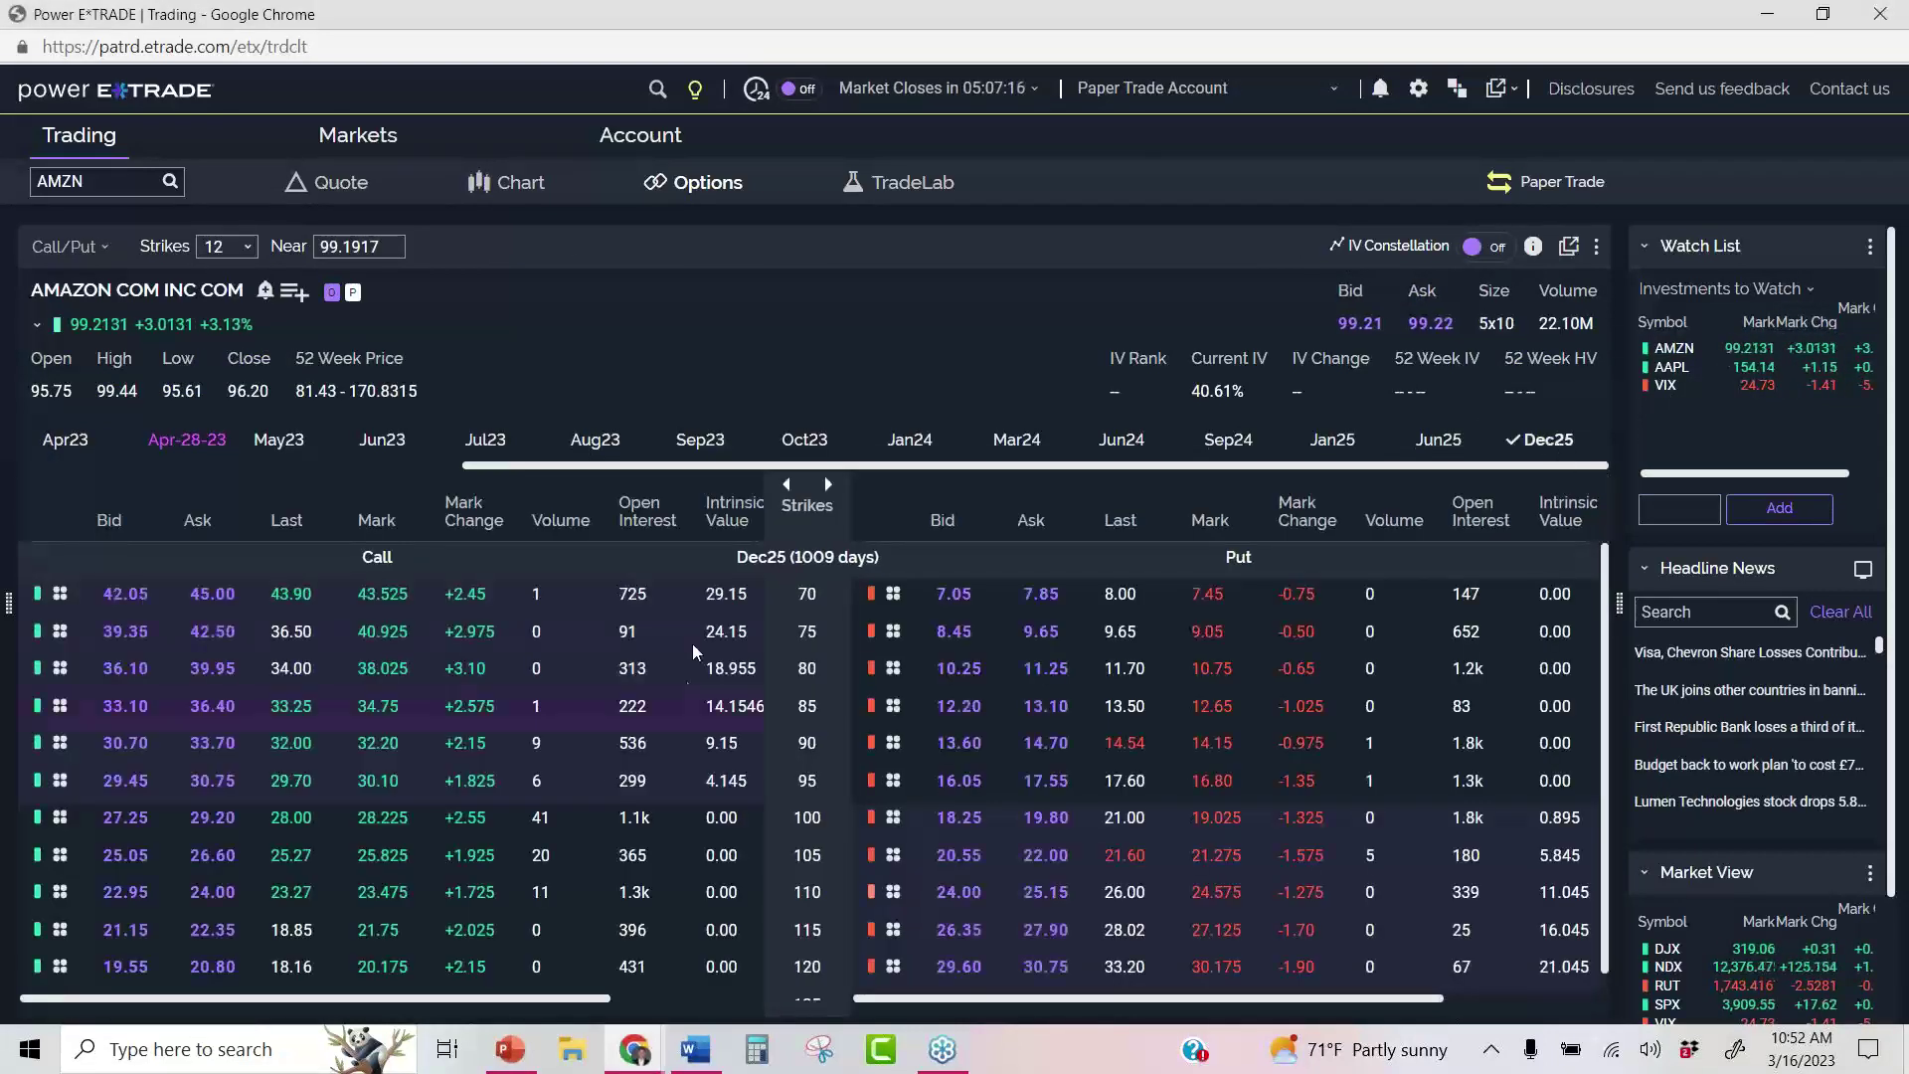
drag(780, 558, 898, 565)
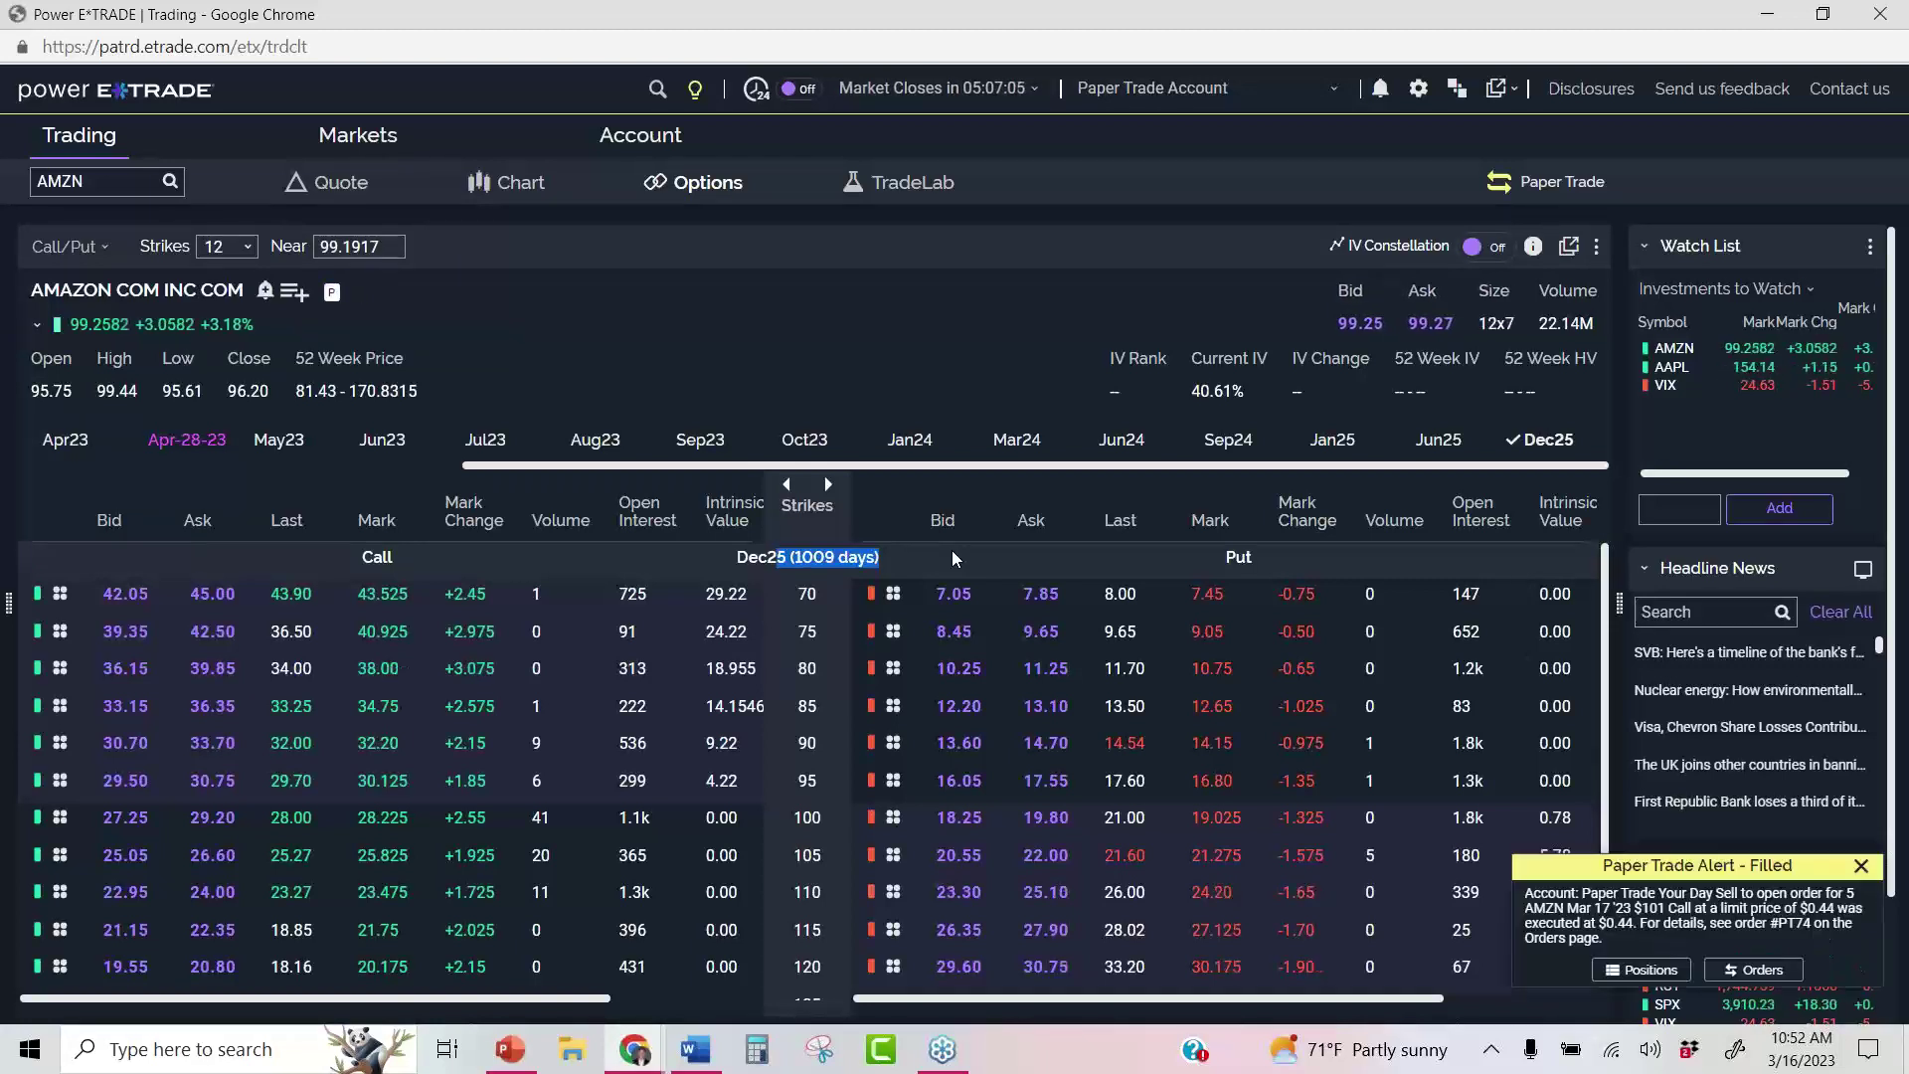
Draw a rising wavy yellow arrow across the Dec25 chain and a second rising stroke beneath it
drag(1895, 391, 1678, 390)
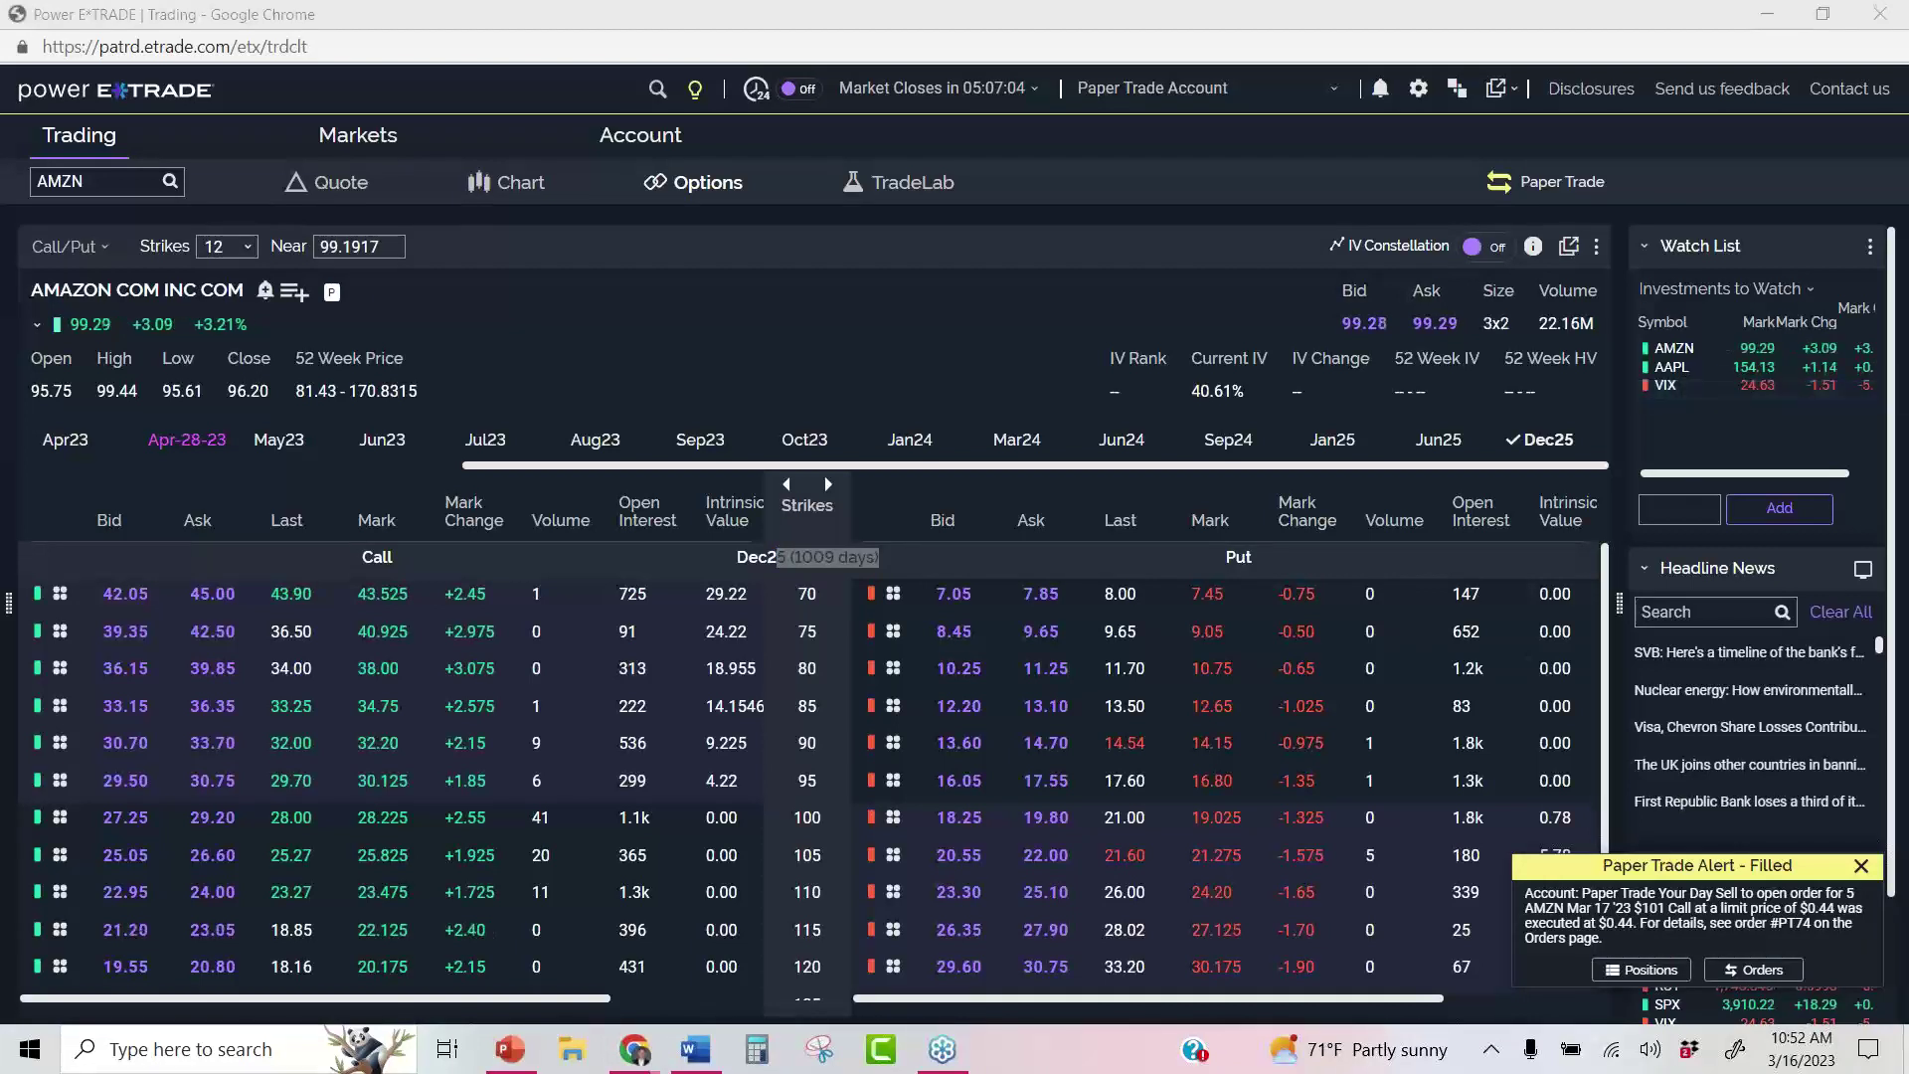
mouse_move(214, 840)
mouse_down()
mouse_move(267, 768)
mouse_move(642, 534)
mouse_move(1619, 137)
mouse_move(1631, 261)
mouse_up()
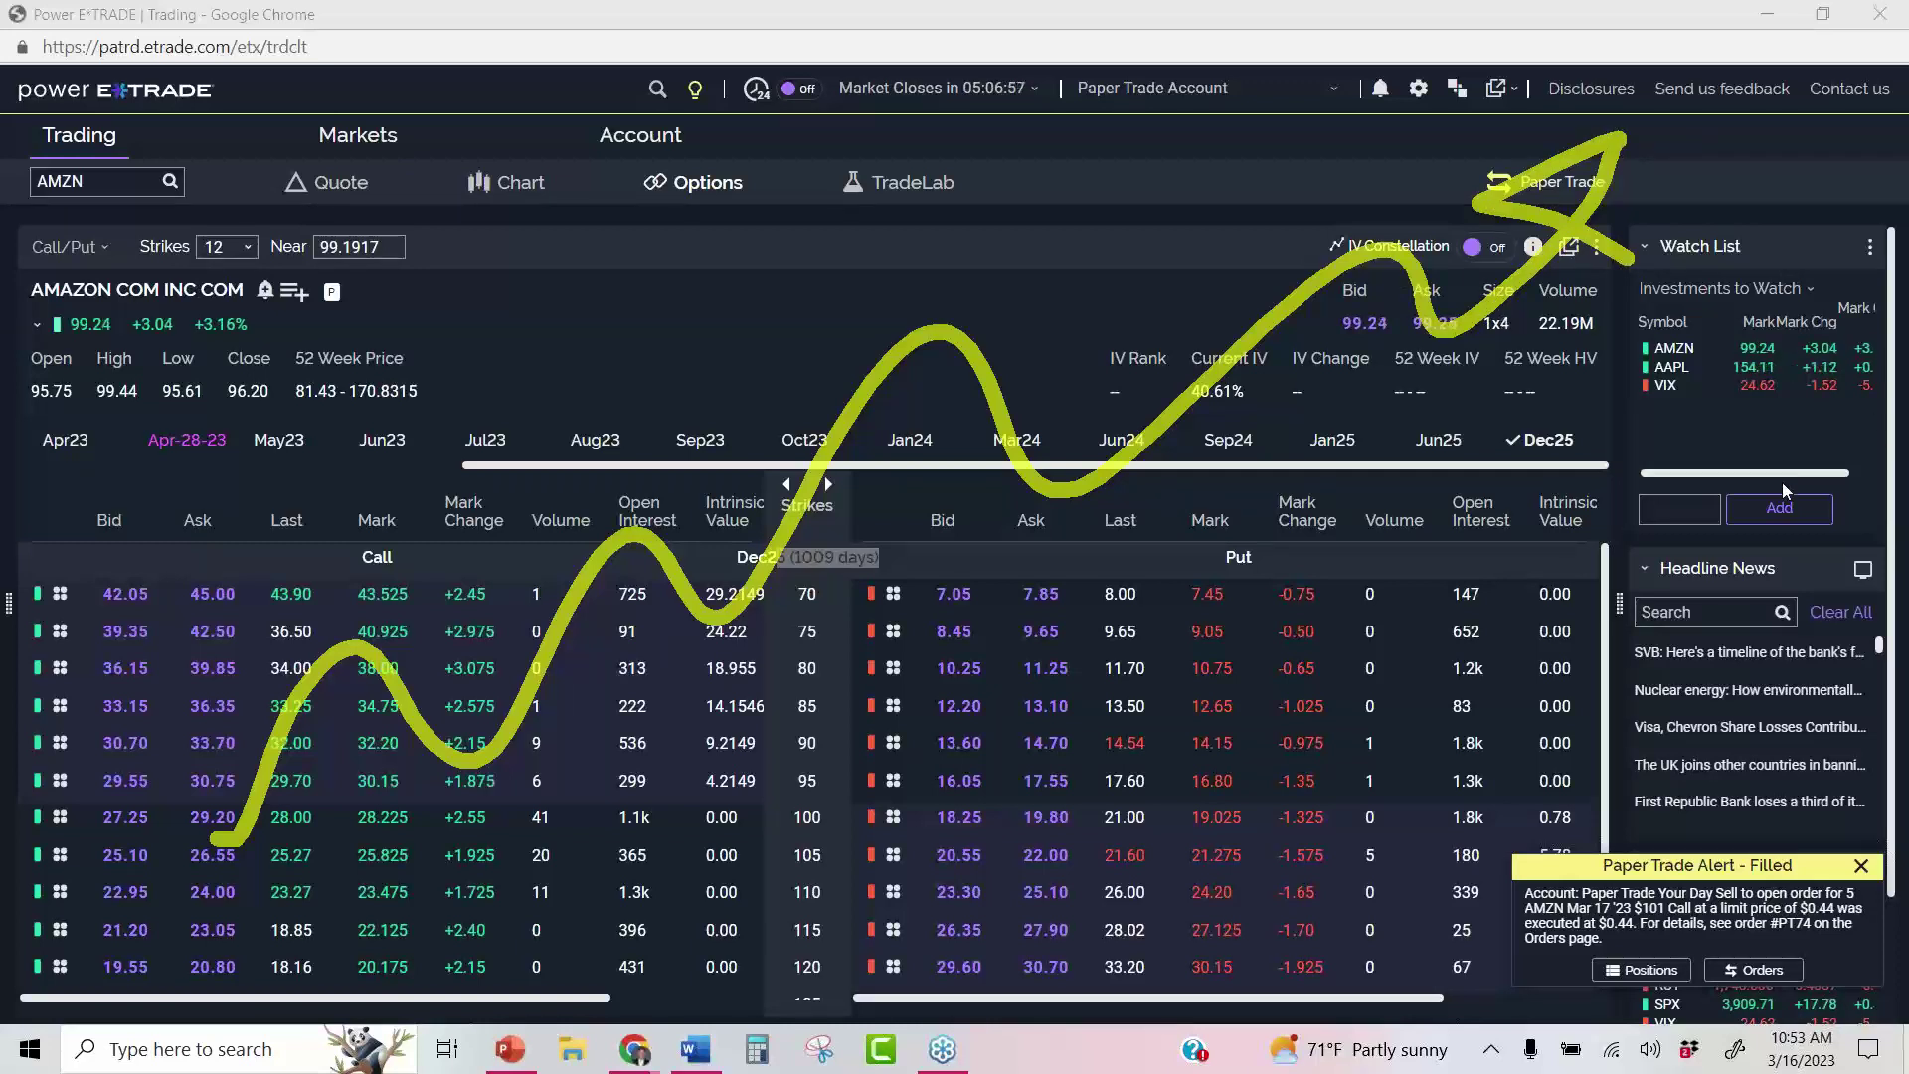
mouse_move(66, 1006)
mouse_down()
mouse_move(1387, 368)
mouse_move(1462, 179)
mouse_move(1645, 368)
mouse_up()
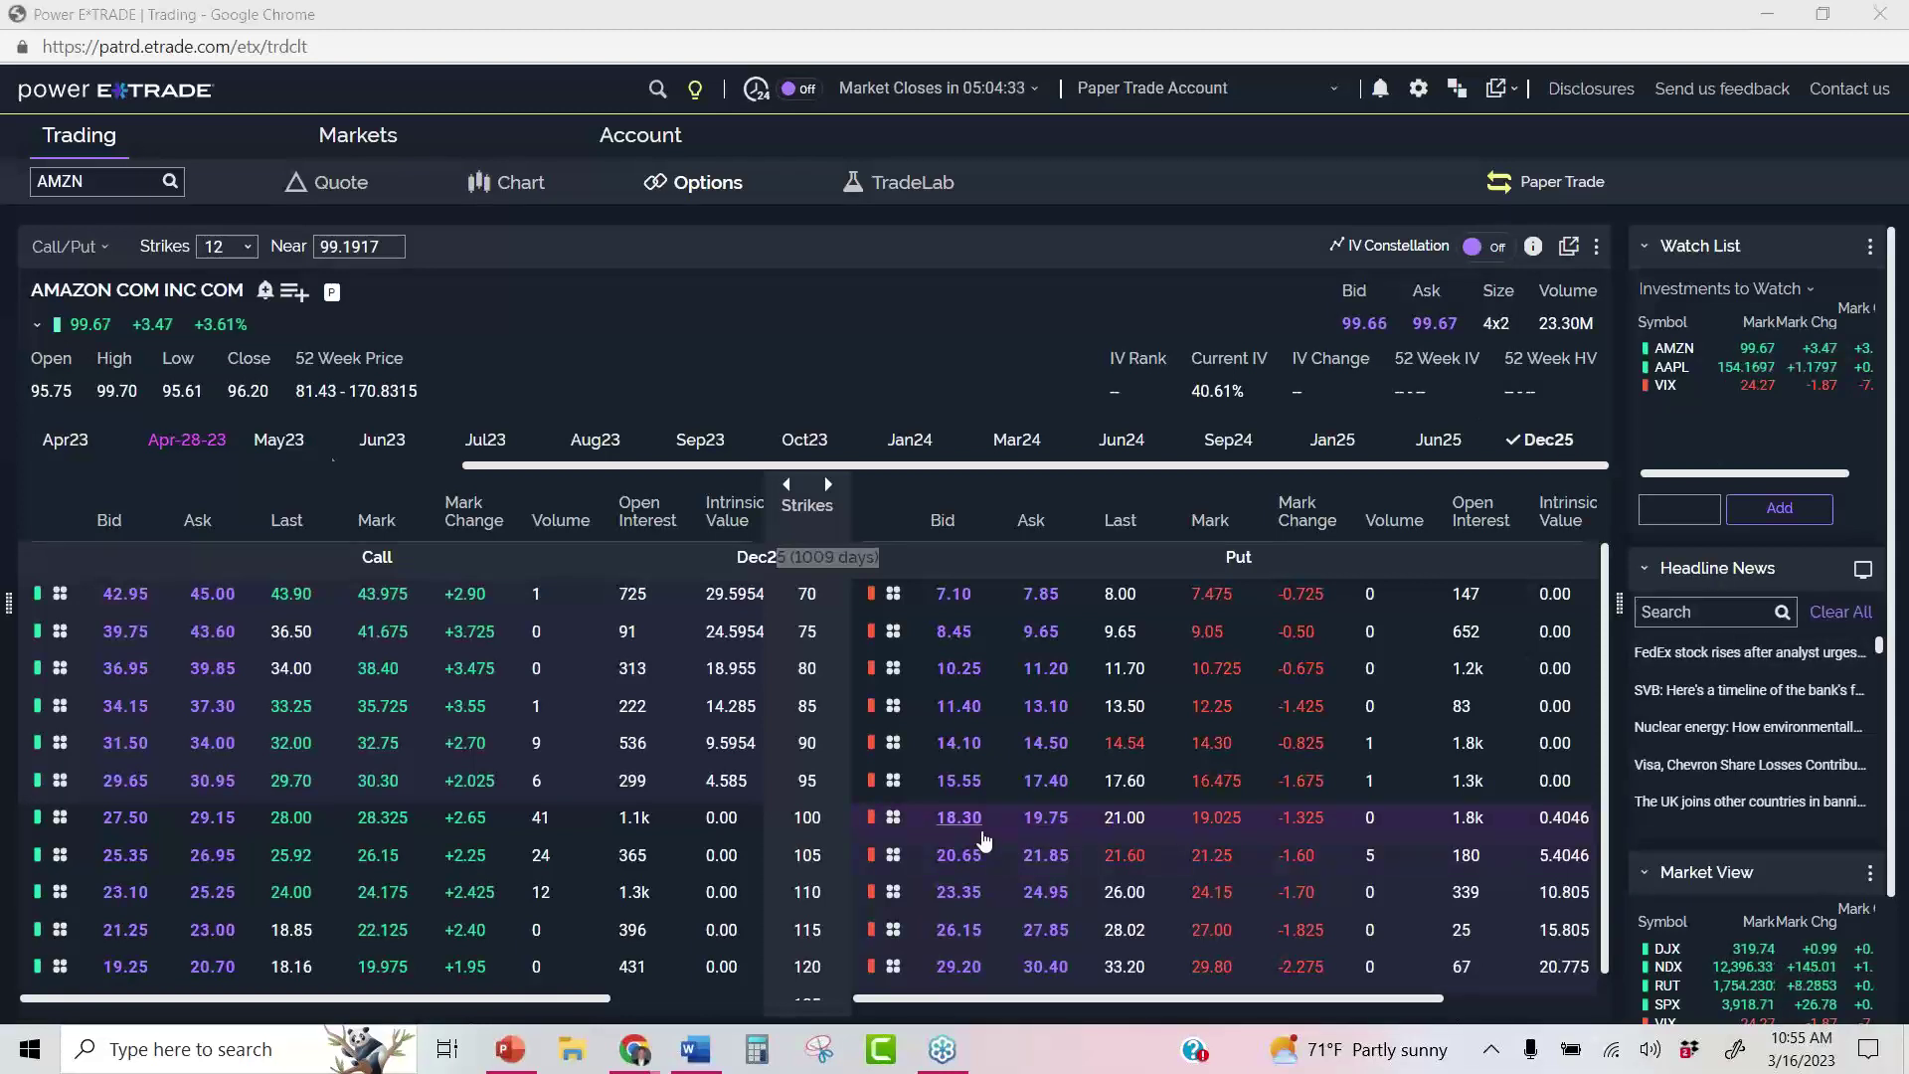
Highlight the current AMZN price and return to the paper trade account's positions
drag(70, 326, 126, 335)
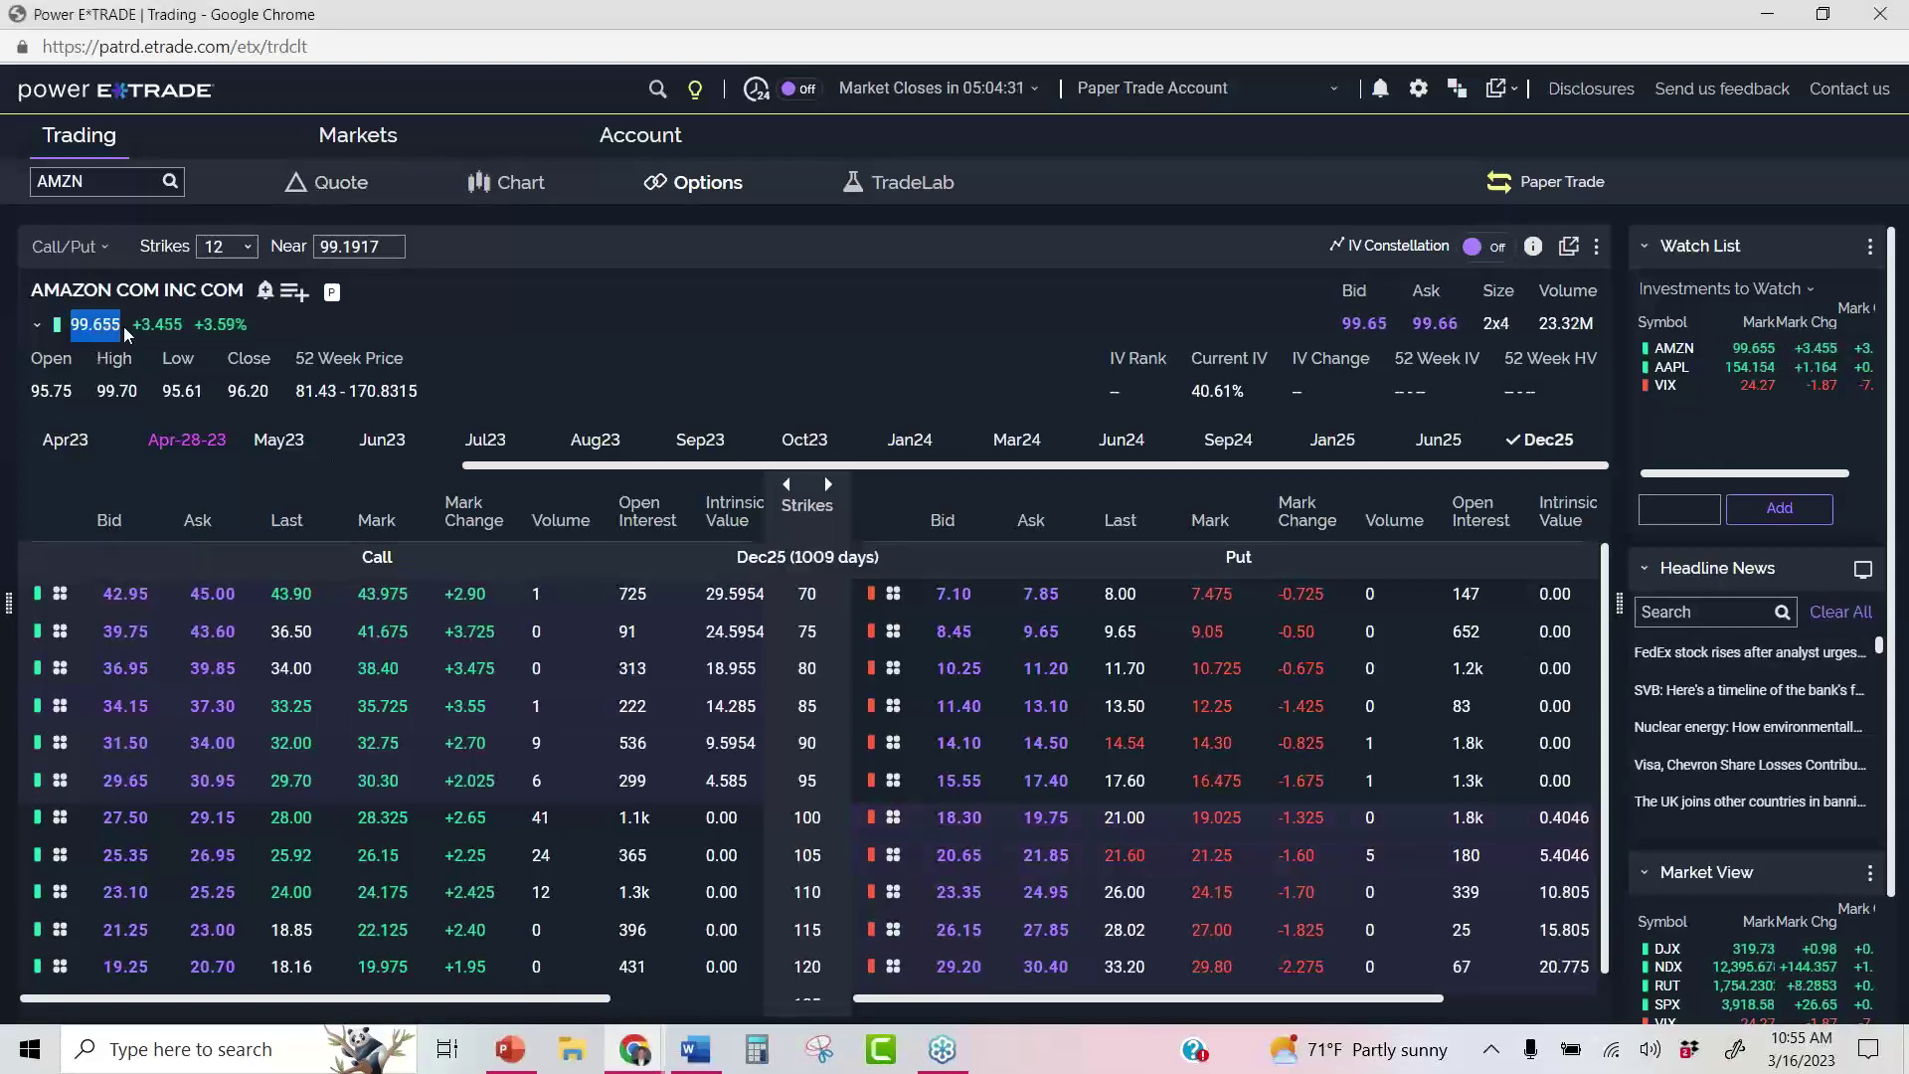
click(642, 139)
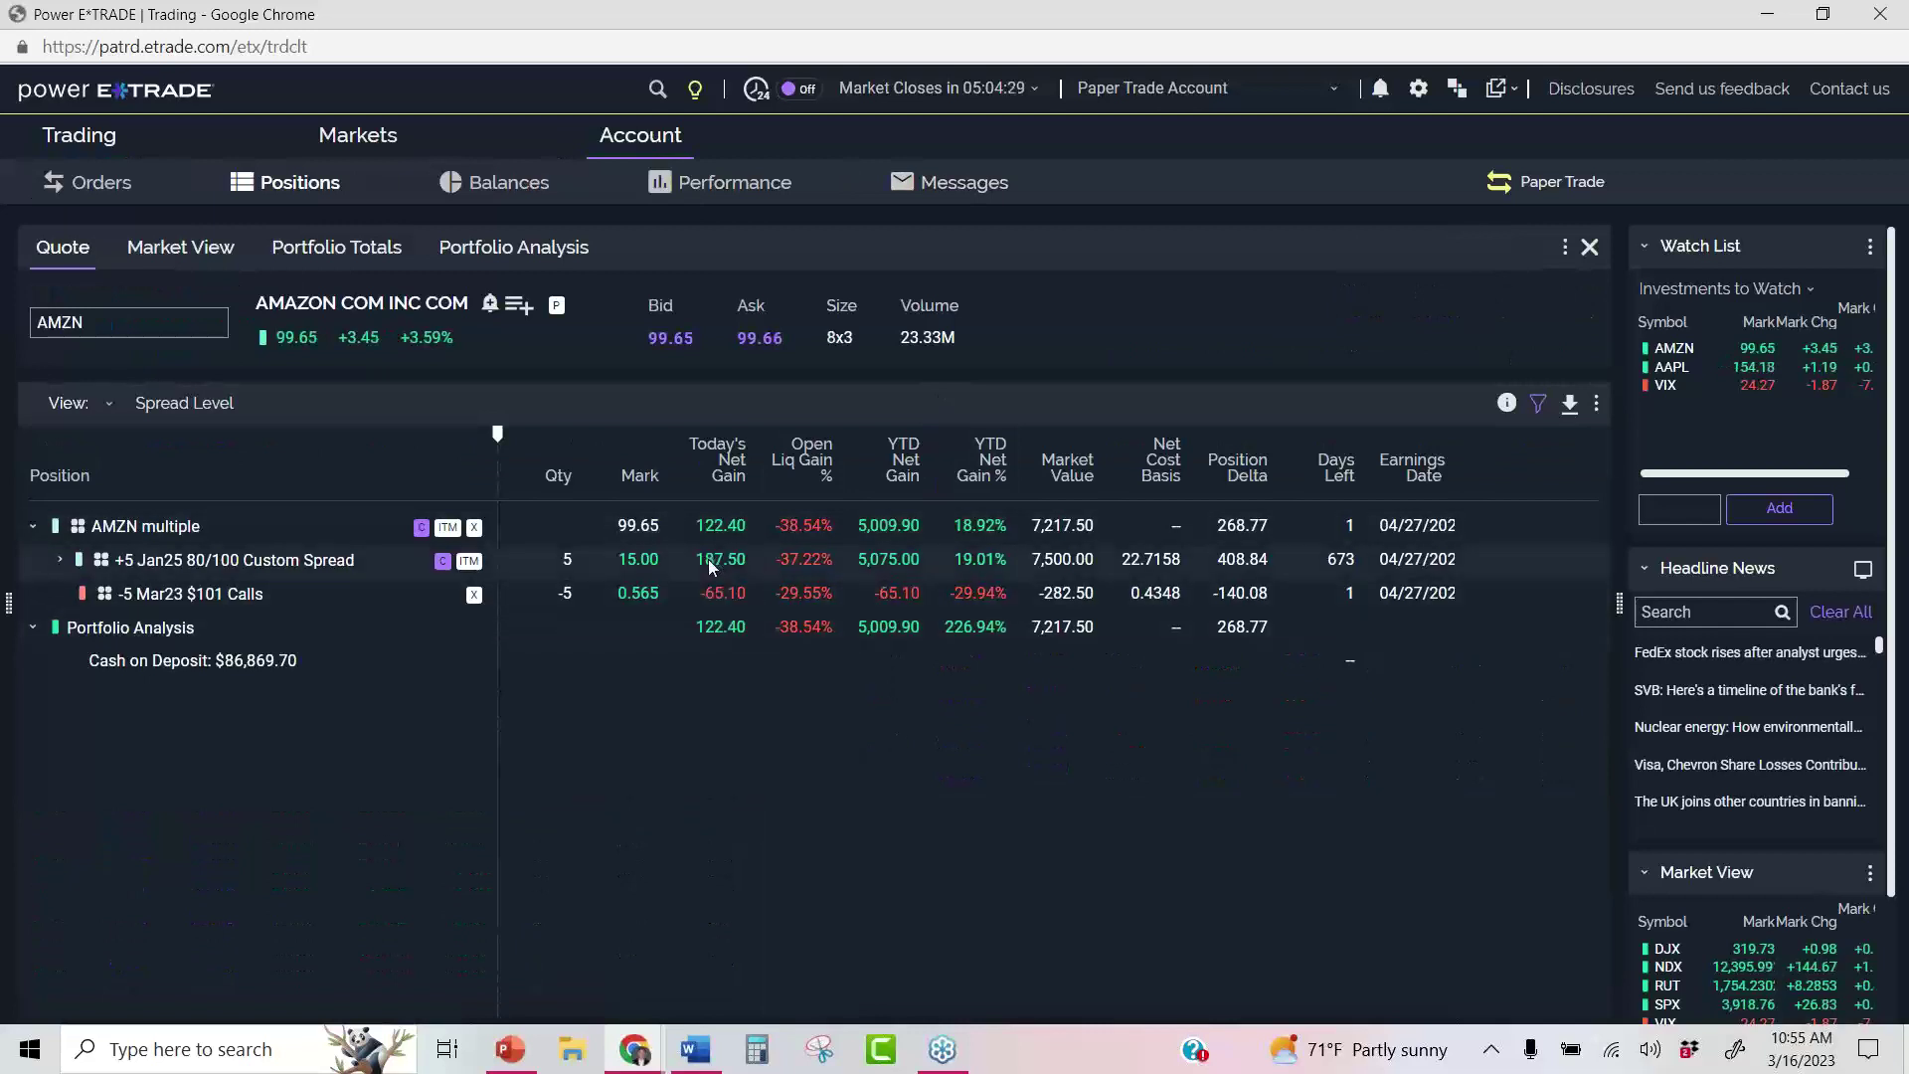
Start an order to buy 1 Dec25 100 call from the AMZN option chain
click(115, 147)
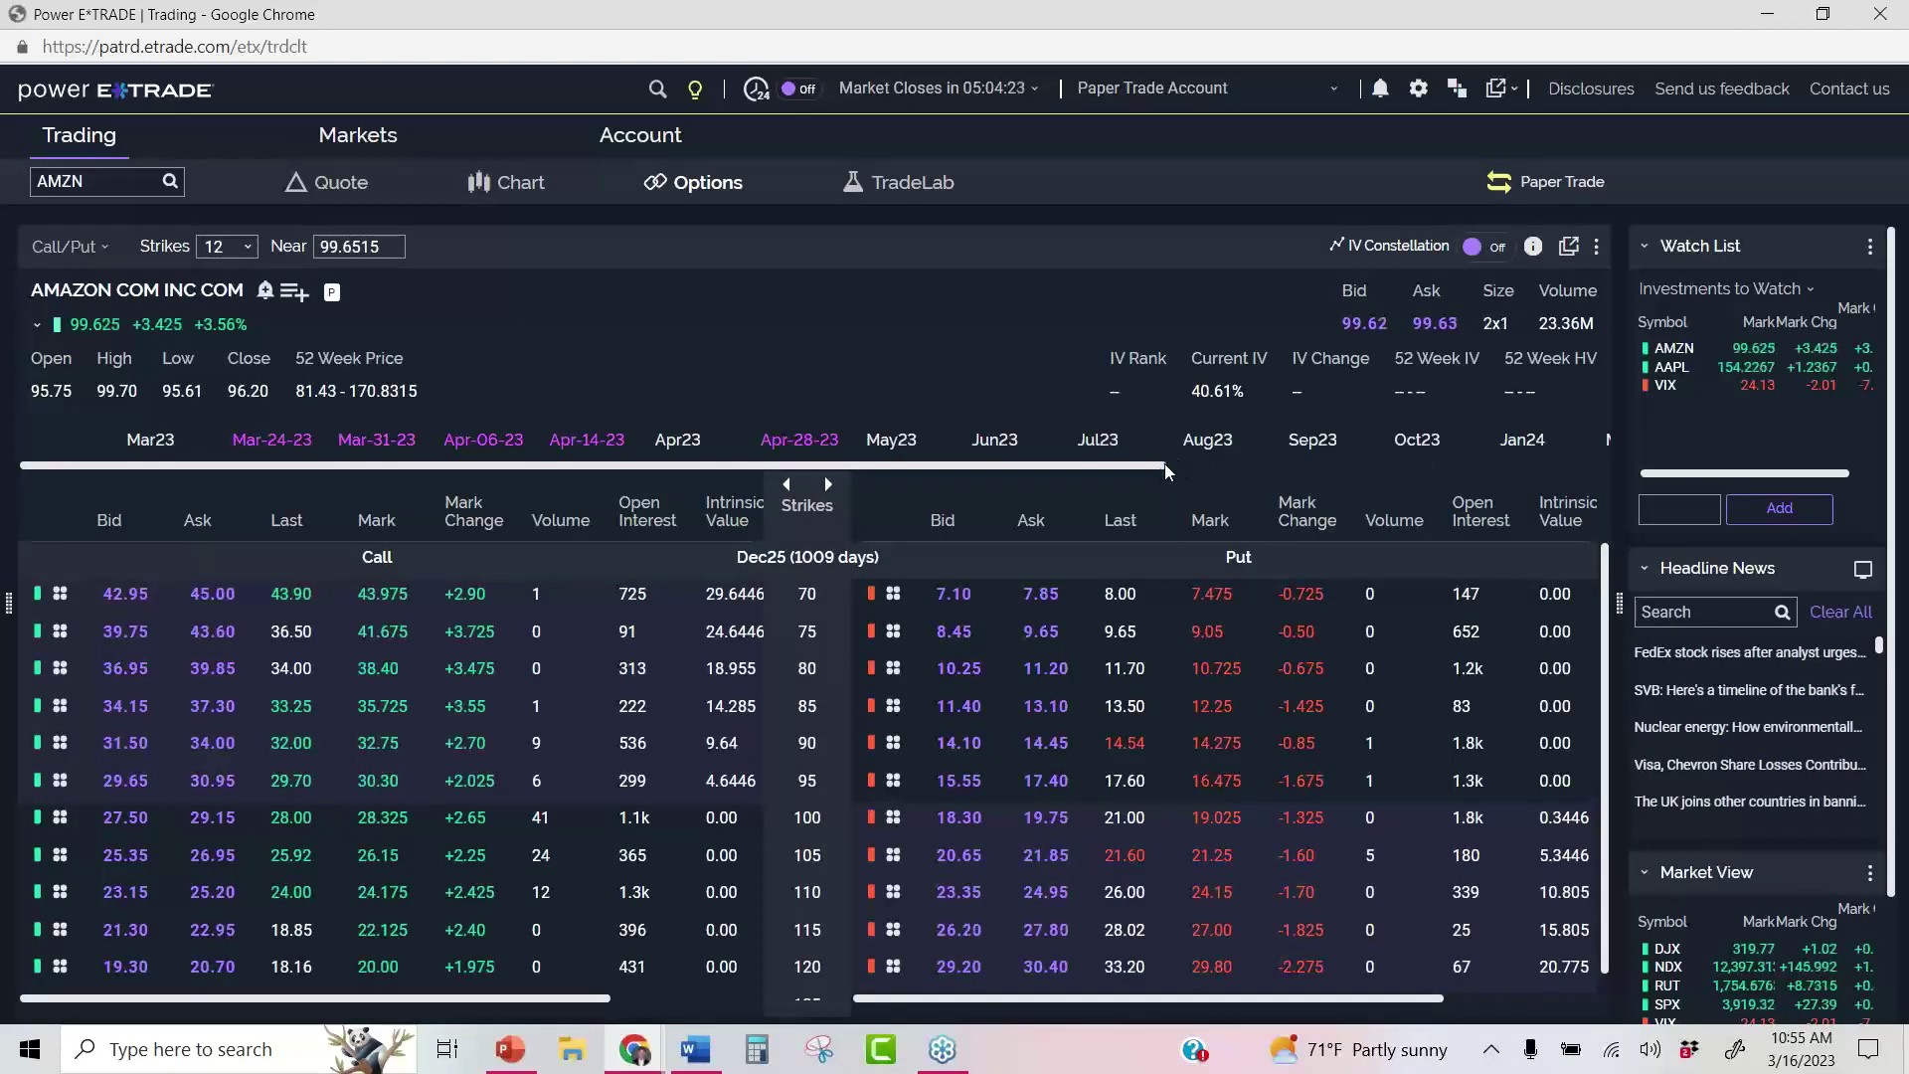
drag(1130, 474, 1605, 467)
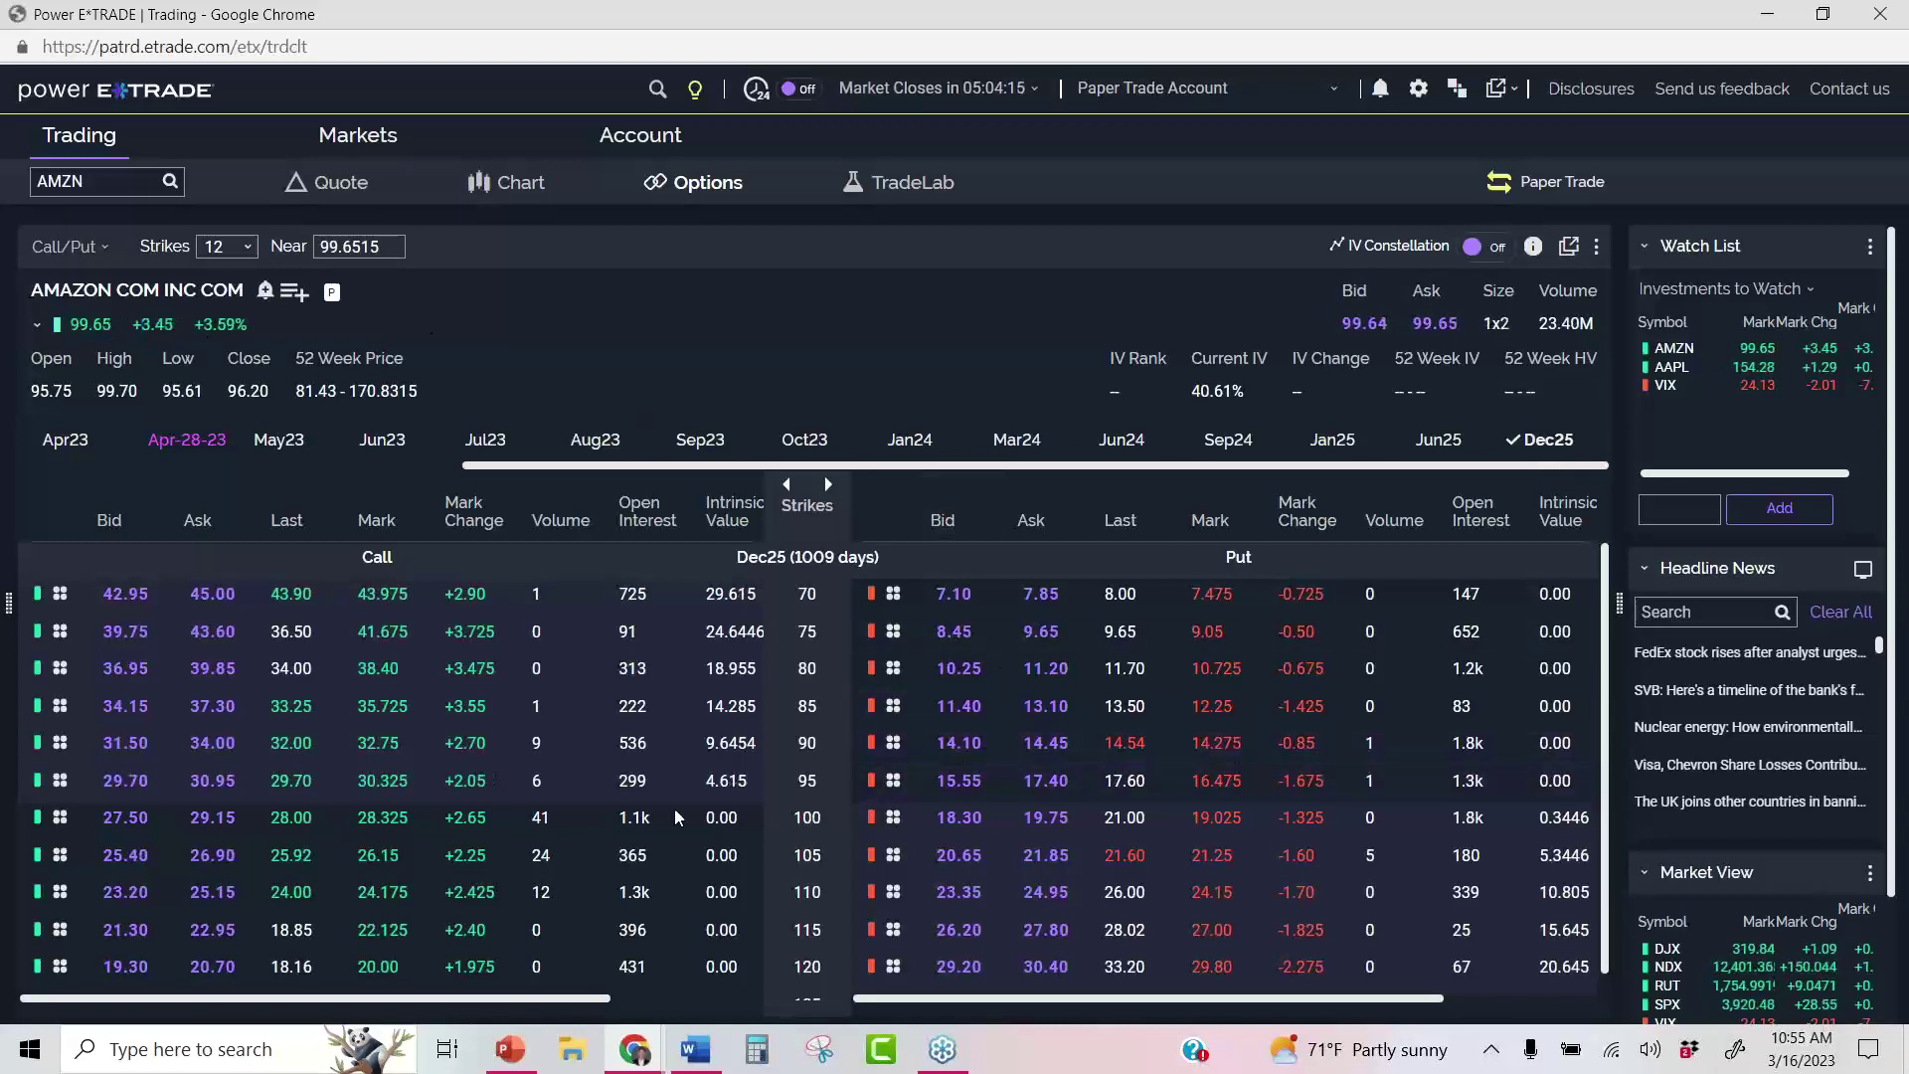
click(128, 817)
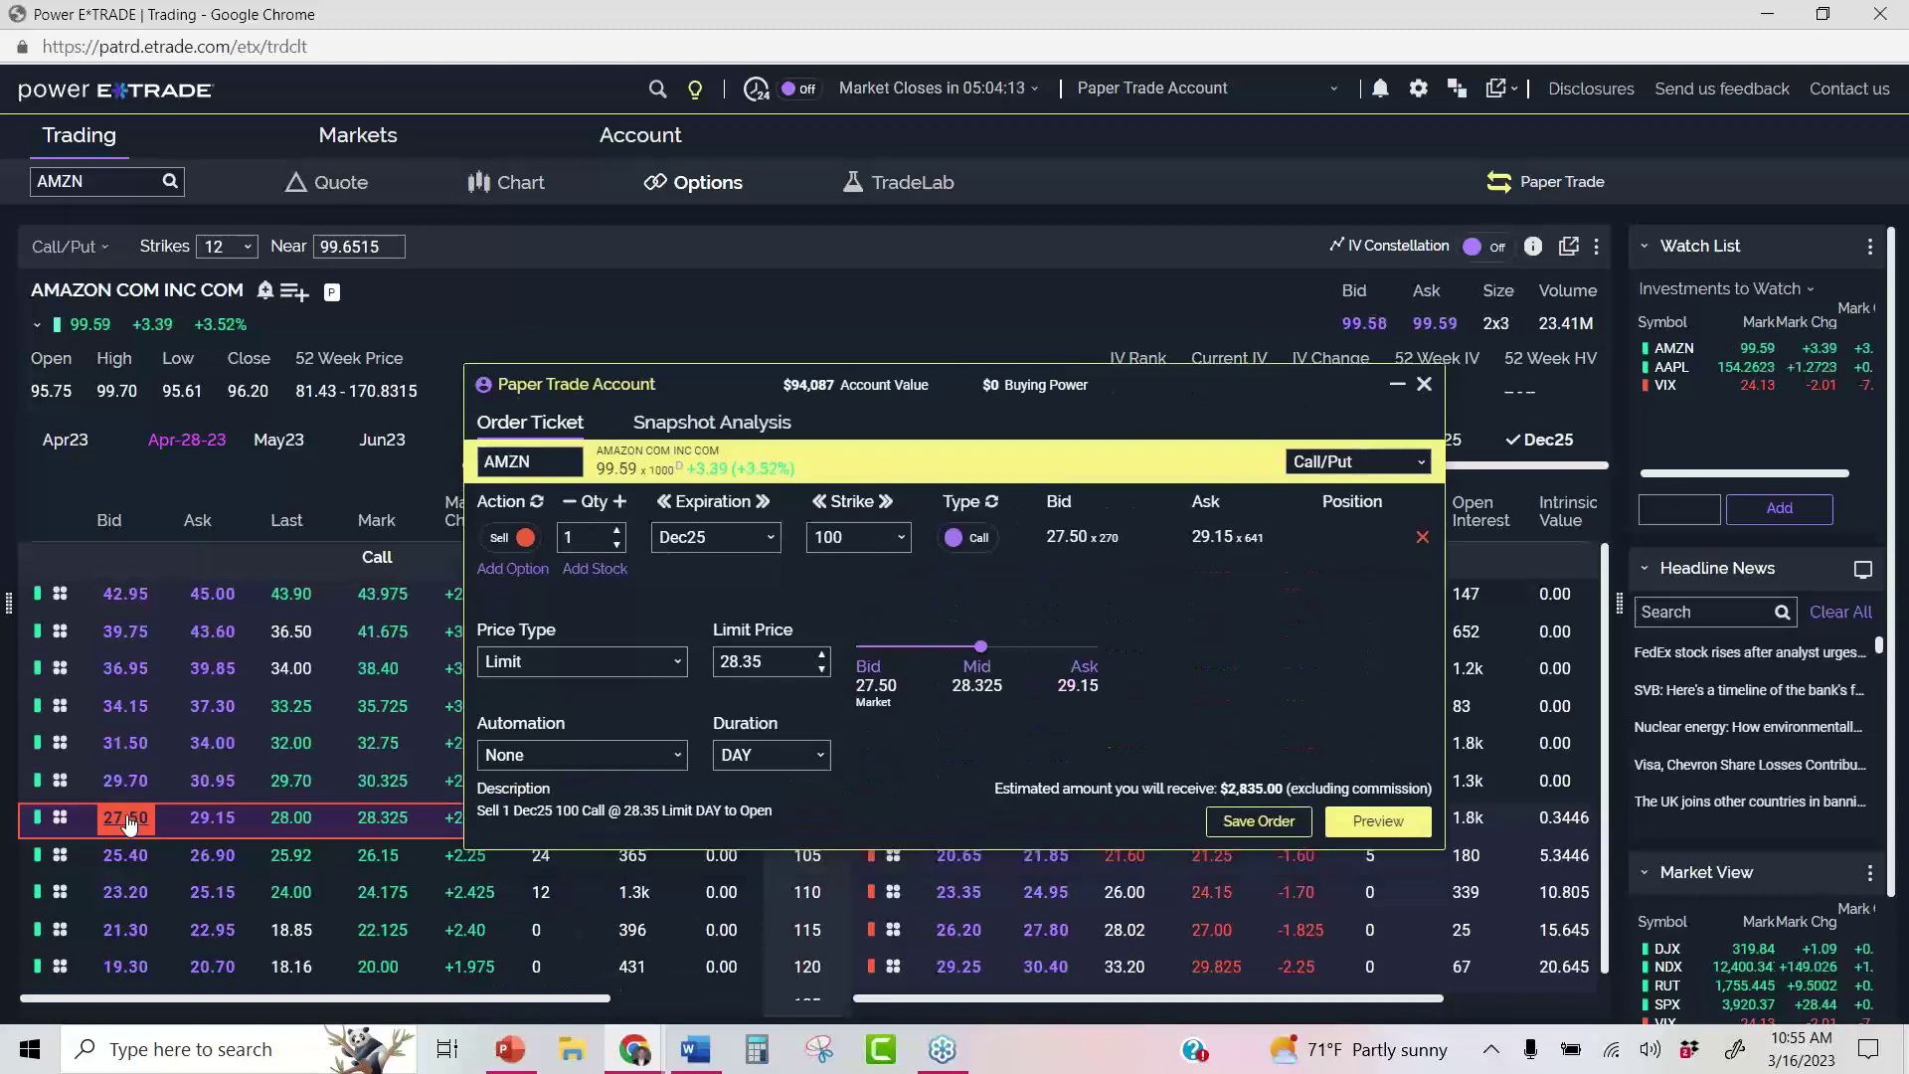
click(509, 537)
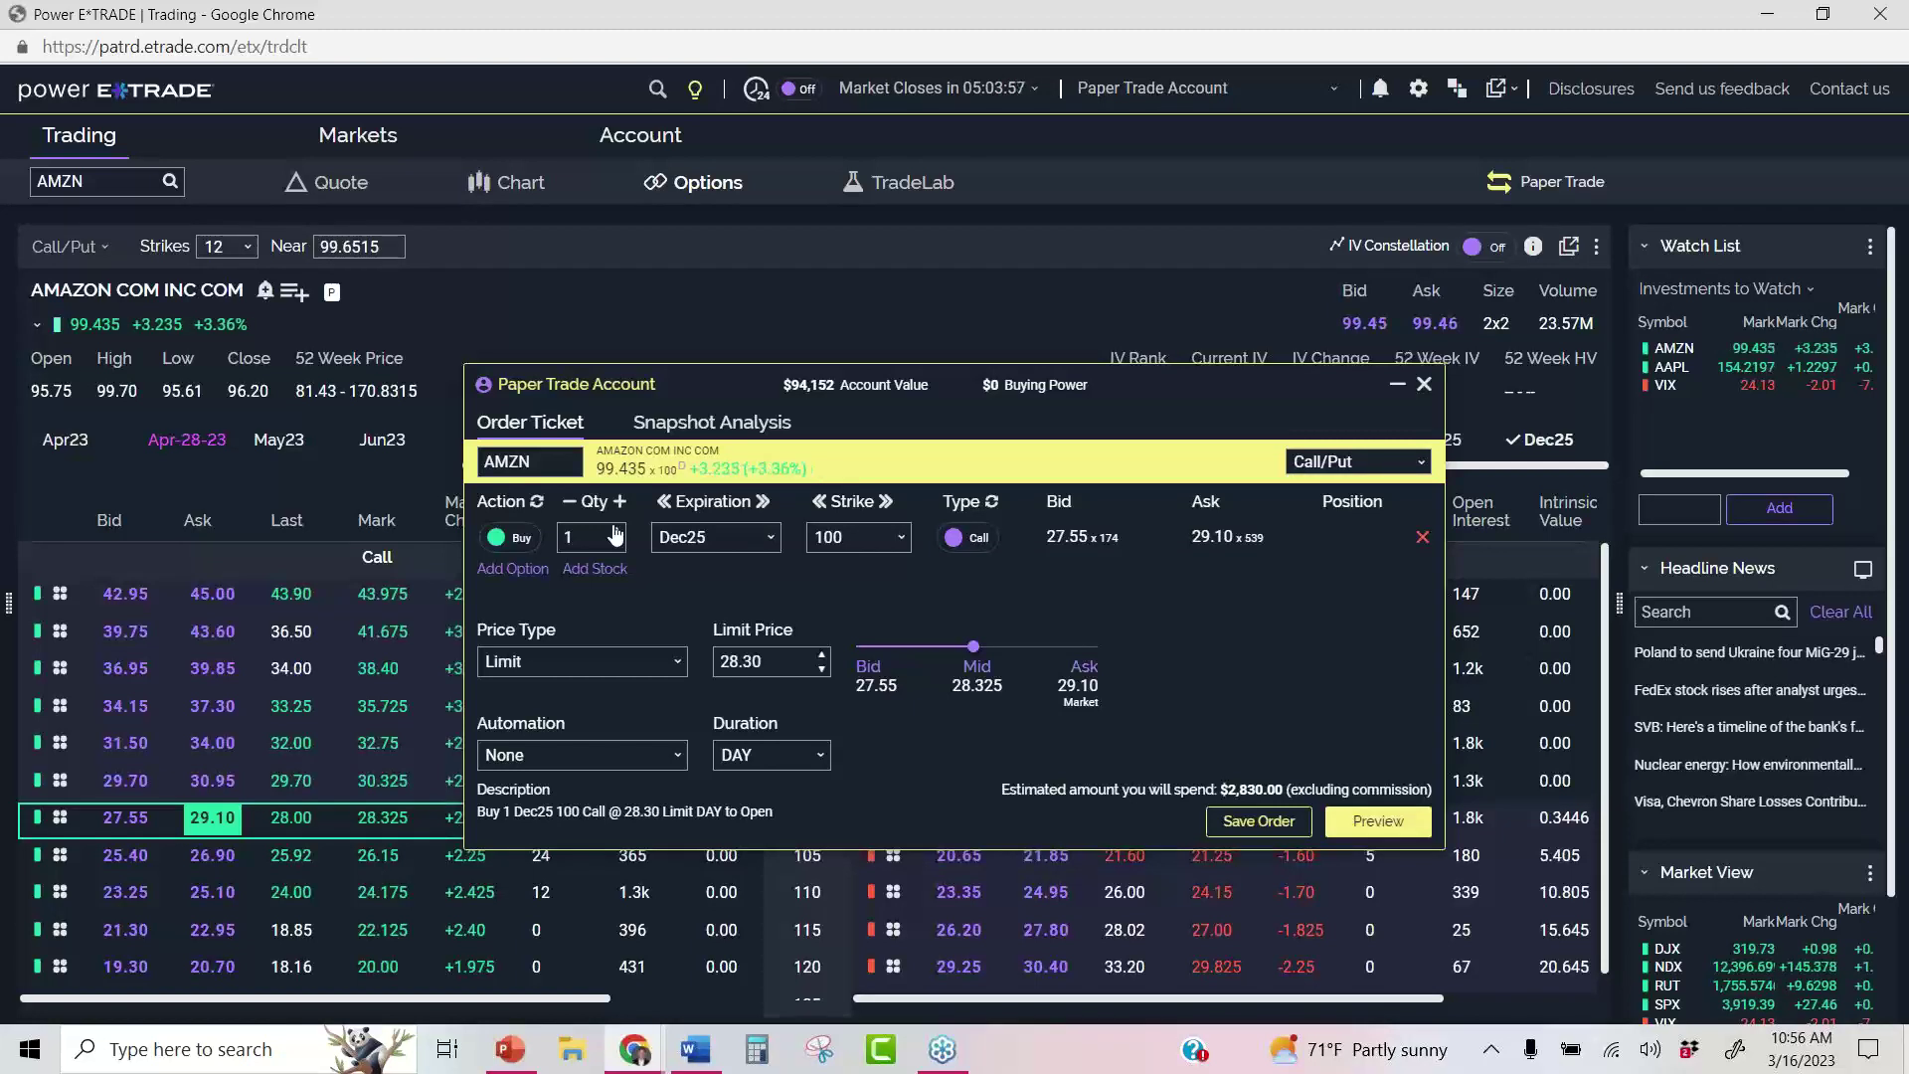
Add a sold Dec25 100 put leg to the order
click(513, 570)
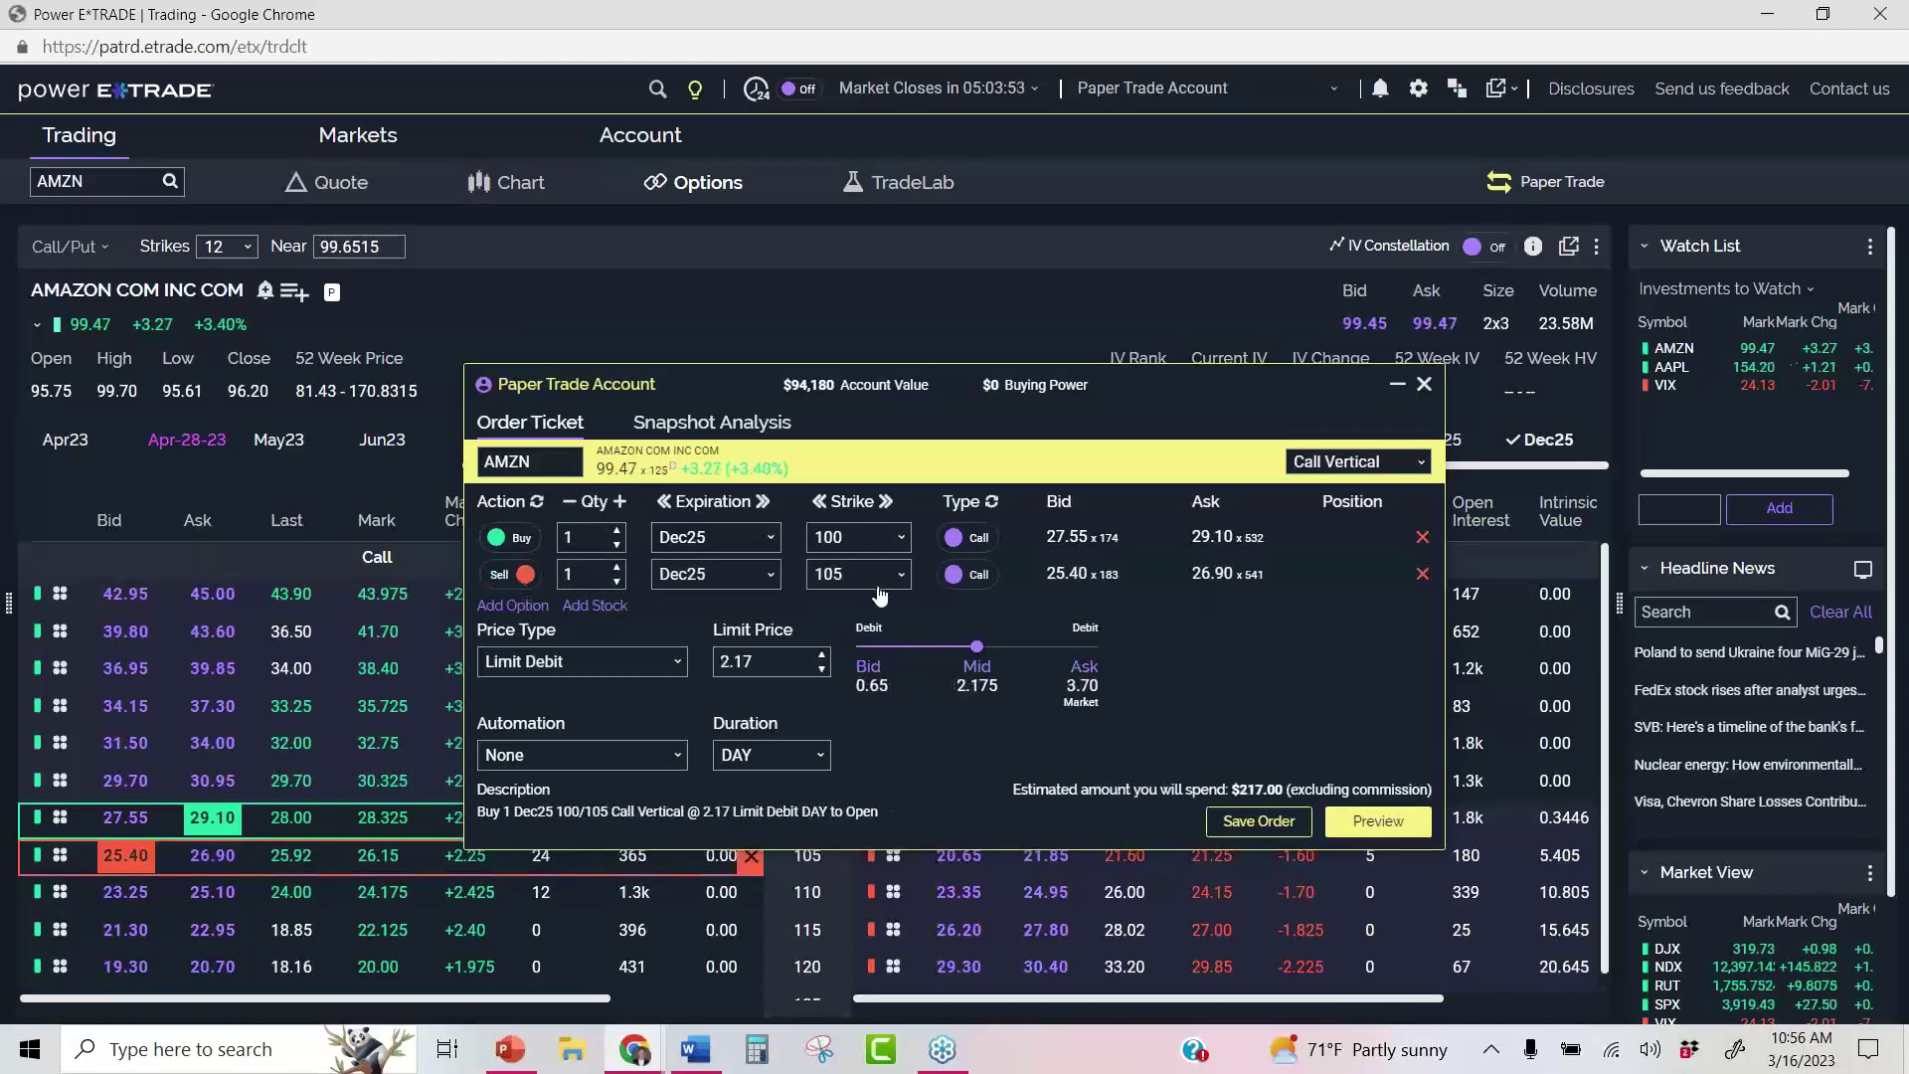
click(979, 584)
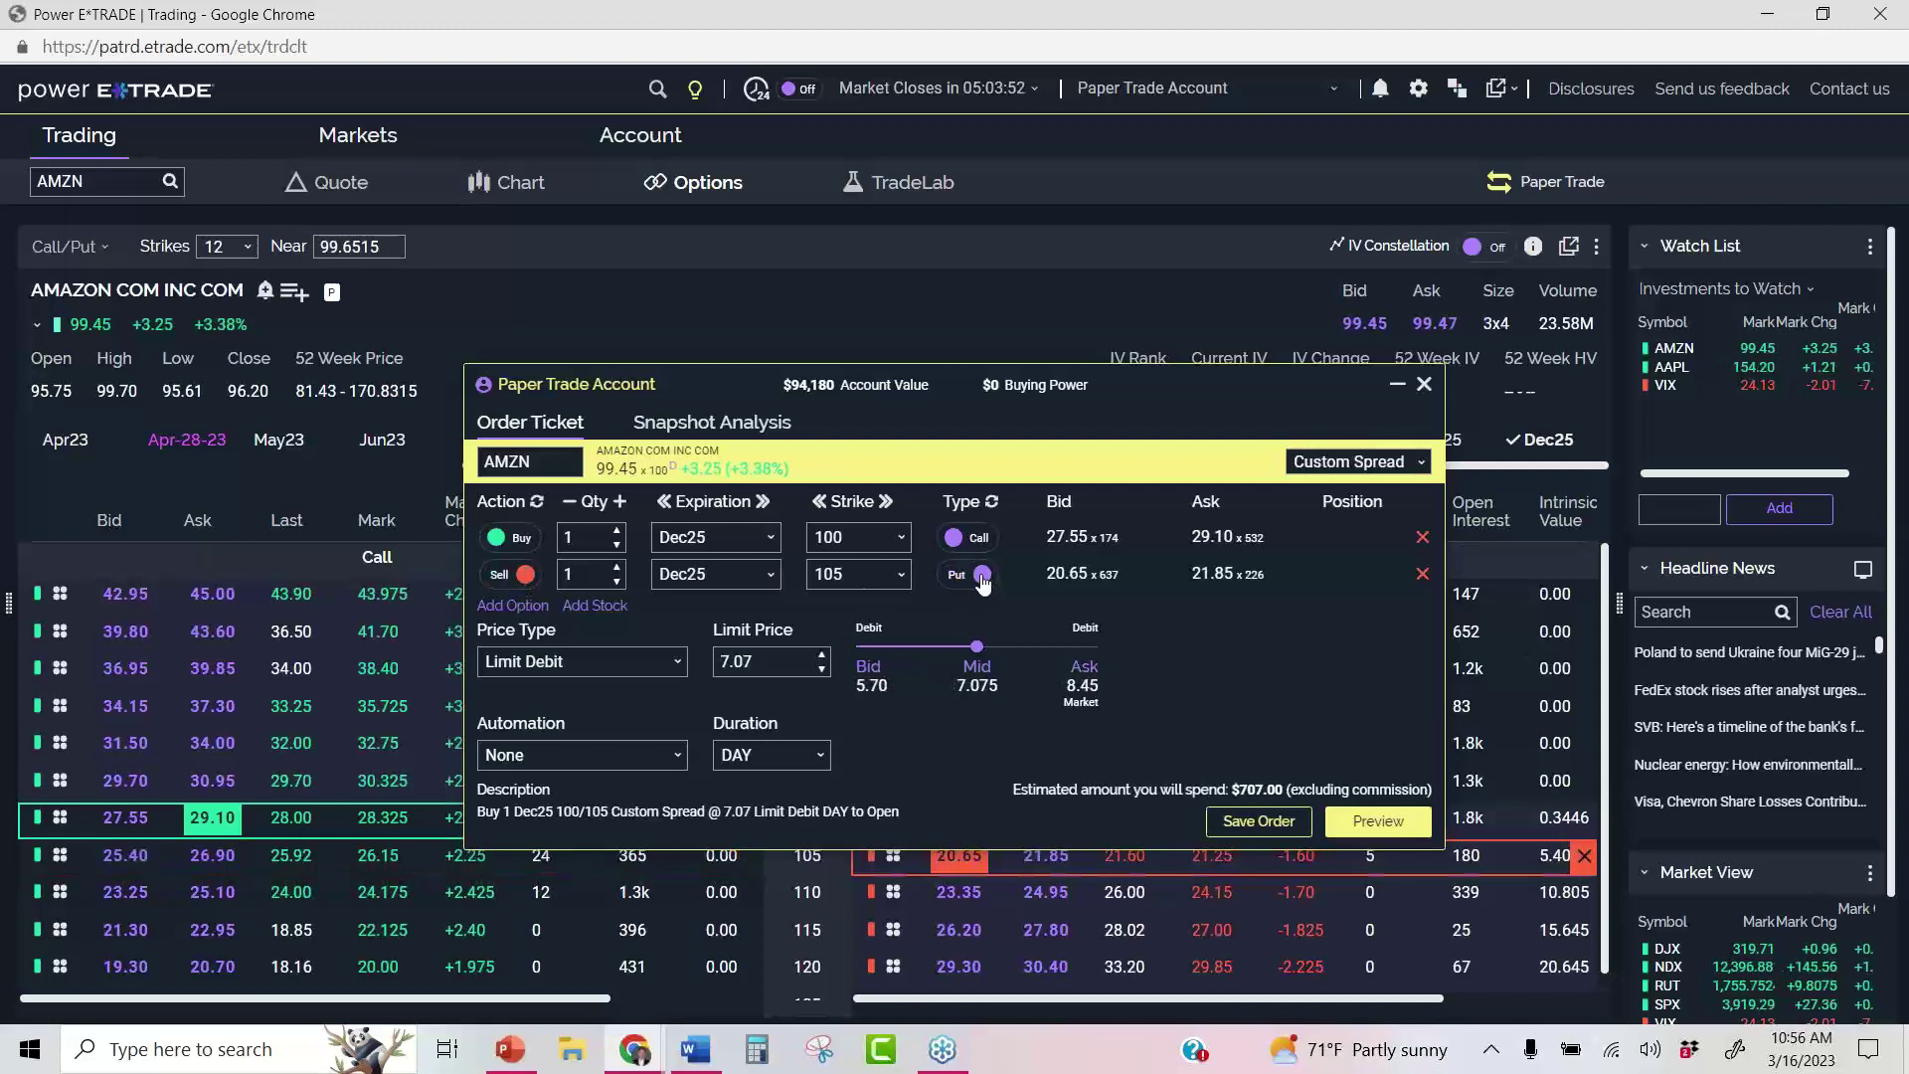
click(892, 591)
click(833, 703)
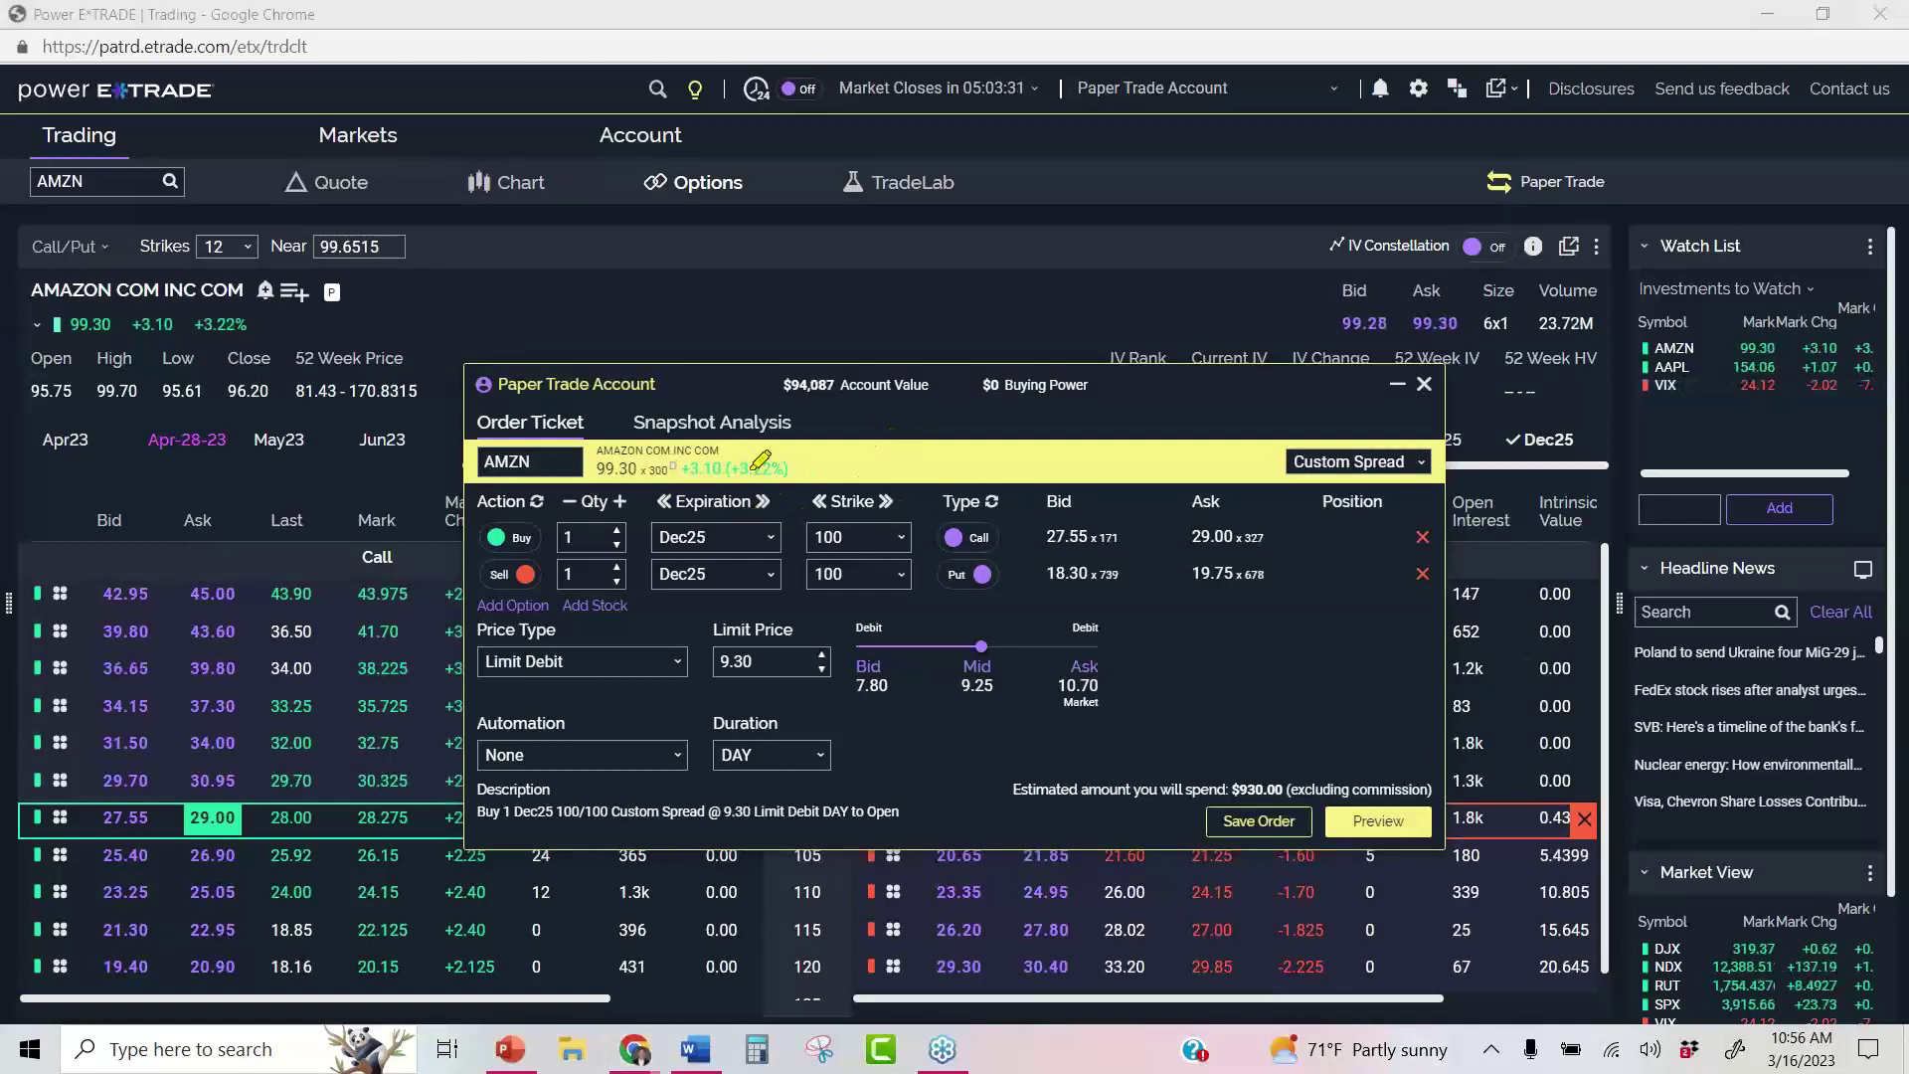
Mark the ticket's AMZN price in yellow, and trace the current and expiry lines on the snapshot analysis payoff graph
mouse_move(730, 452)
mouse_down()
mouse_move(636, 567)
mouse_move(840, 532)
mouse_move(632, 489)
mouse_up()
mouse_move(800, 473)
mouse_down()
mouse_move(751, 537)
mouse_move(816, 636)
mouse_move(955, 478)
mouse_up()
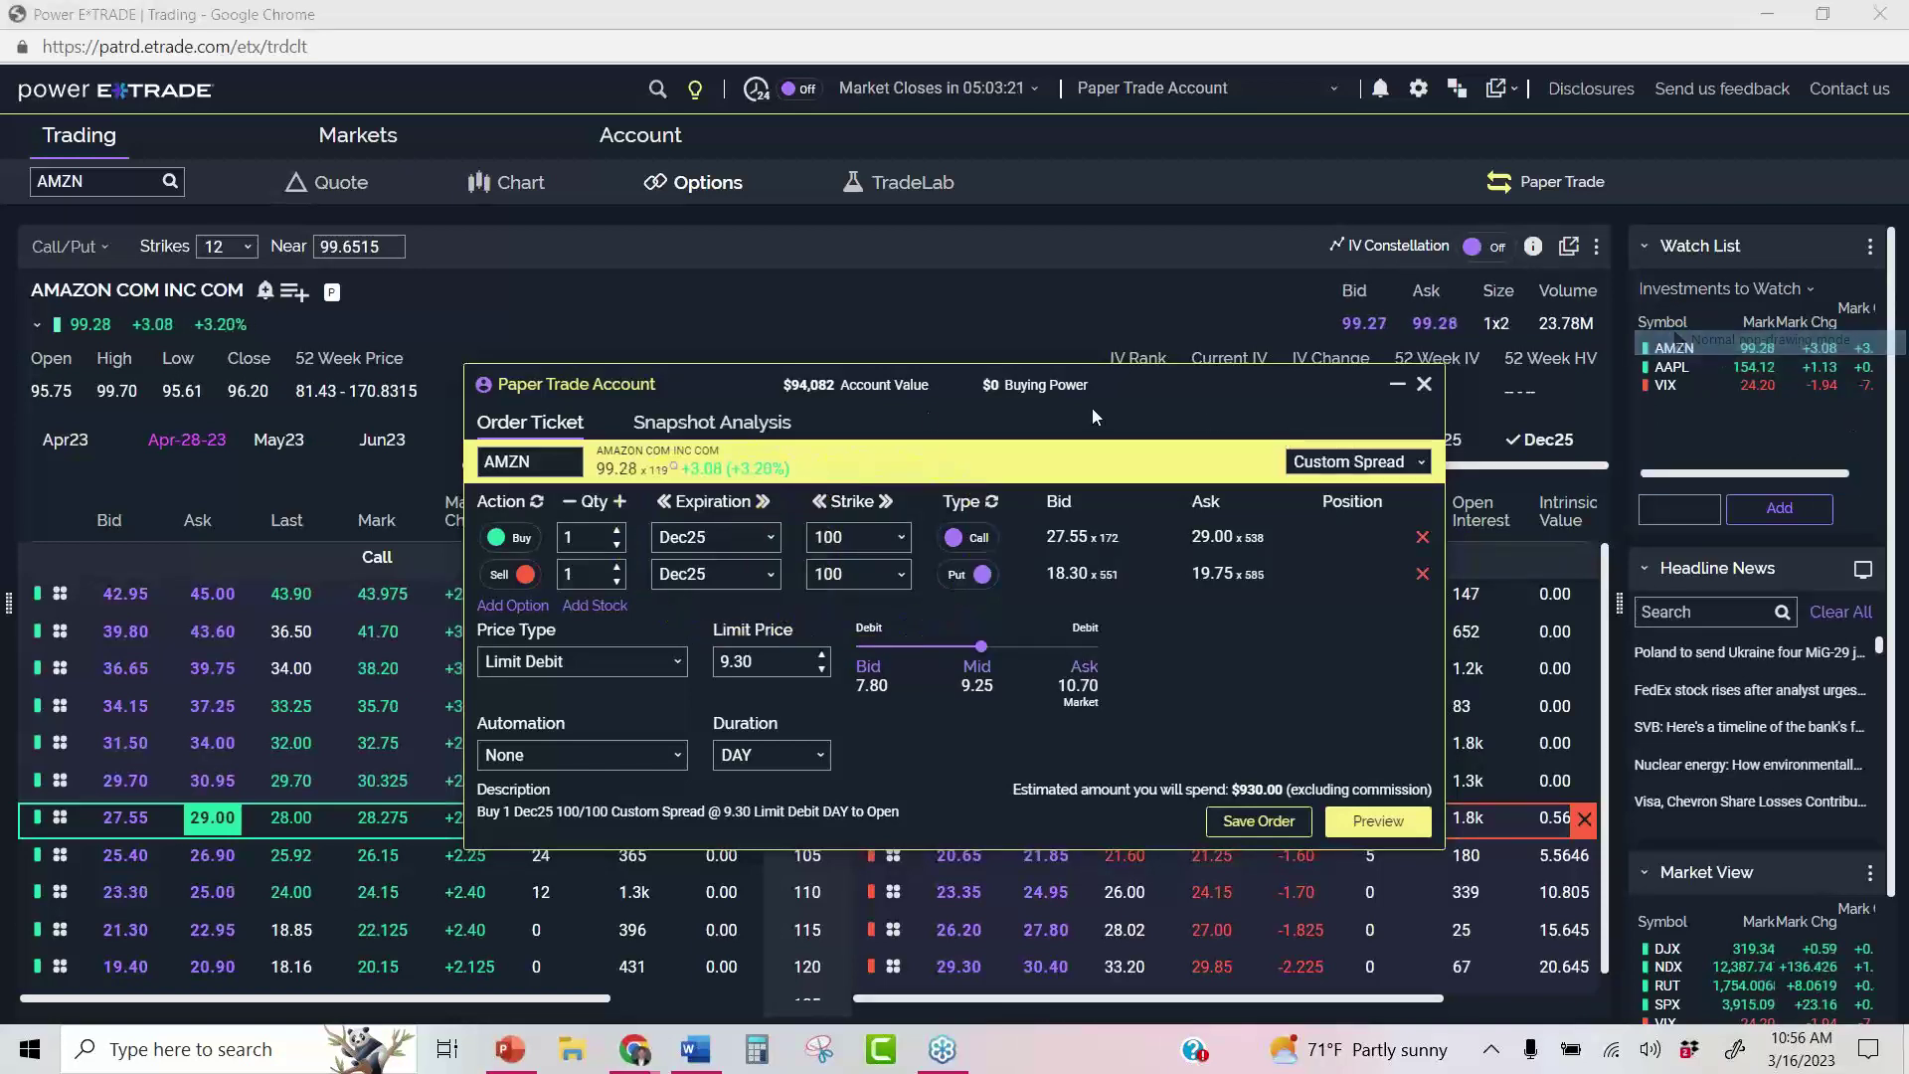
click(764, 424)
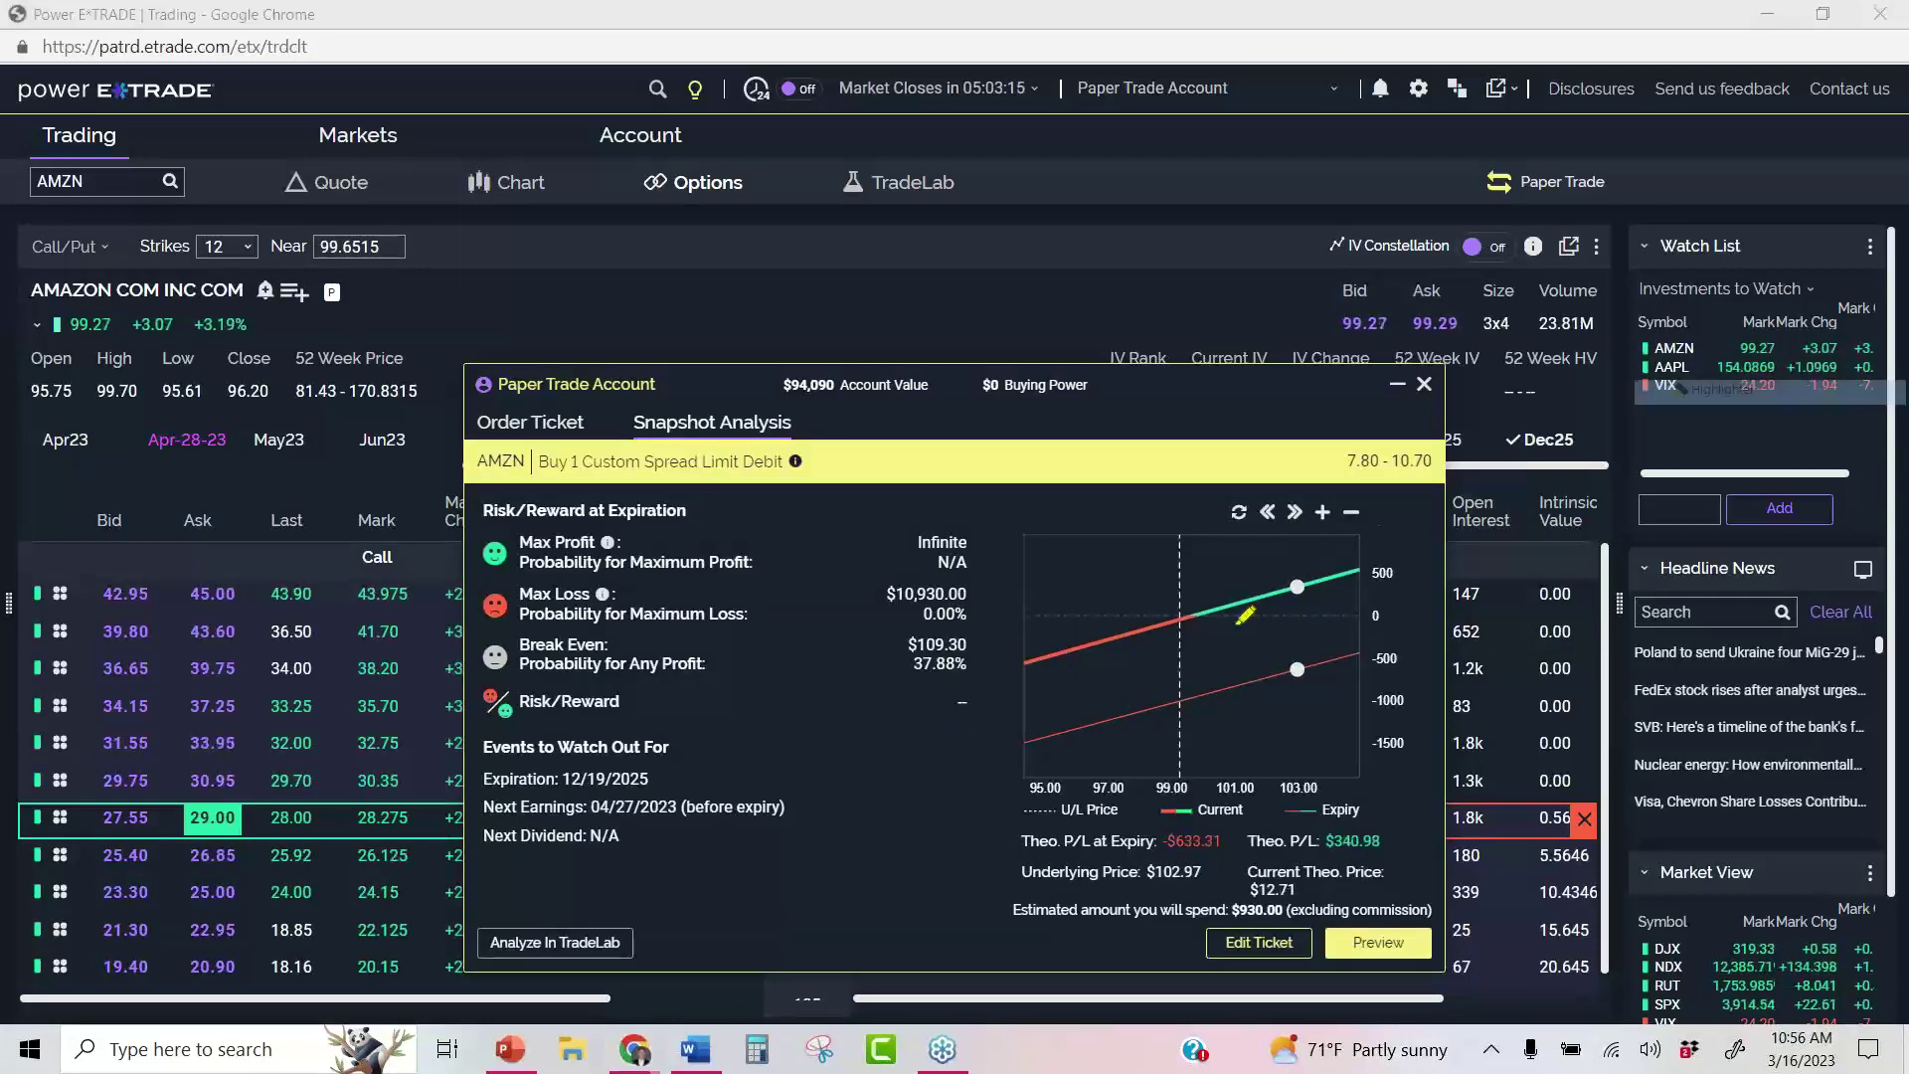
drag(1004, 672, 1484, 563)
drag(1022, 742, 1396, 660)
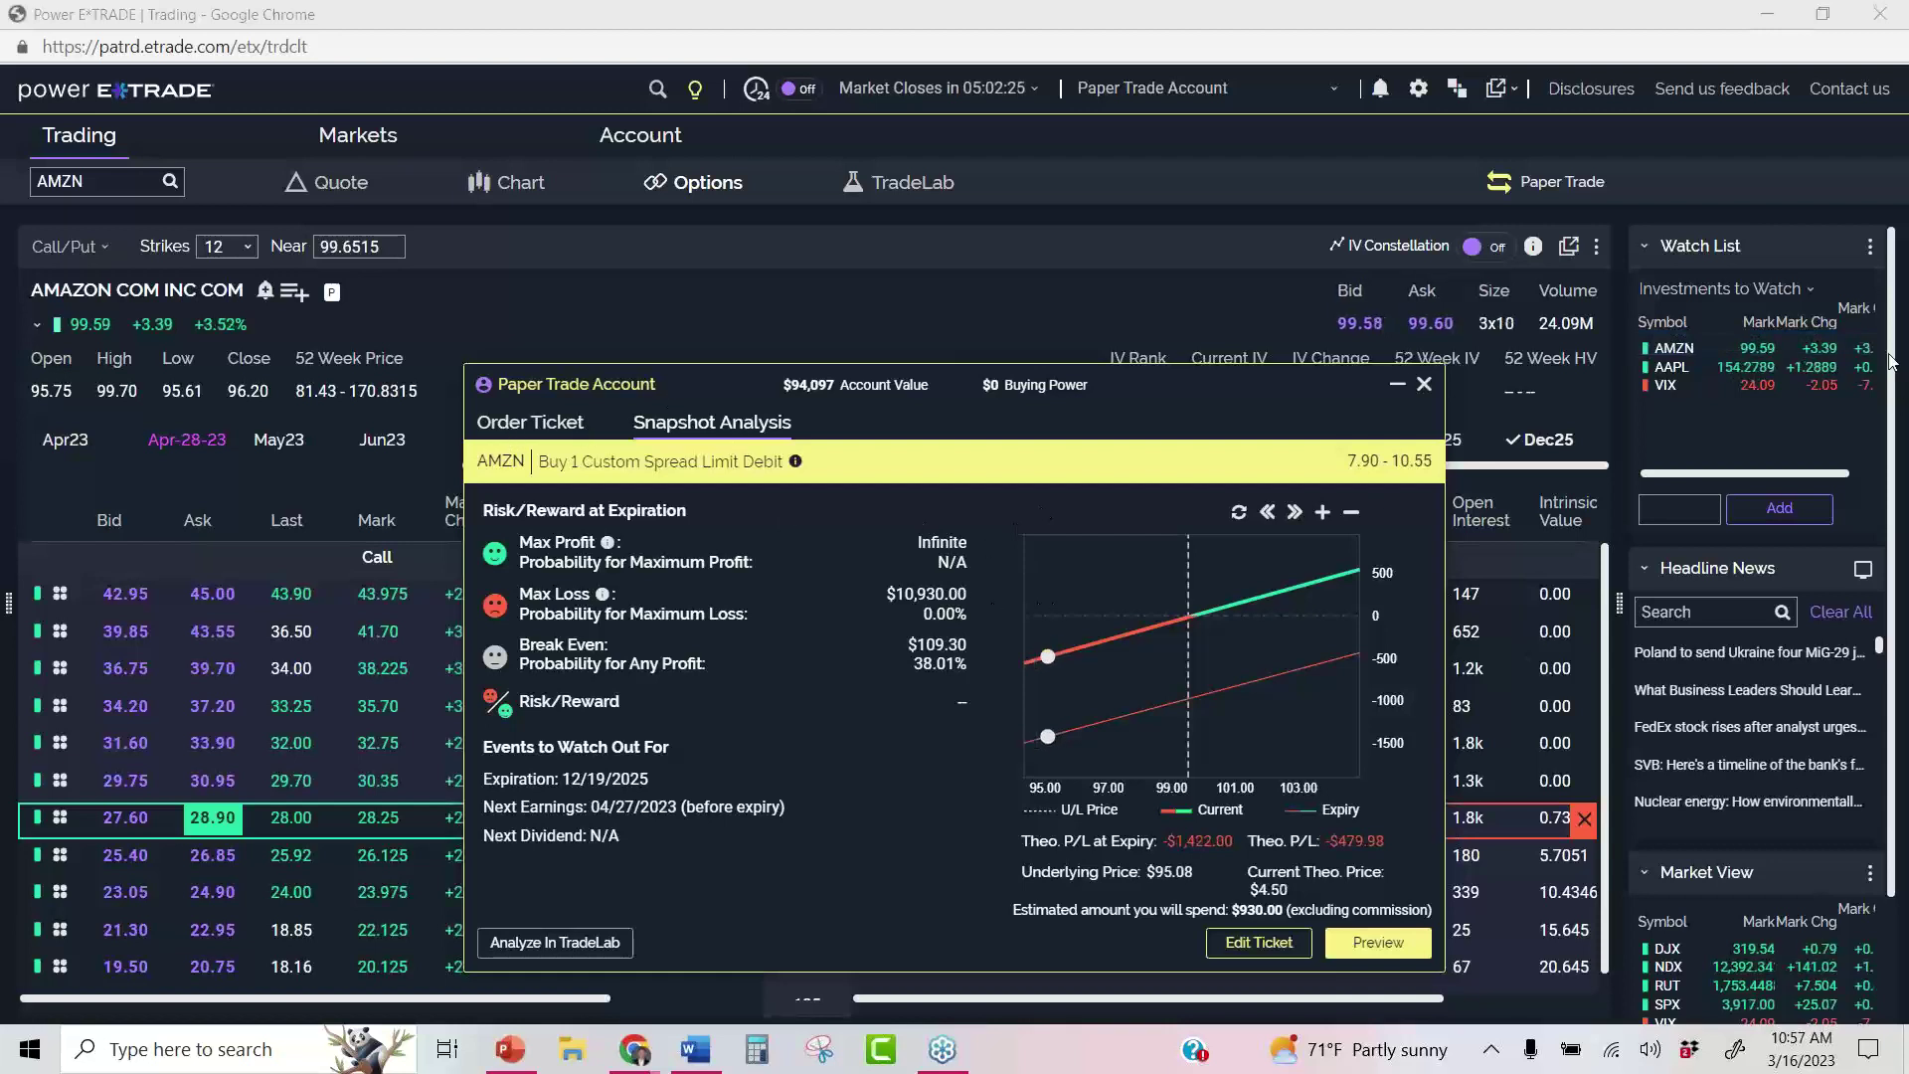
Circle the risk/reward figures in yellow, underline the max loss probability, and clear the markings
mouse_move(972, 564)
mouse_down()
mouse_move(974, 545)
mouse_move(502, 536)
mouse_move(553, 682)
mouse_move(1034, 553)
mouse_move(713, 537)
mouse_up()
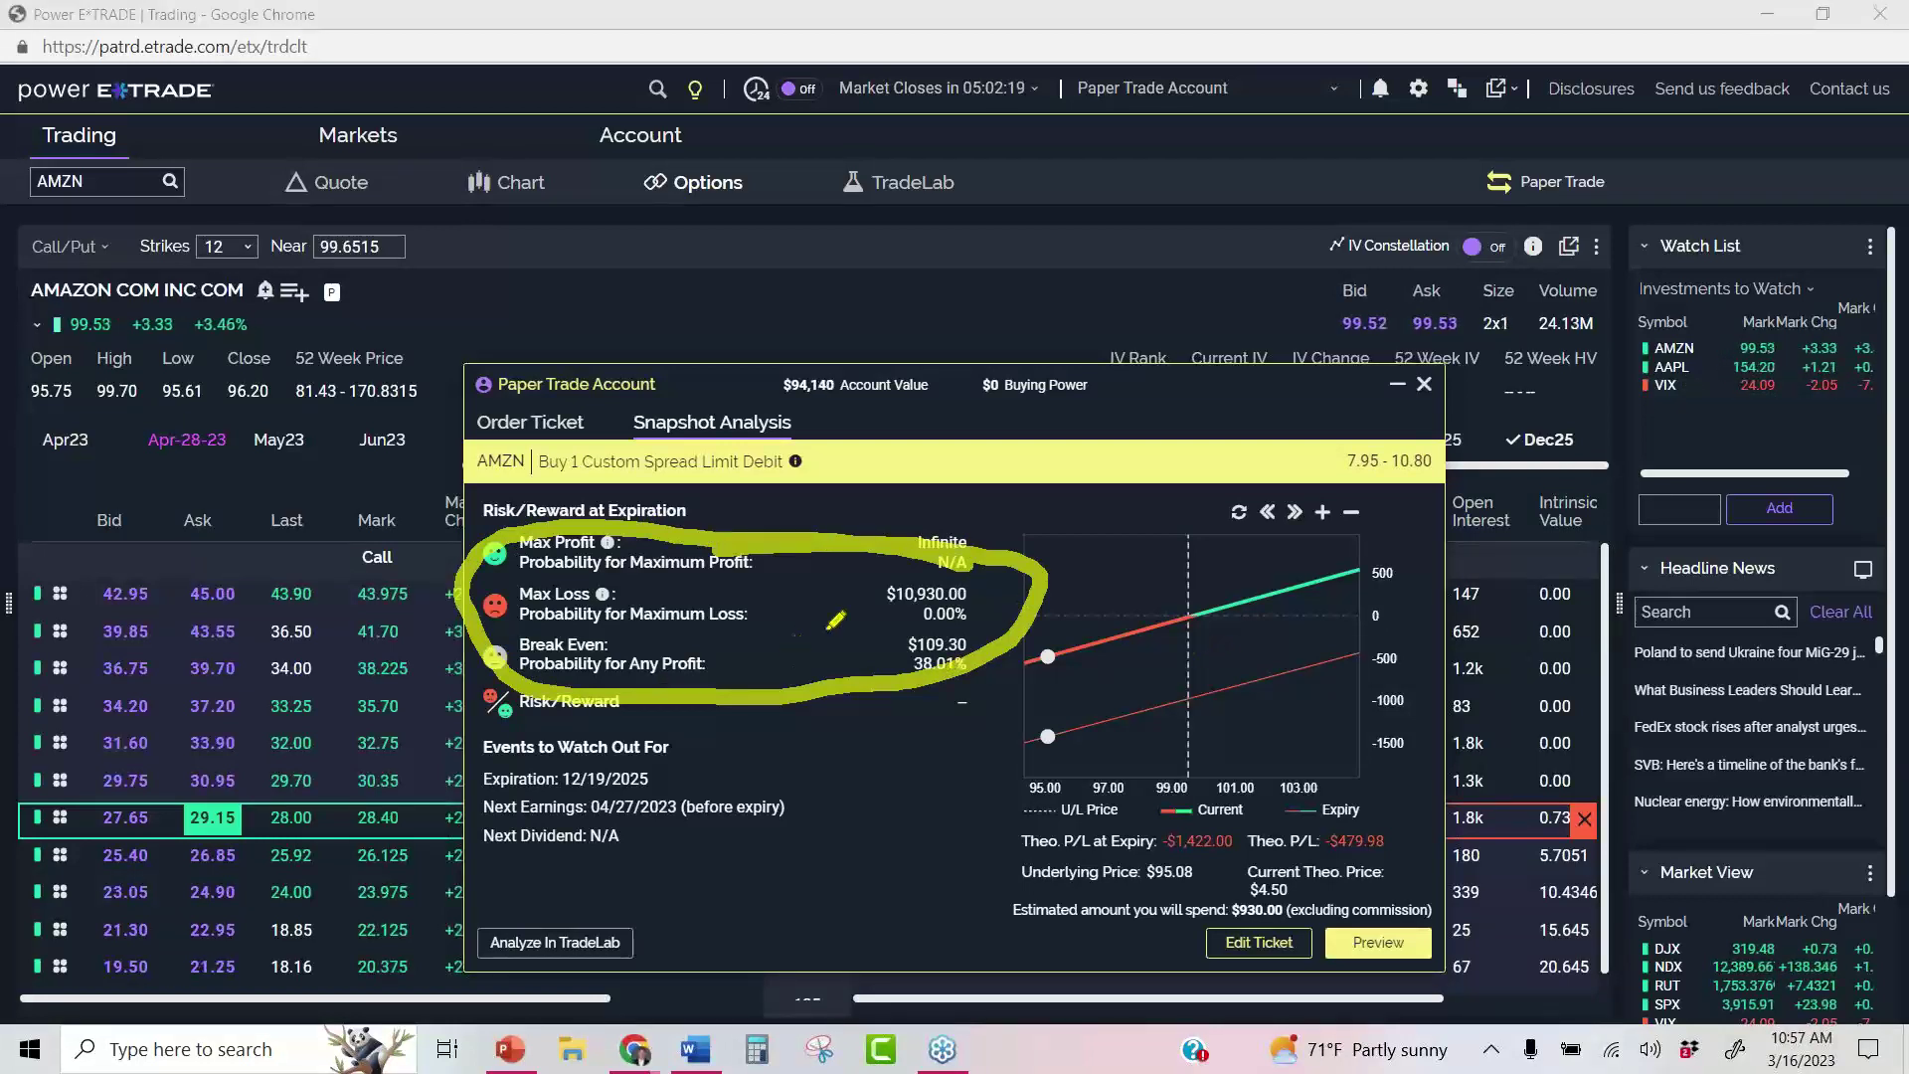
drag(825, 617, 1046, 608)
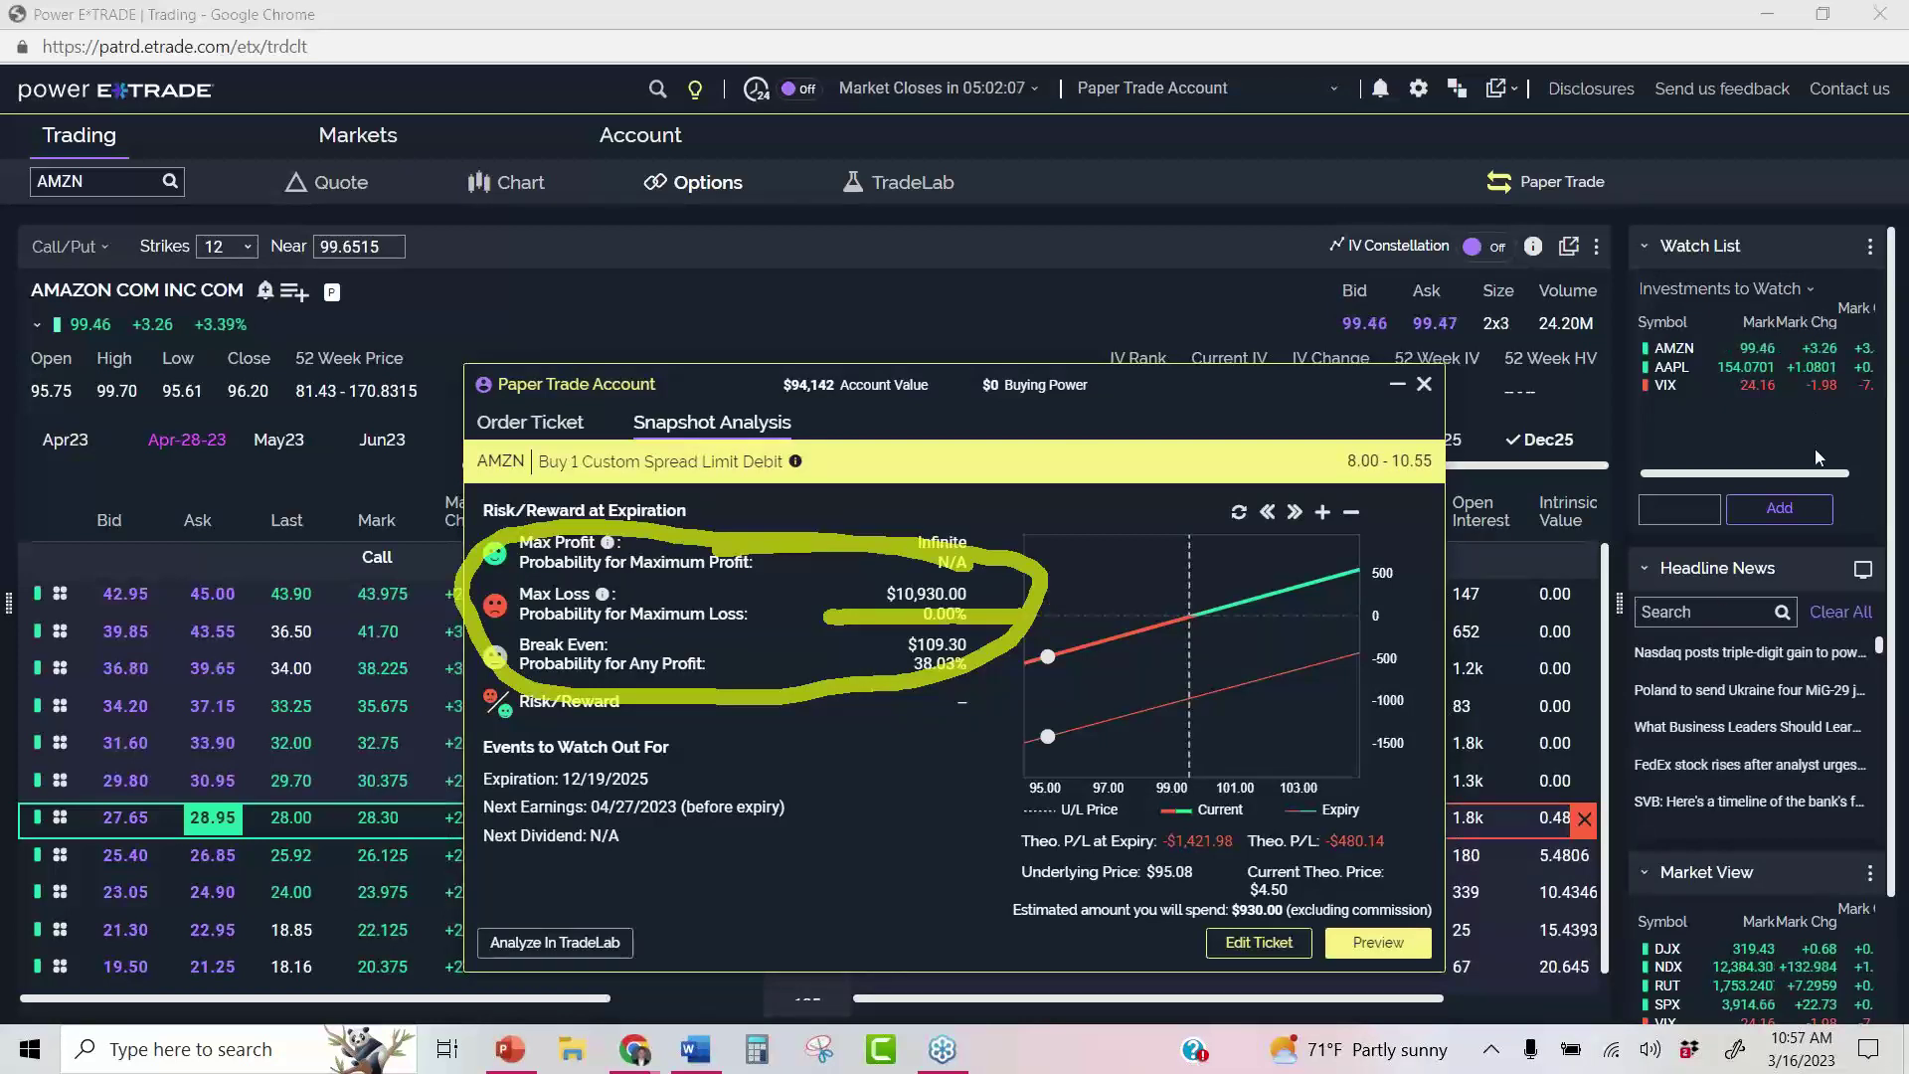
key(e)
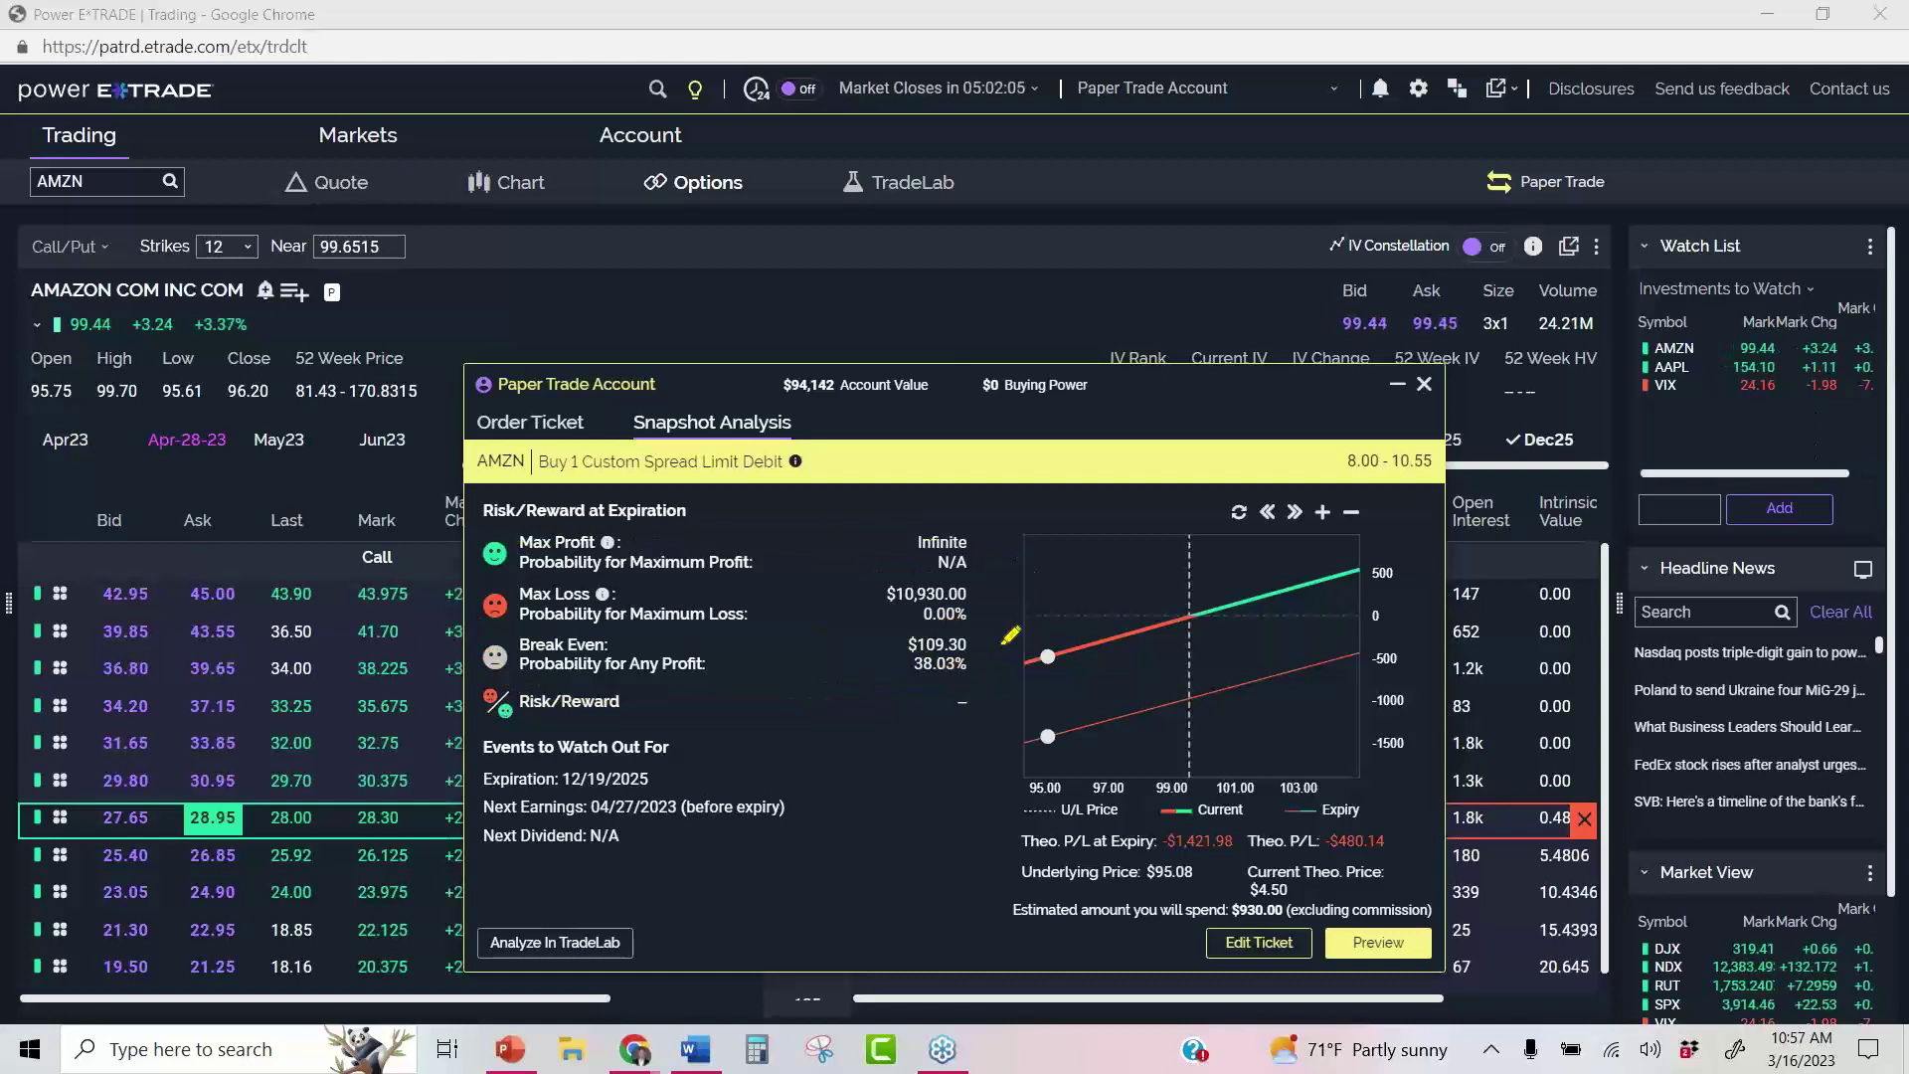
Draw a large slashed zero, box the max loss figures with a line extending across the payoff graph, and clear the markings
mouse_move(1004, 99)
mouse_down()
mouse_move(1218, 353)
mouse_move(836, 244)
mouse_up()
drag(865, 544, 1204, 70)
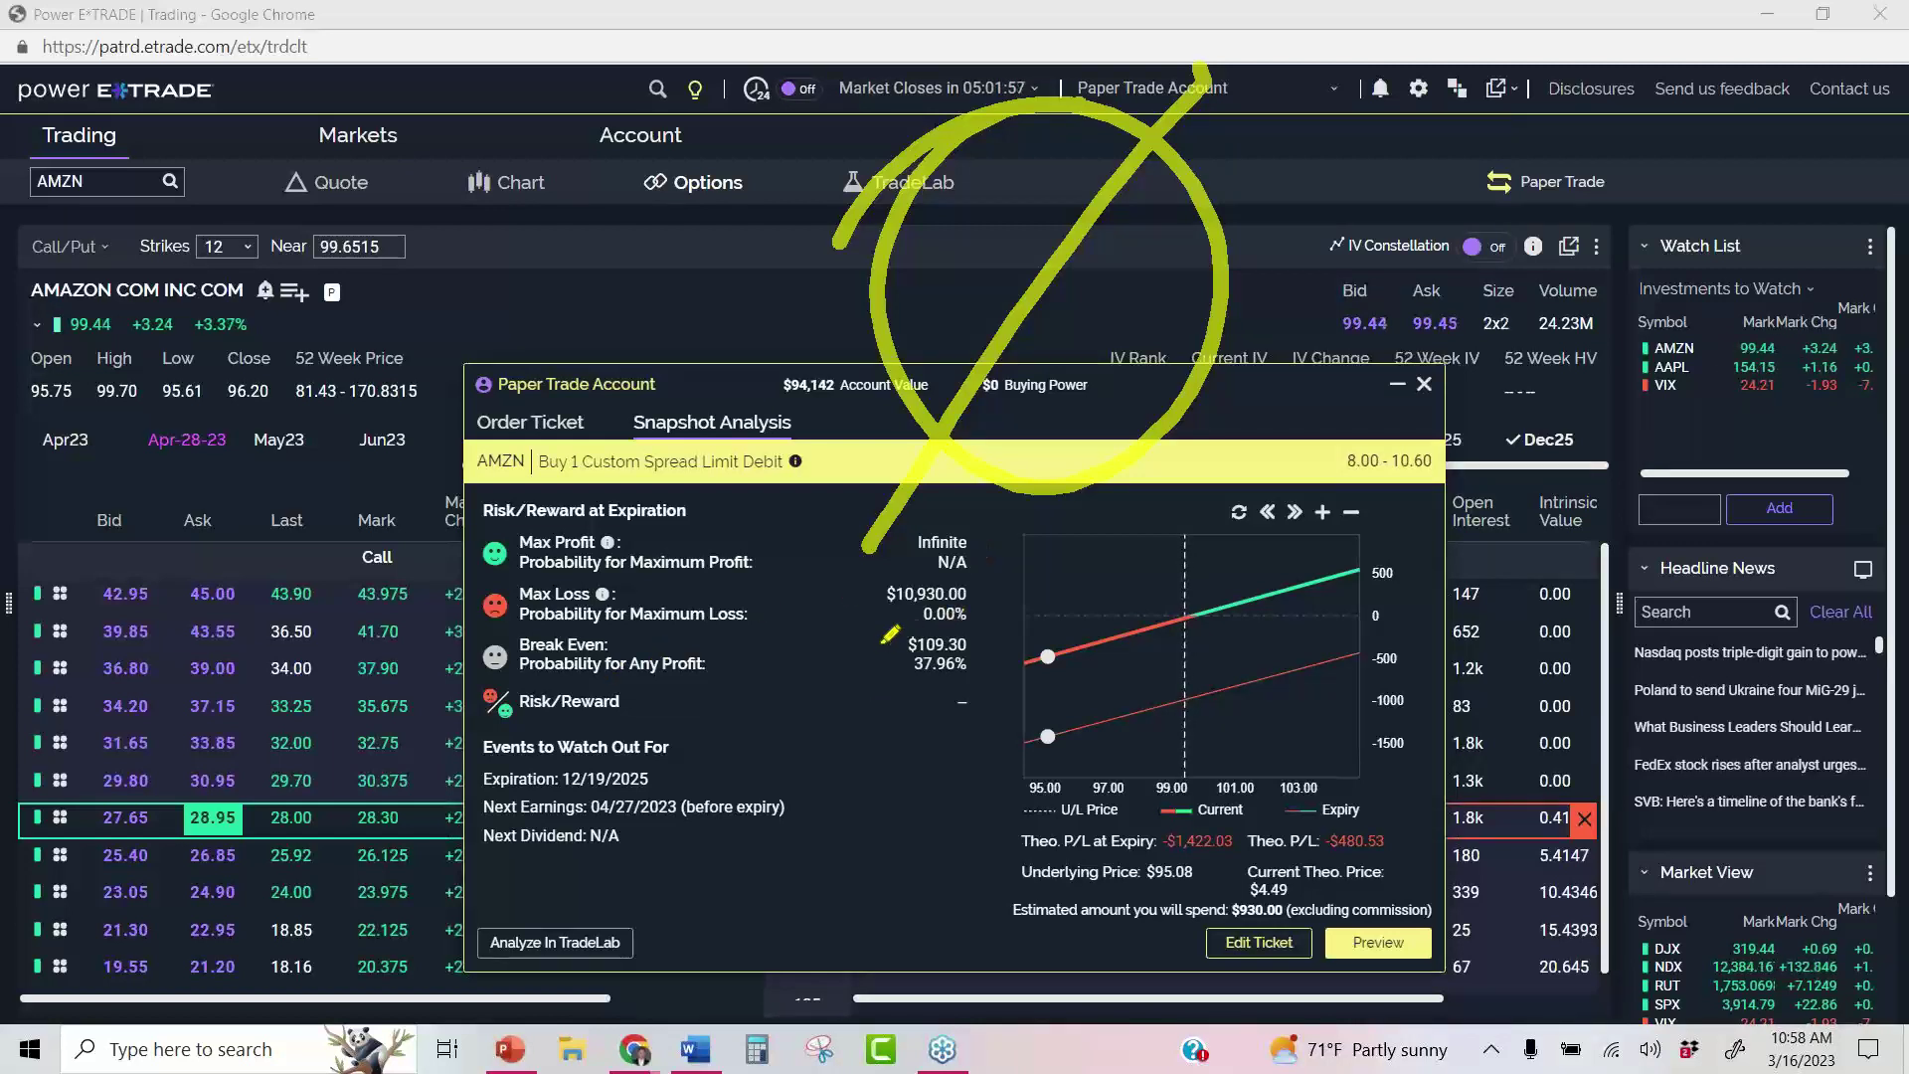
mouse_move(906, 627)
mouse_down()
mouse_move(989, 624)
mouse_move(980, 569)
mouse_move(845, 607)
mouse_move(989, 629)
mouse_up()
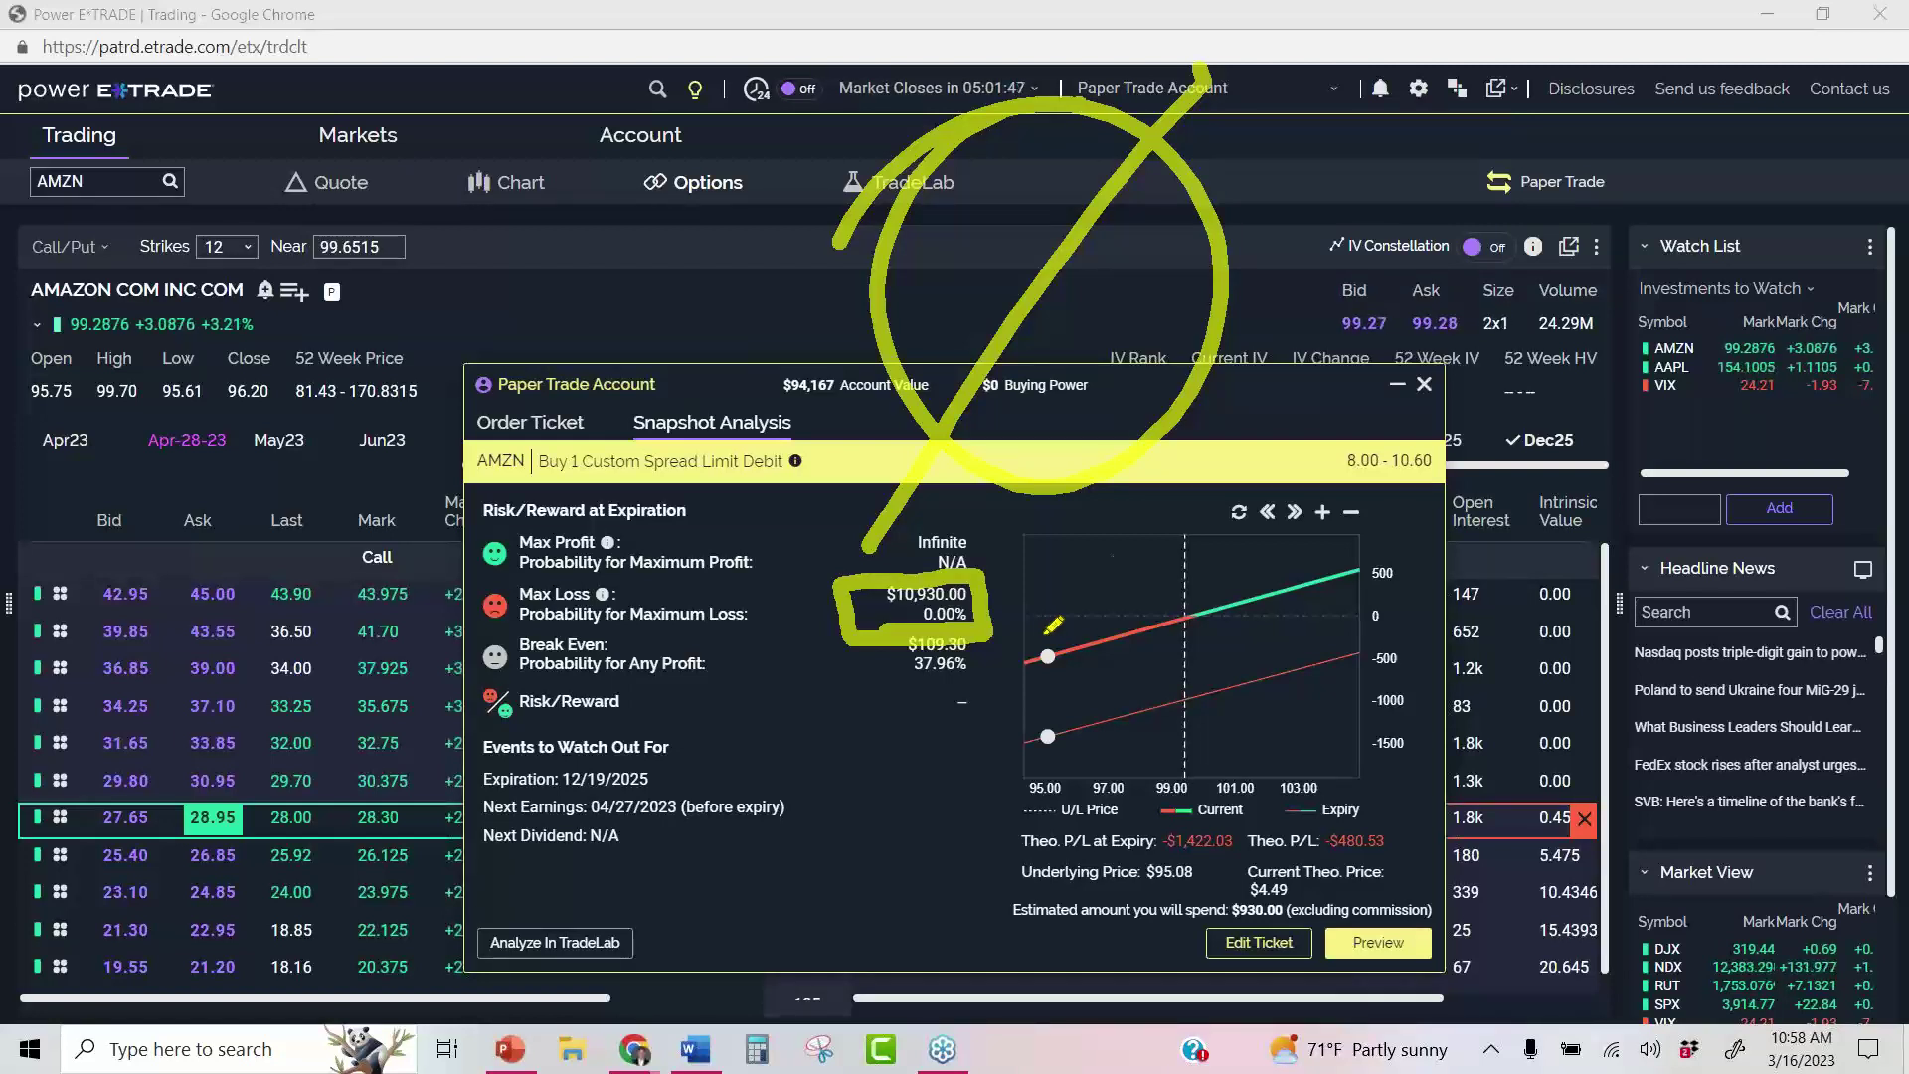
mouse_move(987, 634)
mouse_down()
mouse_move(1576, 614)
mouse_move(1546, 606)
mouse_up()
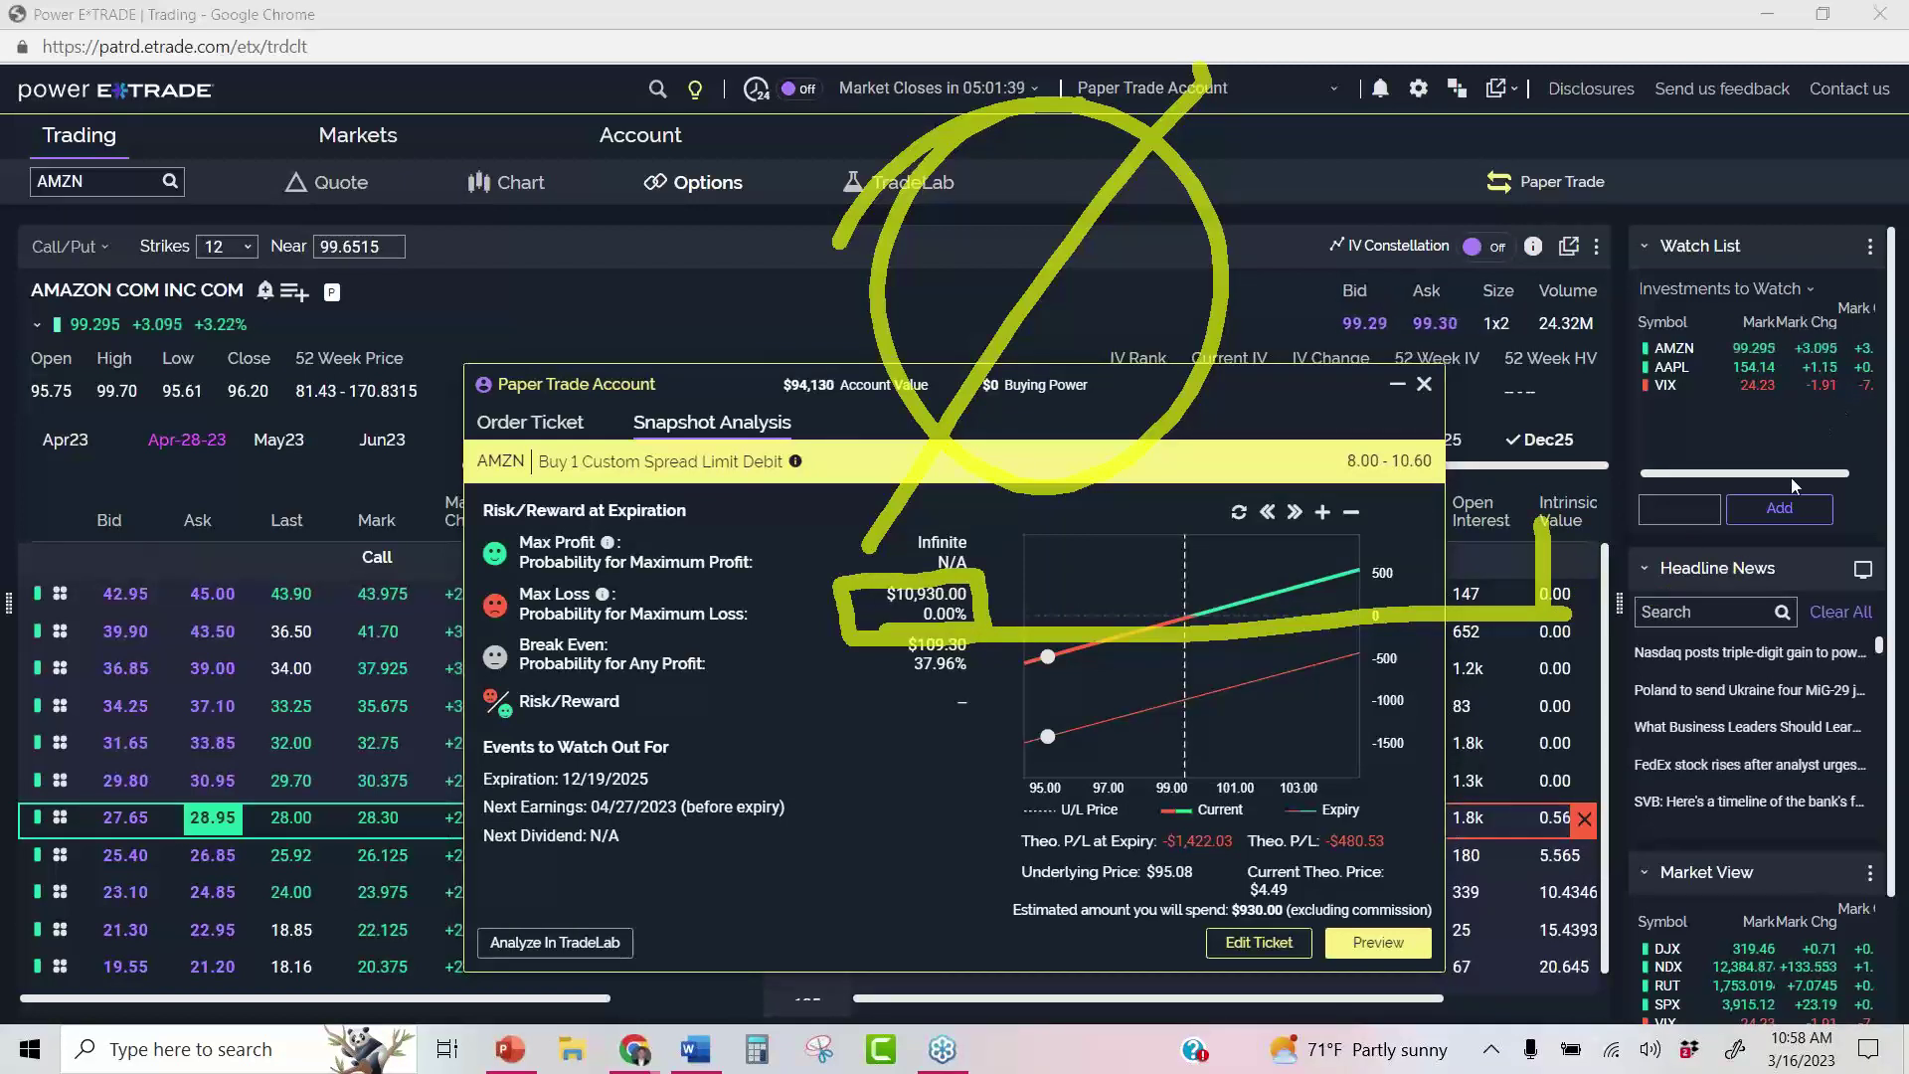
key(Escape)
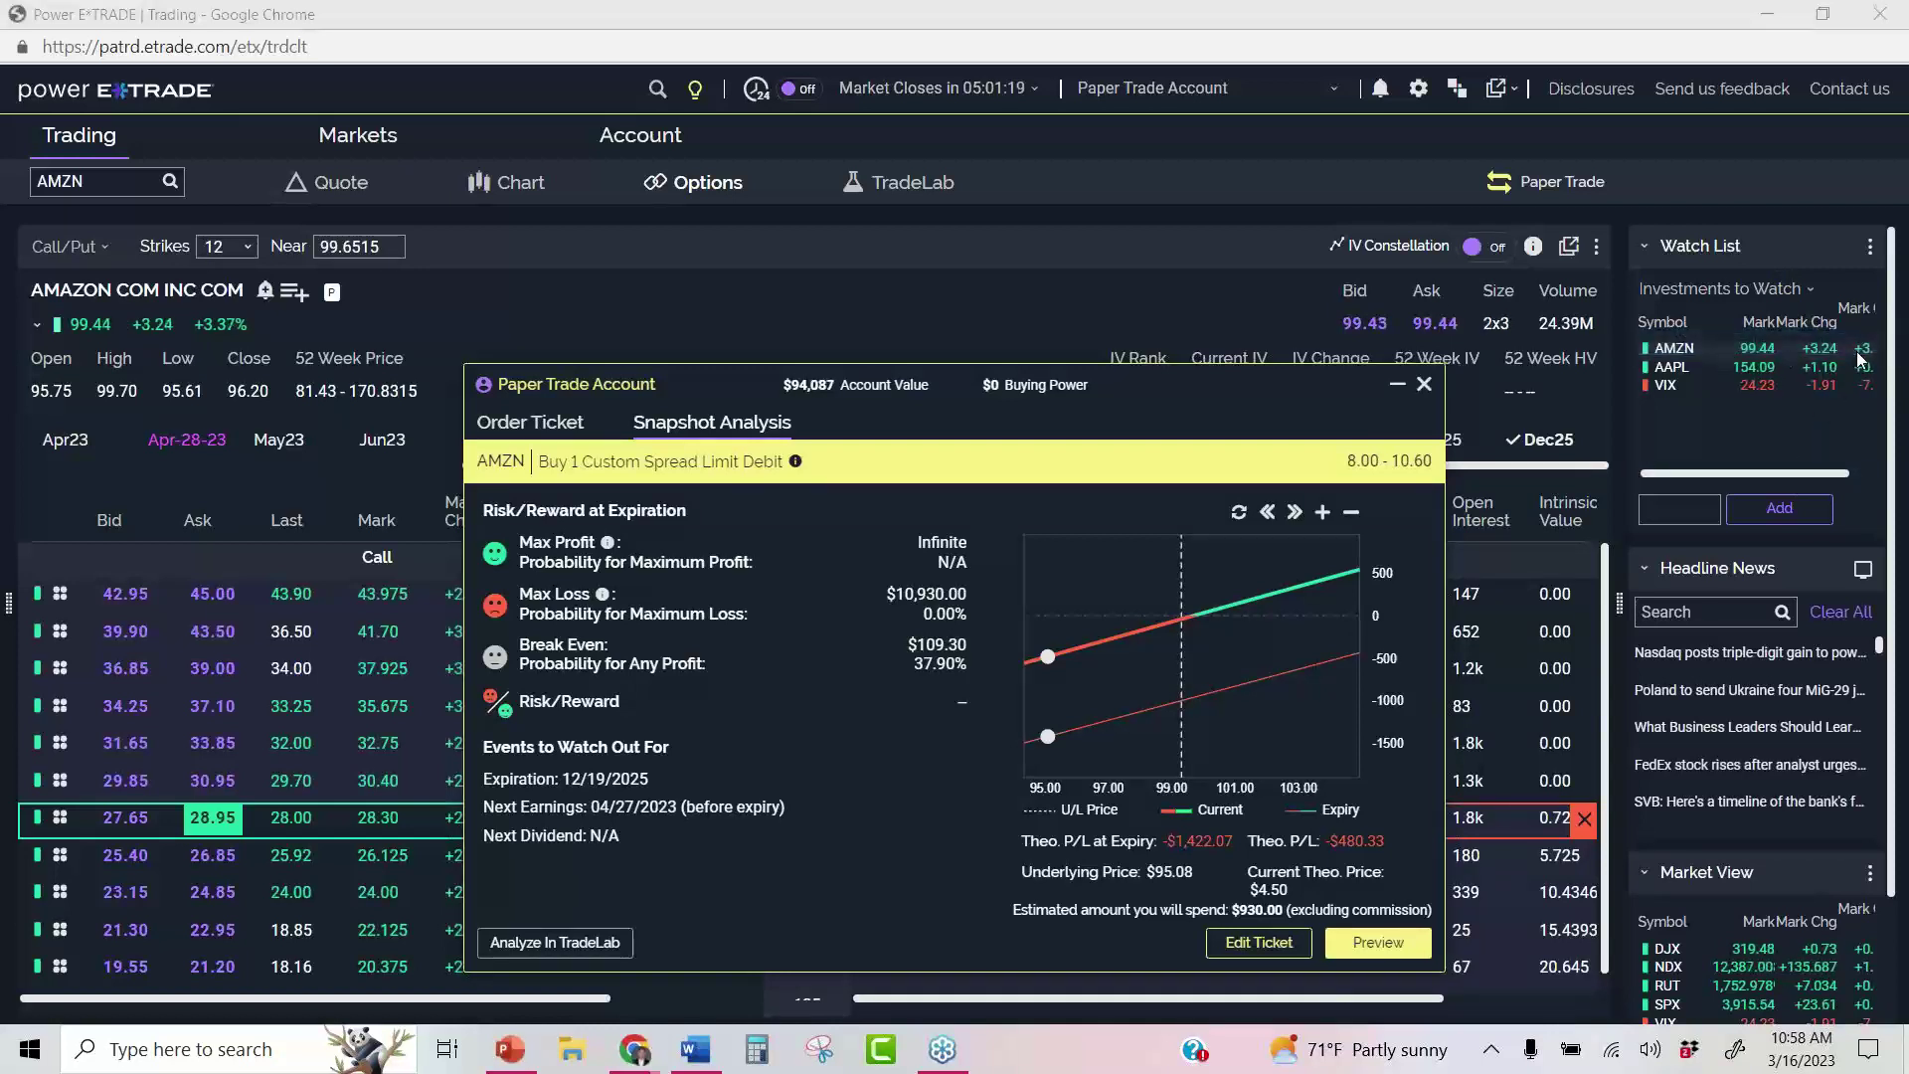
click(1858, 356)
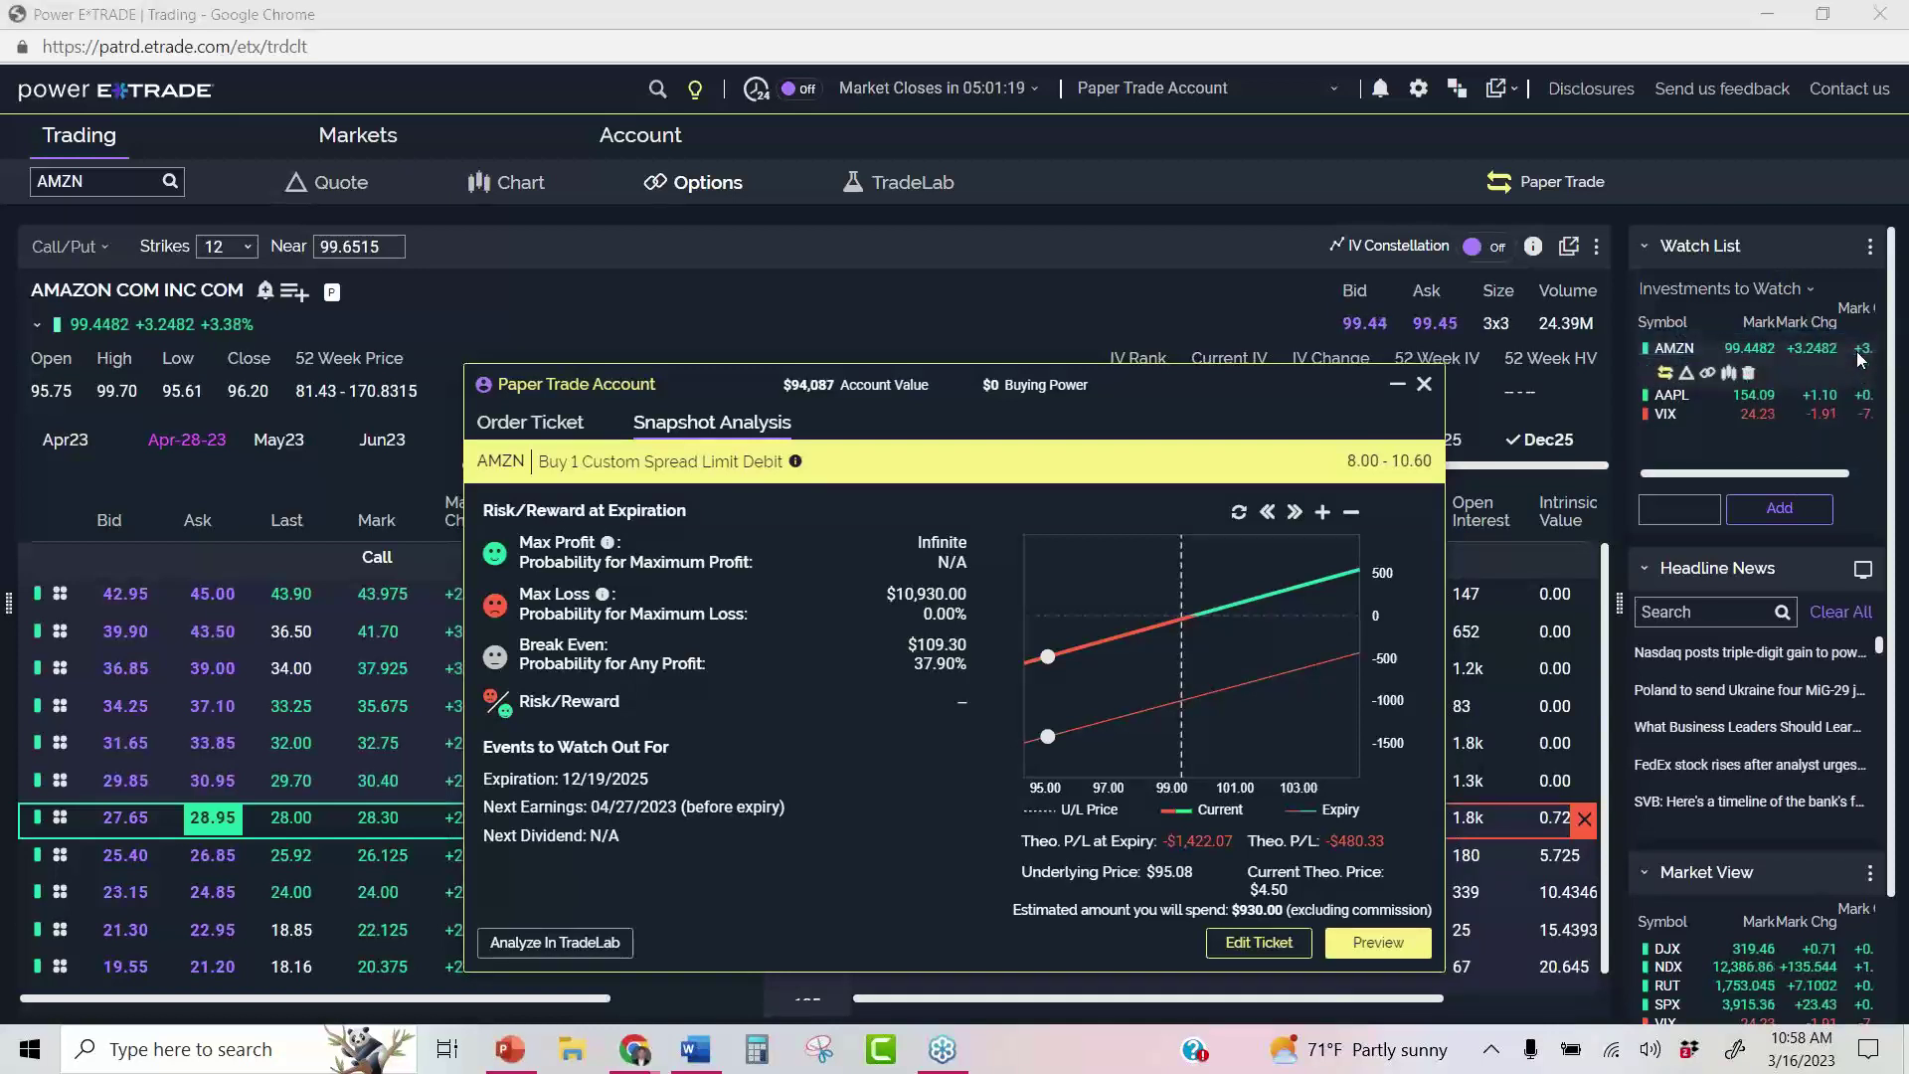
Add a bought Dec25 80 put as the third leg of the order
click(561, 428)
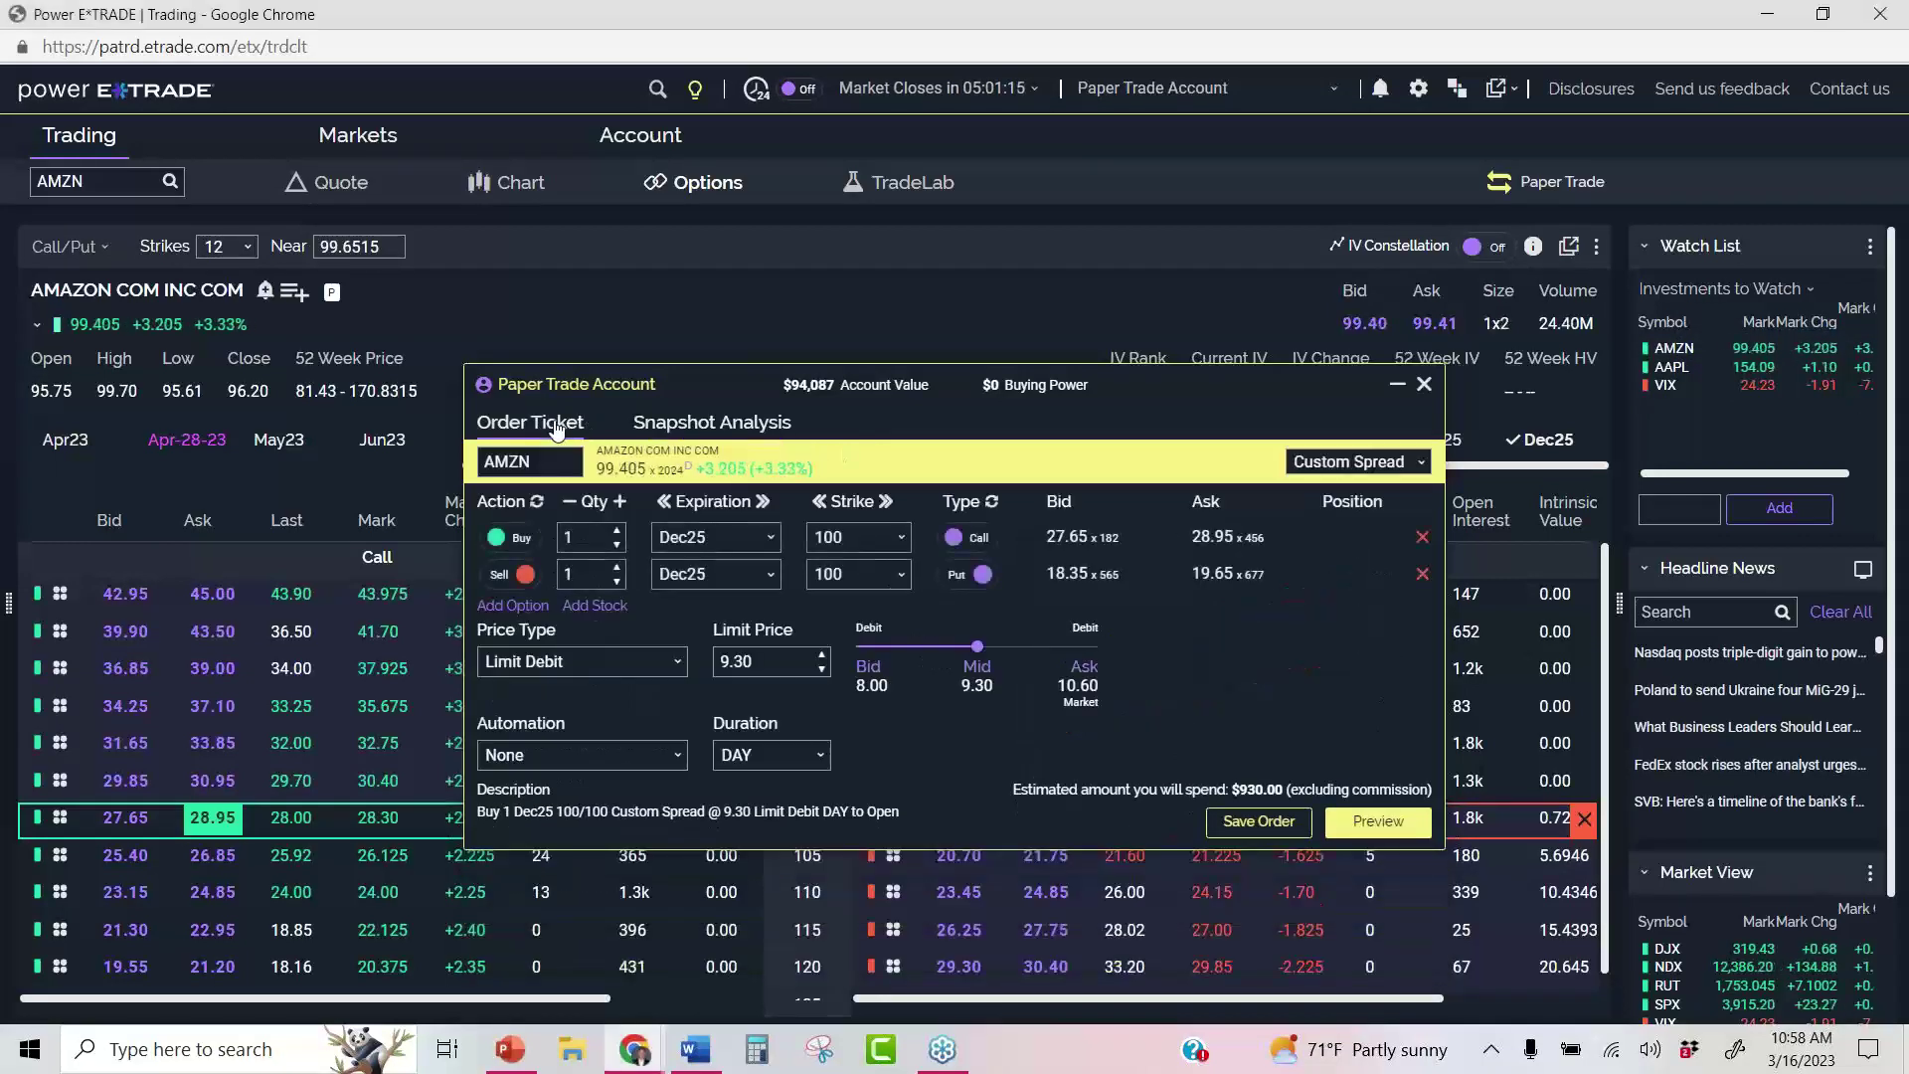
click(513, 606)
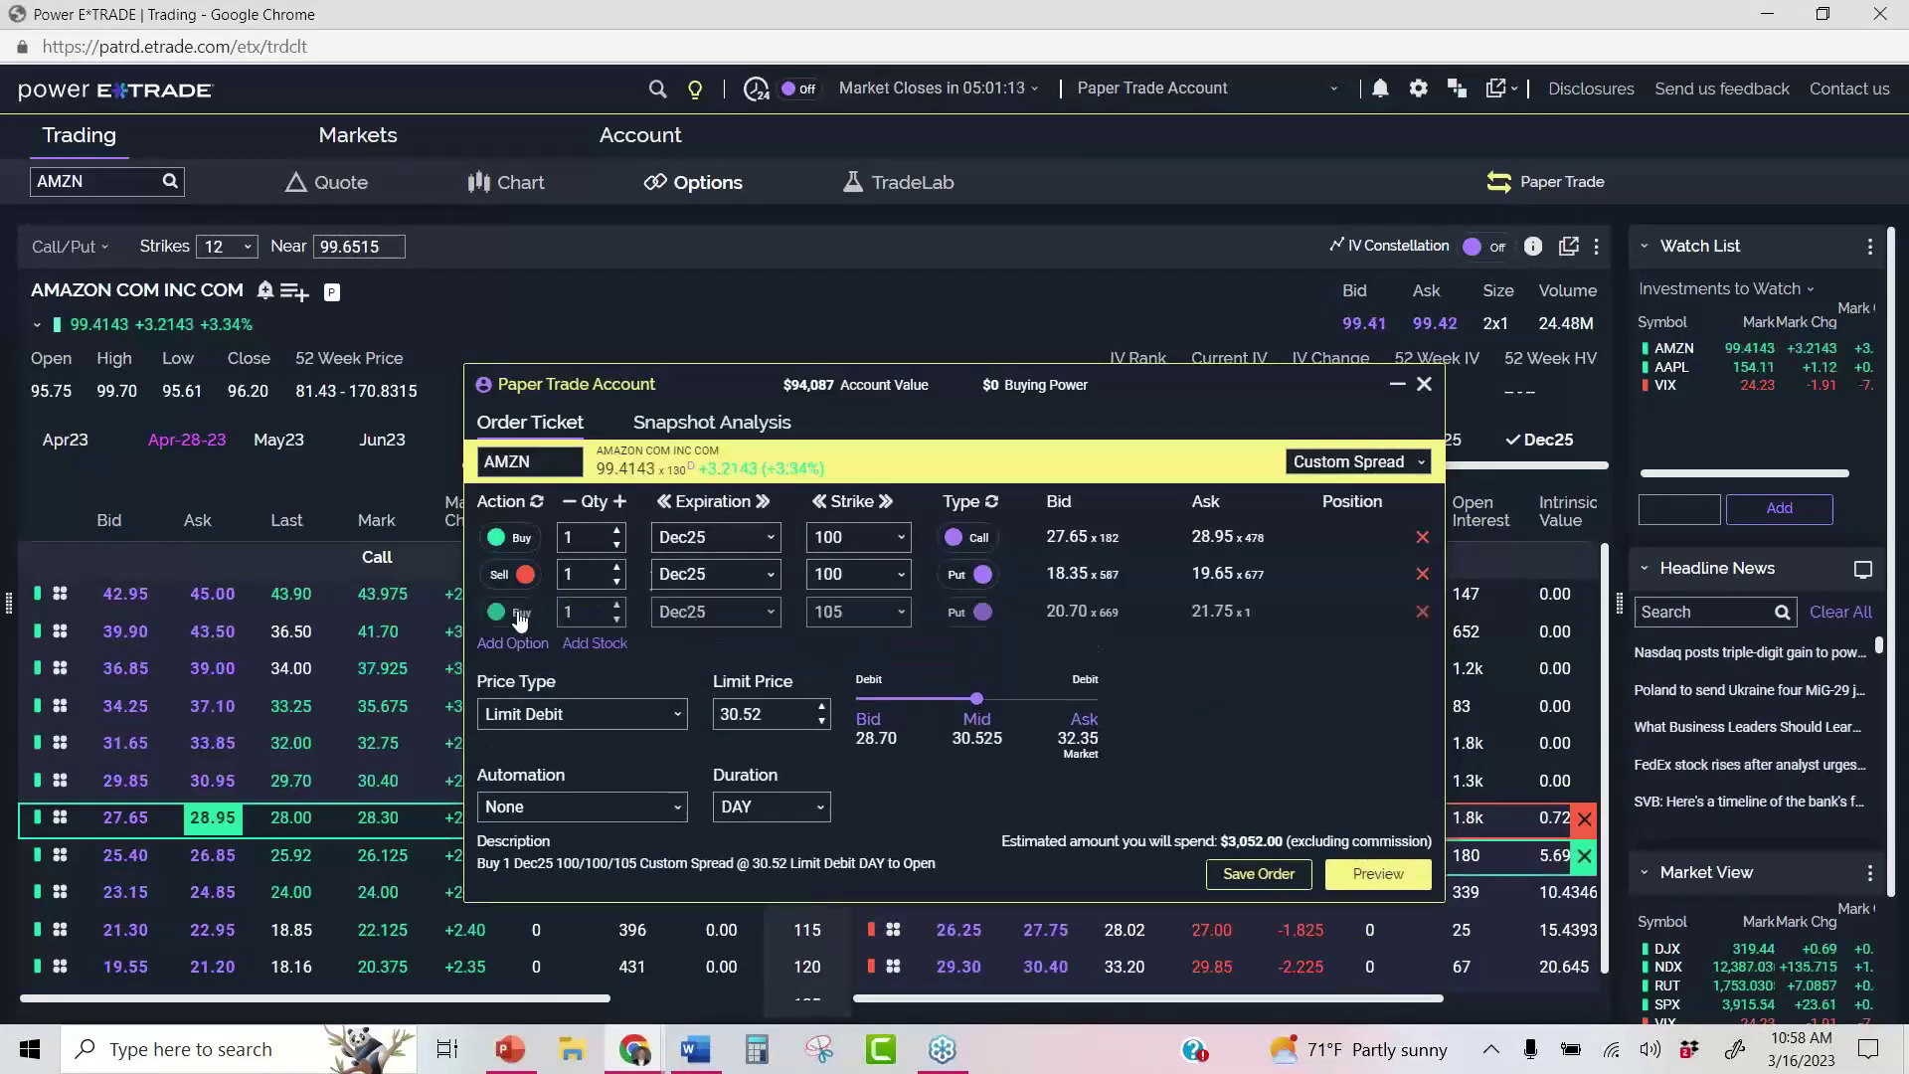
click(850, 616)
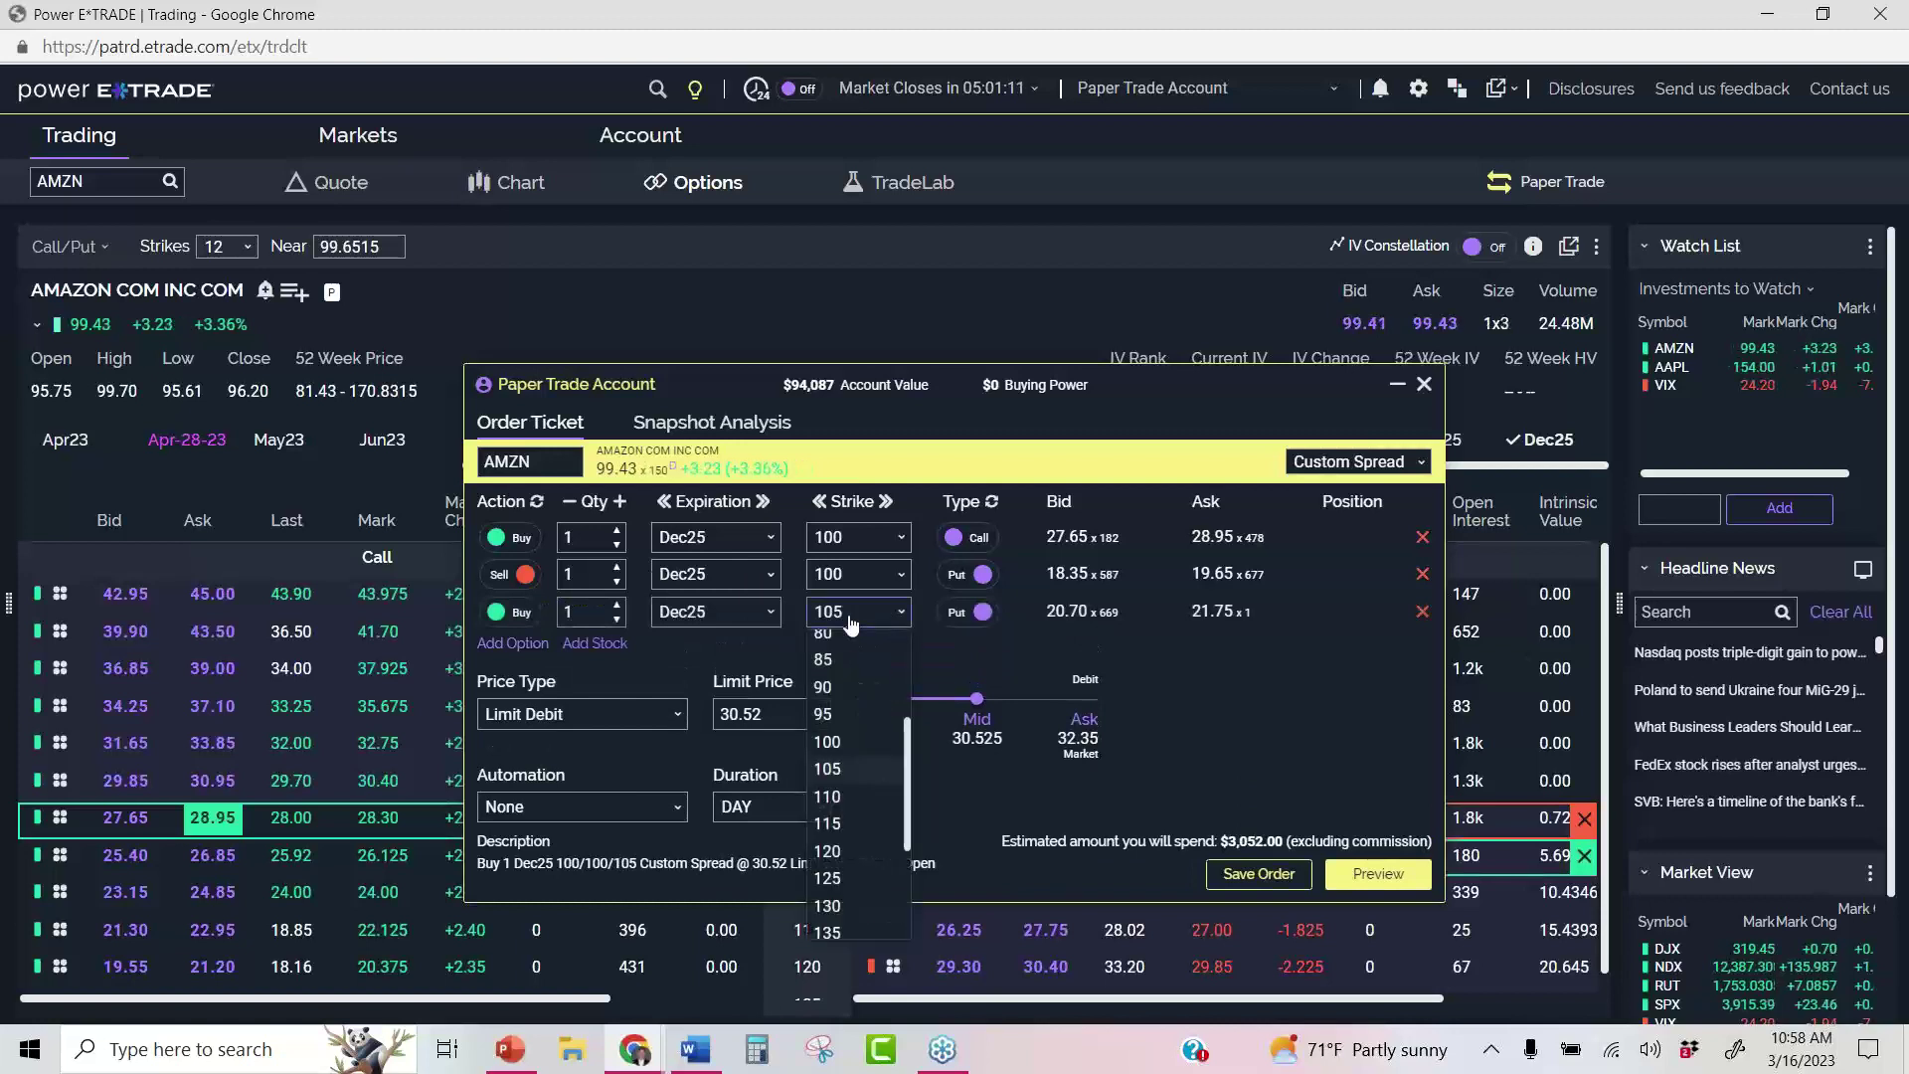
scroll(853, 696, up, 1)
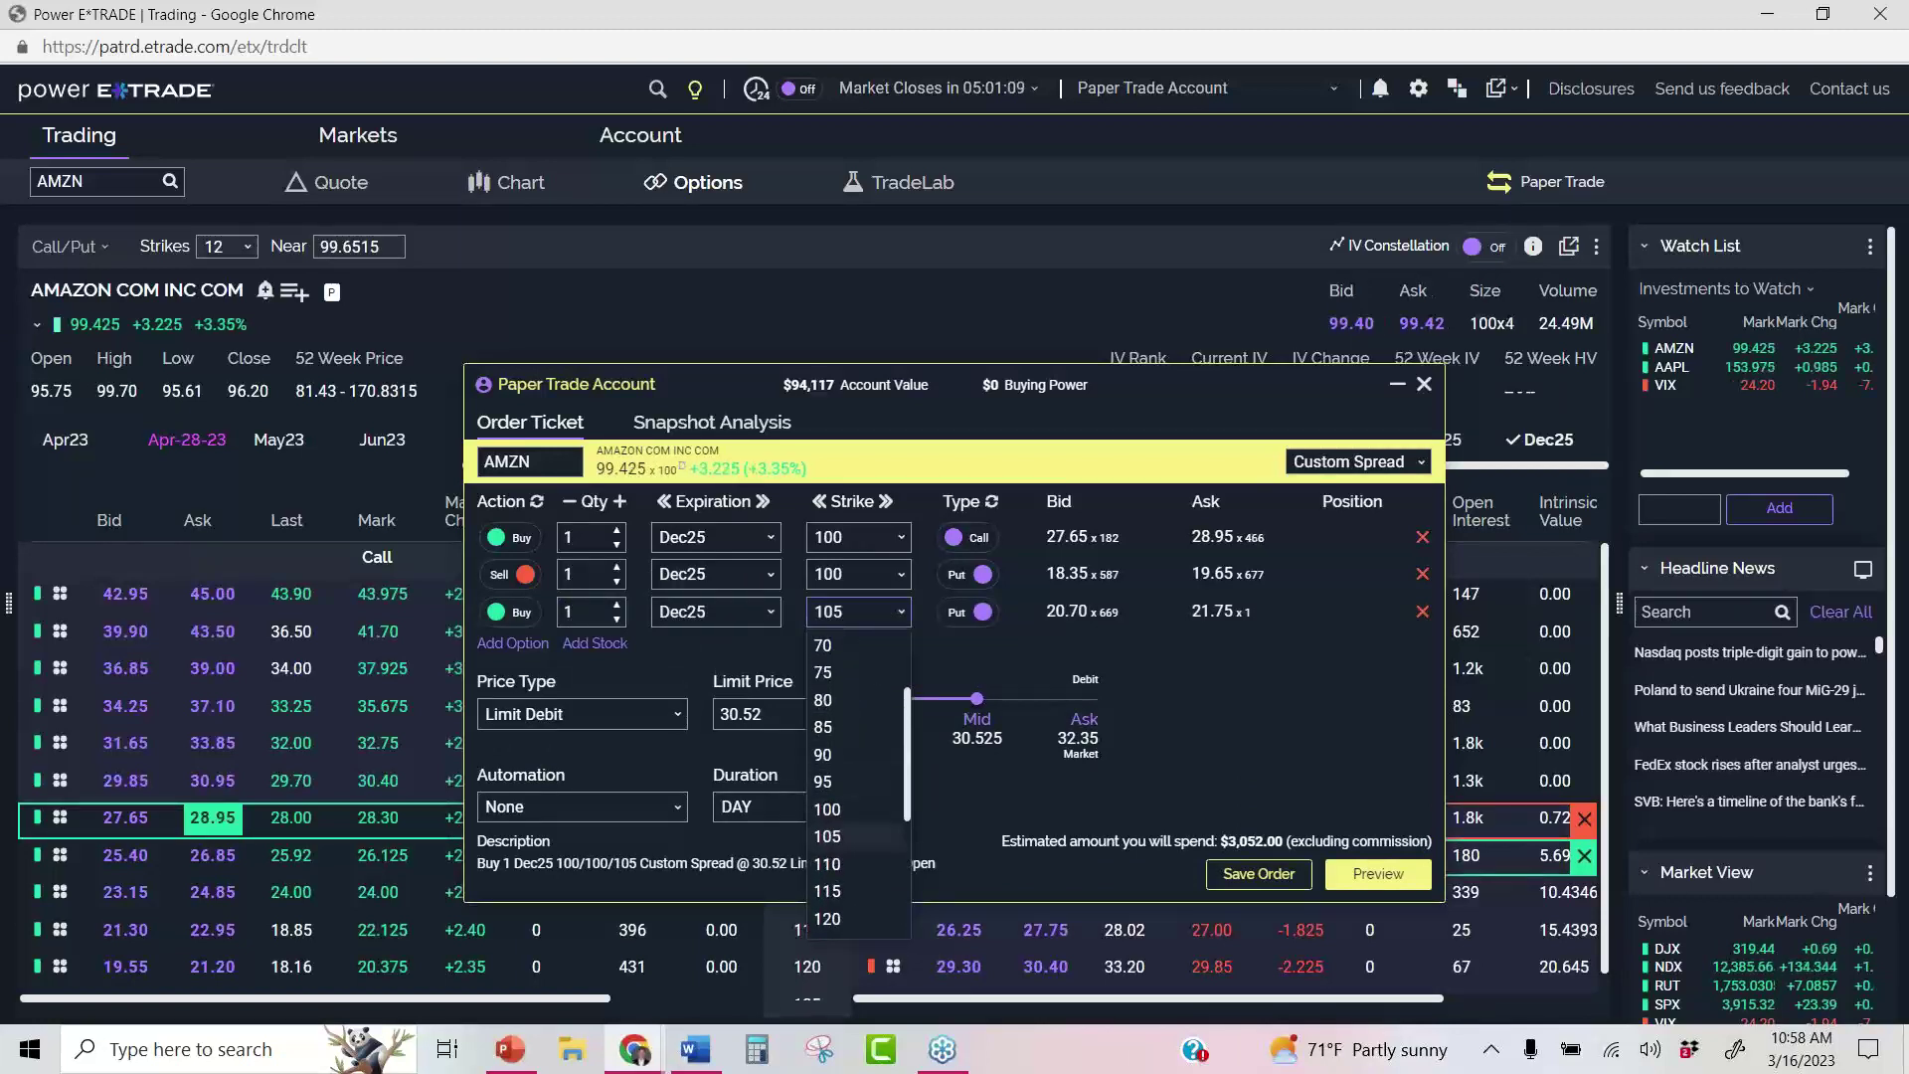
click(835, 661)
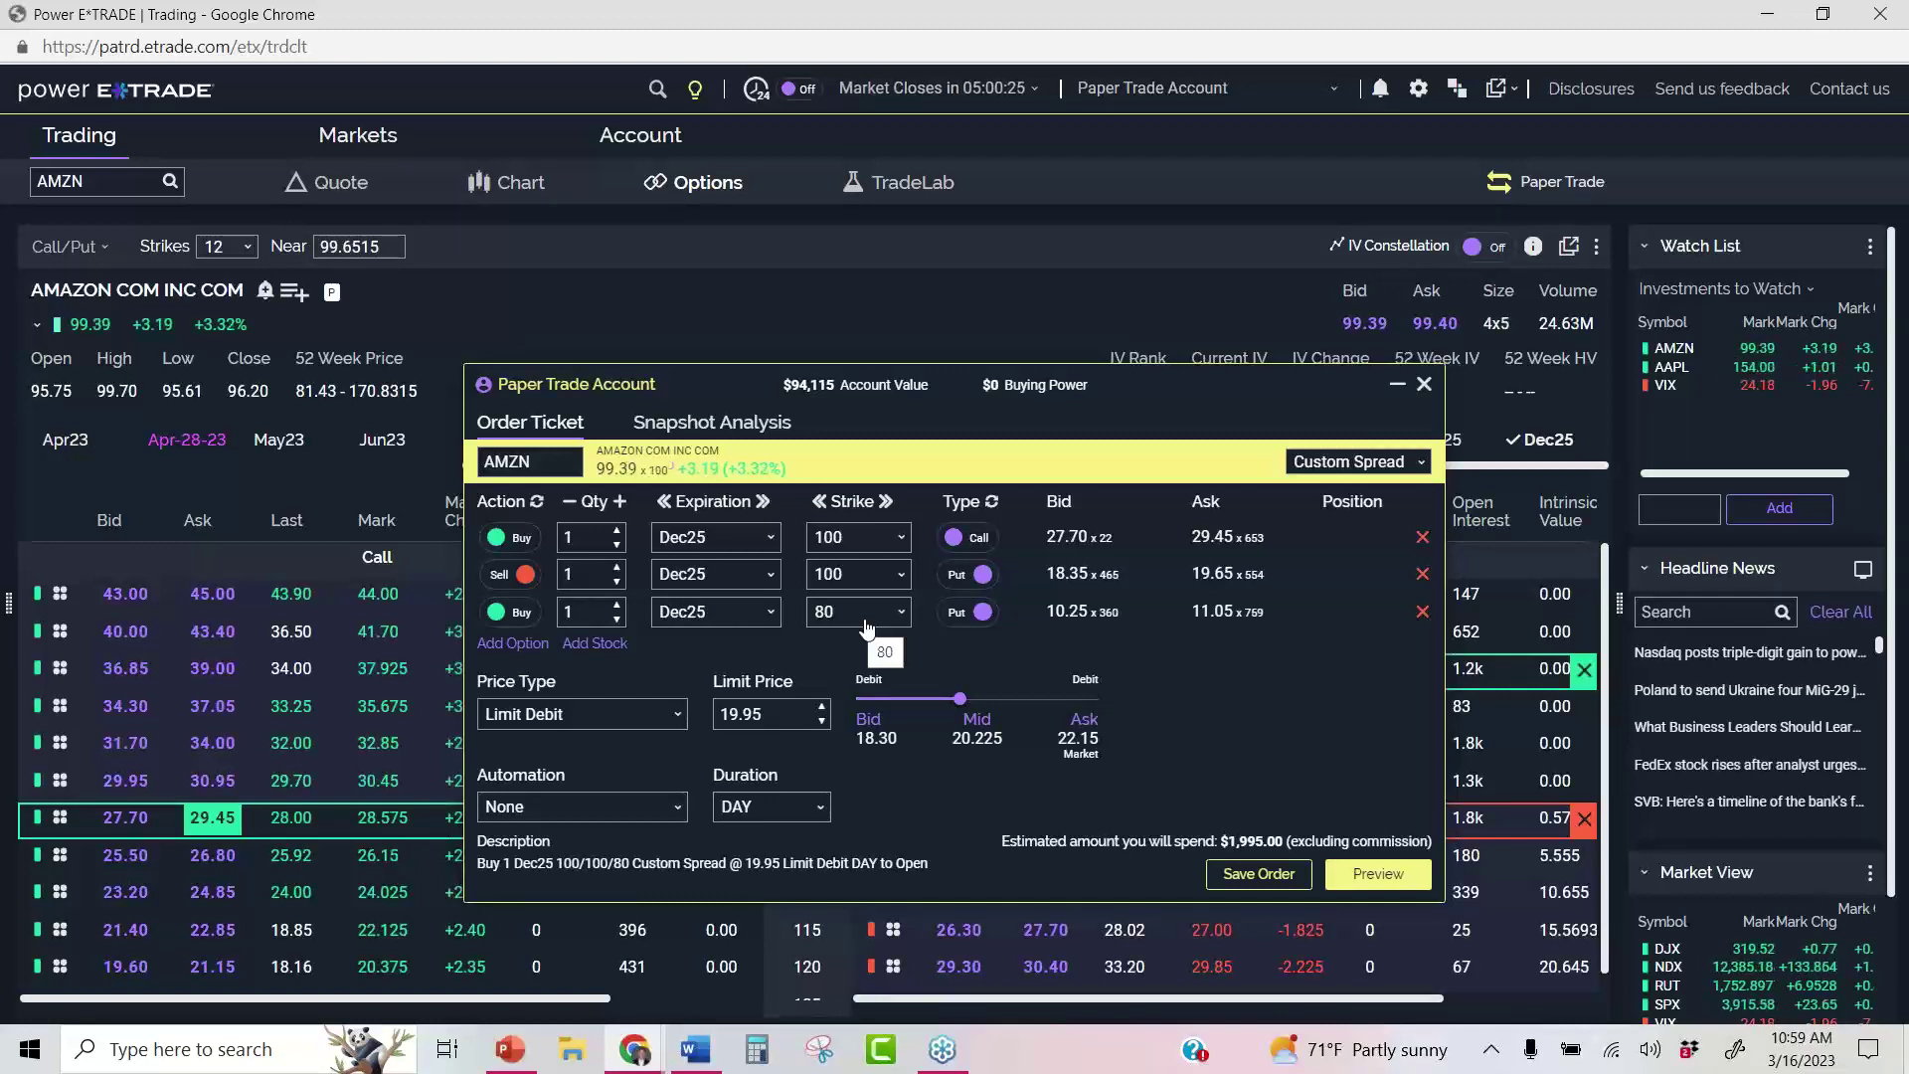
Show the three-leg order's snapshot analysis and highlight its max loss amount and probability
click(709, 425)
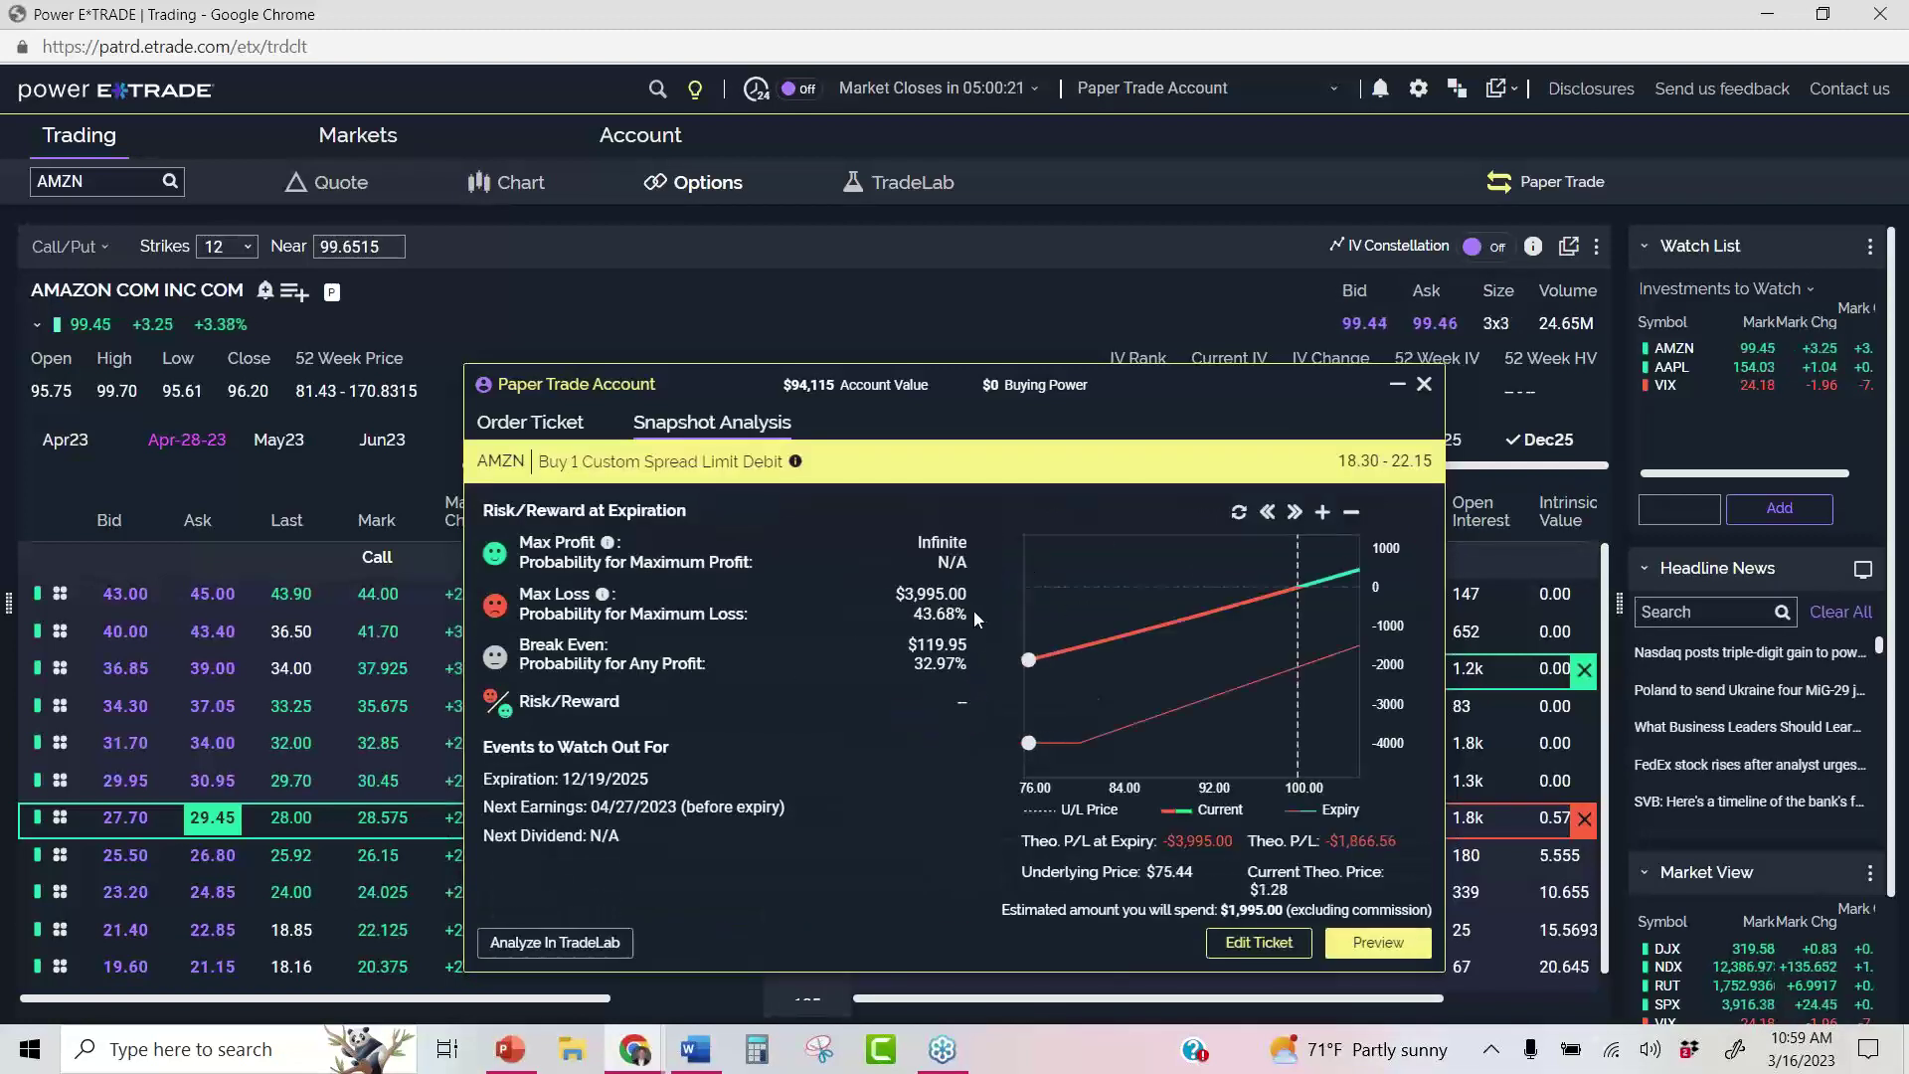
drag(981, 611, 850, 594)
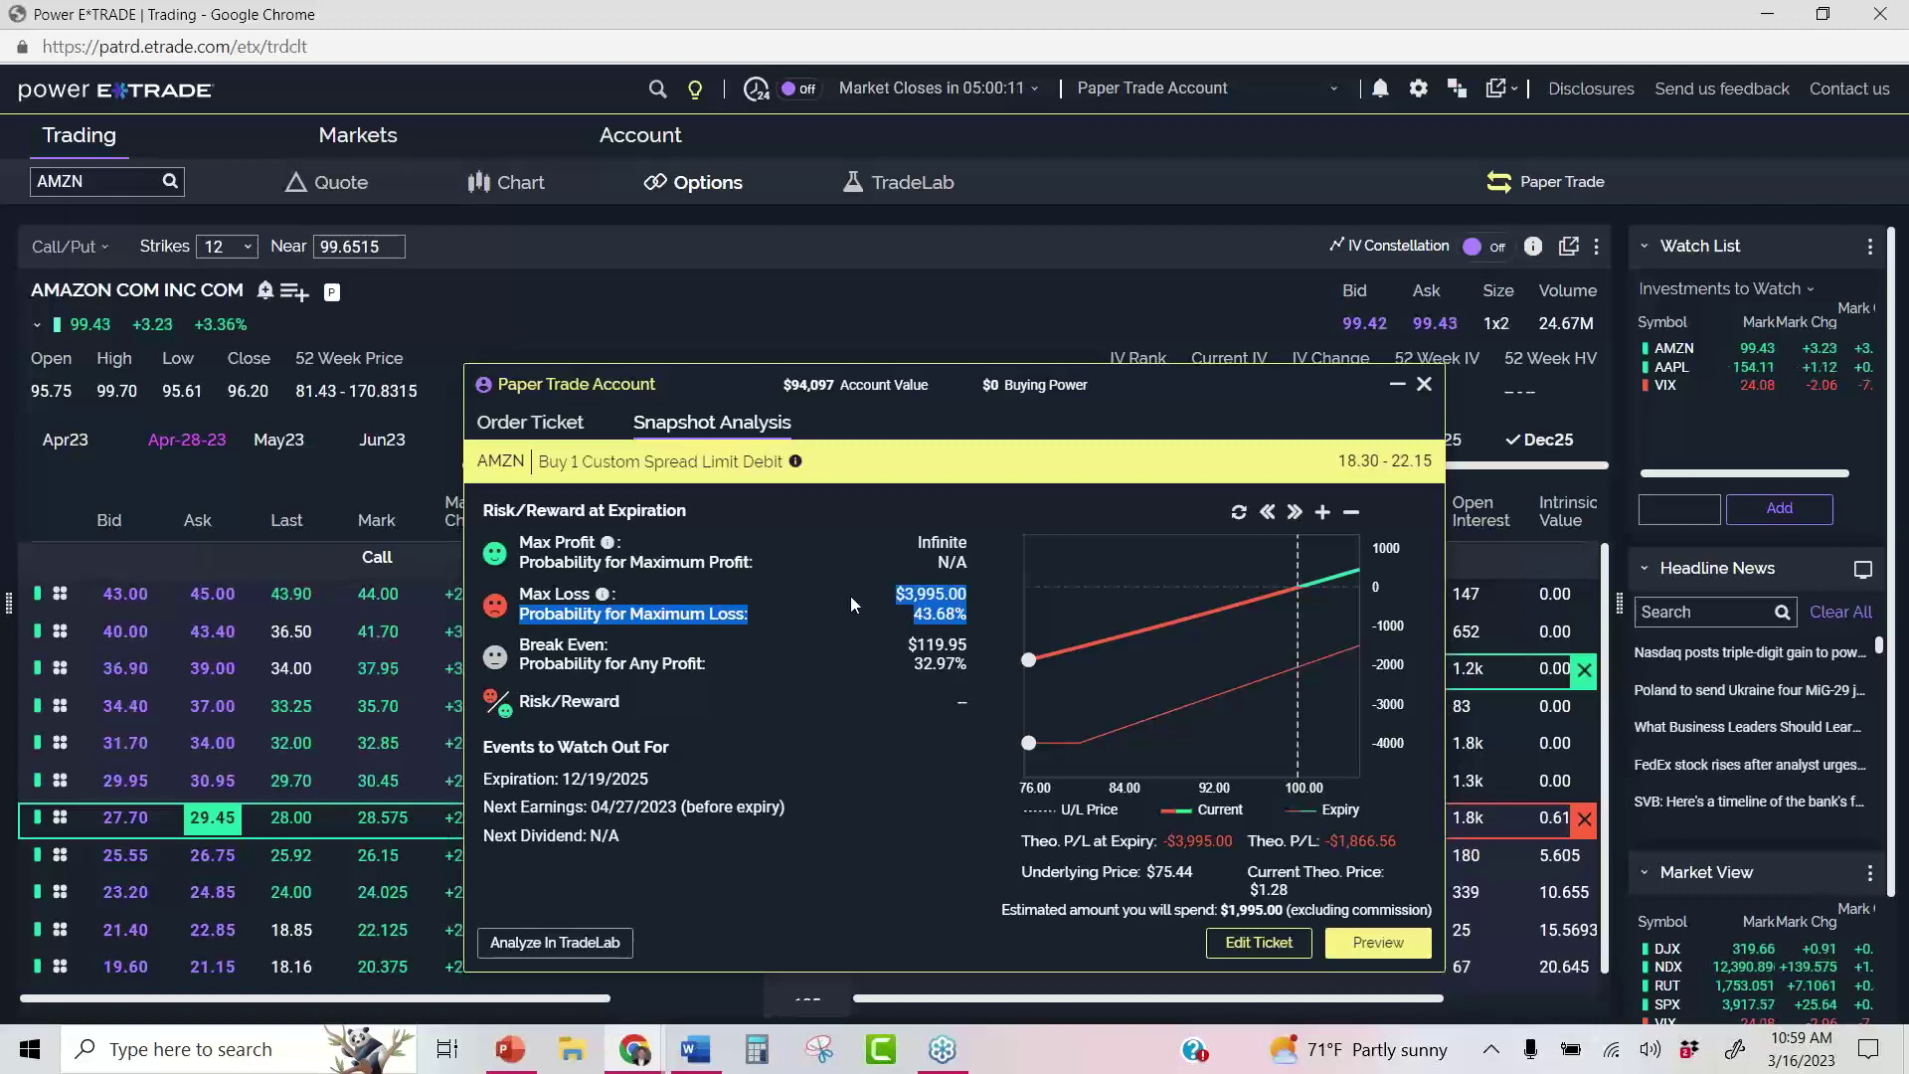
click(891, 596)
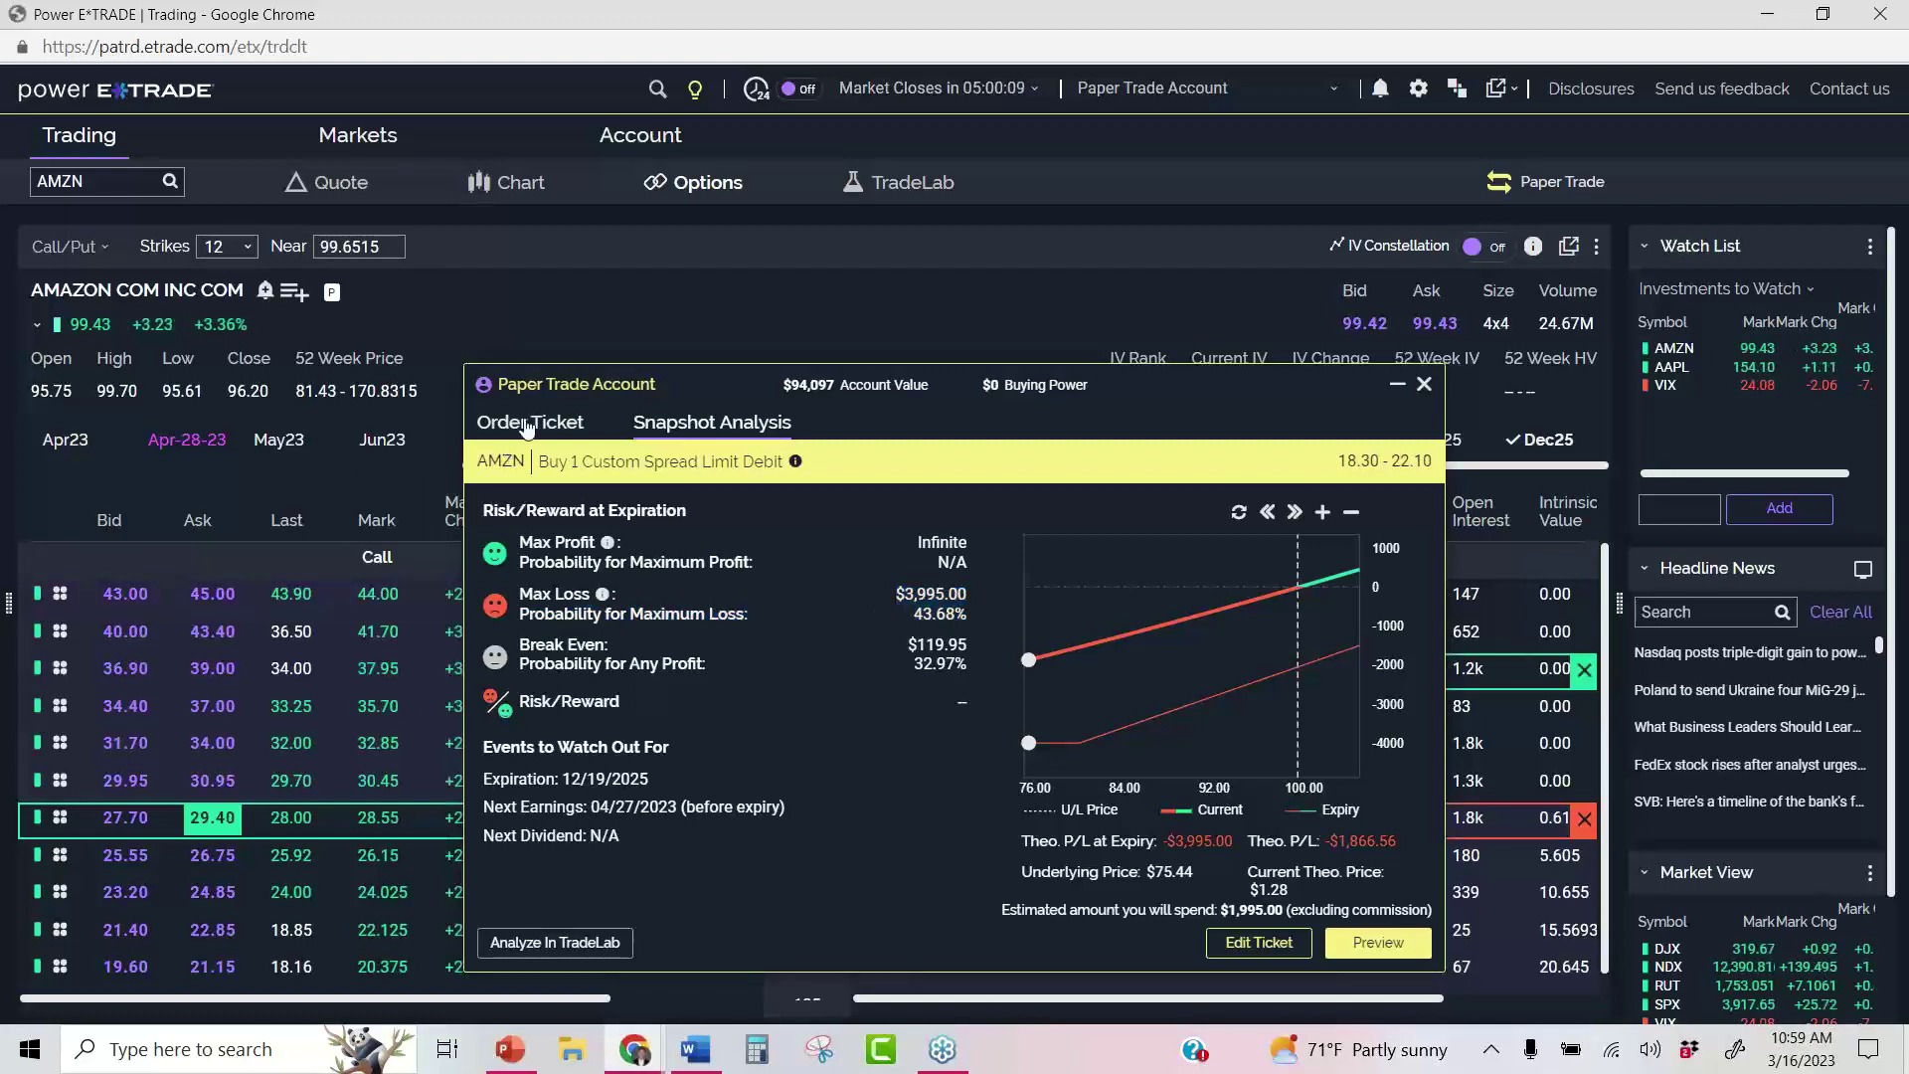
Set the order's limit price to the 20.20 mid and highlight the estimated amount to spend
click(527, 423)
click(977, 725)
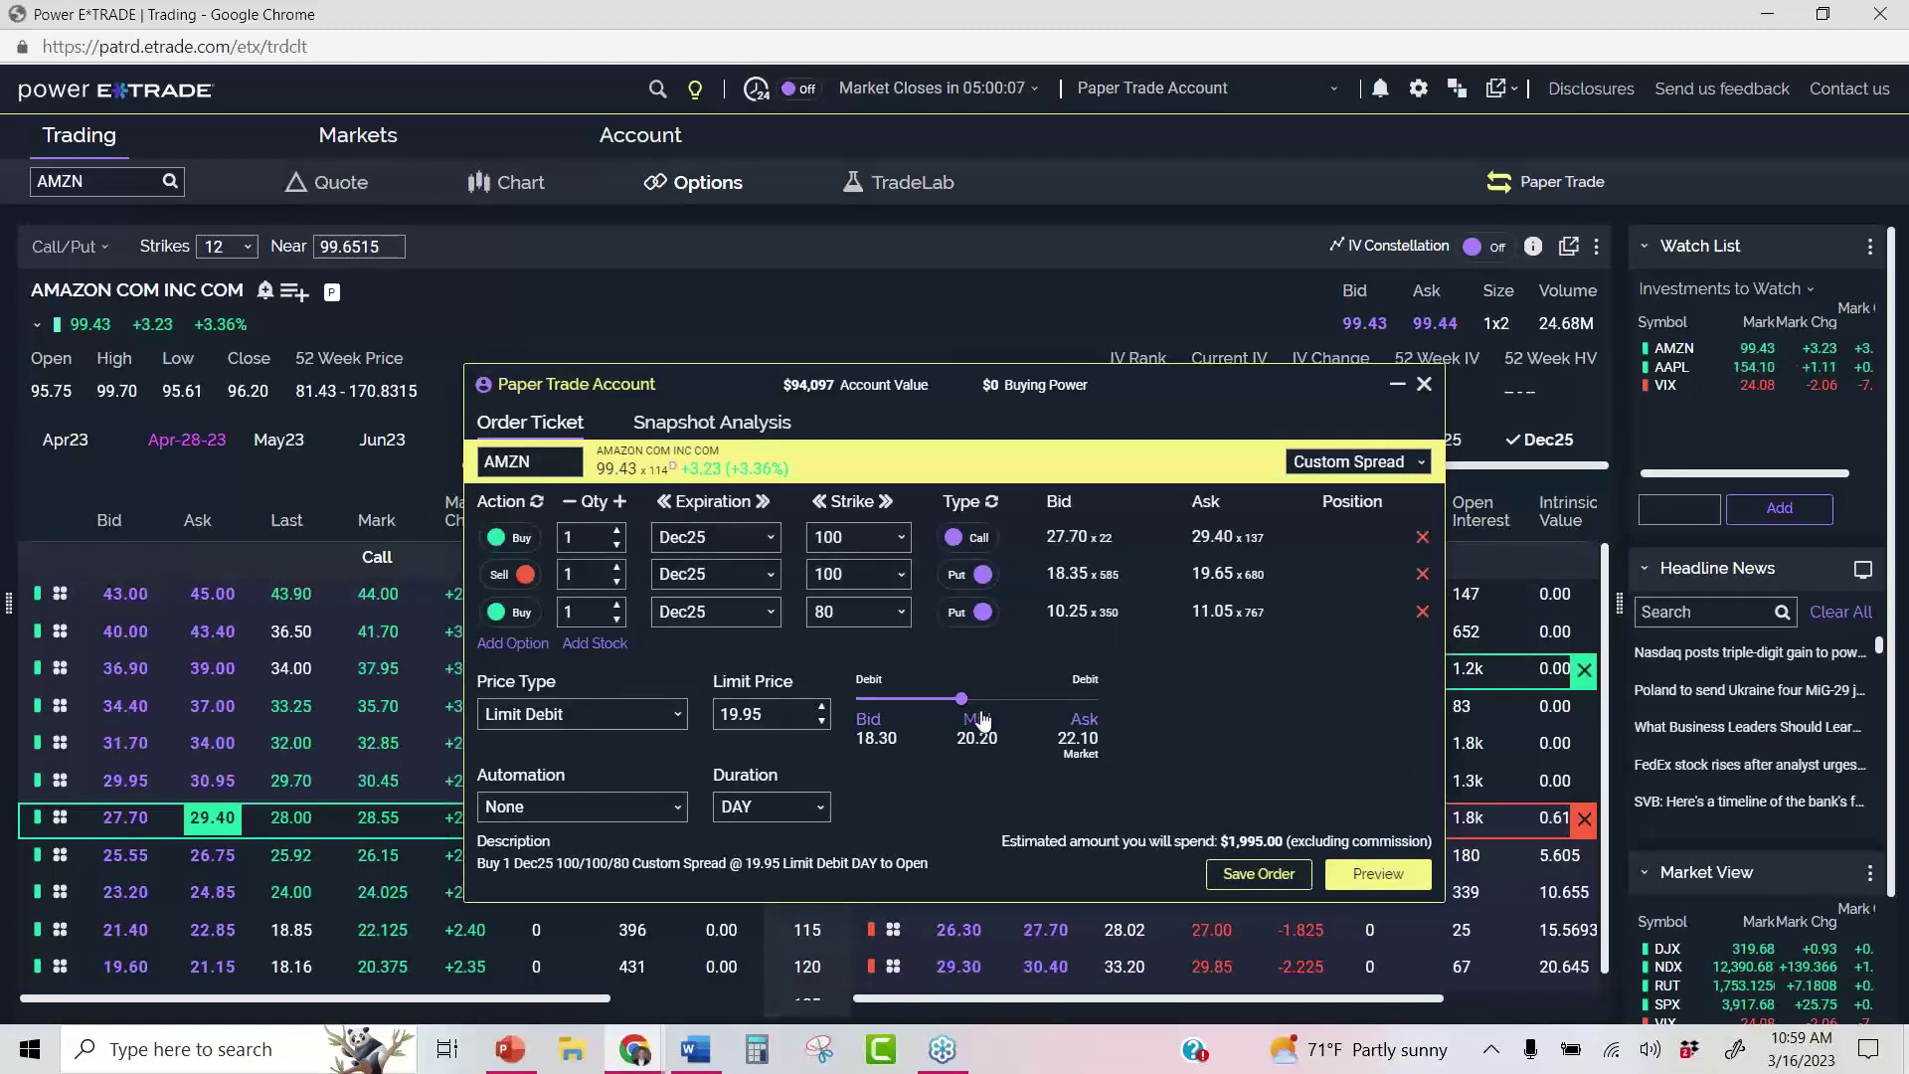
drag(1215, 843, 1303, 843)
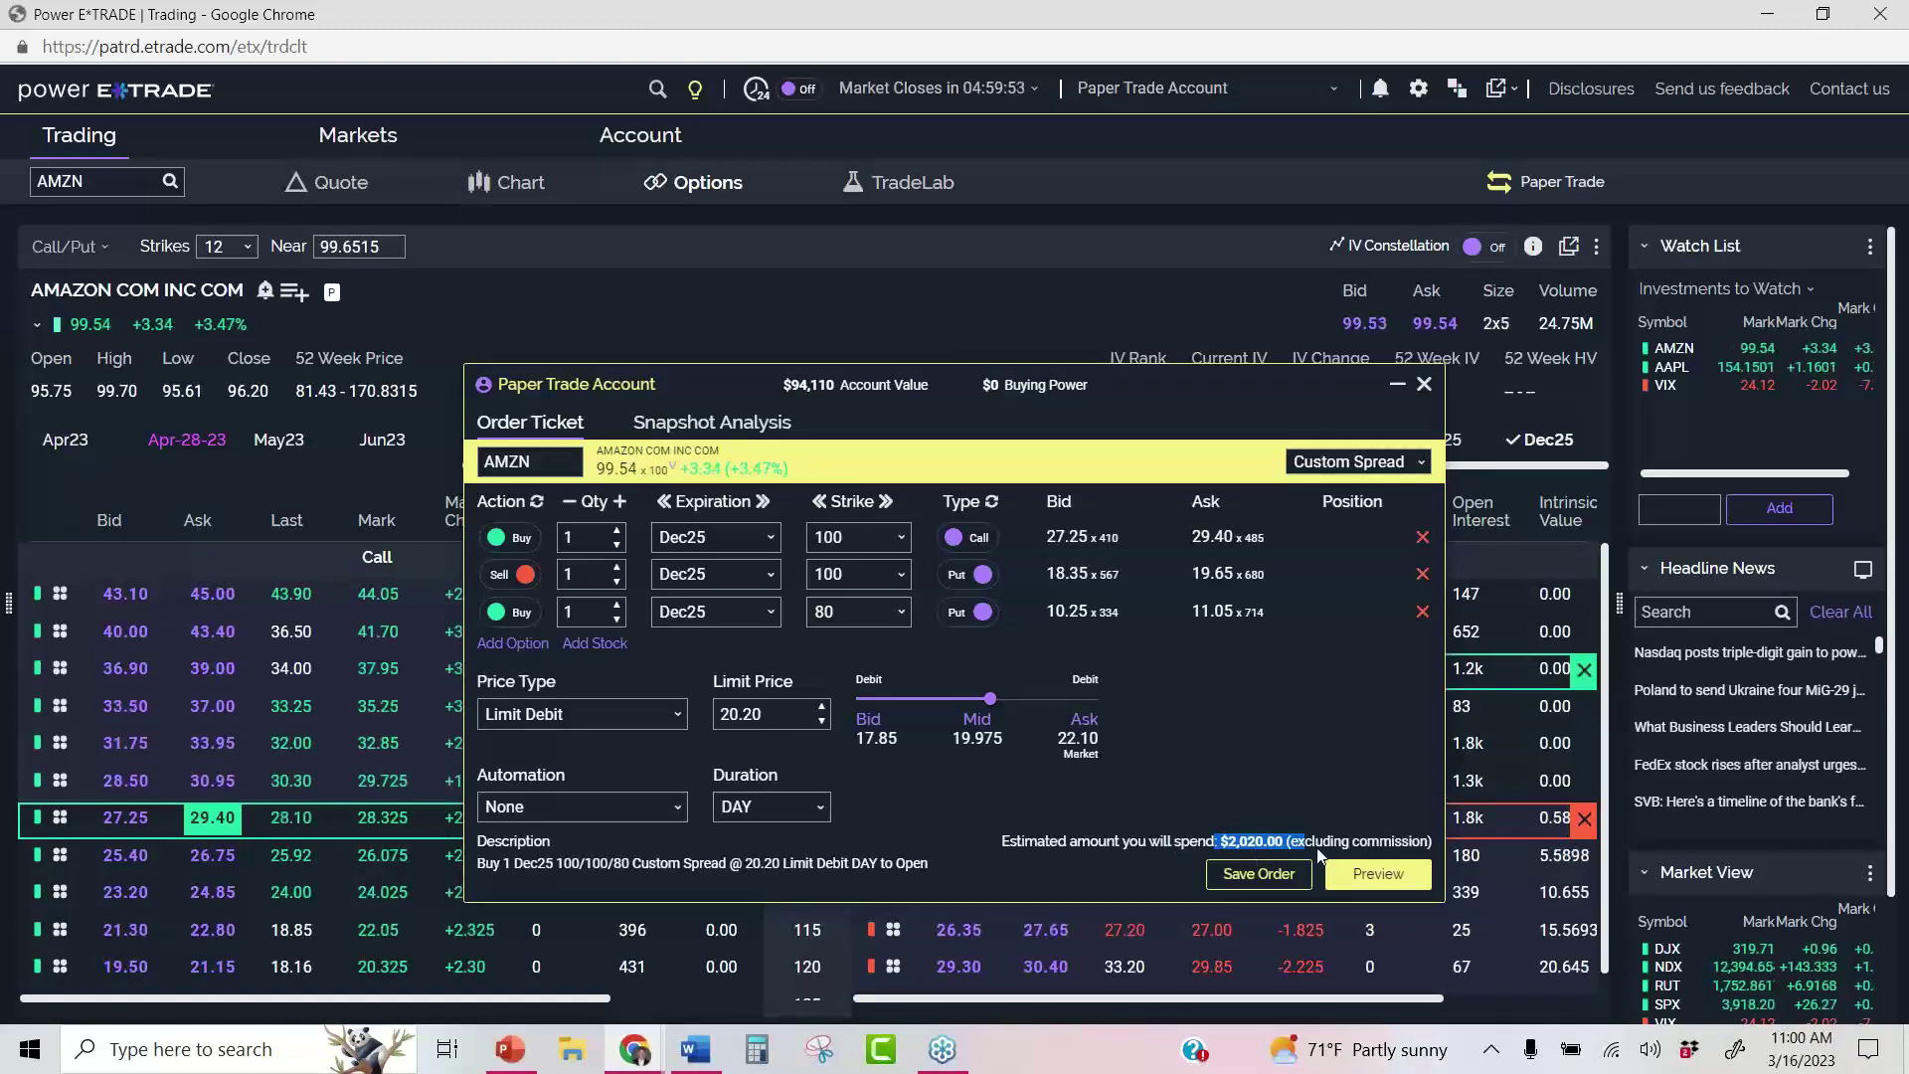
Show the account's positions behind the order and raise the quantity of all legs to 5
click(760, 442)
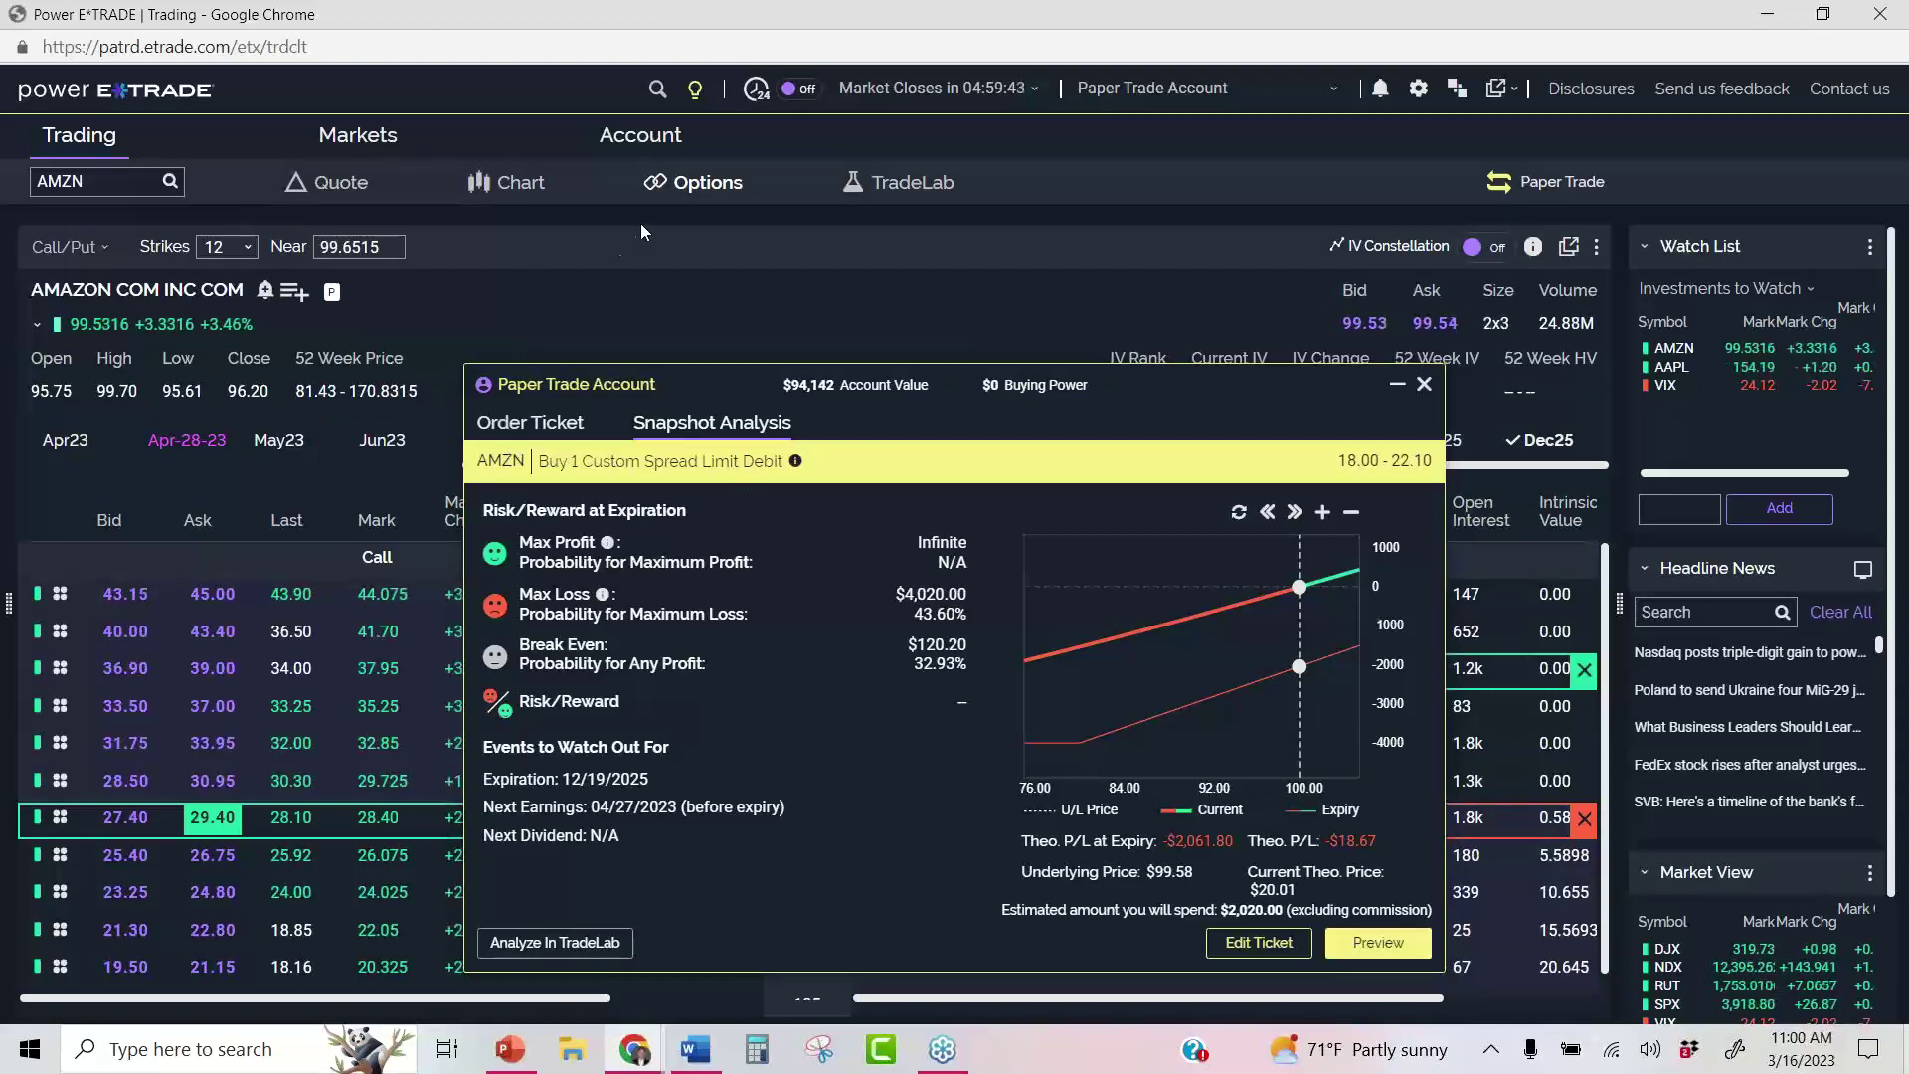
click(640, 135)
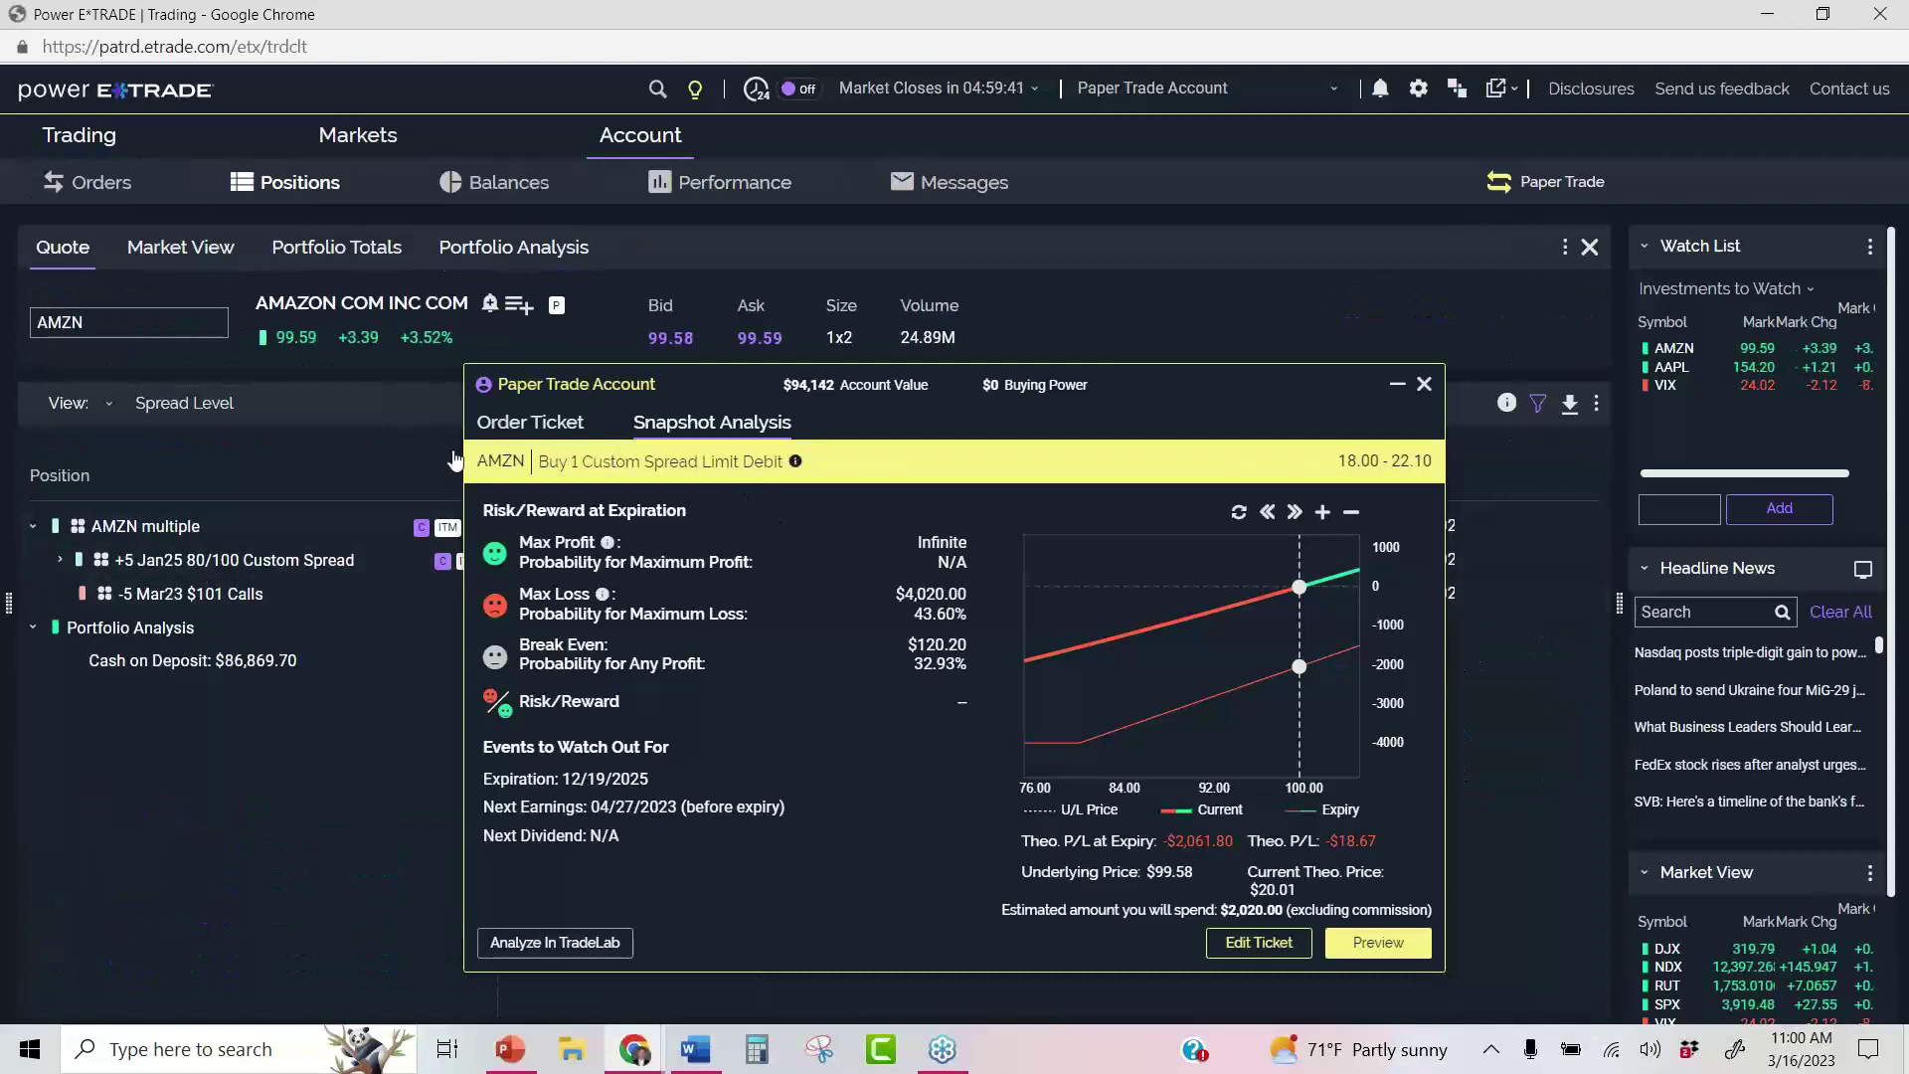
click(572, 427)
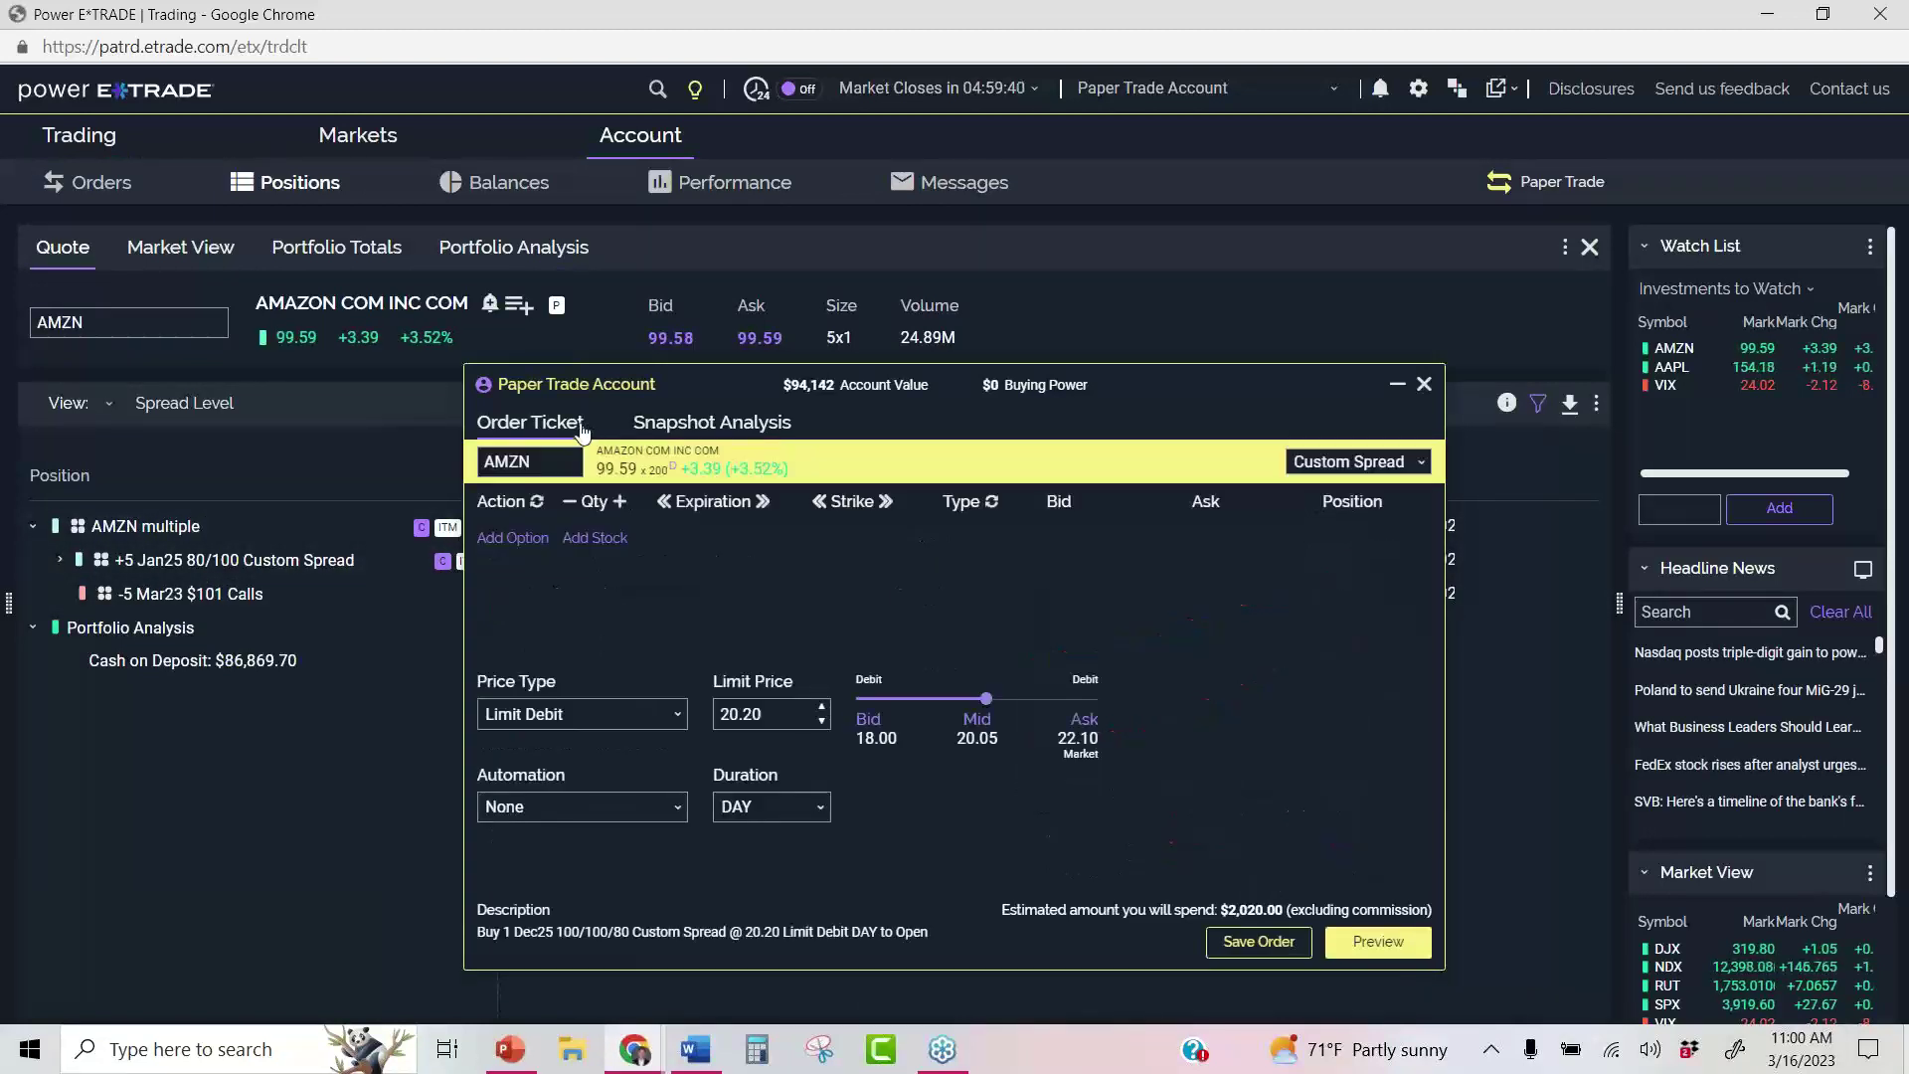
click(620, 502)
click(620, 502)
click(621, 502)
click(621, 502)
Highlight the max loss figures for the five-contract order and compare its legs with the snapshot analysis
click(733, 425)
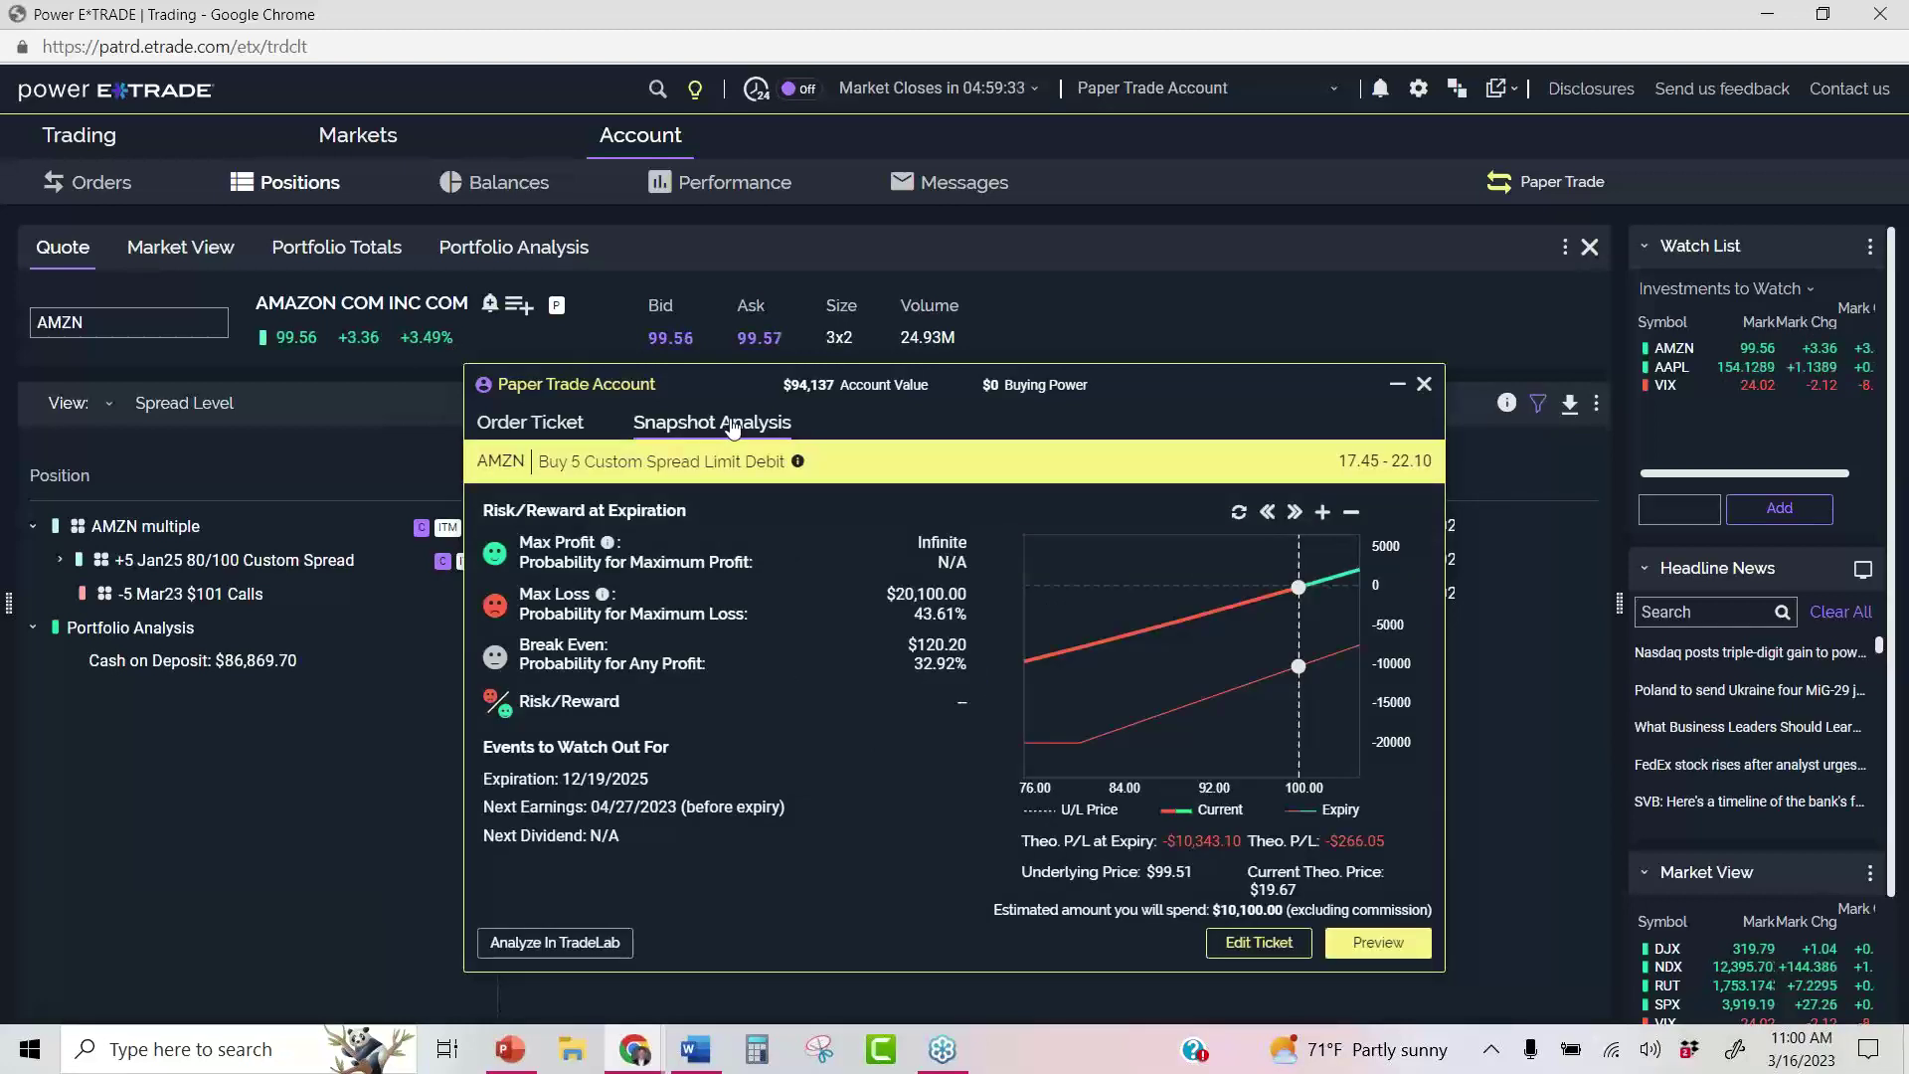
drag(977, 619, 885, 595)
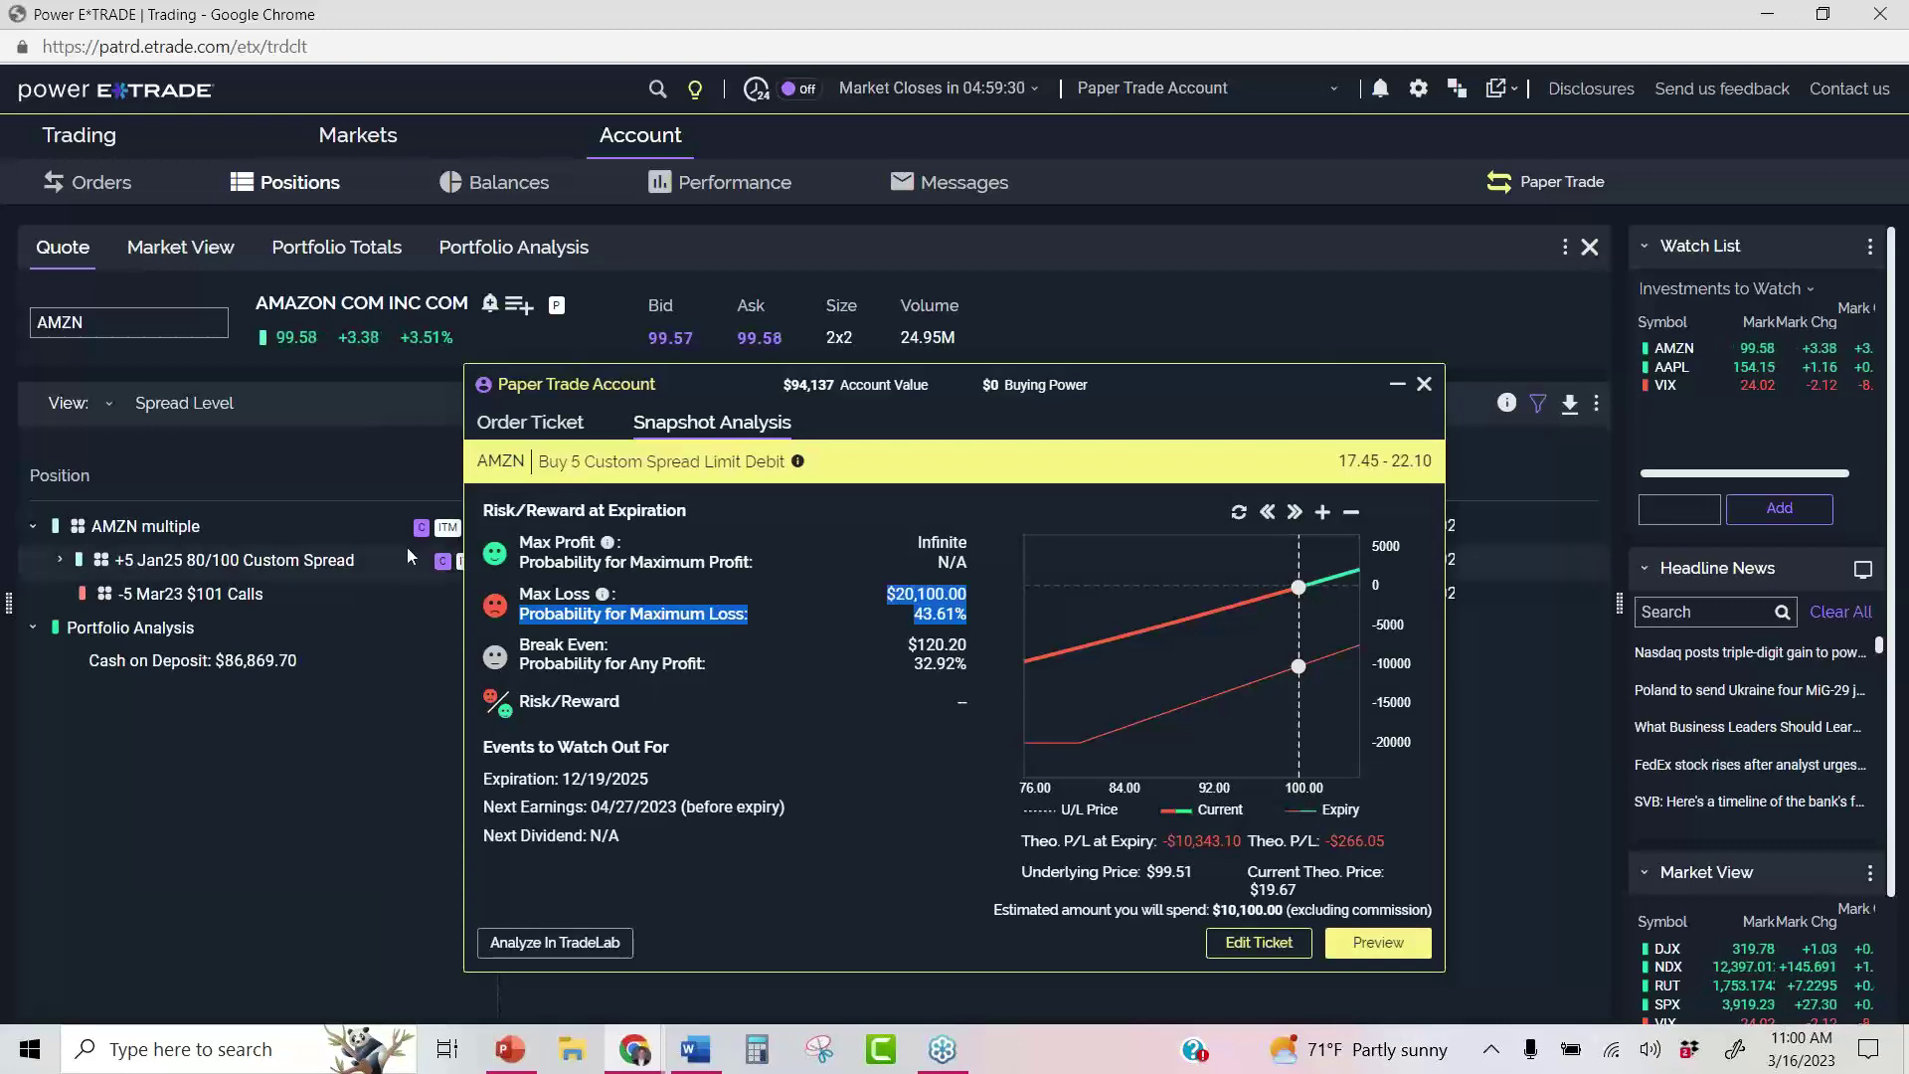
click(534, 428)
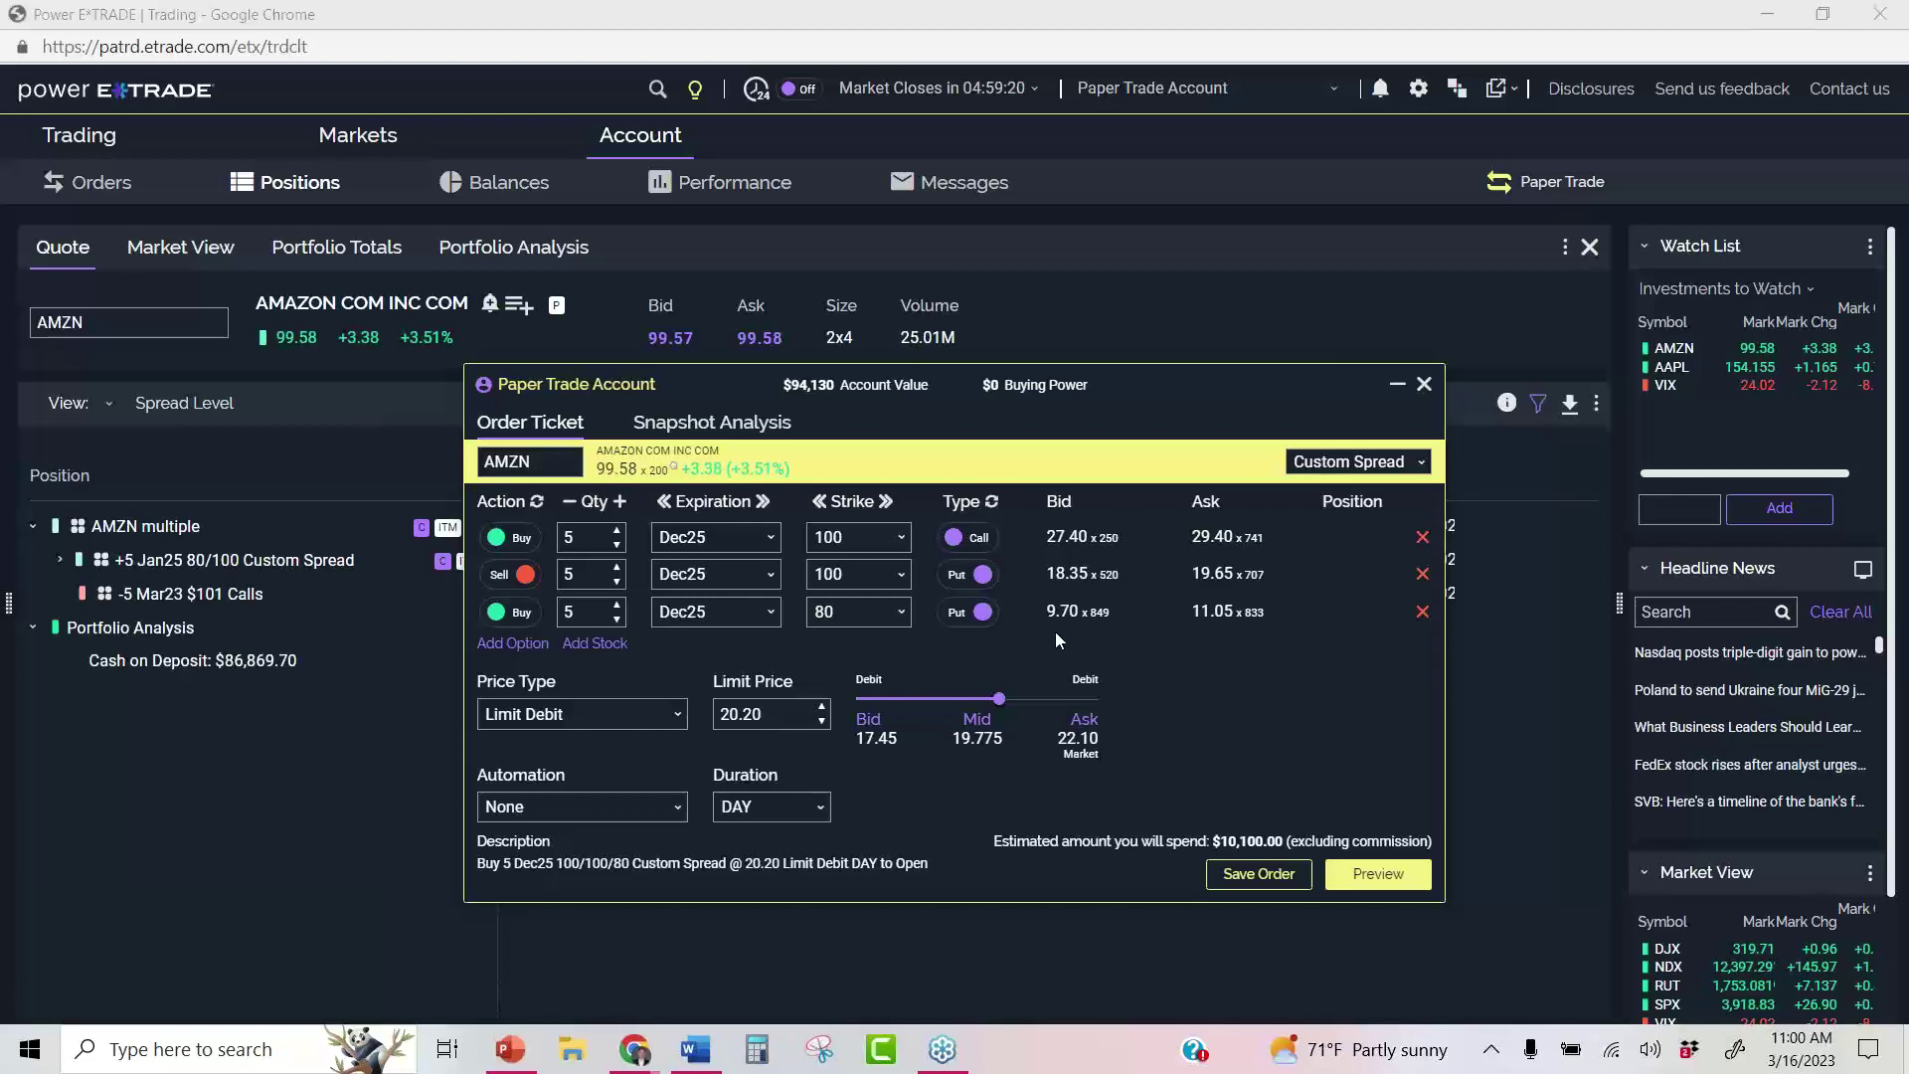
click(758, 428)
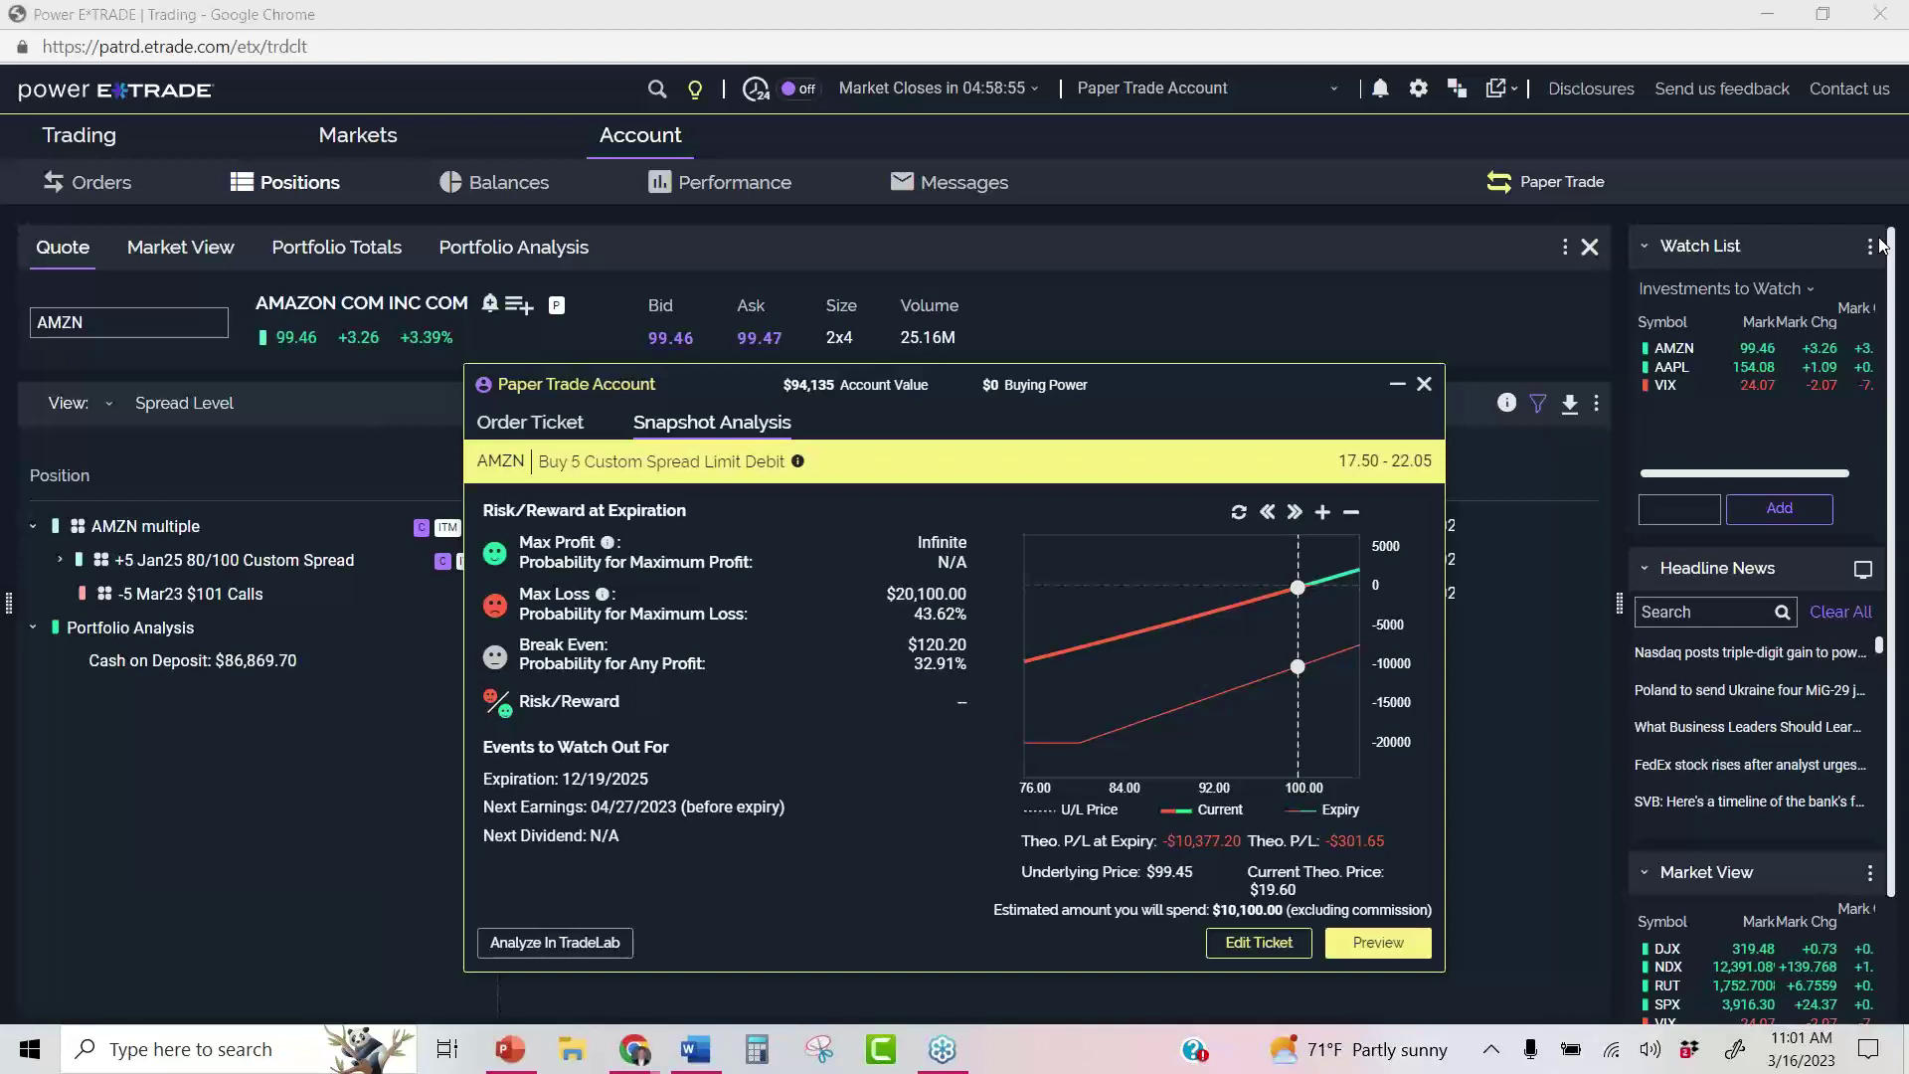
Return to the order ticket and add a fourth option leg with quantity 5 and a 100 strike
click(537, 425)
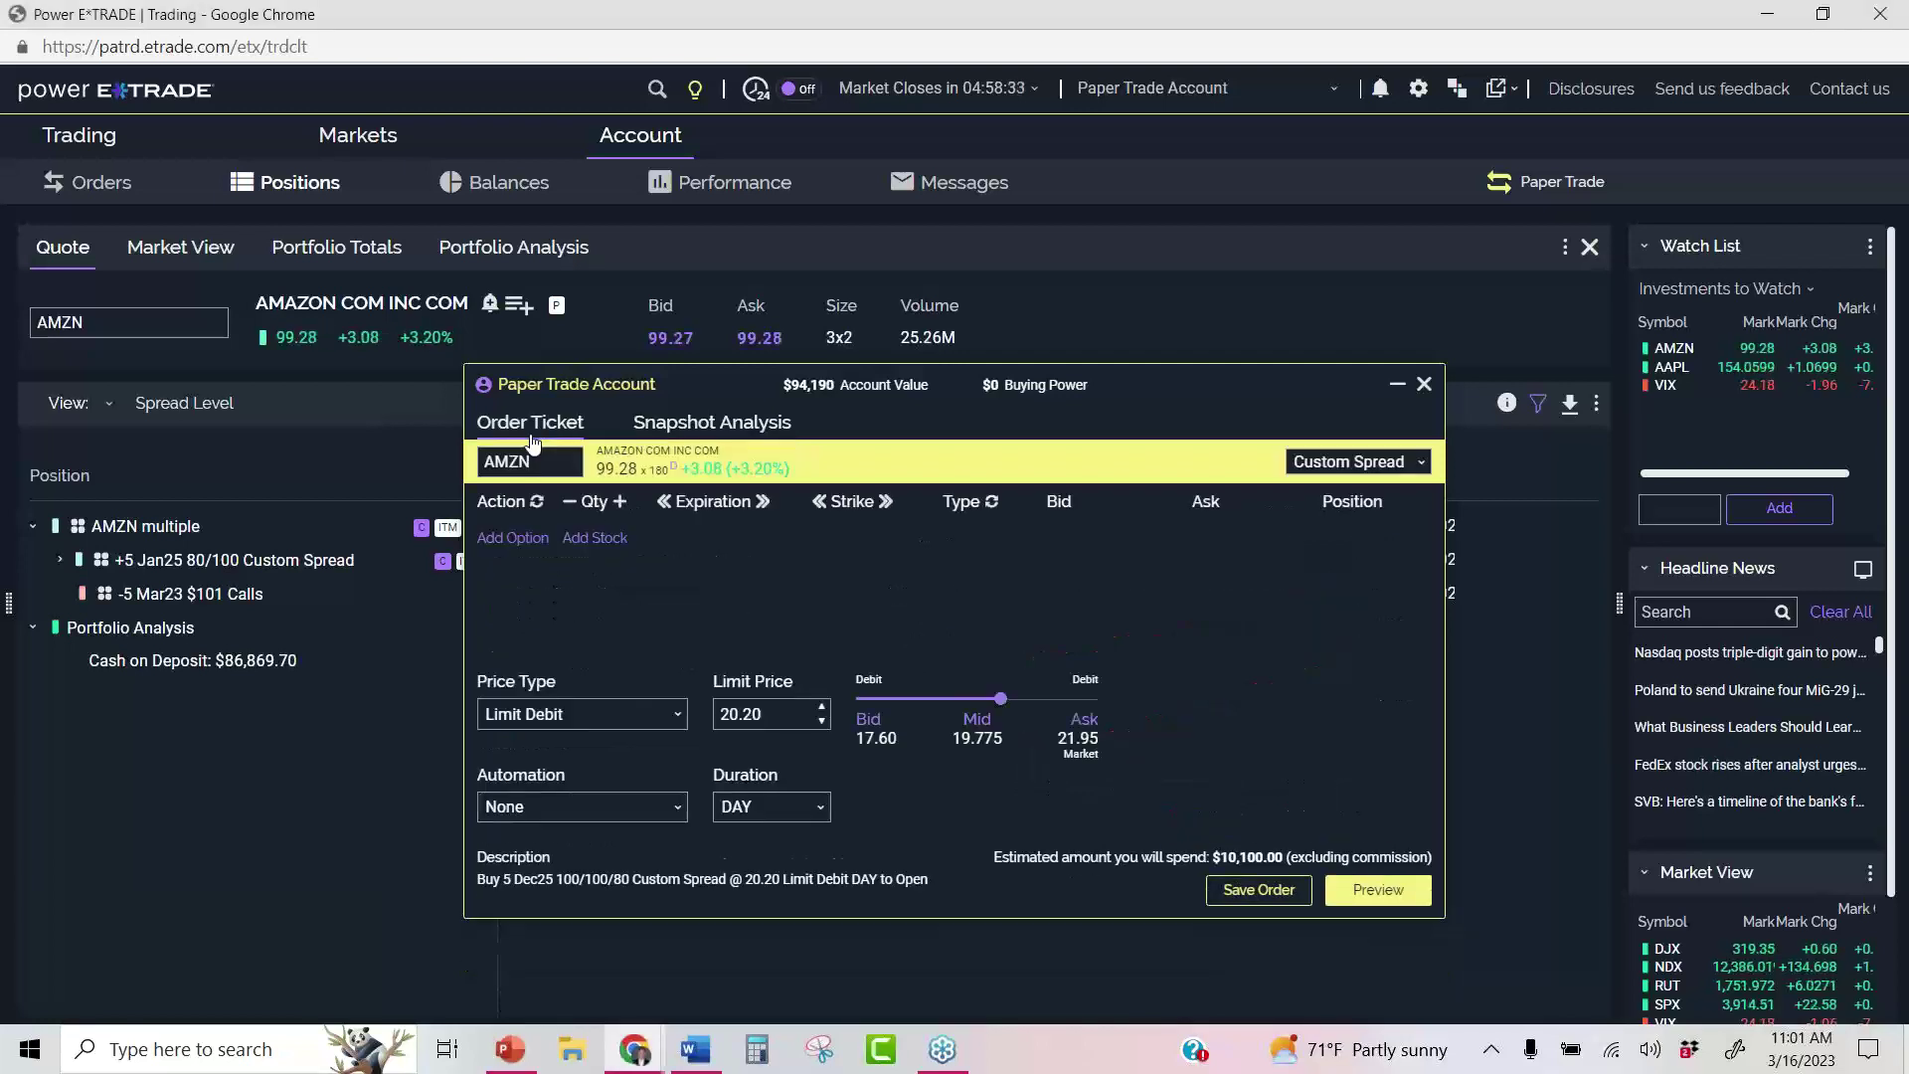
mouse_move(1185, 366)
mouse_down()
mouse_move(1189, 295)
mouse_move(1180, 337)
mouse_up()
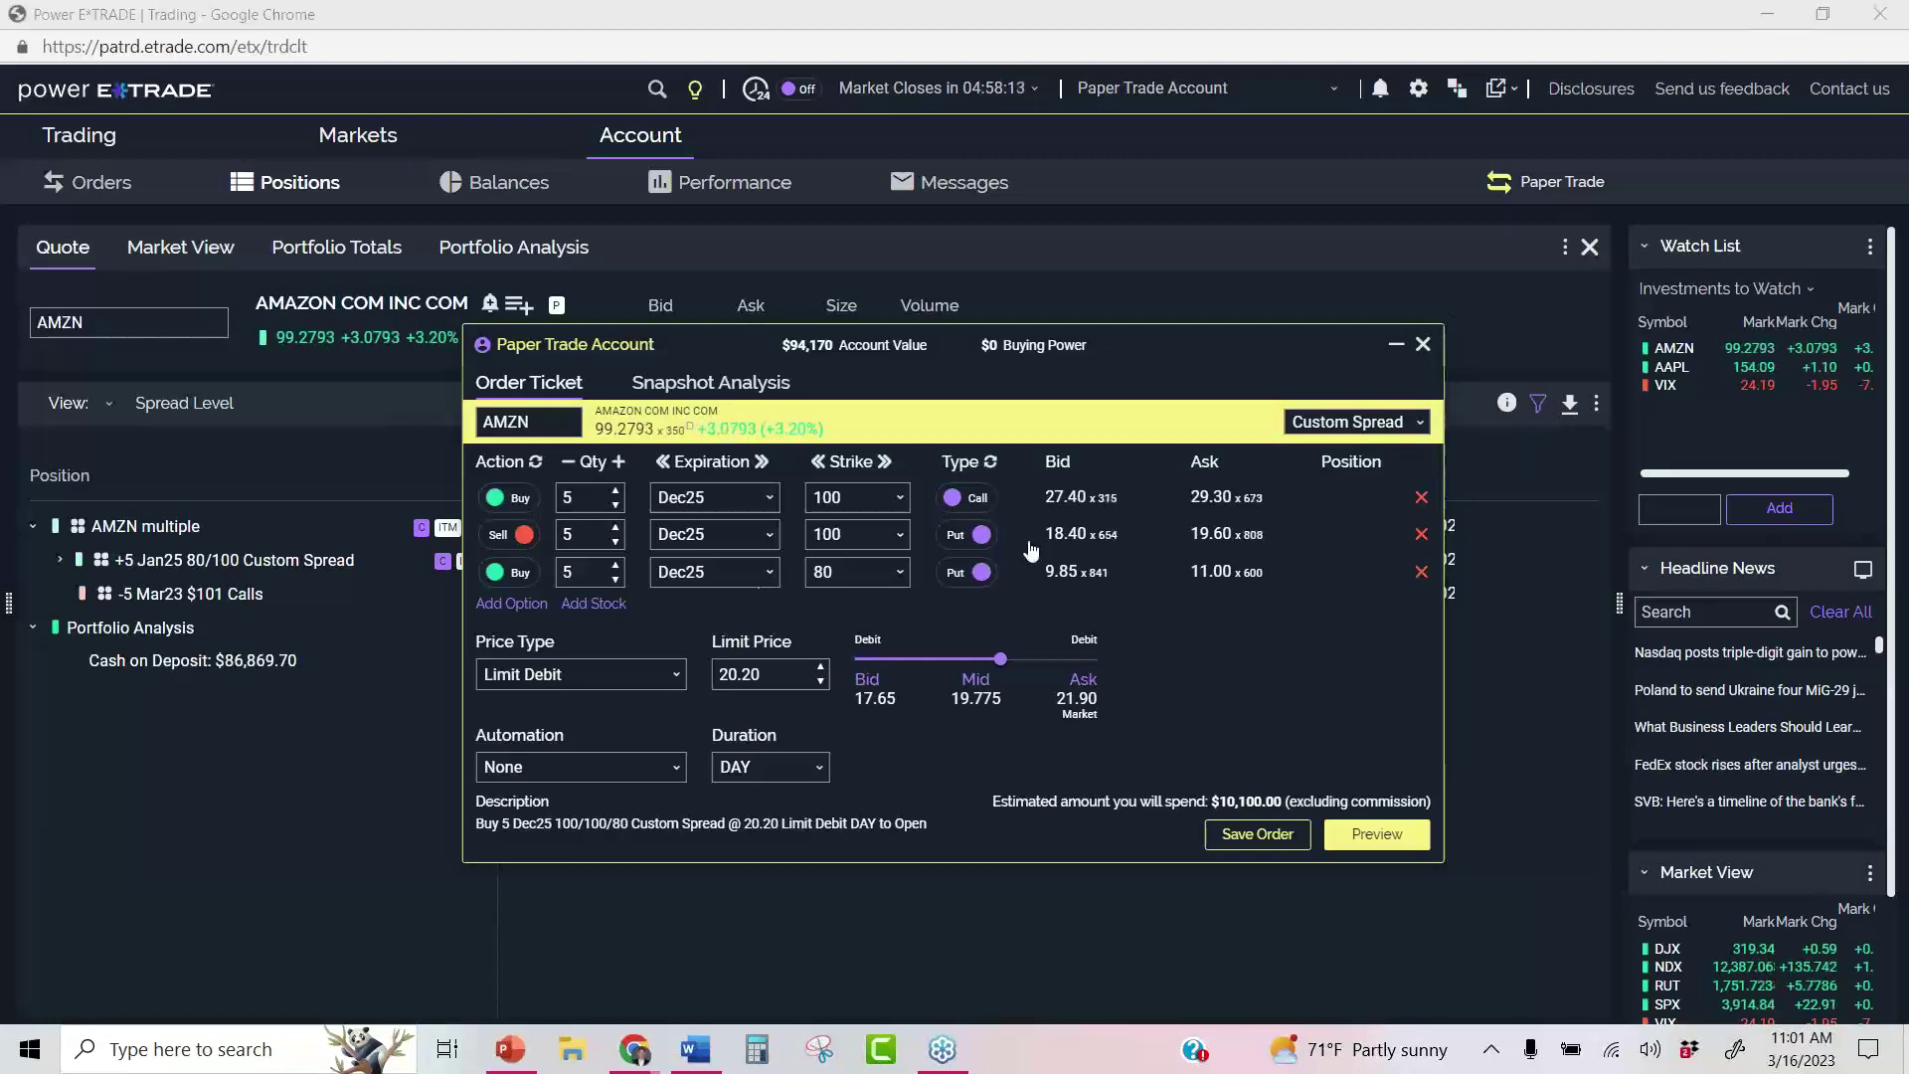
click(513, 606)
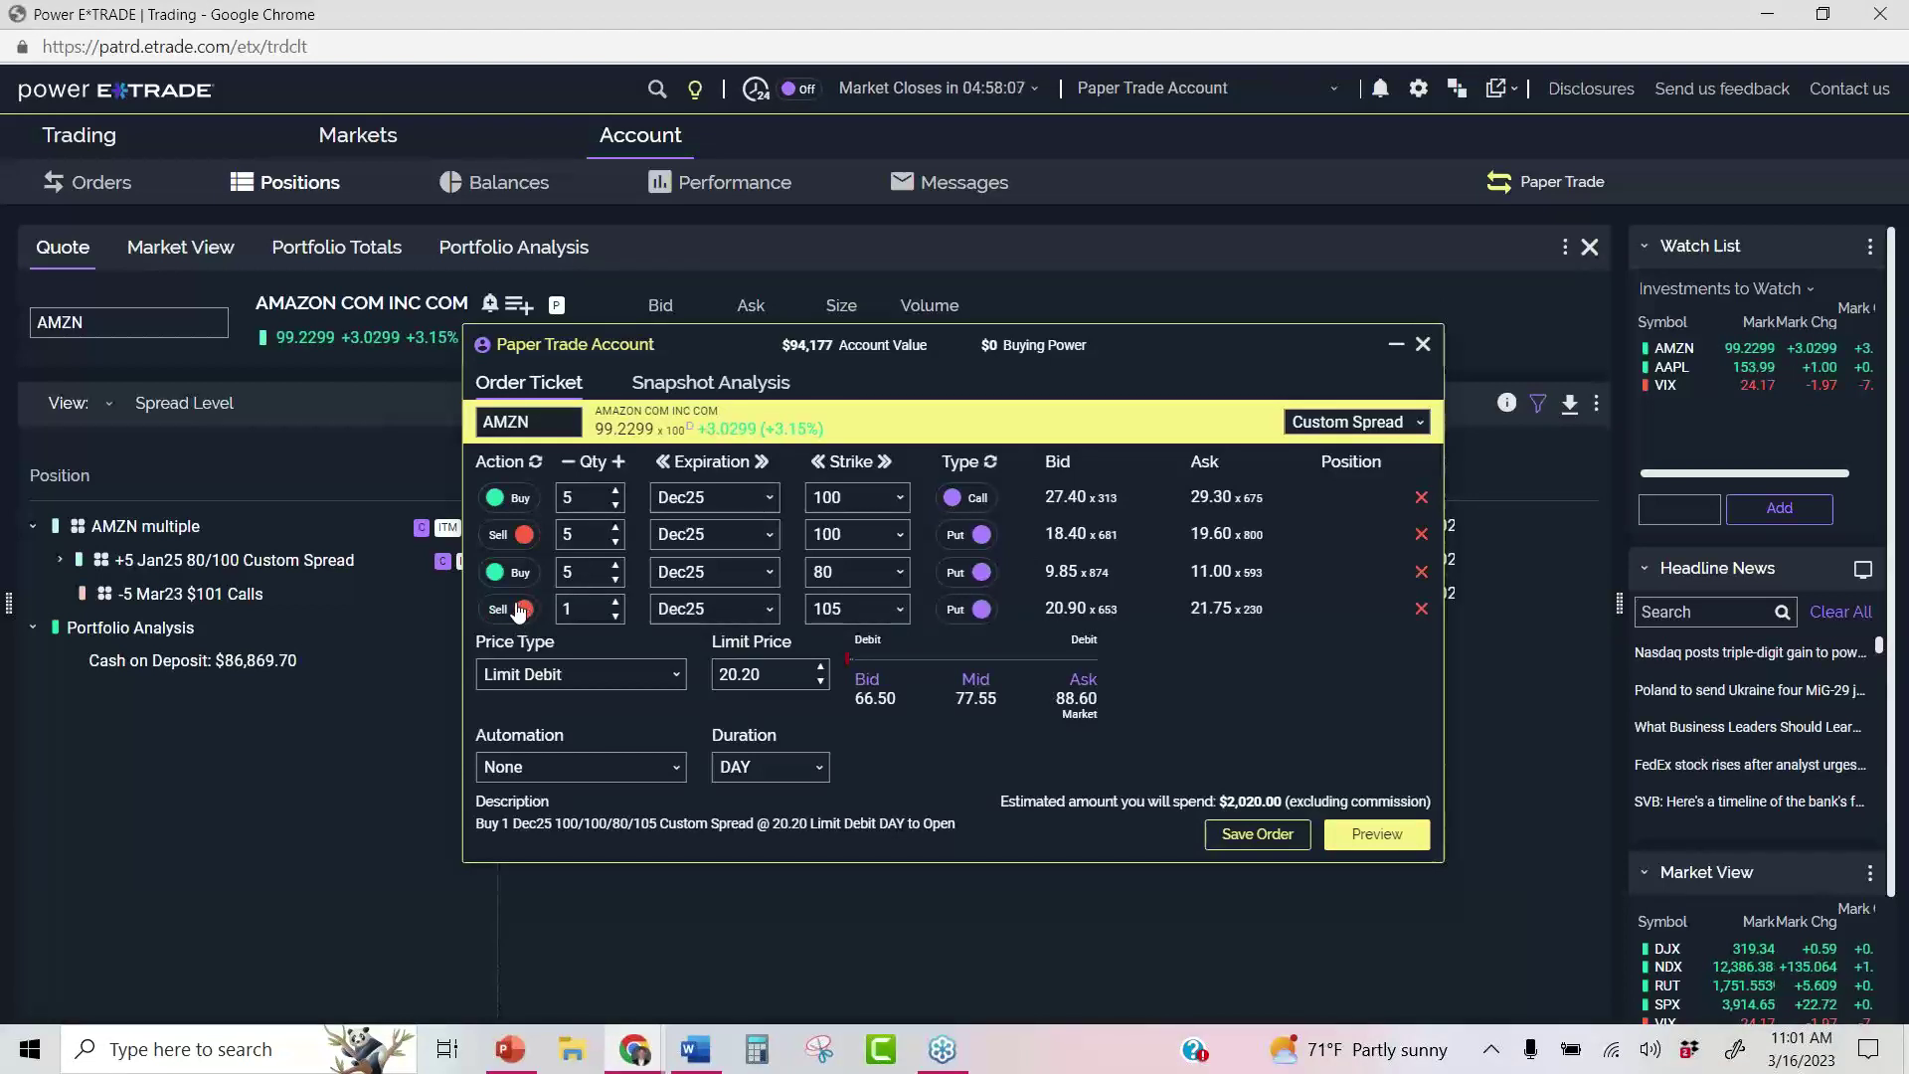
click(554, 611)
text(5)
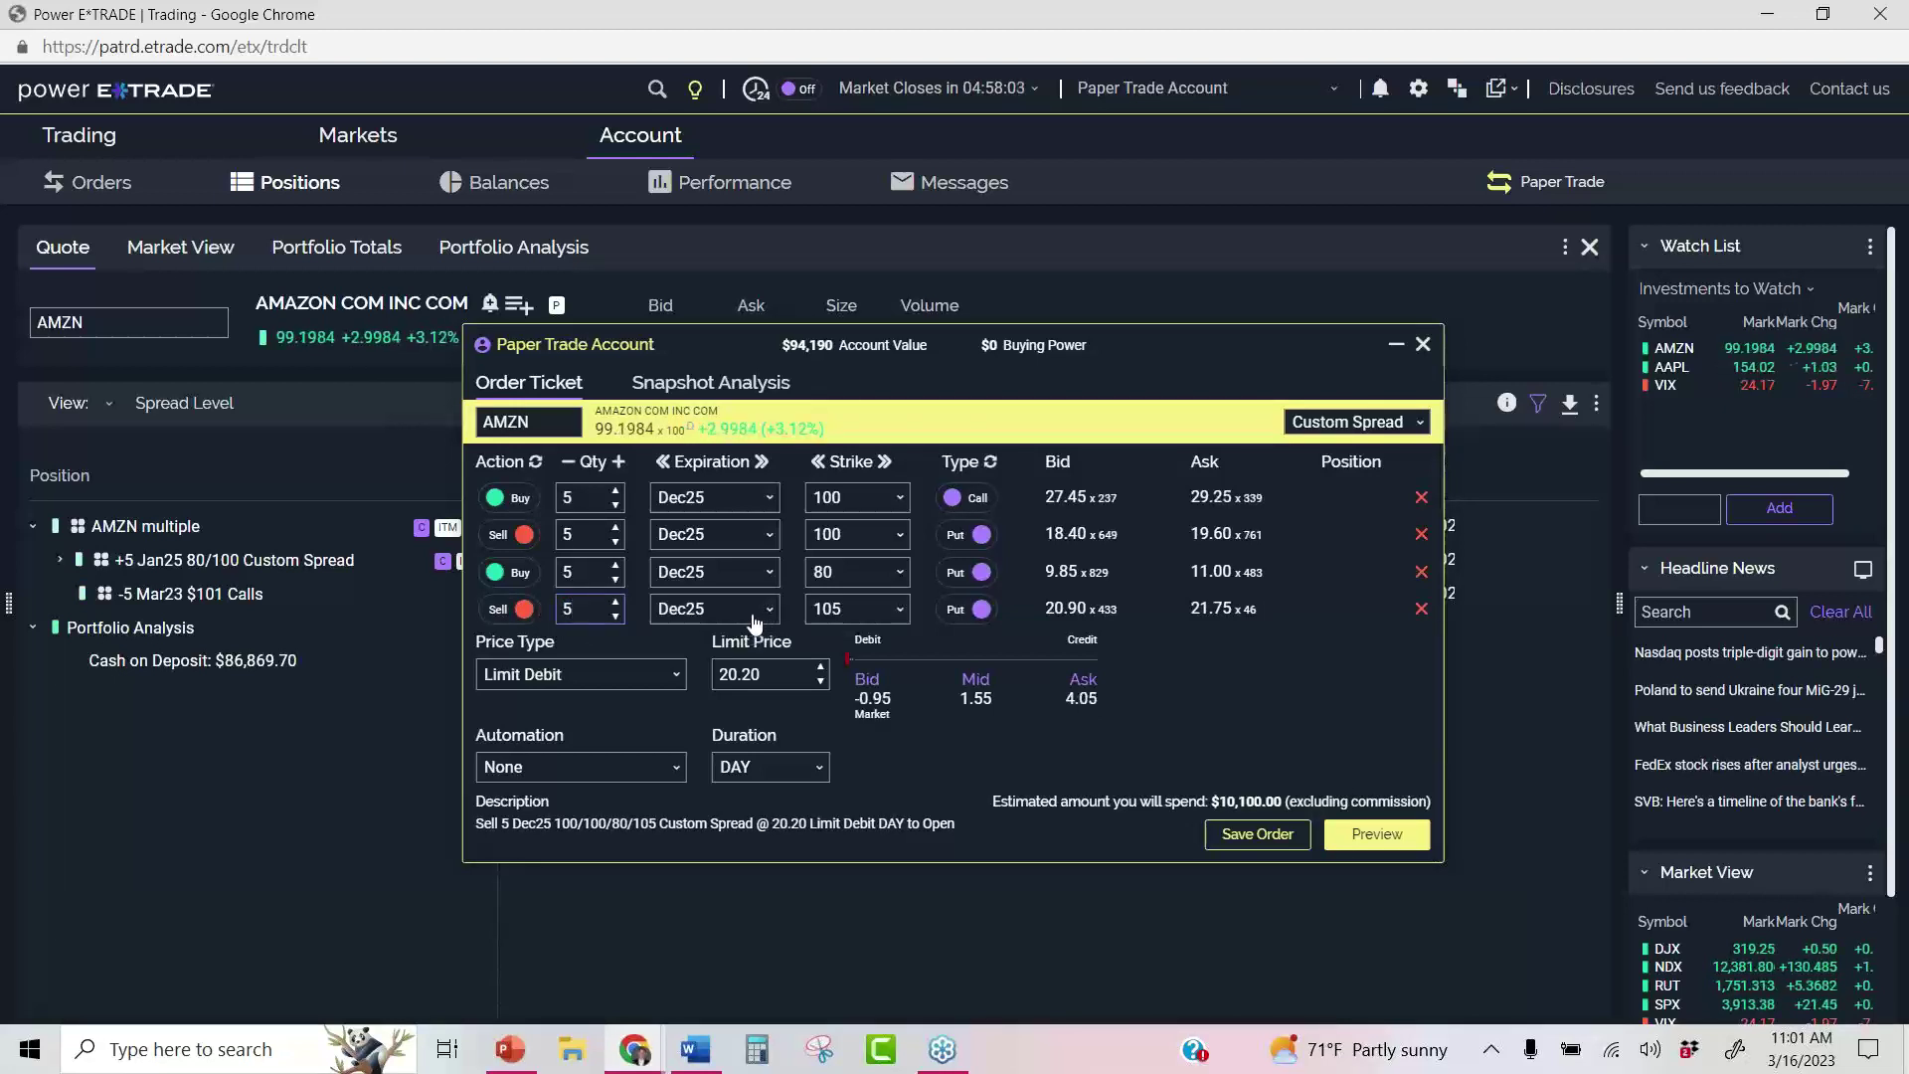
click(860, 609)
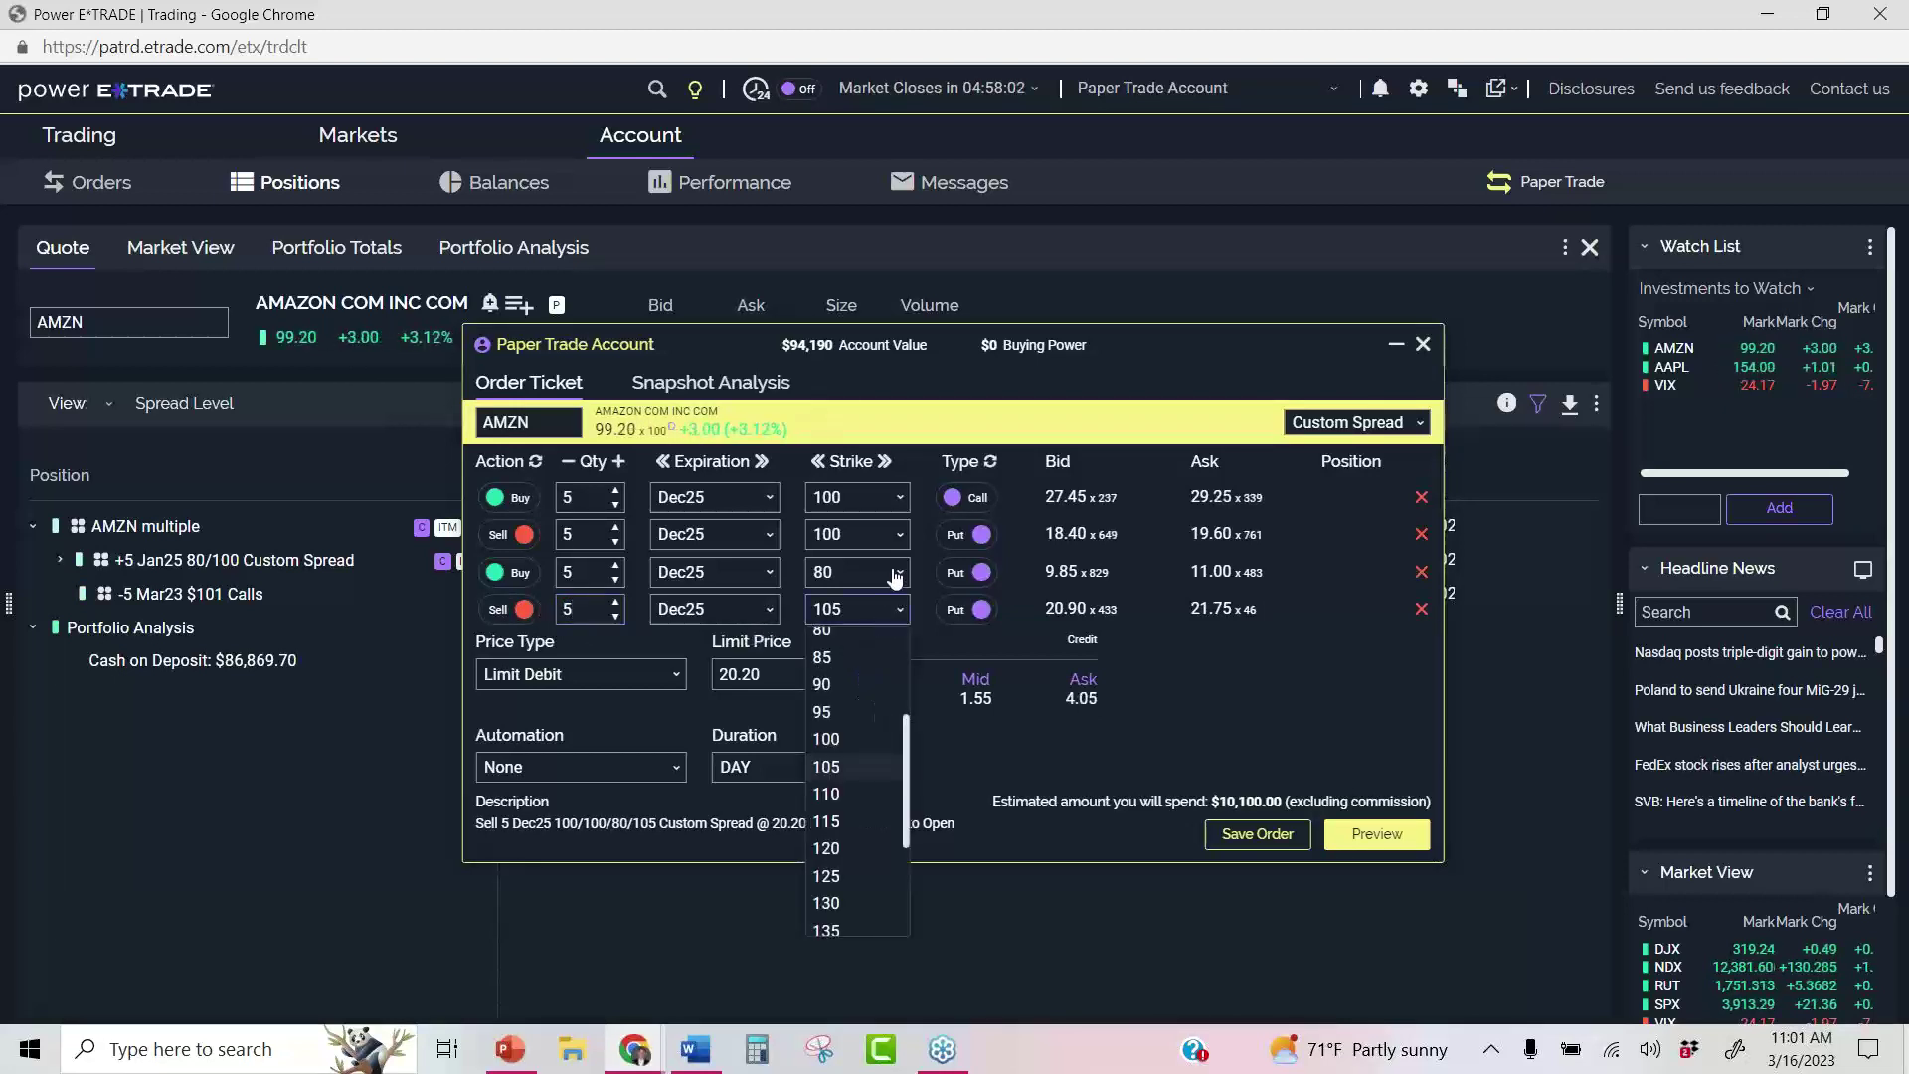
click(861, 741)
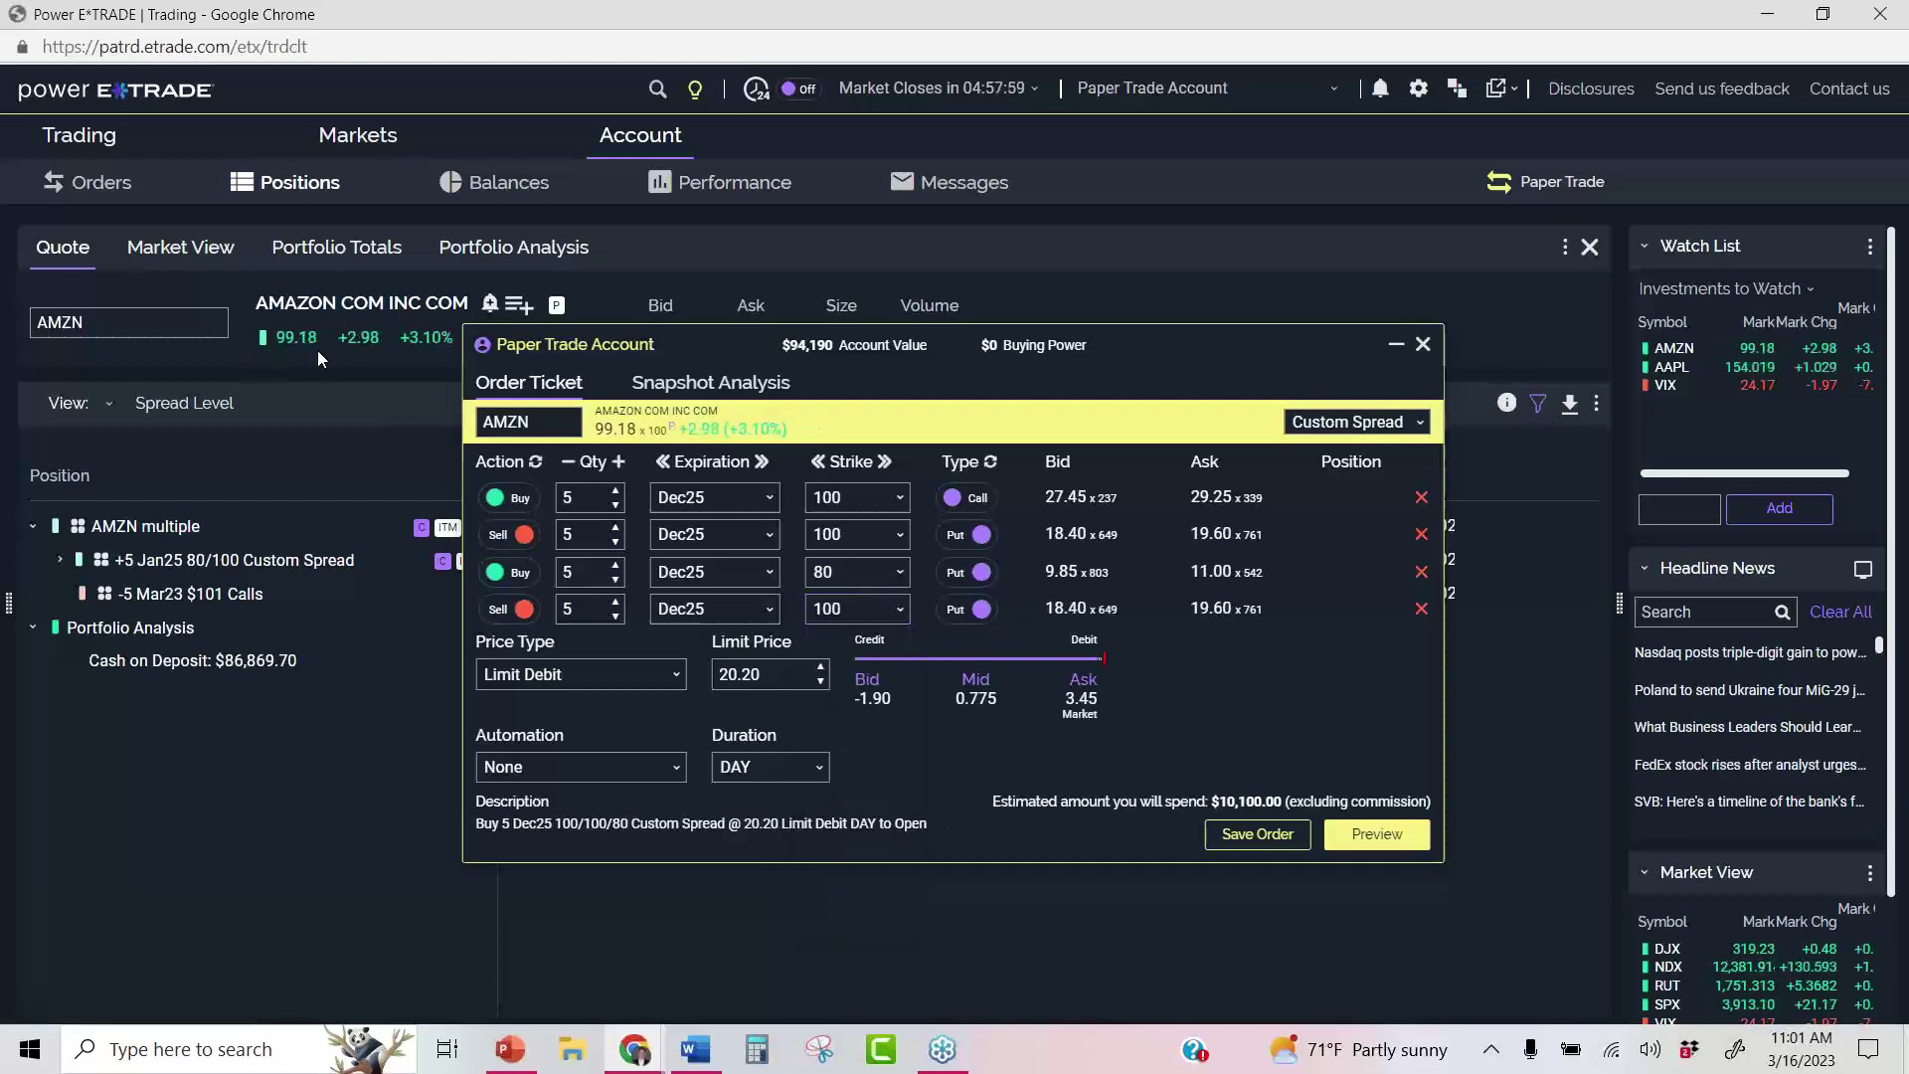
Make the fourth leg a sold Mar23 call and set the limit price to the 19.00 mid
click(978, 694)
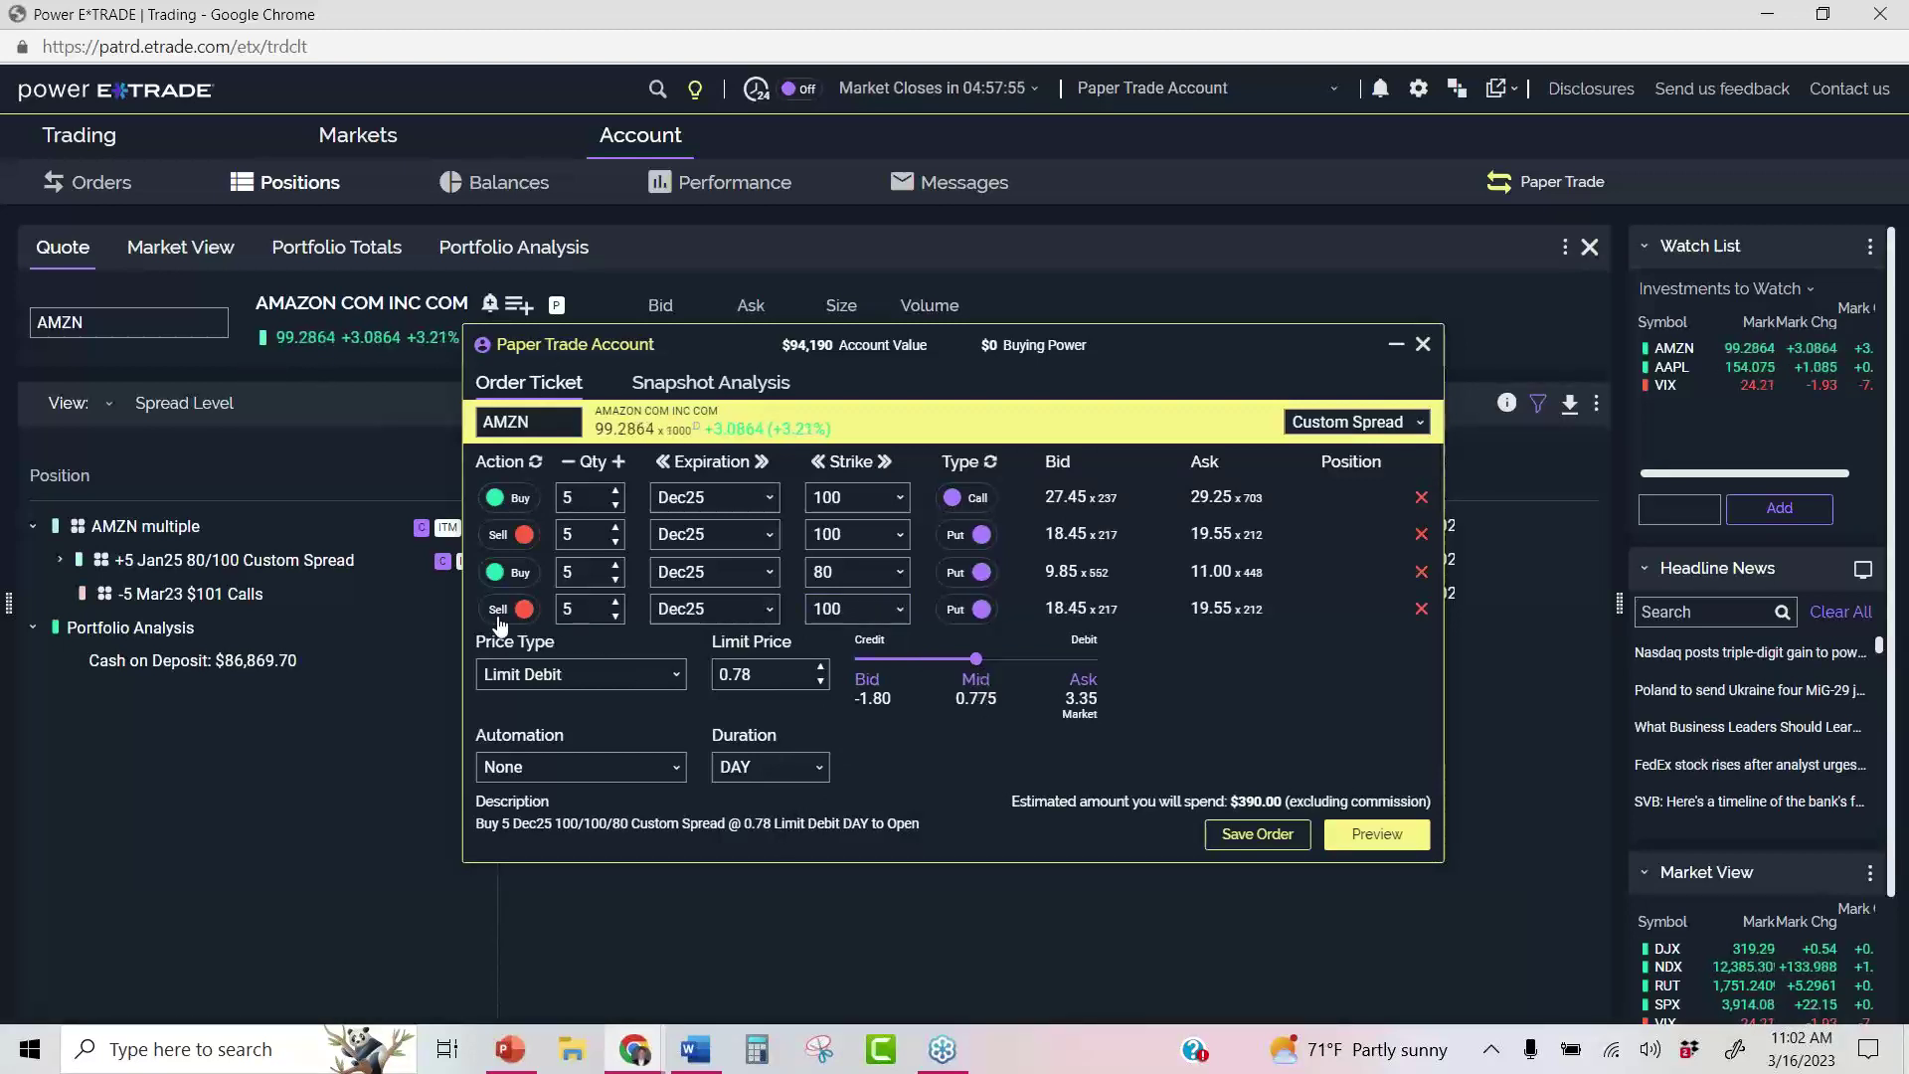
click(695, 611)
drag(777, 809, 759, 639)
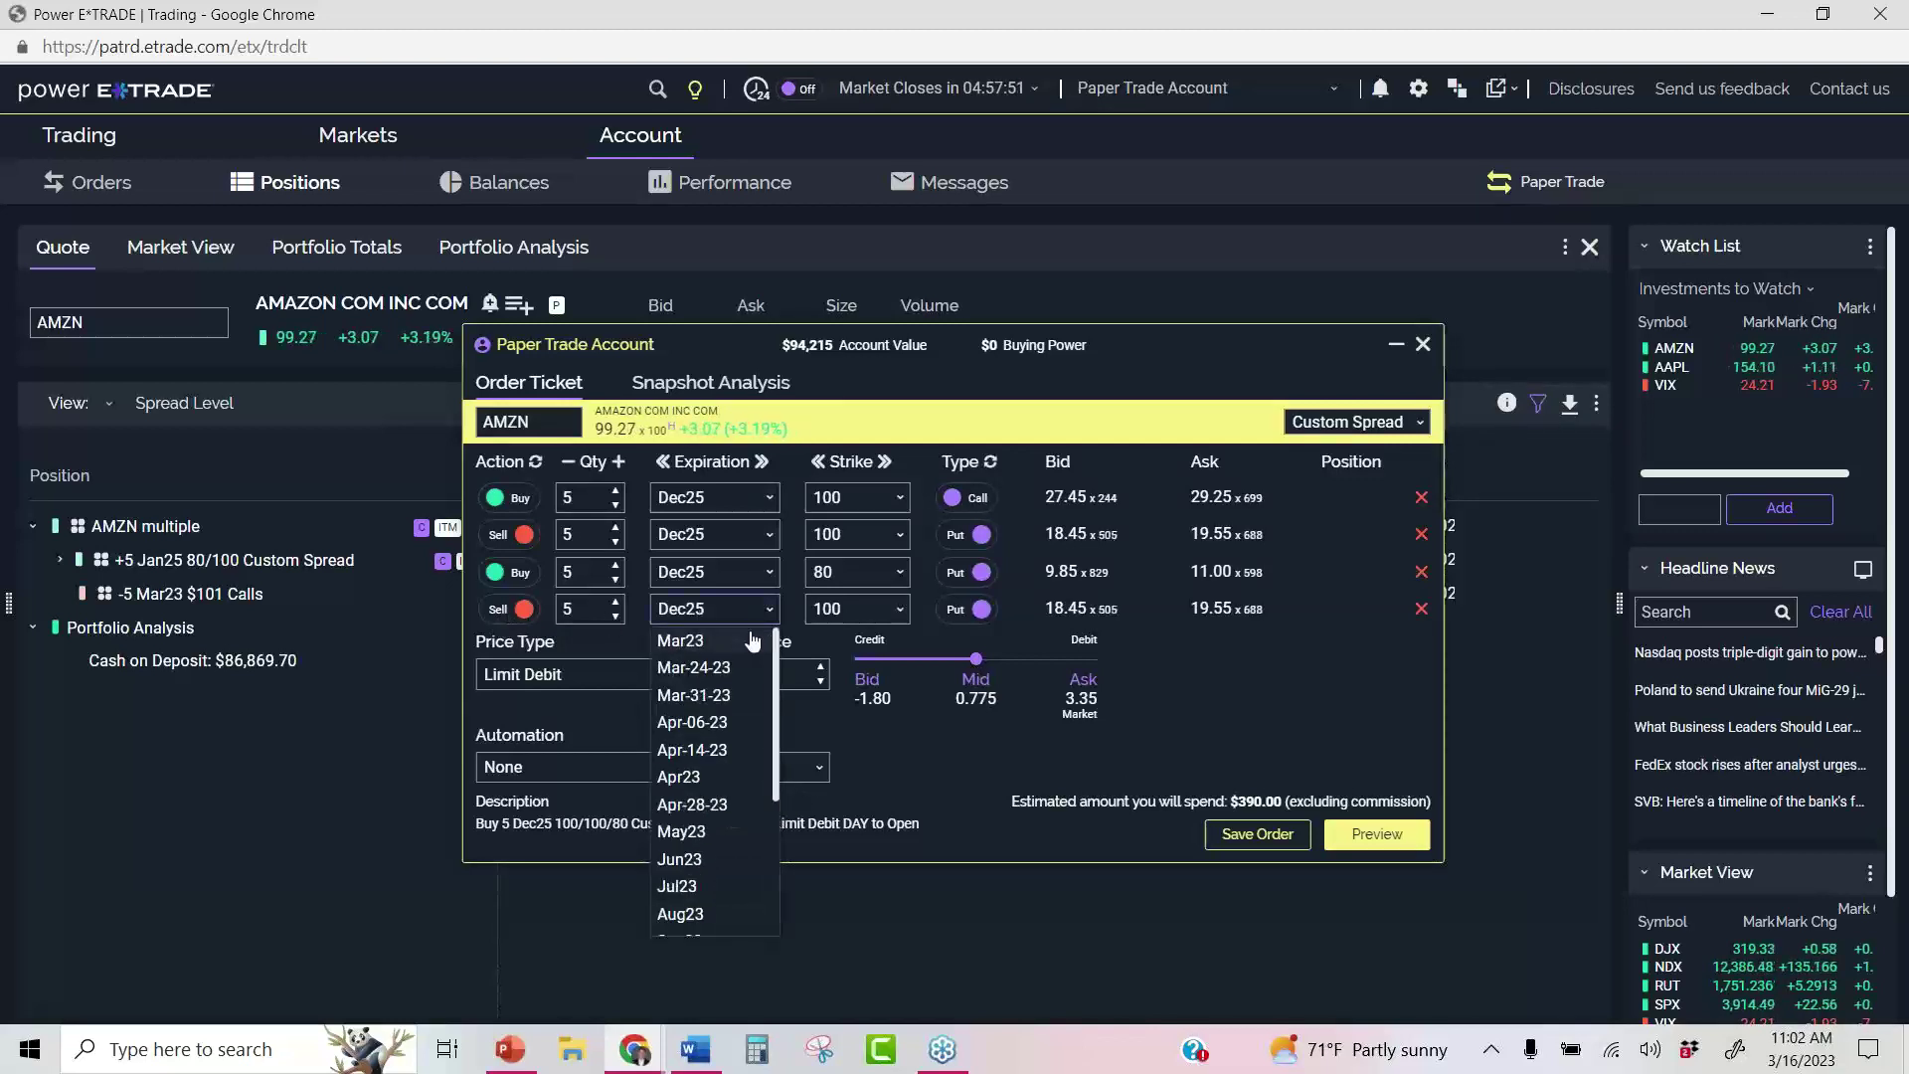
click(759, 640)
click(995, 693)
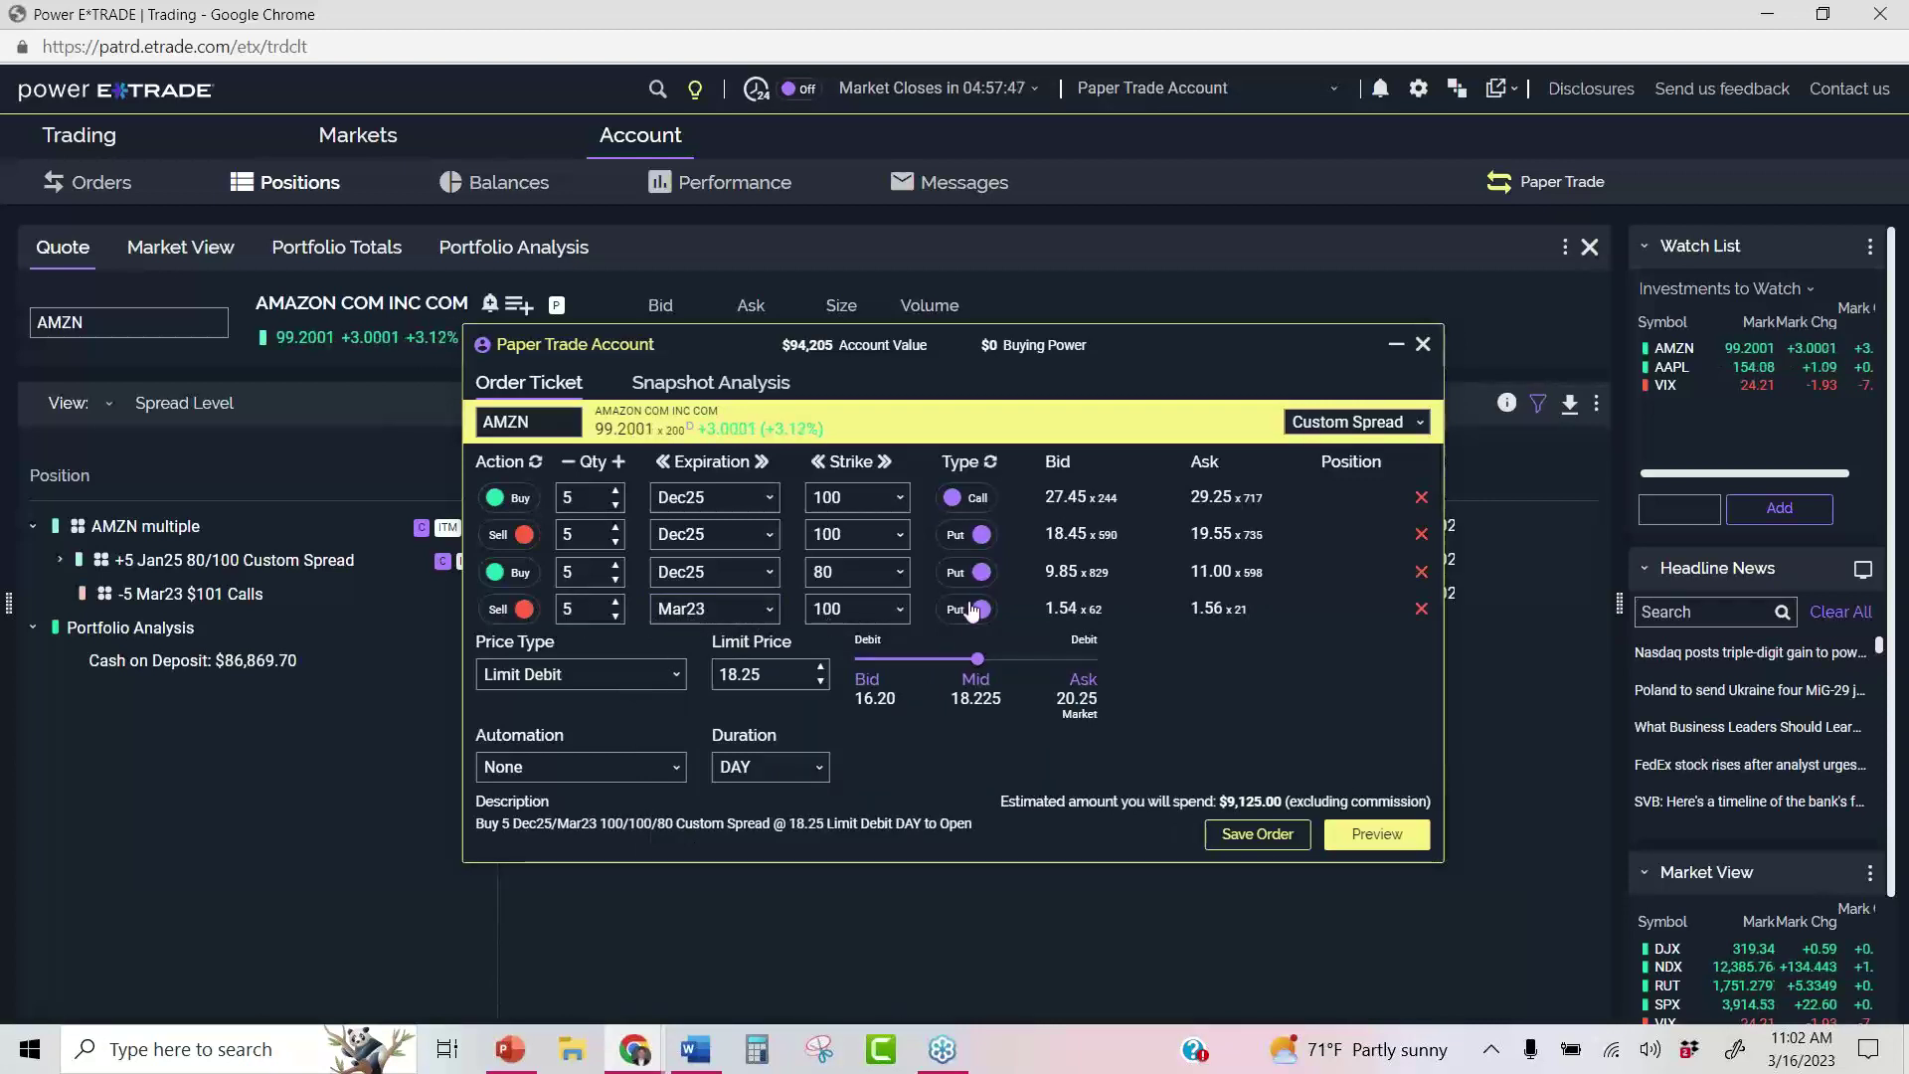
click(970, 610)
click(985, 682)
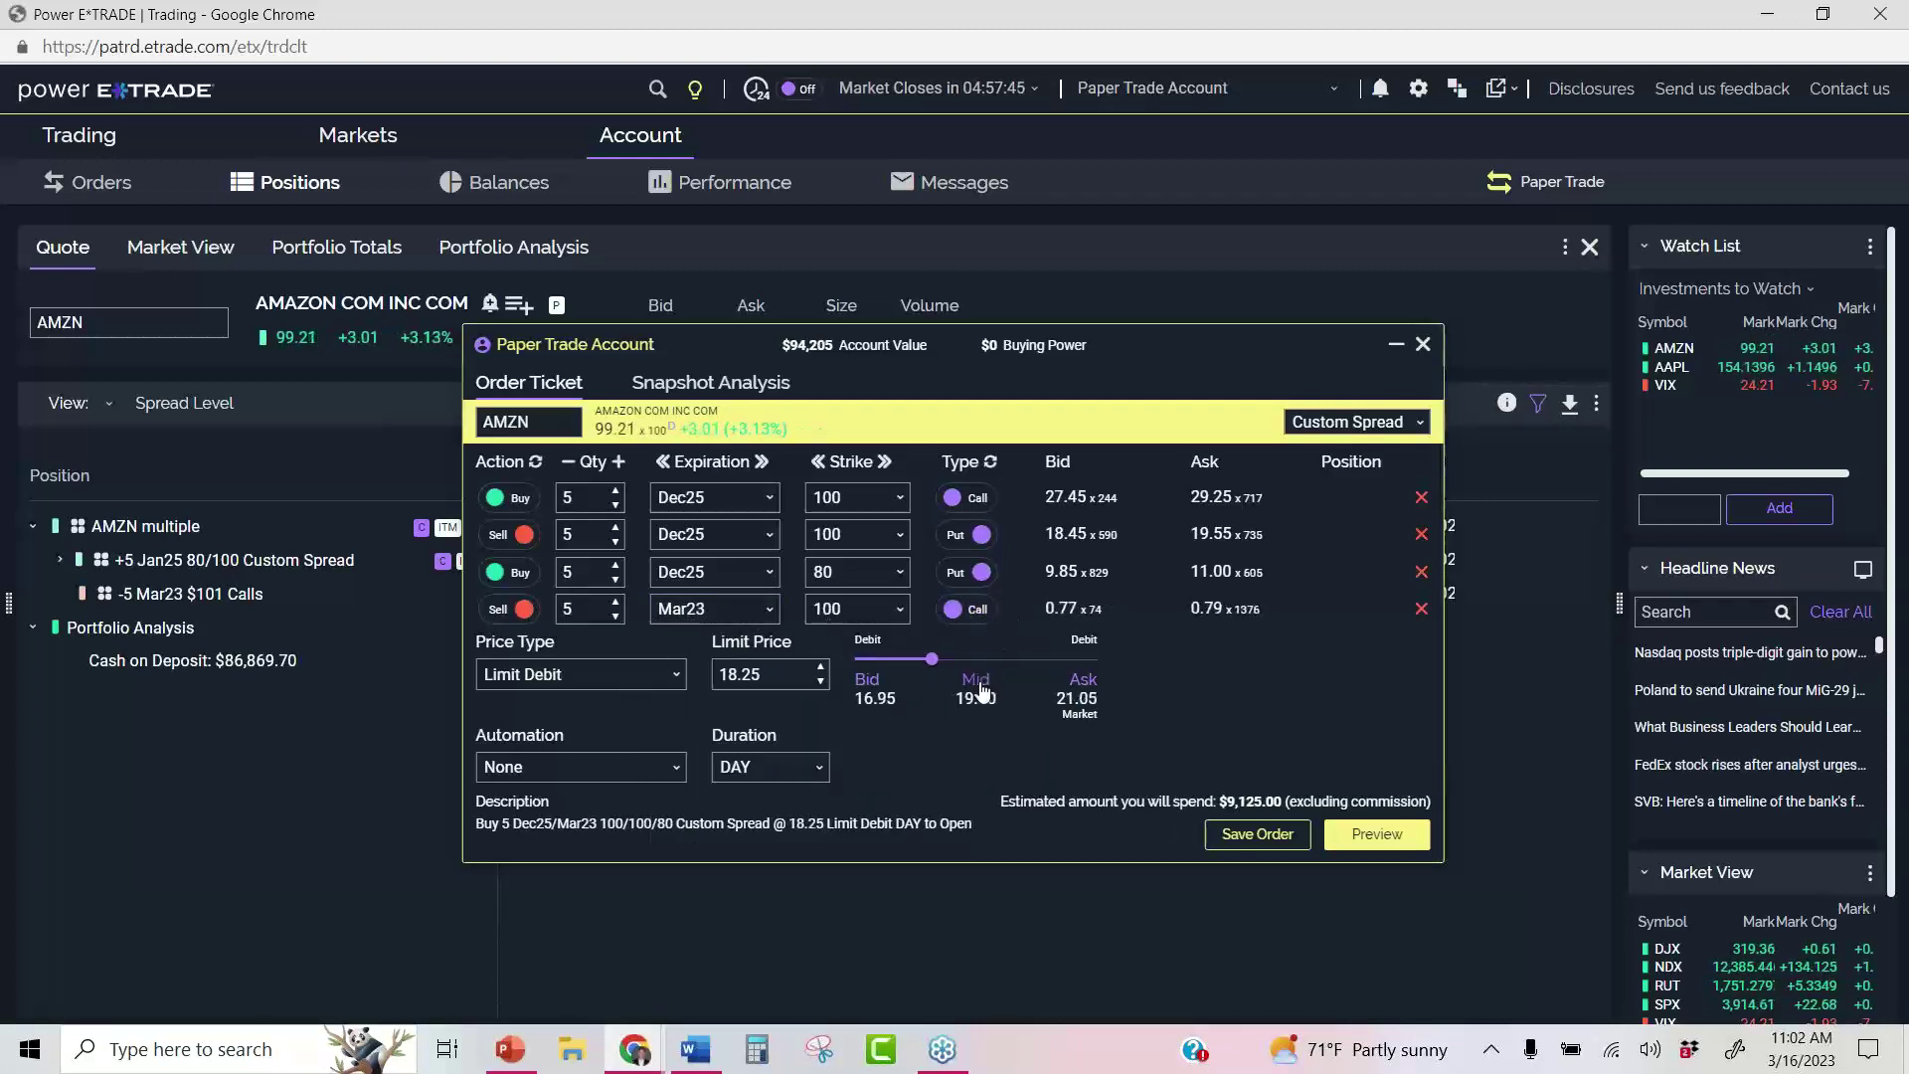
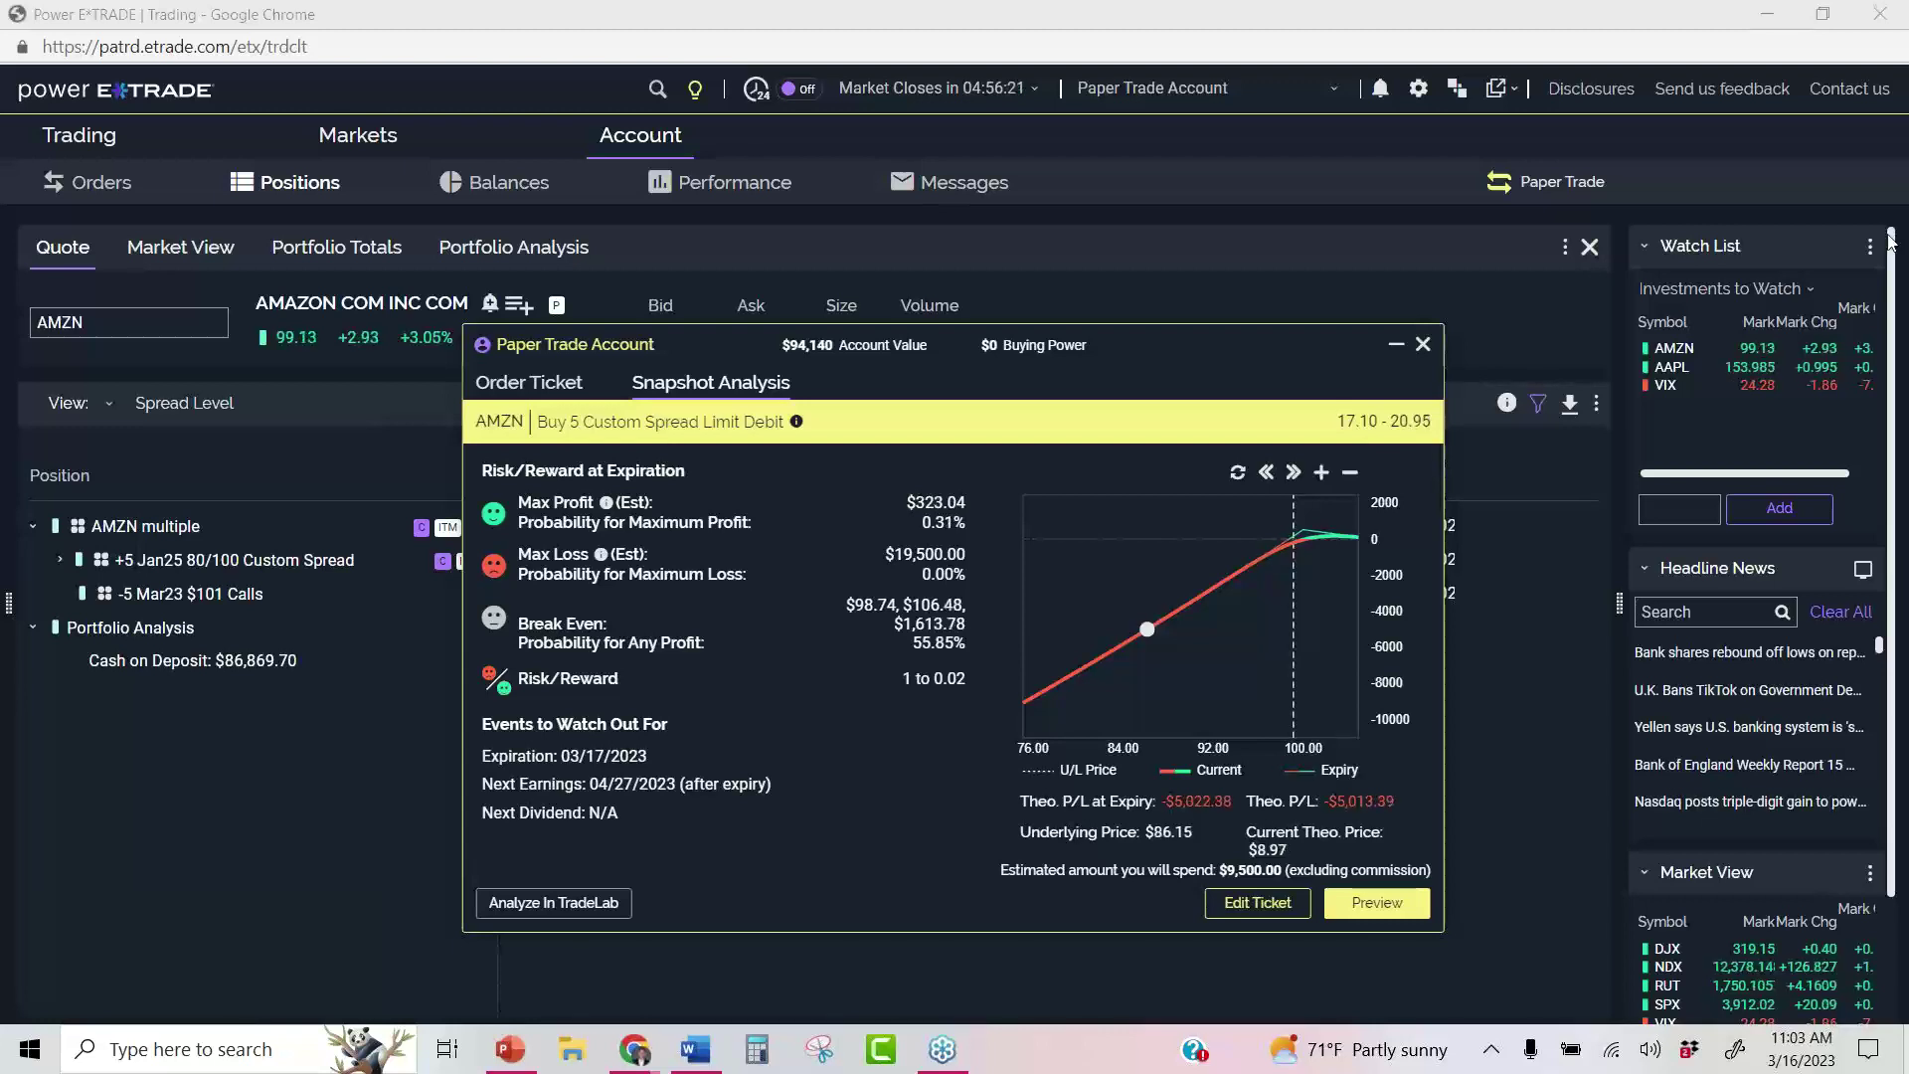
Preview the four-leg order, copy its description line, and return to editing the ticket
click(1379, 903)
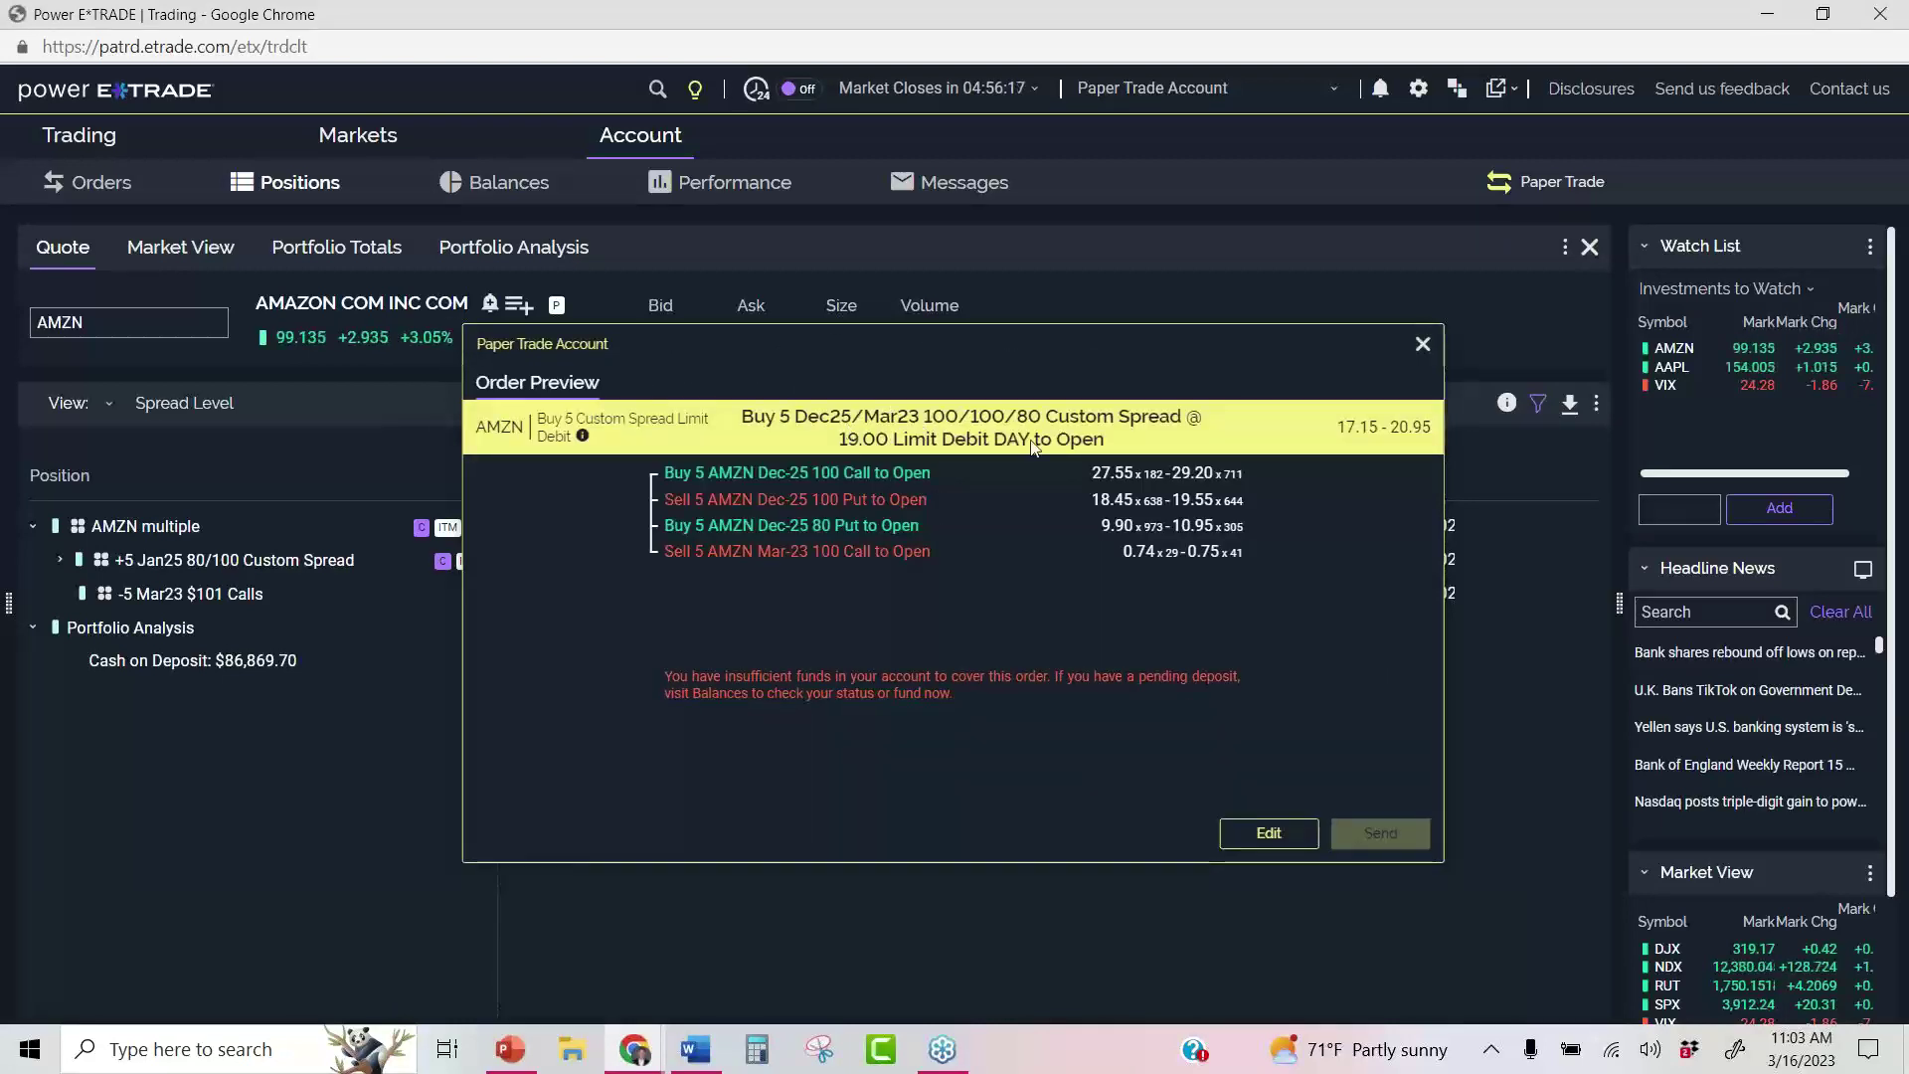
drag(1141, 444, 737, 415)
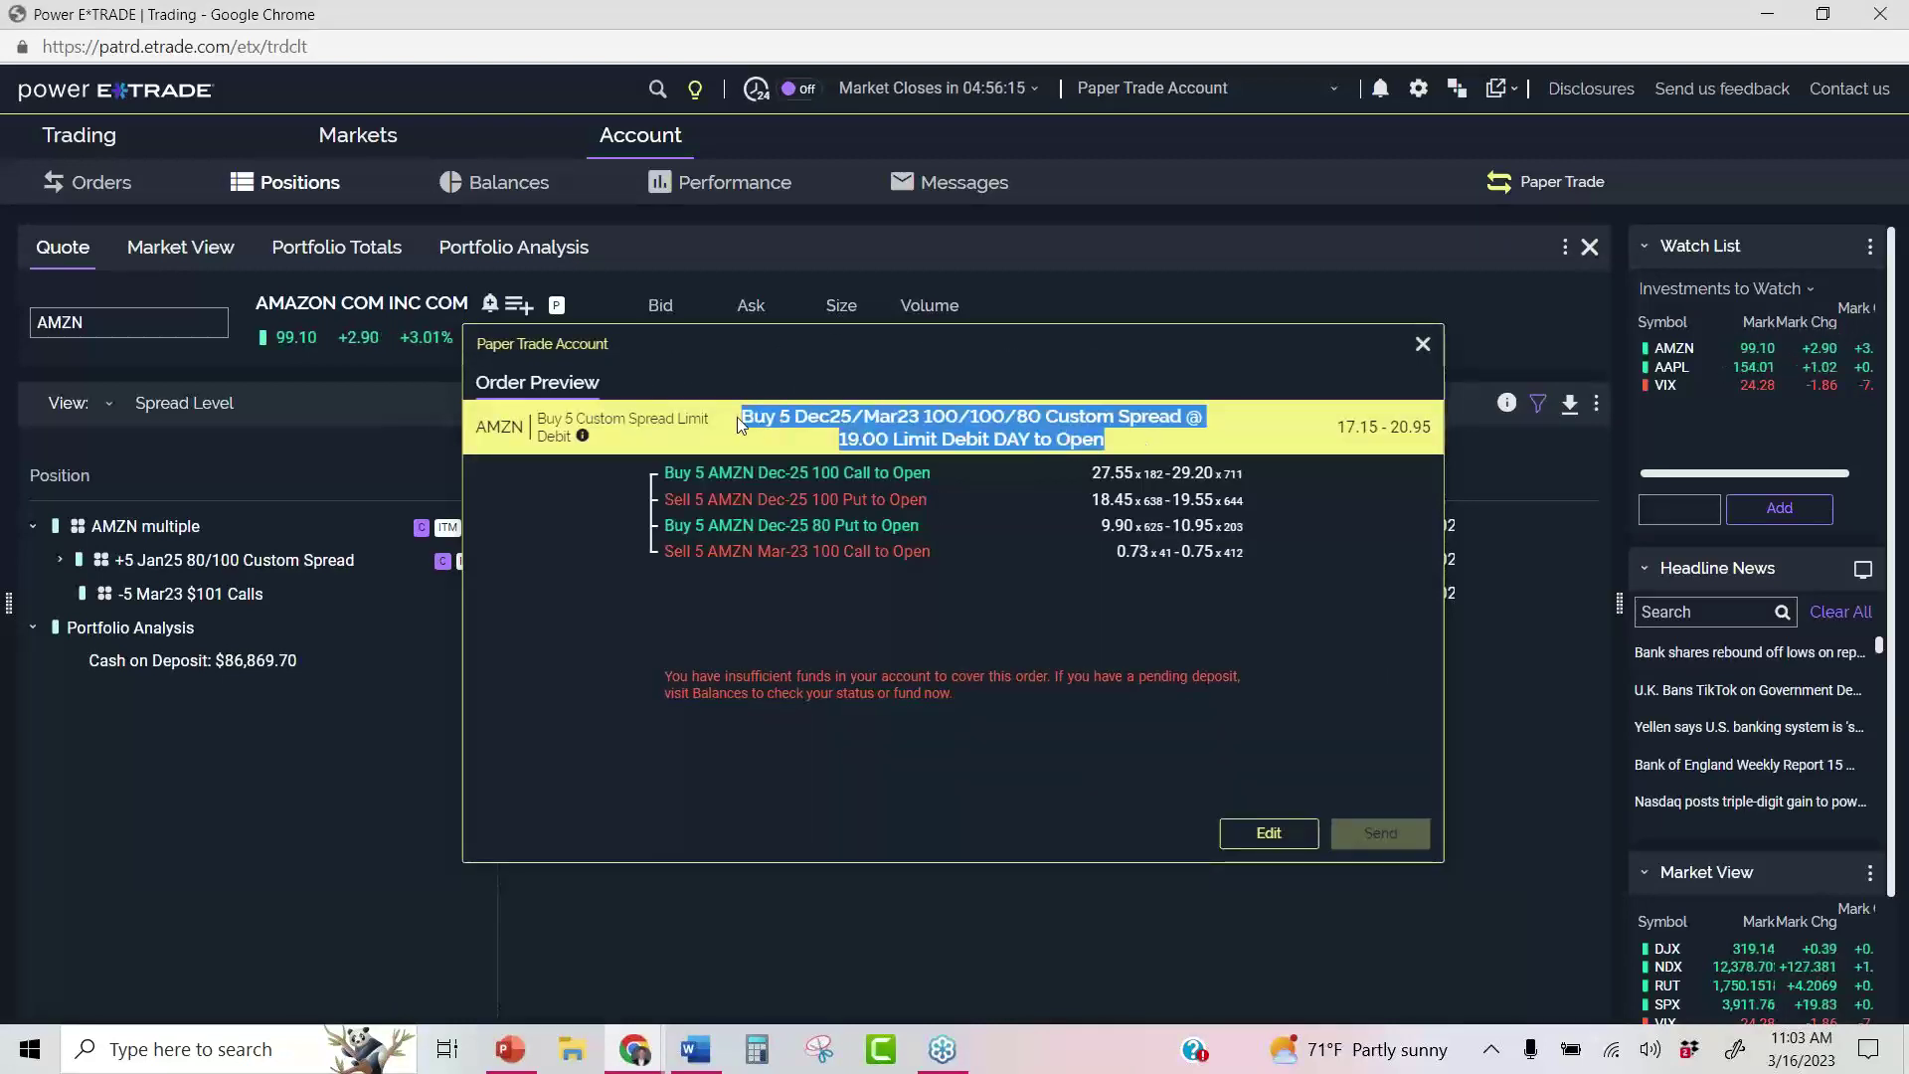
right_click(755, 415)
click(839, 433)
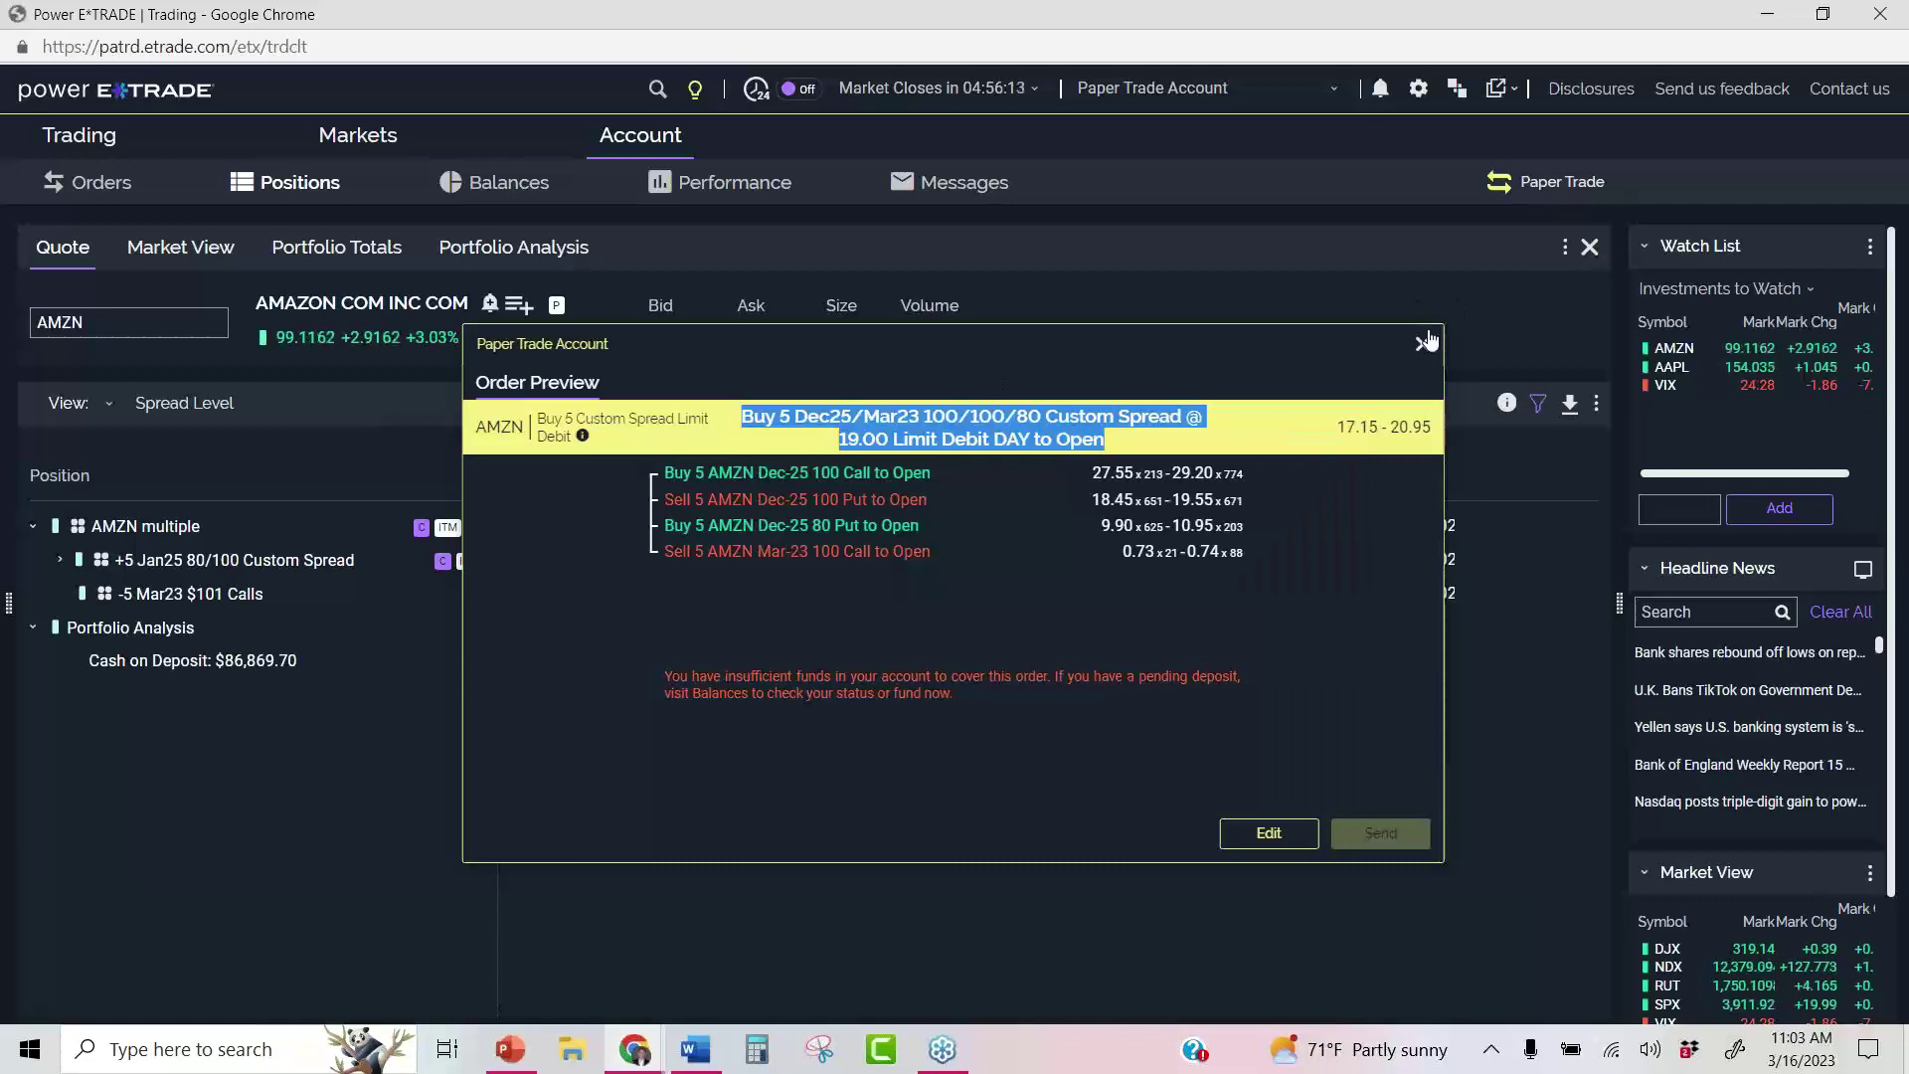
click(1265, 833)
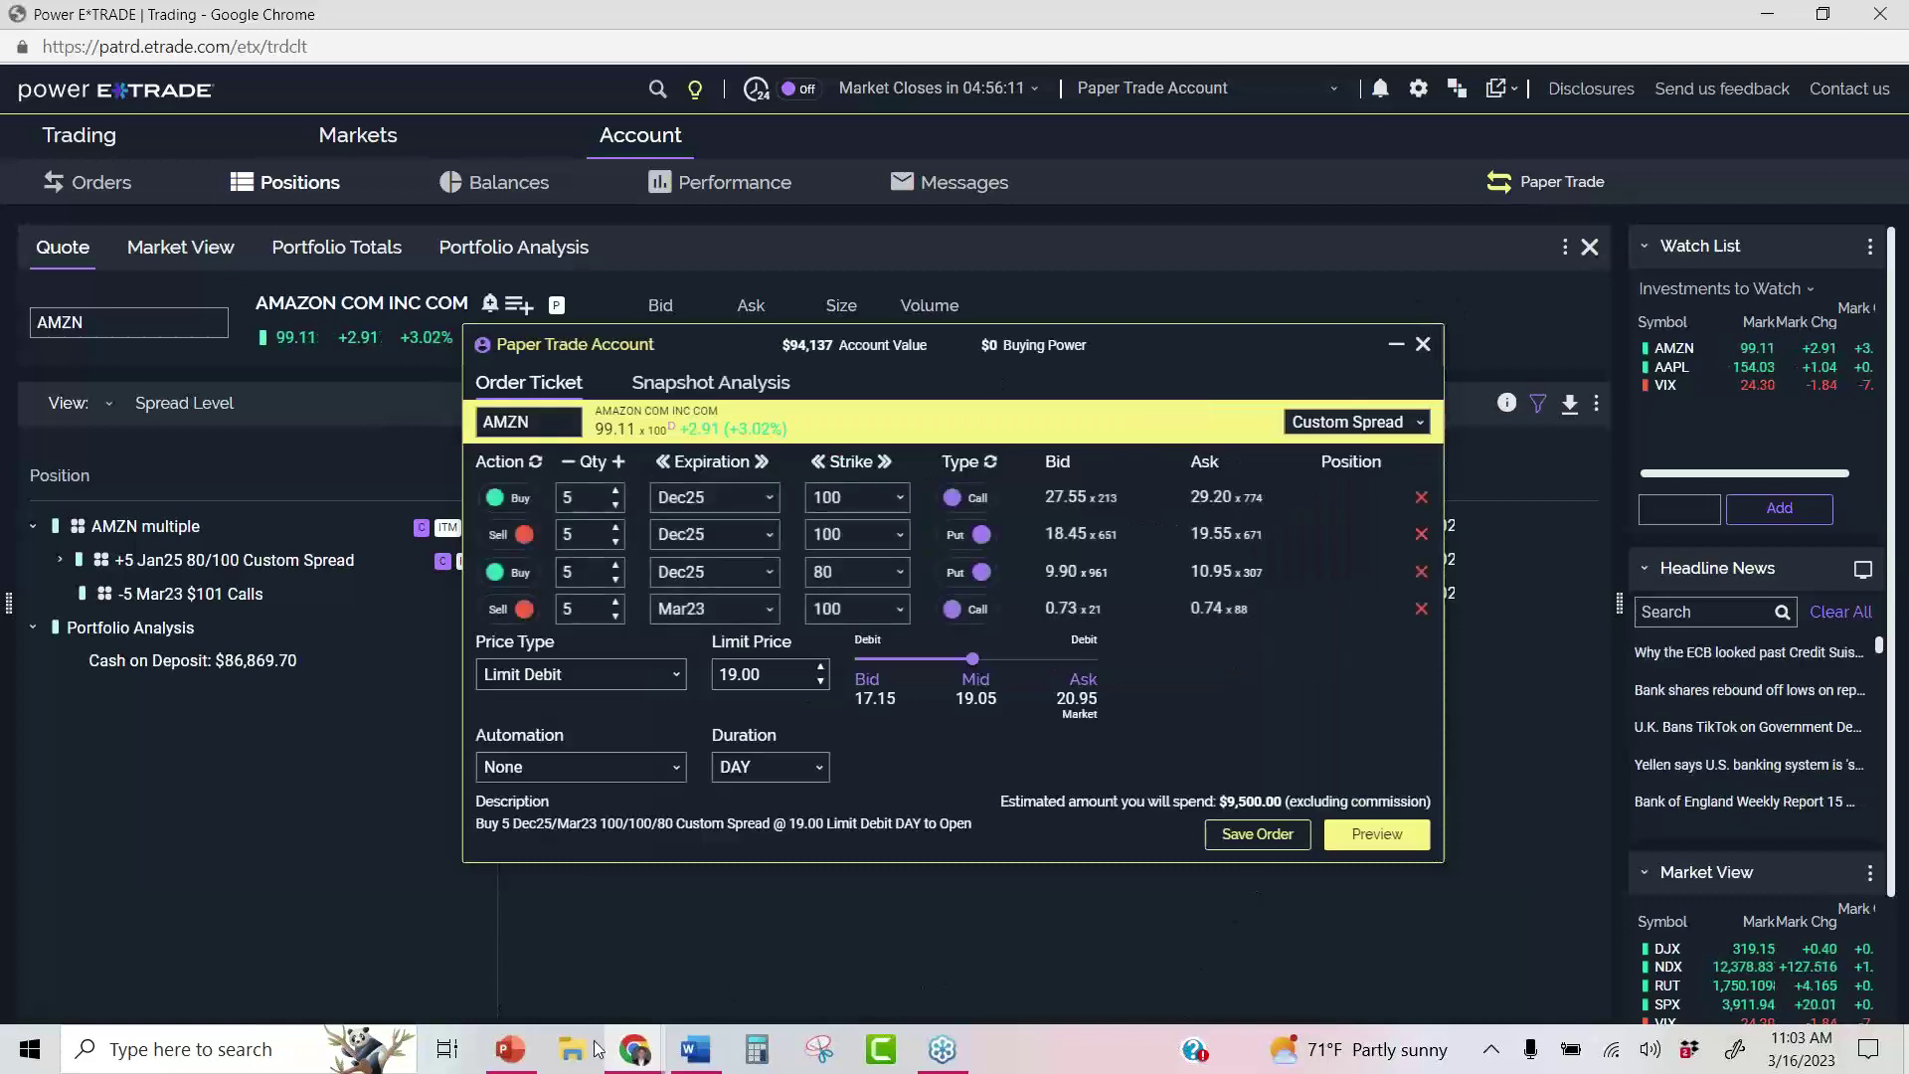
Switch to the Chatroll live chat and paste the copied order line, prefixed with "AMZN new synthetic stock position"
mouse_move(634, 1048)
click(495, 939)
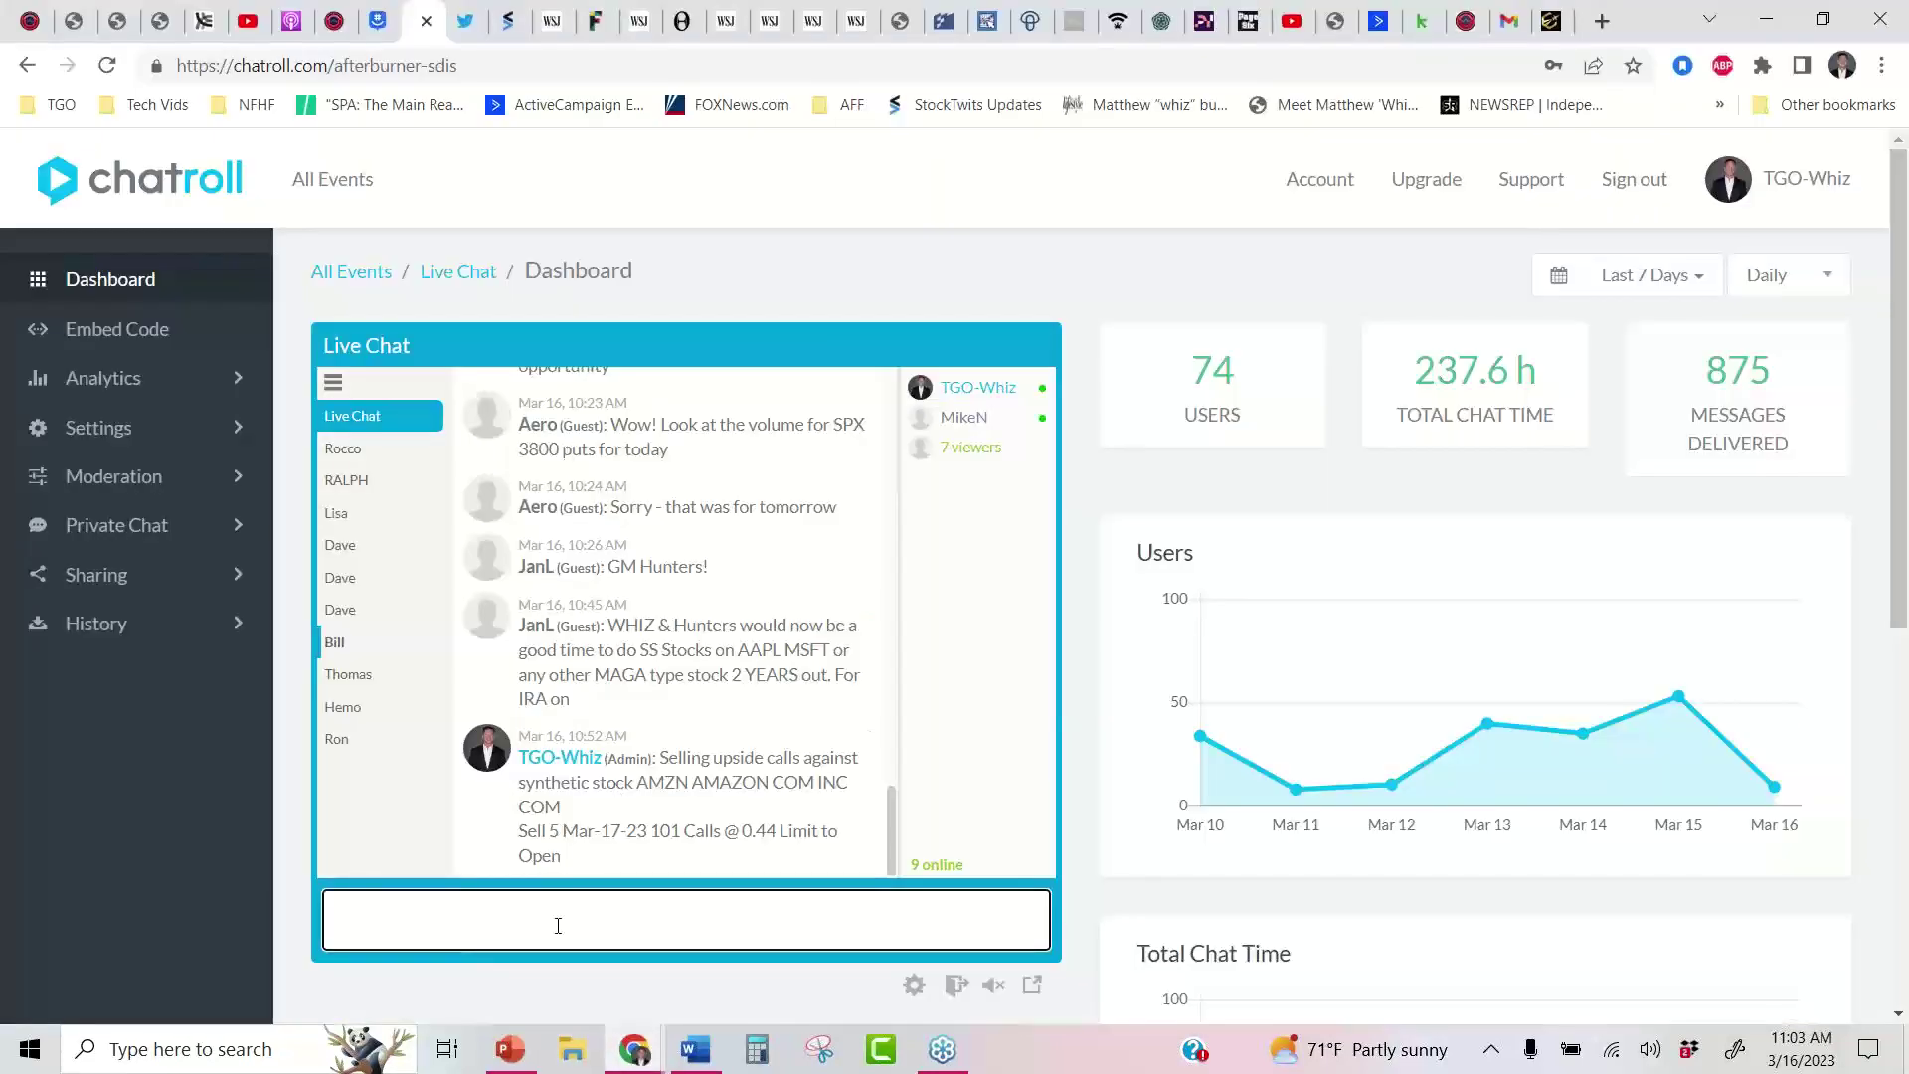
right_click(493, 928)
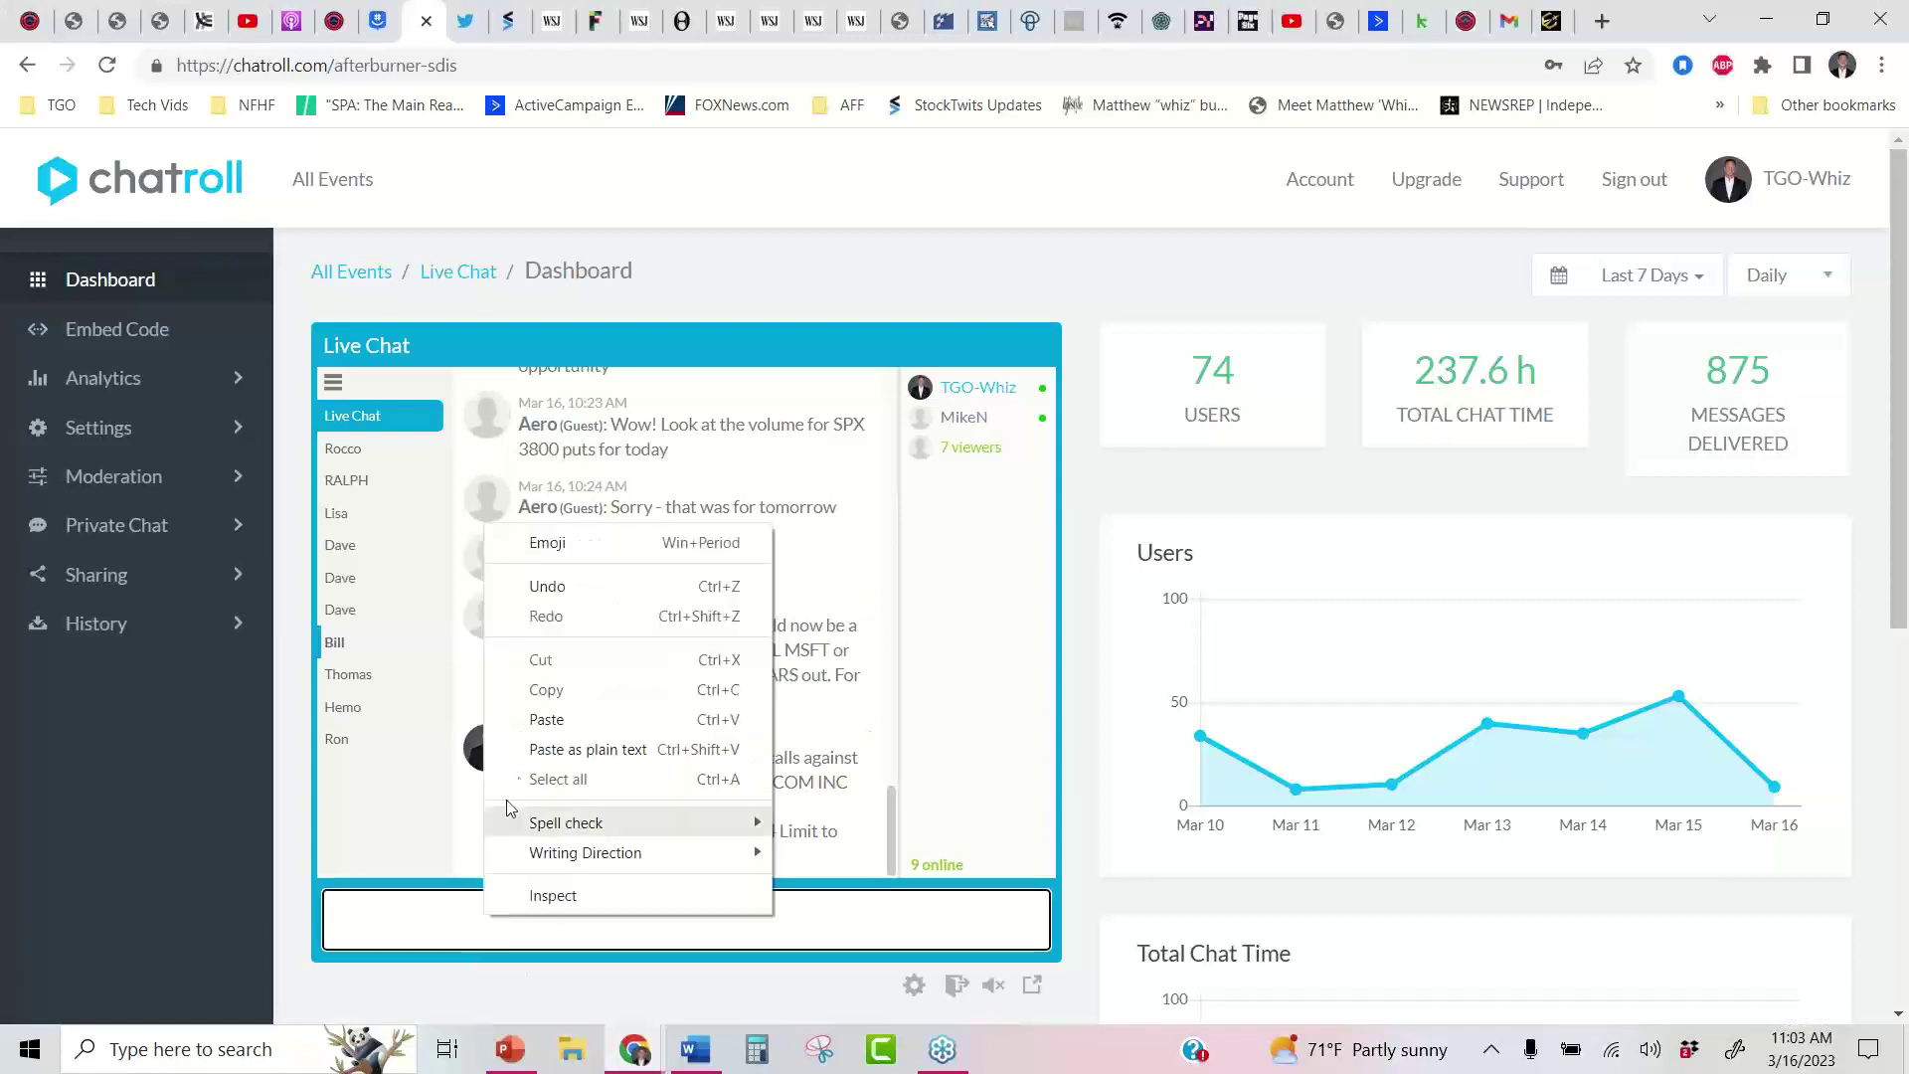
click(547, 717)
text(AMZN )
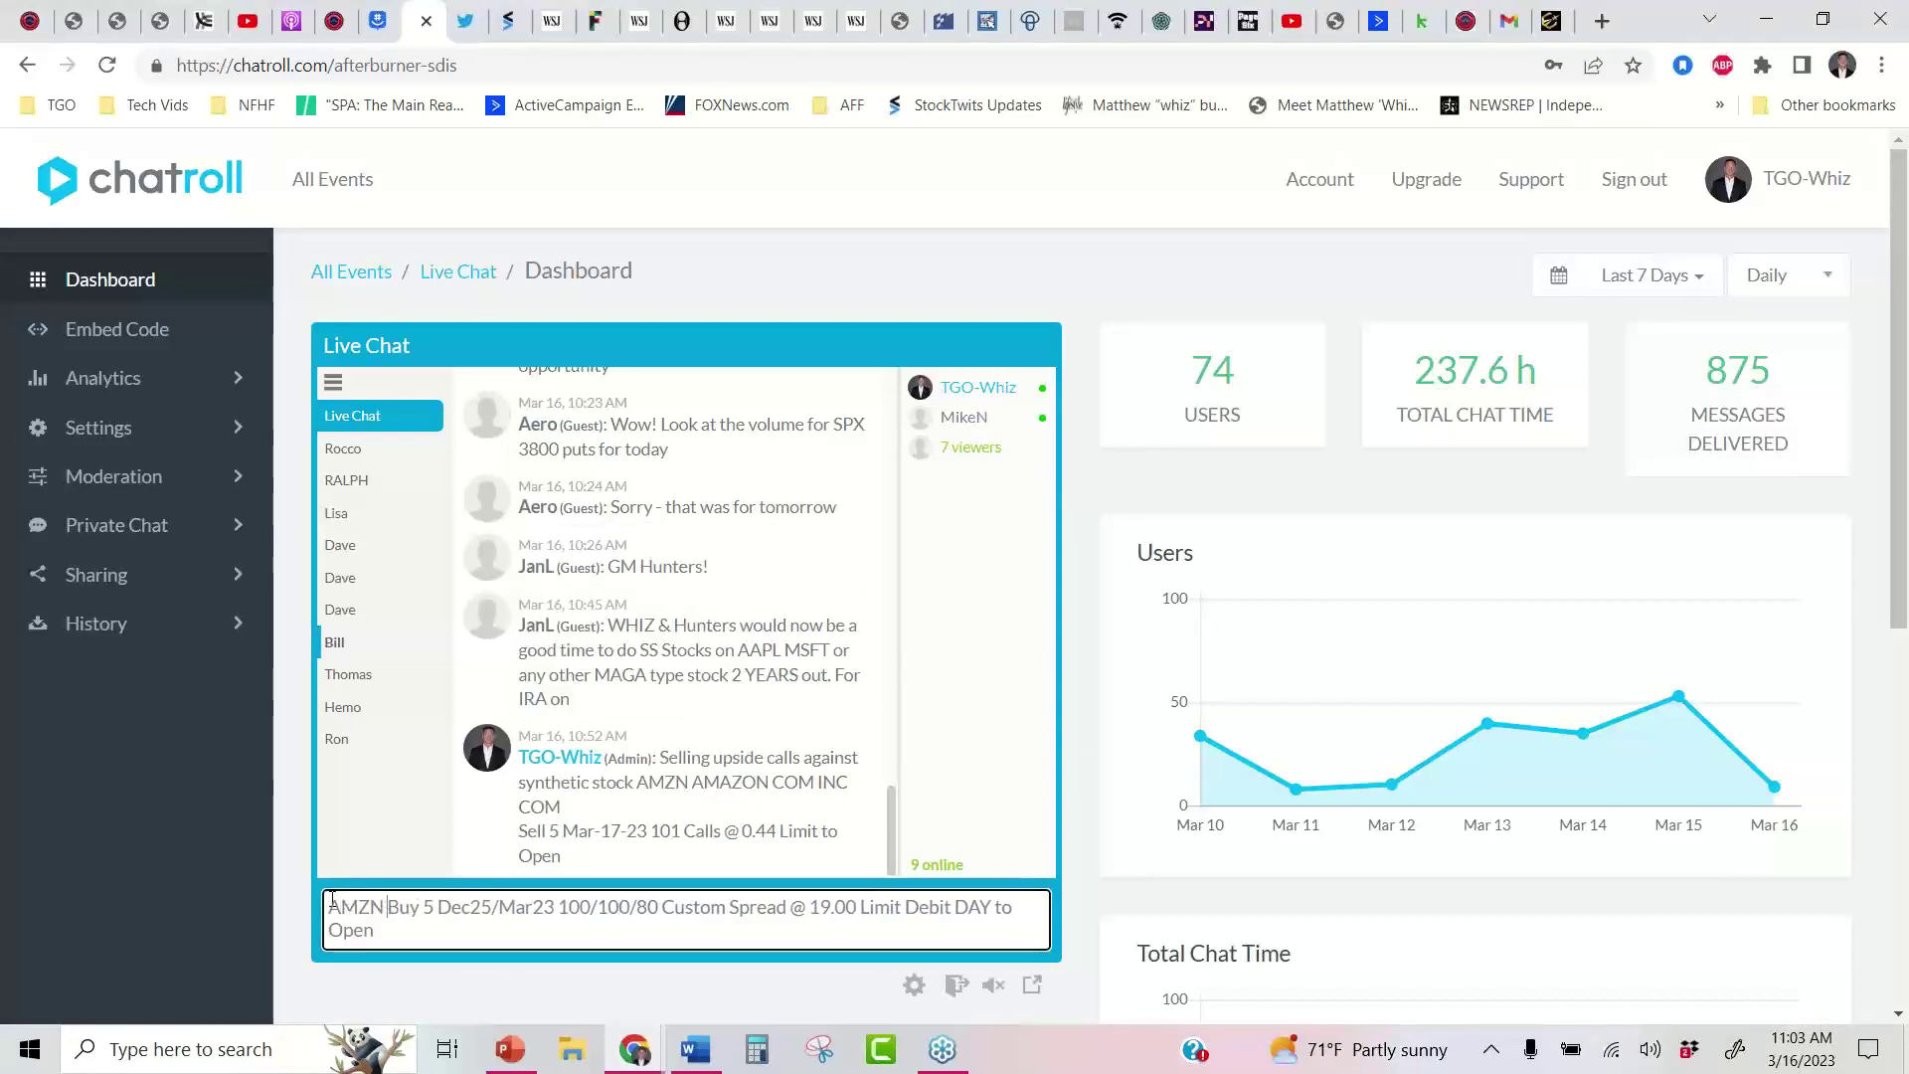
text(new synthetic stock)
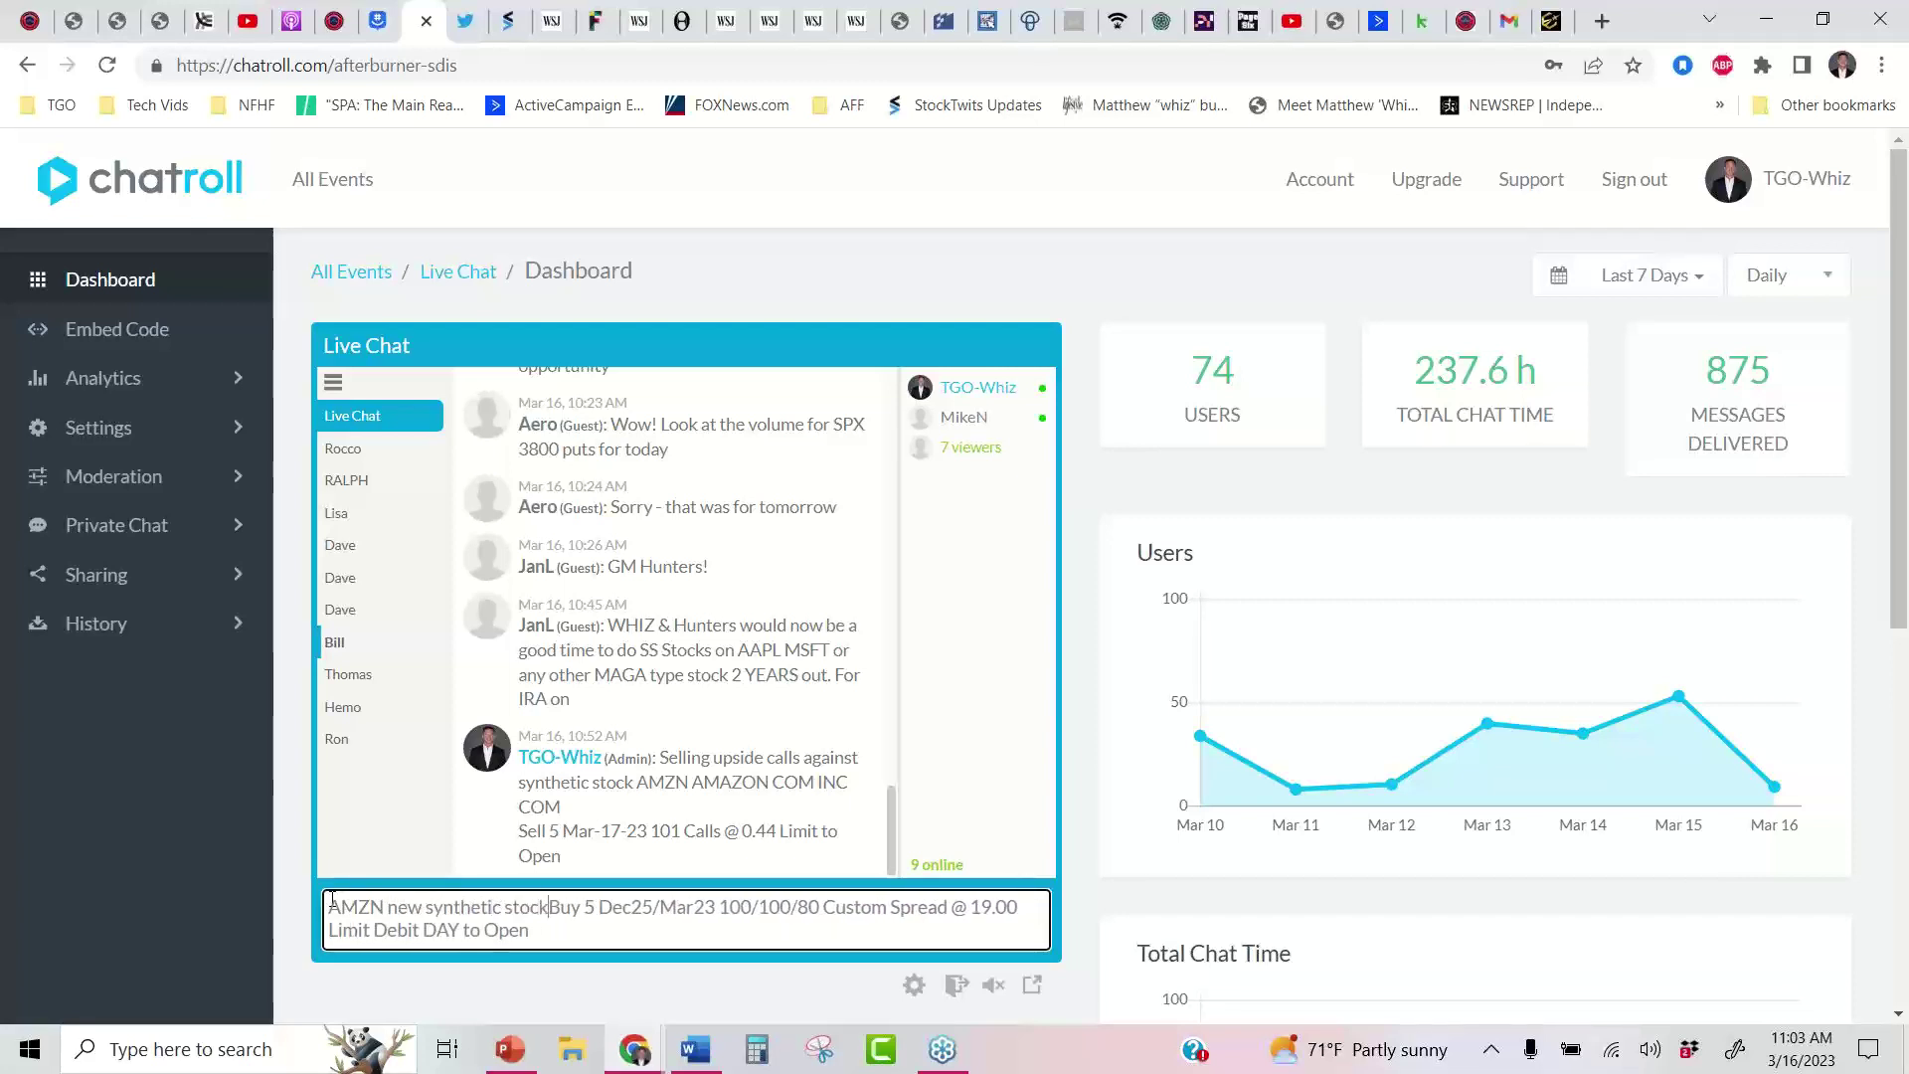
text( positions)
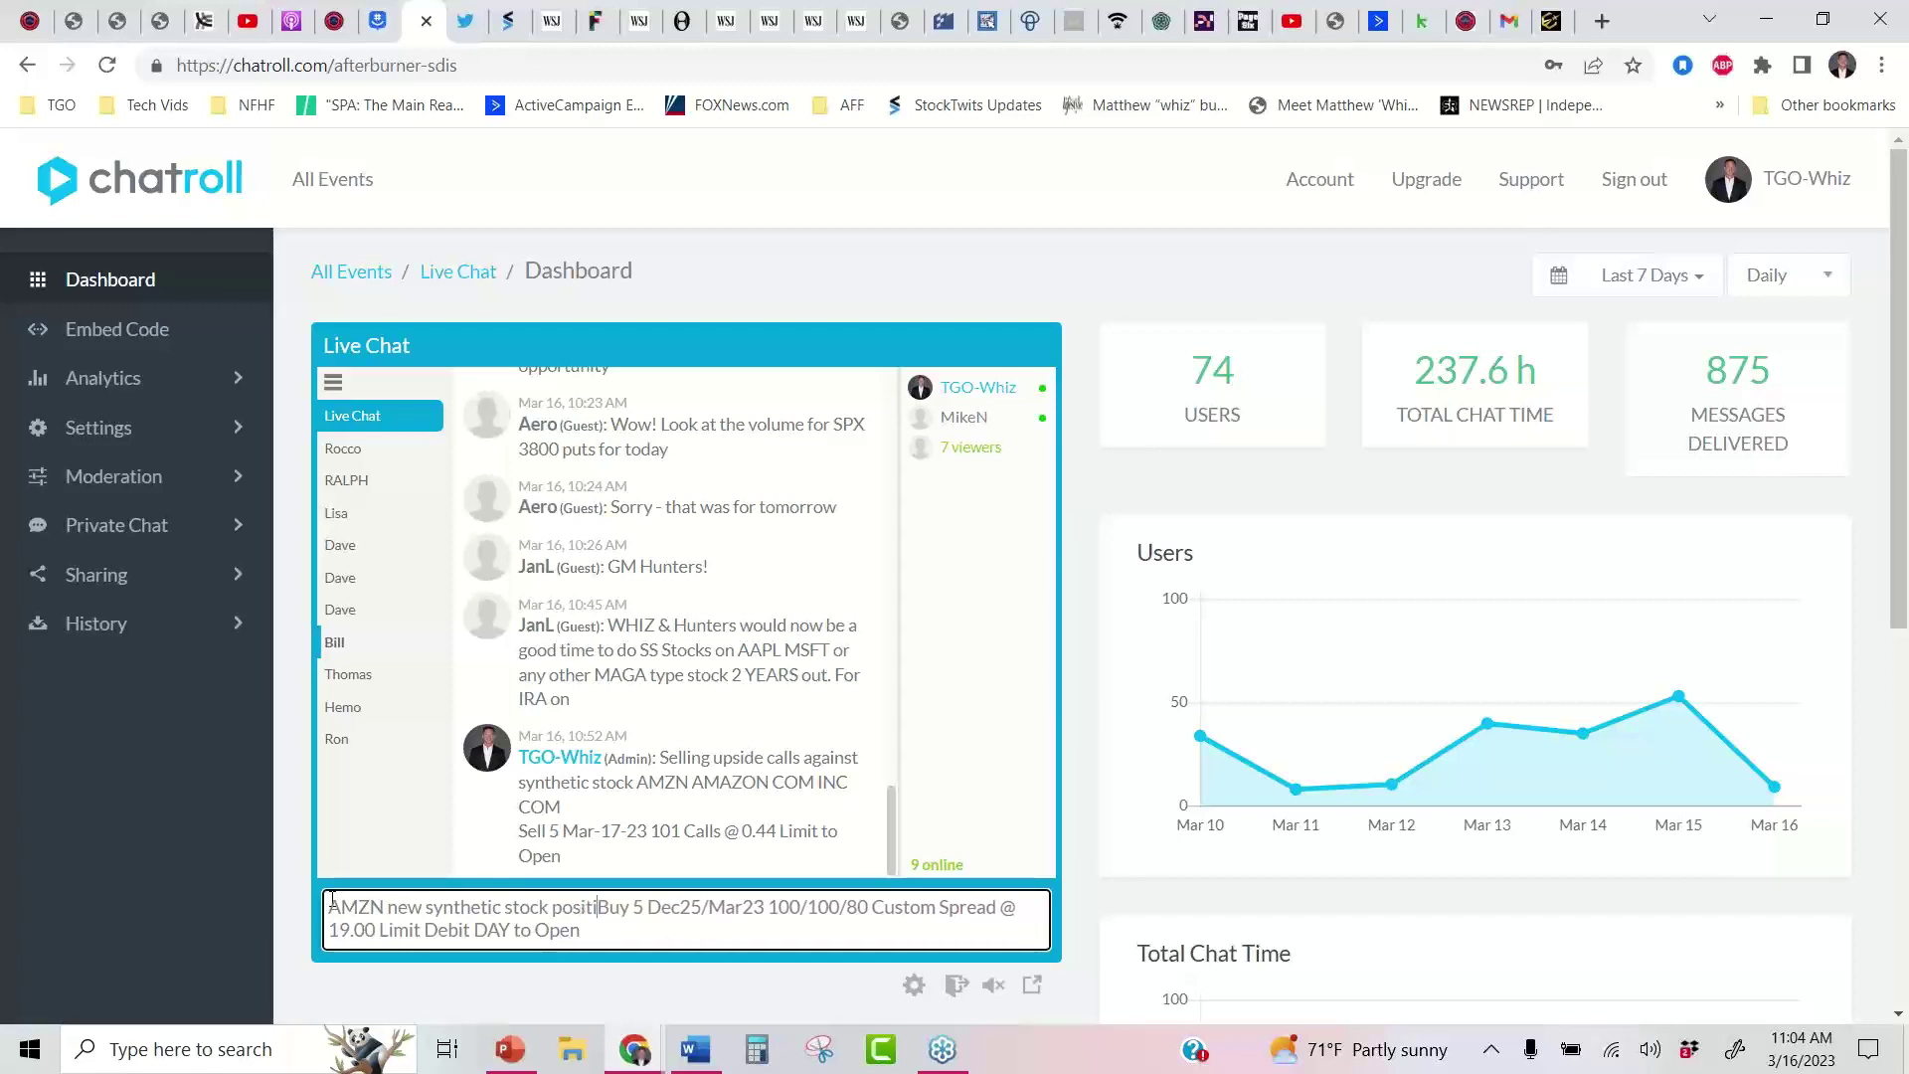
key(BackSpace)
key(BackSpace)
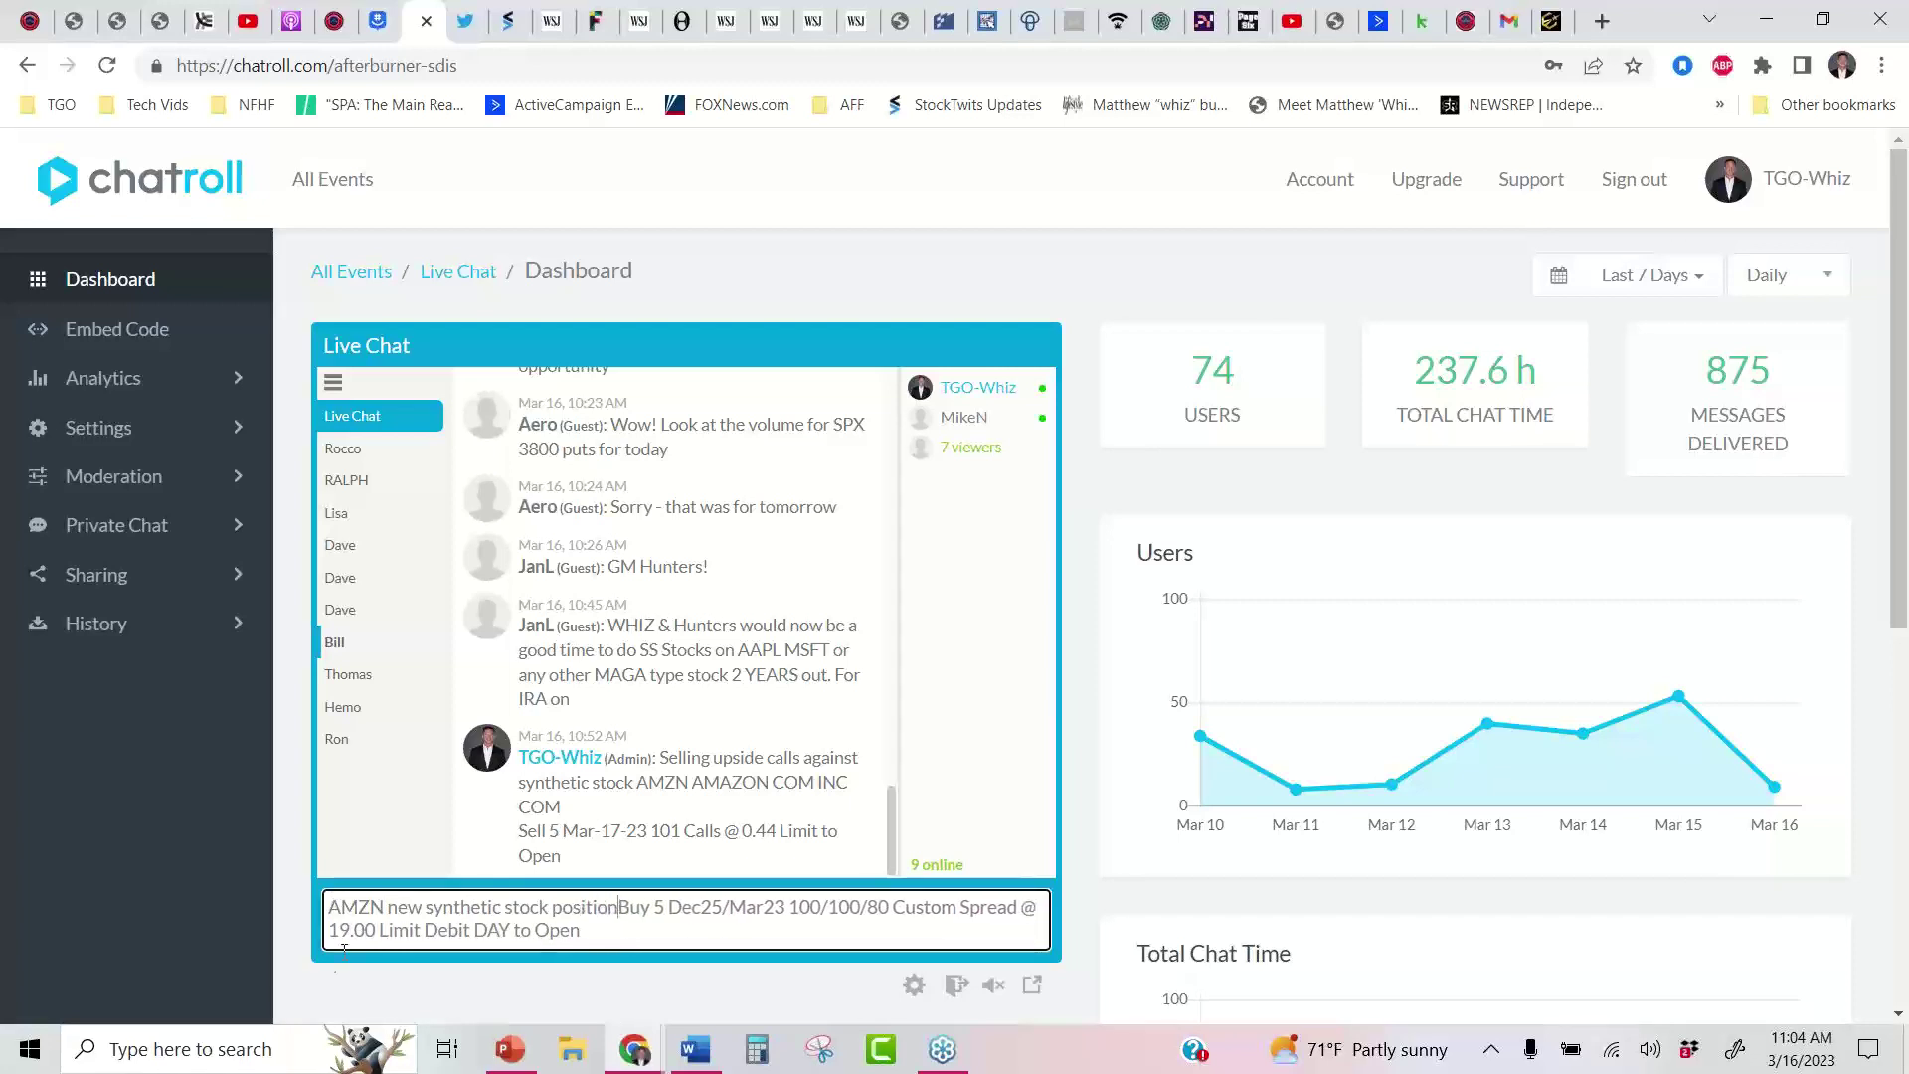
Copy the drafted message's full text and post it in the live chat
drag(582, 932, 306, 892)
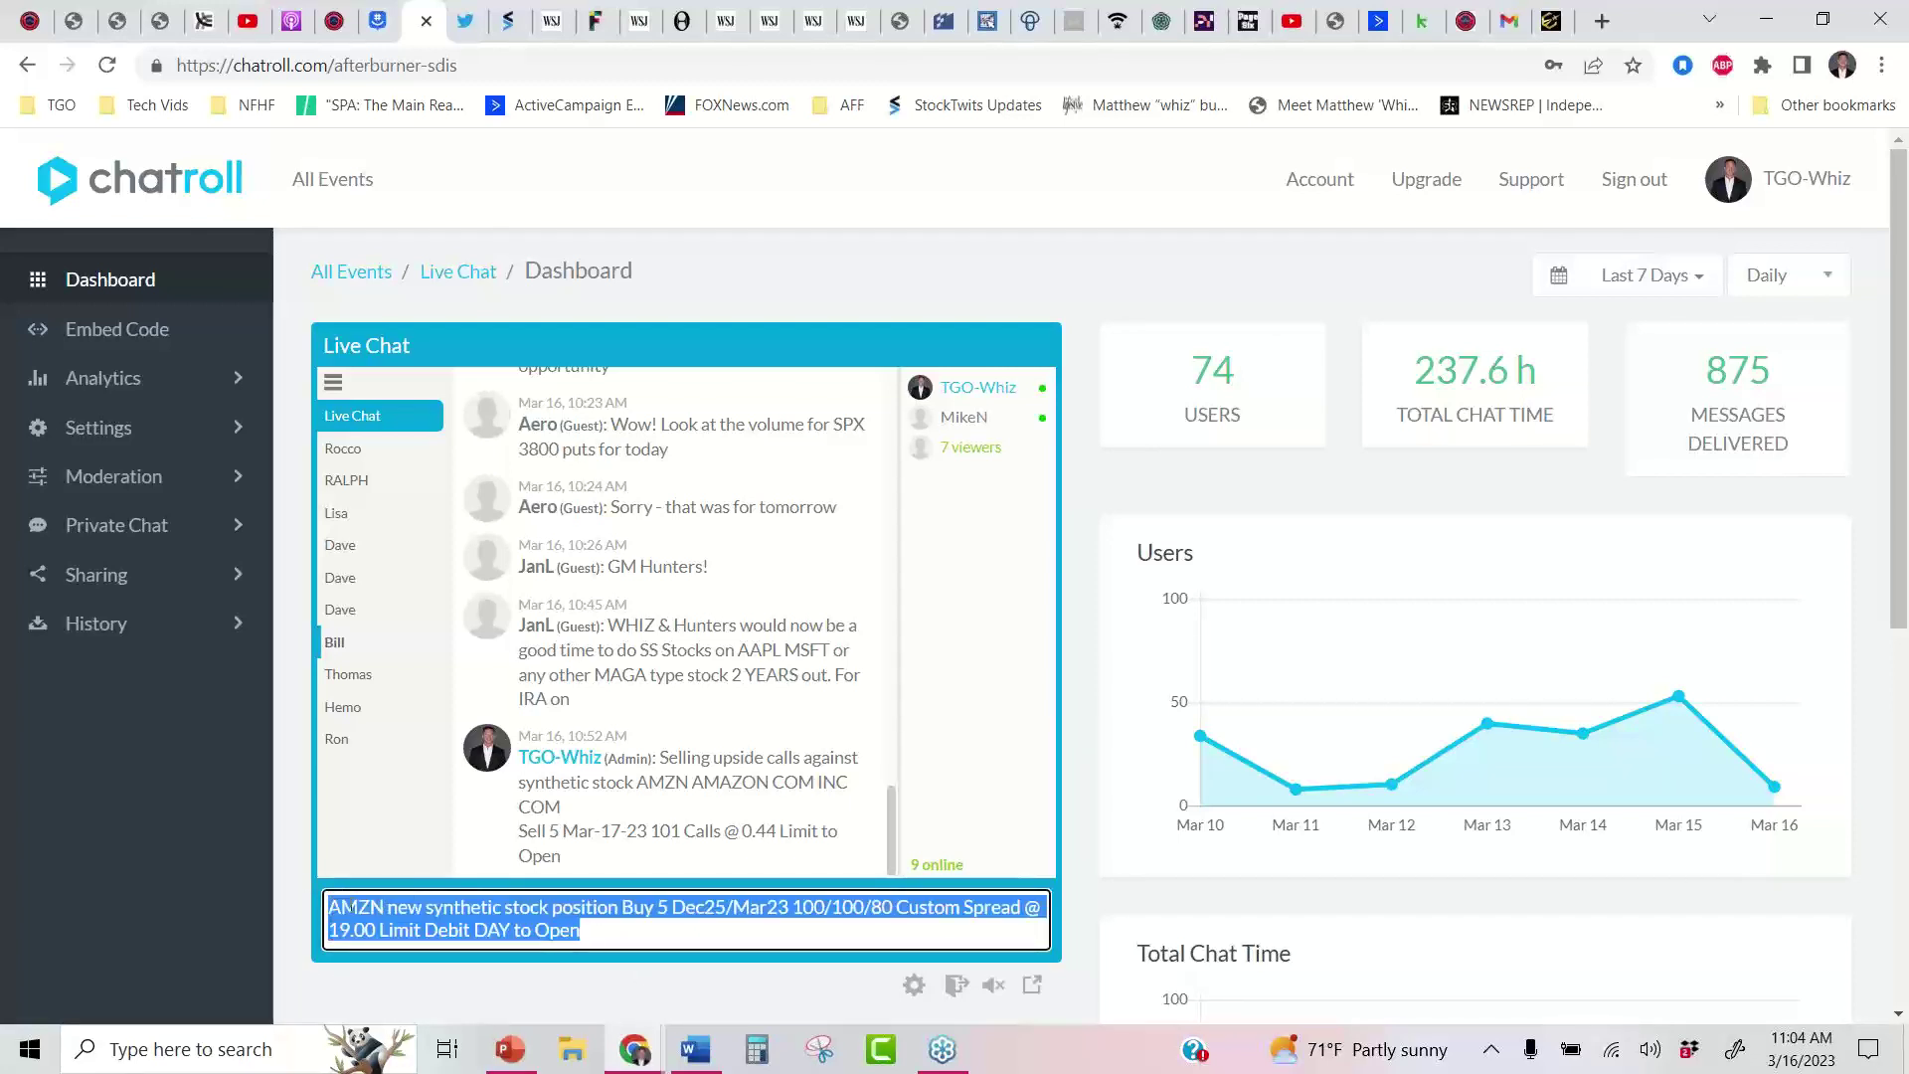
right_click(353, 907)
click(424, 609)
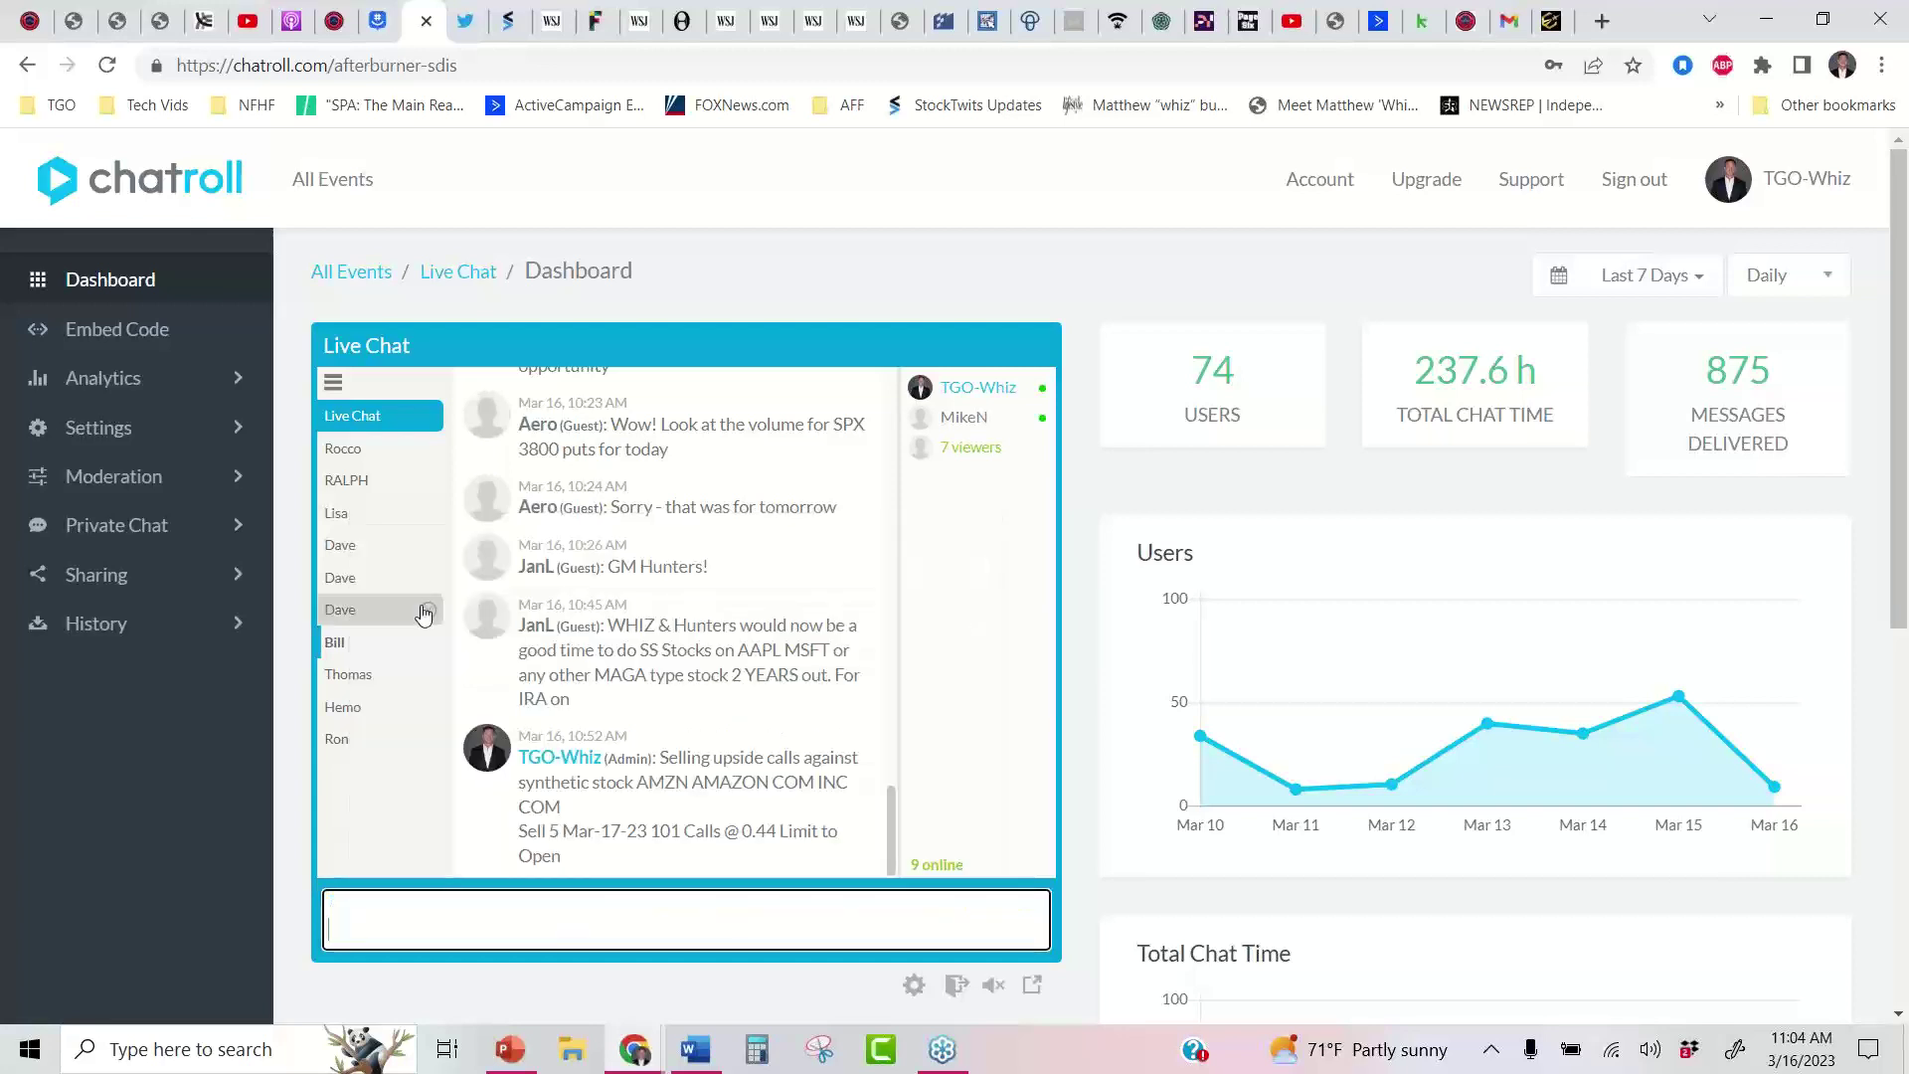
Switch to GroupMe and post the copied AMZN trade message in the MABT Trades ONLY chat
click(378, 21)
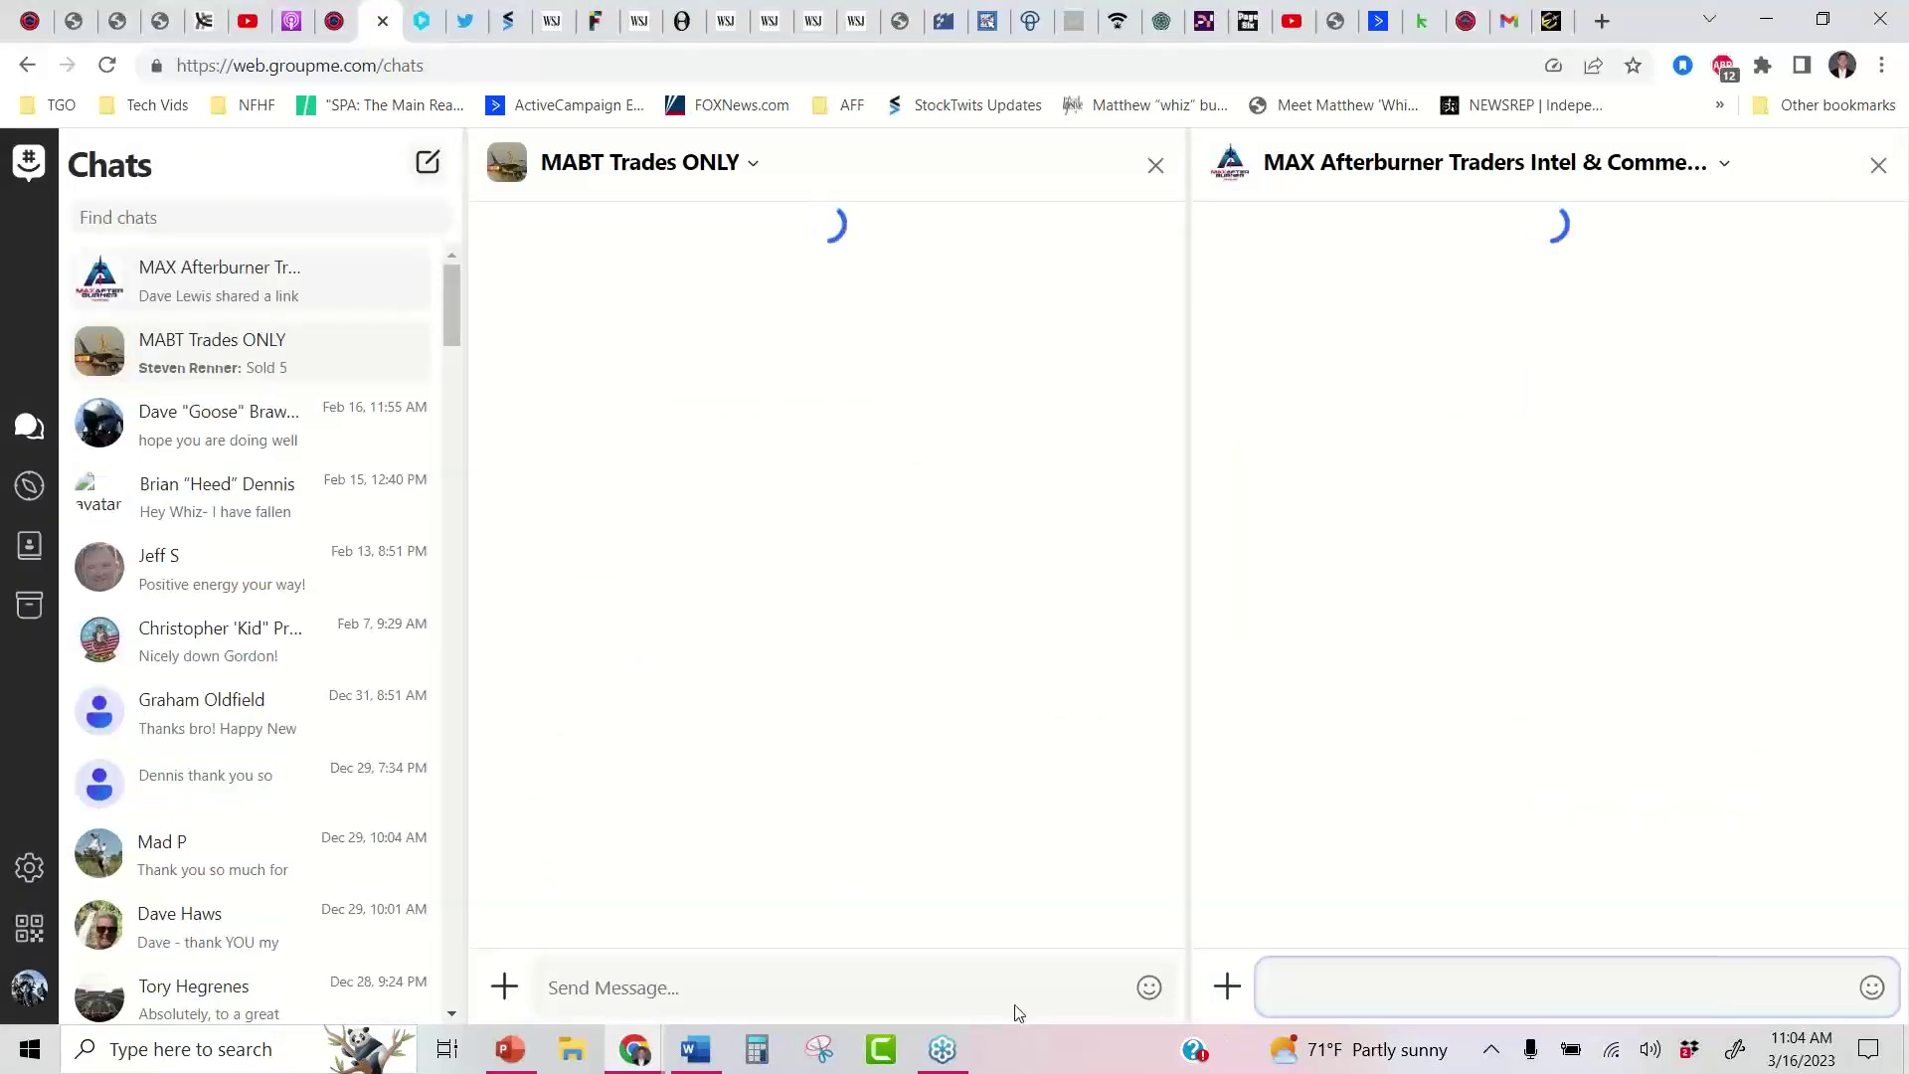
click(884, 982)
right_click(884, 983)
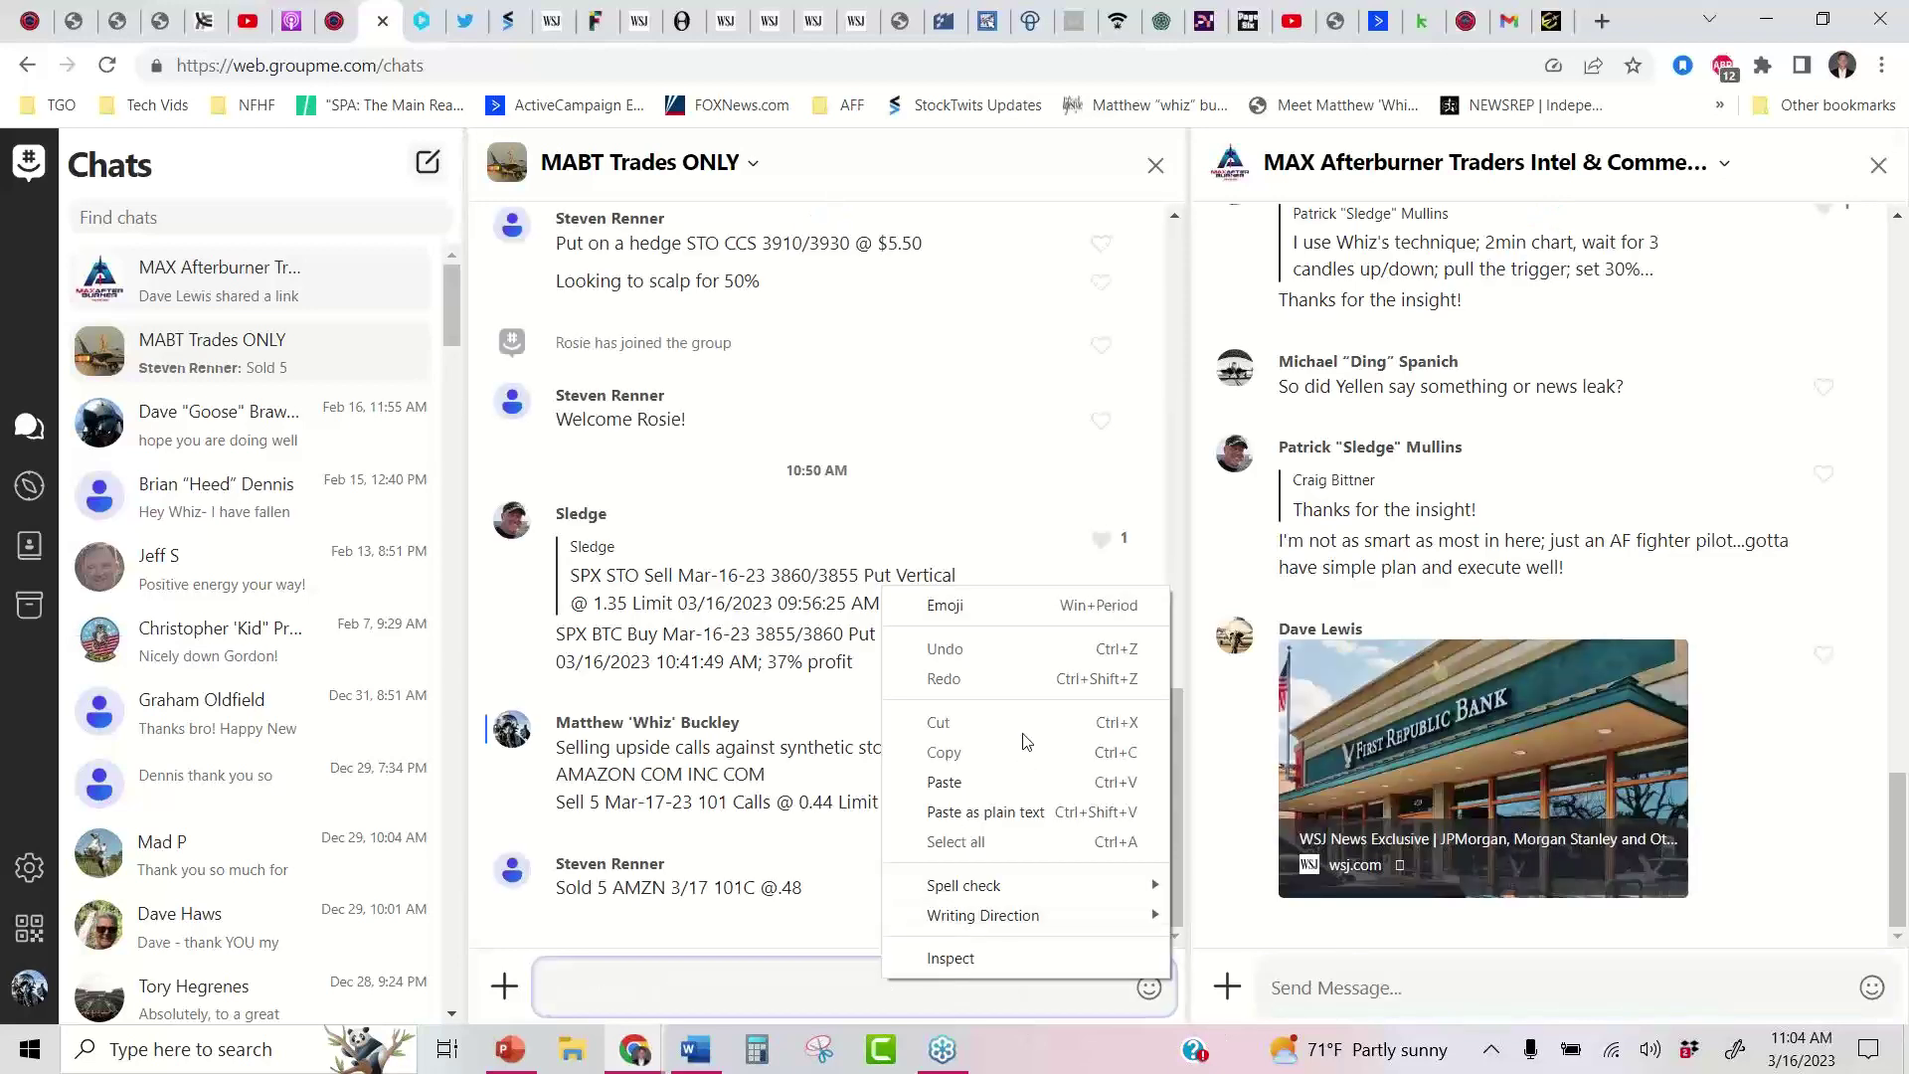
click(1002, 783)
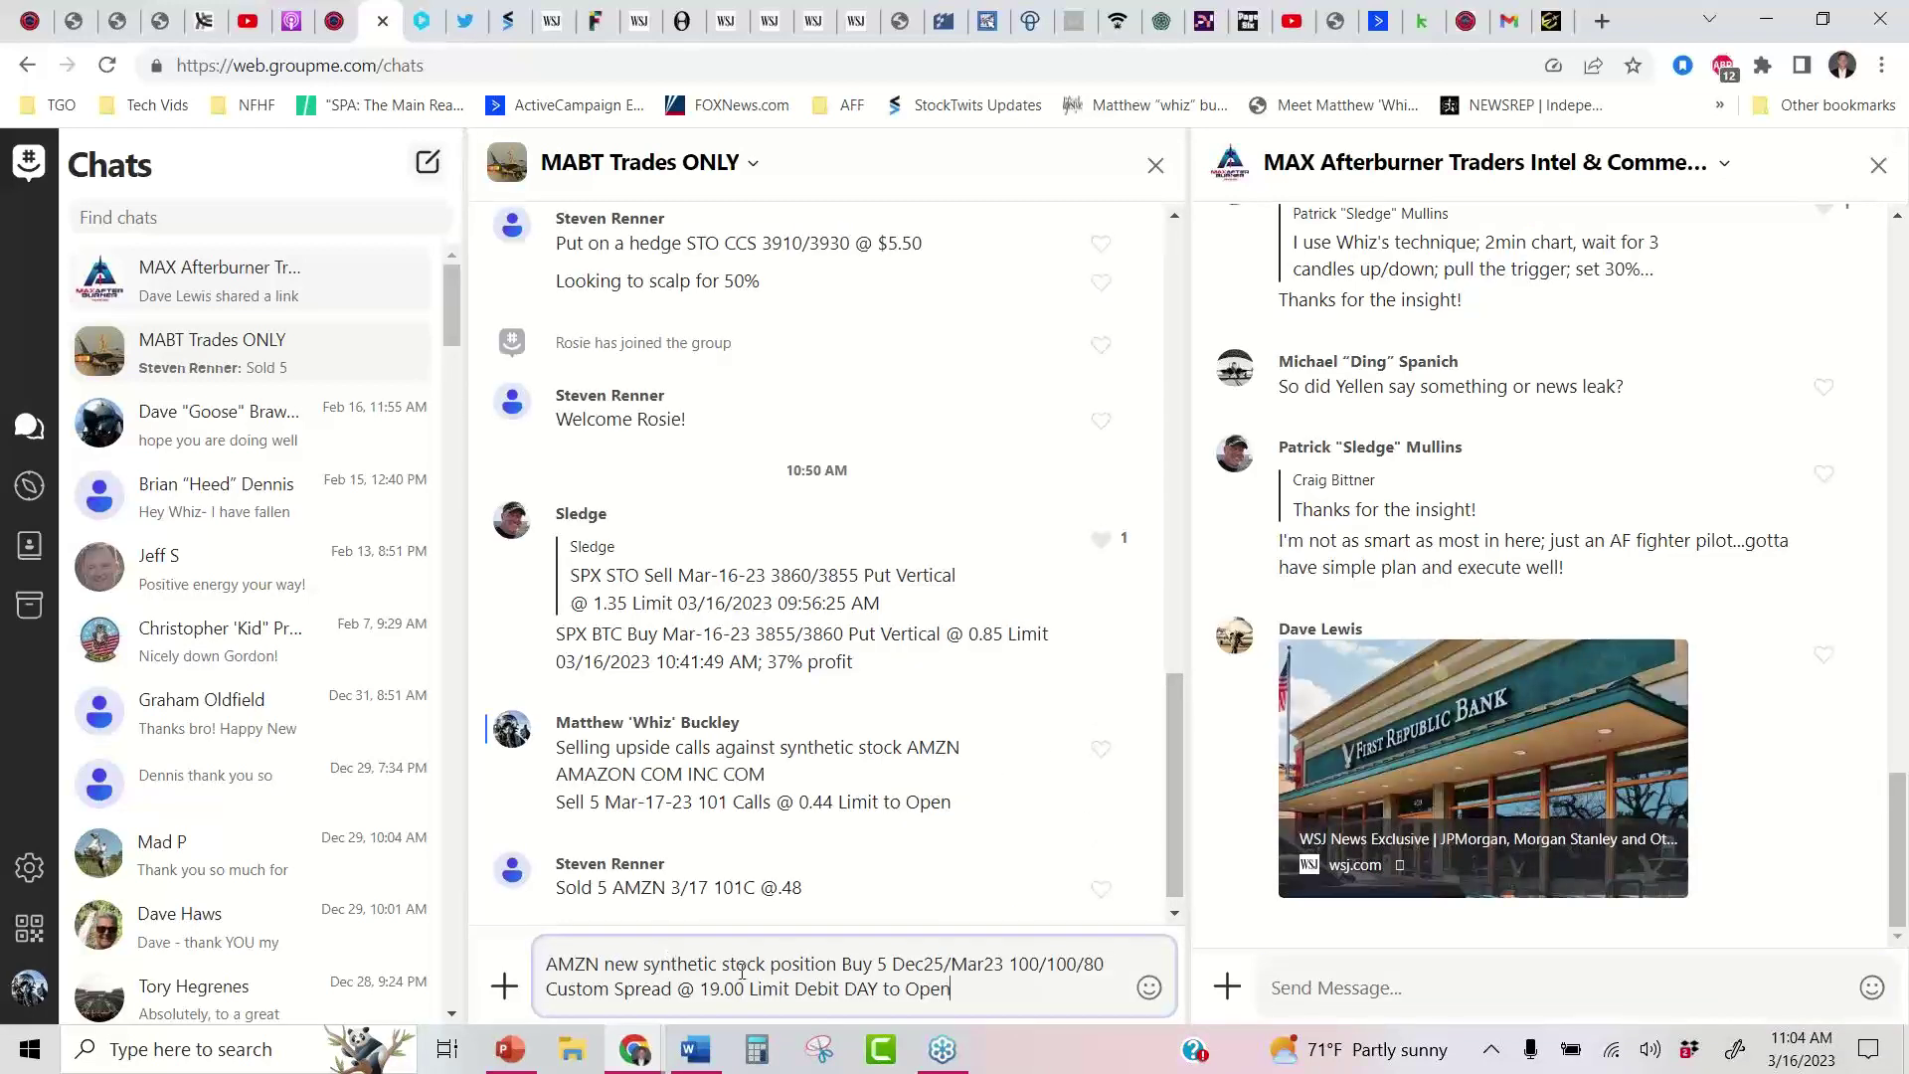
key(Return)
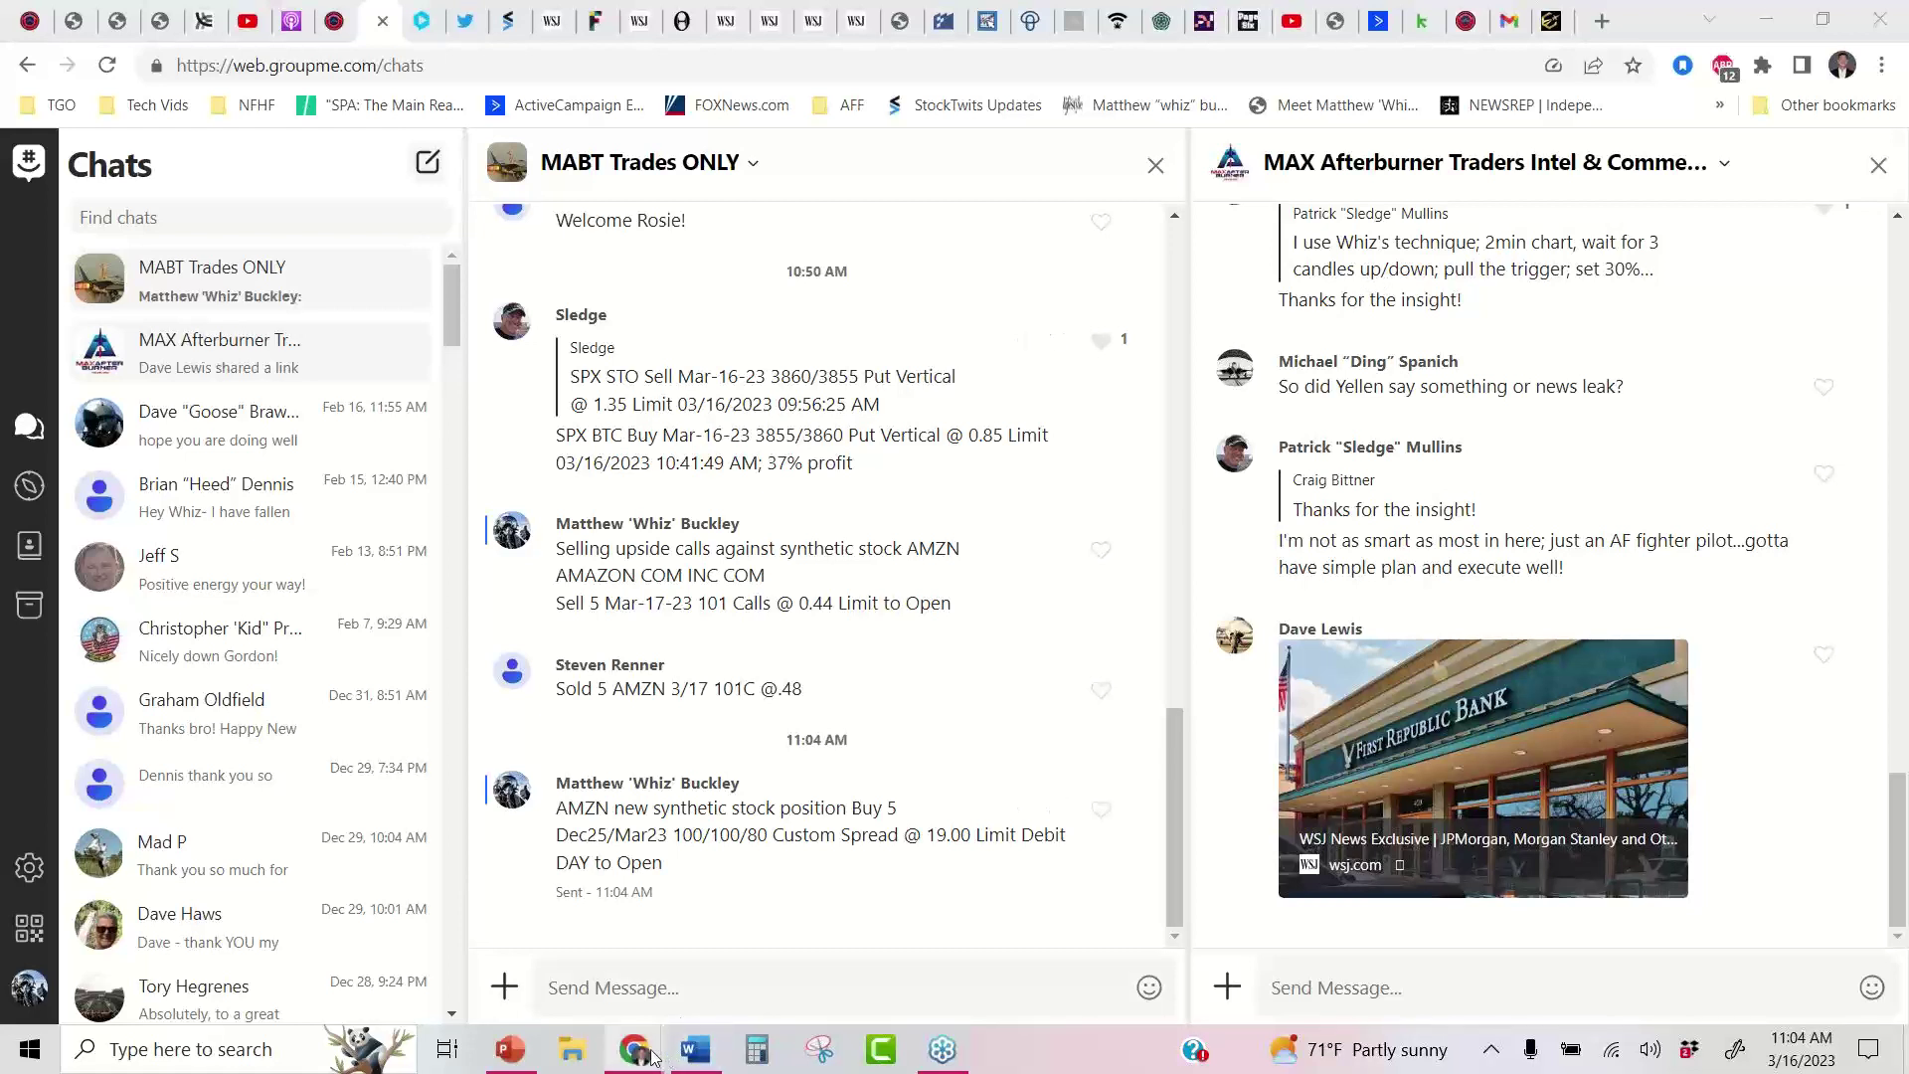
Switch back to Power E*TRADE, minimize the order ticket, and show the AMZN option chain
mouse_move(653, 1047)
click(765, 952)
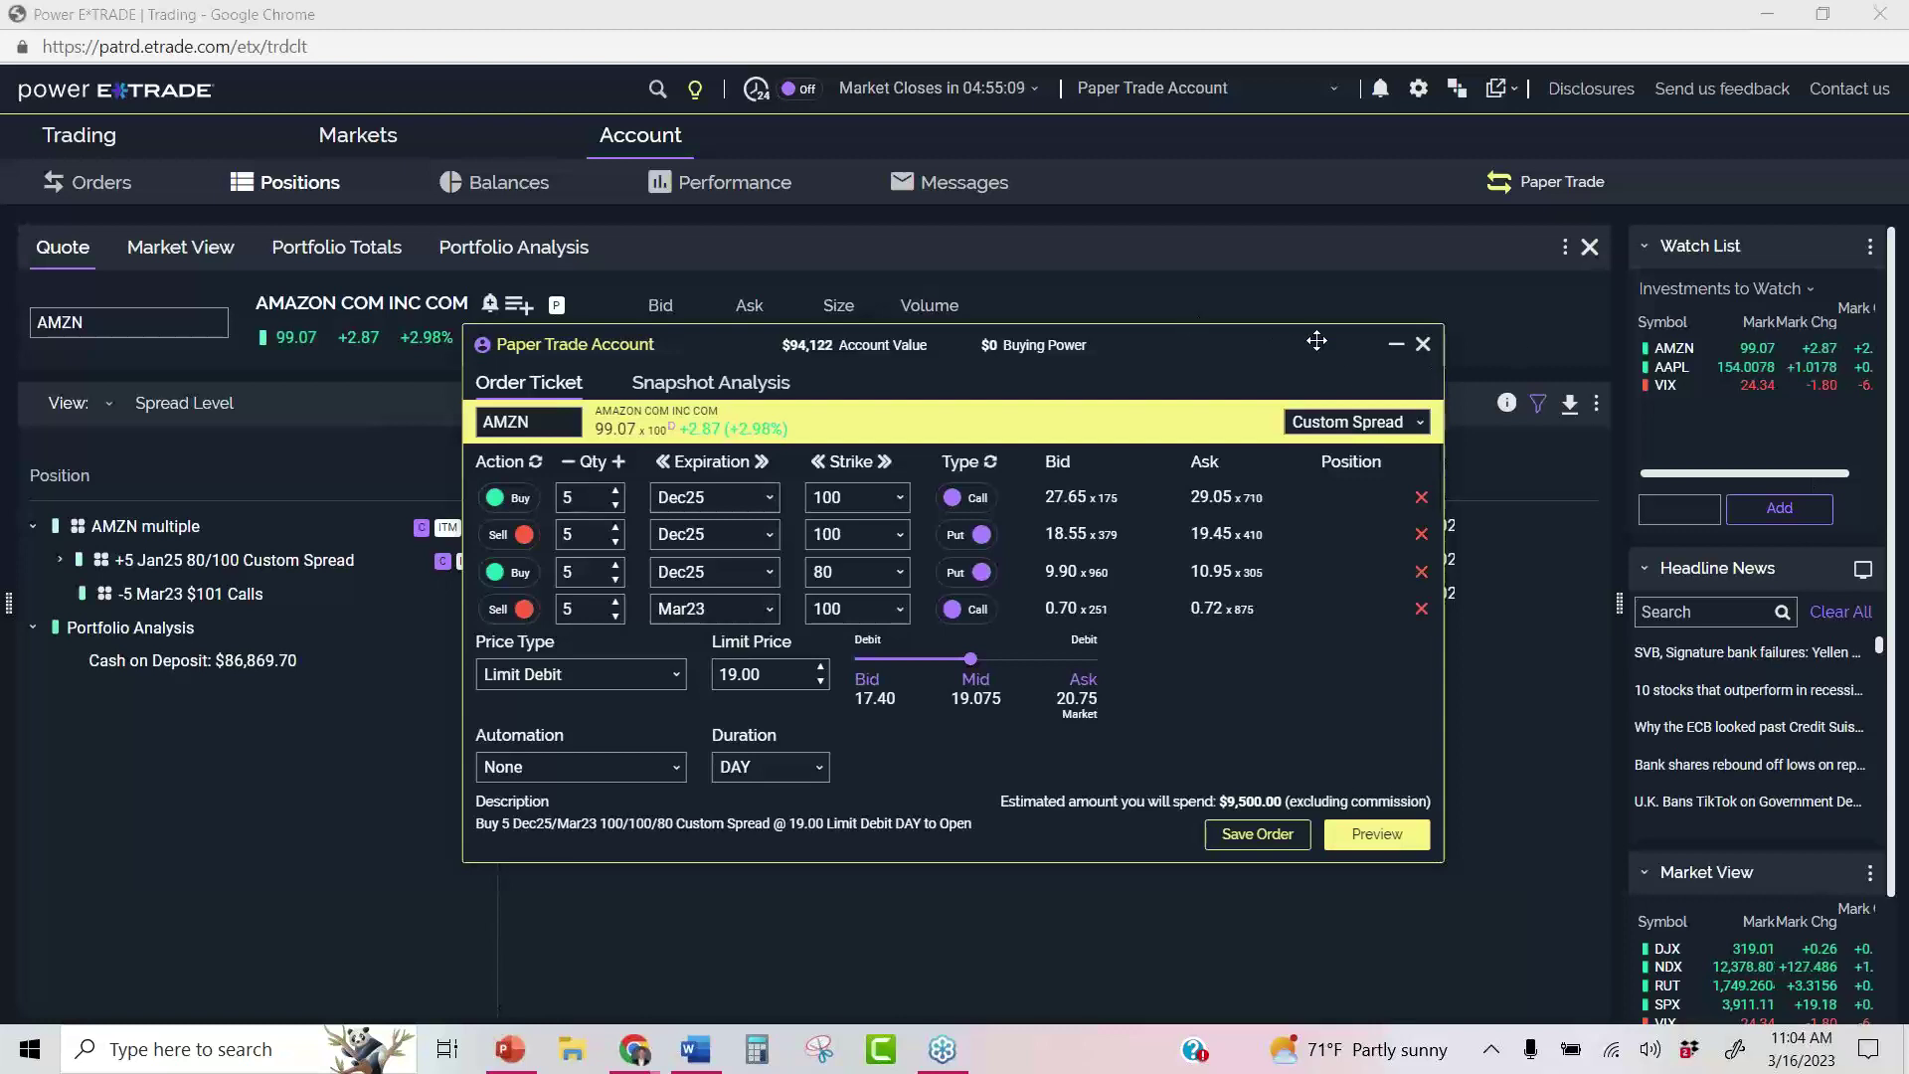
click(1397, 346)
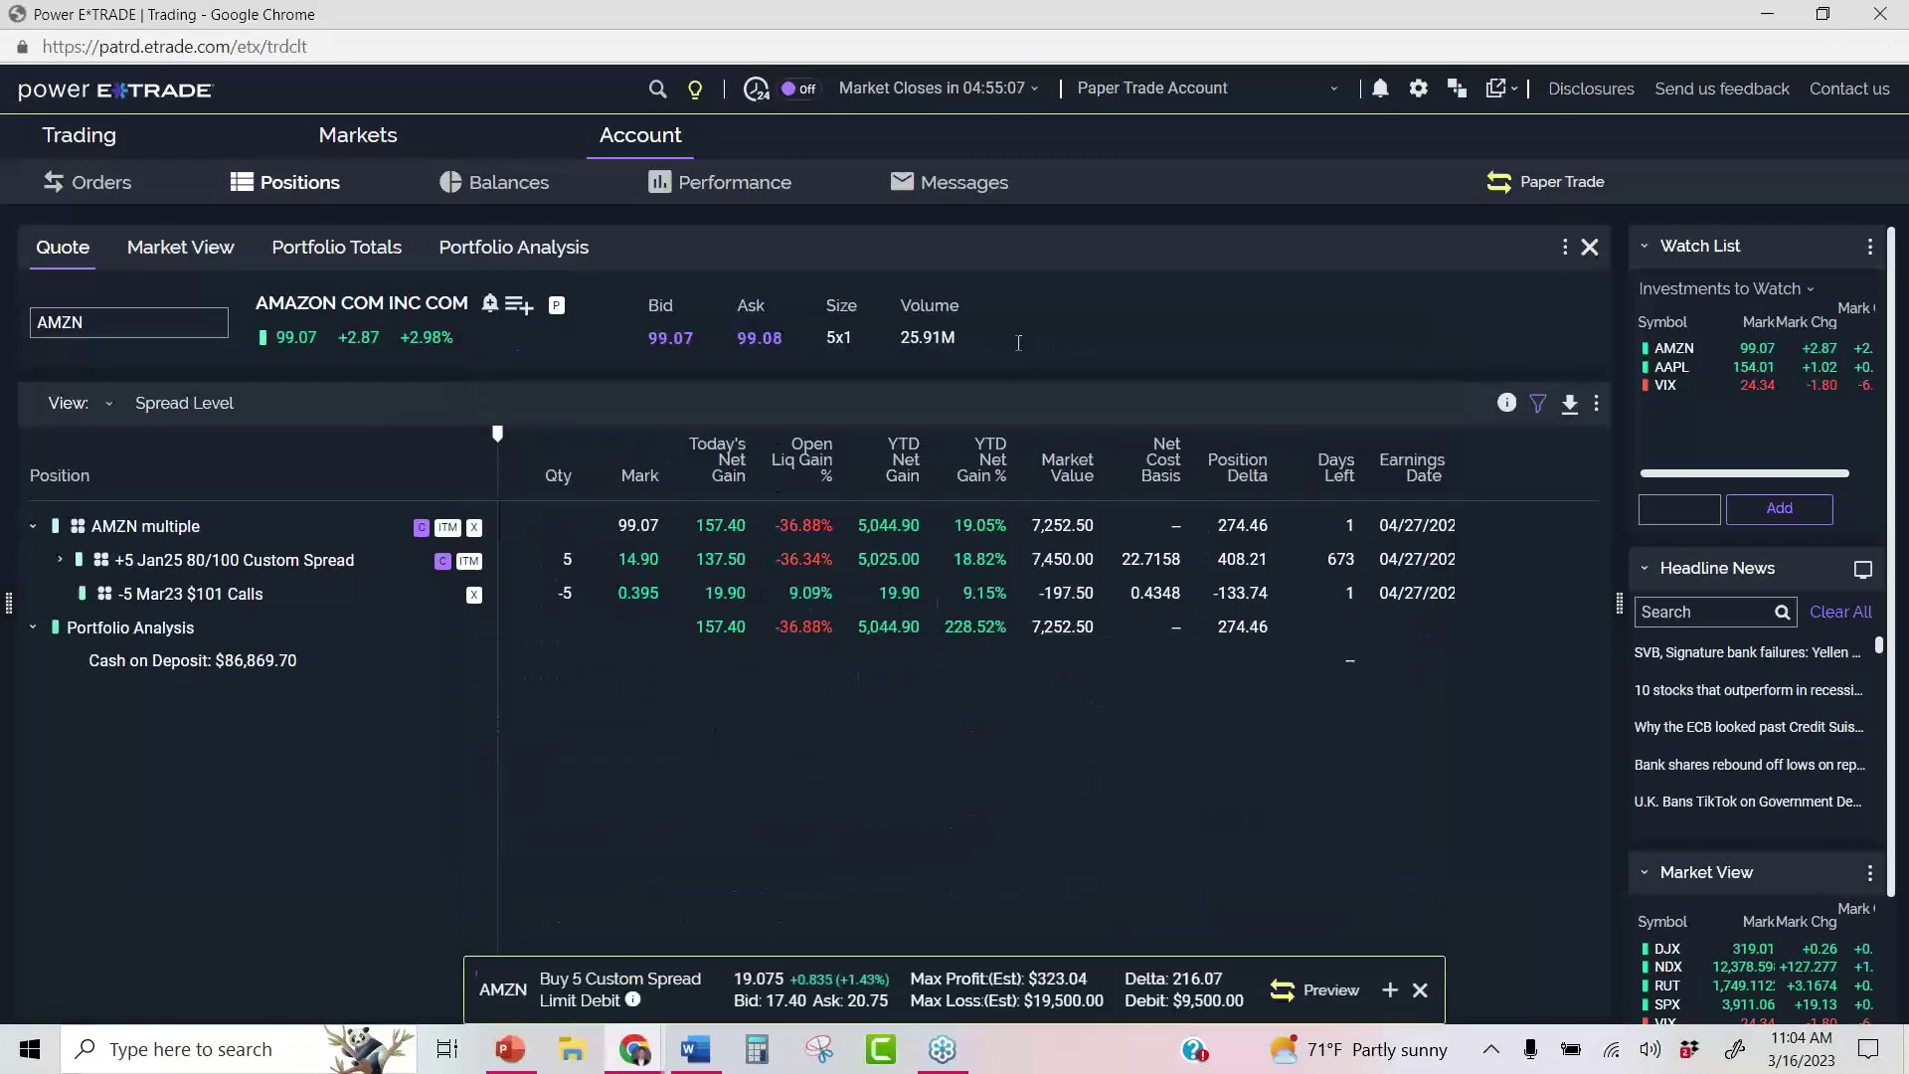
click(98, 144)
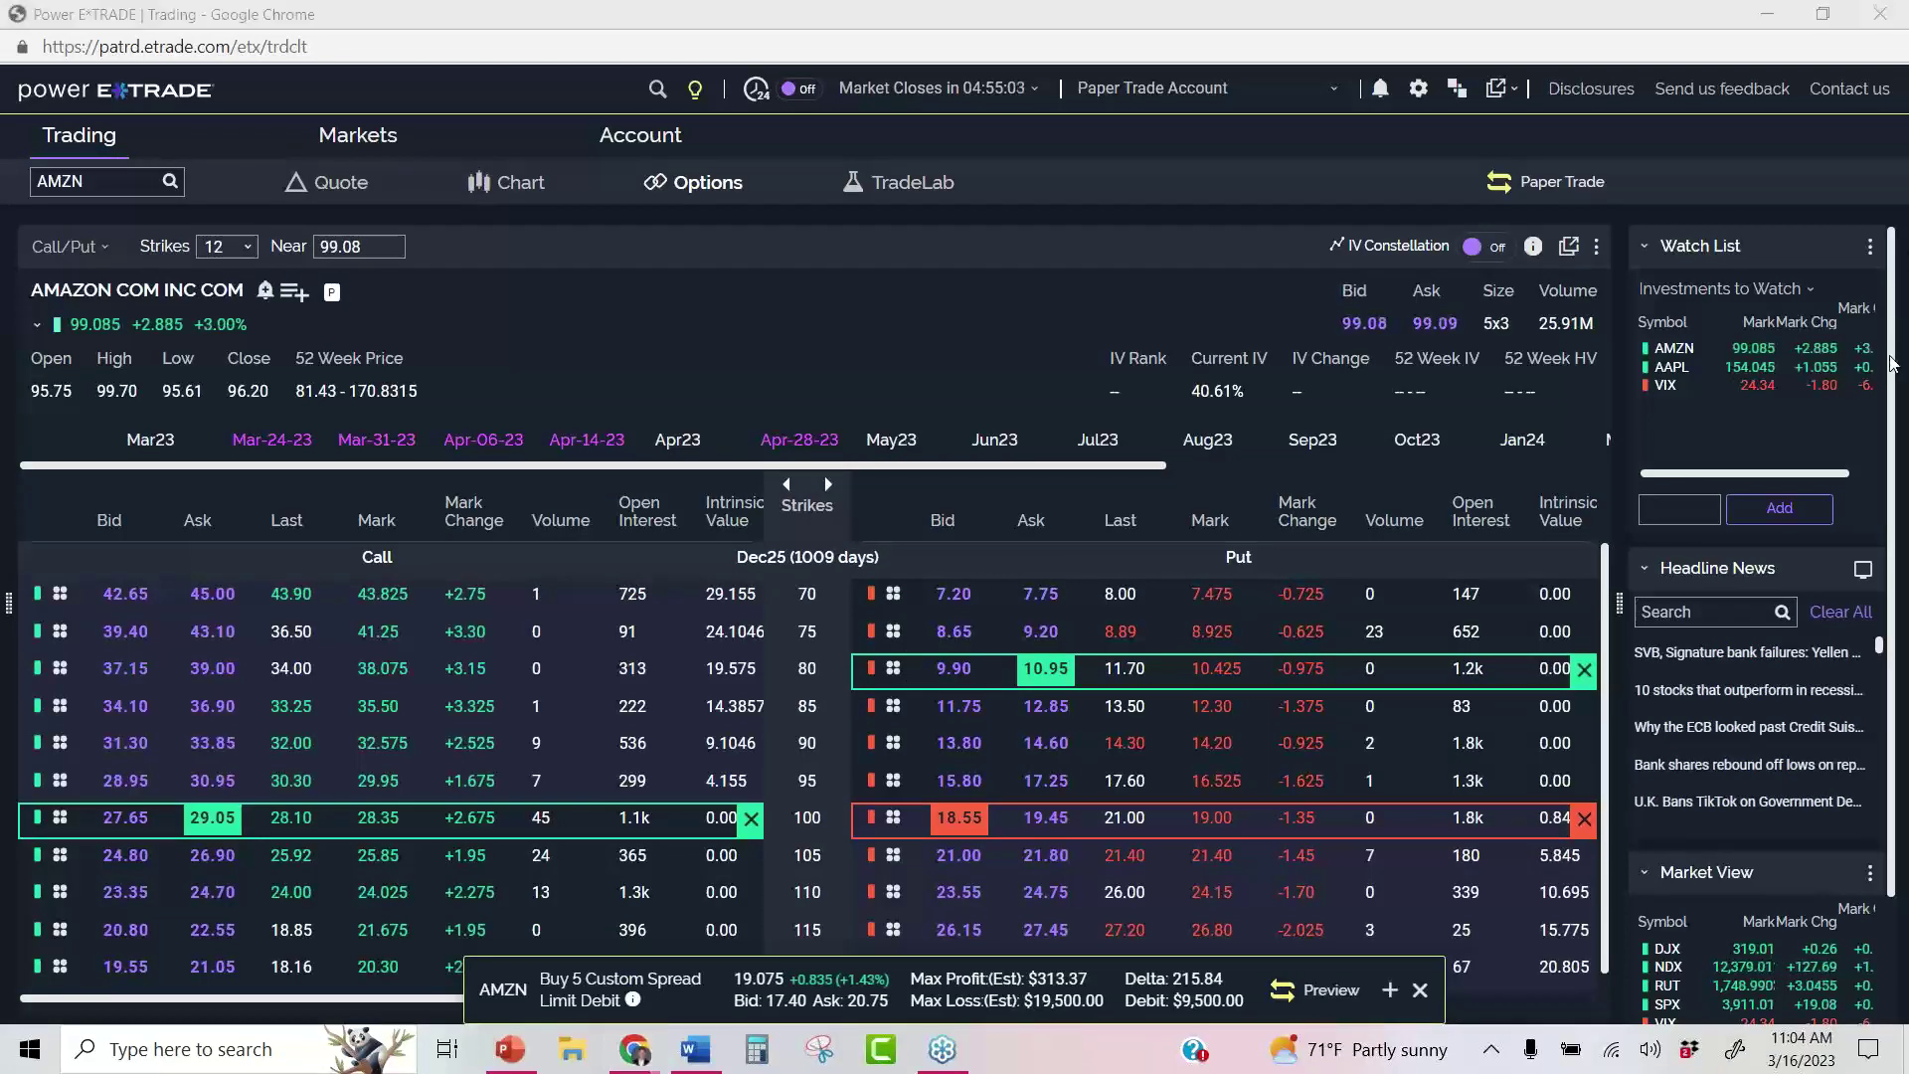
Circle the Mar23, Apr23 and May23 expirations, mark the Mar-24-23 and Mar-31-23 weeklies, and clear the annotations
mouse_move(119, 393)
mouse_down()
mouse_move(198, 463)
mouse_move(59, 437)
mouse_up()
mouse_move(712, 387)
mouse_down()
mouse_move(628, 457)
mouse_move(721, 437)
mouse_move(656, 383)
mouse_up()
mouse_move(915, 419)
mouse_down()
mouse_move(843, 443)
mouse_move(969, 458)
mouse_move(904, 400)
mouse_up()
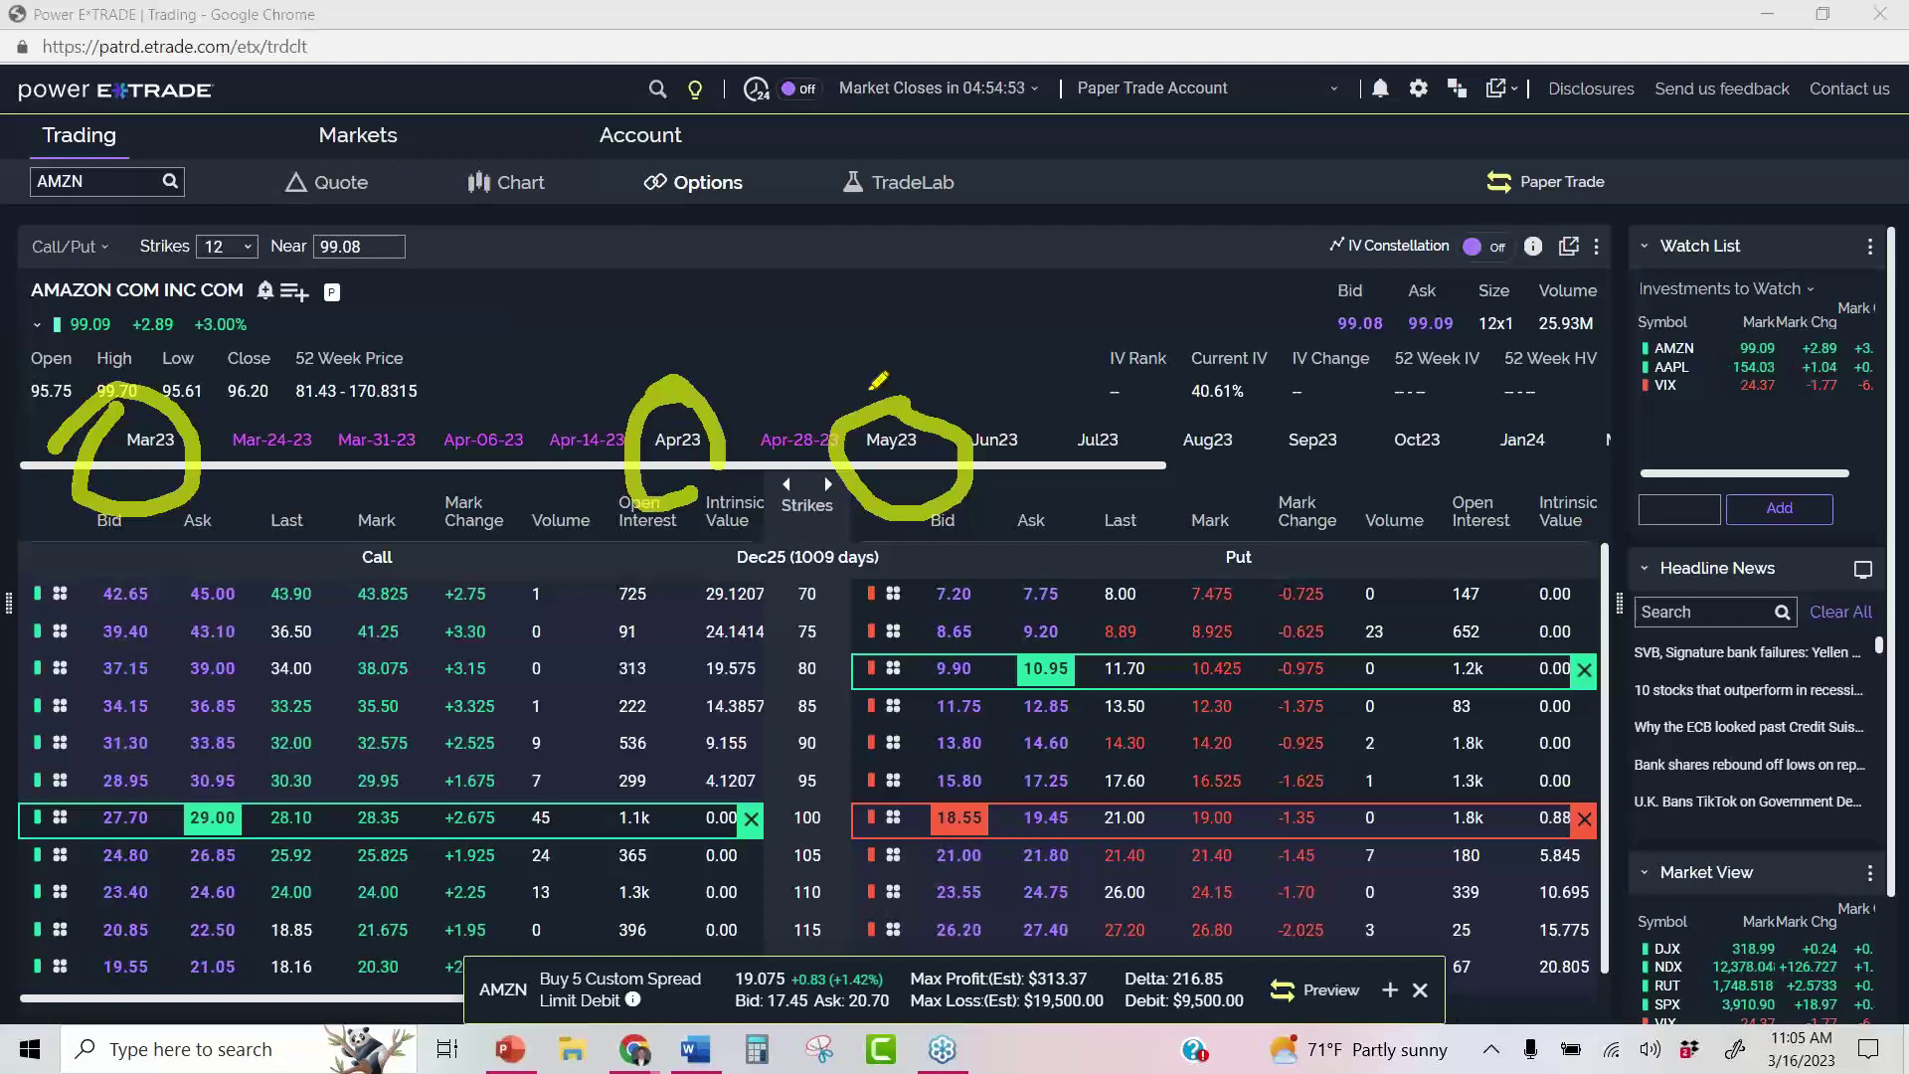
drag(179, 211, 265, 422)
drag(305, 227, 386, 438)
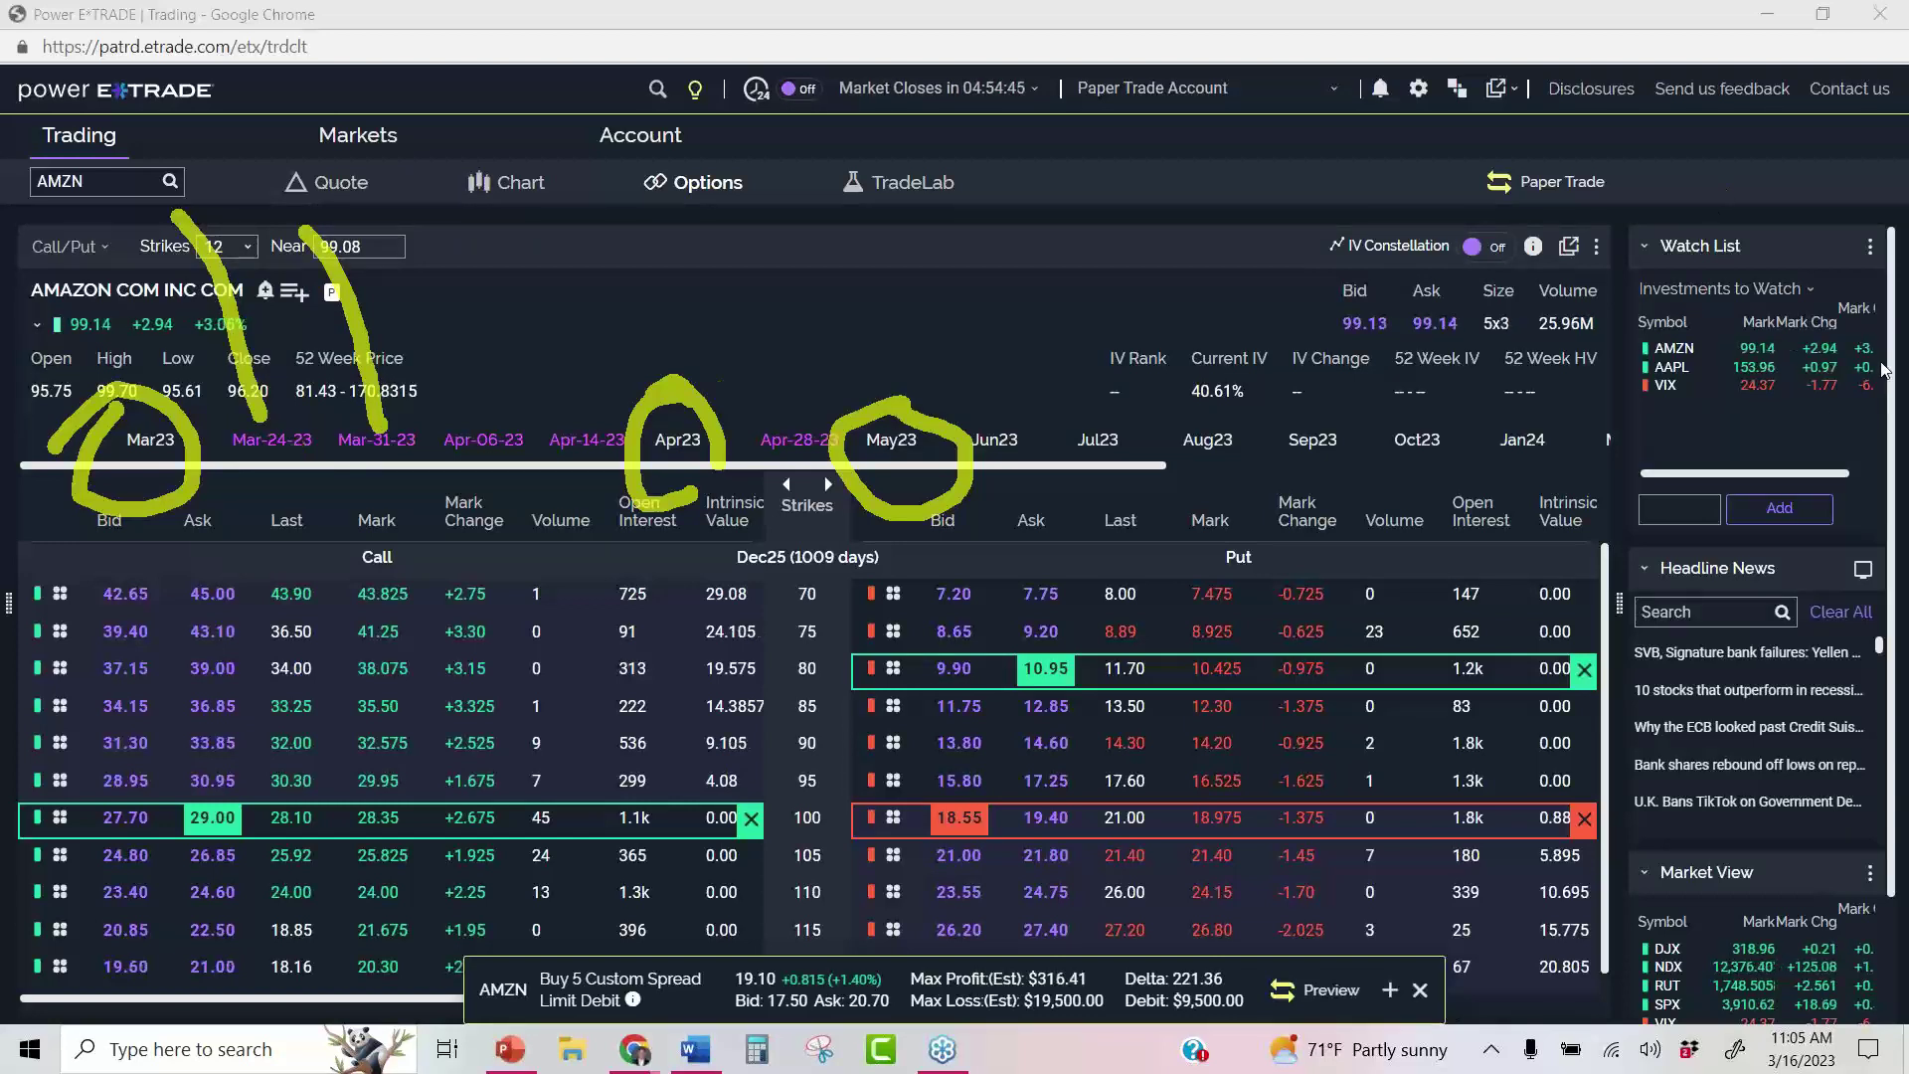
key(ctrl+shift+c)
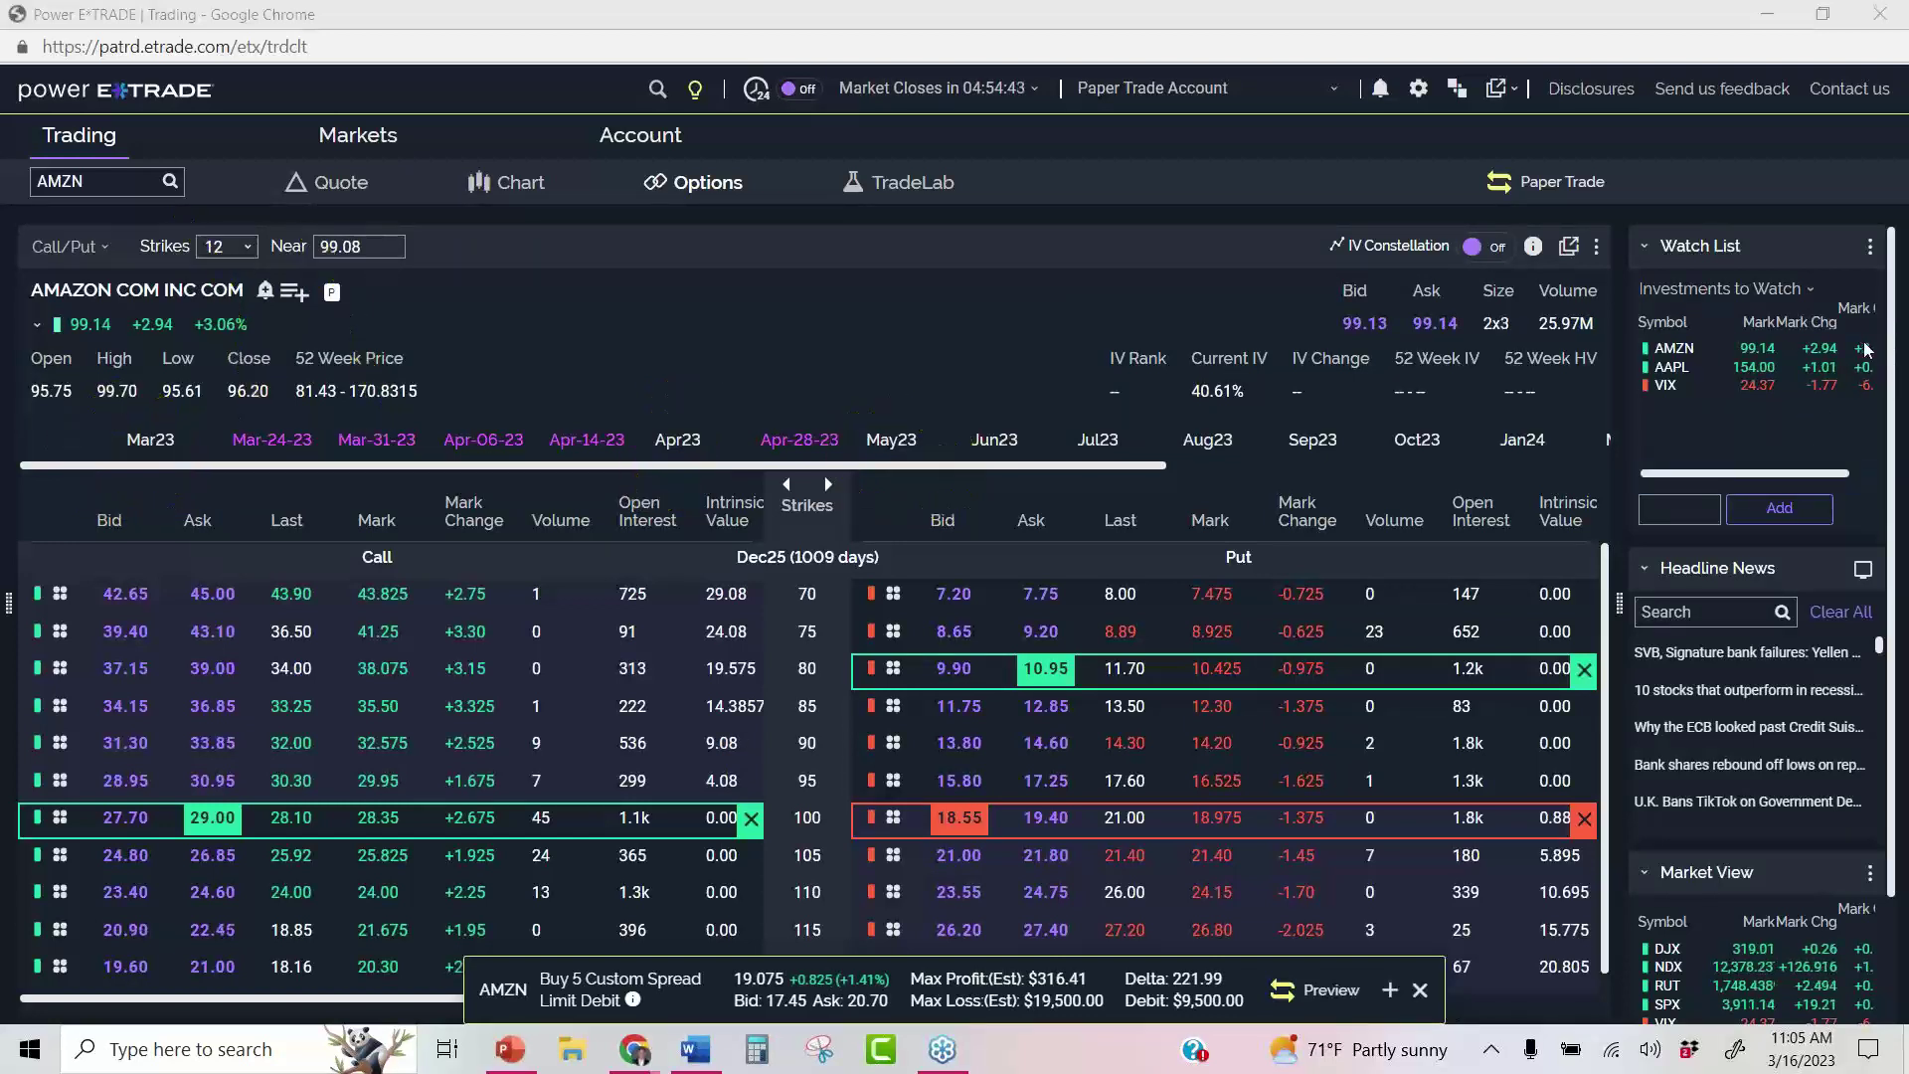
Switch to the web browser and show the chat on the Top Gun Options Hunters SDIS page
mouse_move(628, 1046)
click(598, 1018)
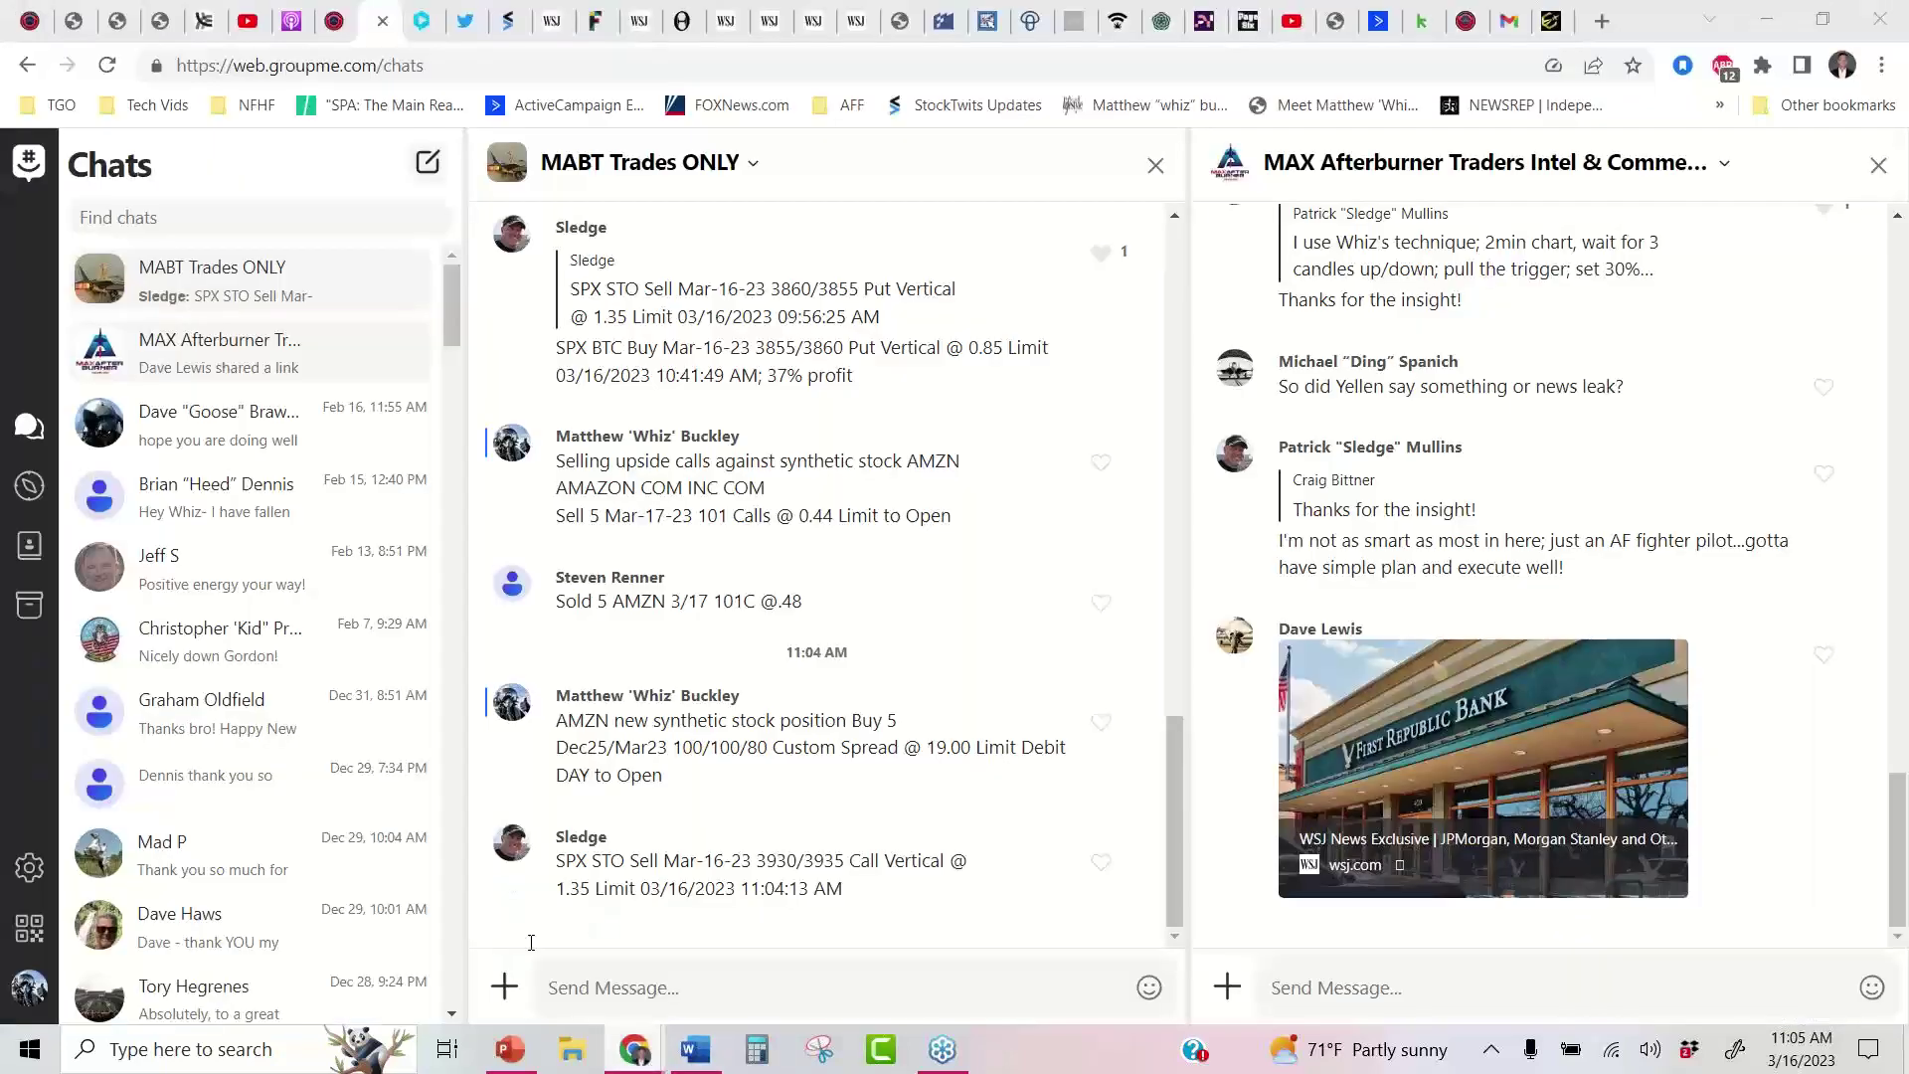
click(1463, 20)
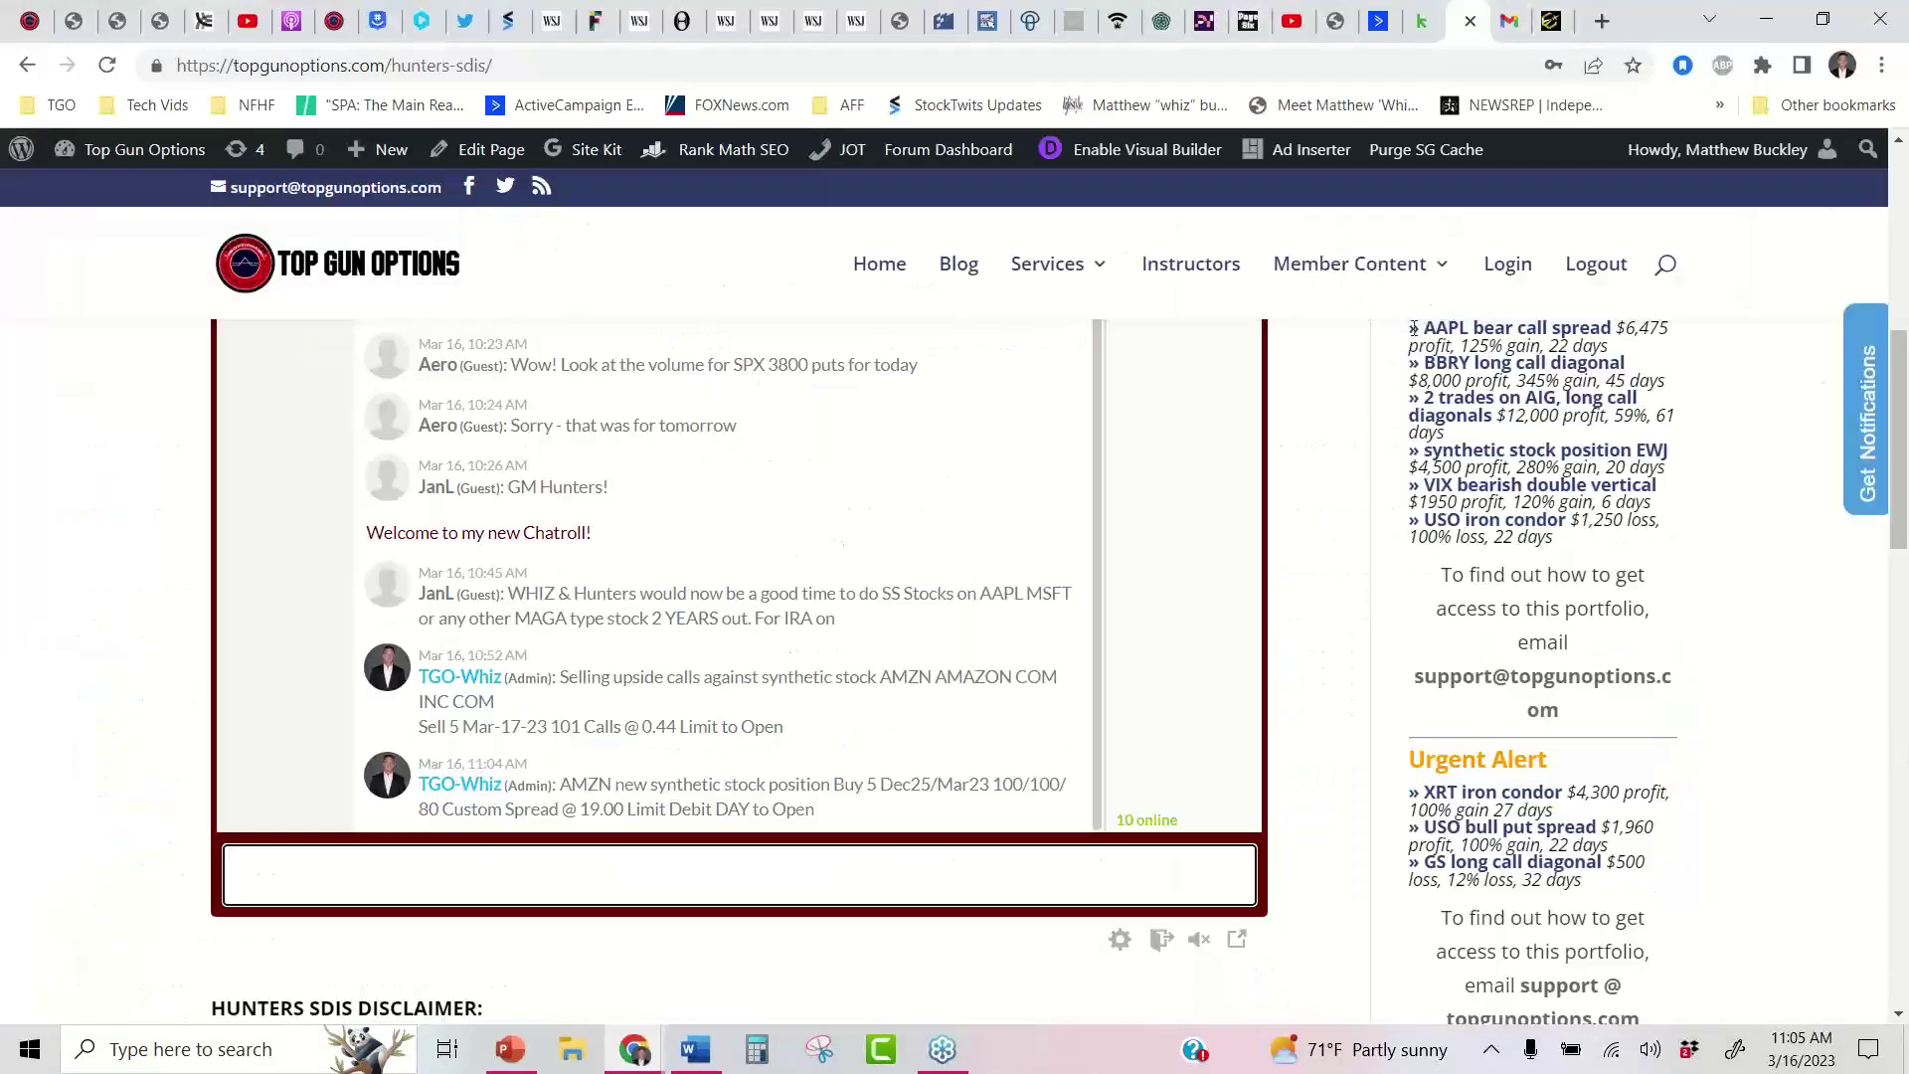
Open the Full Throttle member page and look through its session recordings and the list of member content
mouse_move(1345, 263)
click(1379, 379)
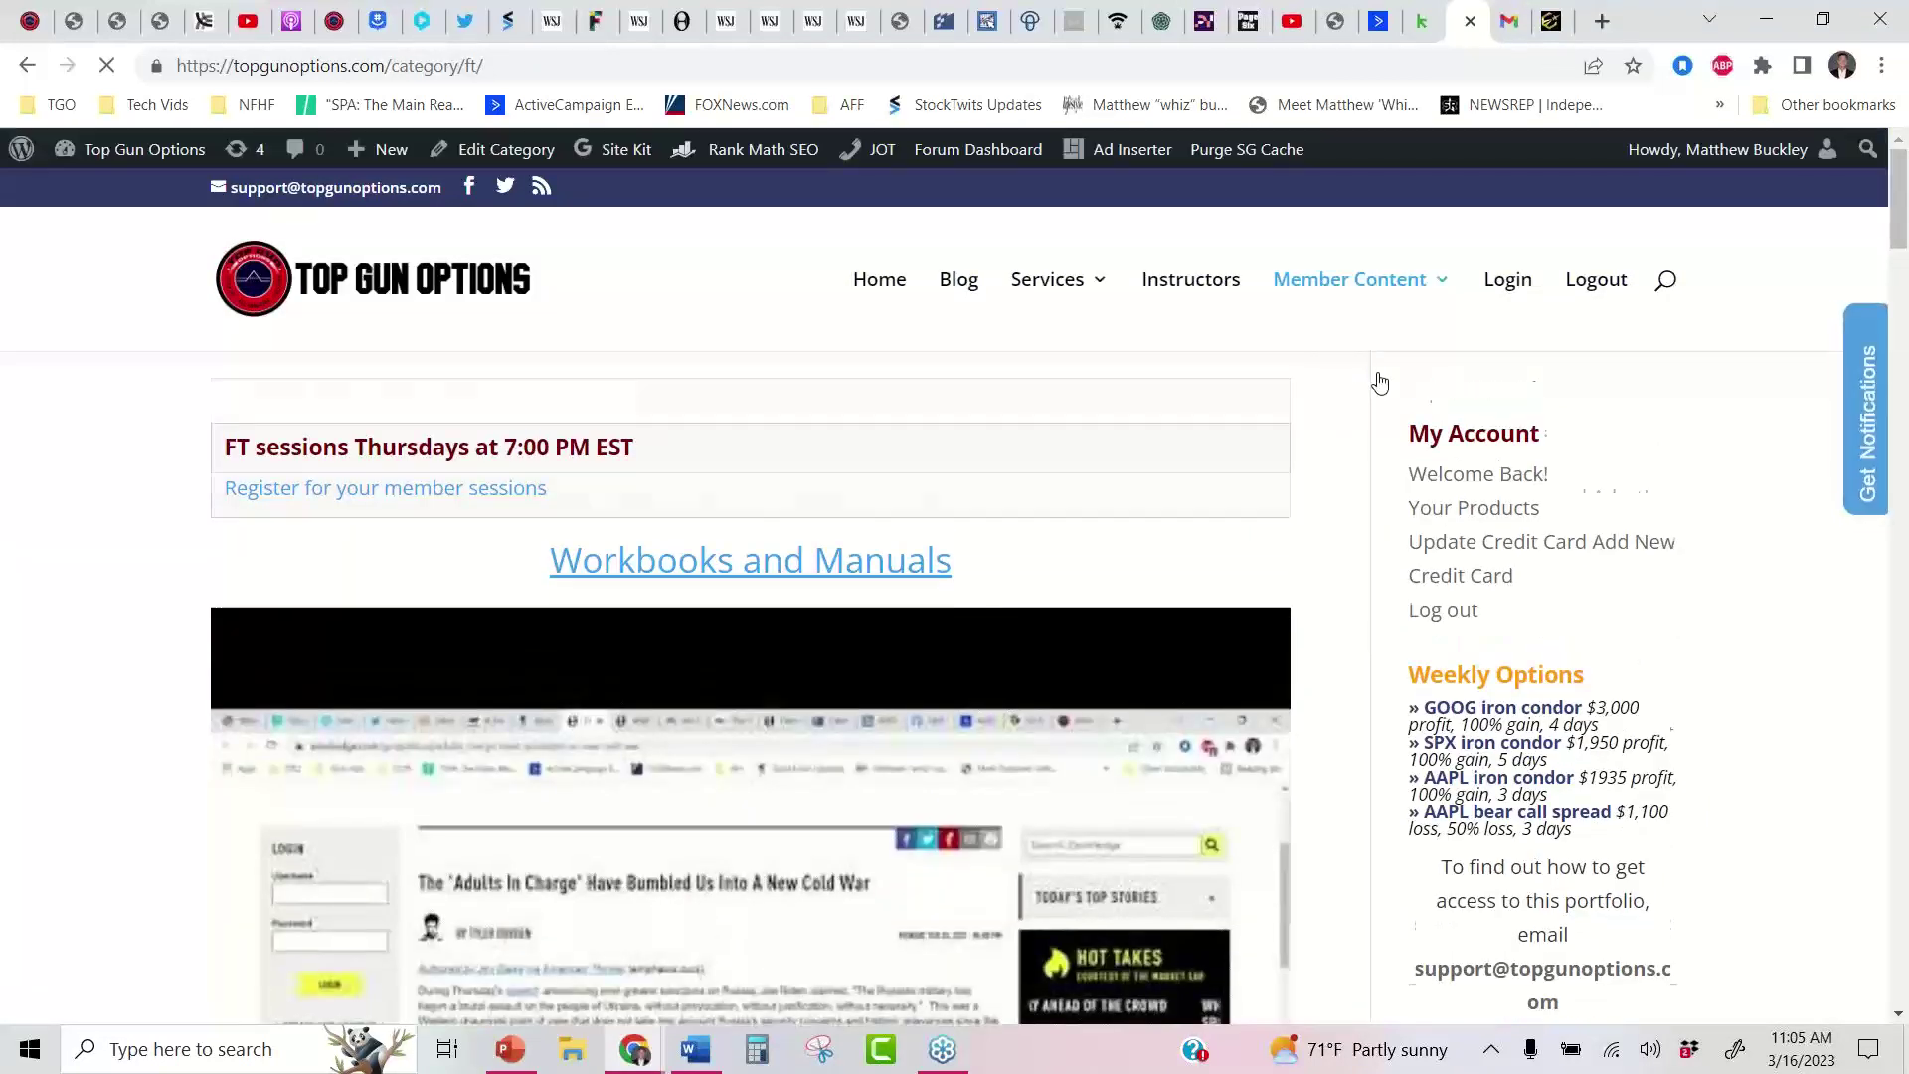
scroll(1379, 379, down, 1)
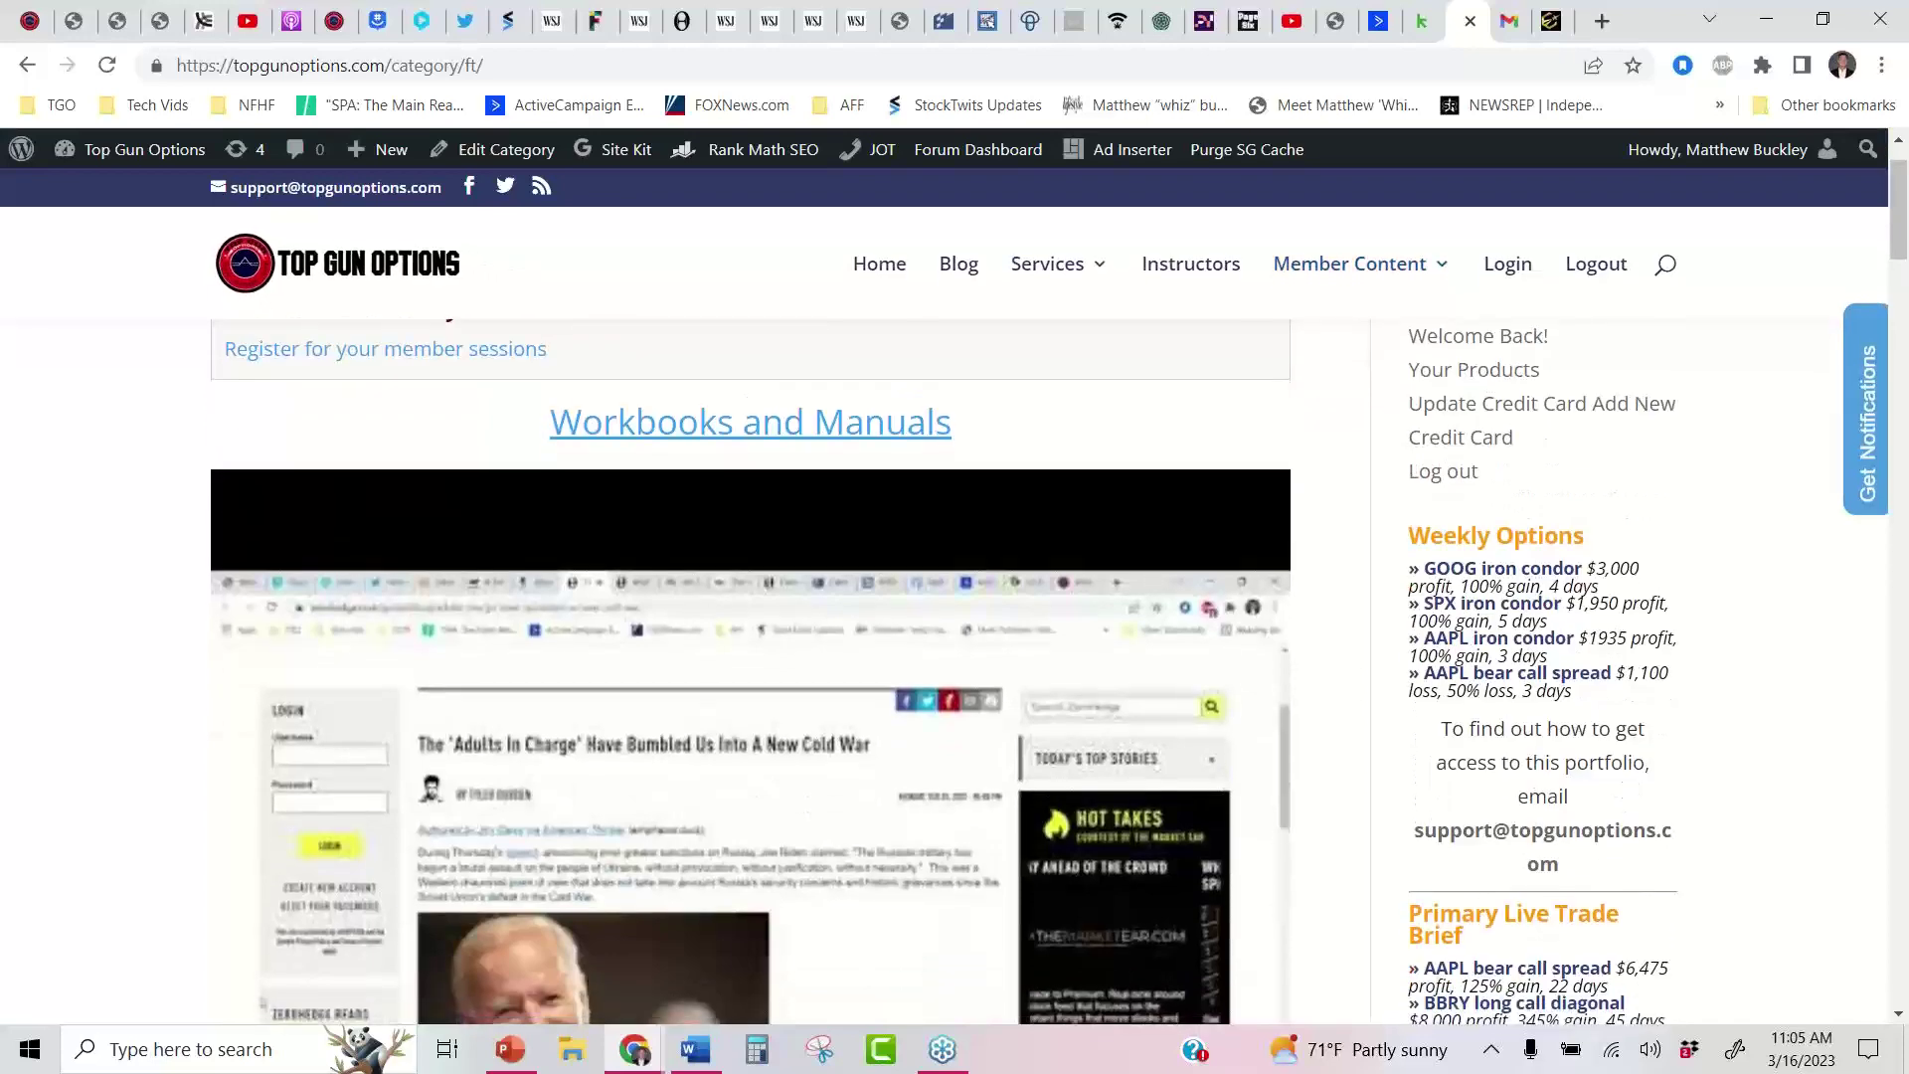
scroll(1048, 672, down, 8)
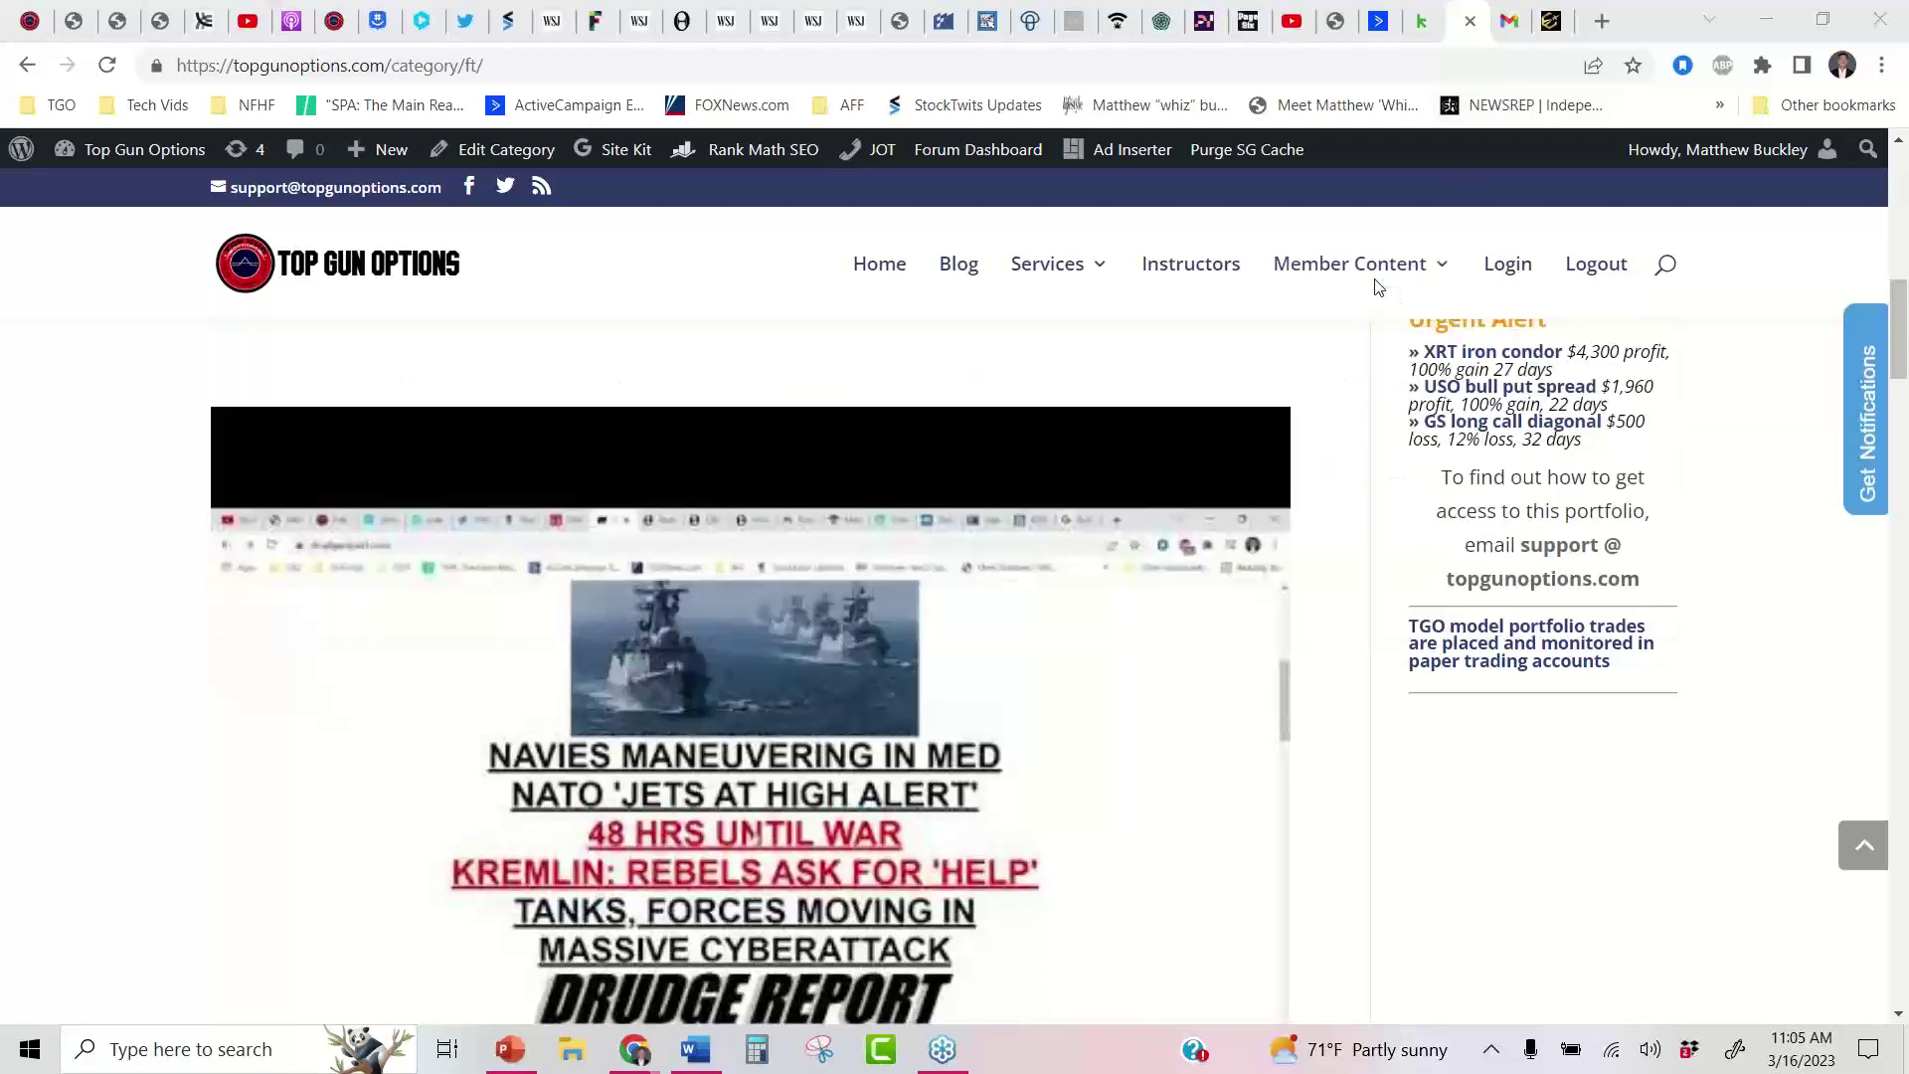
mouse_move(1377, 288)
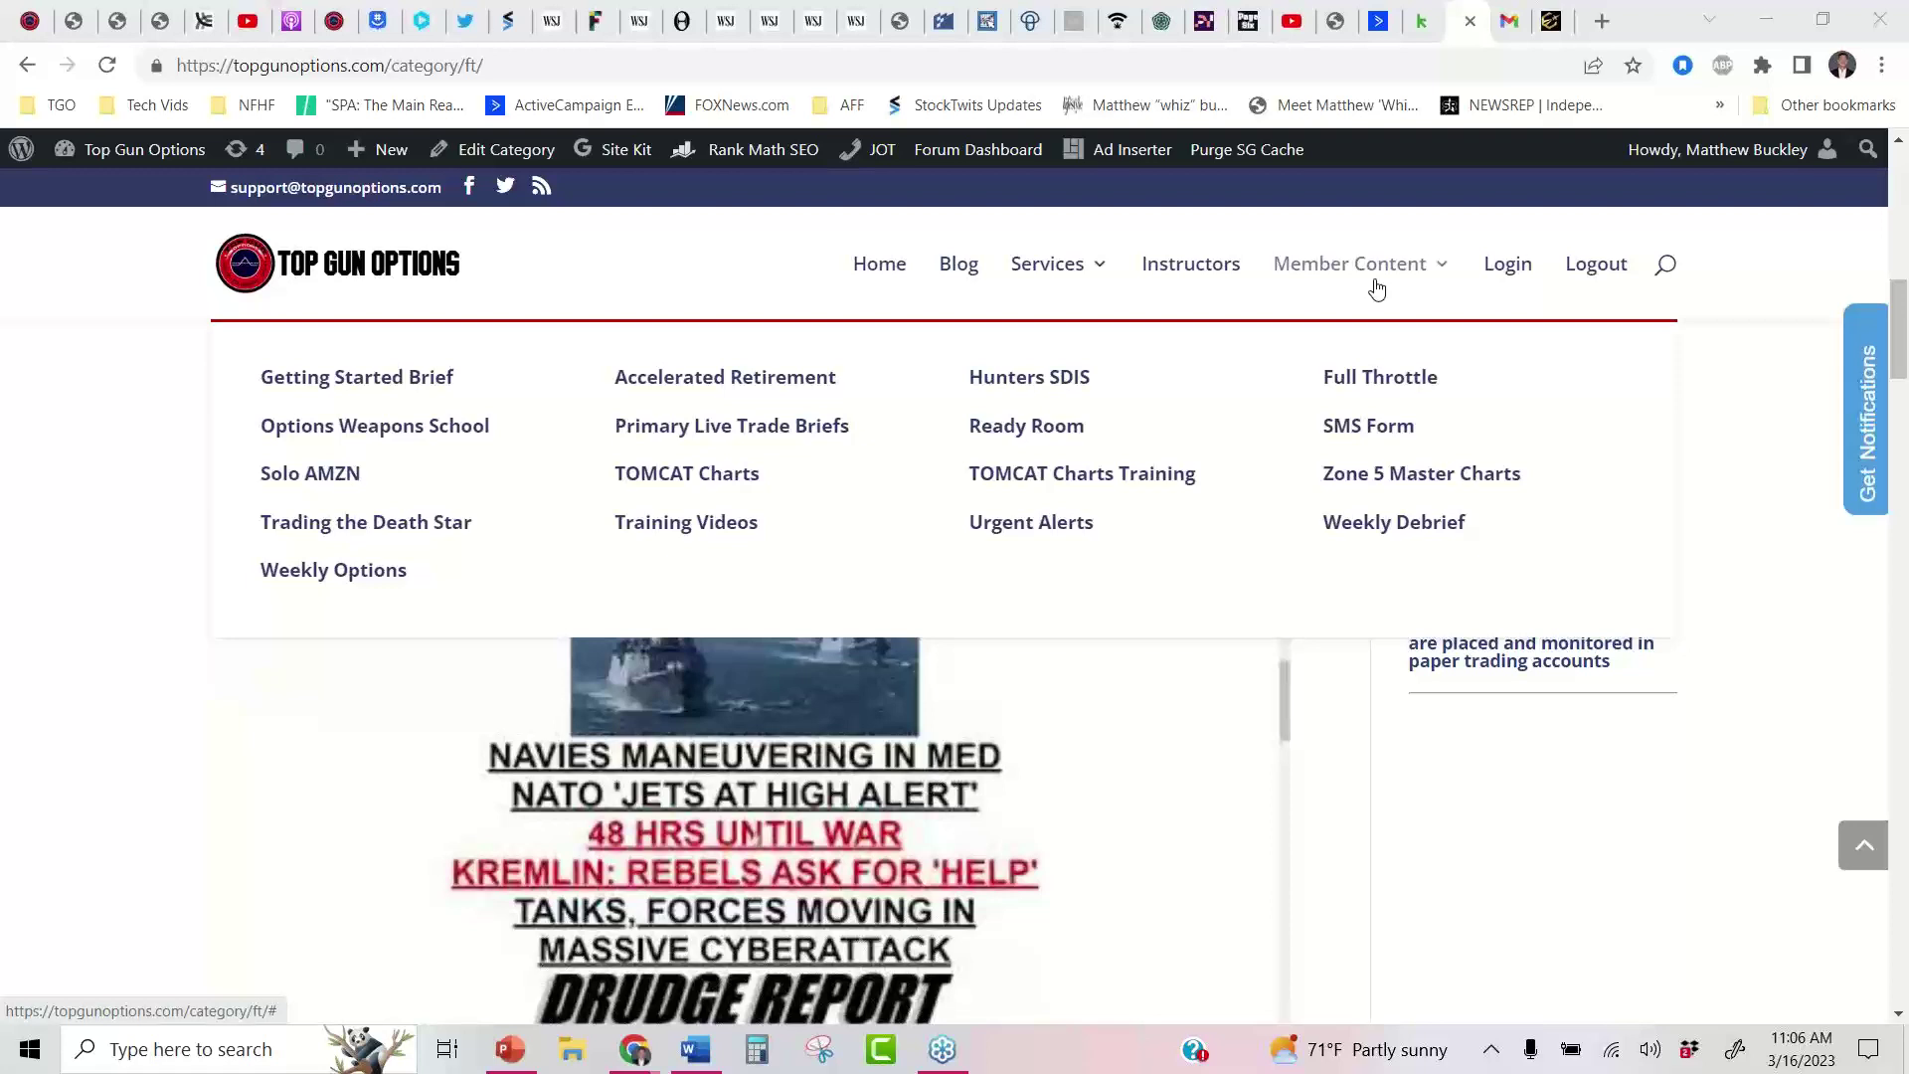
double_click(25, 568)
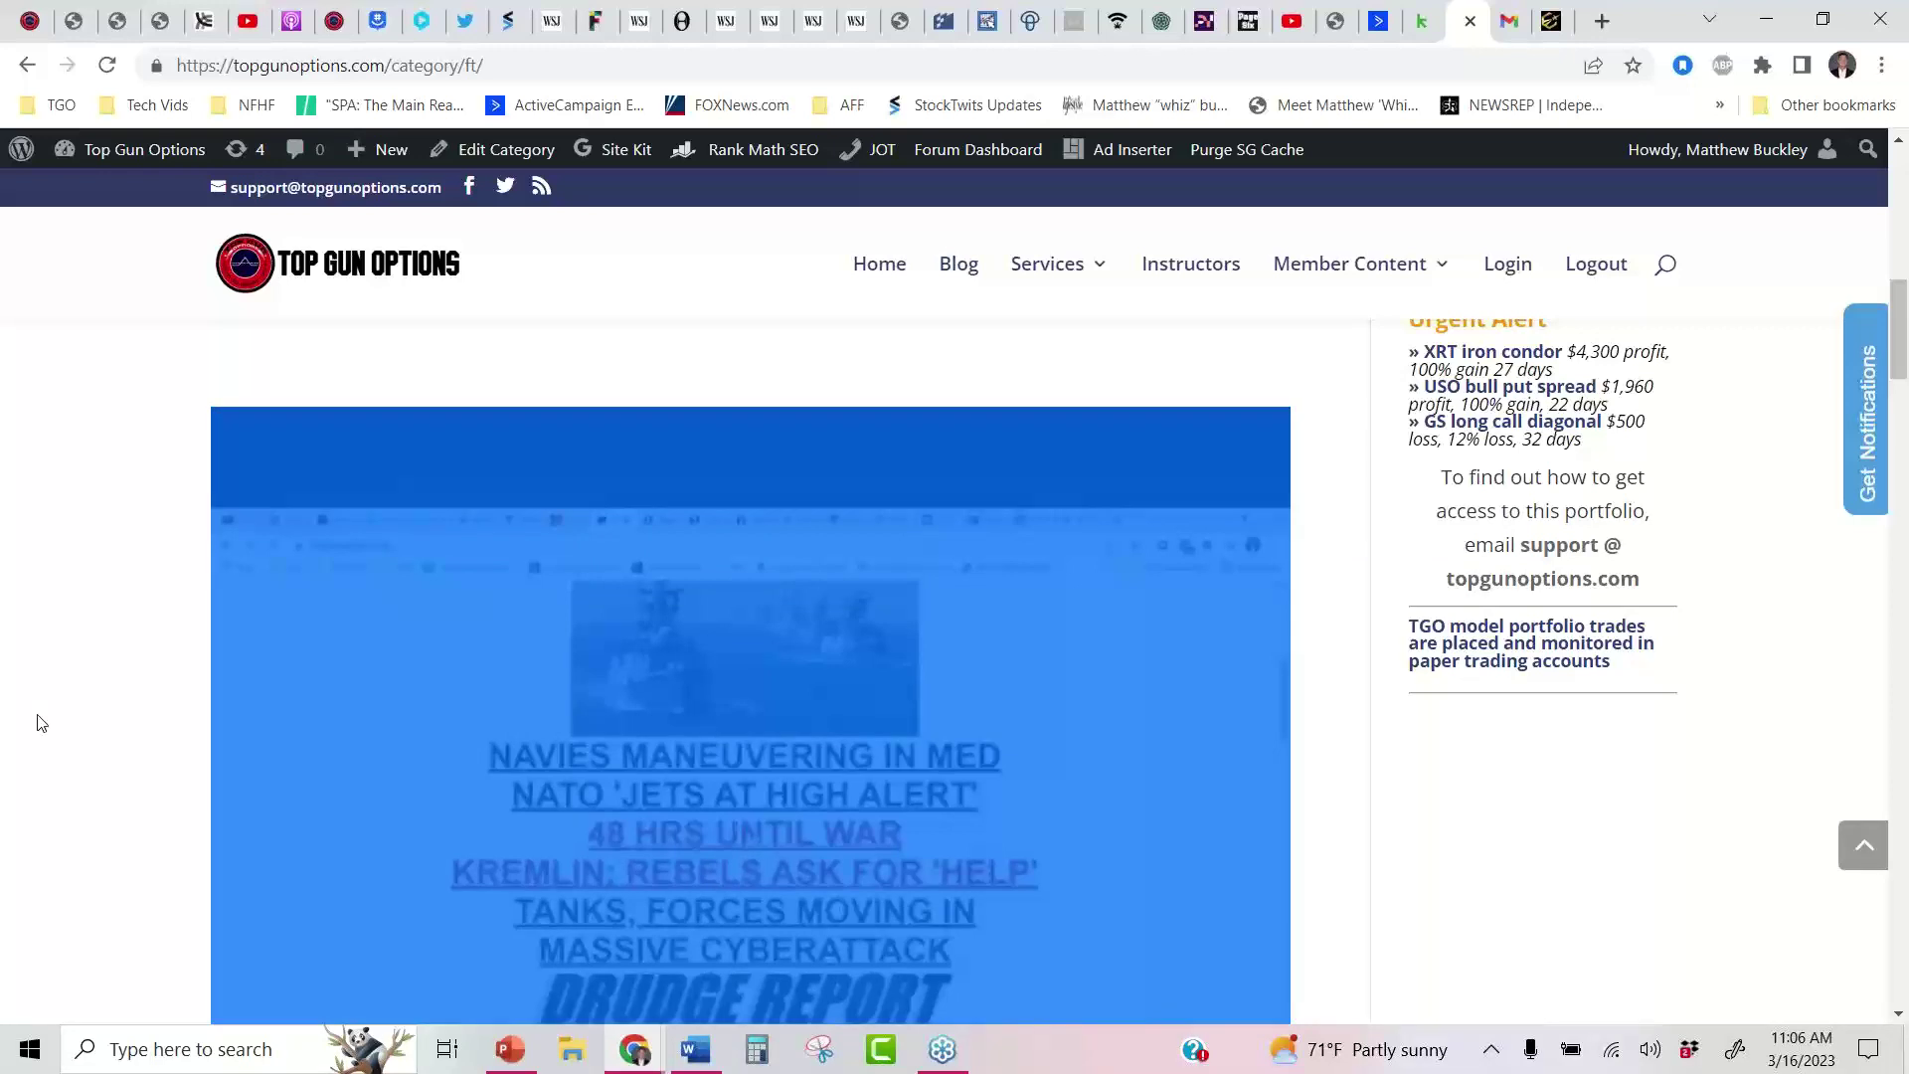
click(48, 717)
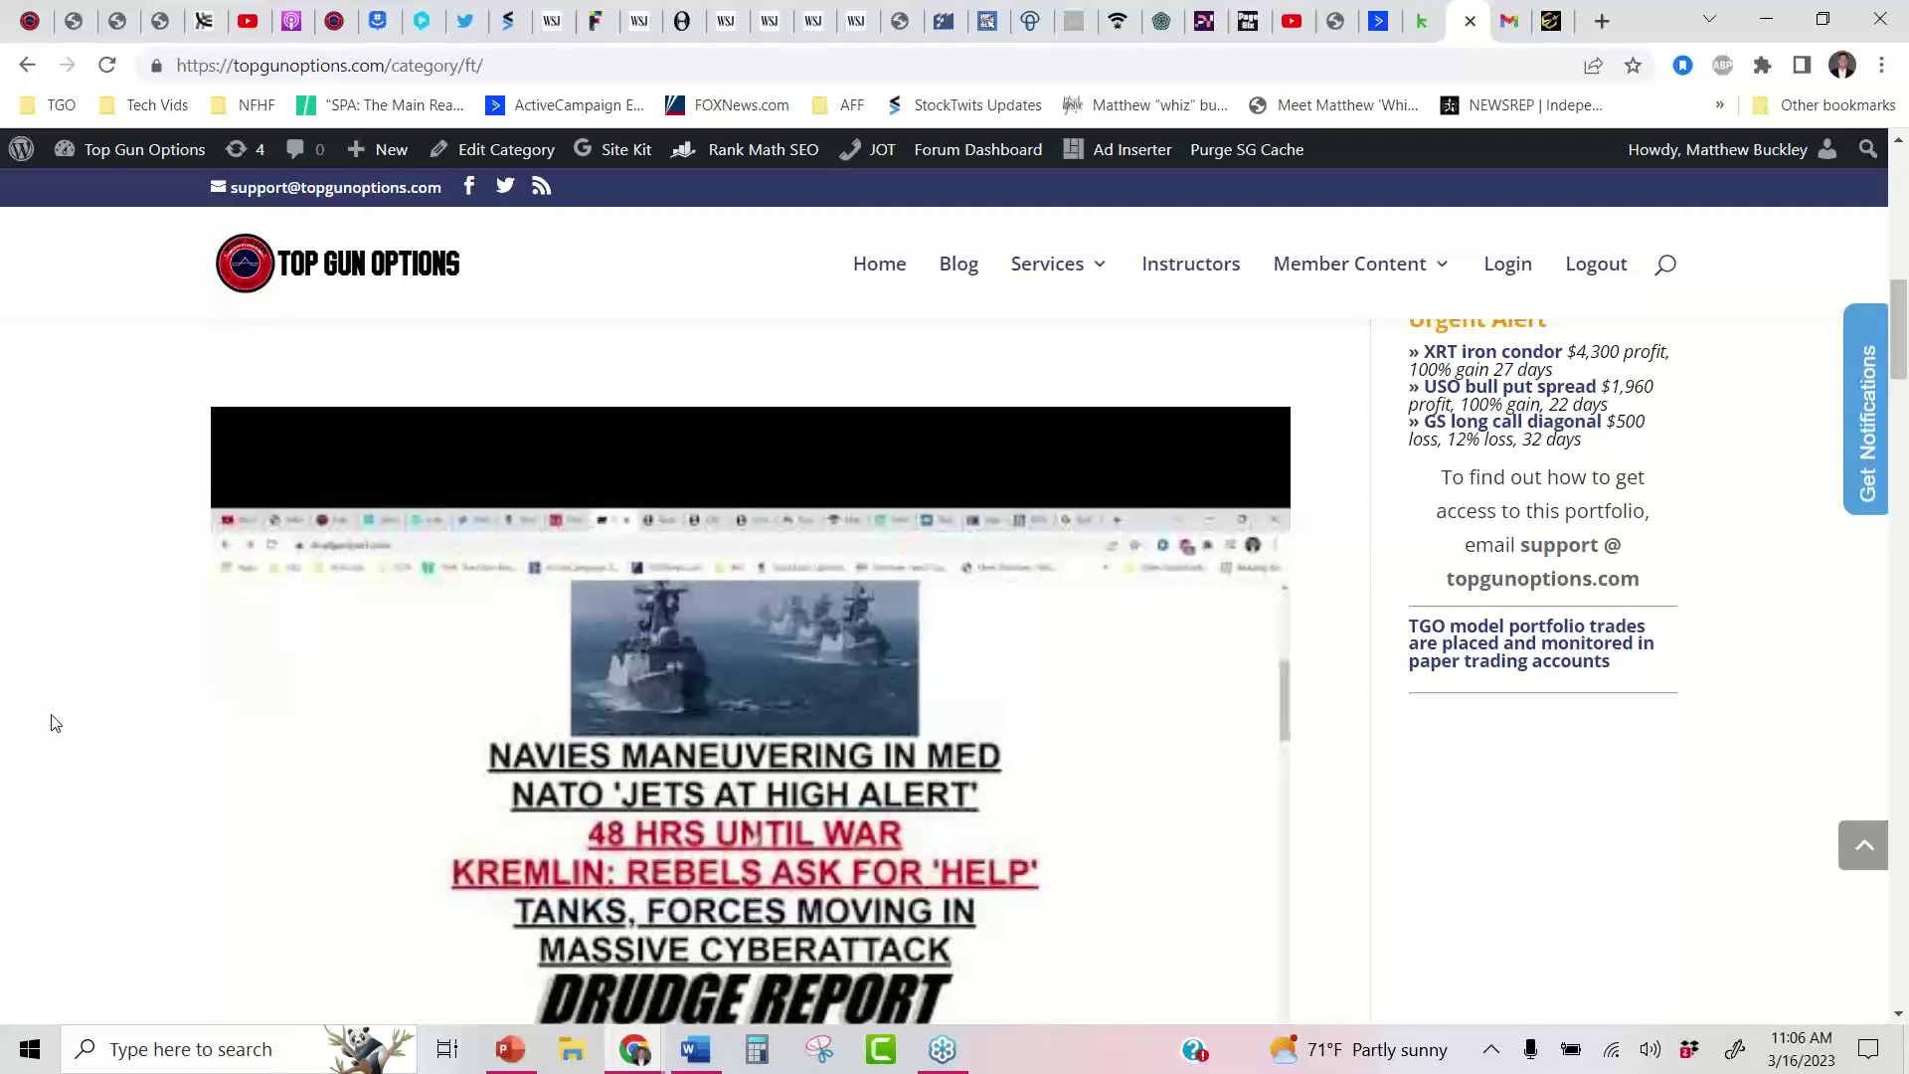
Switch to Power E*TRADE and restore the minimized AMZN custom spread order ticket
click(654, 1053)
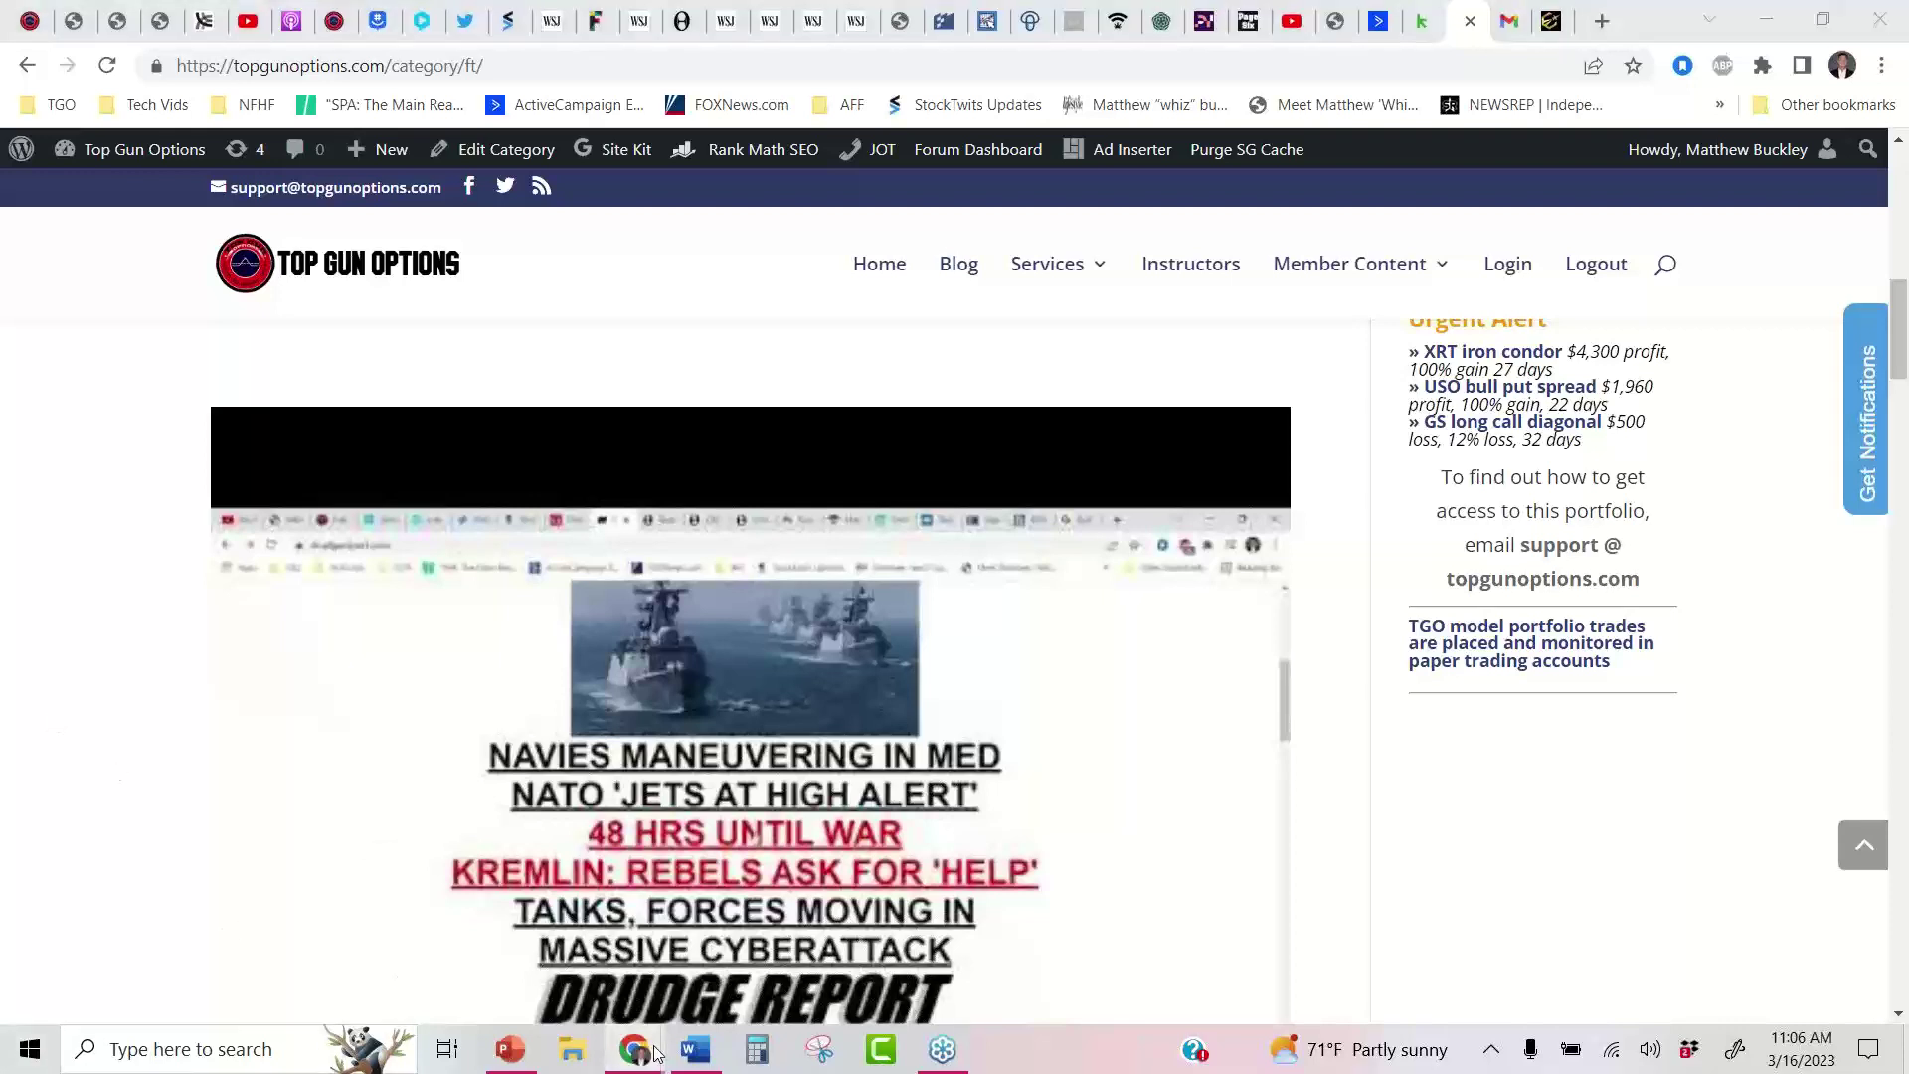
click(803, 913)
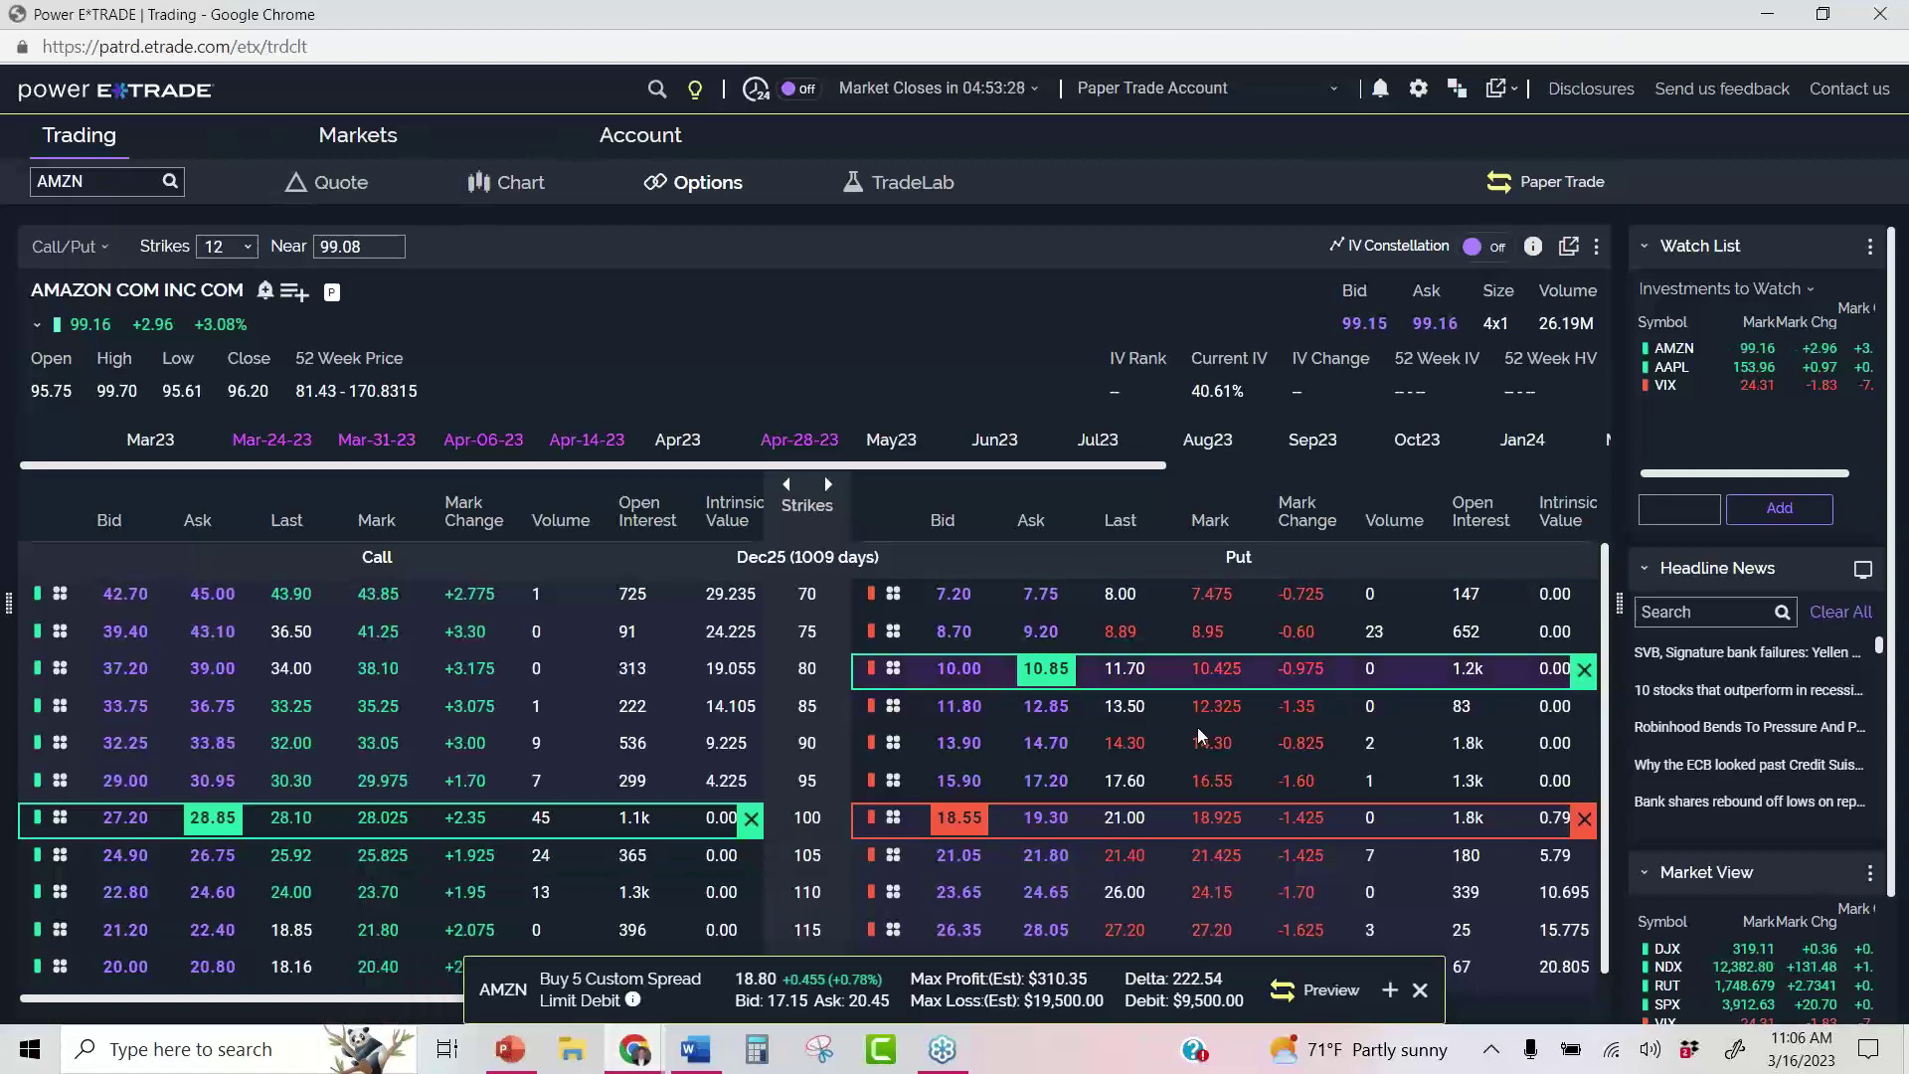
click(1392, 1002)
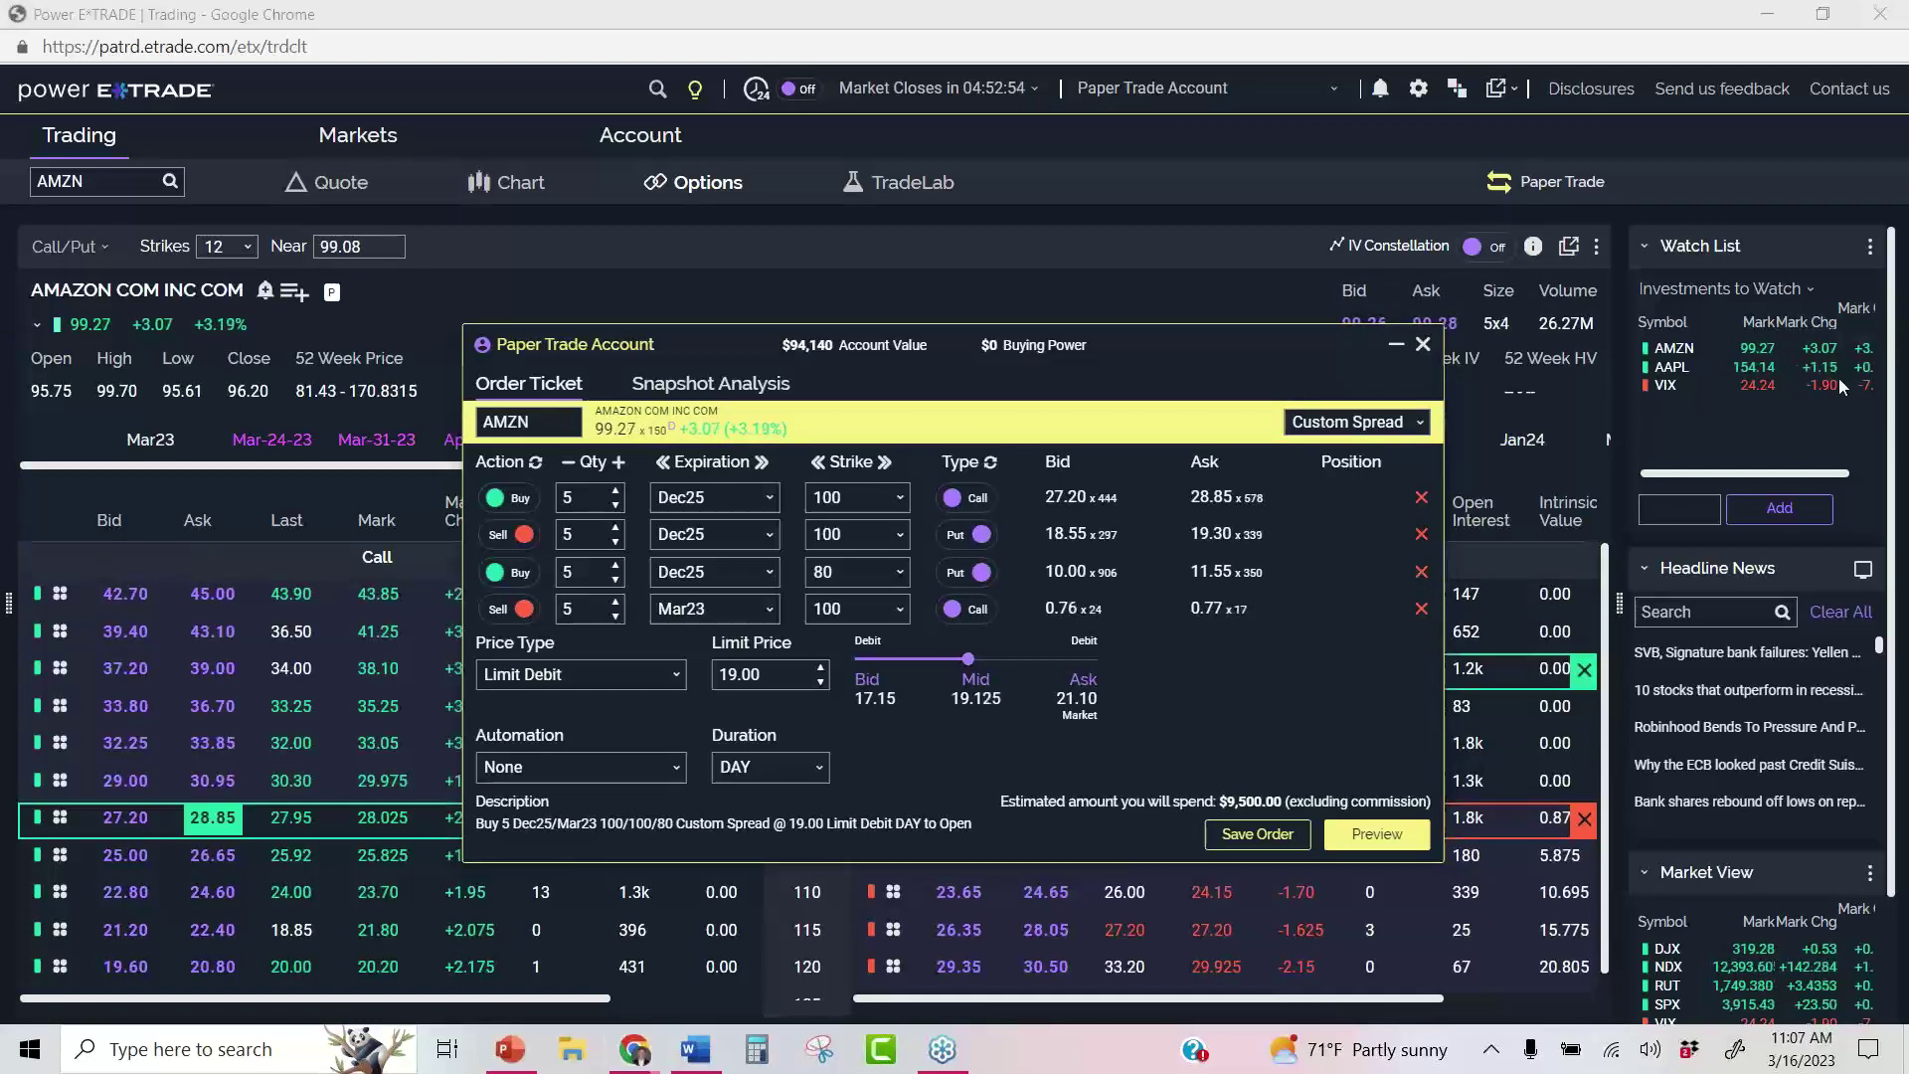
Circle the Dec25 100 legs, mark the Mar23 100 call leg, circle the AMZN quote, and clear the annotations
mouse_move(811, 429)
mouse_down()
mouse_move(572, 519)
mouse_move(970, 512)
mouse_move(935, 541)
mouse_move(959, 470)
mouse_up()
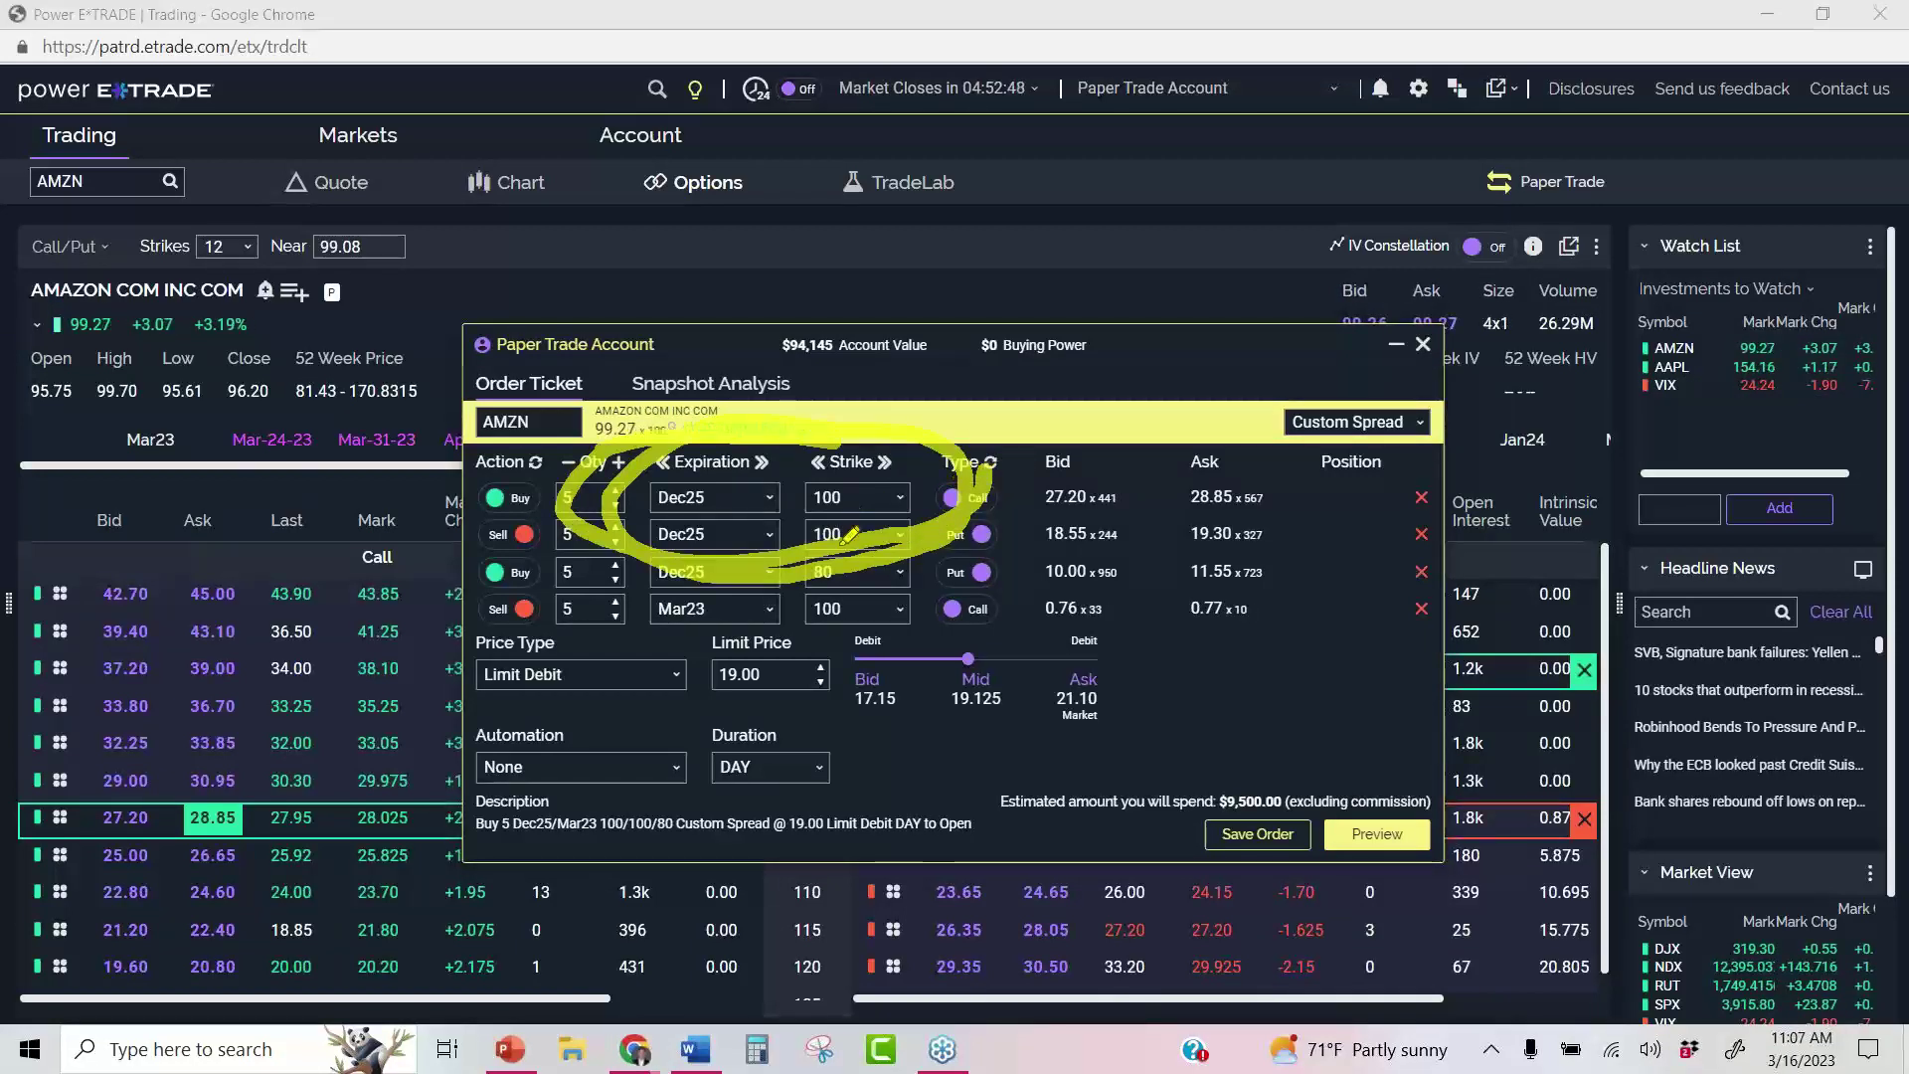
drag(656, 608, 955, 592)
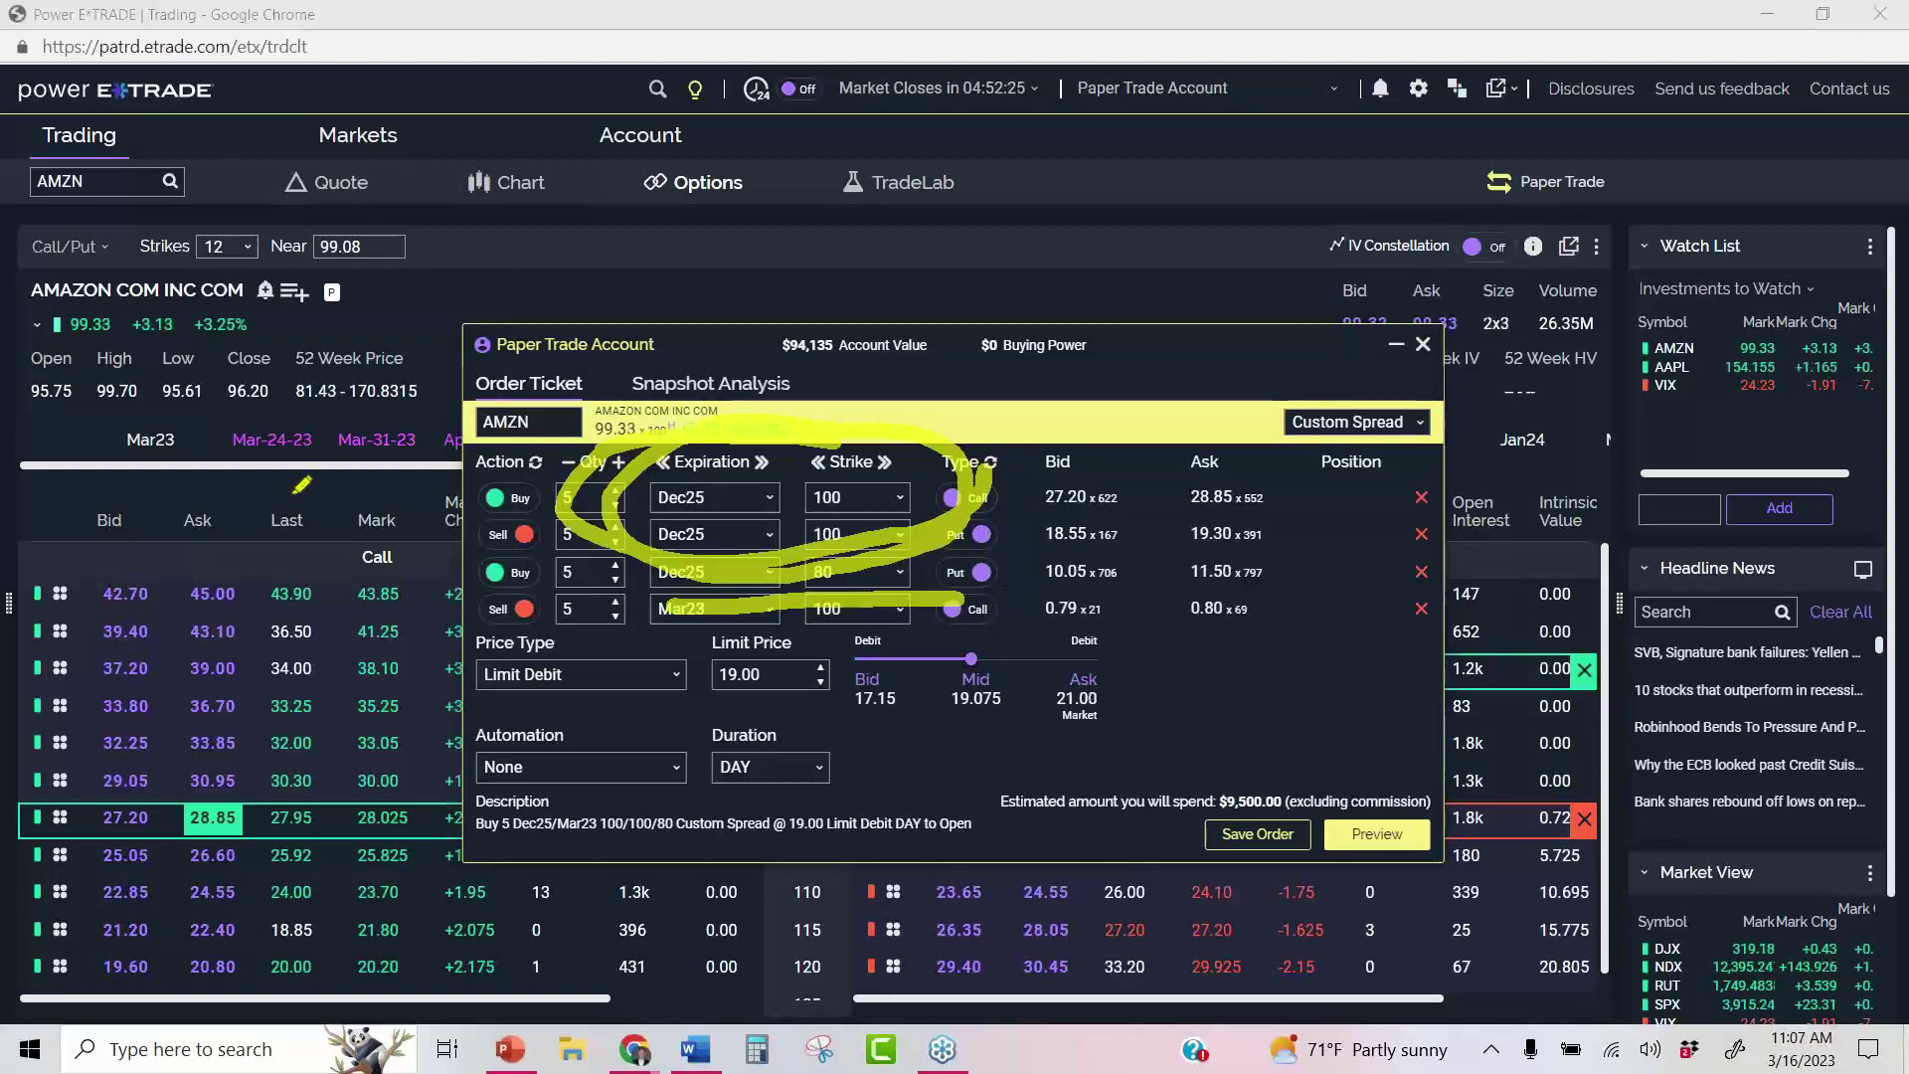
mouse_move(214, 238)
mouse_down()
mouse_move(30, 318)
mouse_move(184, 253)
mouse_up()
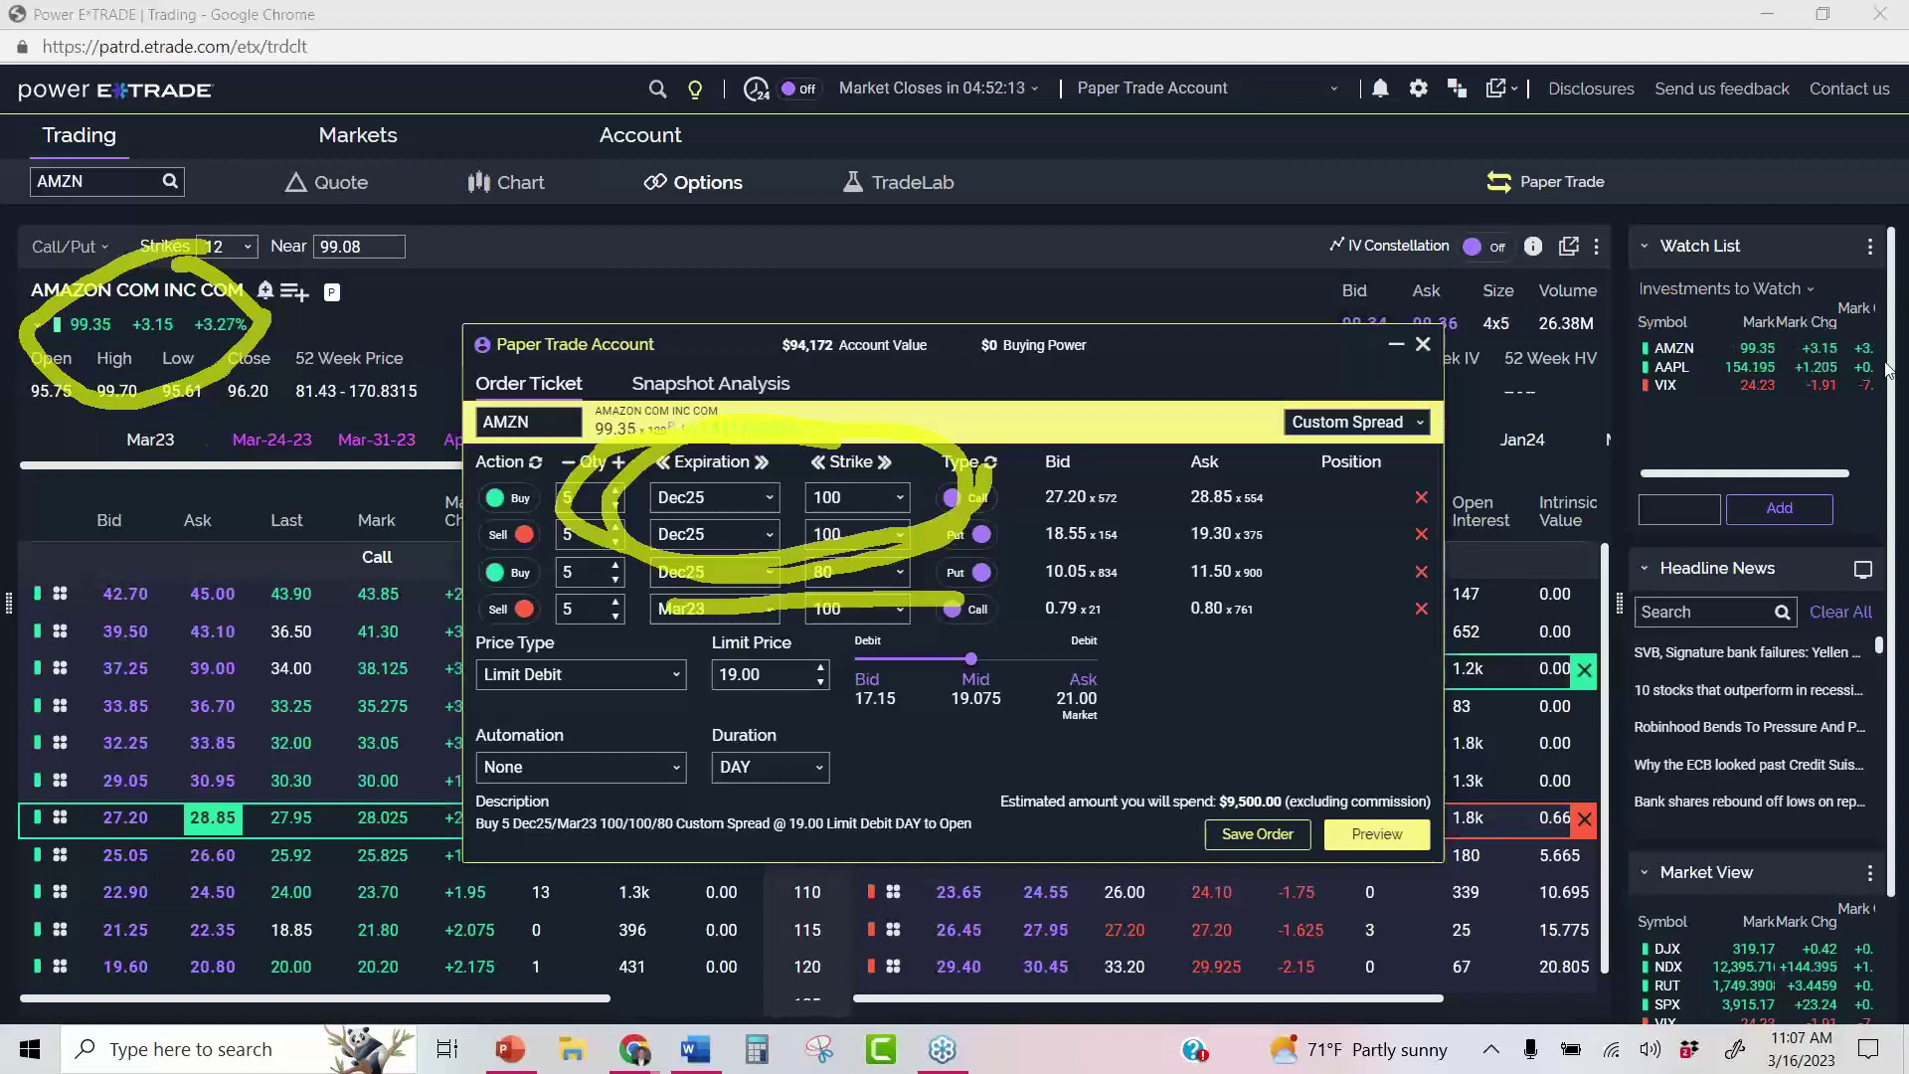
key(e)
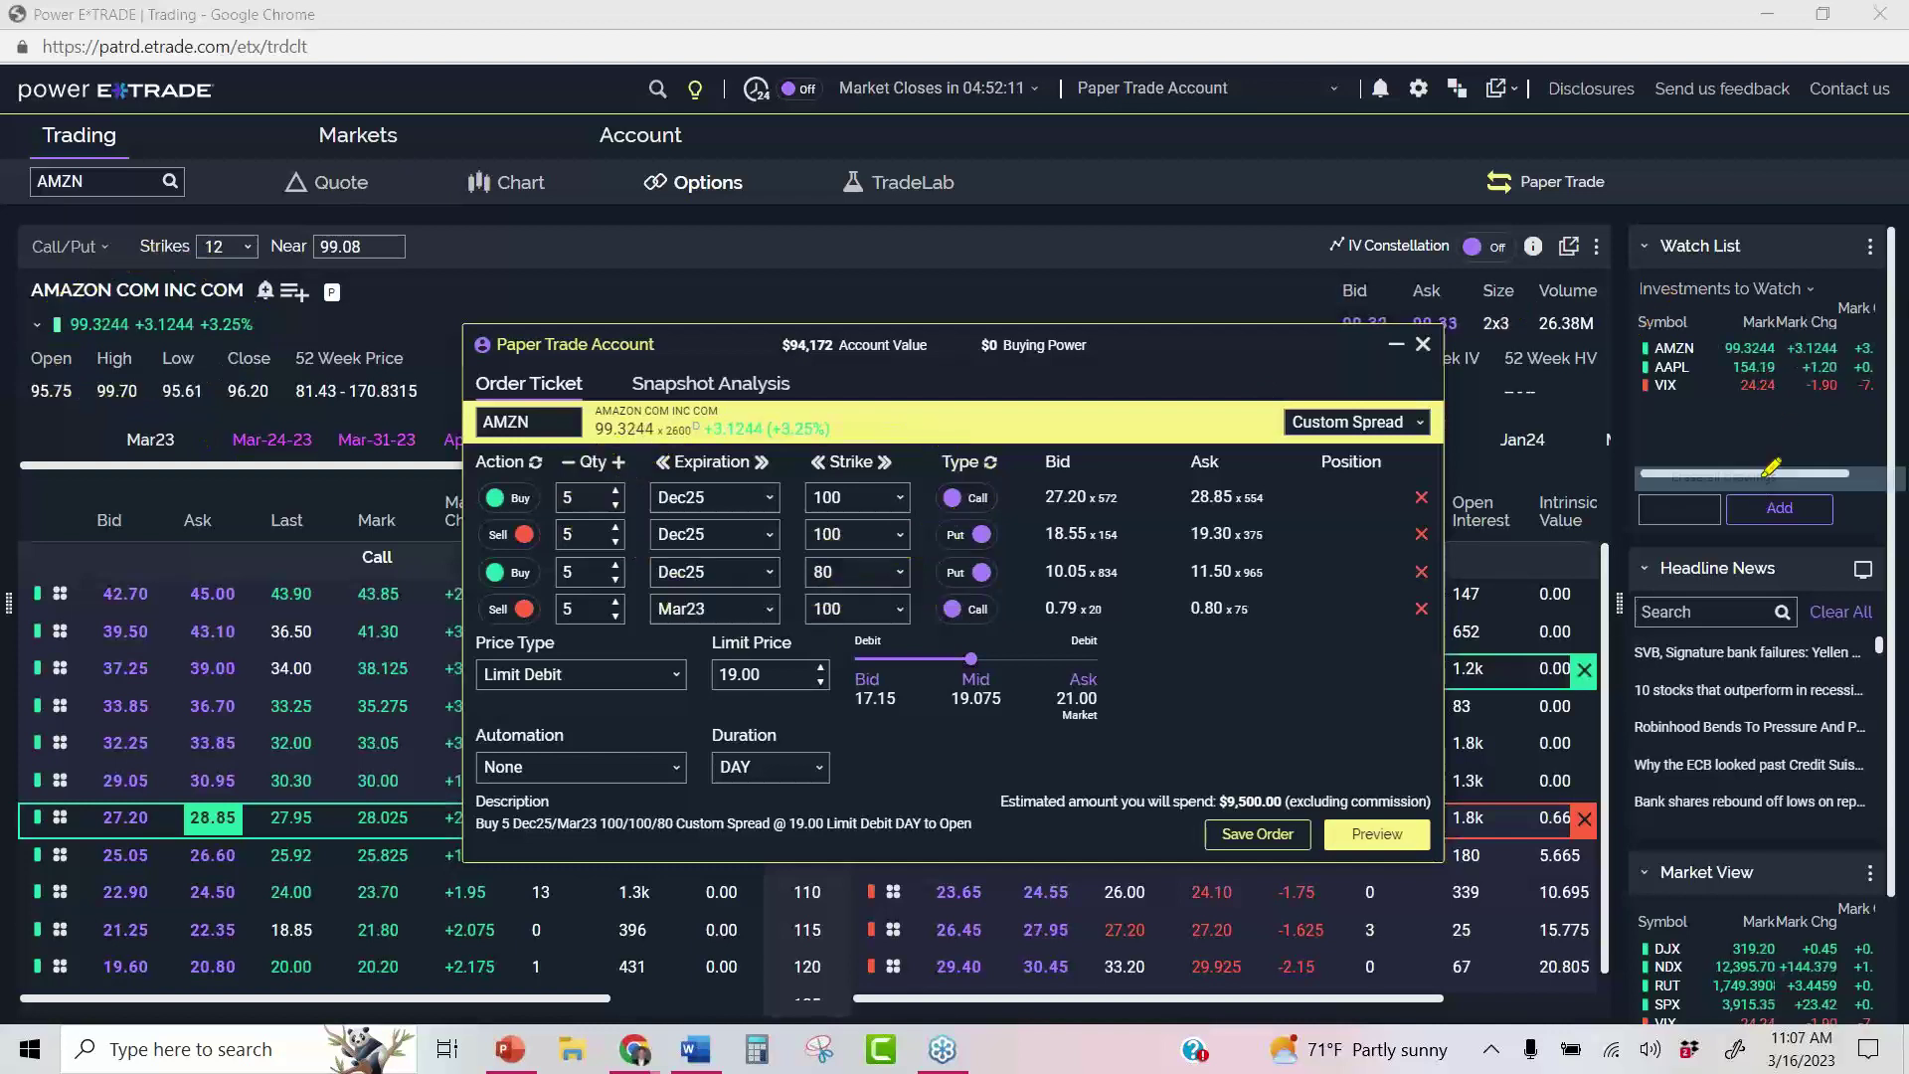
Handwrite "SOP" in large letters over the order ticket, clear it, and leave drawing mode
mouse_move(980, 273)
mouse_down()
mouse_move(1140, 353)
mouse_move(847, 434)
mouse_up()
drag(1133, 124, 1059, 318)
drag(1242, 164, 1248, 174)
mouse_move(1501, 129)
mouse_down()
mouse_move(1362, 328)
mouse_move(1511, 135)
mouse_up()
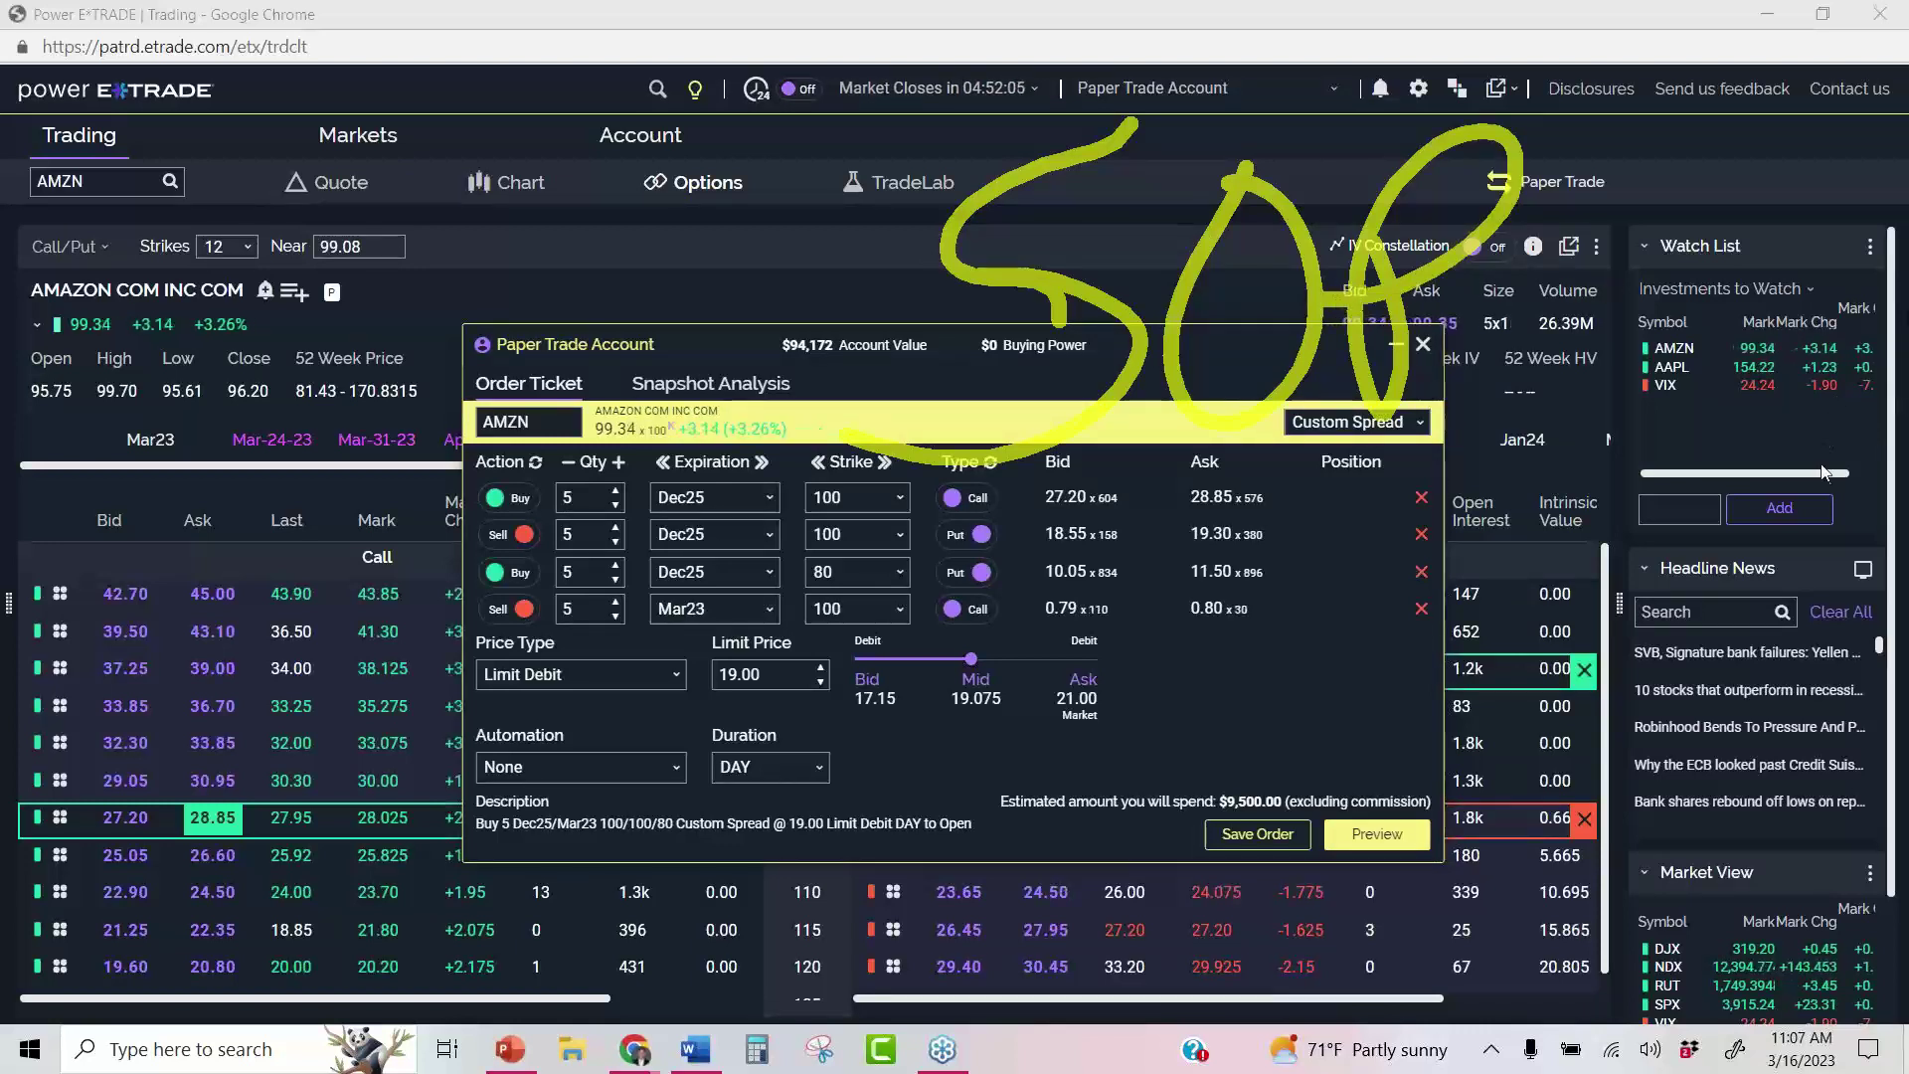
key(e)
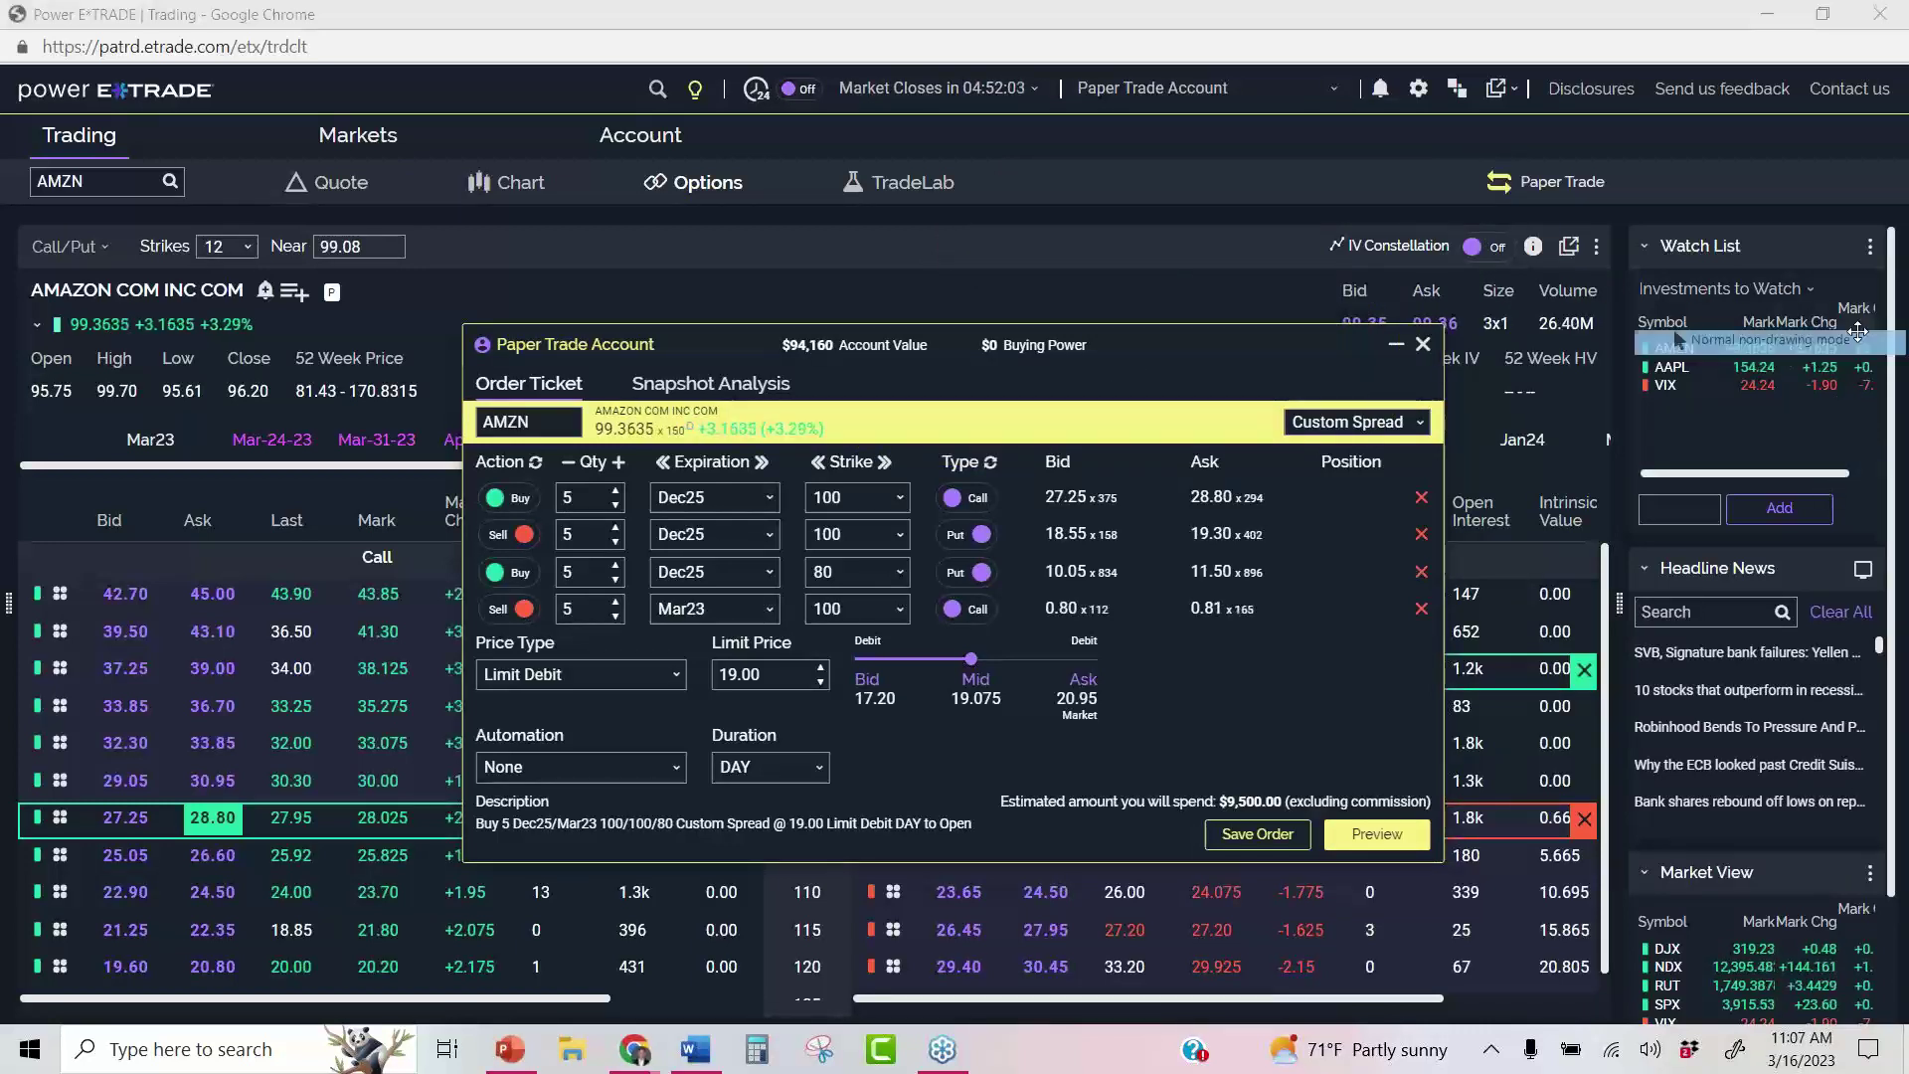
Switch to the web browser and show the MAX Afterburner monthly and Solo AMZN monthly membership order pages
mouse_move(636, 1052)
click(502, 945)
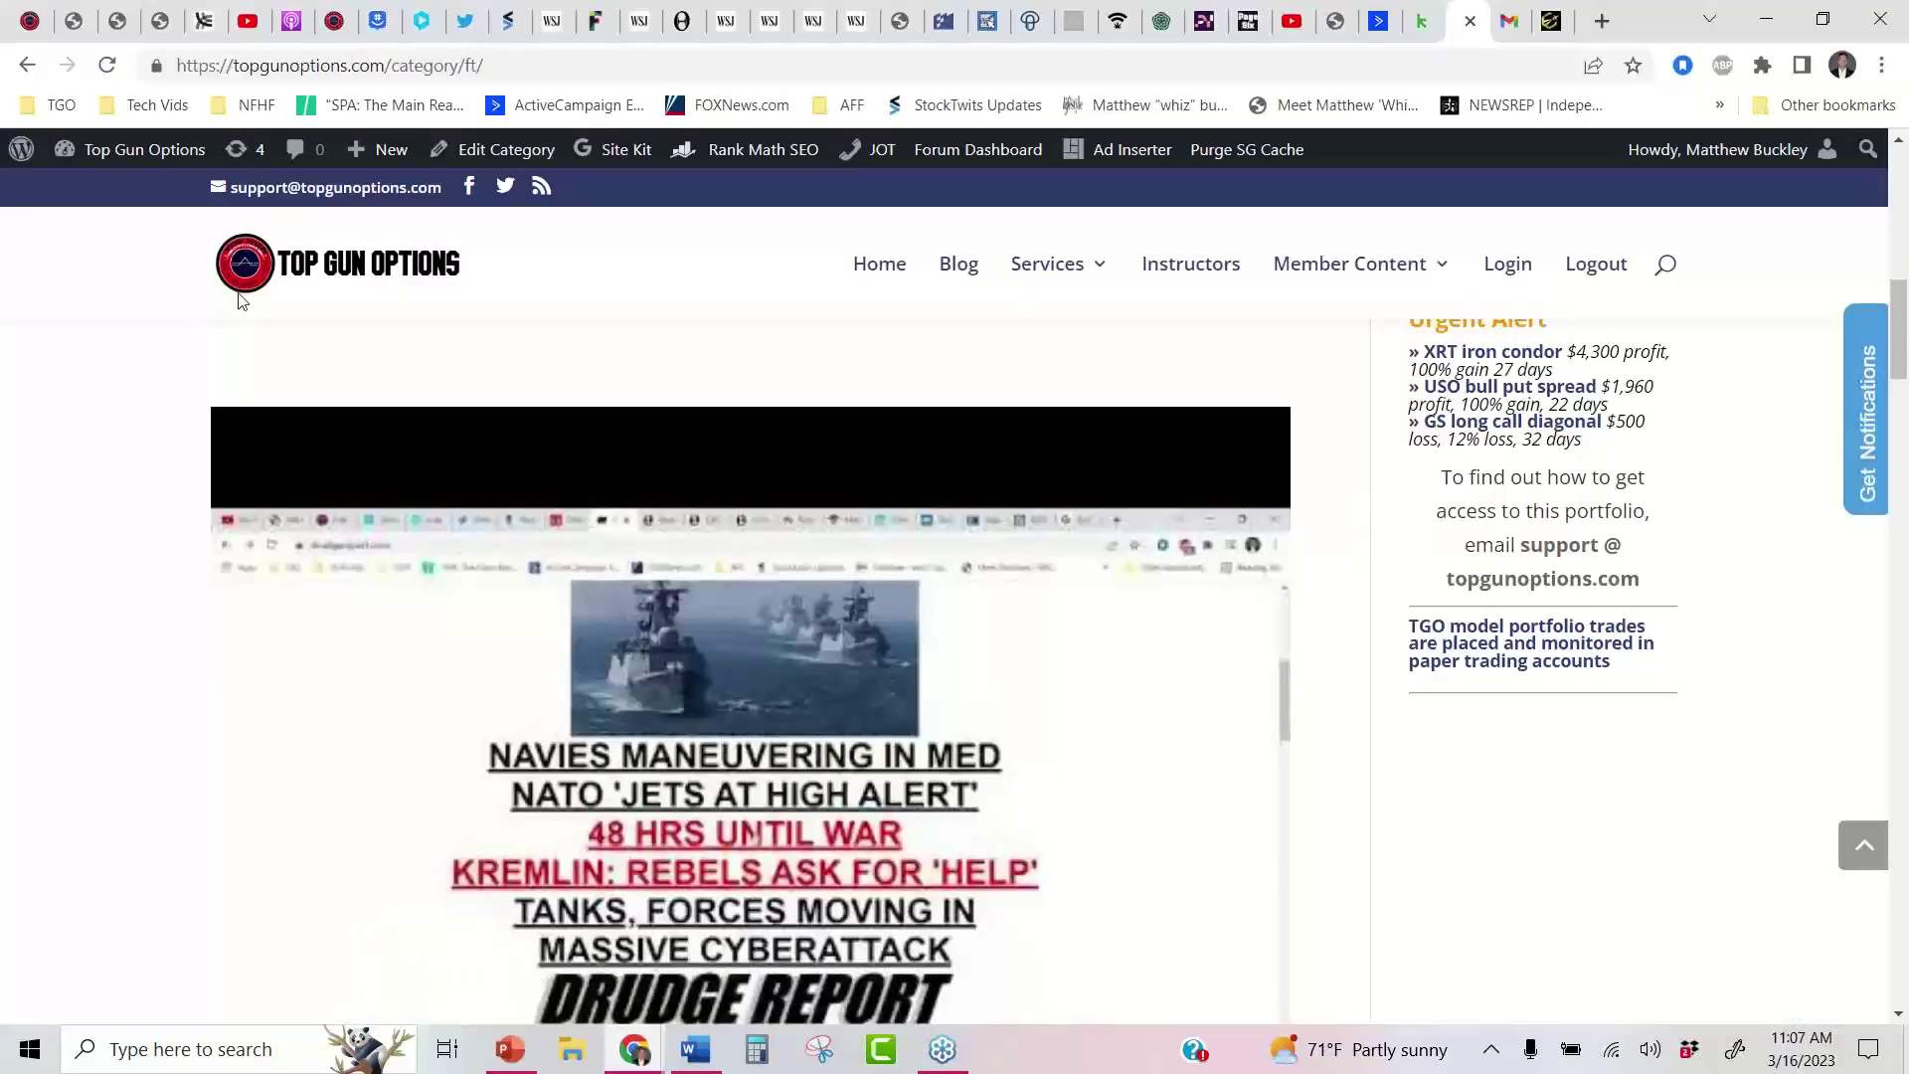
click(84, 10)
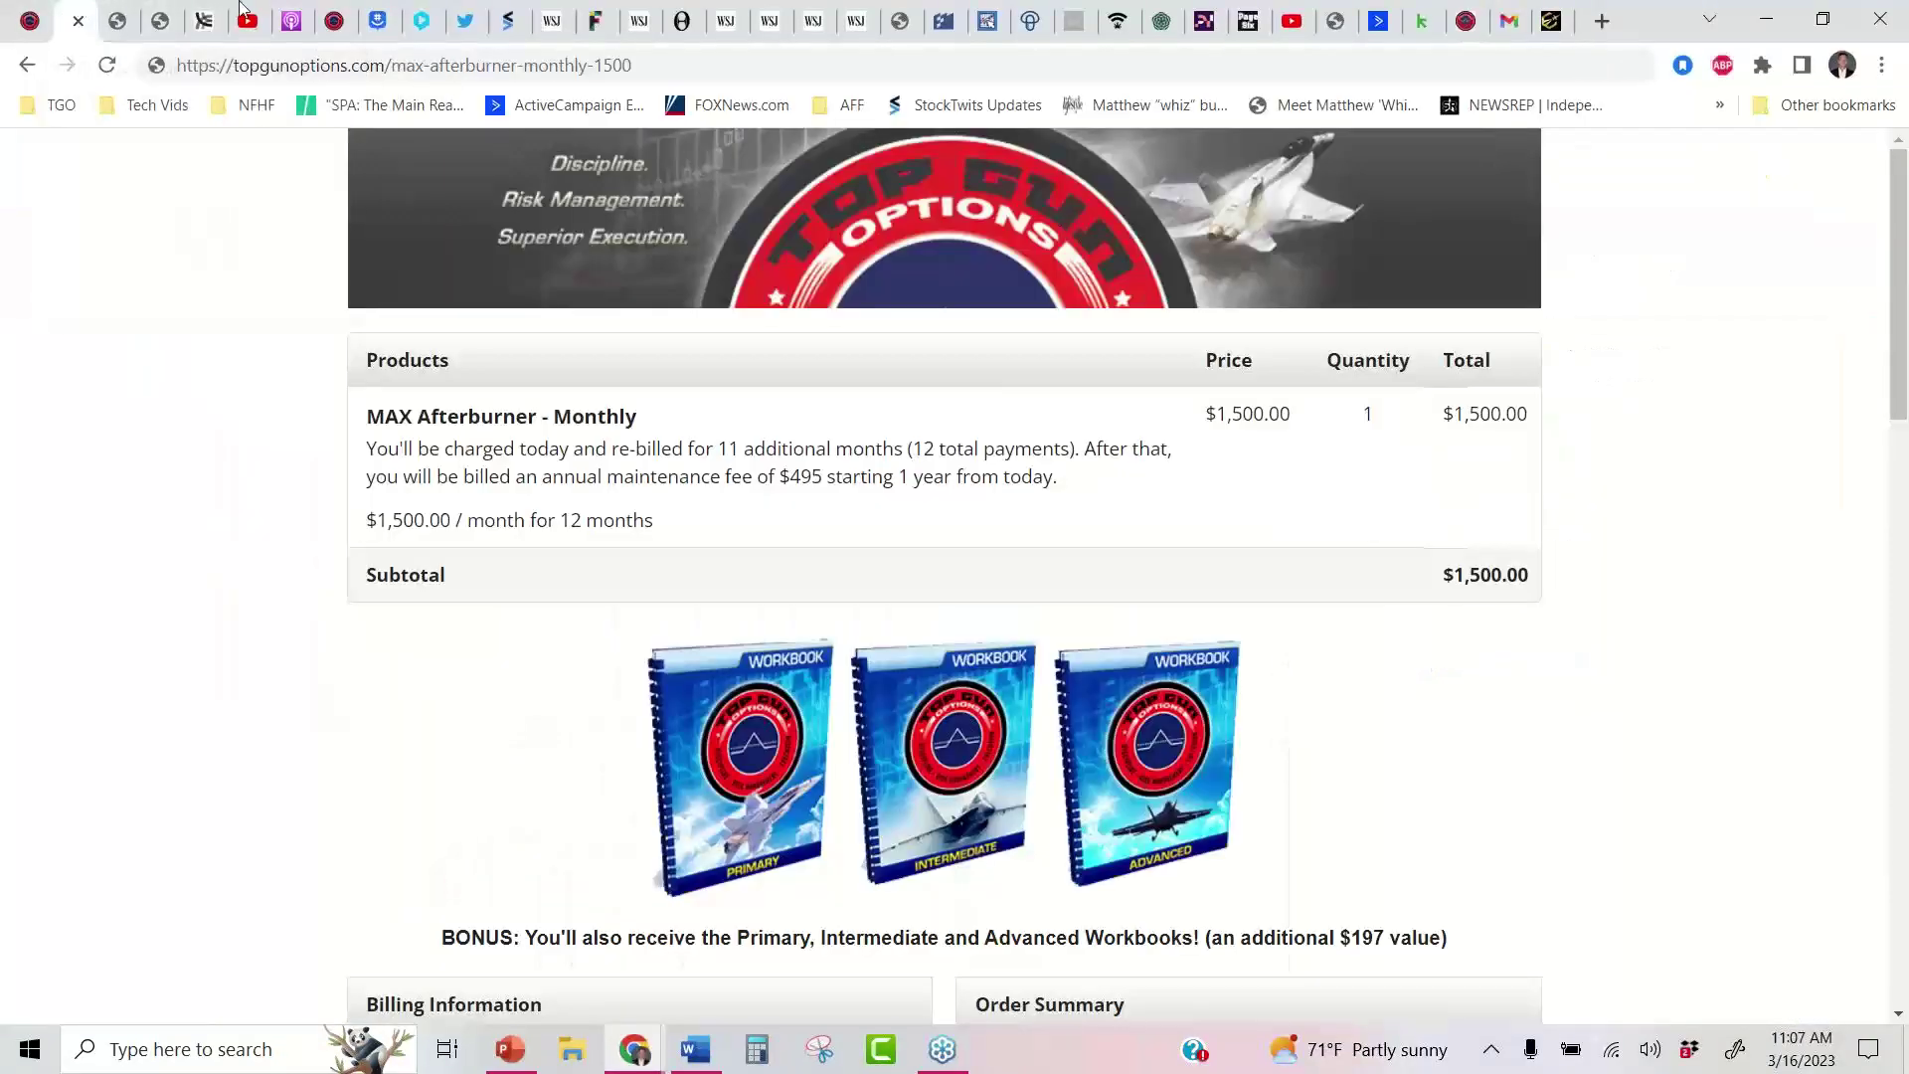
click(116, 18)
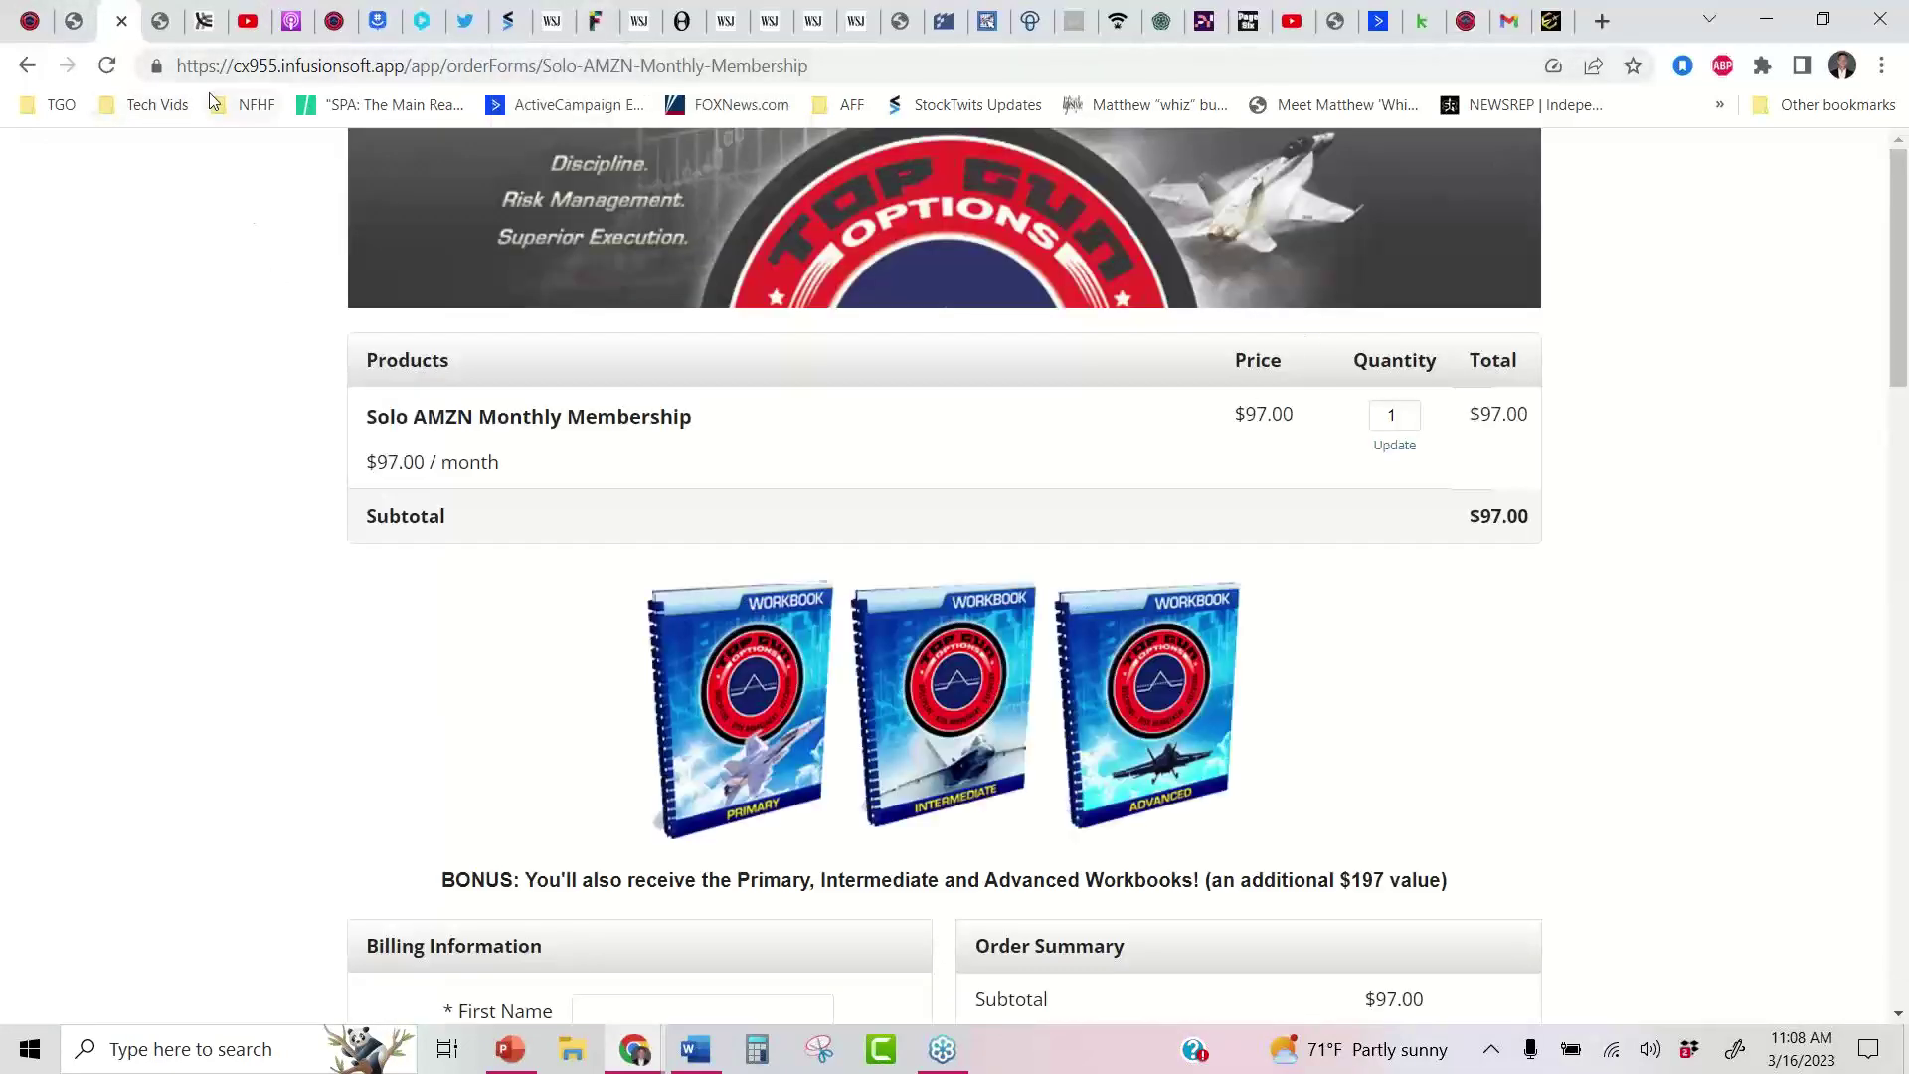
drag(239, 70, 881, 76)
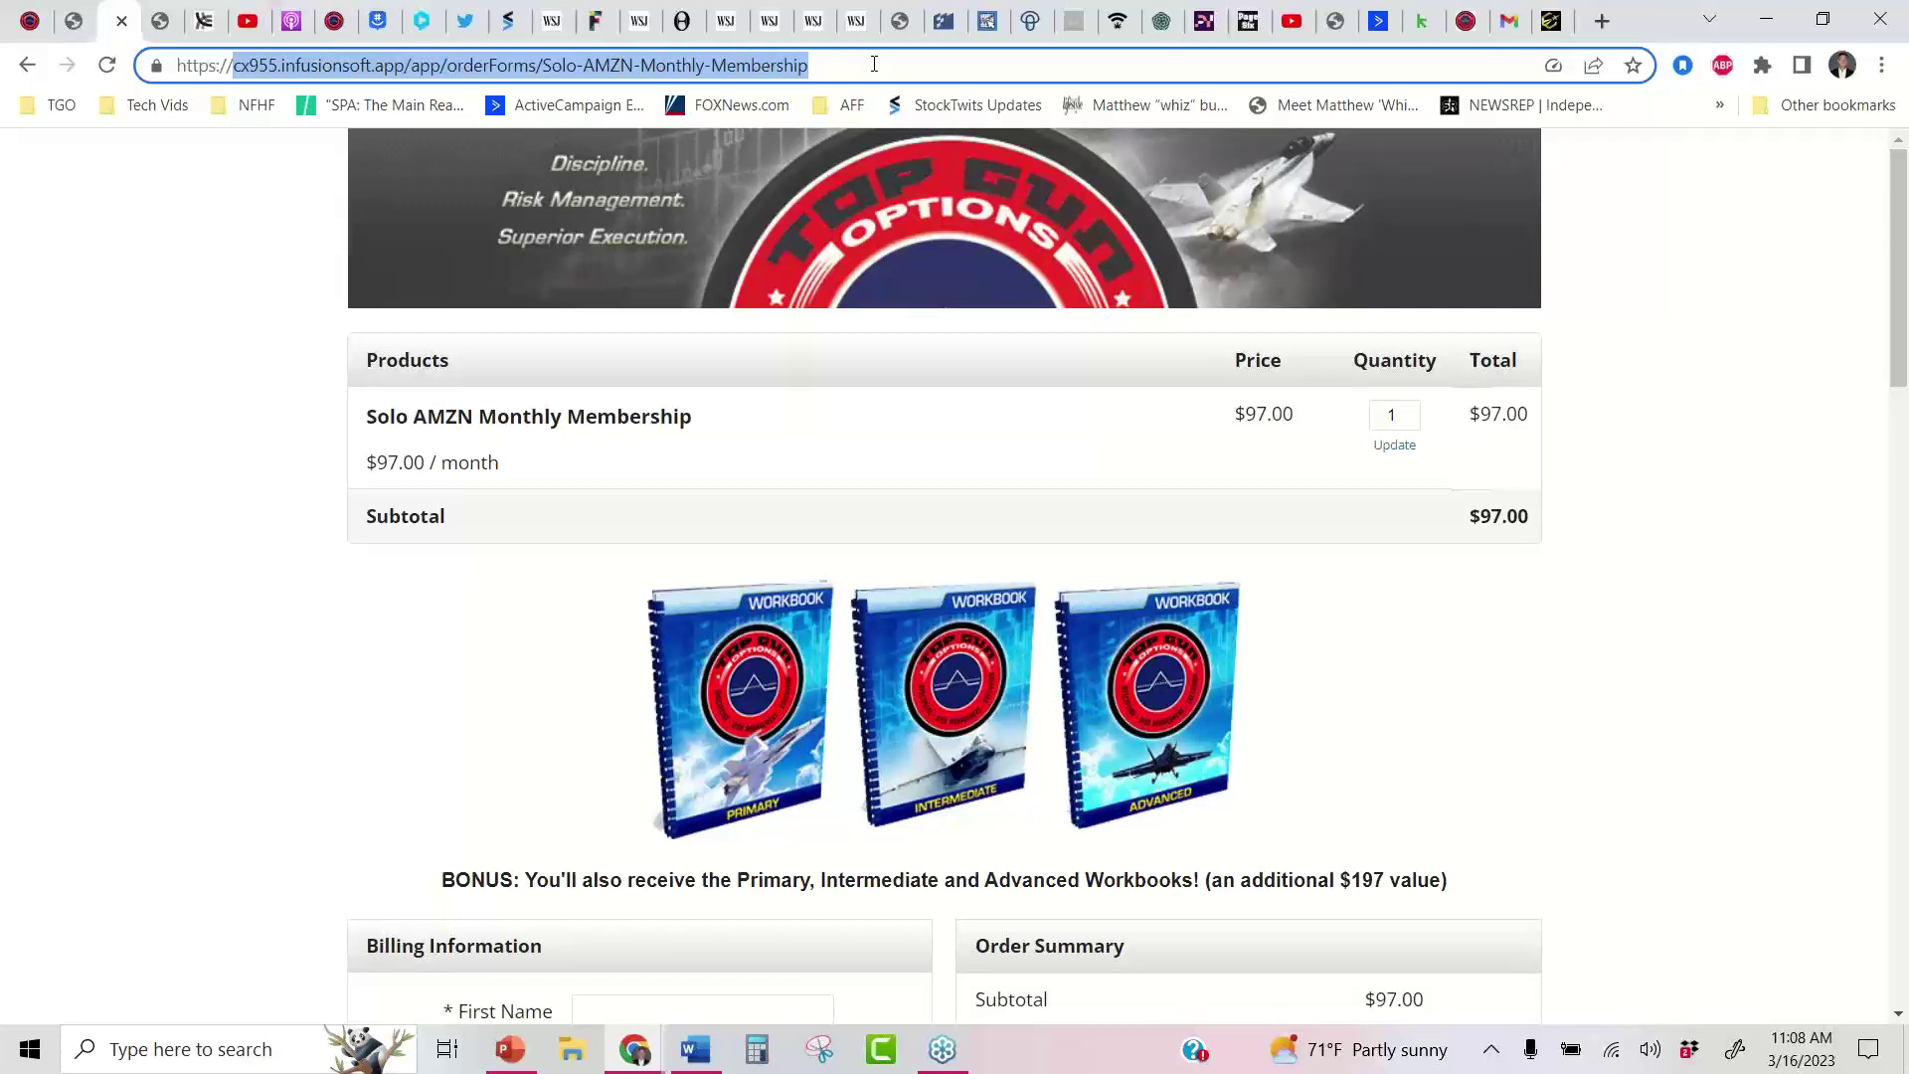
text(topgun)
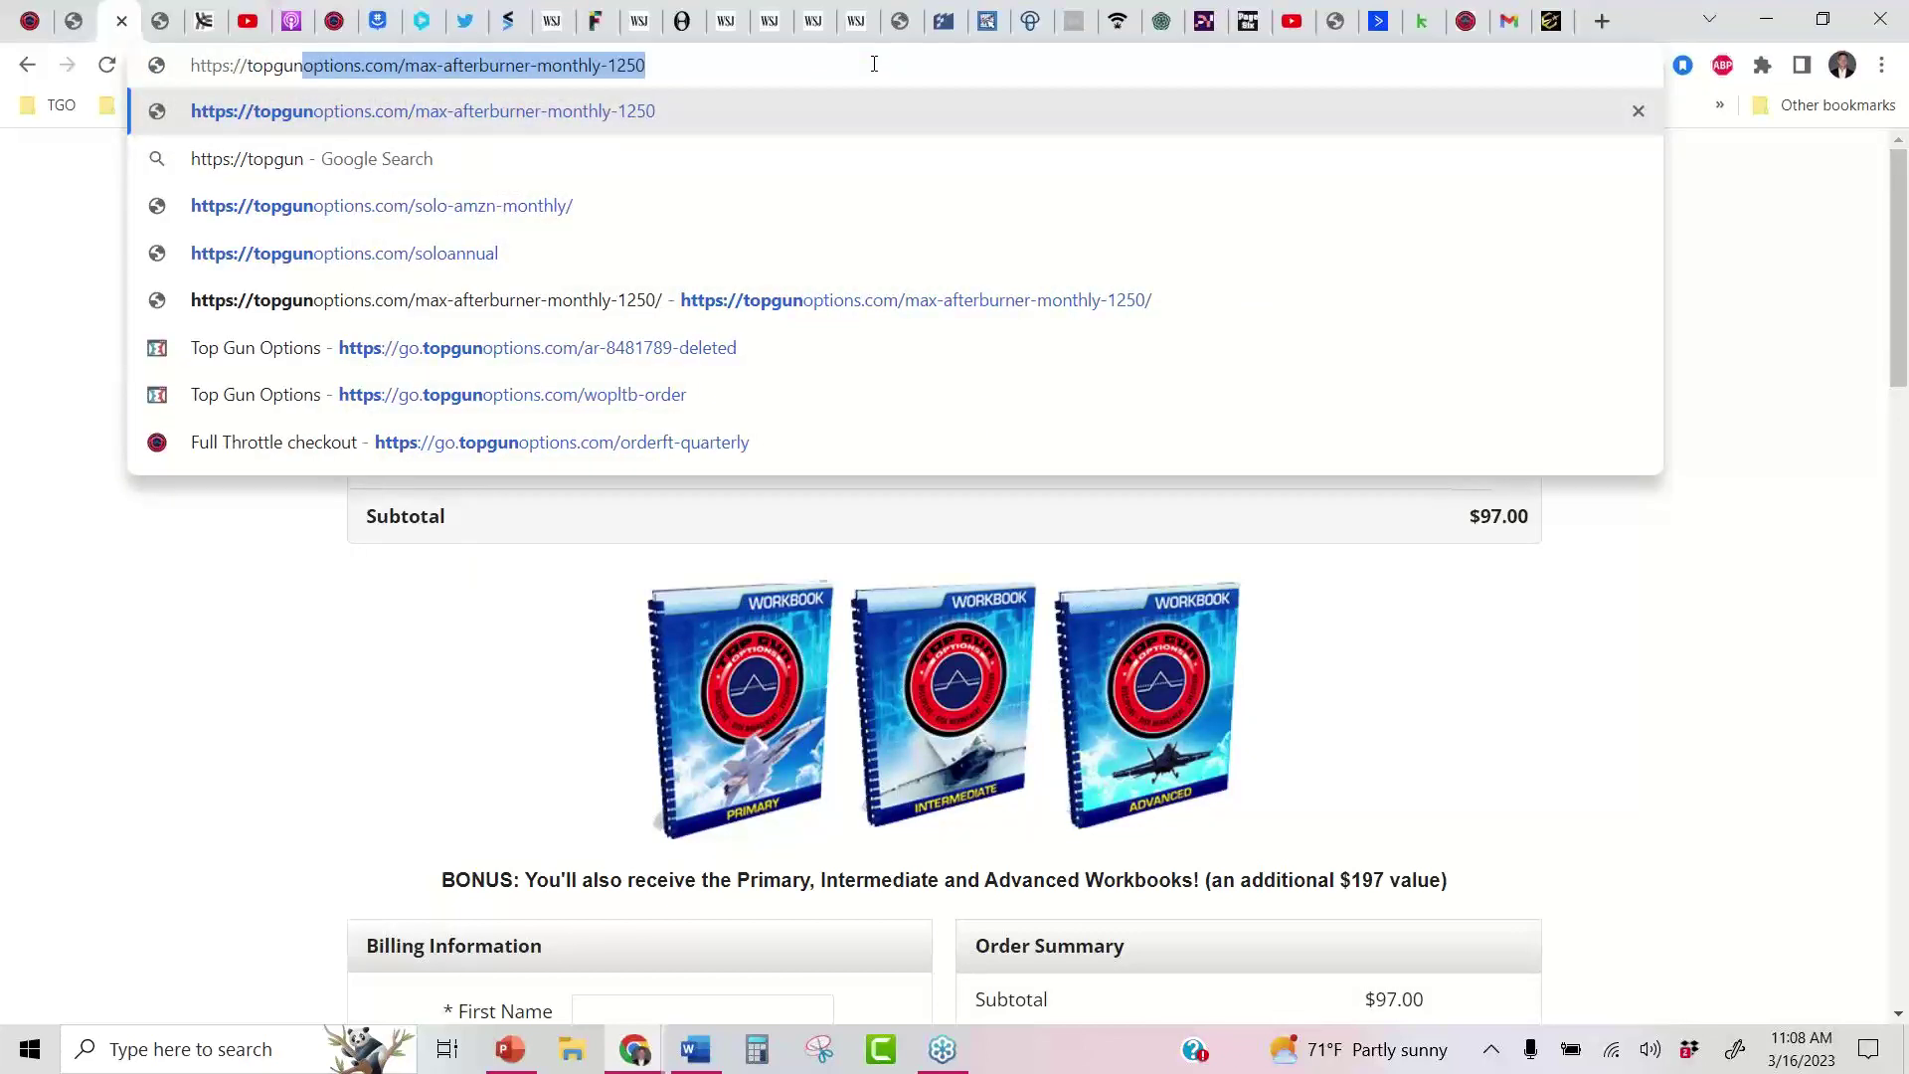
key(Down)
key(Down)
key(End)
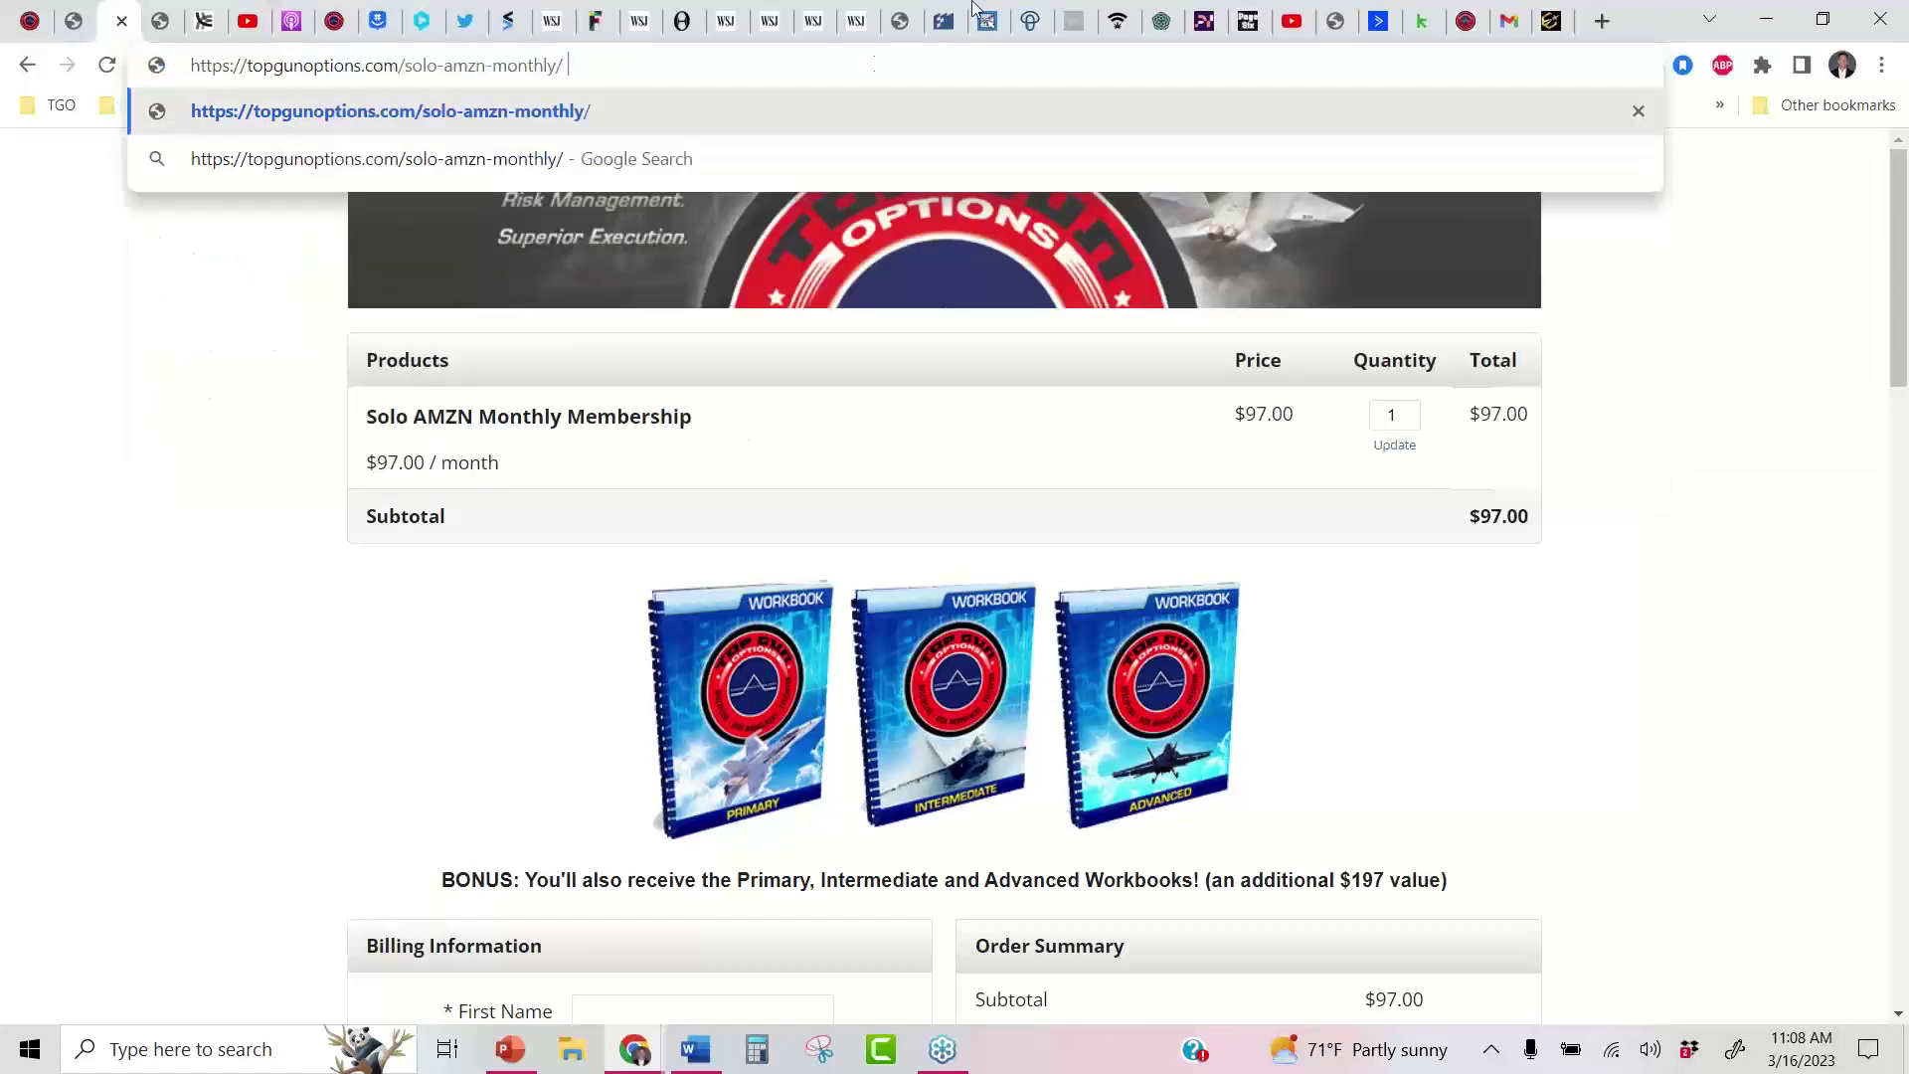
key(Return)
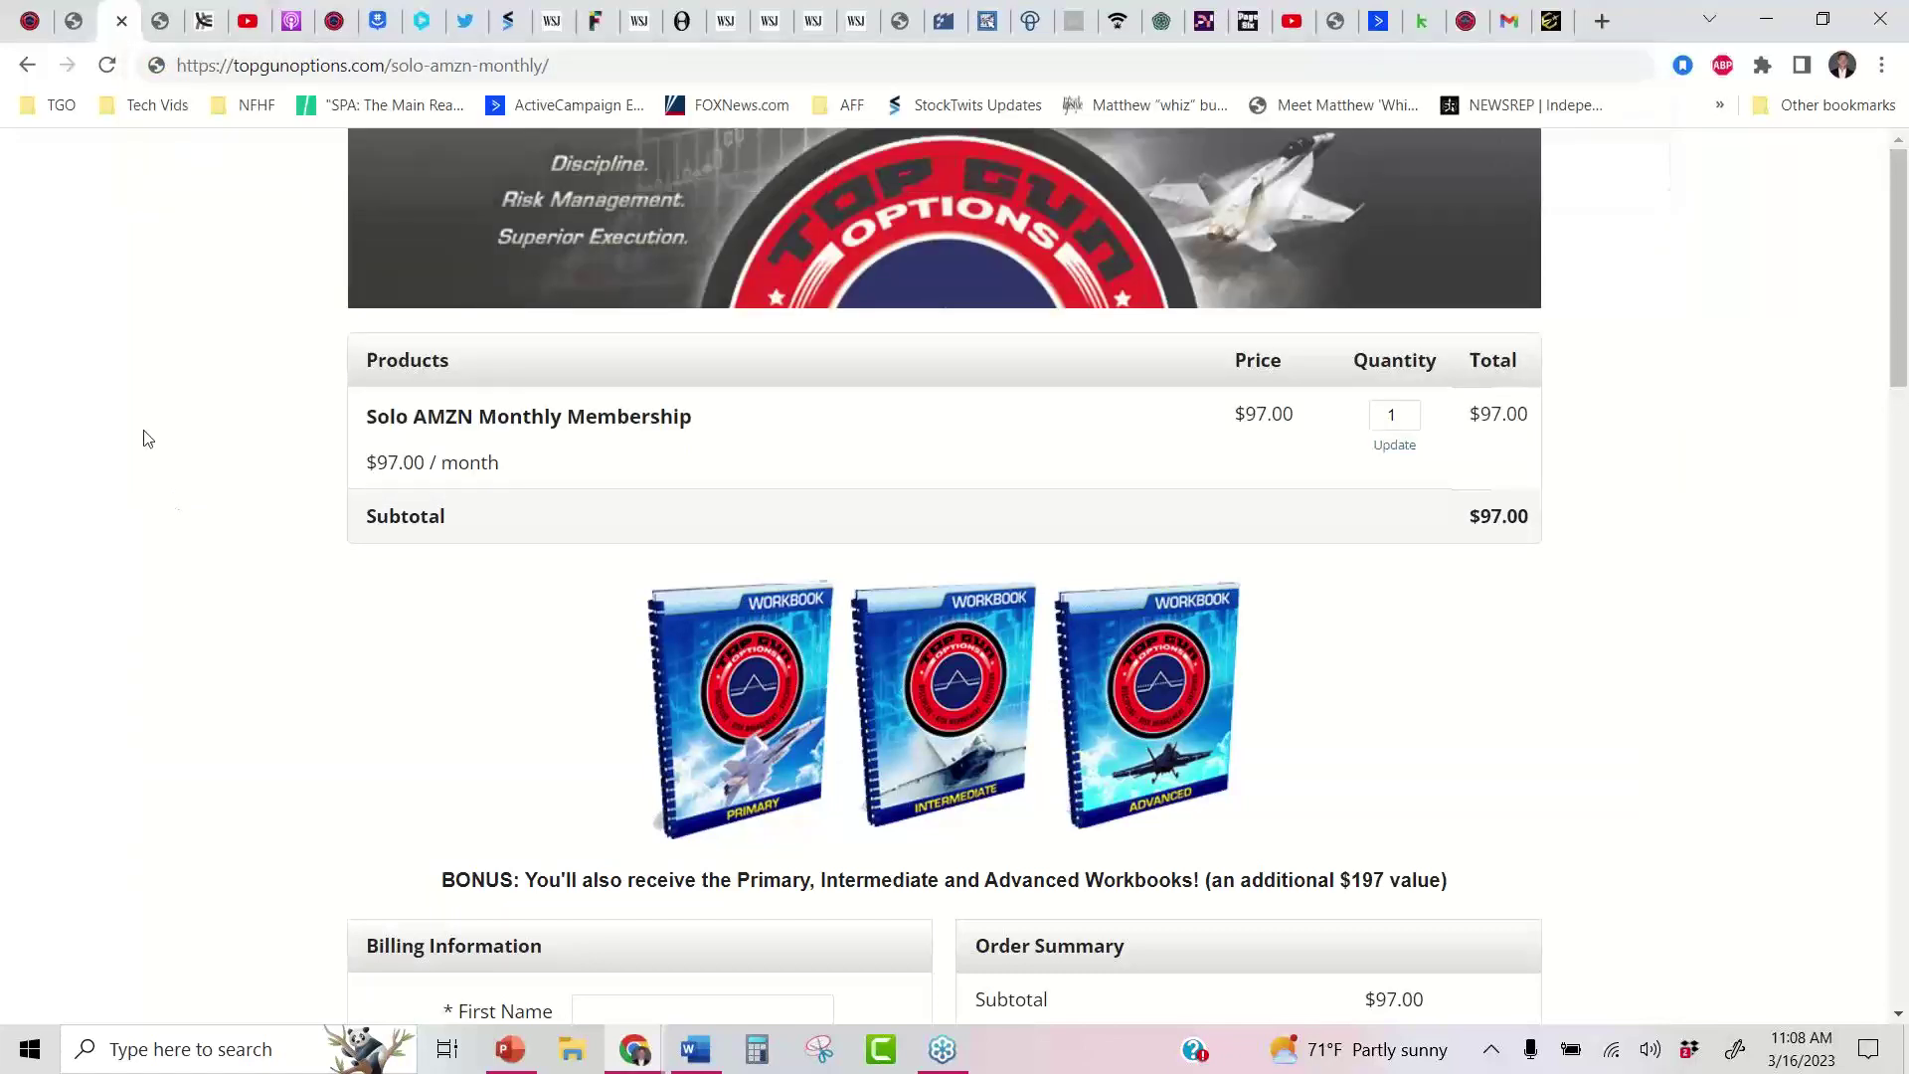
click(377, 66)
click(537, 197)
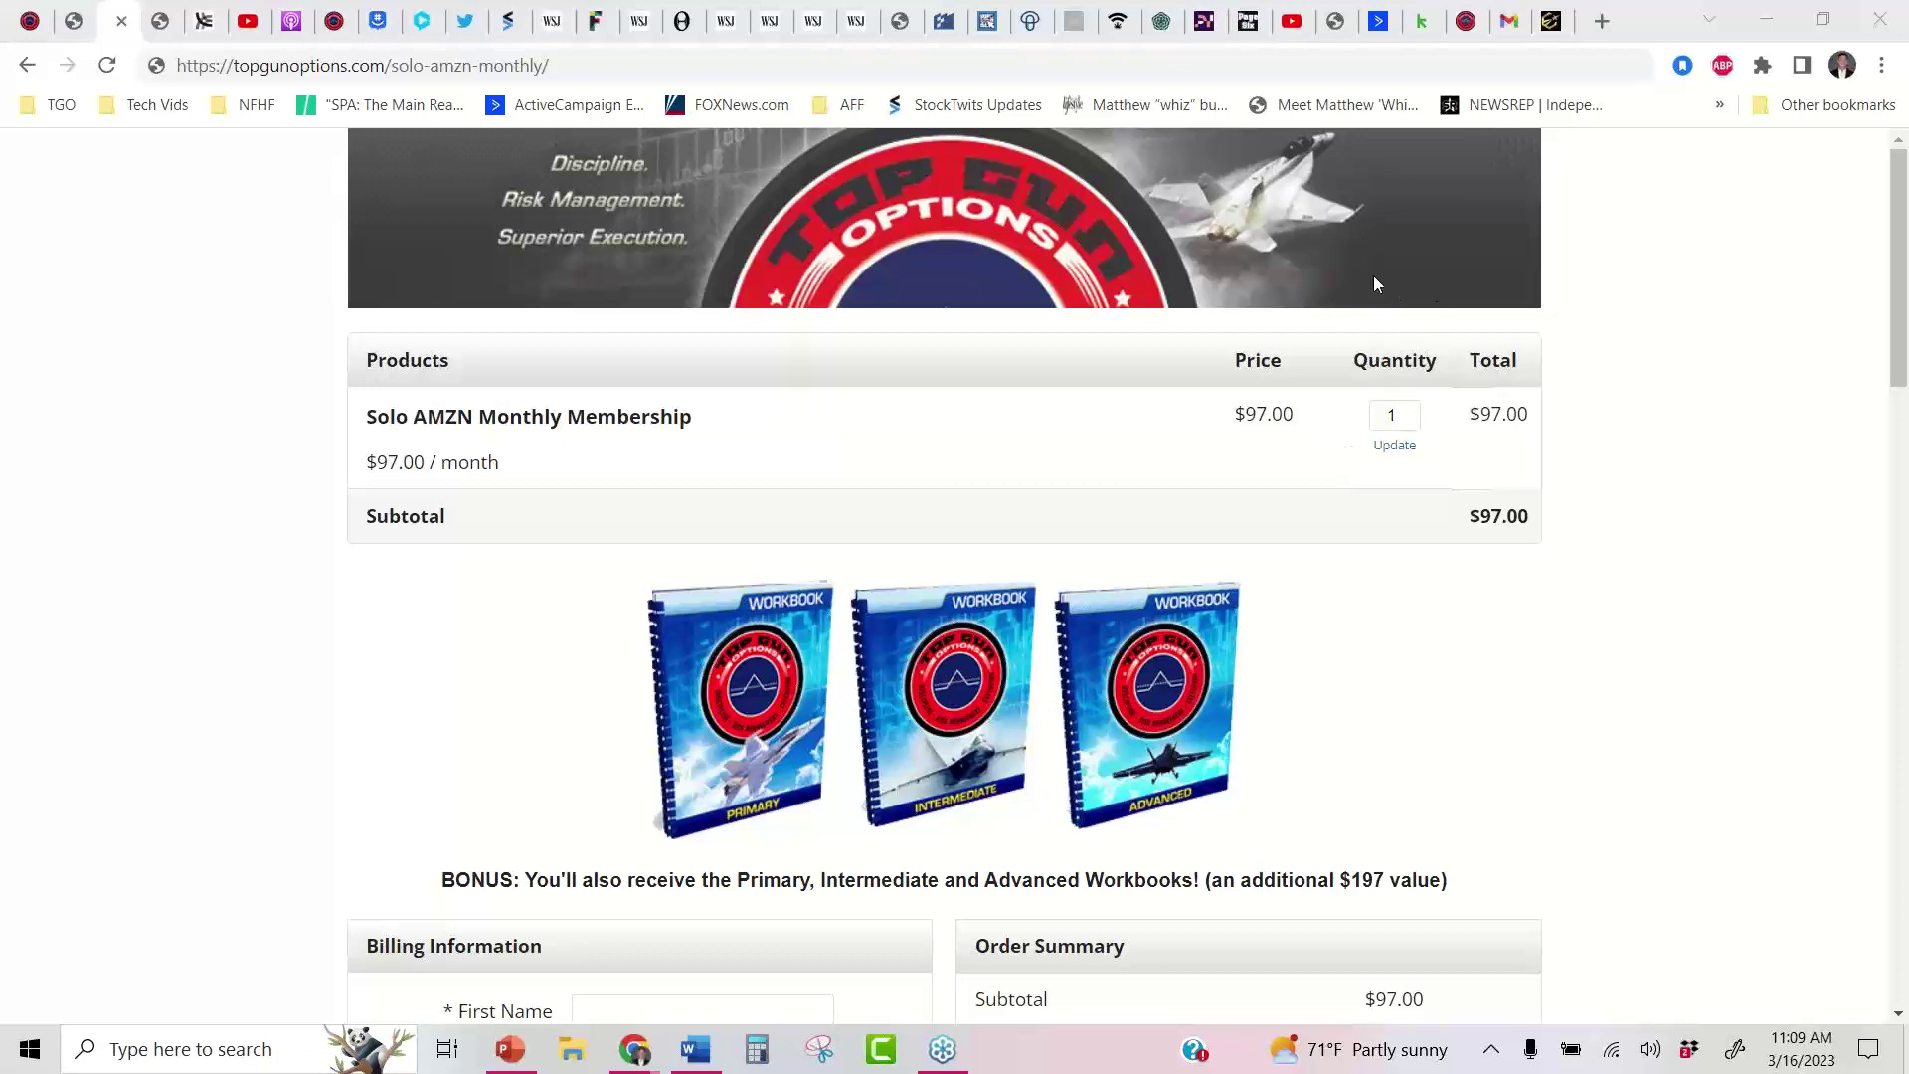
Copy the address of the Solo AMZN annual membership order page and show the MAX Afterburner monthly page again
click(160, 21)
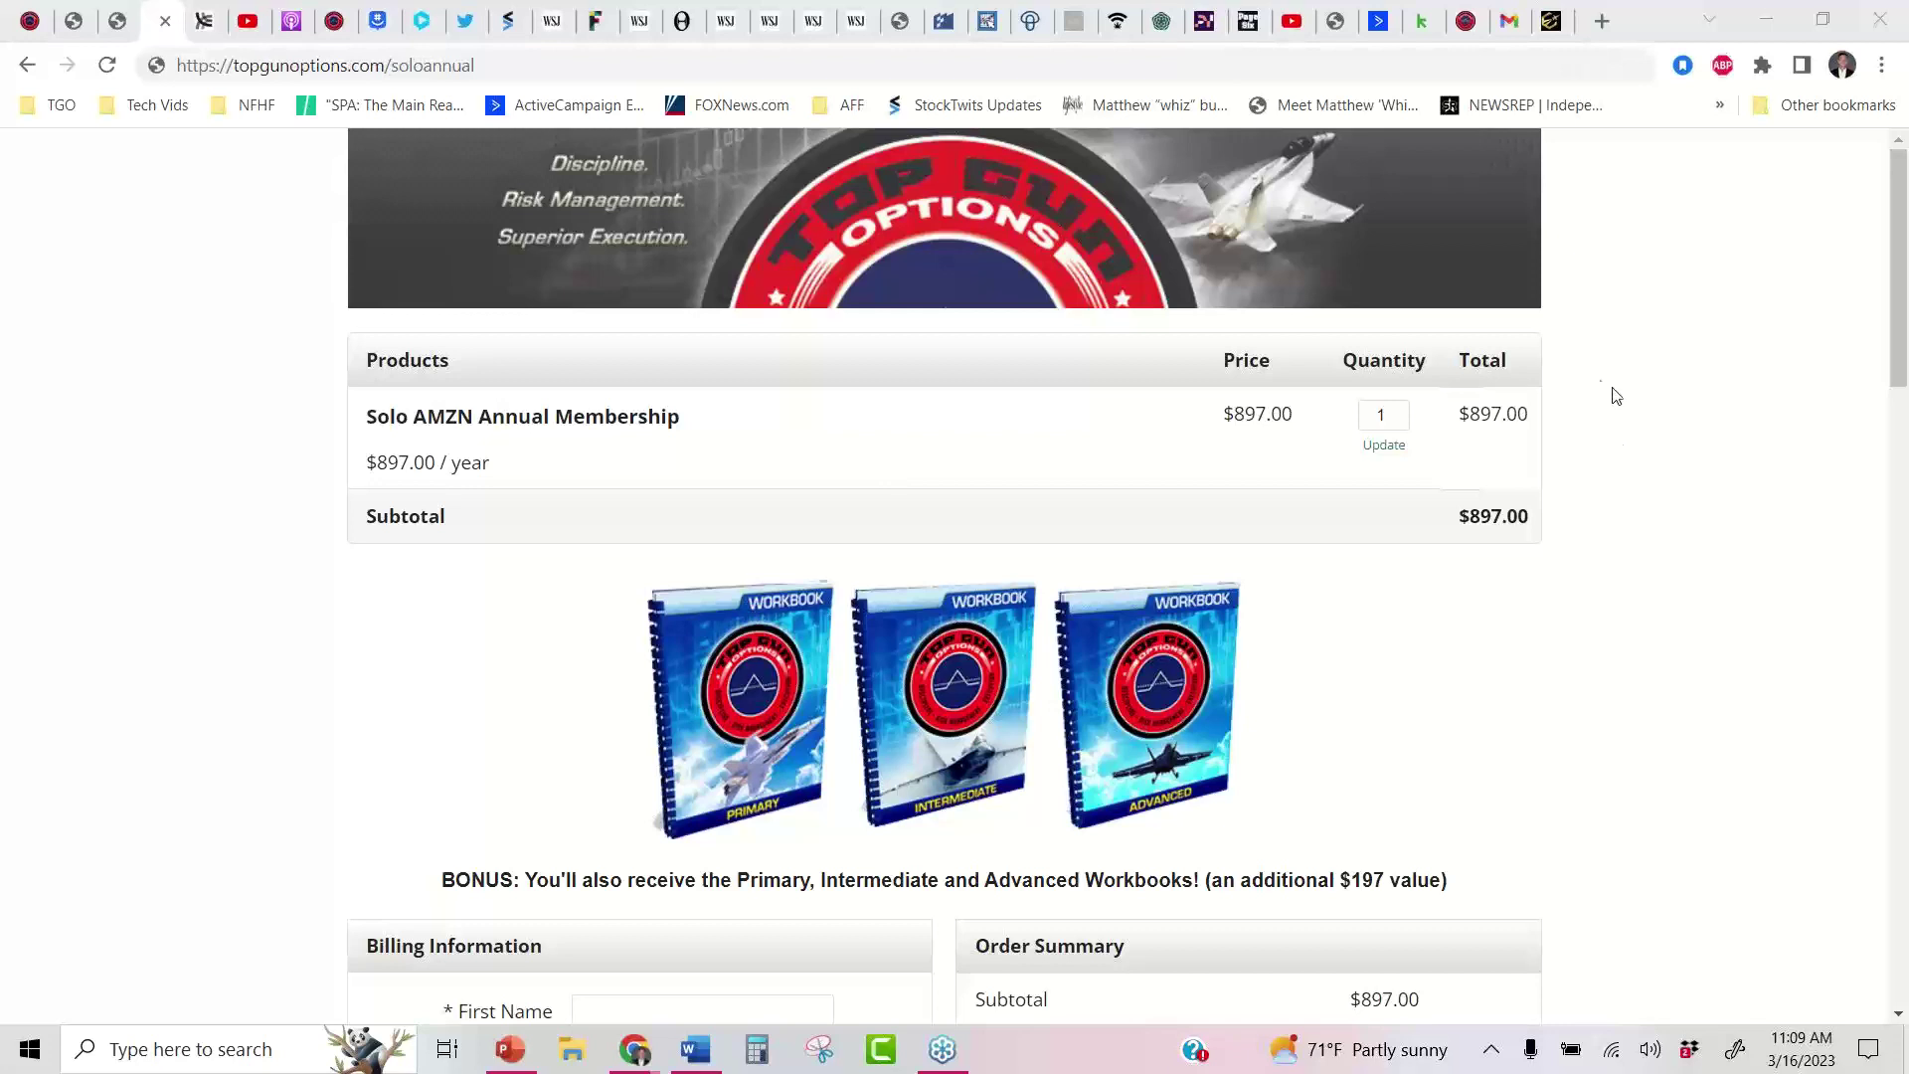
click(365, 65)
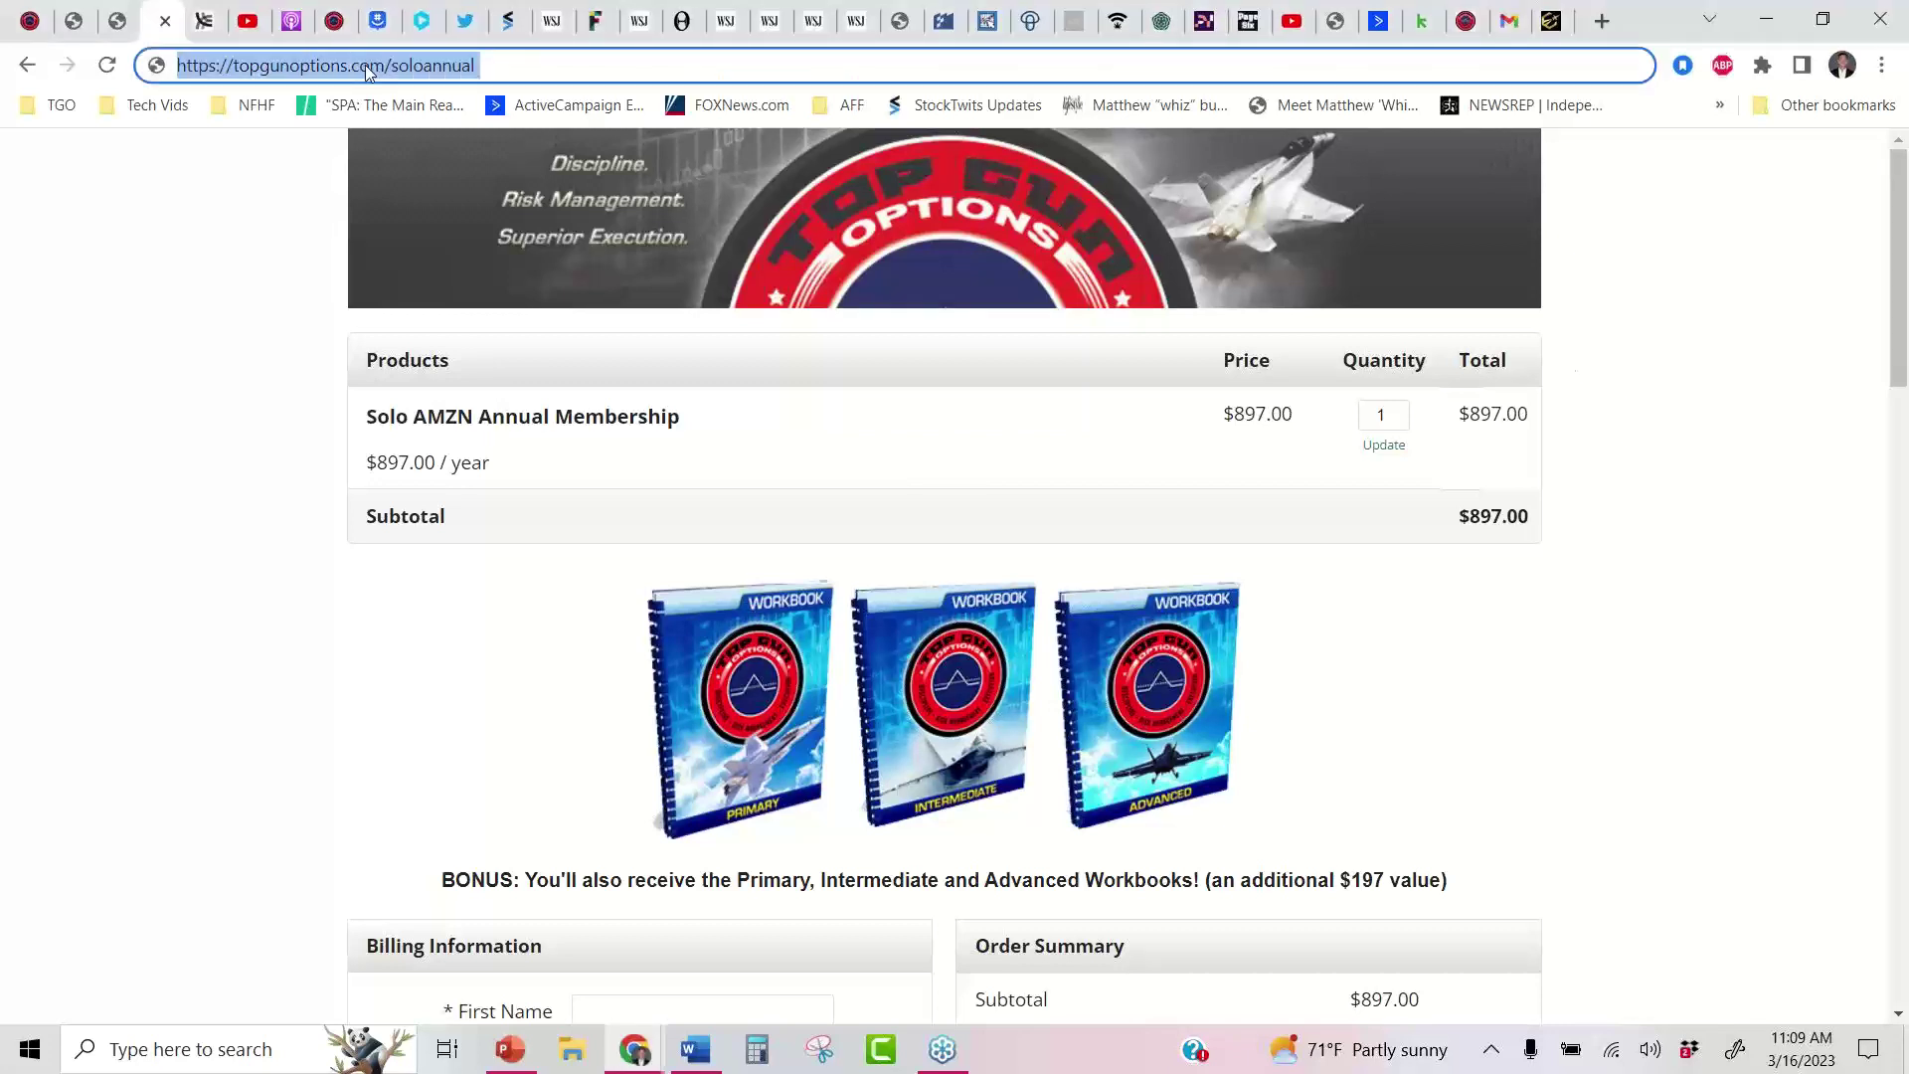
right_click(365, 64)
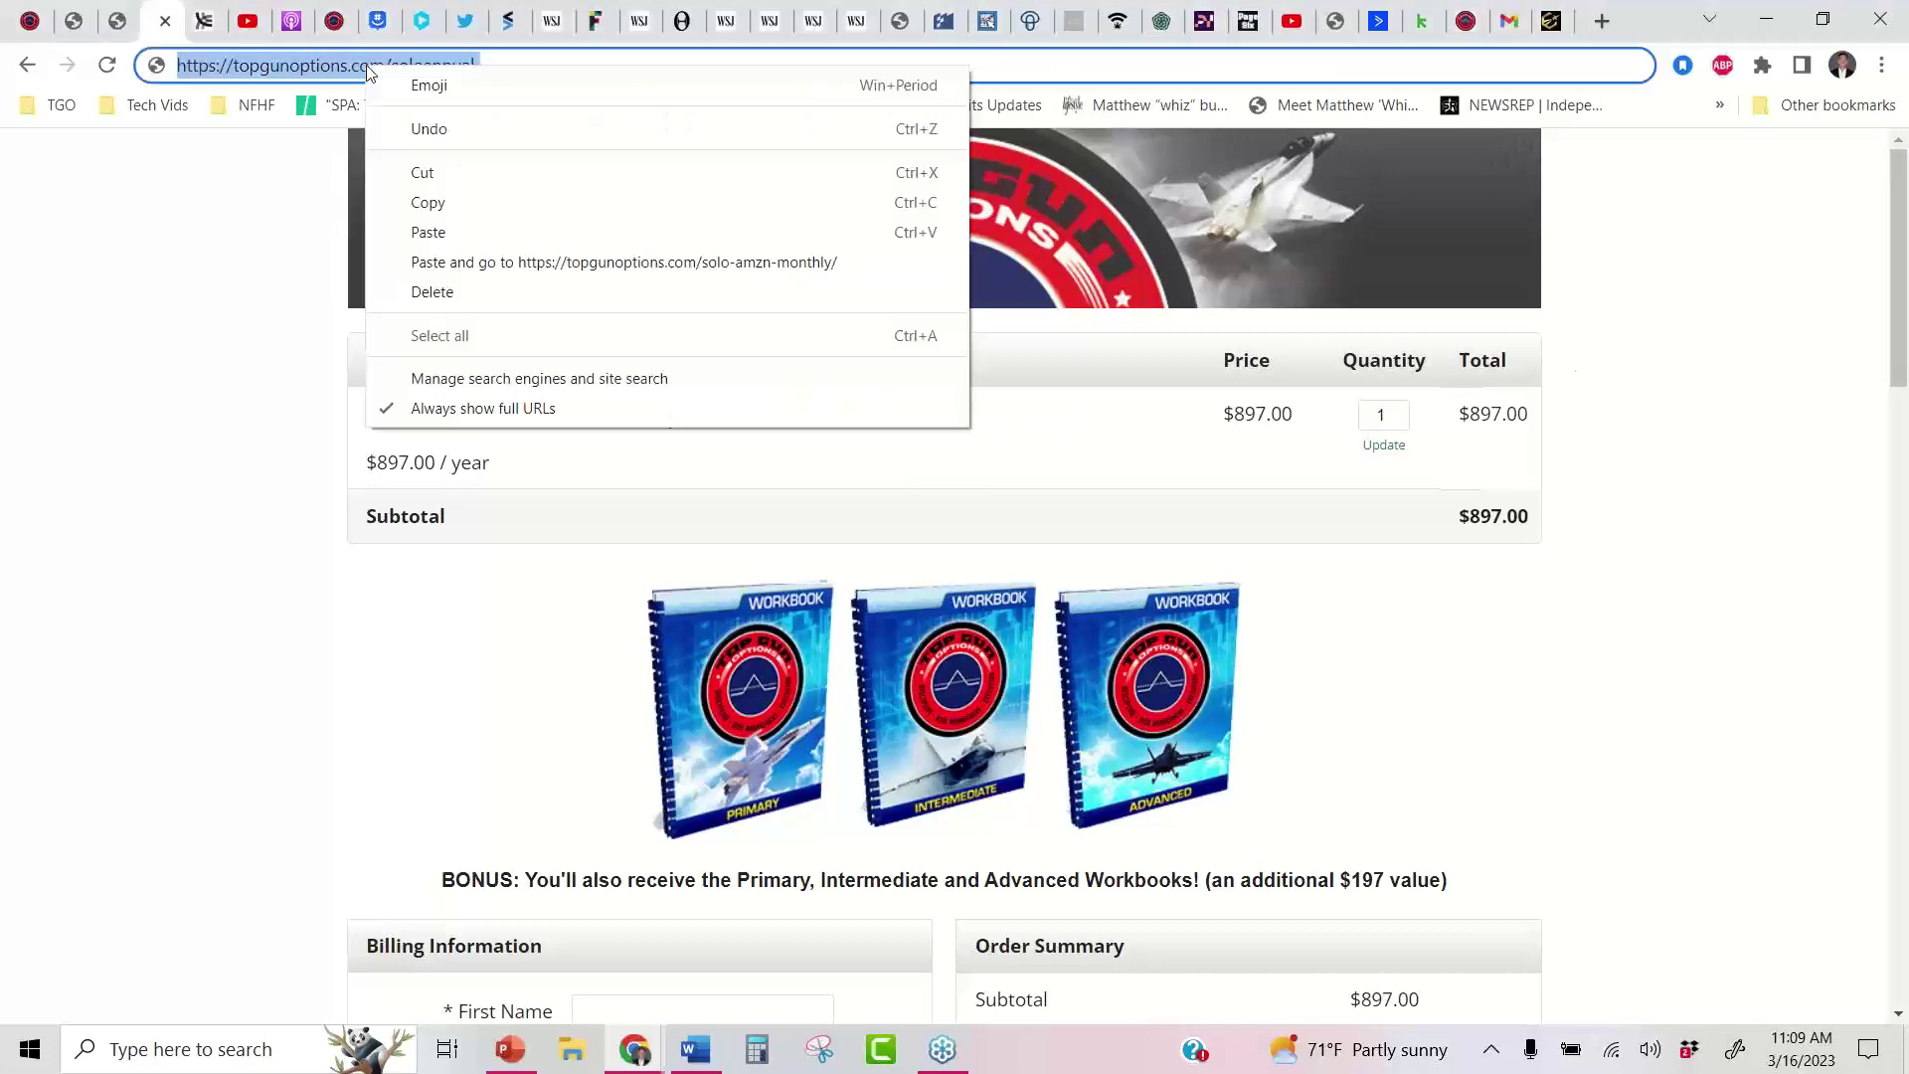
click(521, 207)
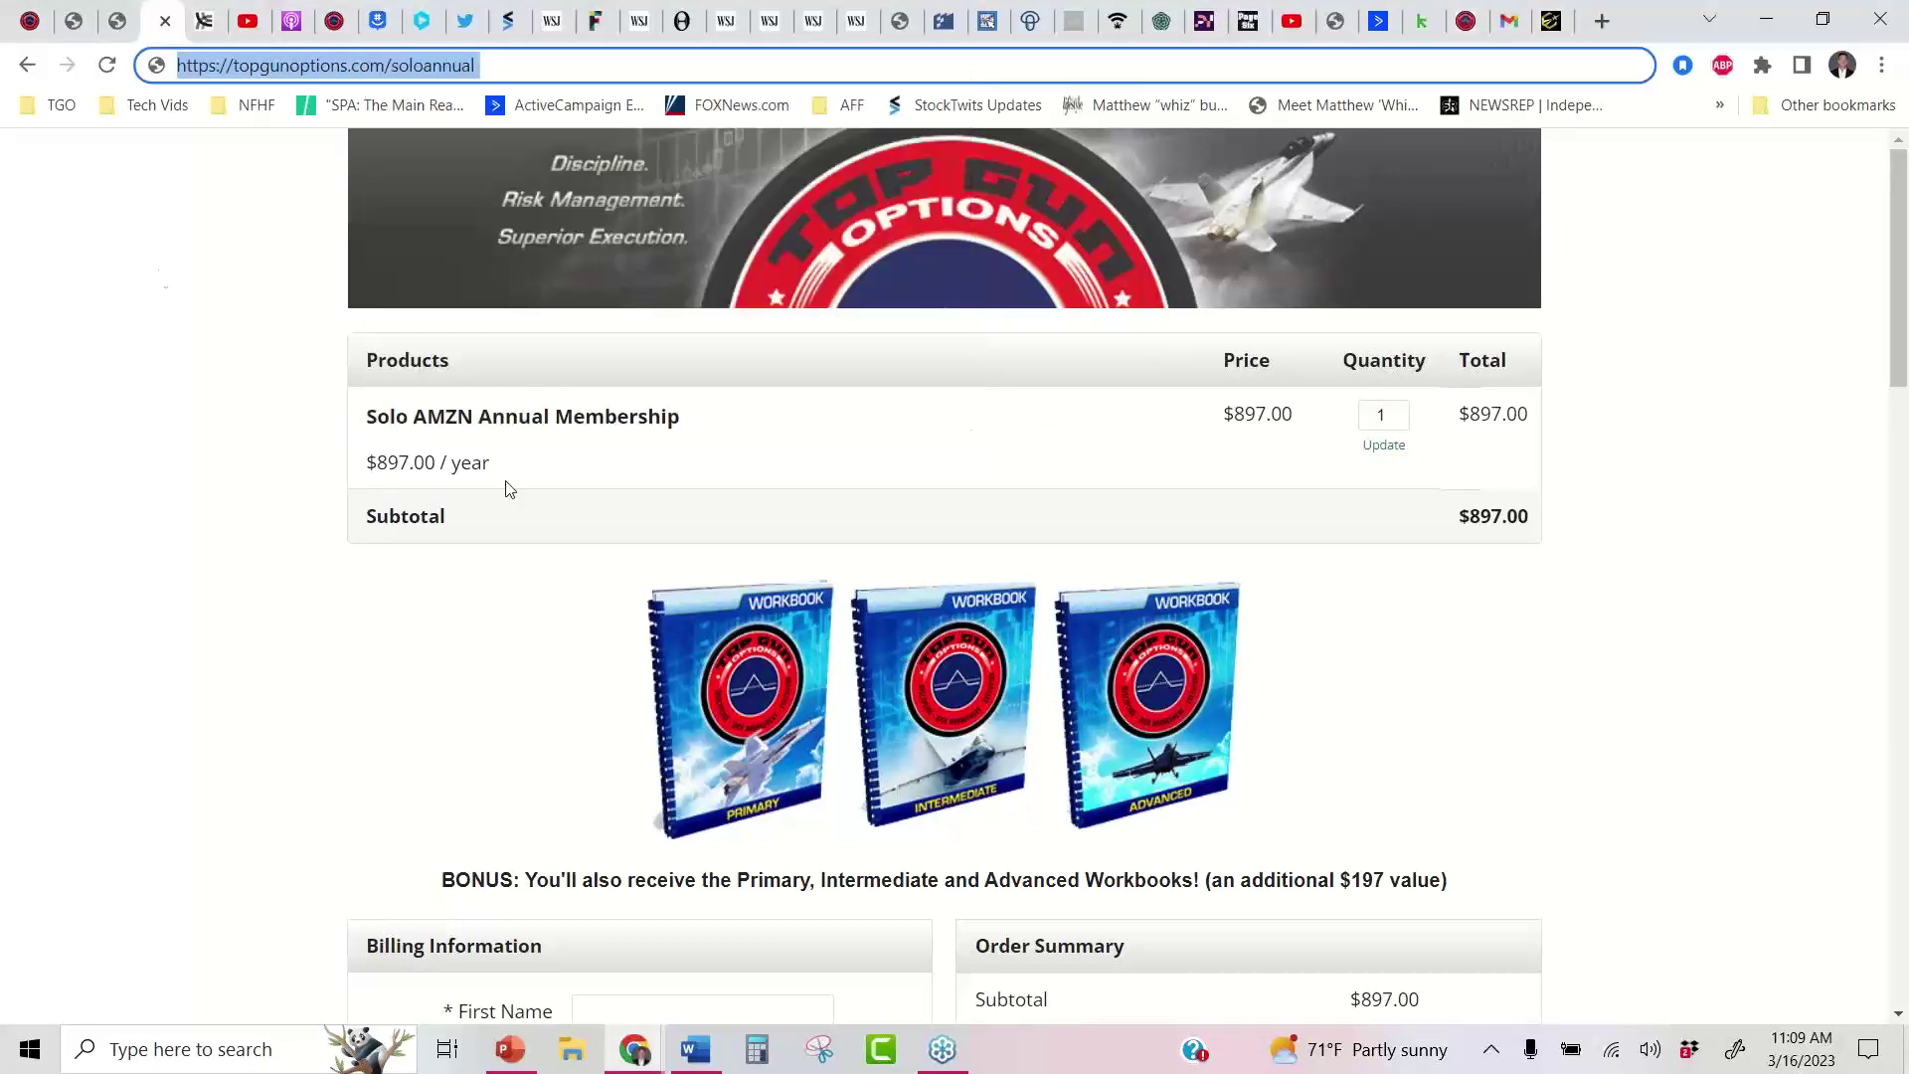
click(63, 18)
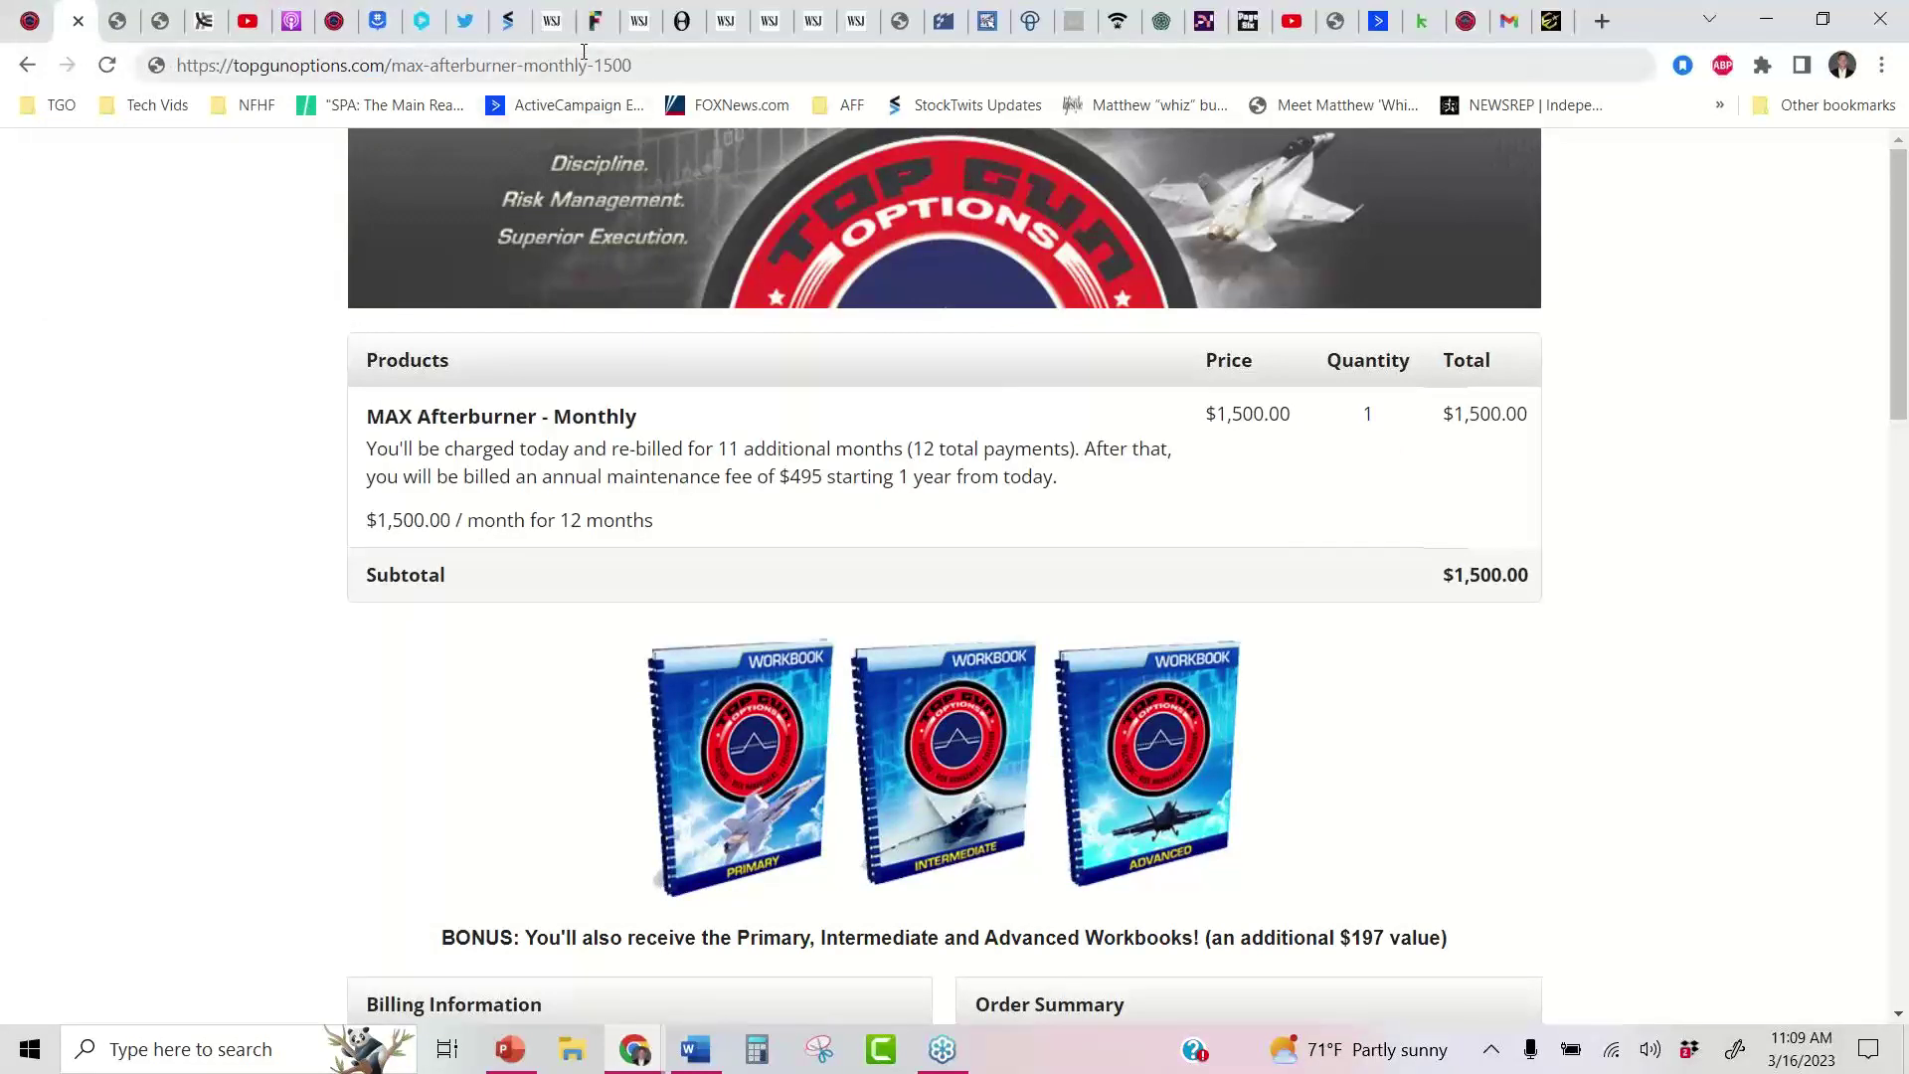
Return to the Solo AMZN annual page, snip the attendee comment about starting with Solo, and put the snip away
click(154, 11)
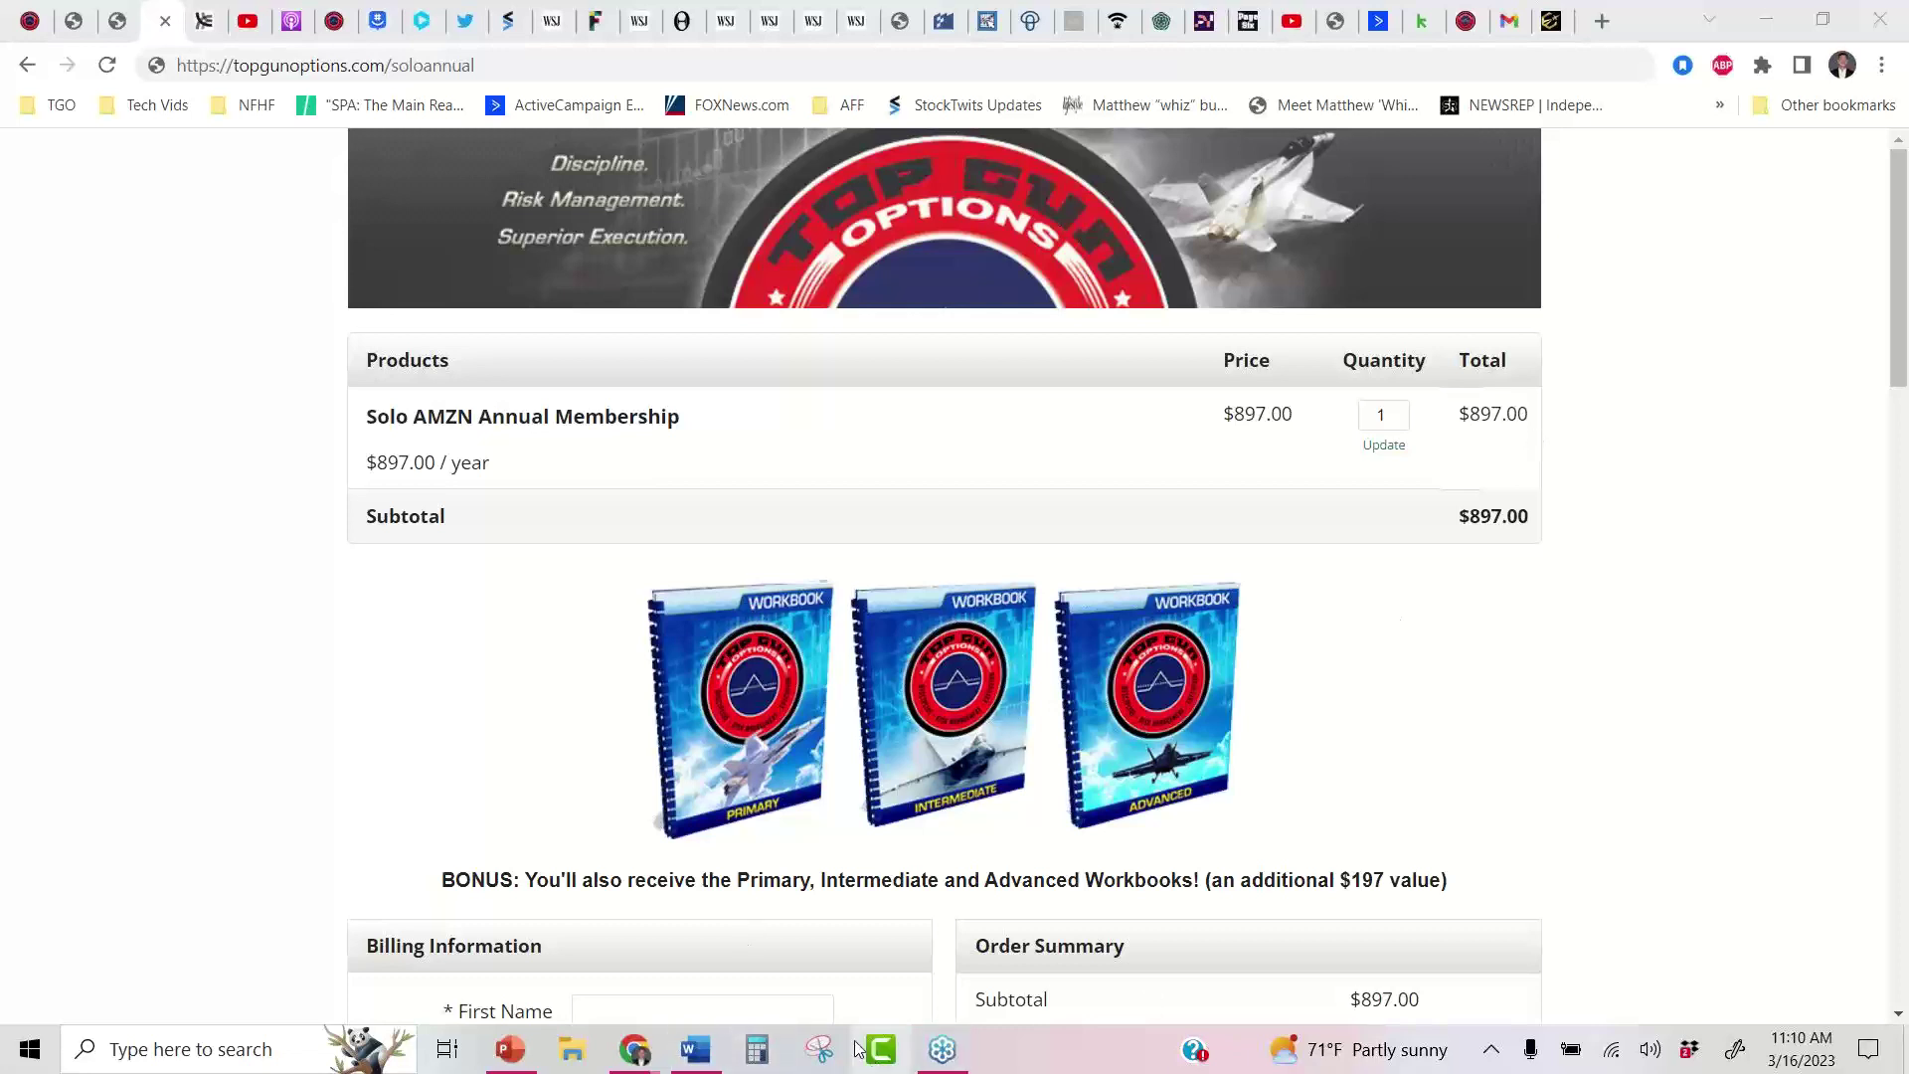
click(819, 1048)
click(1375, 174)
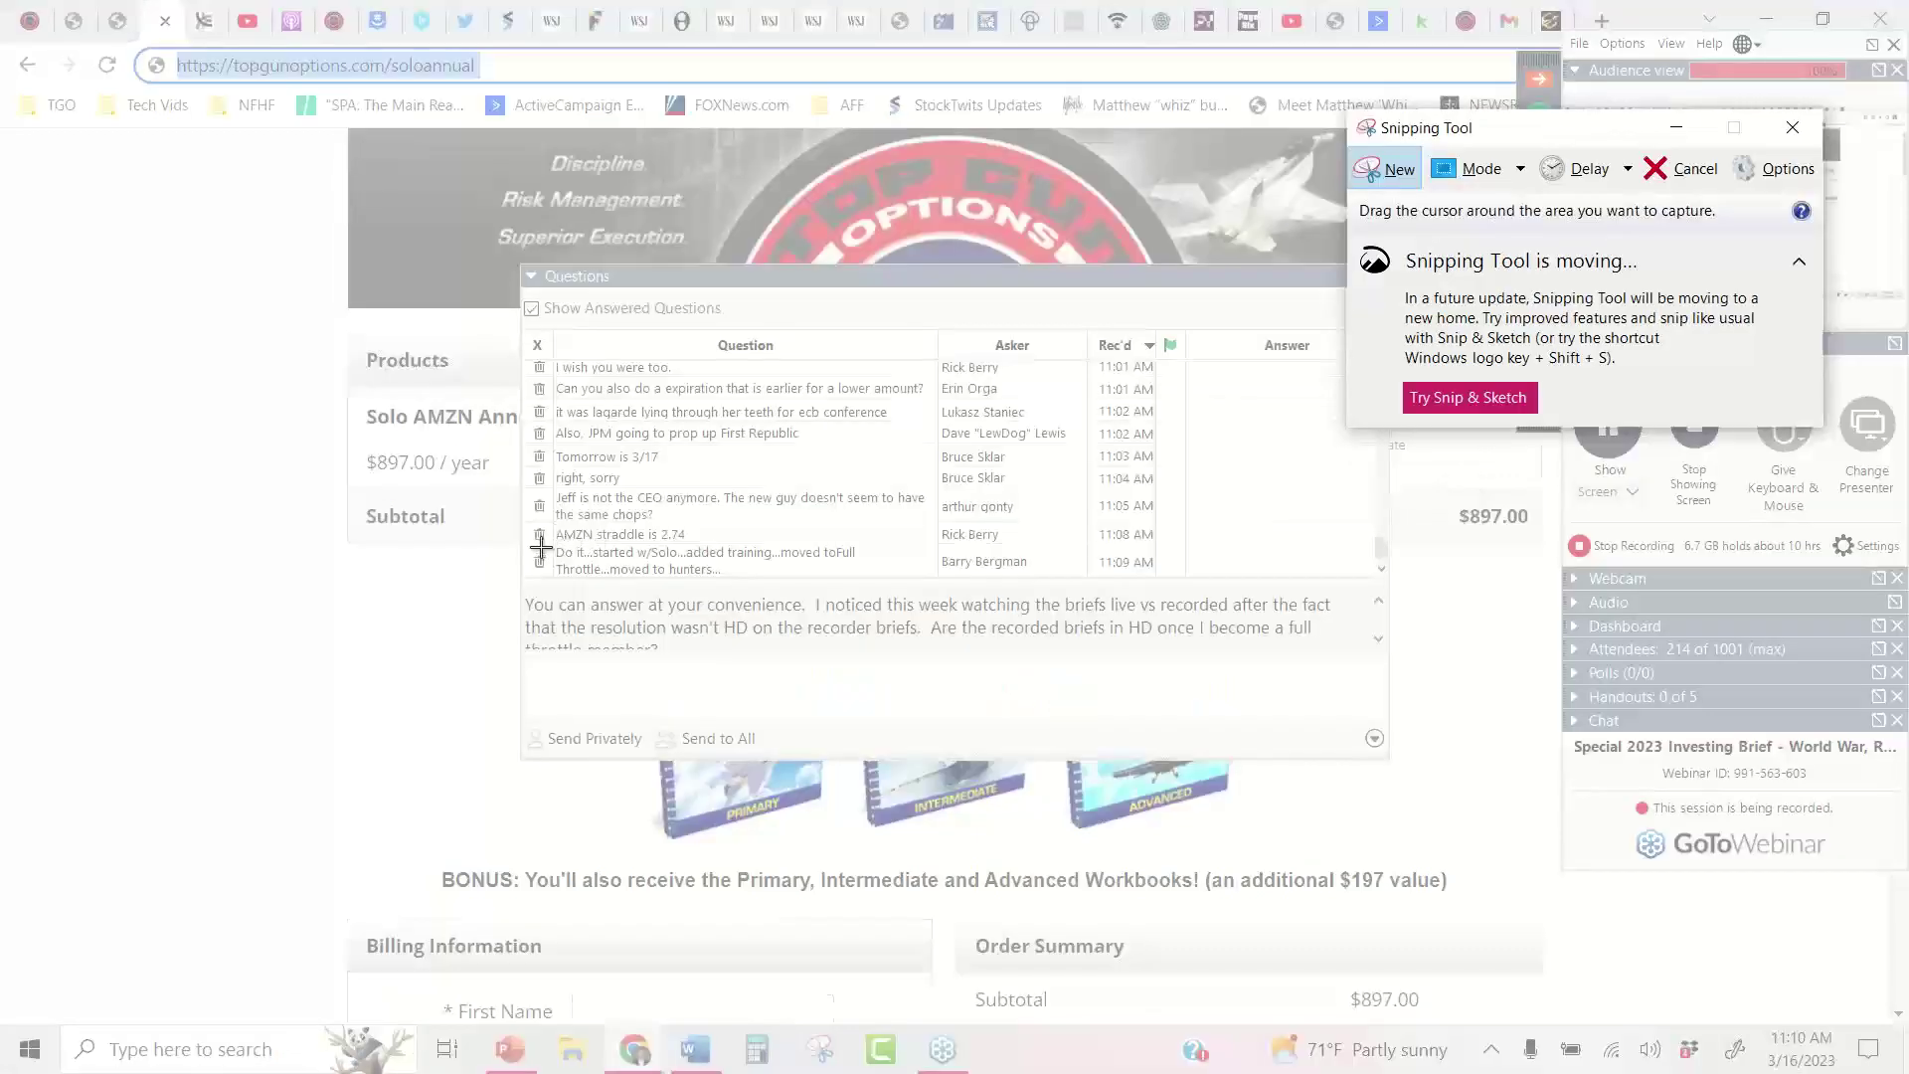
drag(541, 546, 1161, 582)
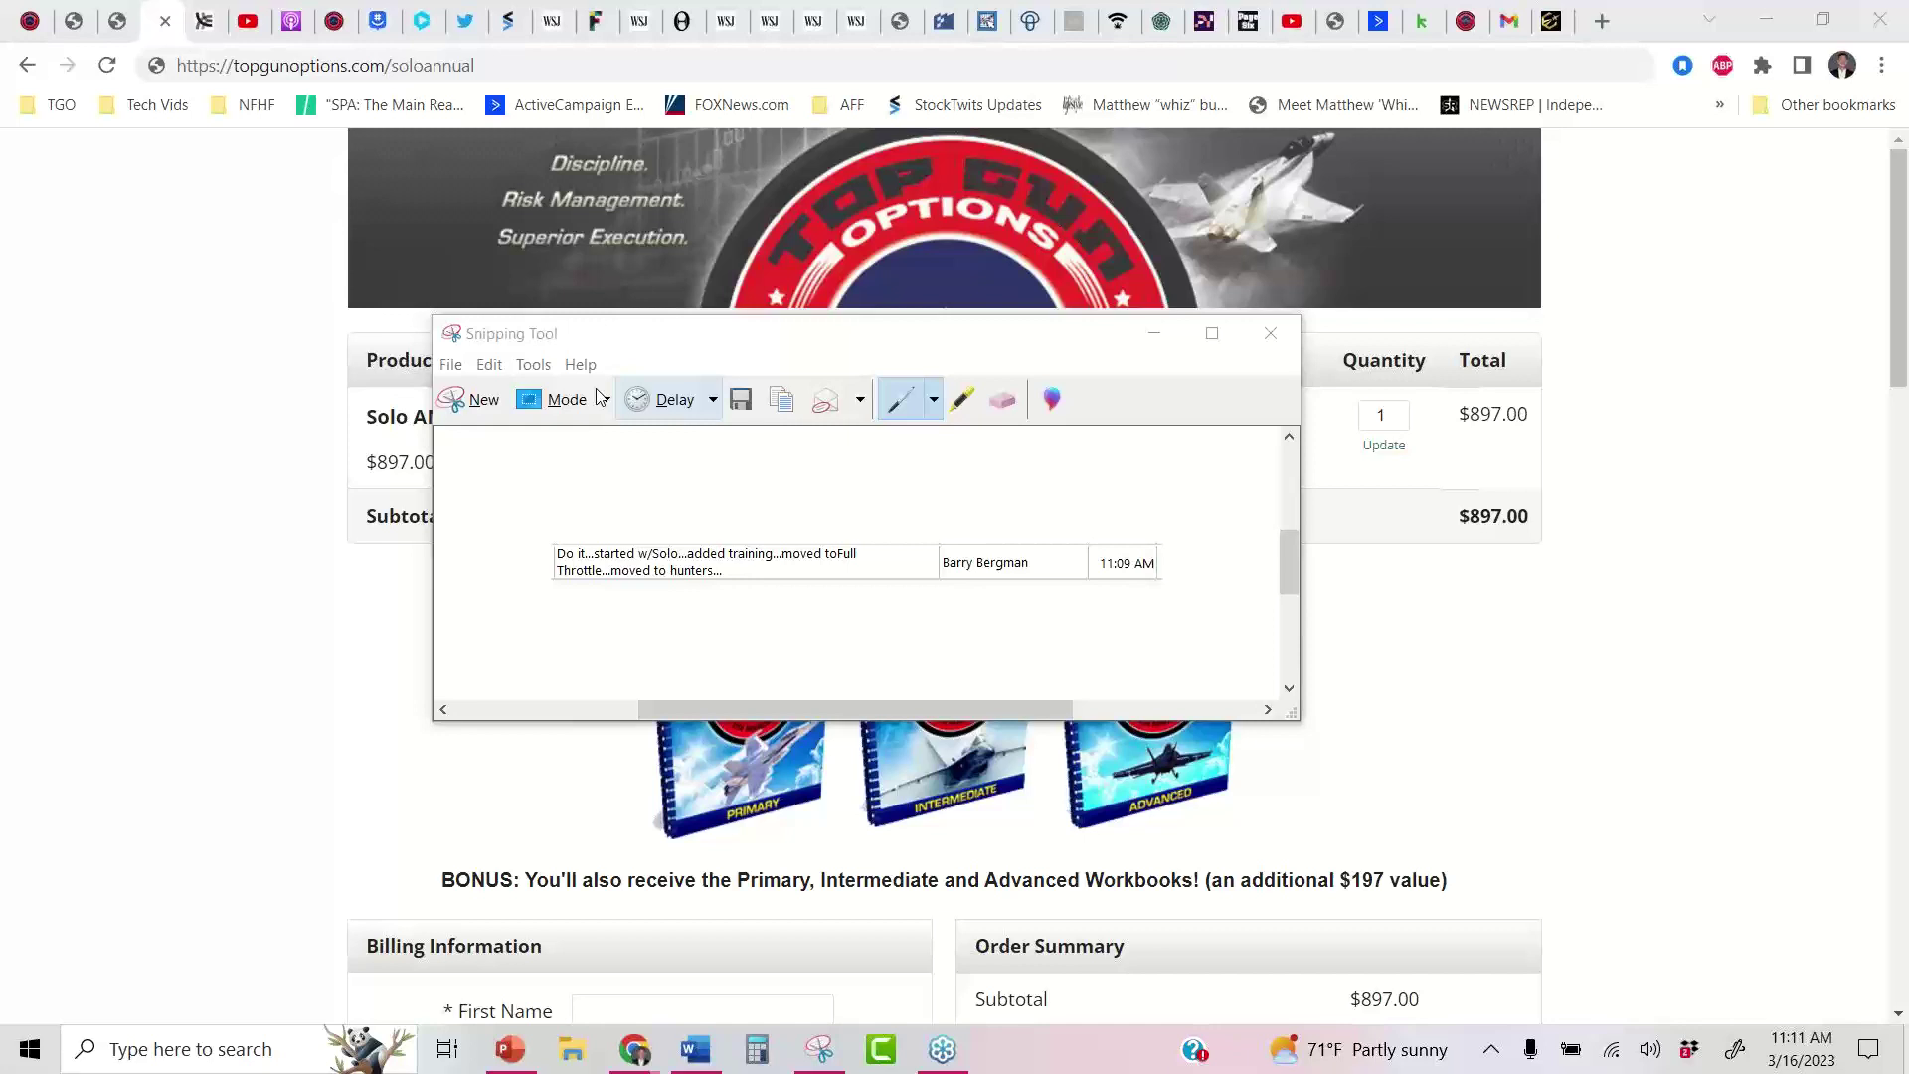
click(1602, 430)
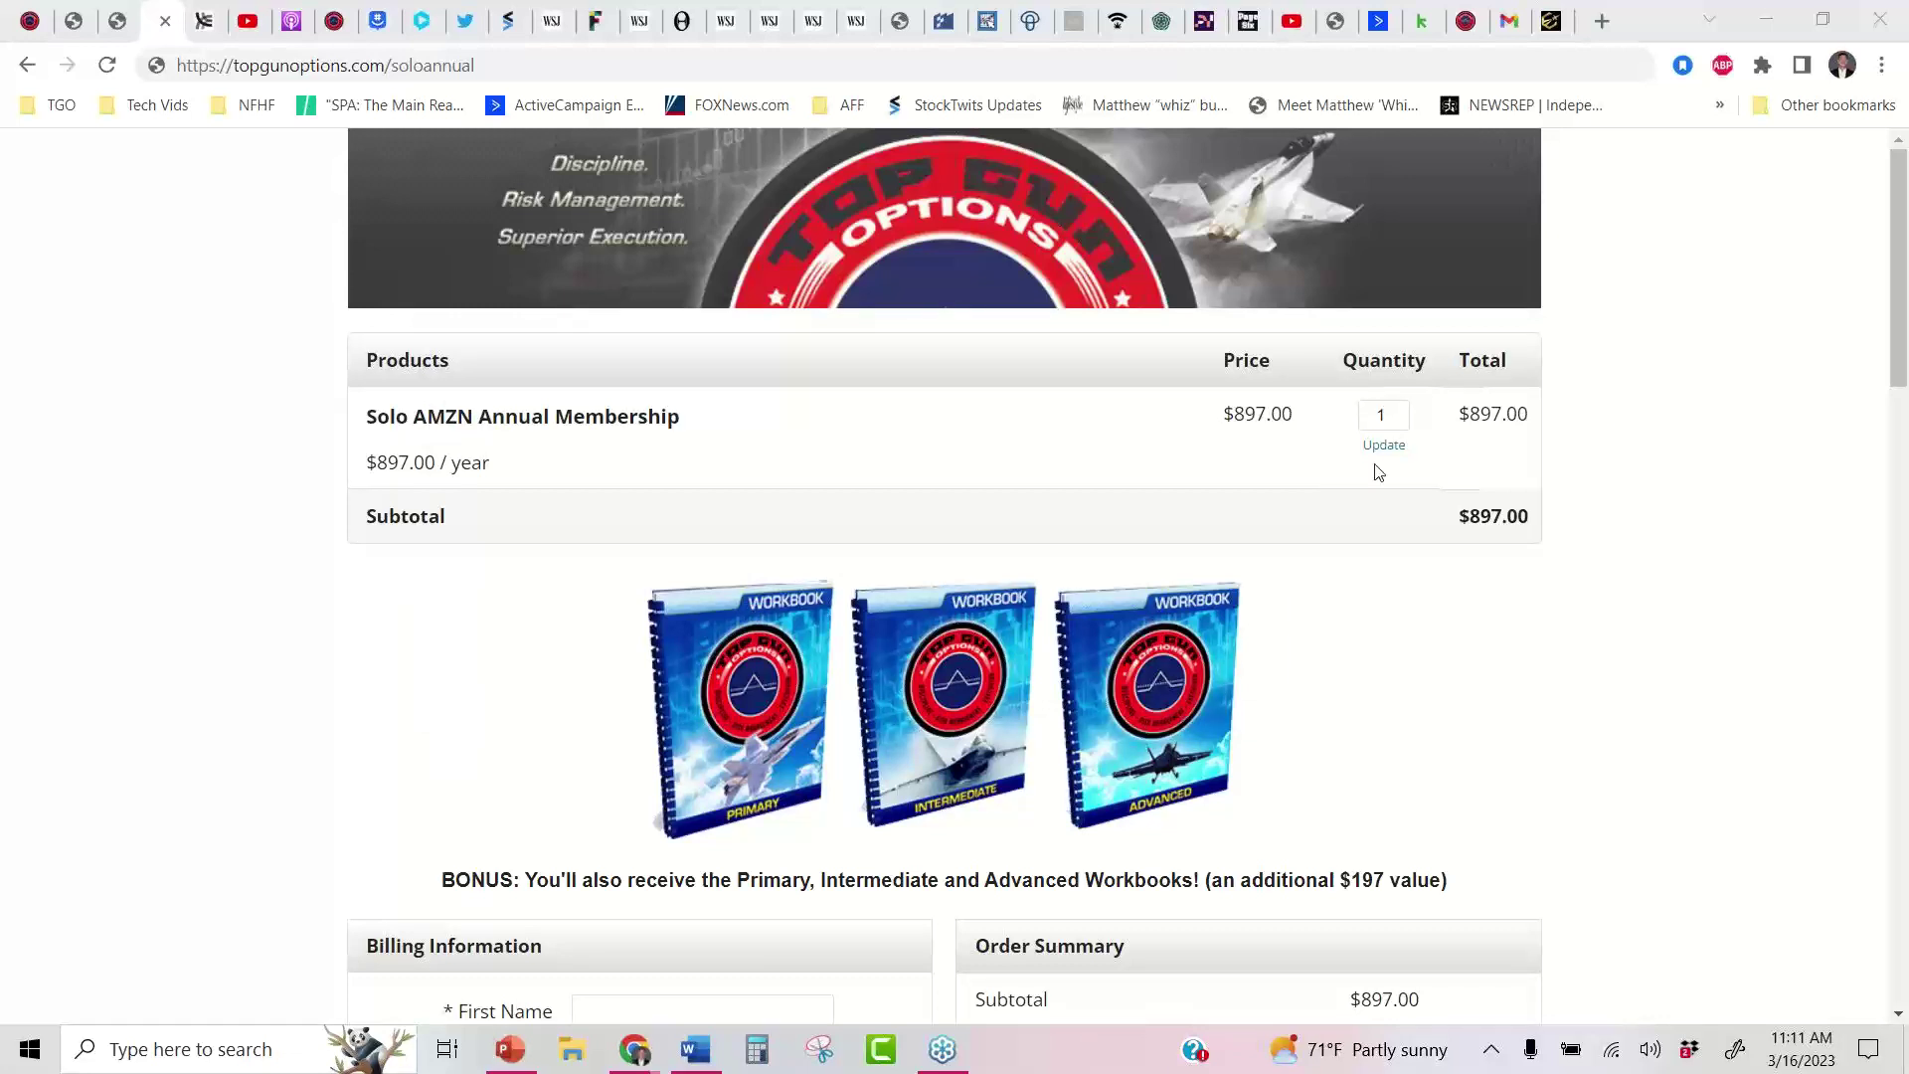
Show the Full Throttle member page and look through its session recordings down to the end of the list
click(1465, 21)
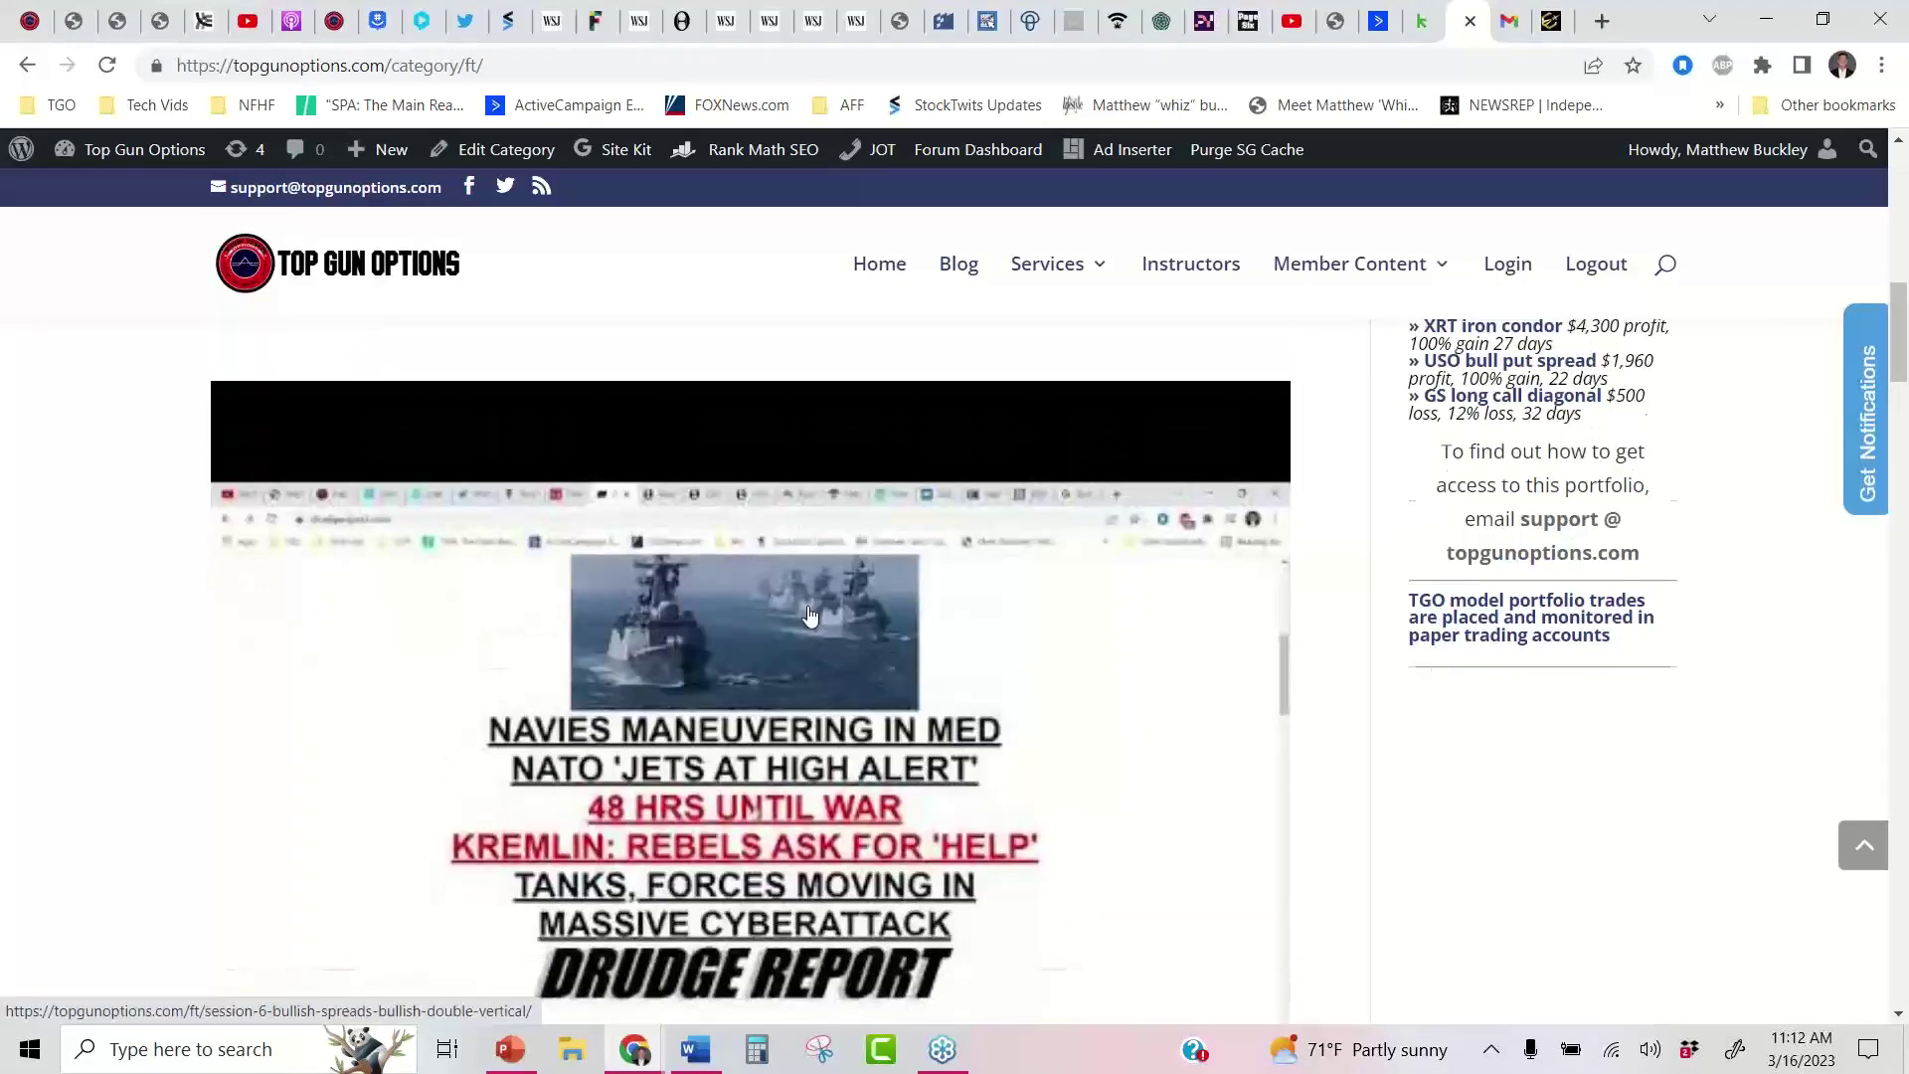
scroll(810, 617, down, 4)
scroll(929, 592, down, 11)
scroll(1175, 633, down, 10)
scroll(751, 672, down, 14)
scroll(751, 616, down, 3)
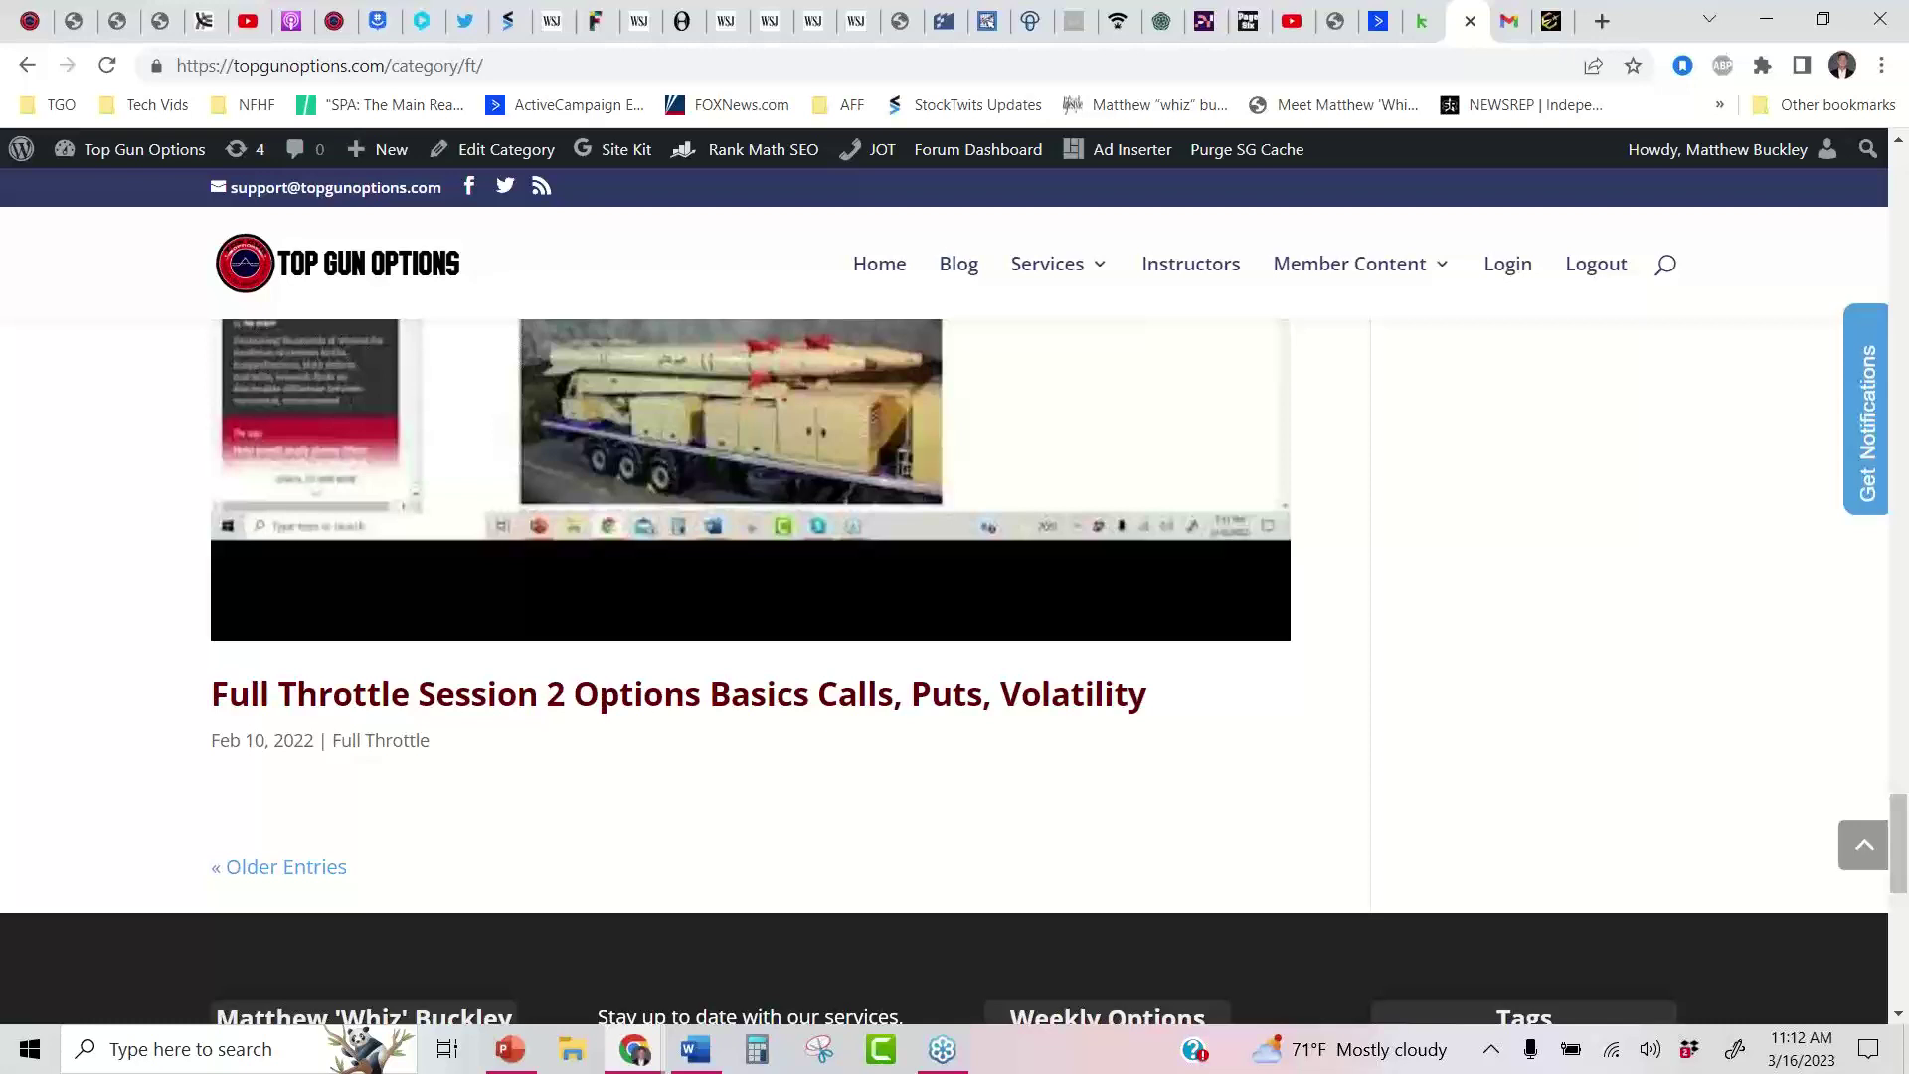
mouse_move(1387, 261)
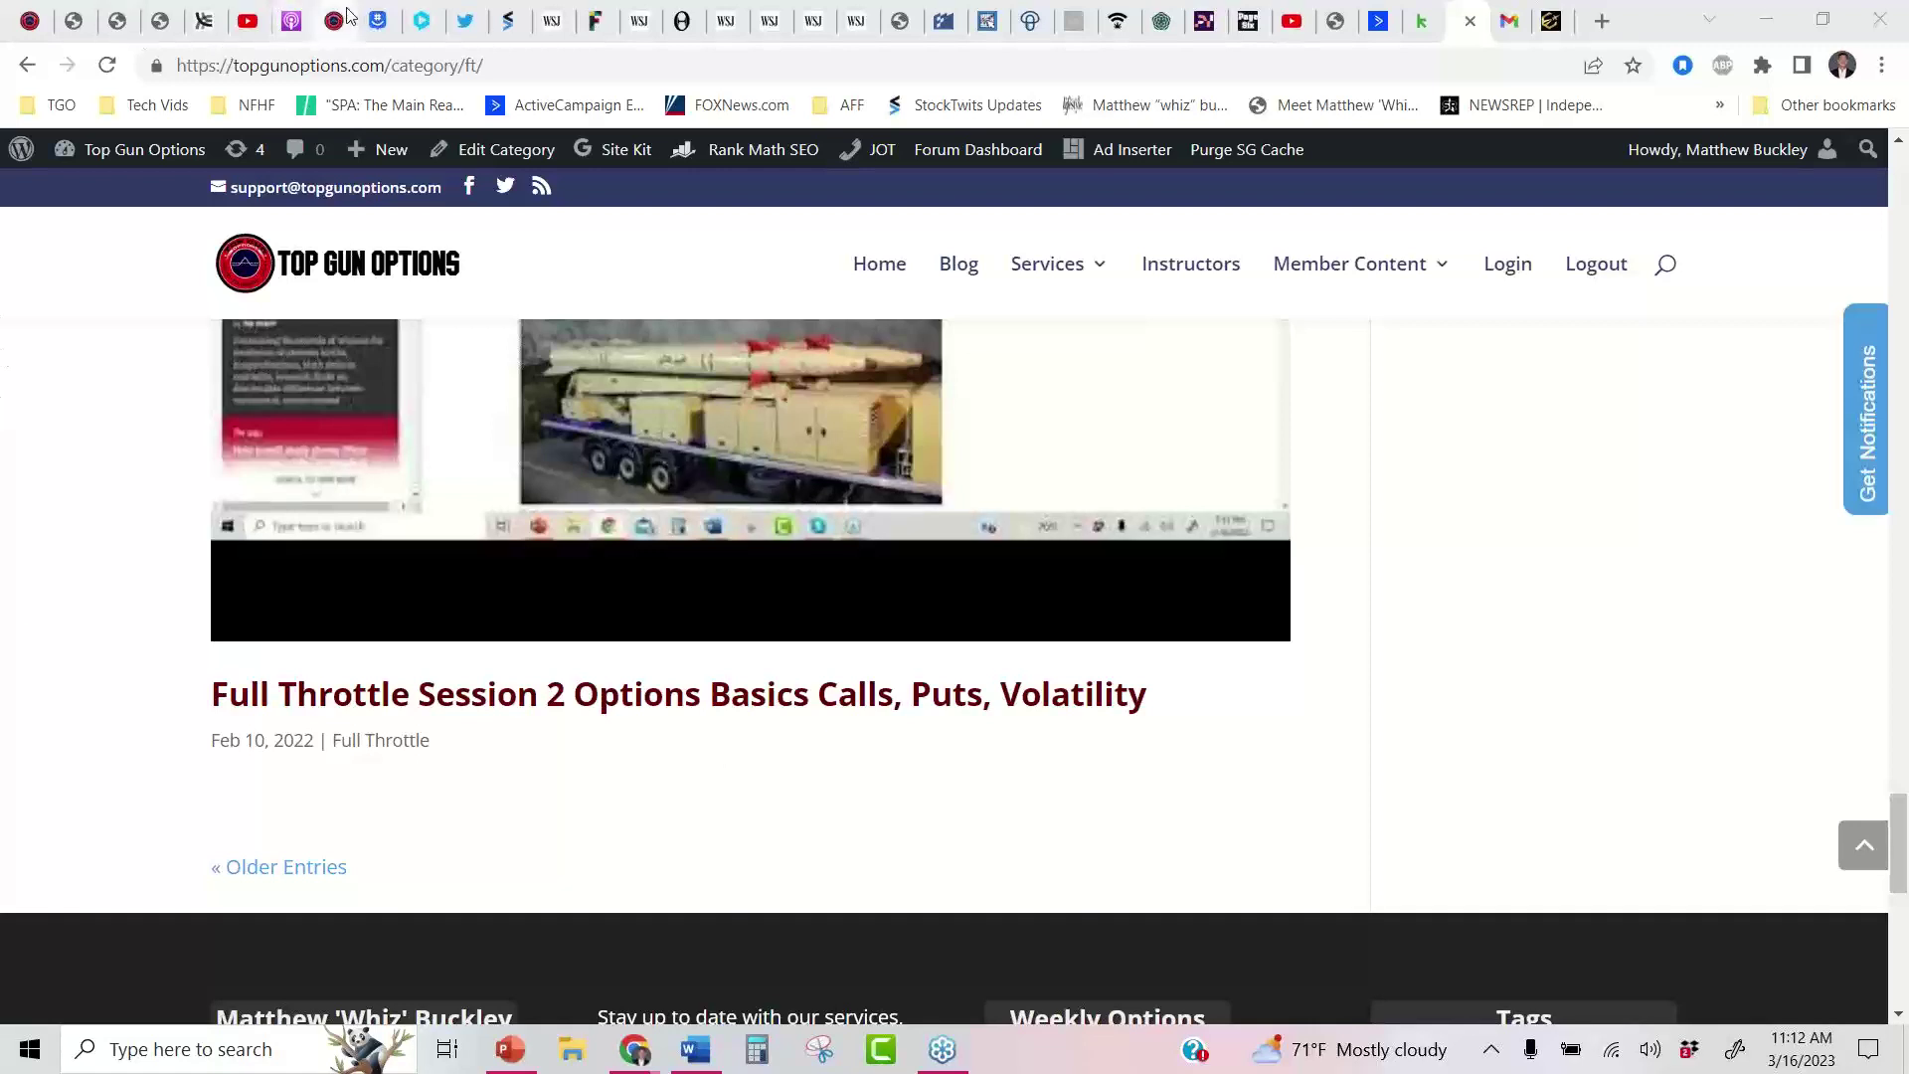
Show the MABT Trades ONLY group chat and look over its latest trade posts
click(377, 14)
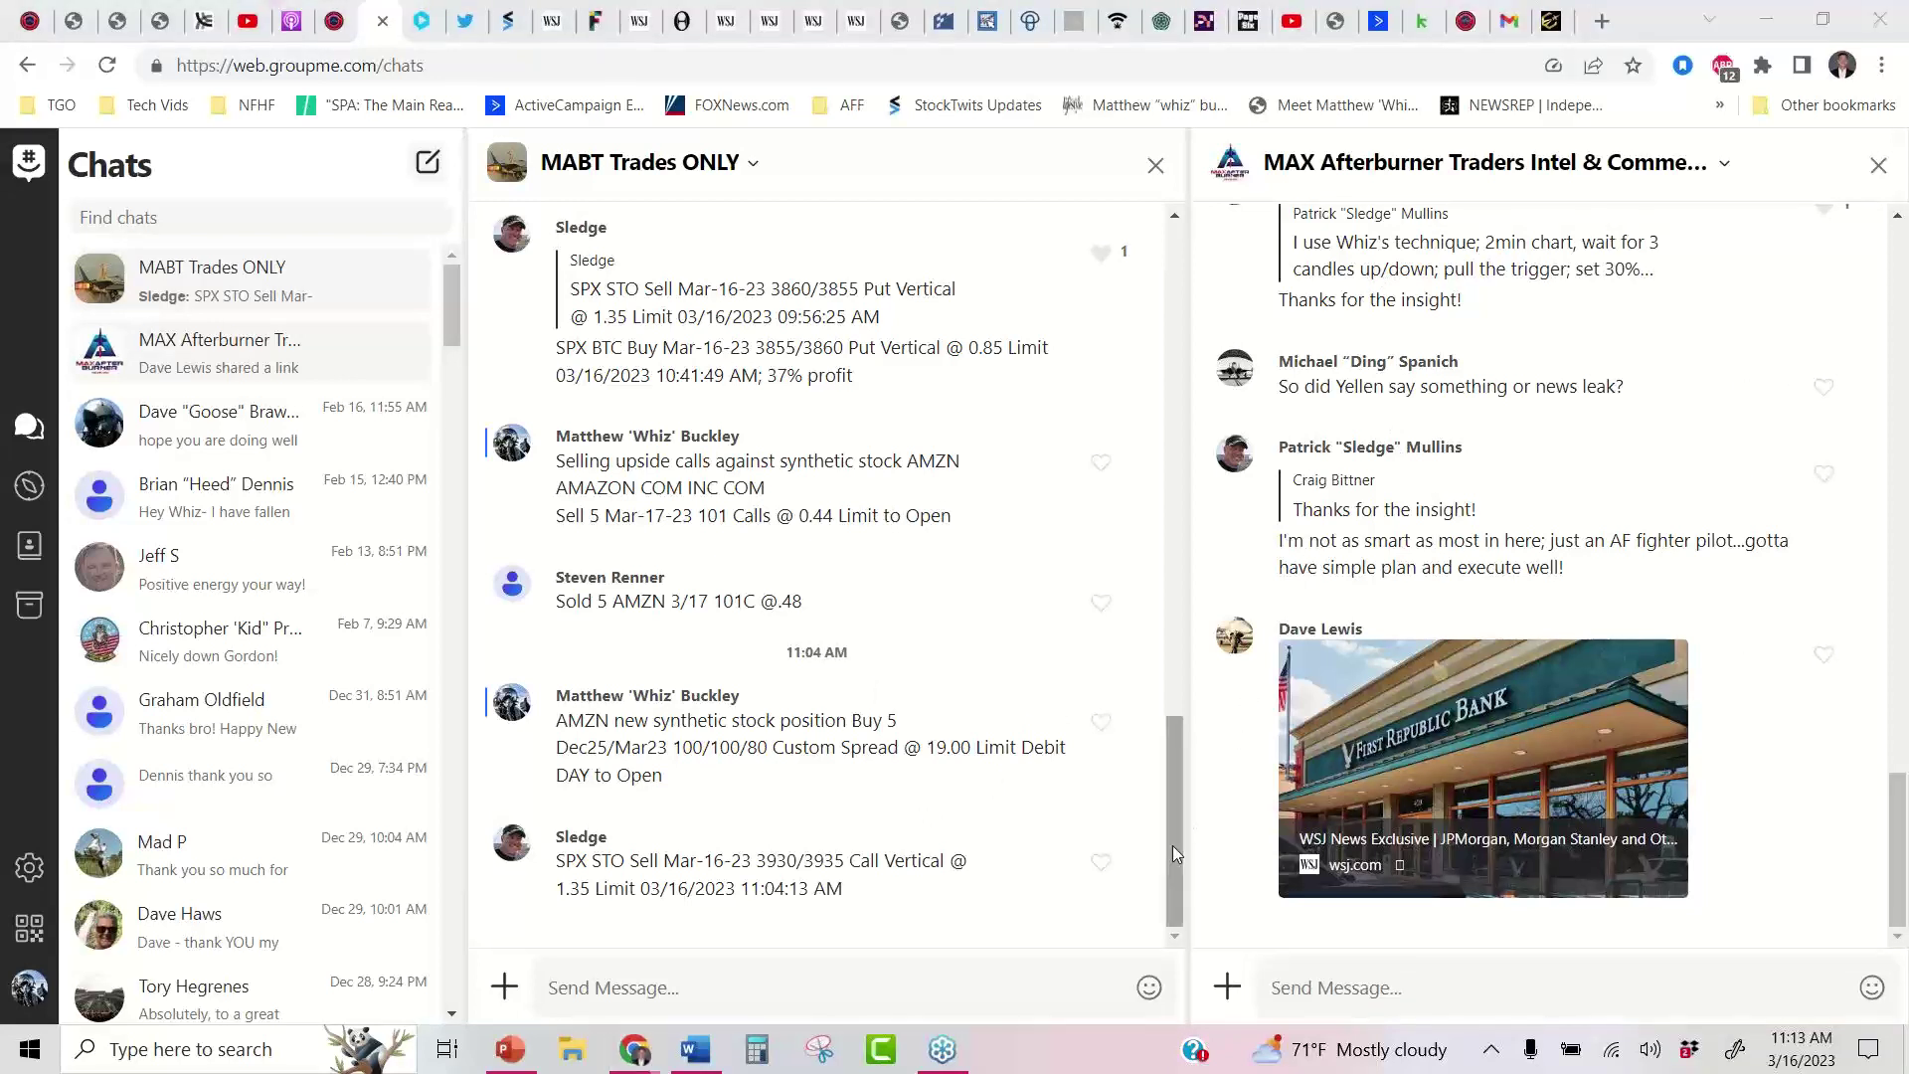
drag(1180, 875, 1184, 933)
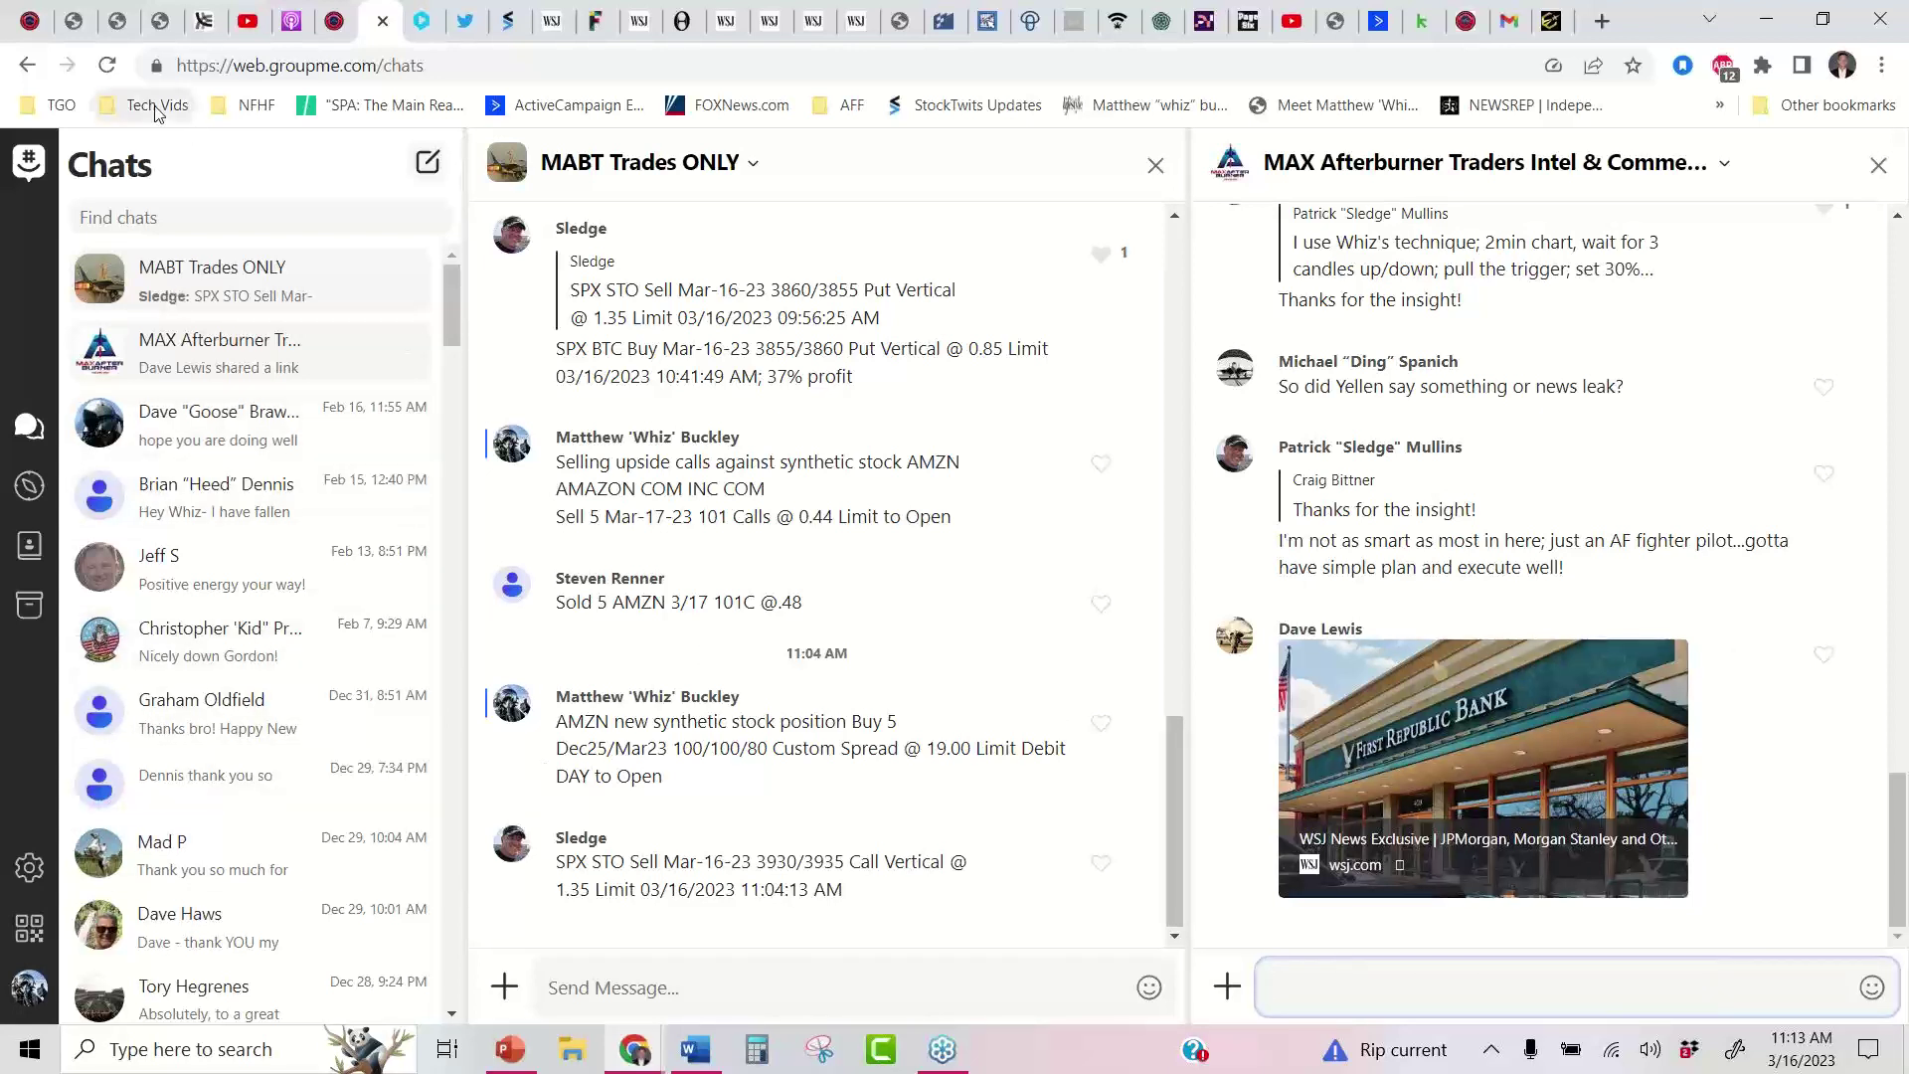
click(160, 21)
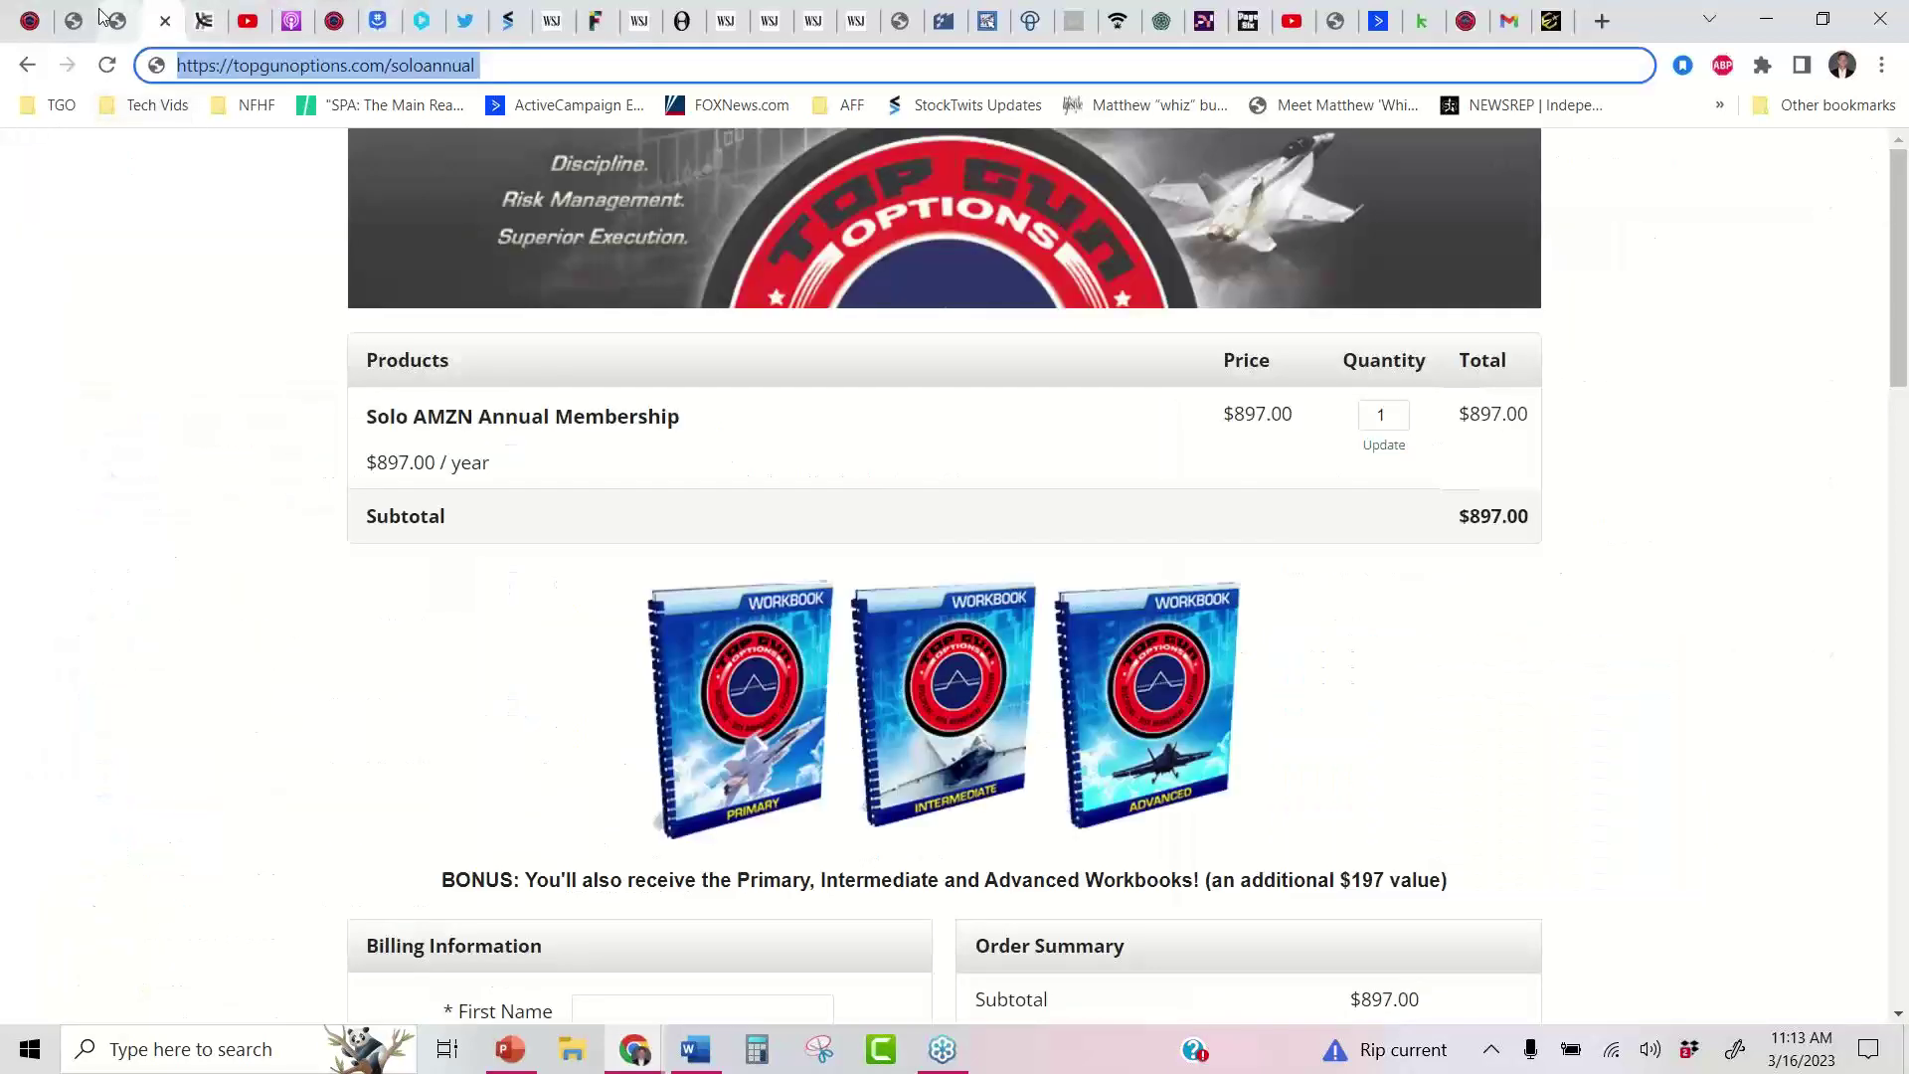
click(76, 20)
click(455, 64)
click(456, 64)
key(shift+Home)
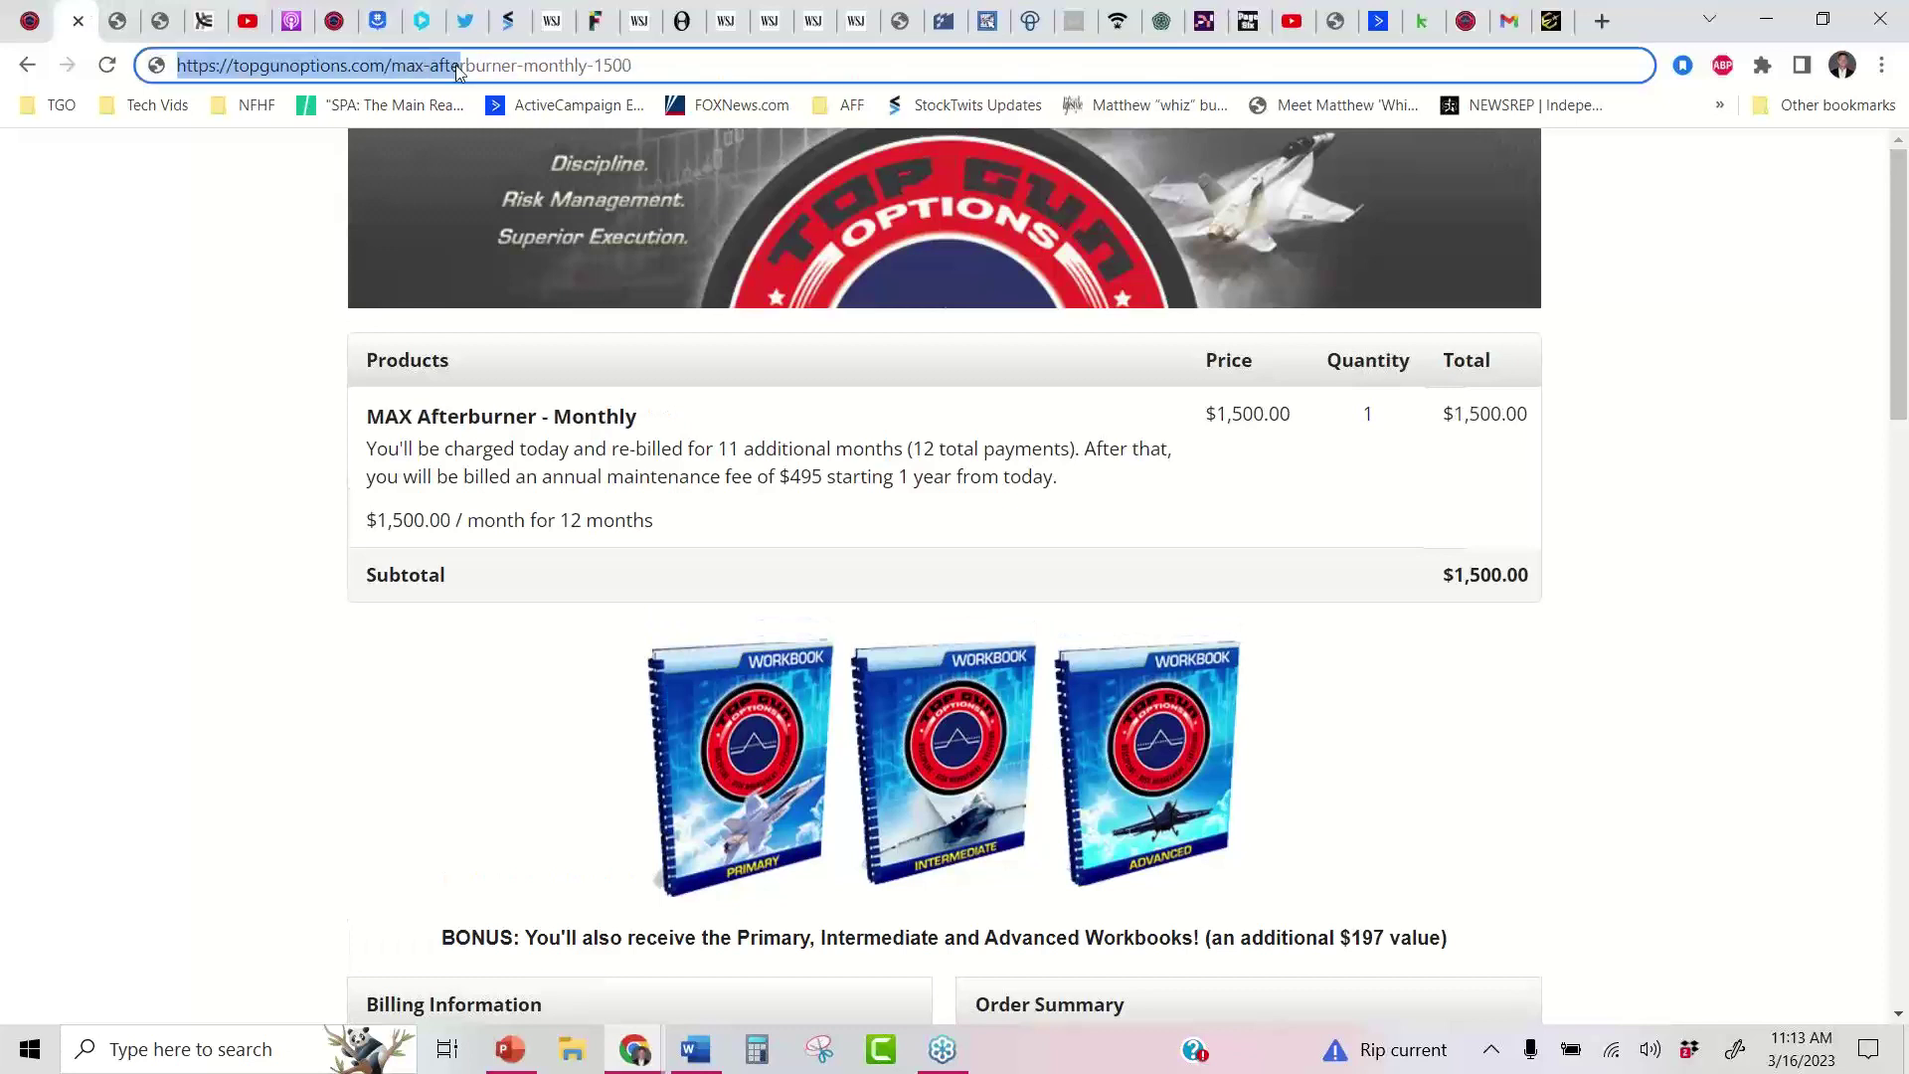
key(End)
key(shift+Home)
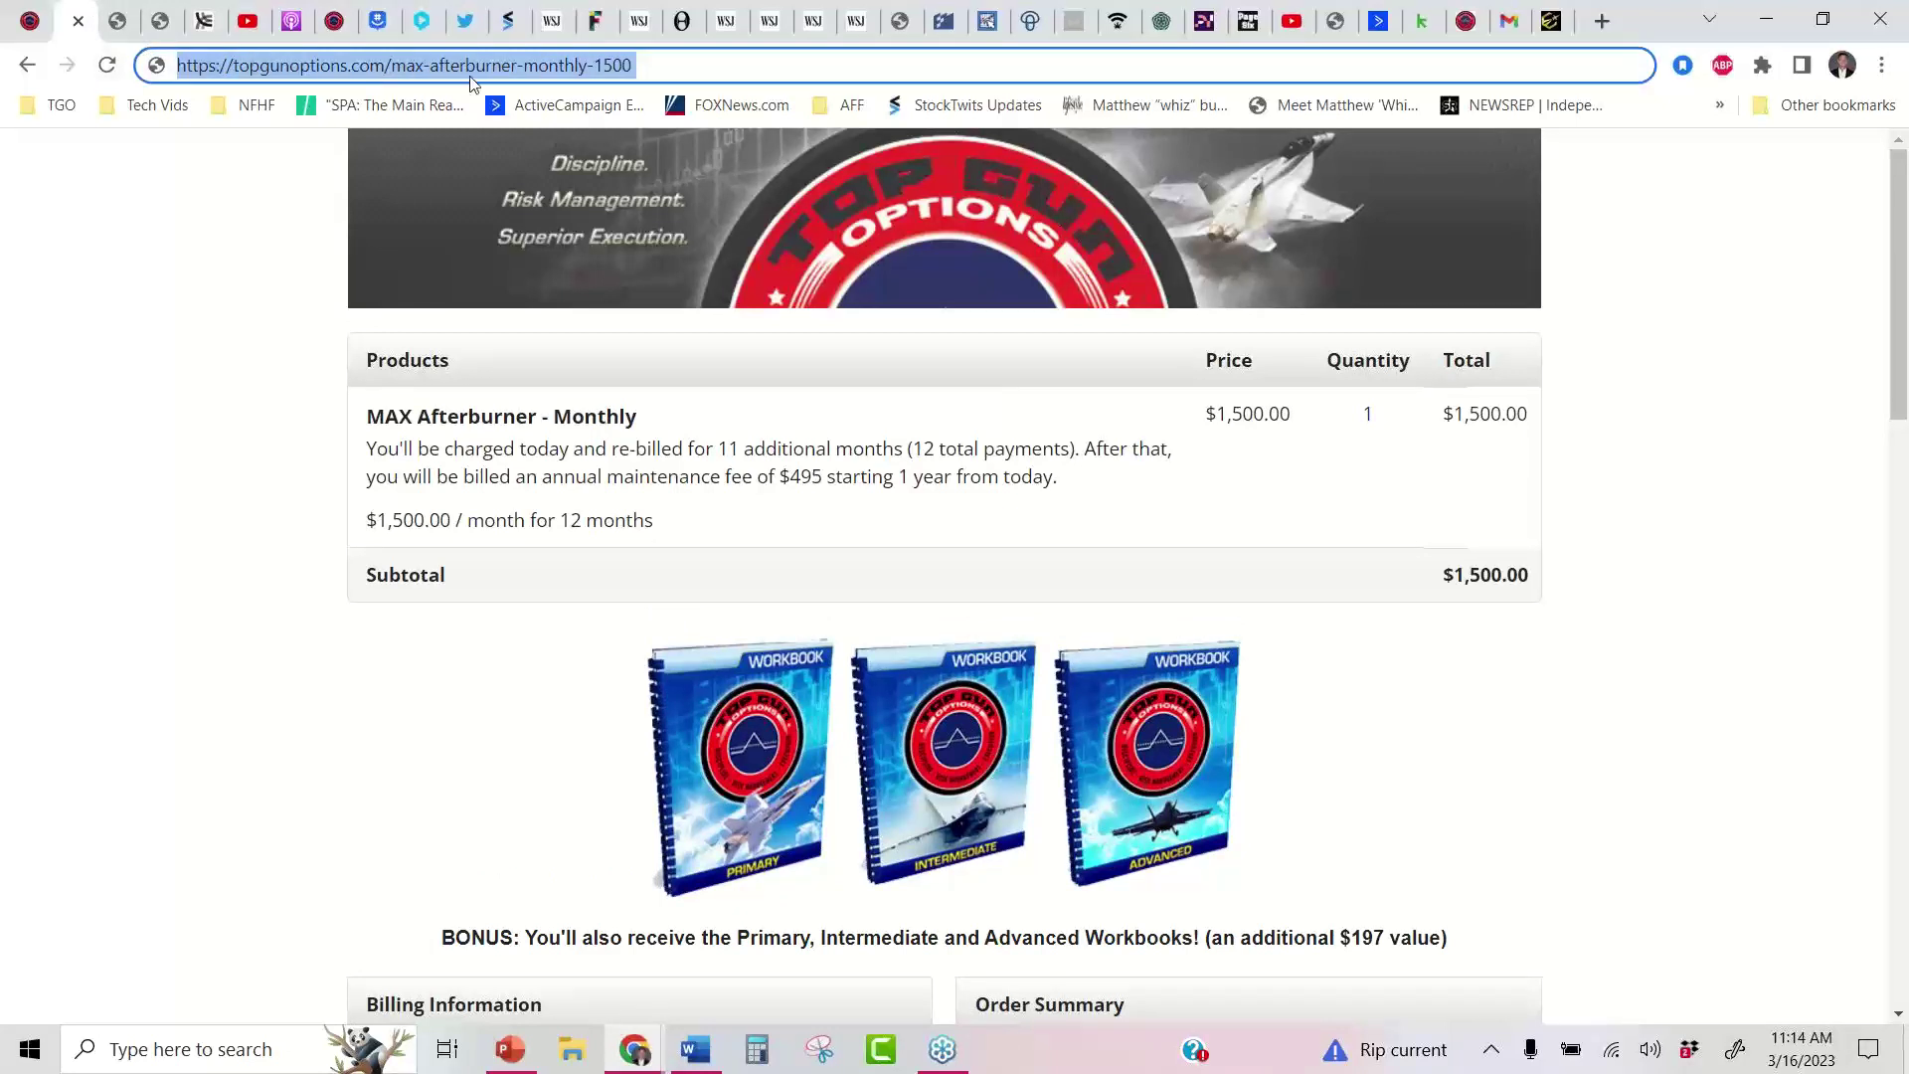
right_click(467, 76)
click(567, 209)
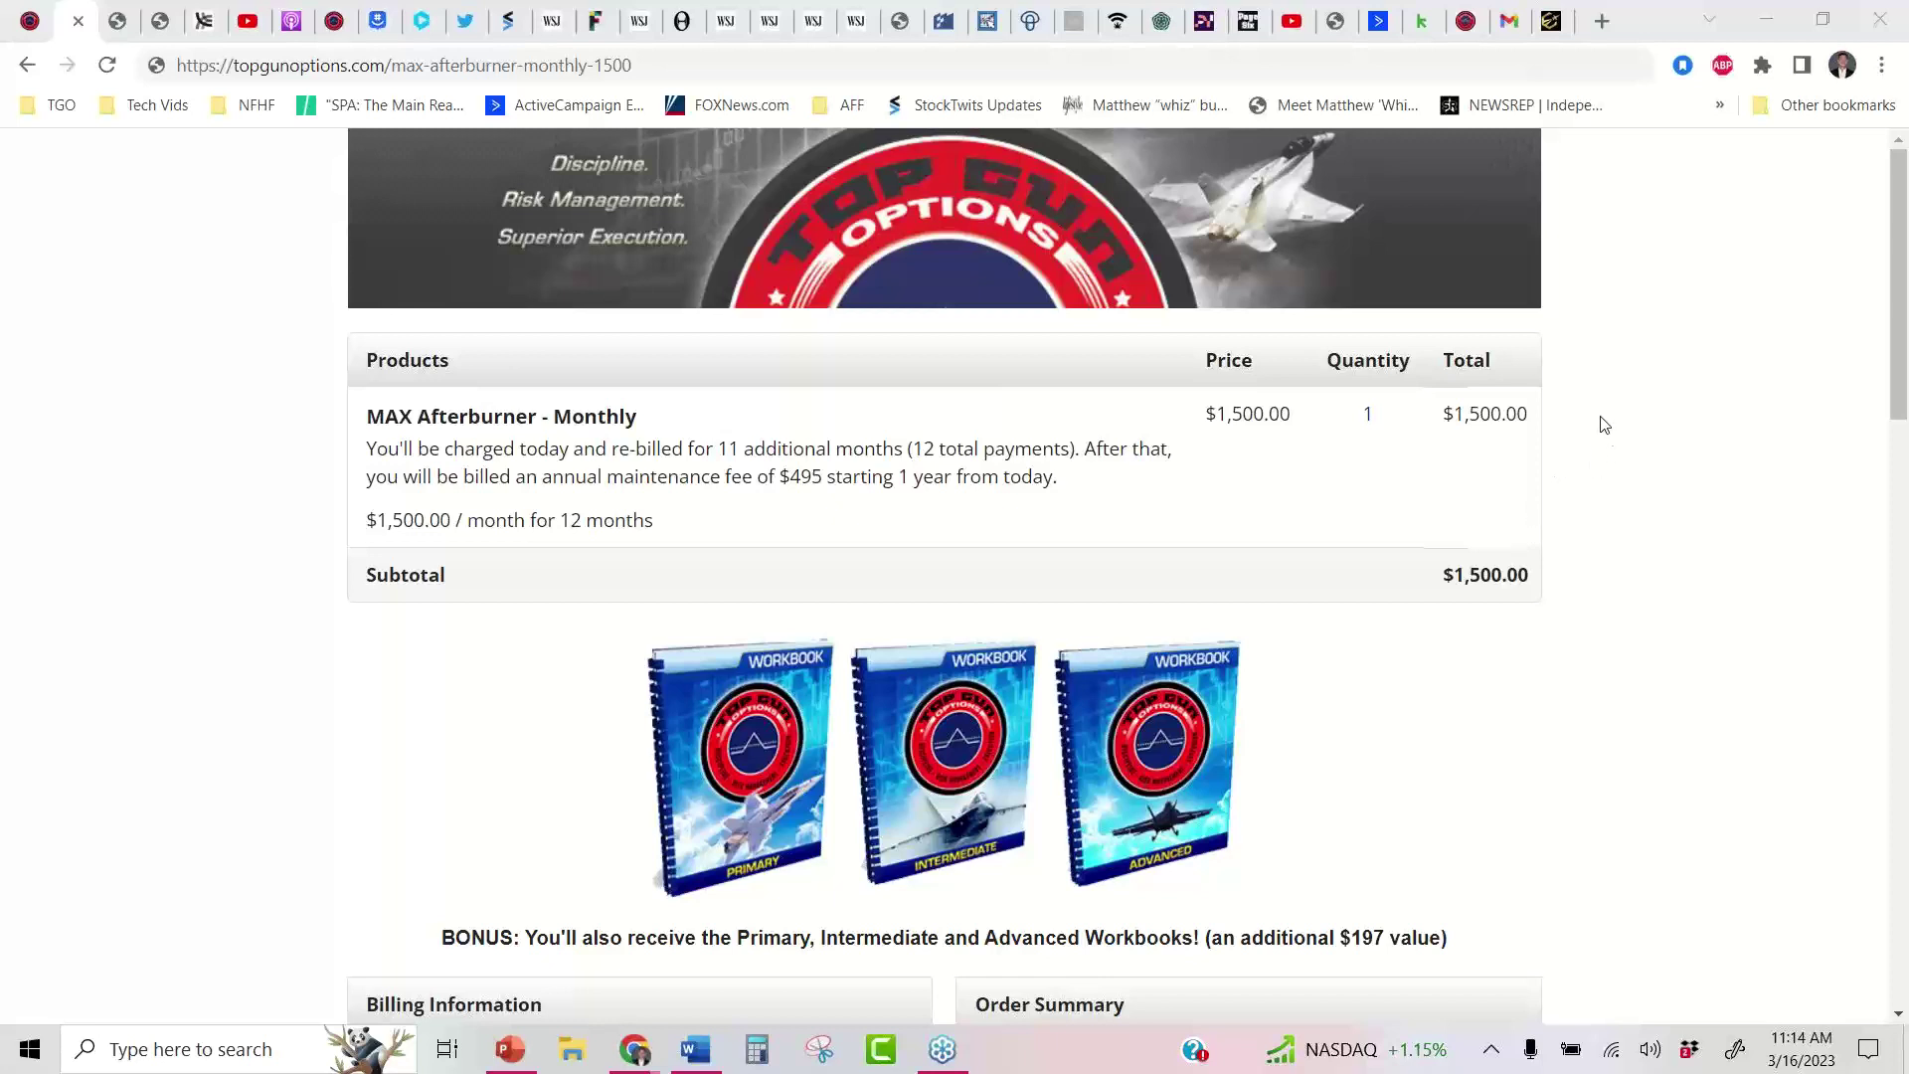
Load the SMS Broadcasts campaign, then switch to Power E*TRADE and close the AMZN custom spread order ticket
click(1422, 18)
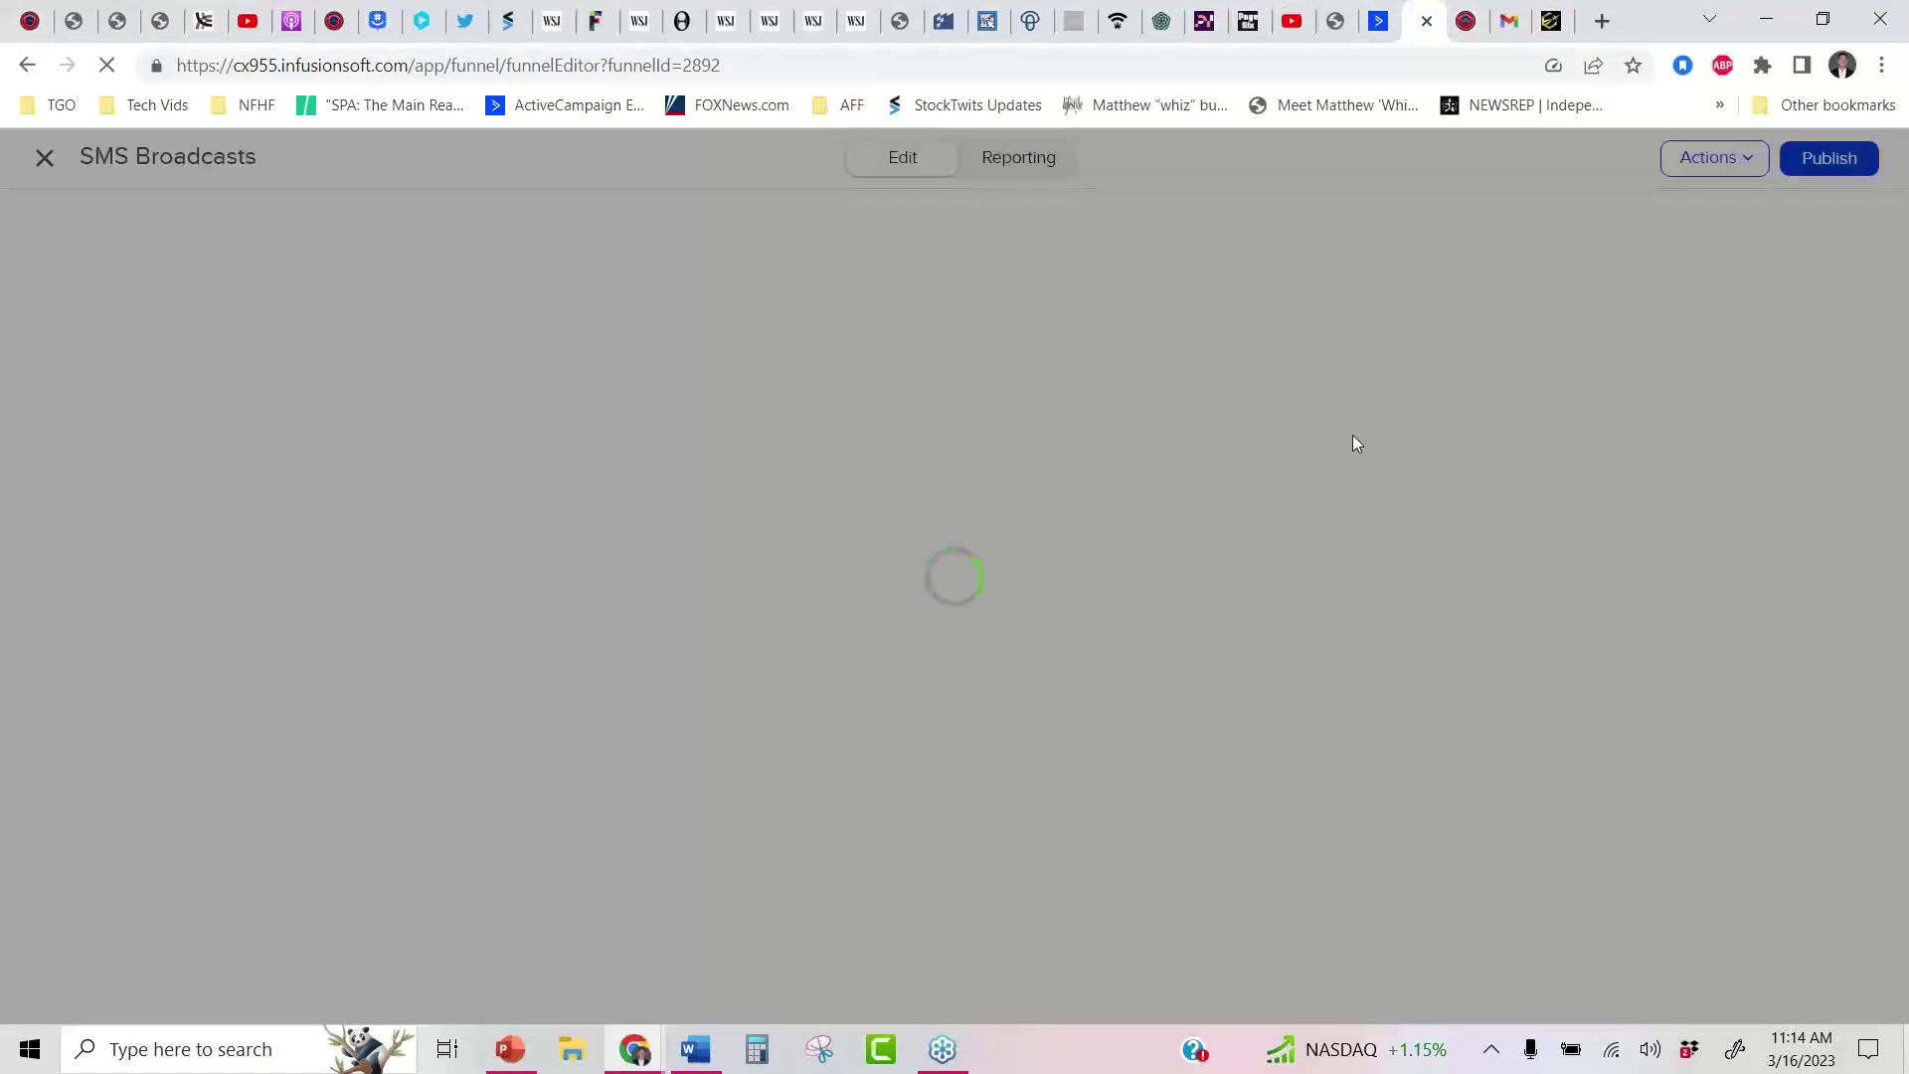
click(648, 1046)
click(686, 1009)
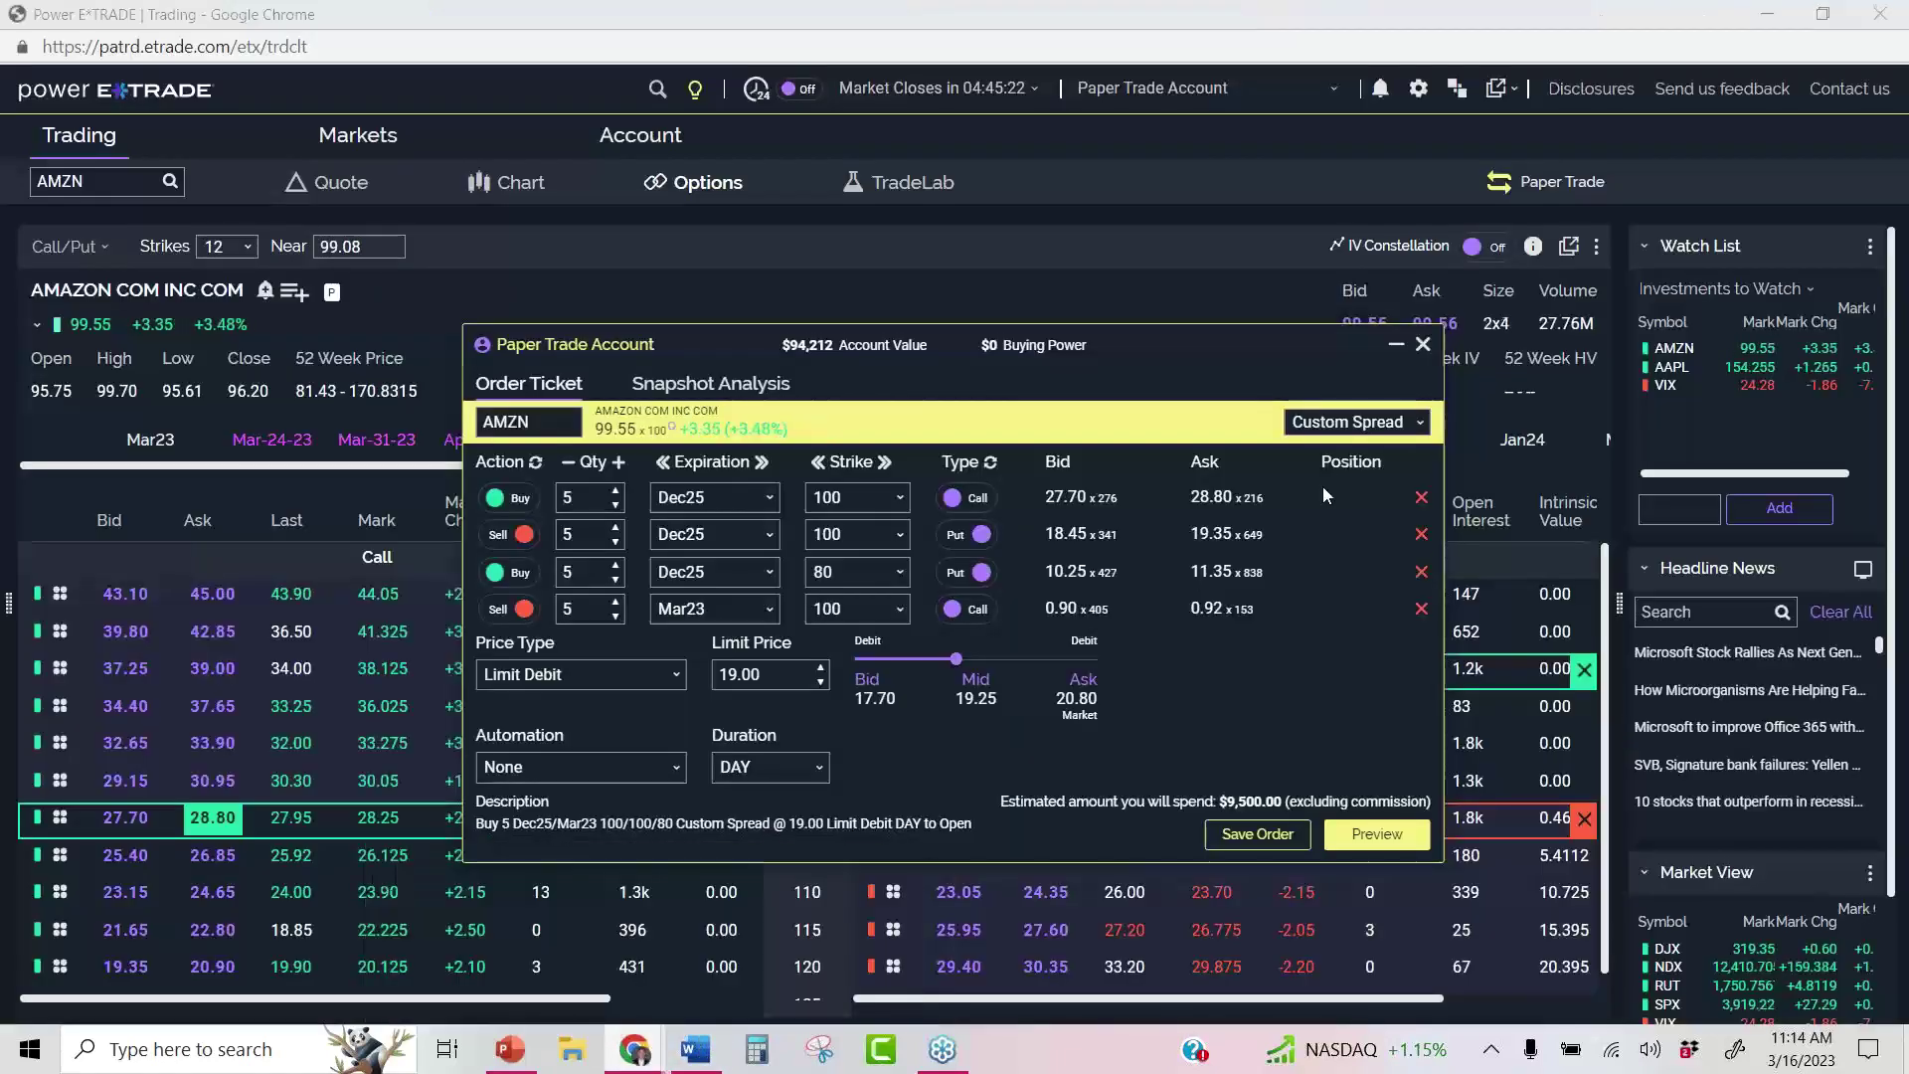
click(1425, 345)
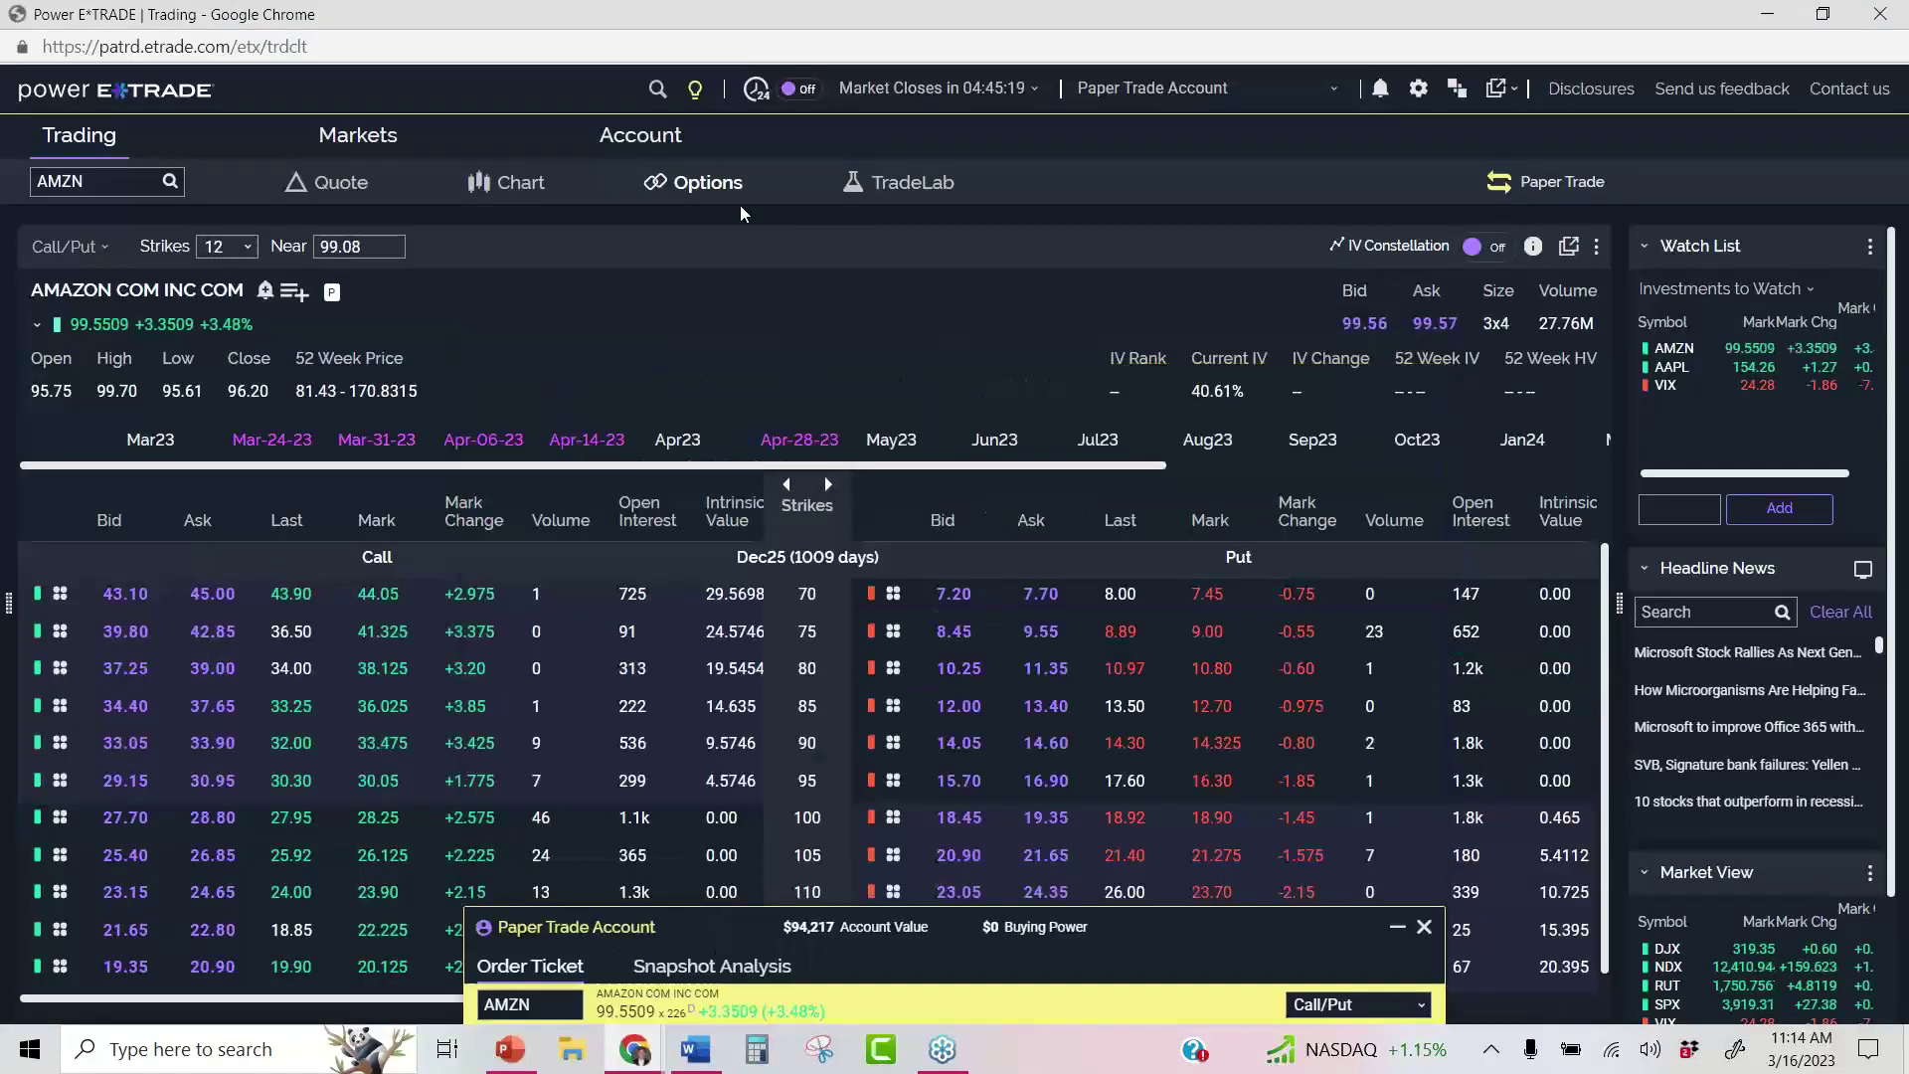
Show the AMZN price chart over a three-month range and examine the latest candles
click(520, 199)
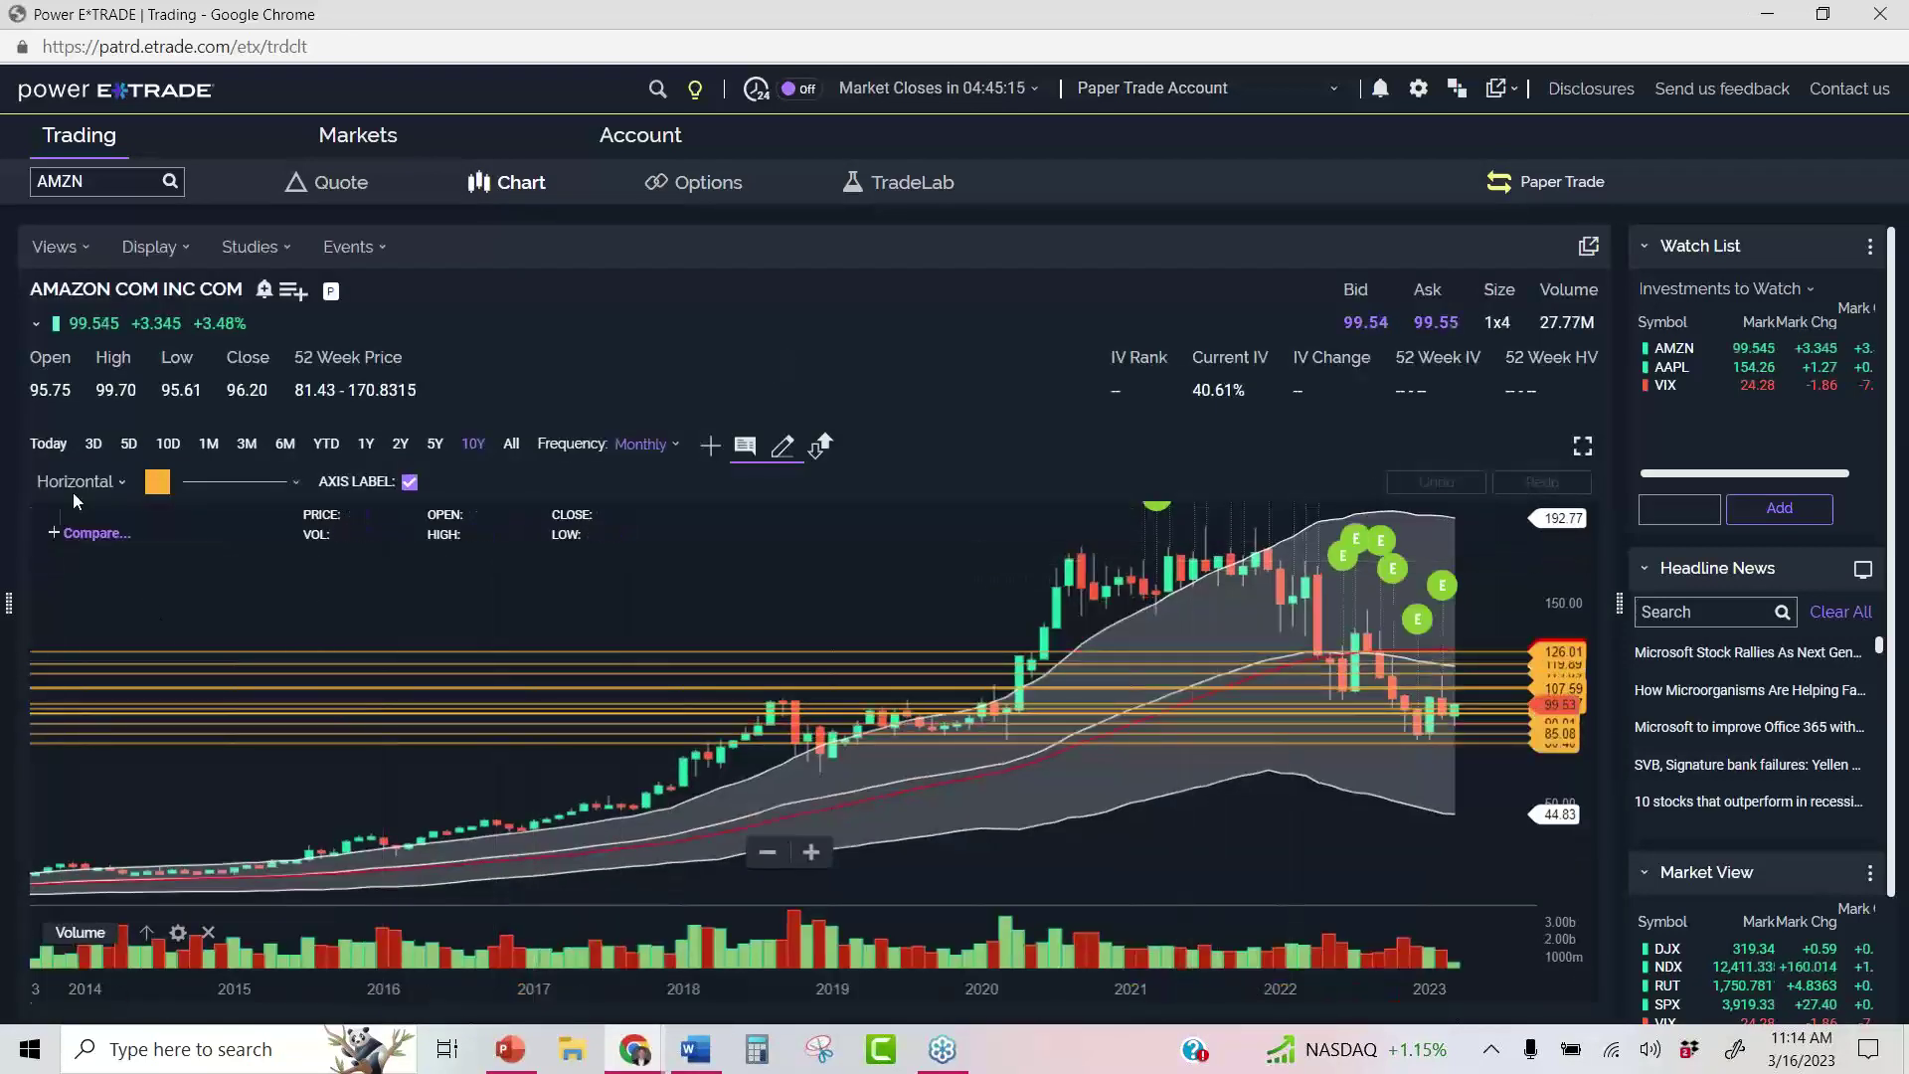
click(246, 443)
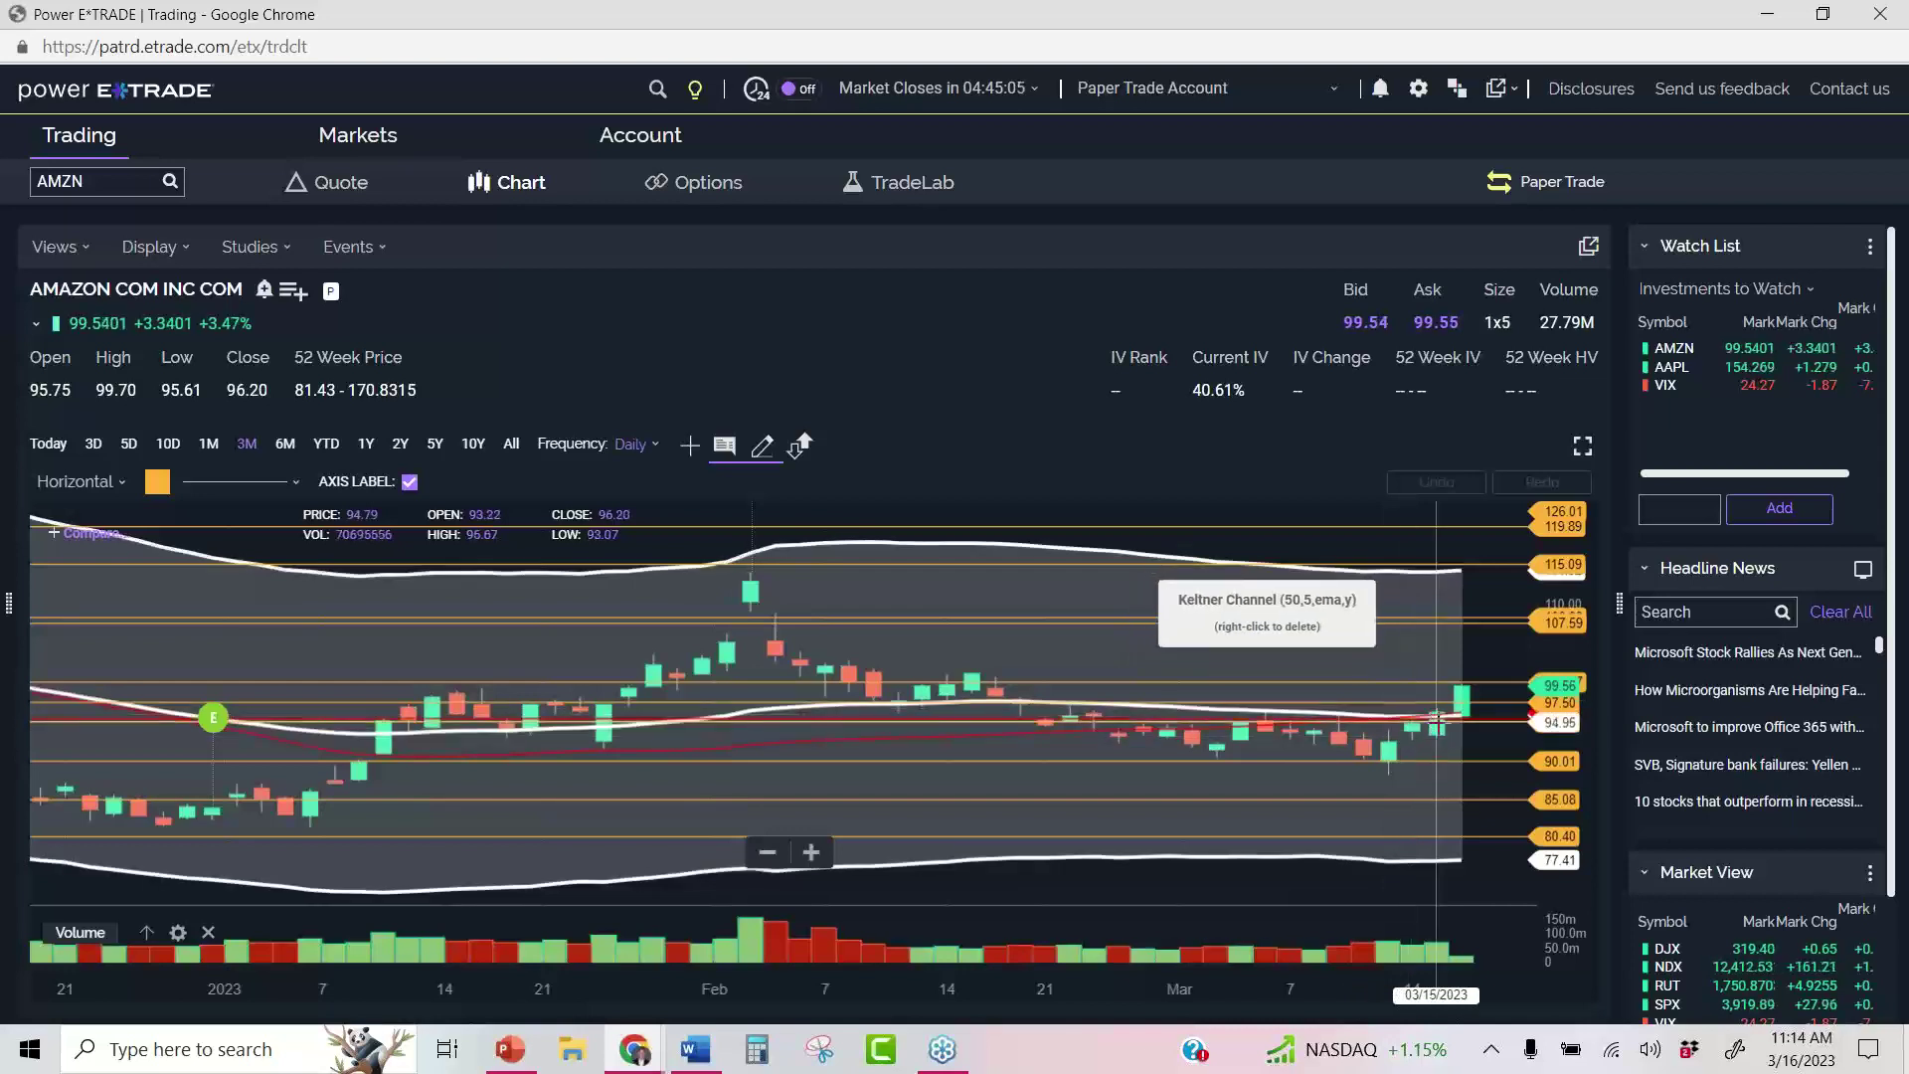
click(1458, 700)
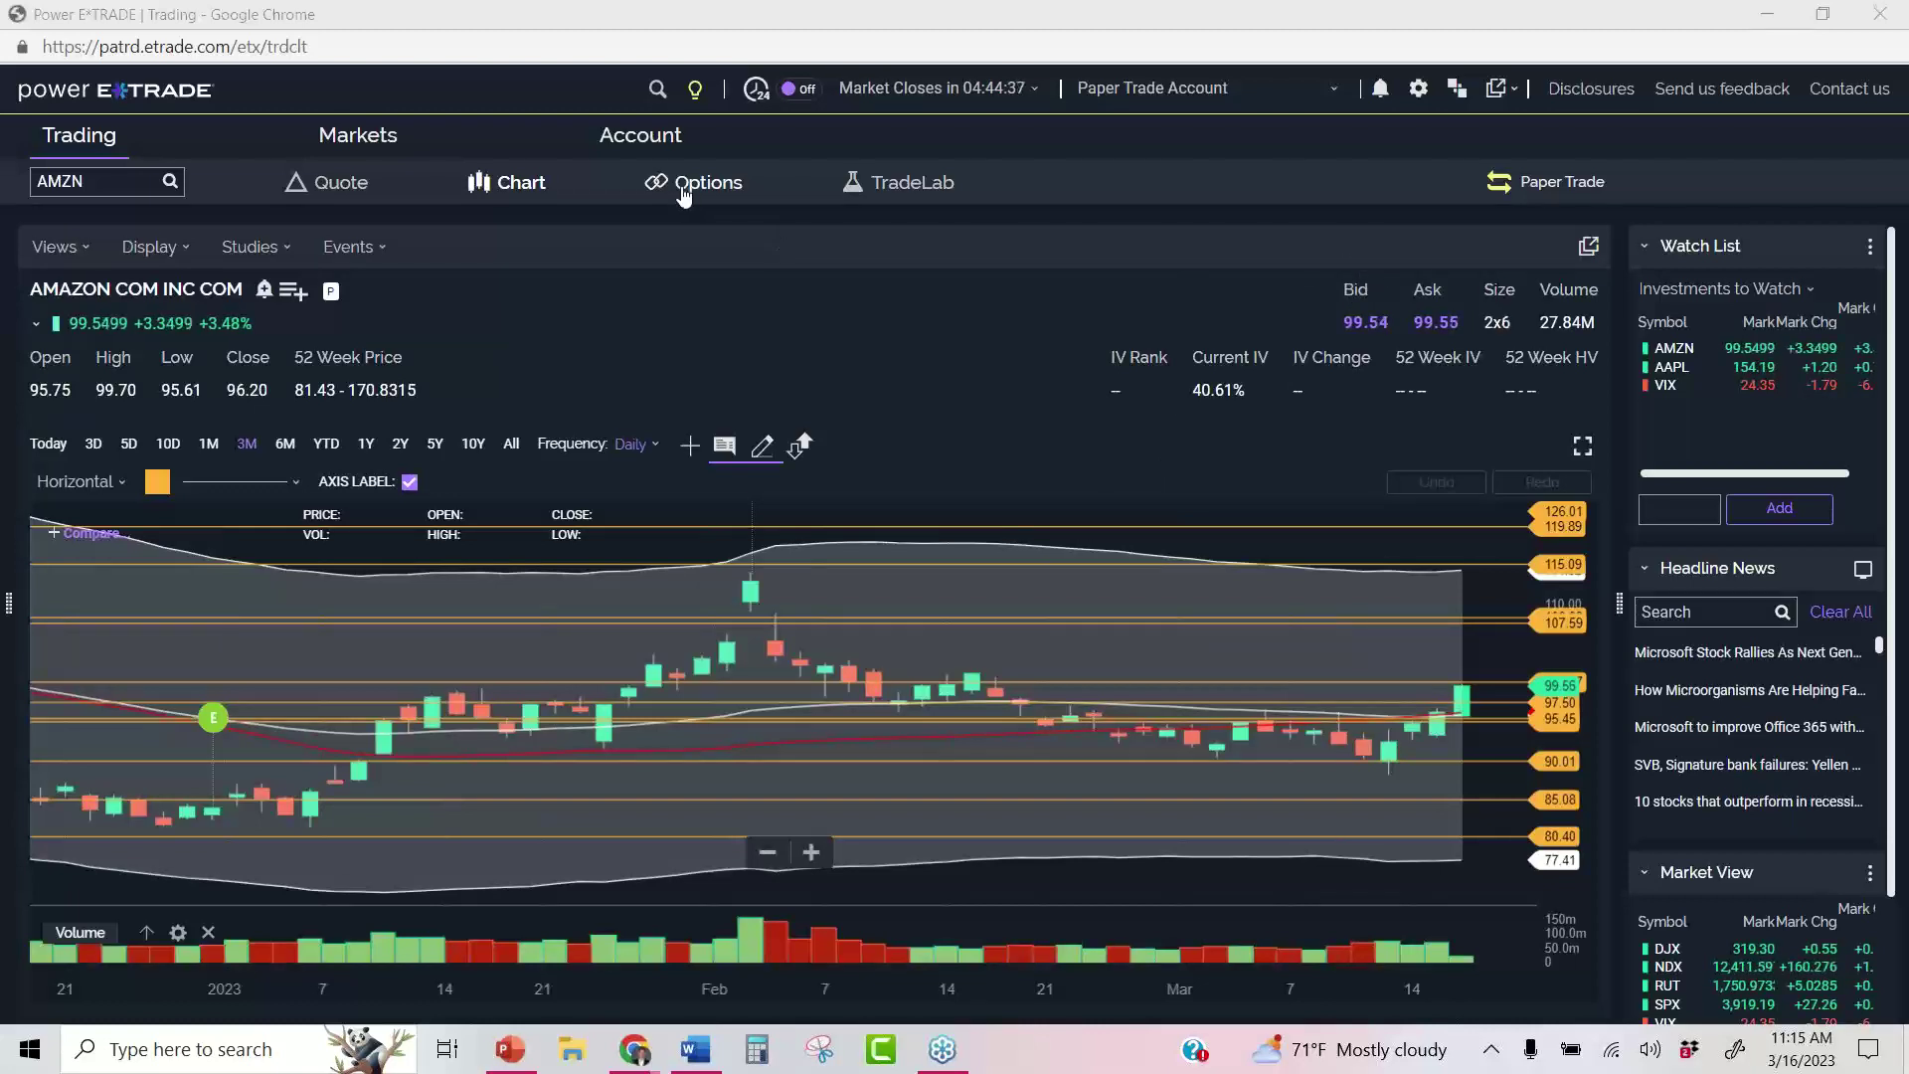
Look up the next earnings date in the AMZN quote details and highlight it
click(320, 194)
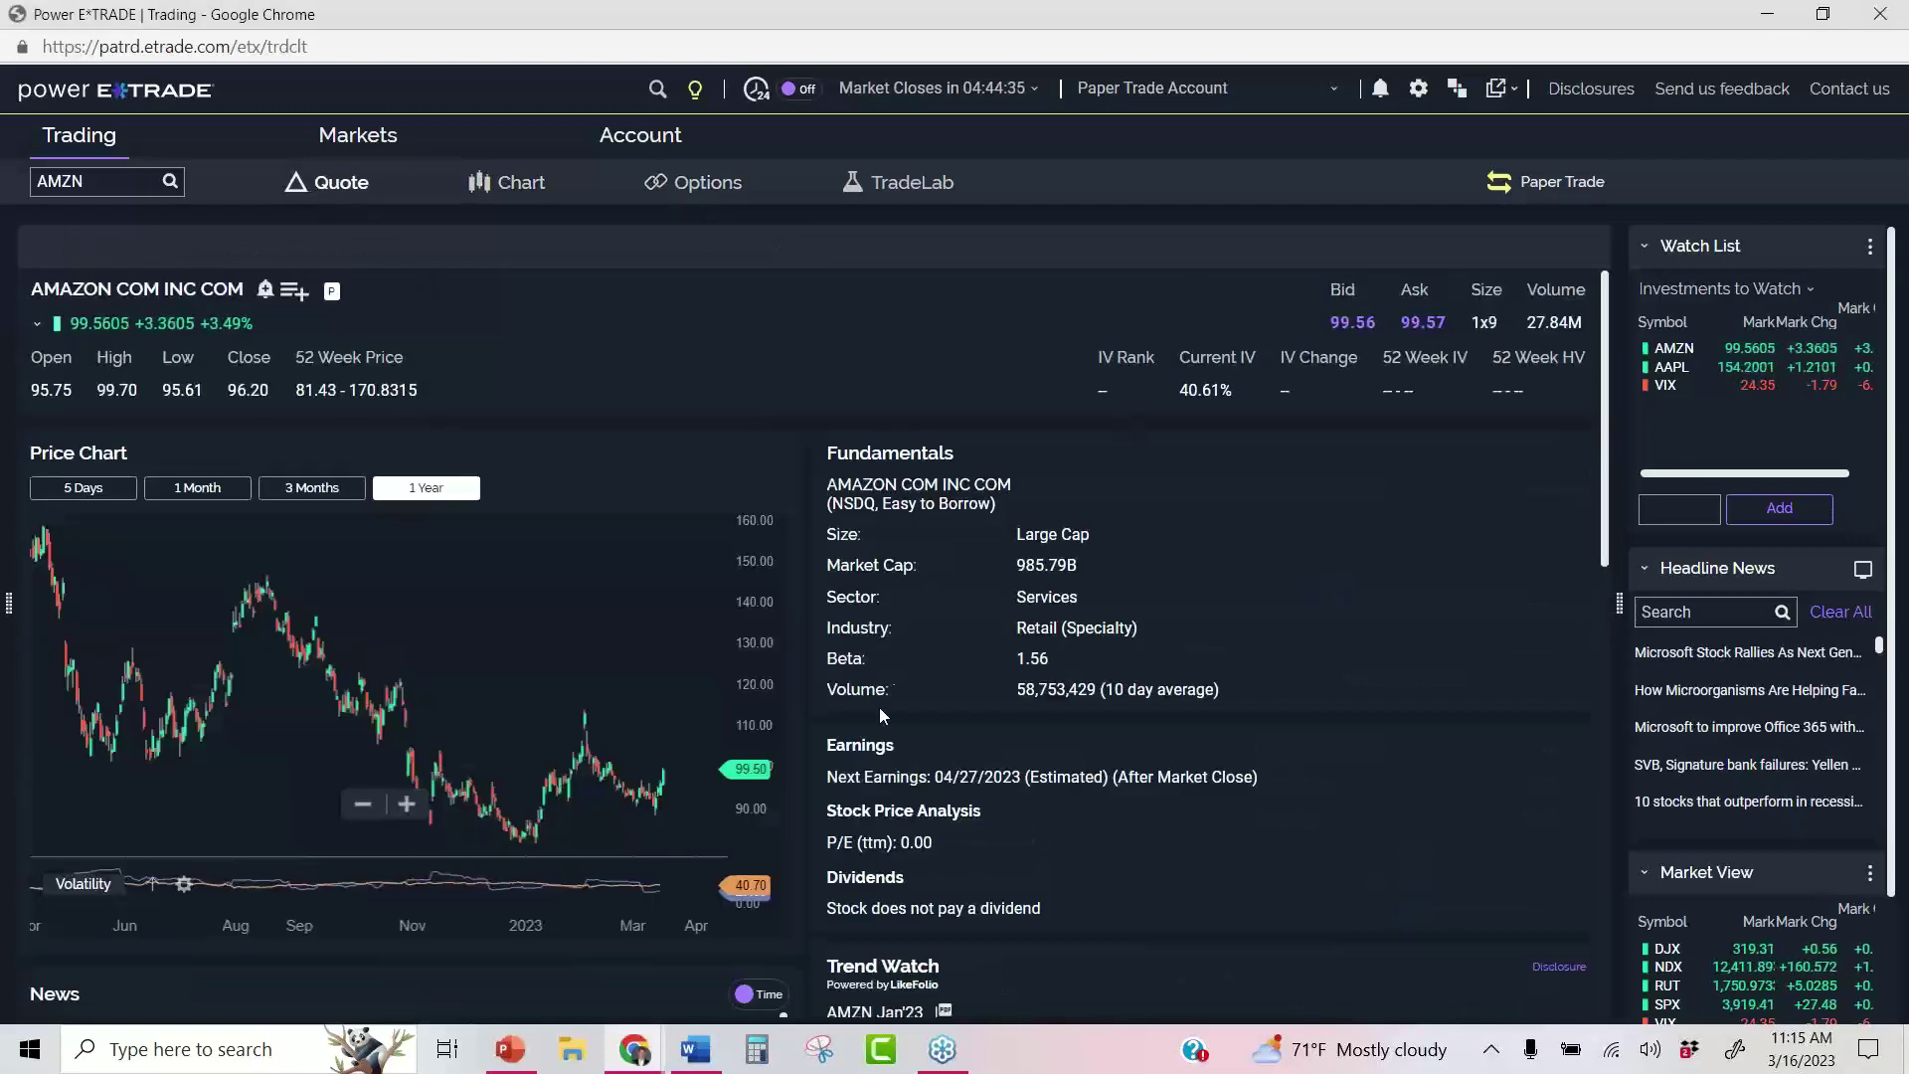
drag(911, 784, 1106, 781)
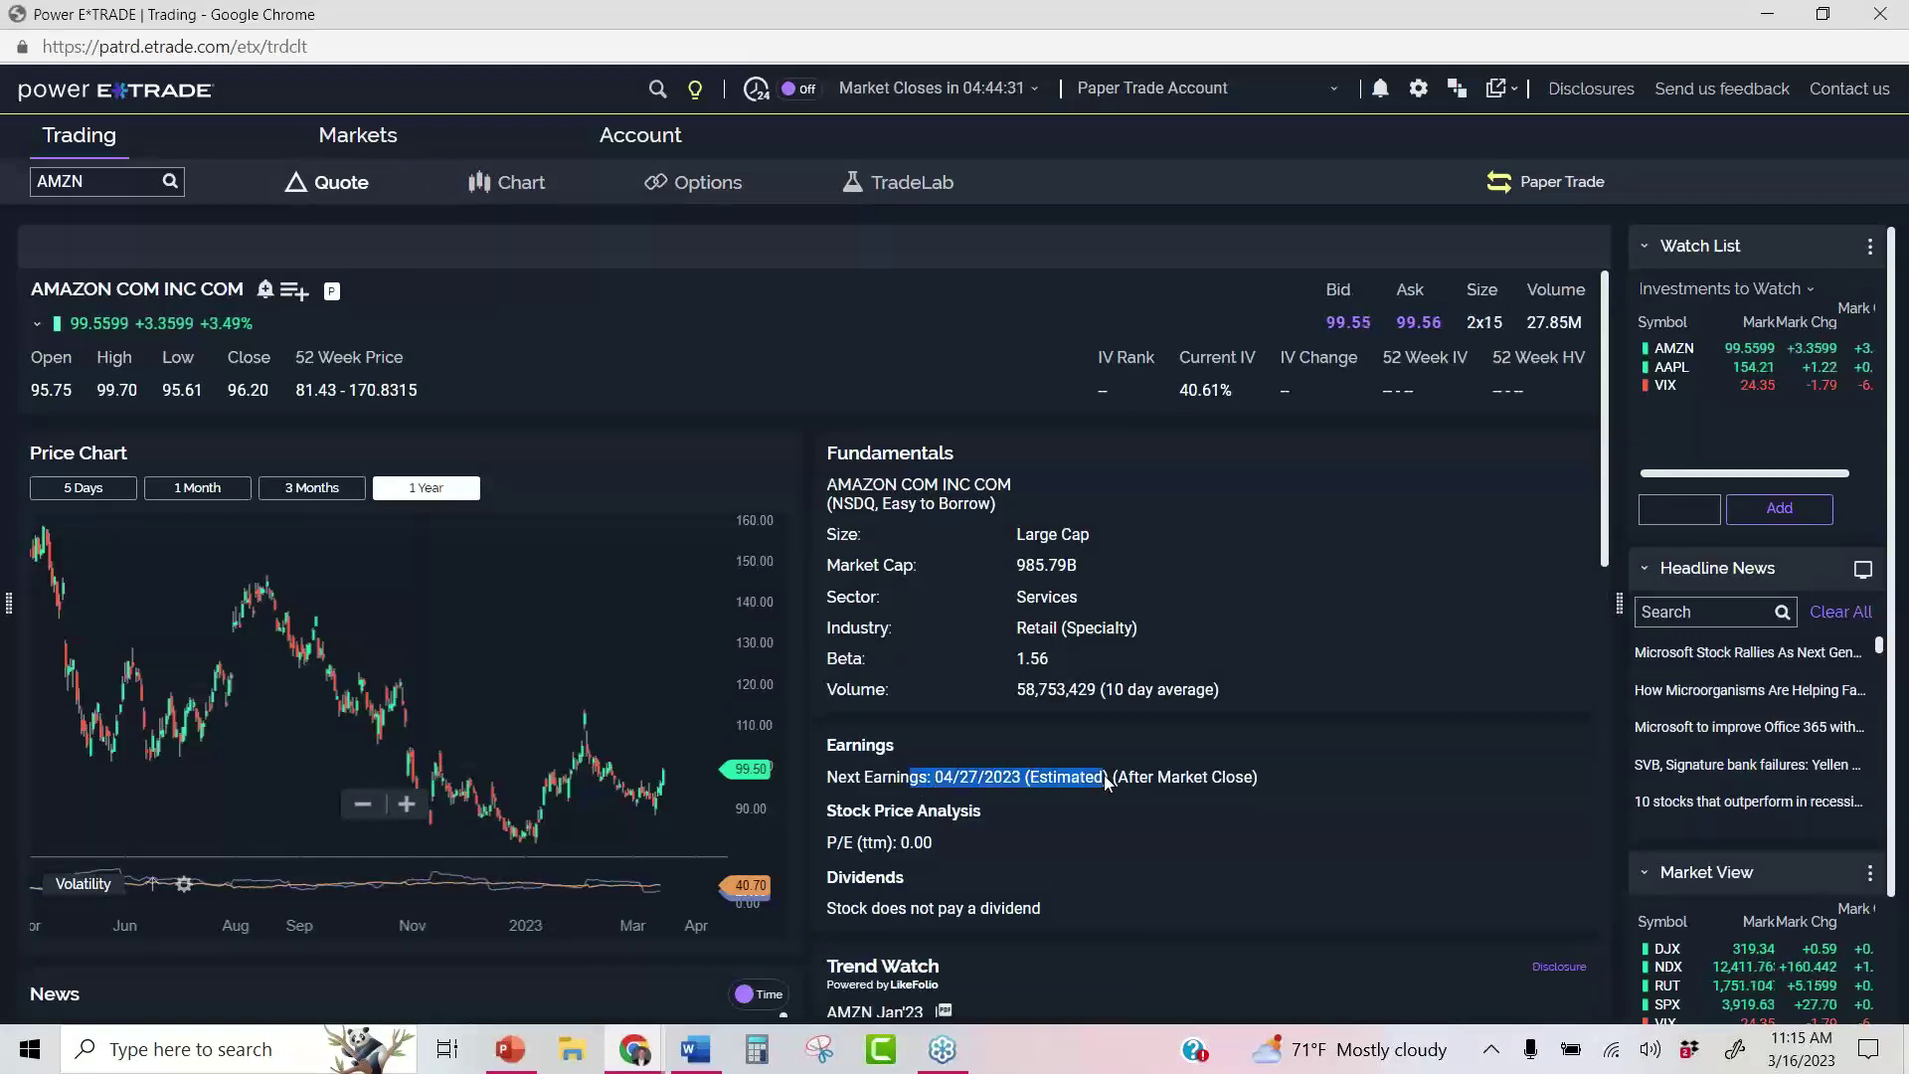
click(1094, 781)
drag(902, 781, 1173, 795)
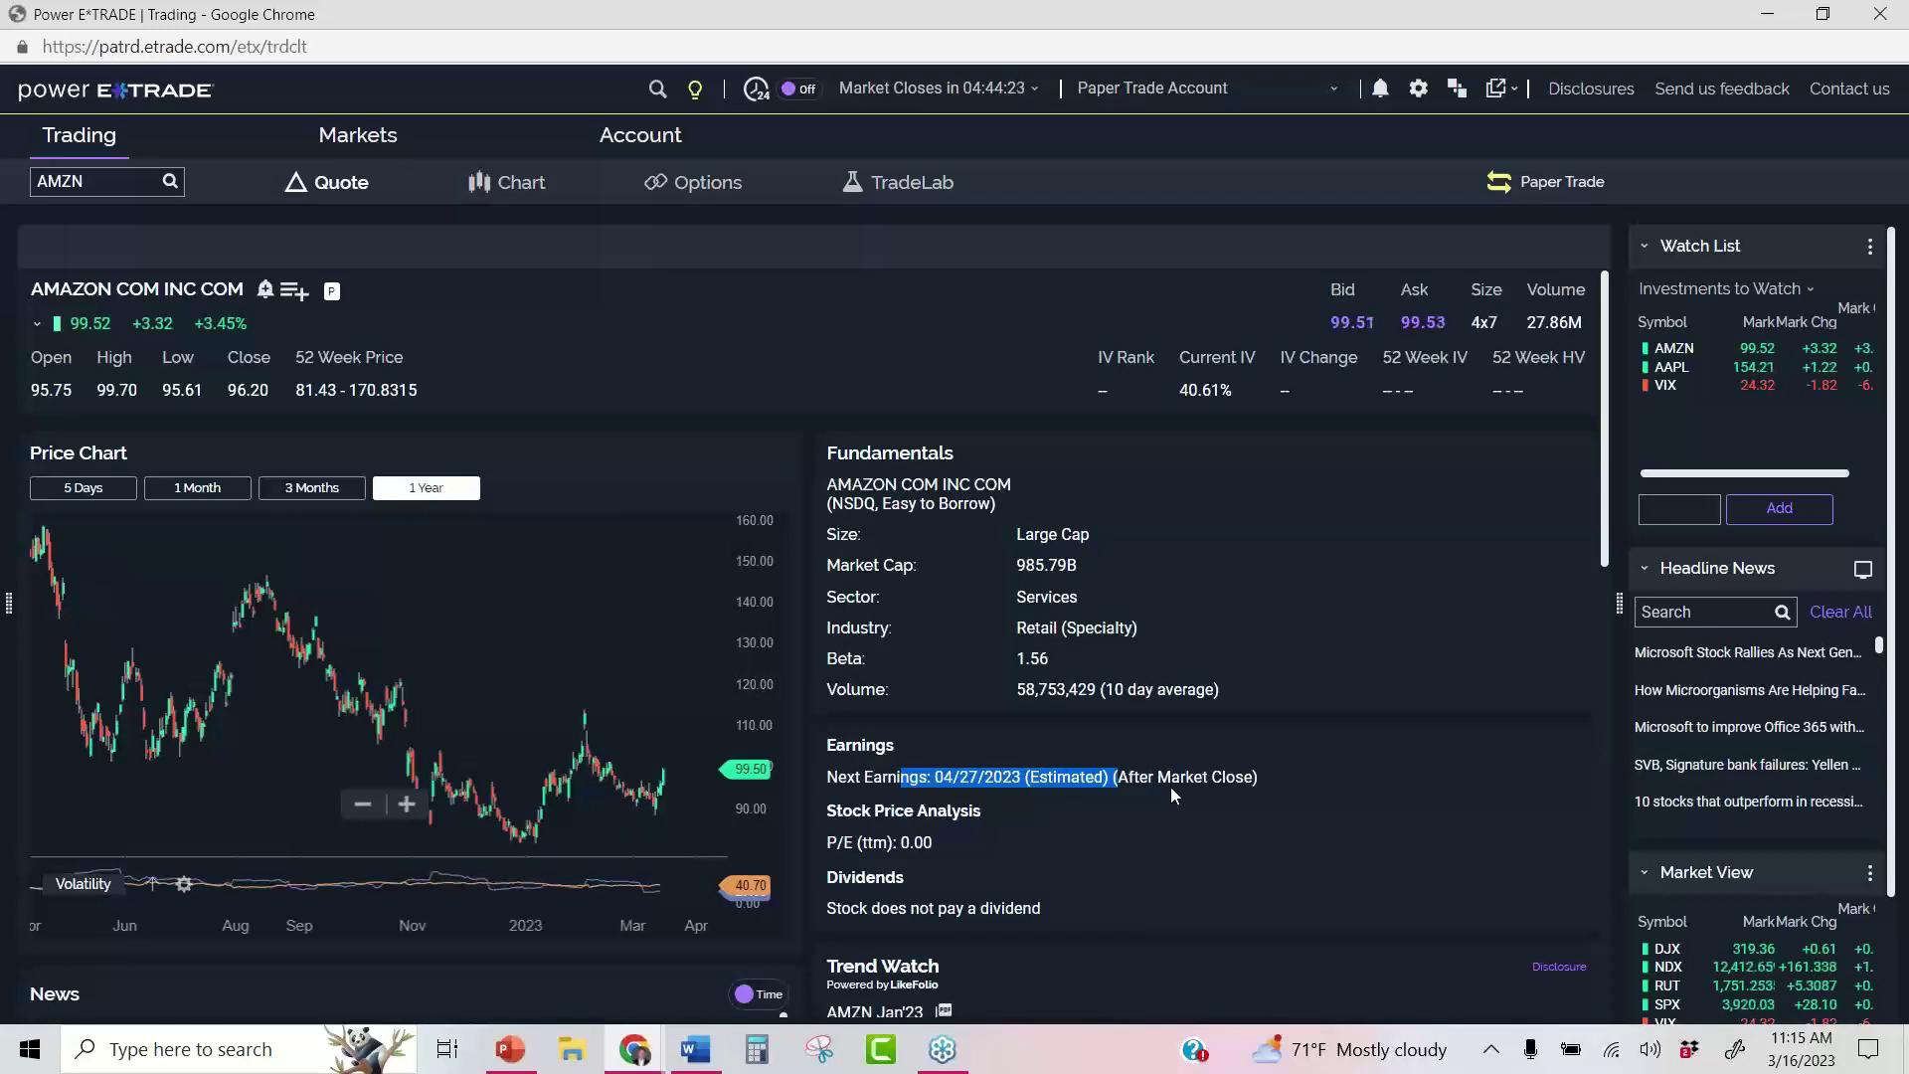
Show the AMZN price chart over two years and over five years
click(480, 186)
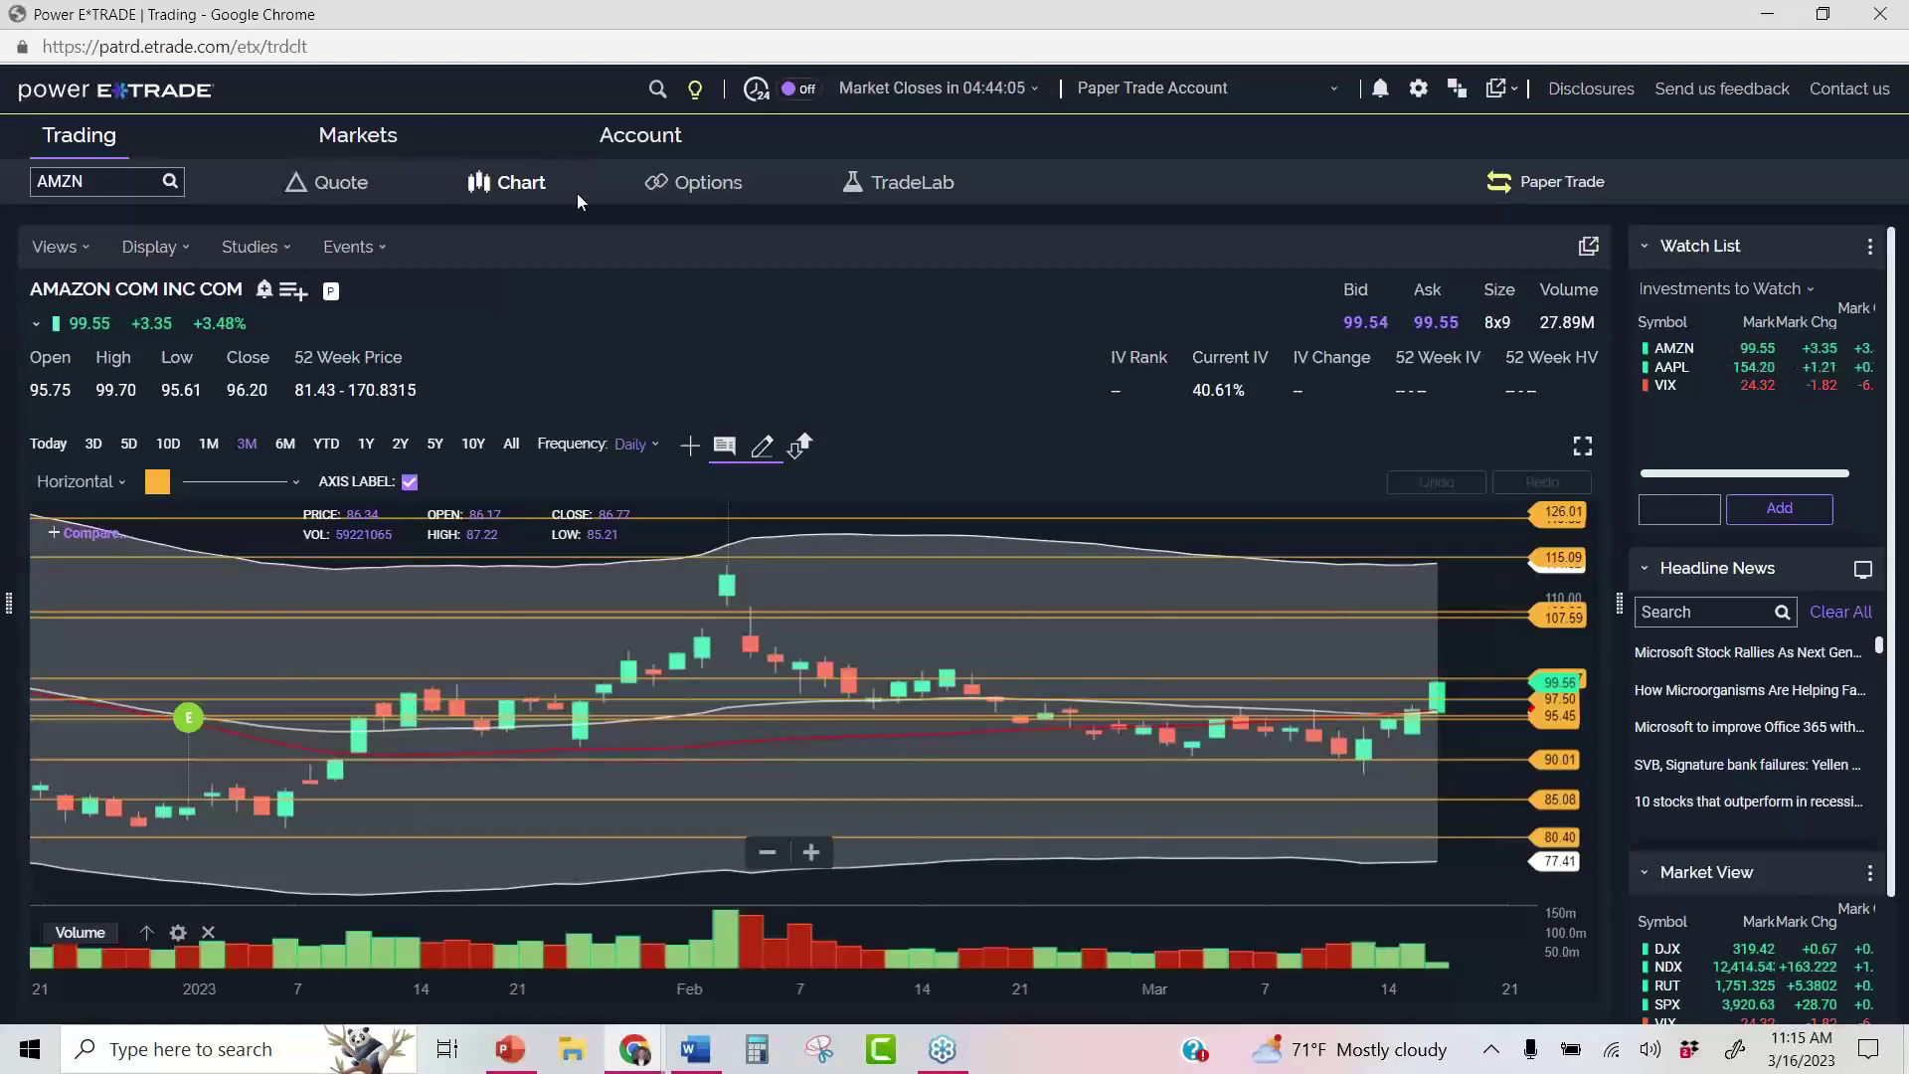
click(400, 444)
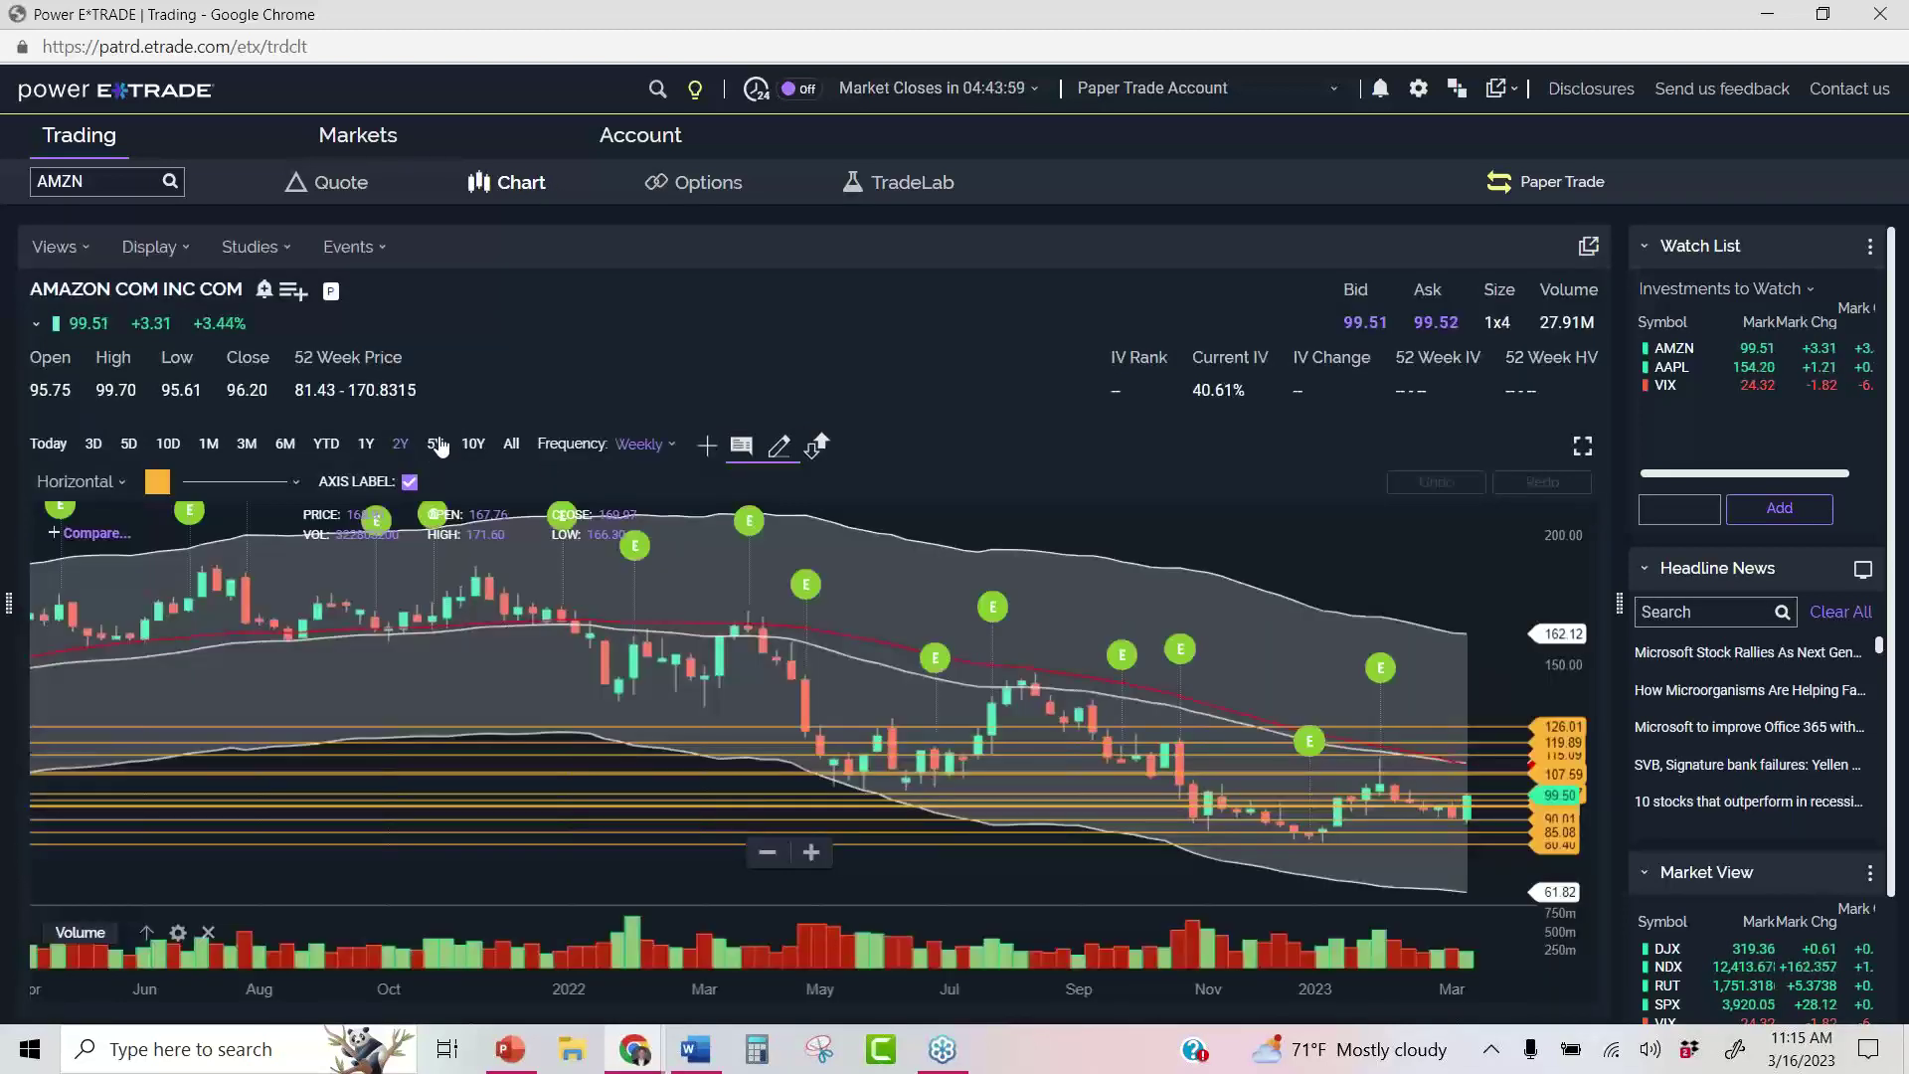
click(436, 444)
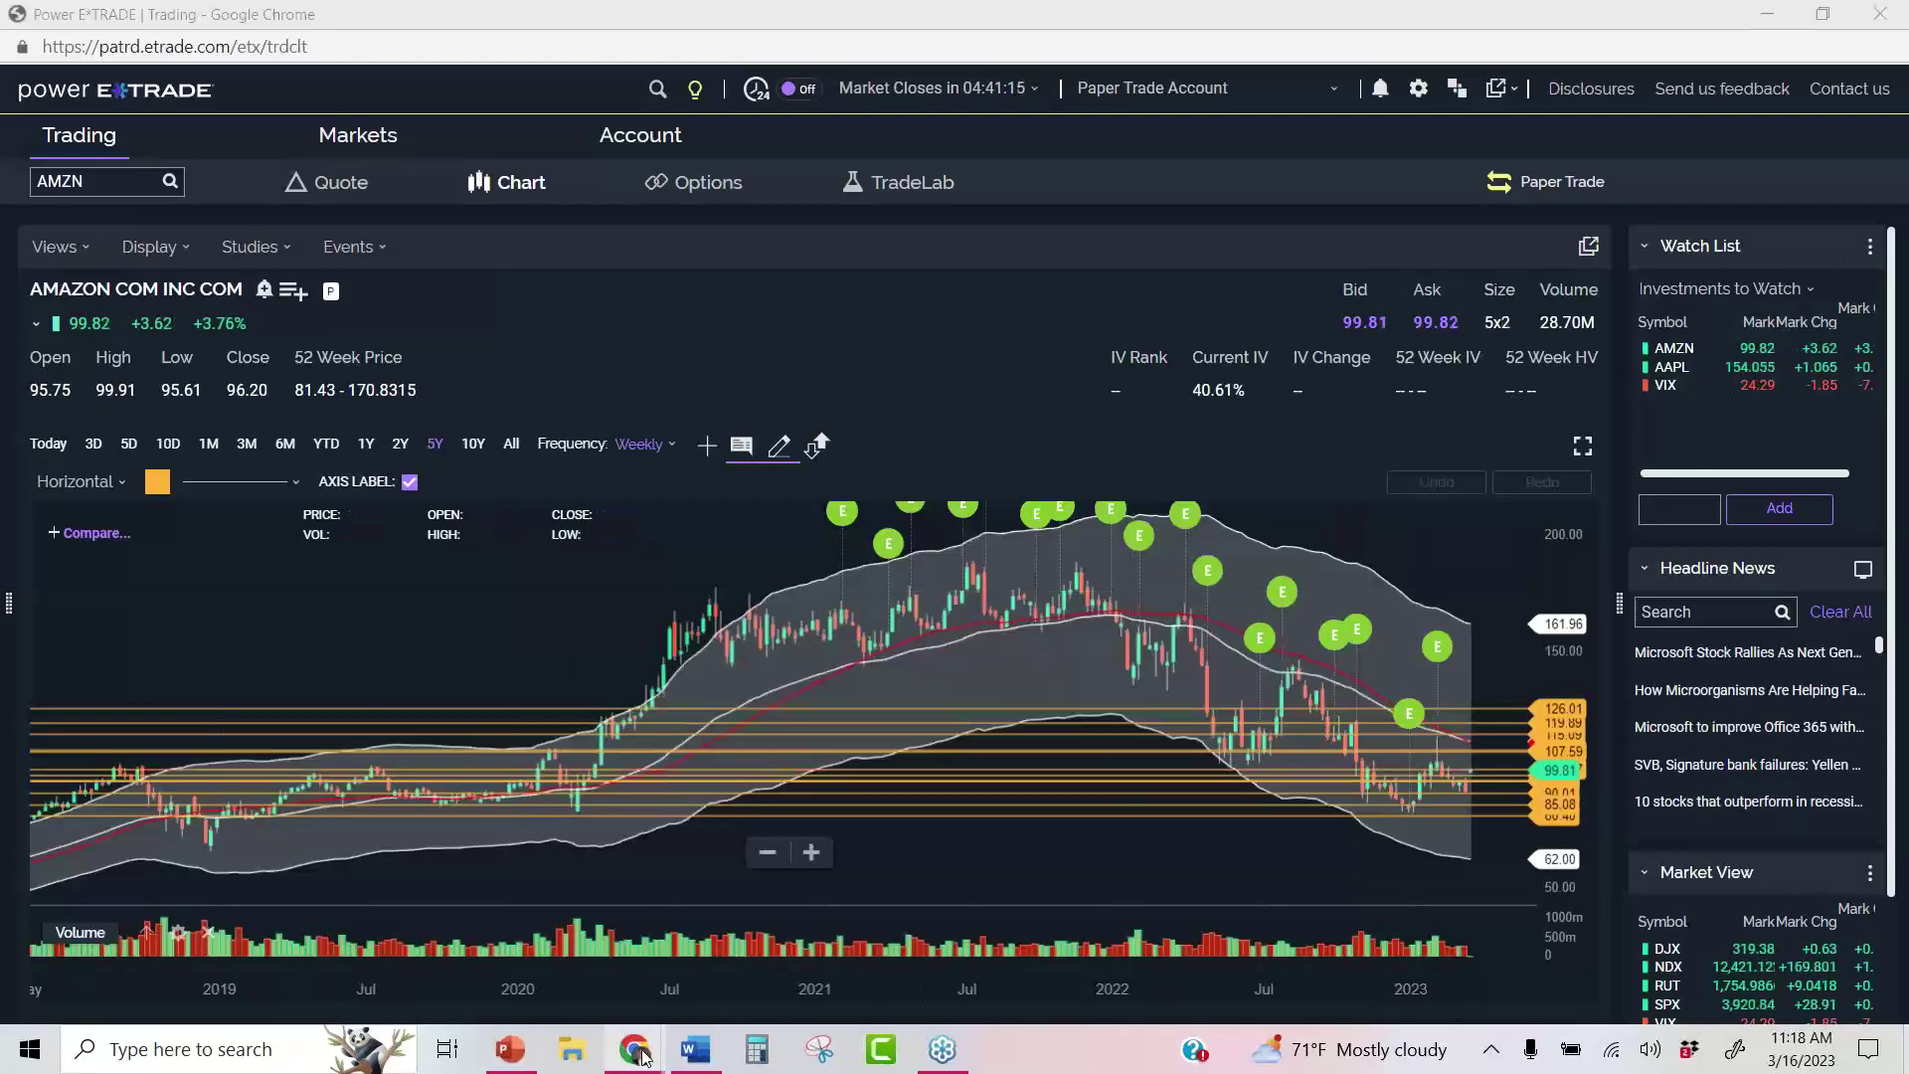
Switch to the SMS Broadcasts campaign and open the Send SMS and Email sequence belonging to SMS Solo AMZN
mouse_move(634, 1049)
click(502, 930)
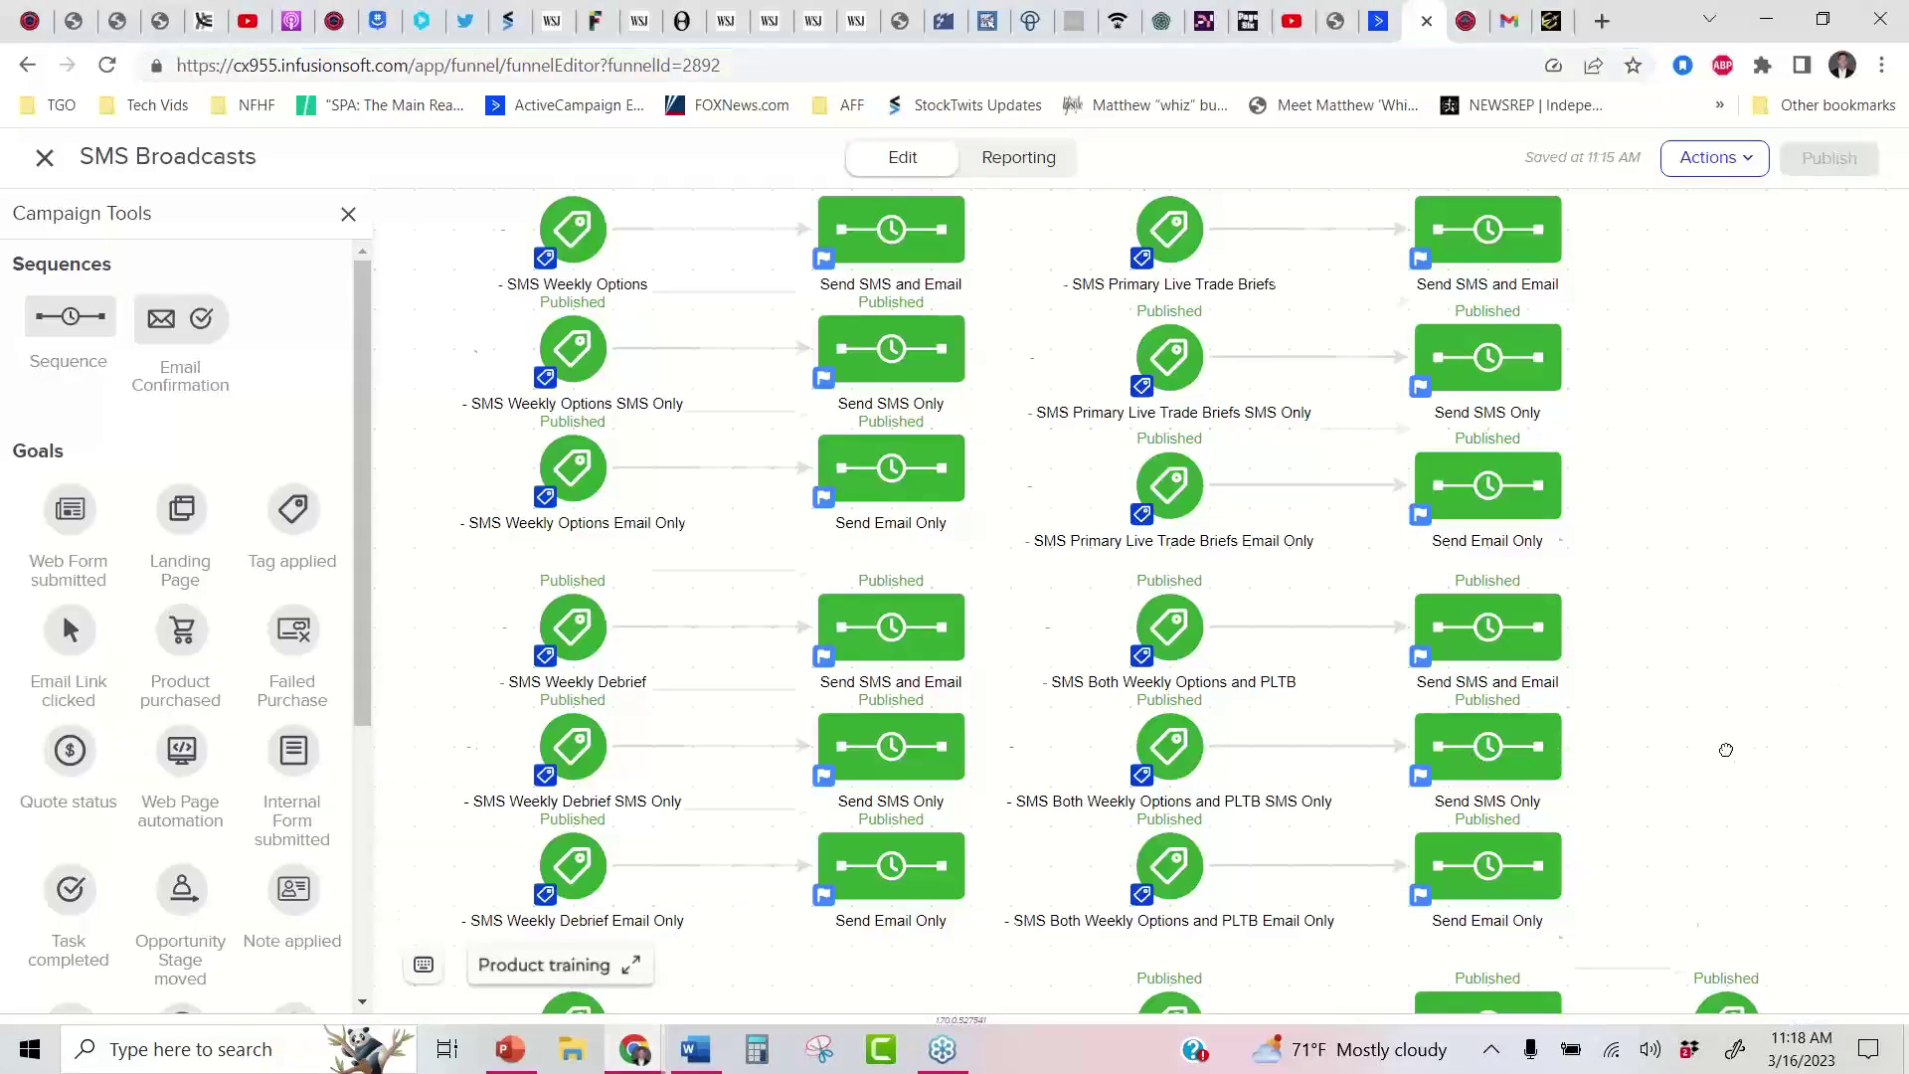
scroll(1730, 696, down, 5)
click(1714, 158)
key(shift+F10)
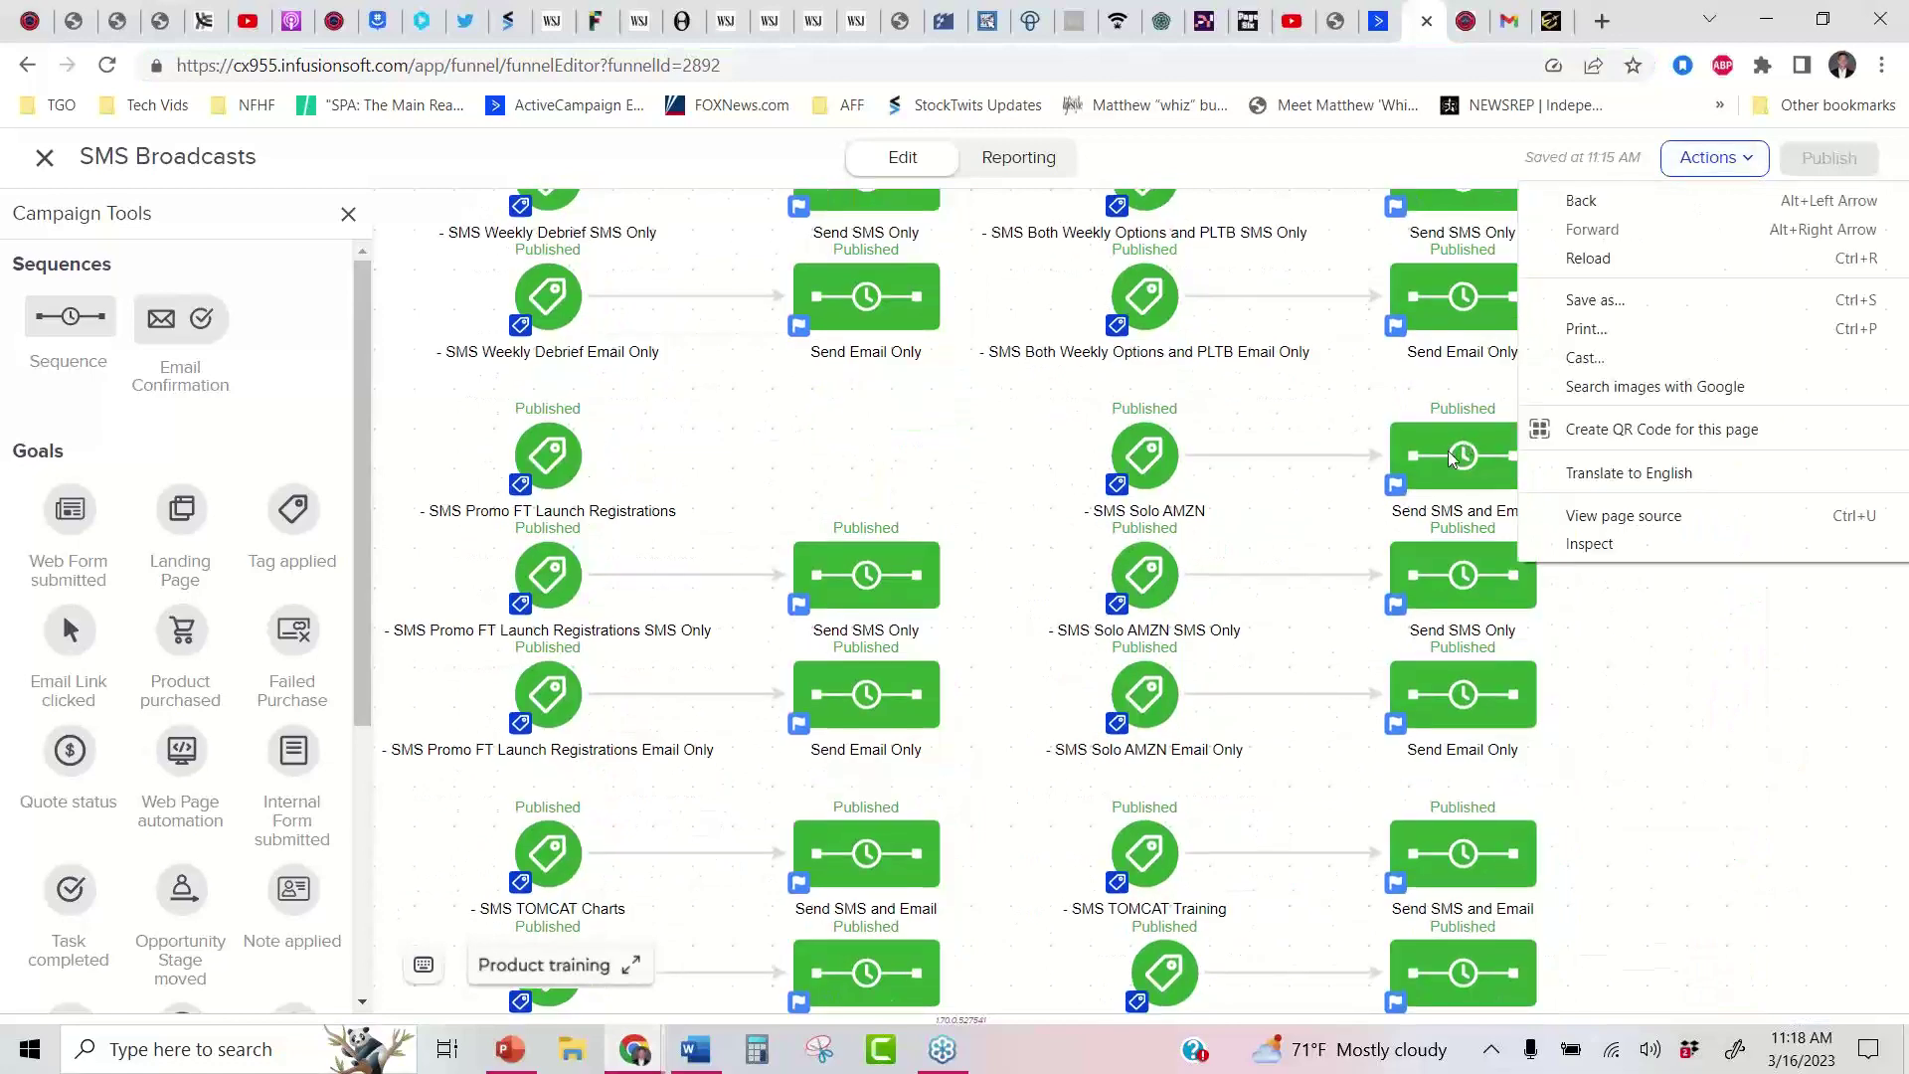
right_click(1463, 460)
double_click(1464, 456)
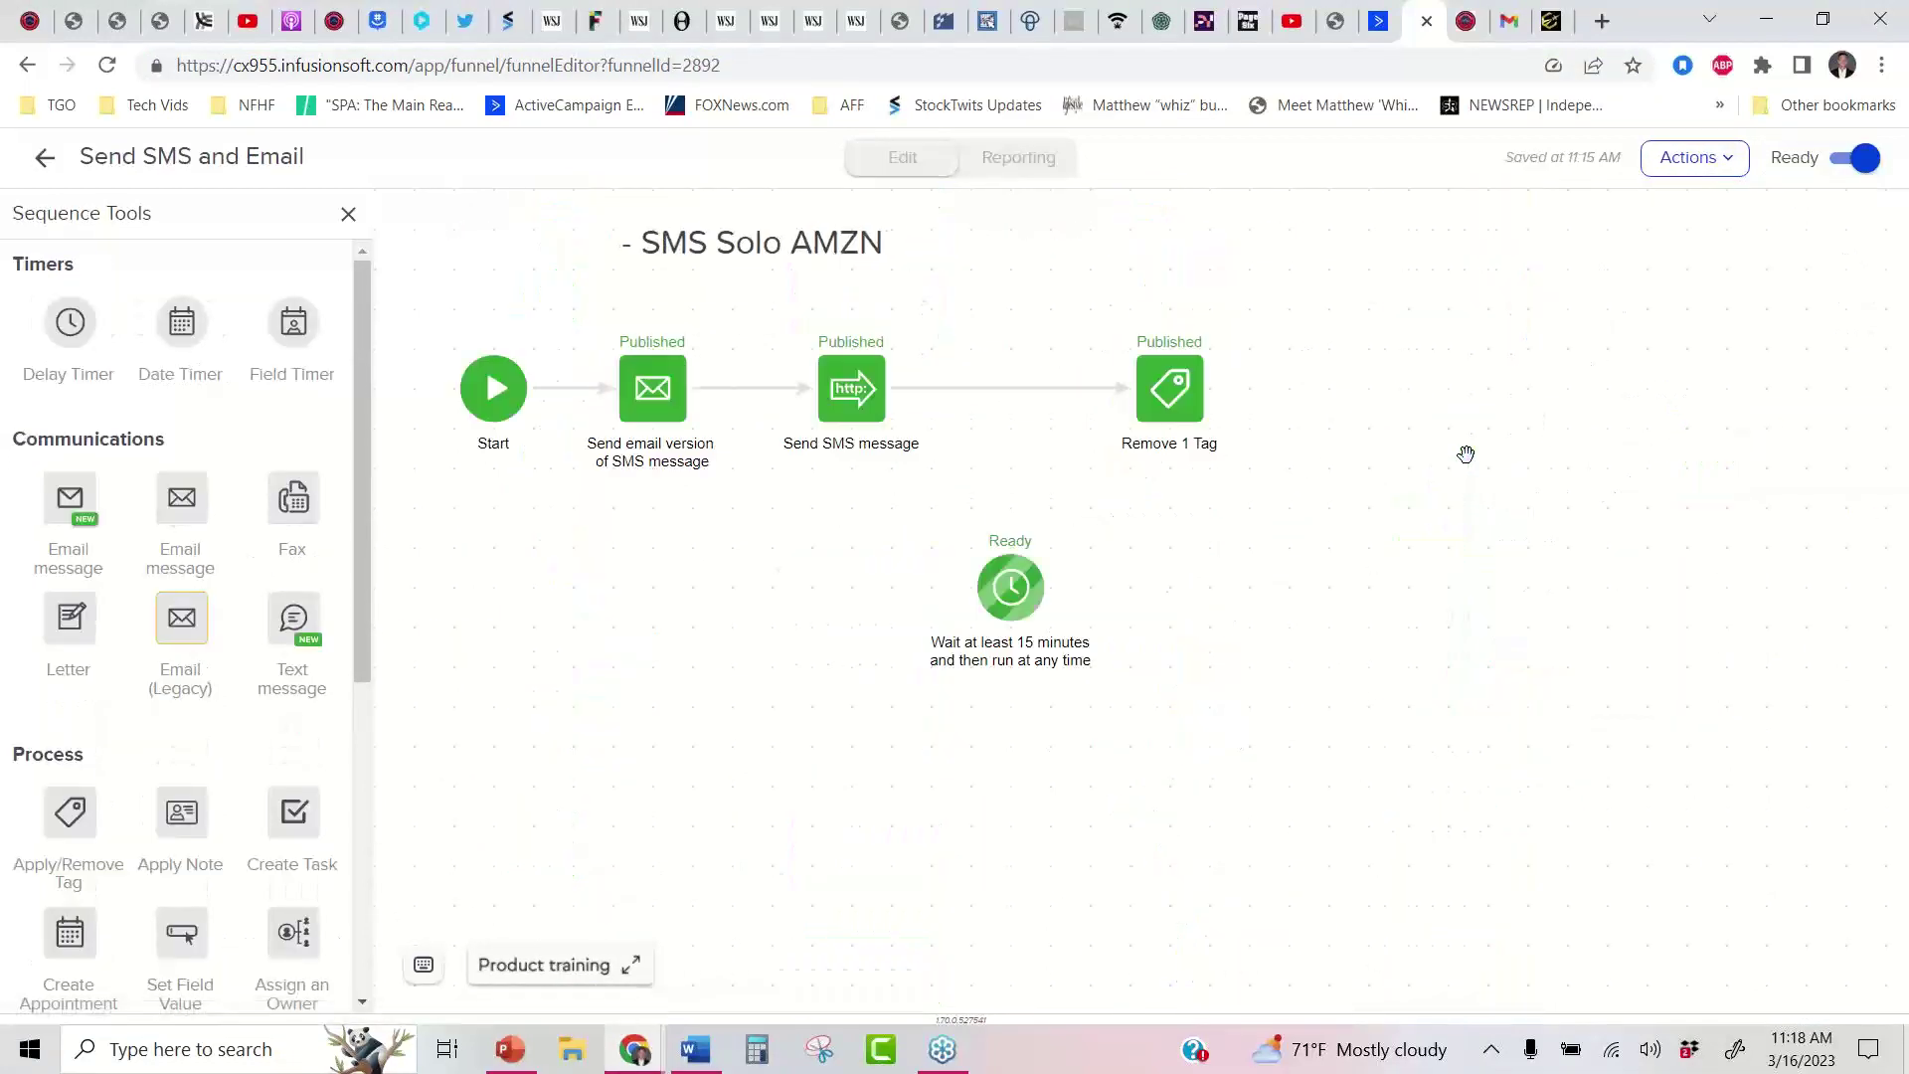
Replace the SMS message's ending after "new short calls and" with "synthetic stock for Dec25 check email for details" and return to the sequence
double_click(833, 375)
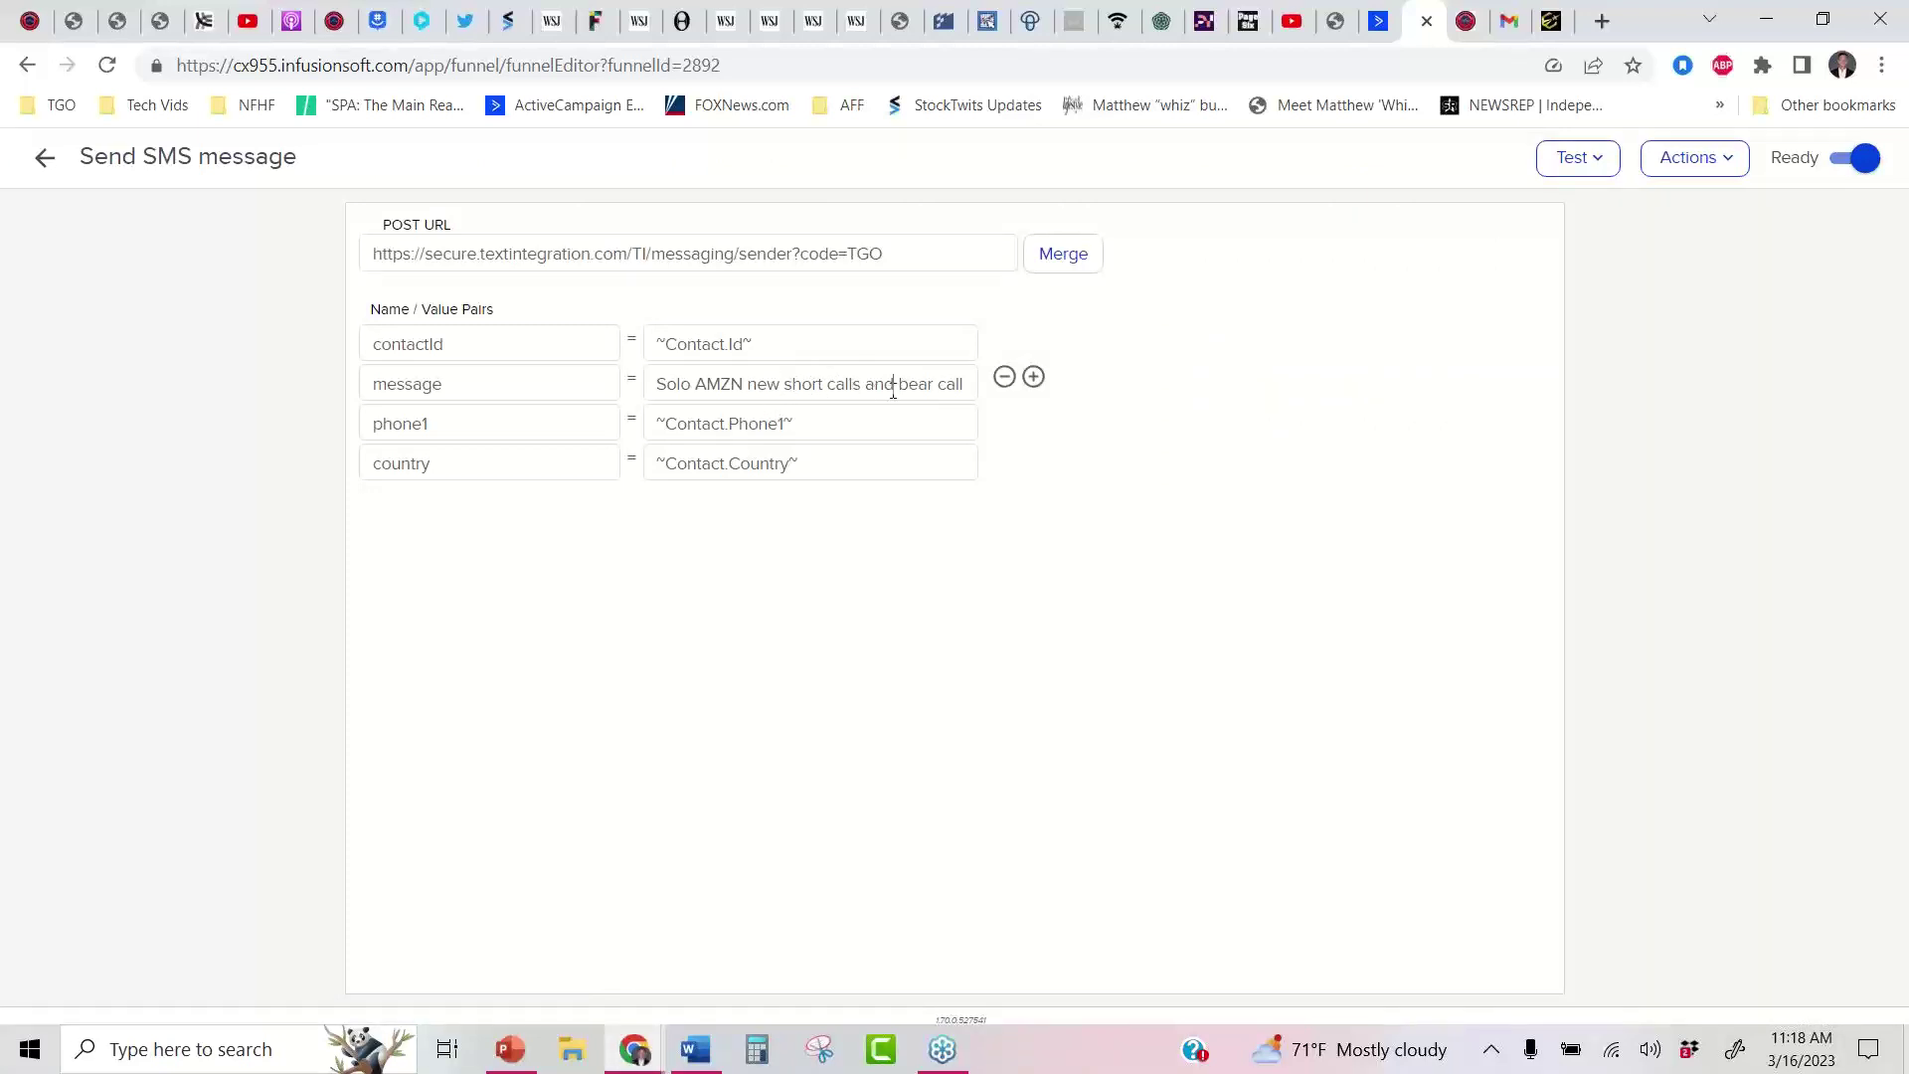
drag(899, 389, 1475, 392)
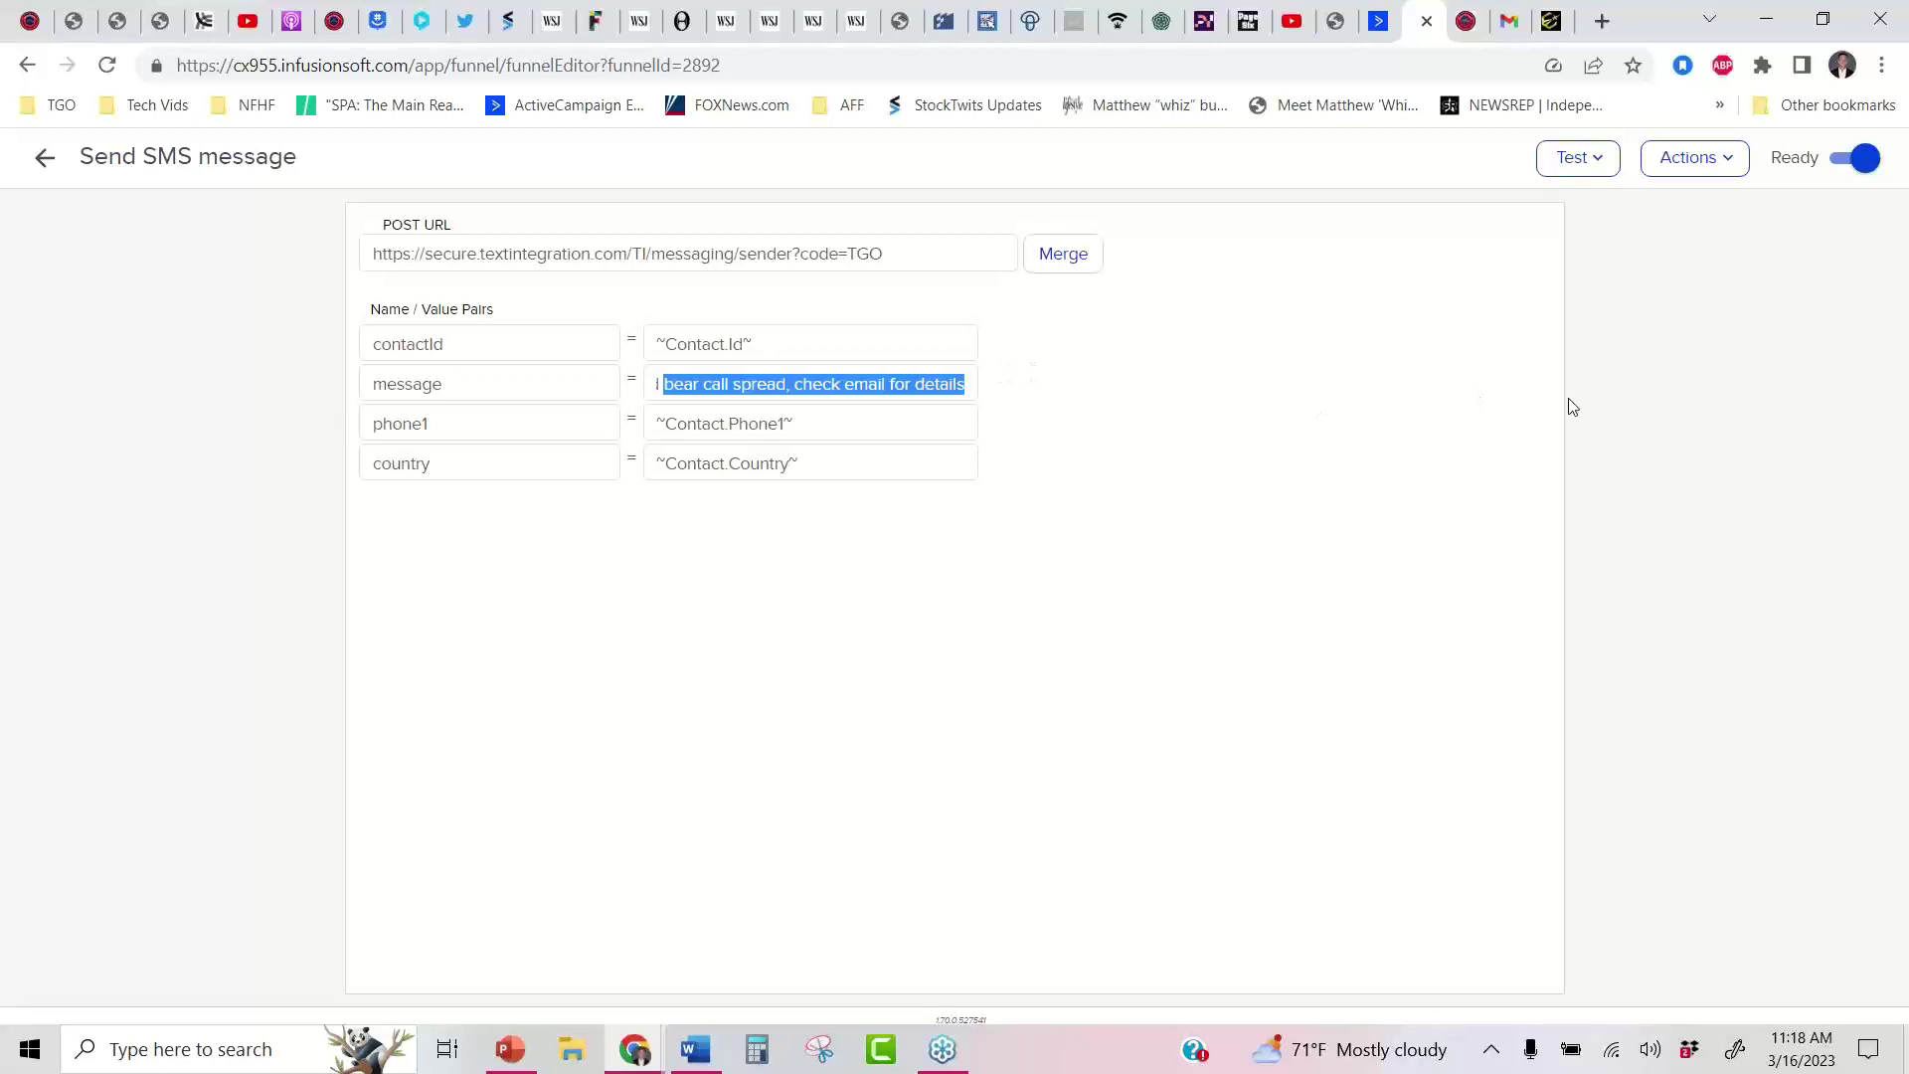
text(synthetic stock)
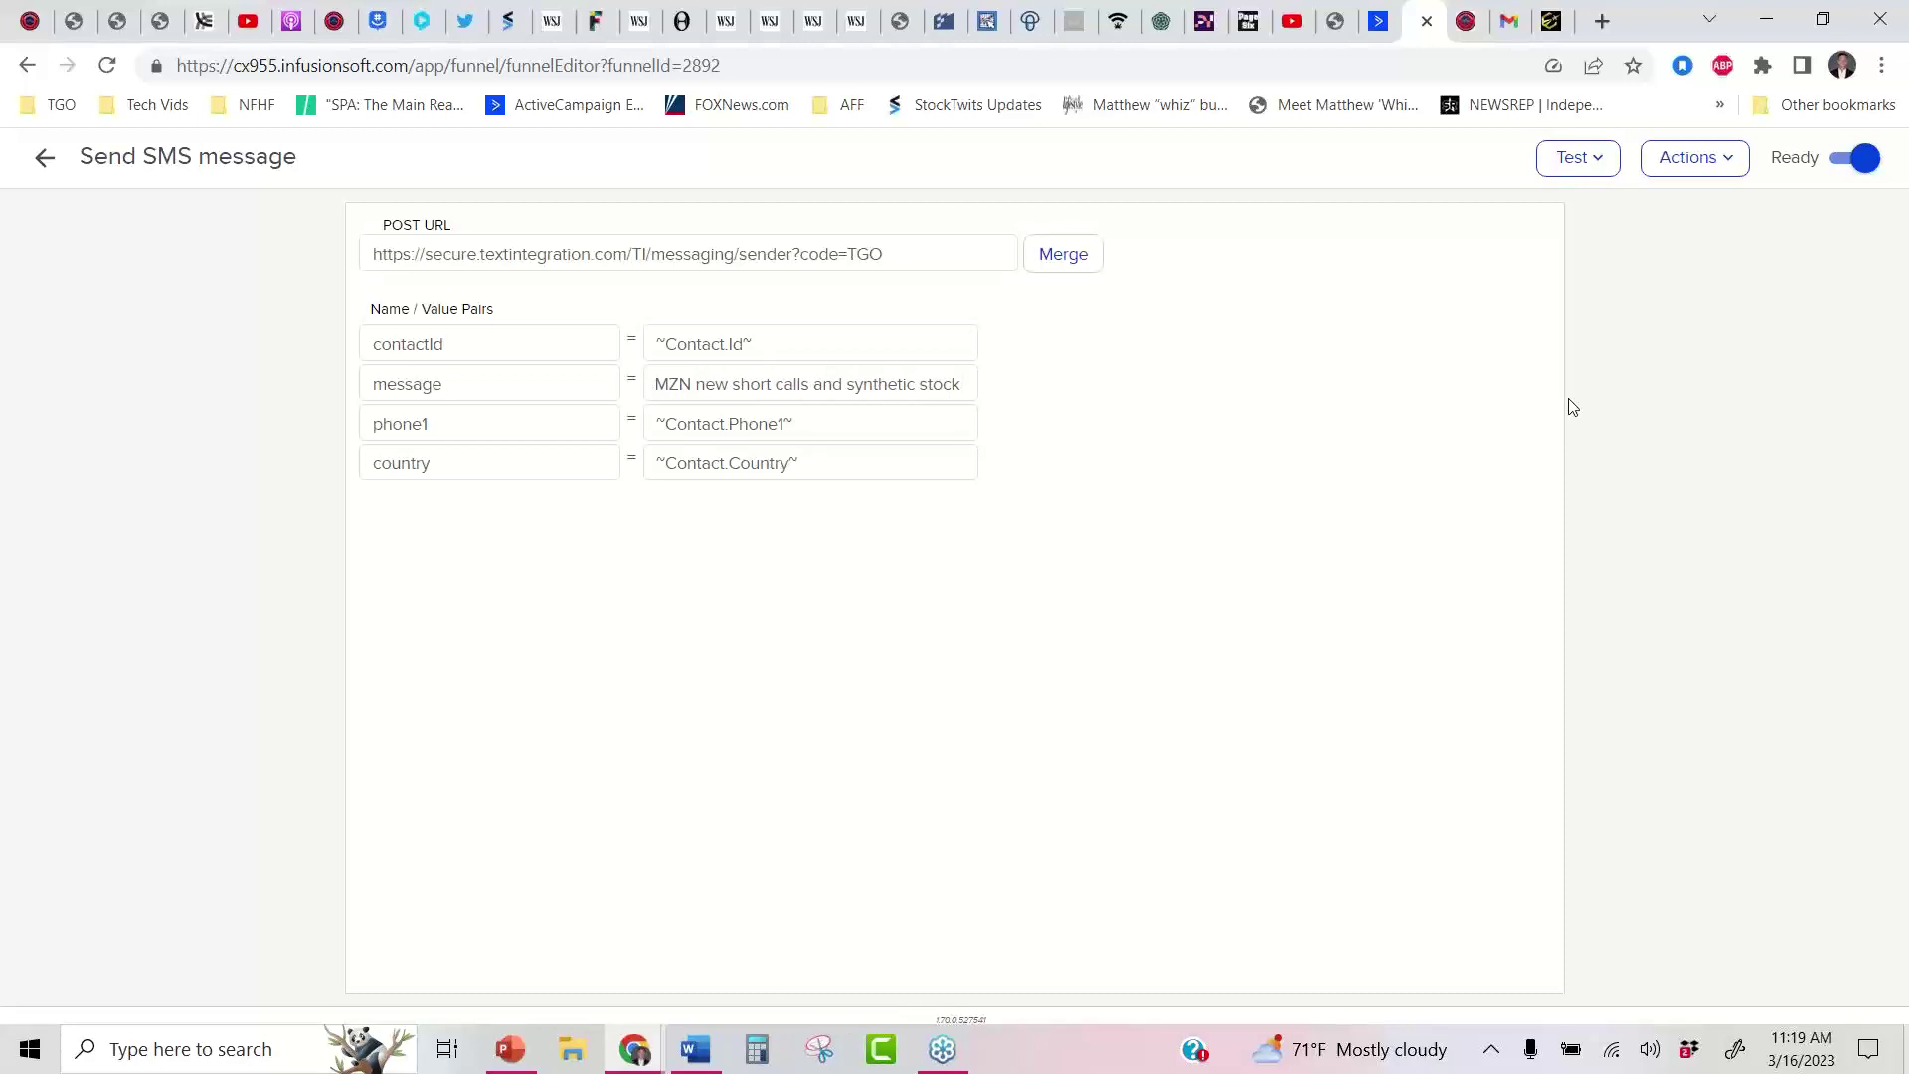
text( for Dec2)
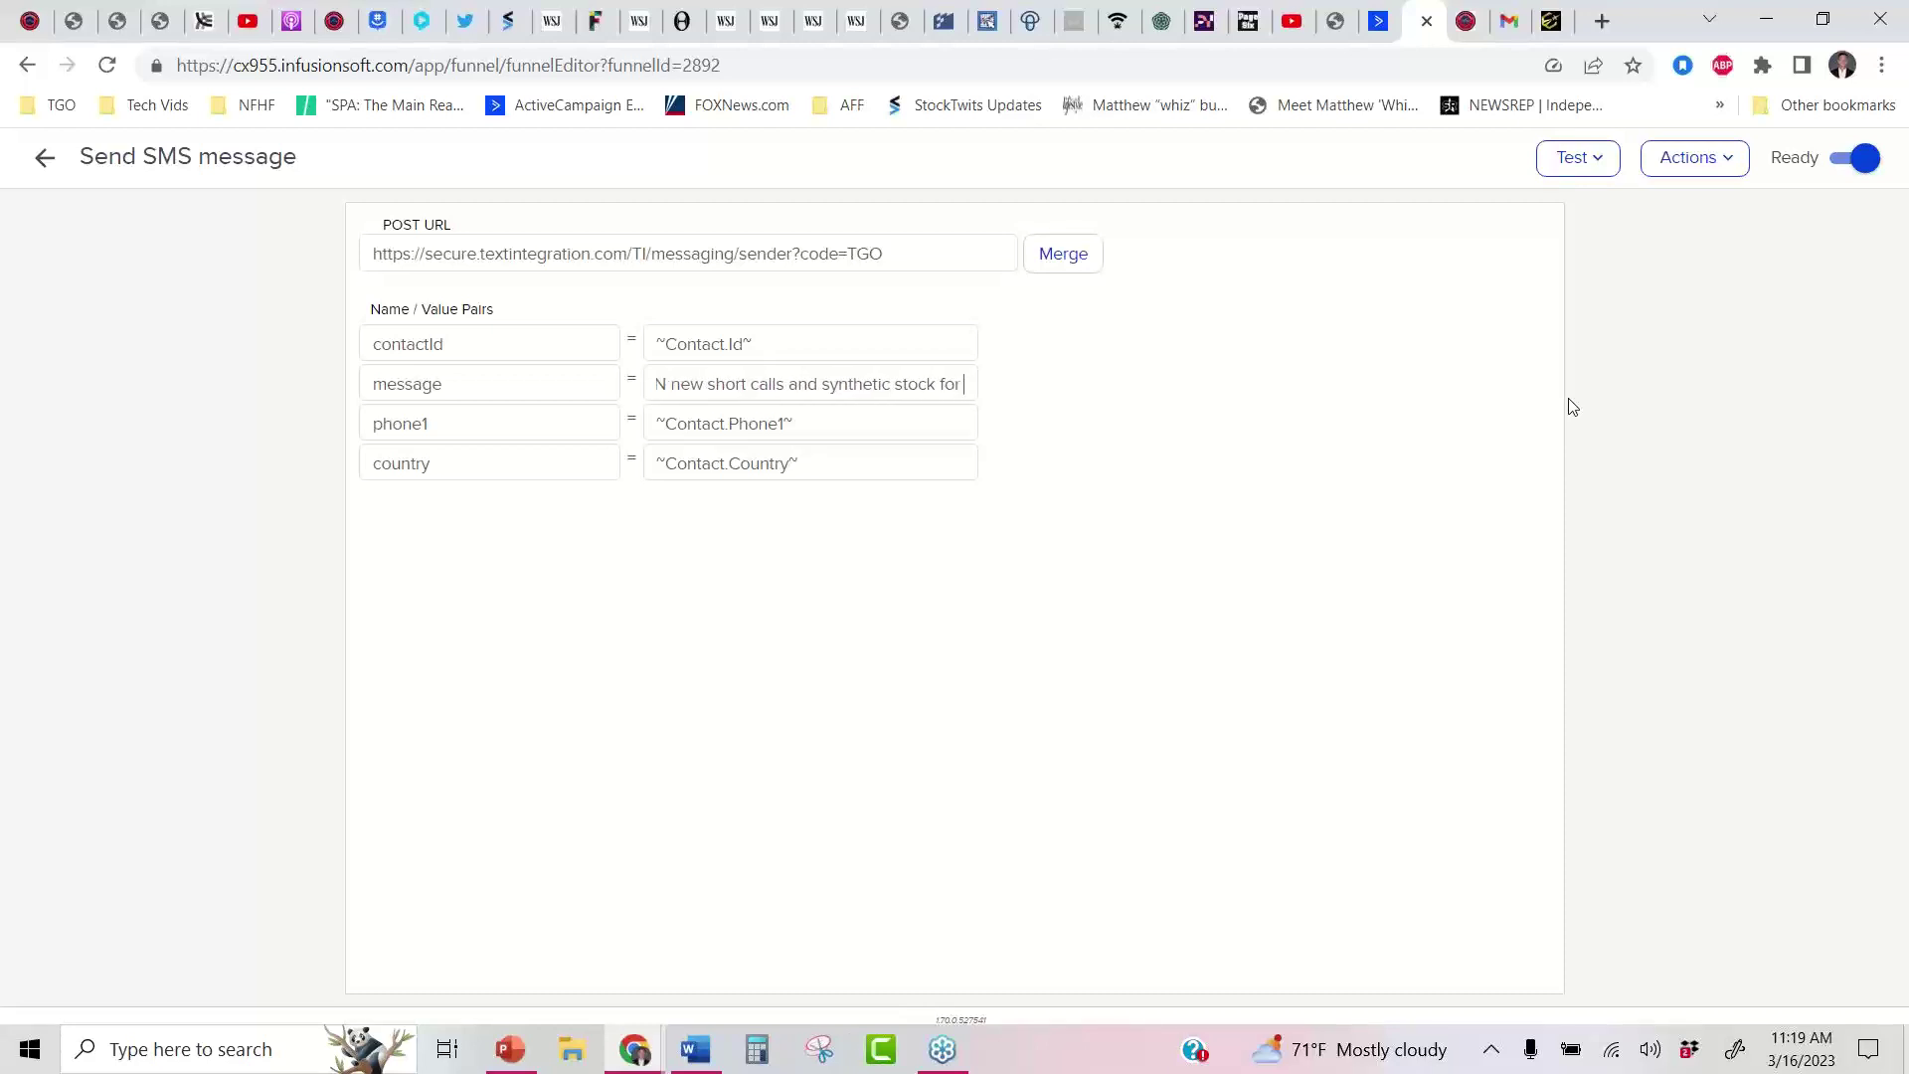
text(5)
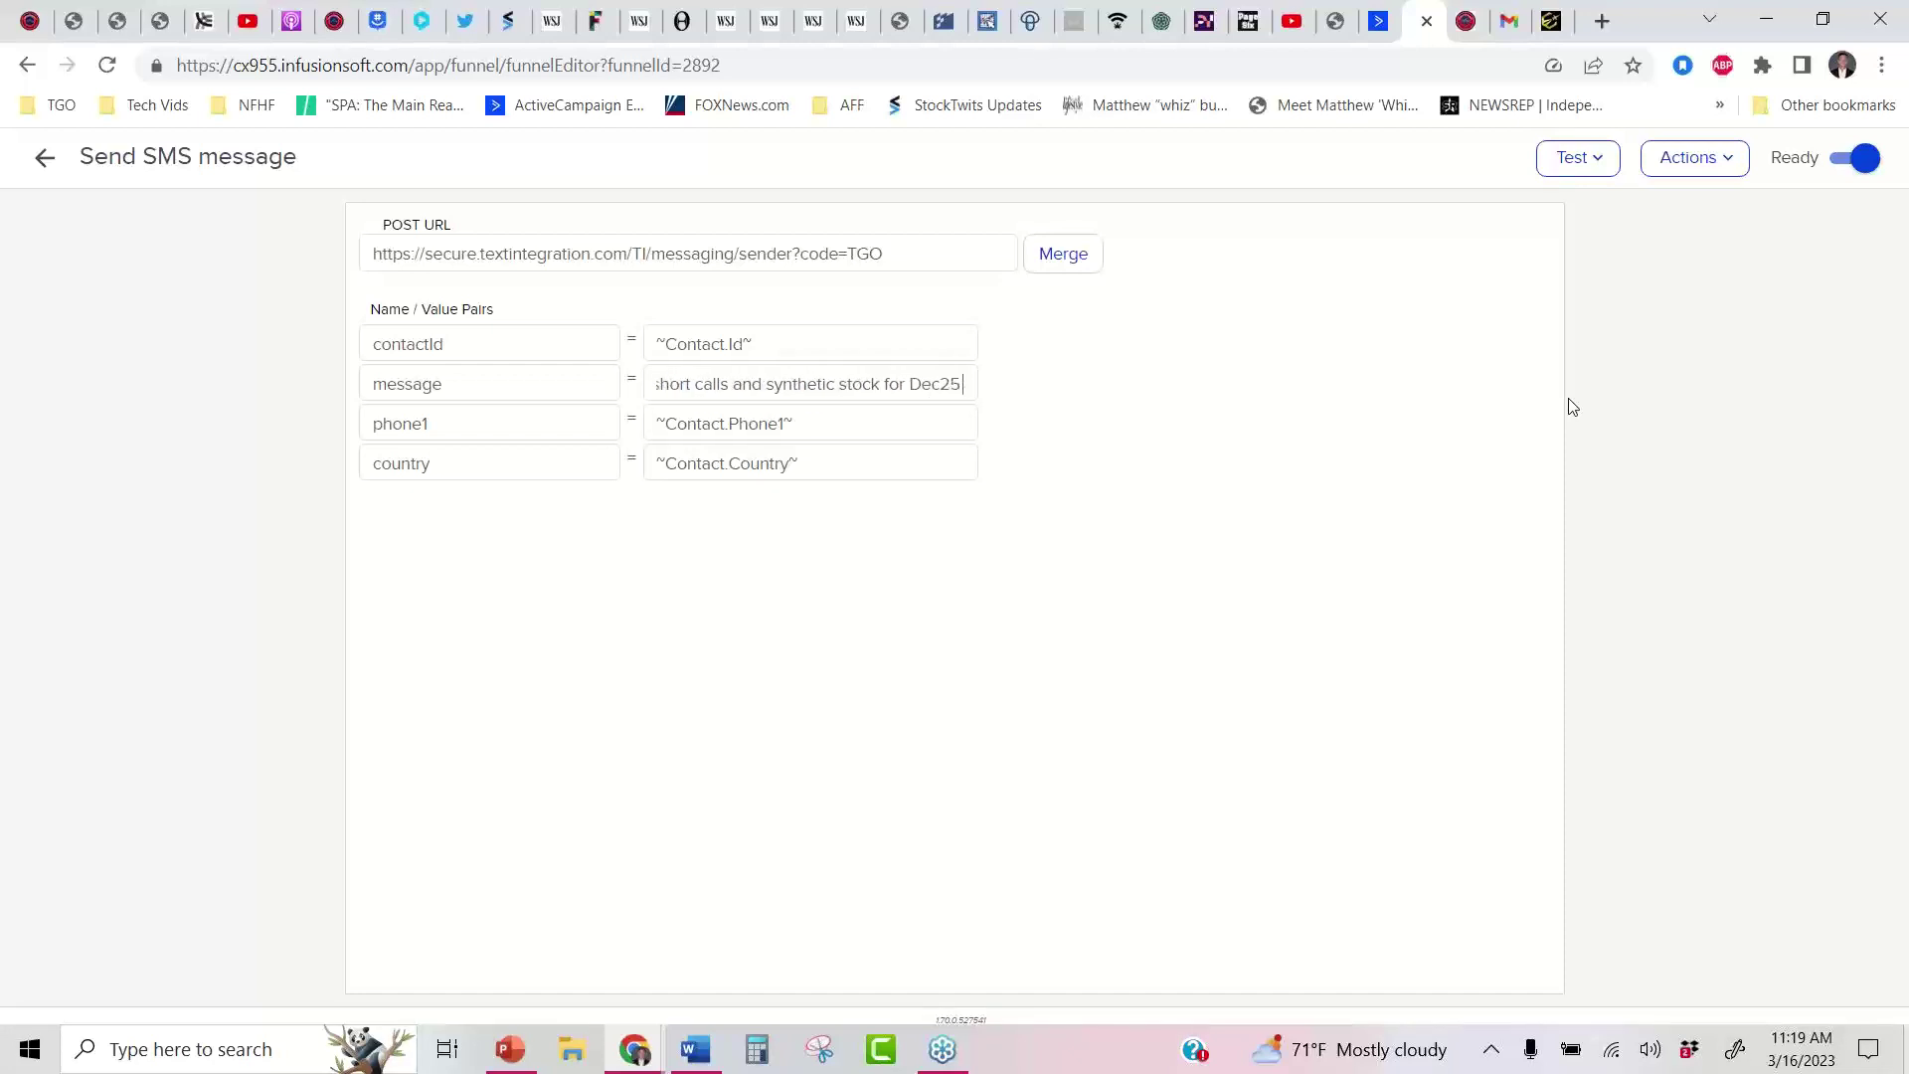
text( check email)
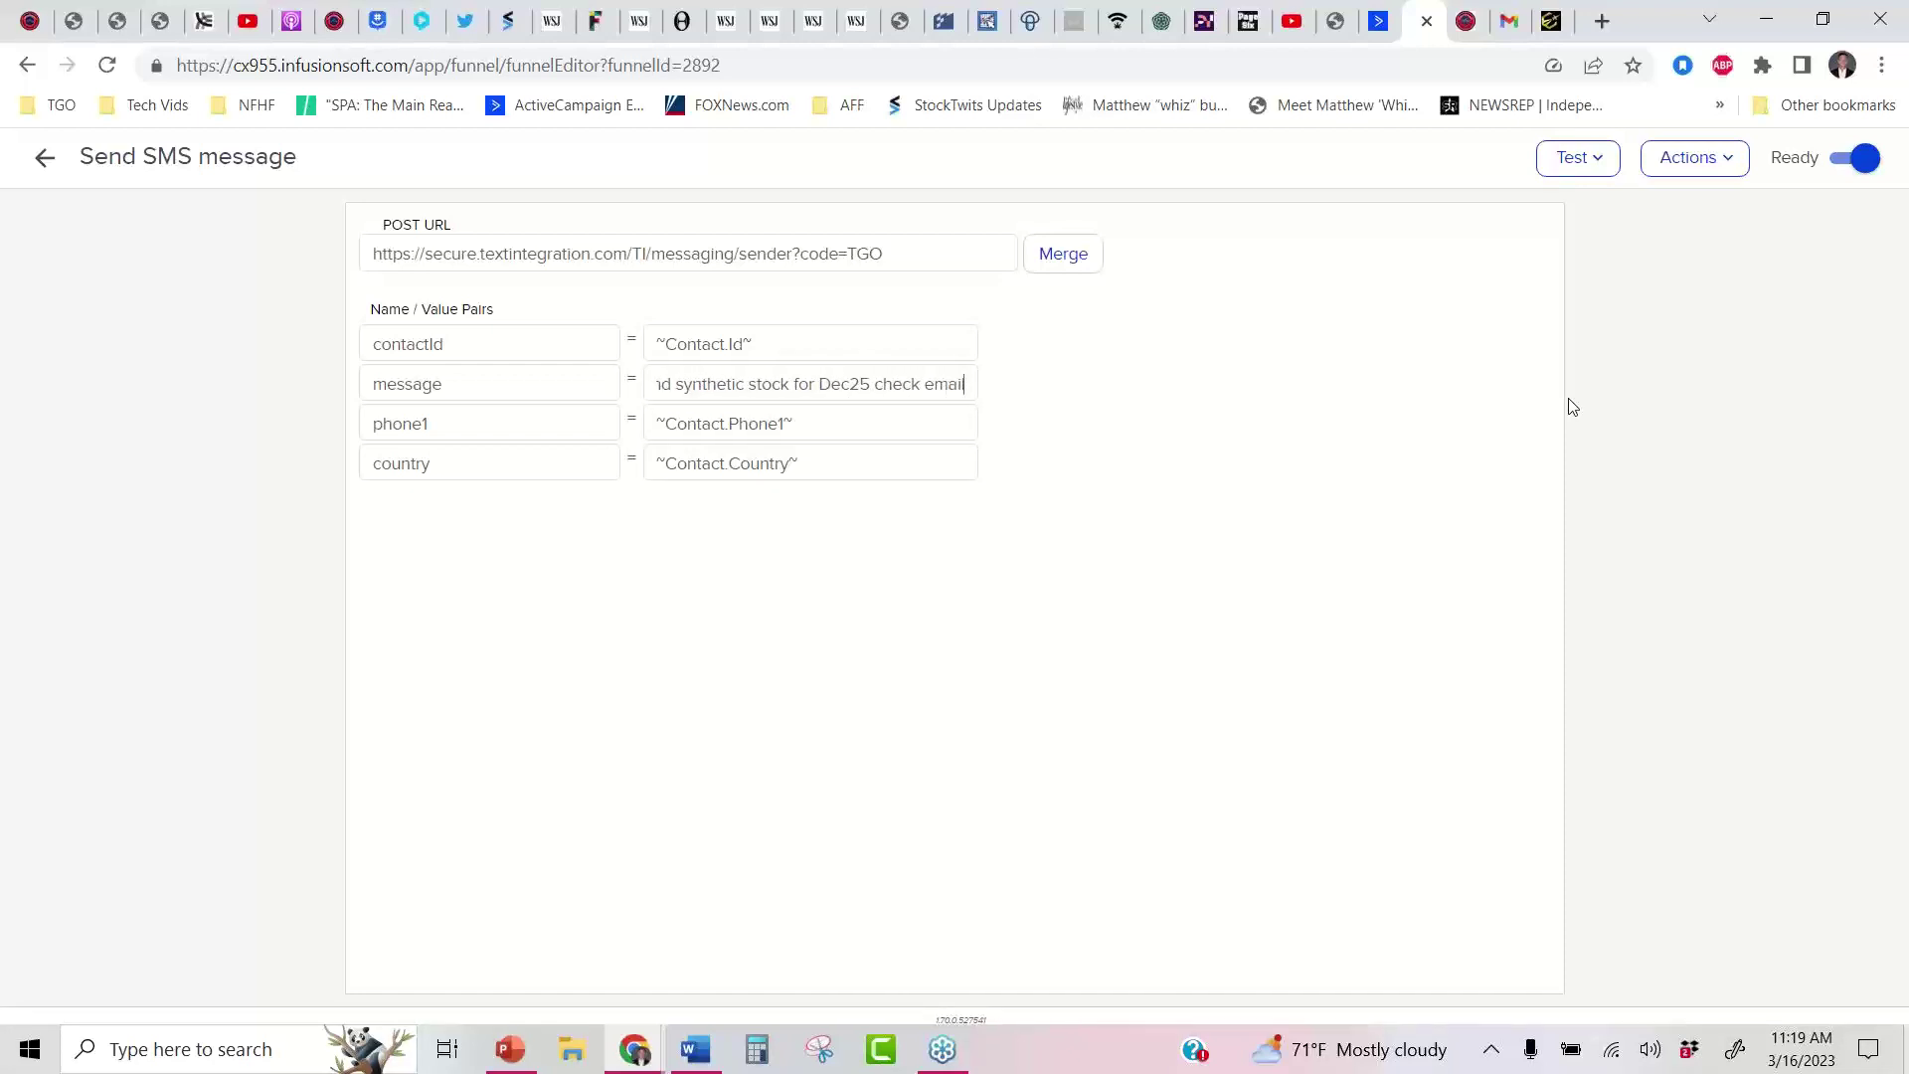
text( for details)
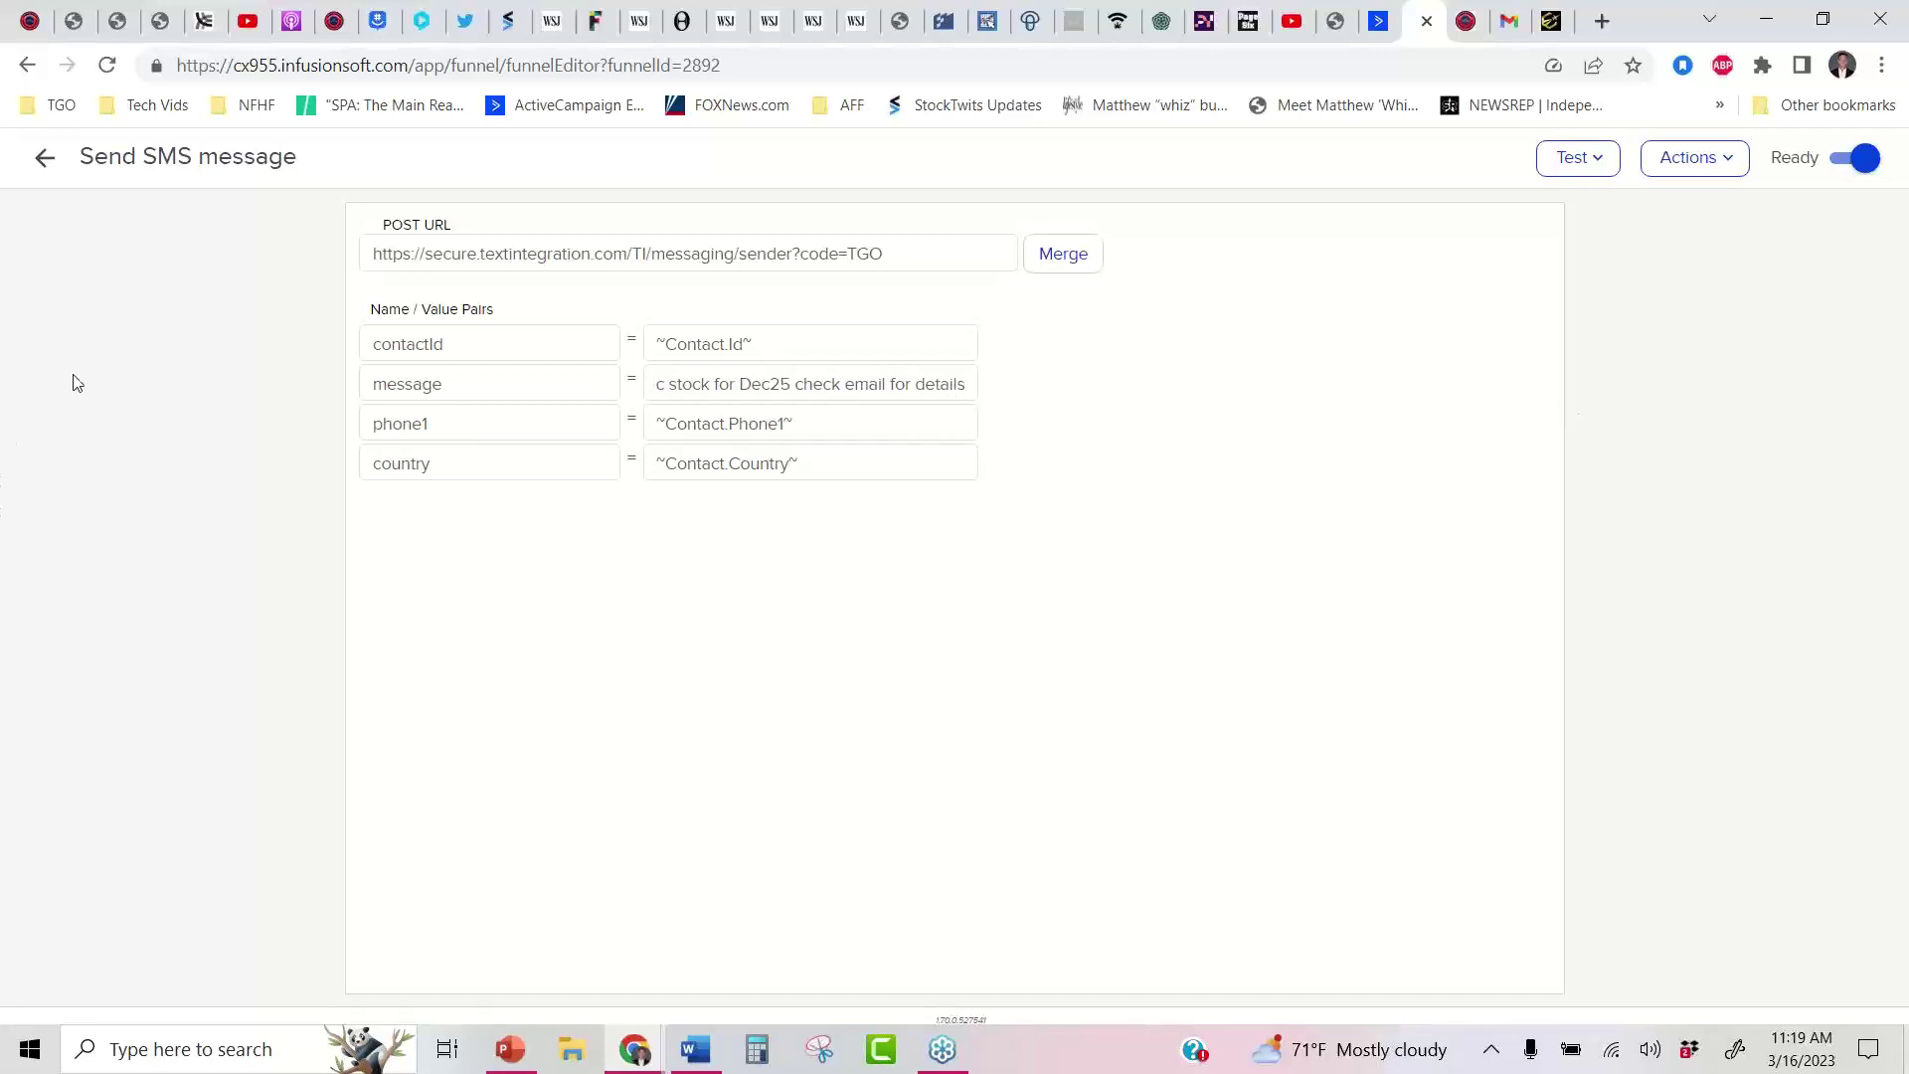
click(42, 158)
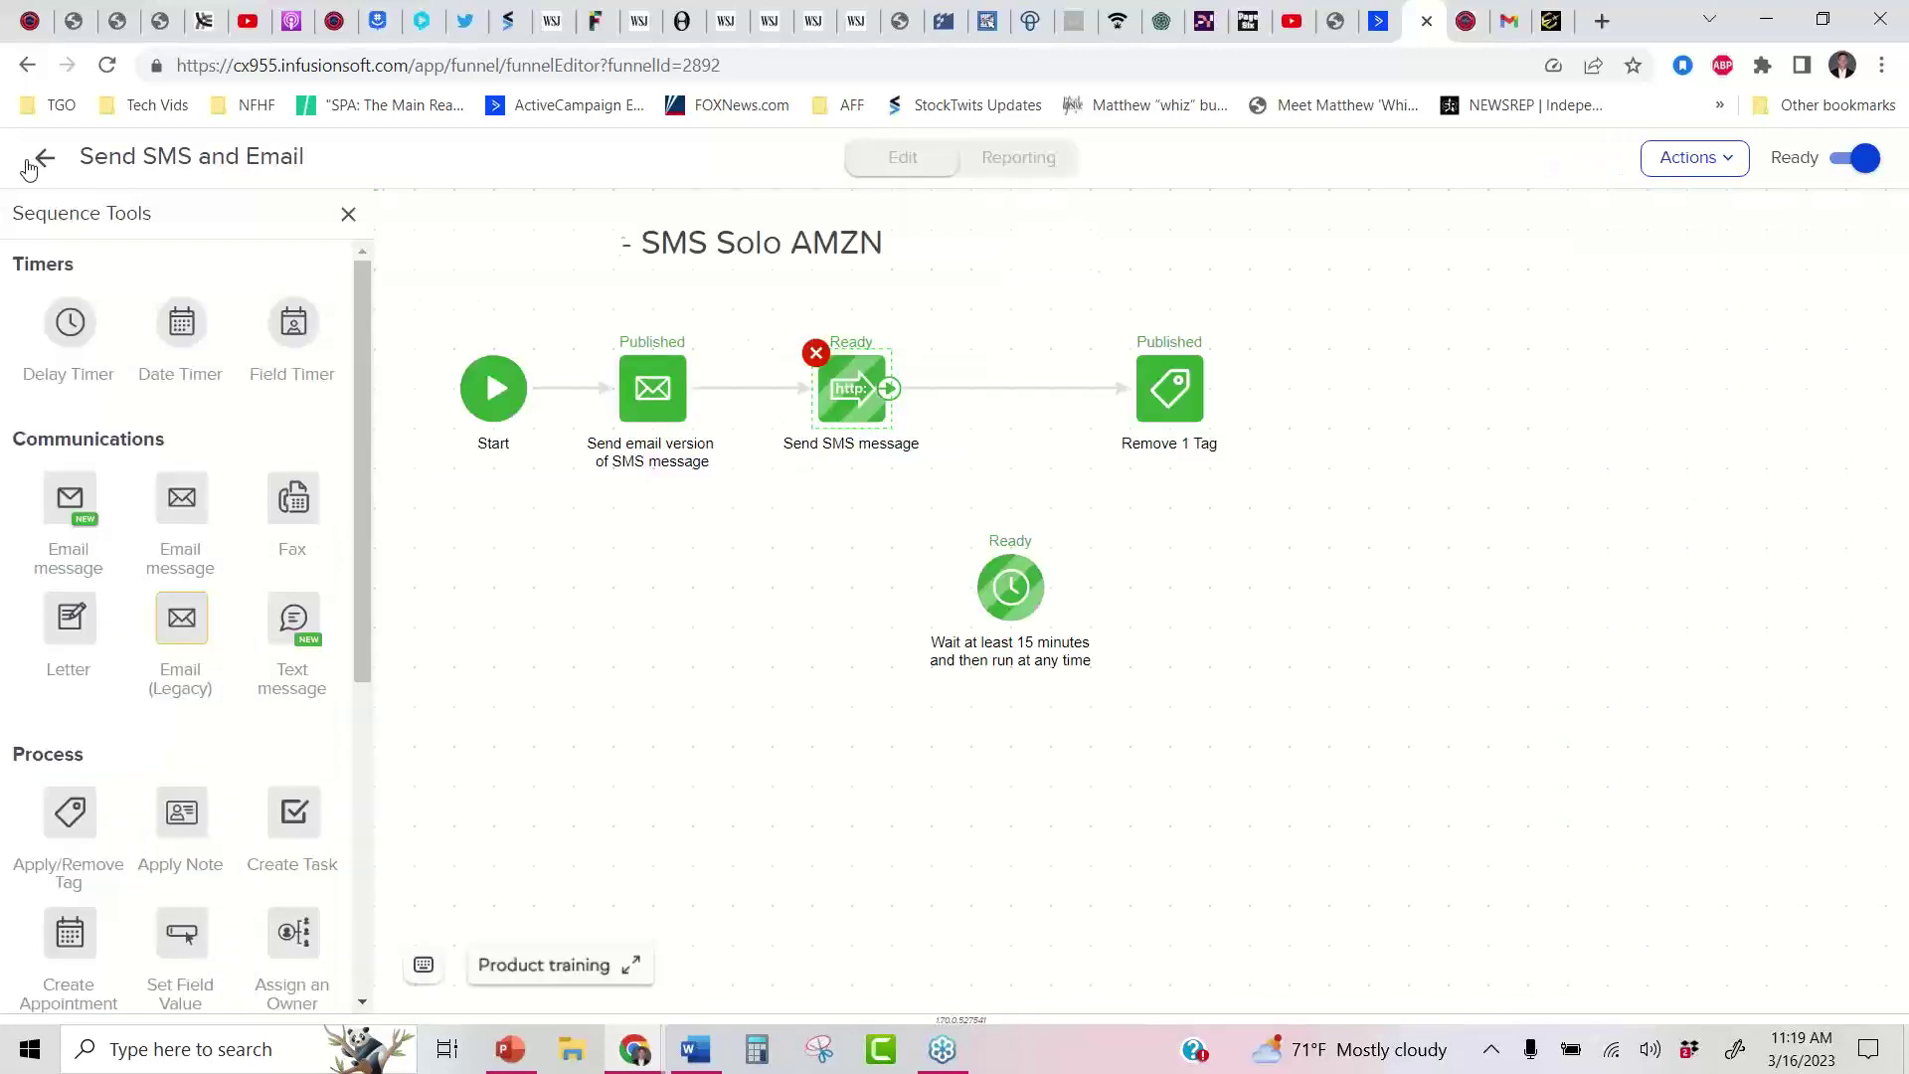
Change the subject of the email version of the SMS message to "Solo AMZN: New Short Calls & Synthetic"
double_click(665, 401)
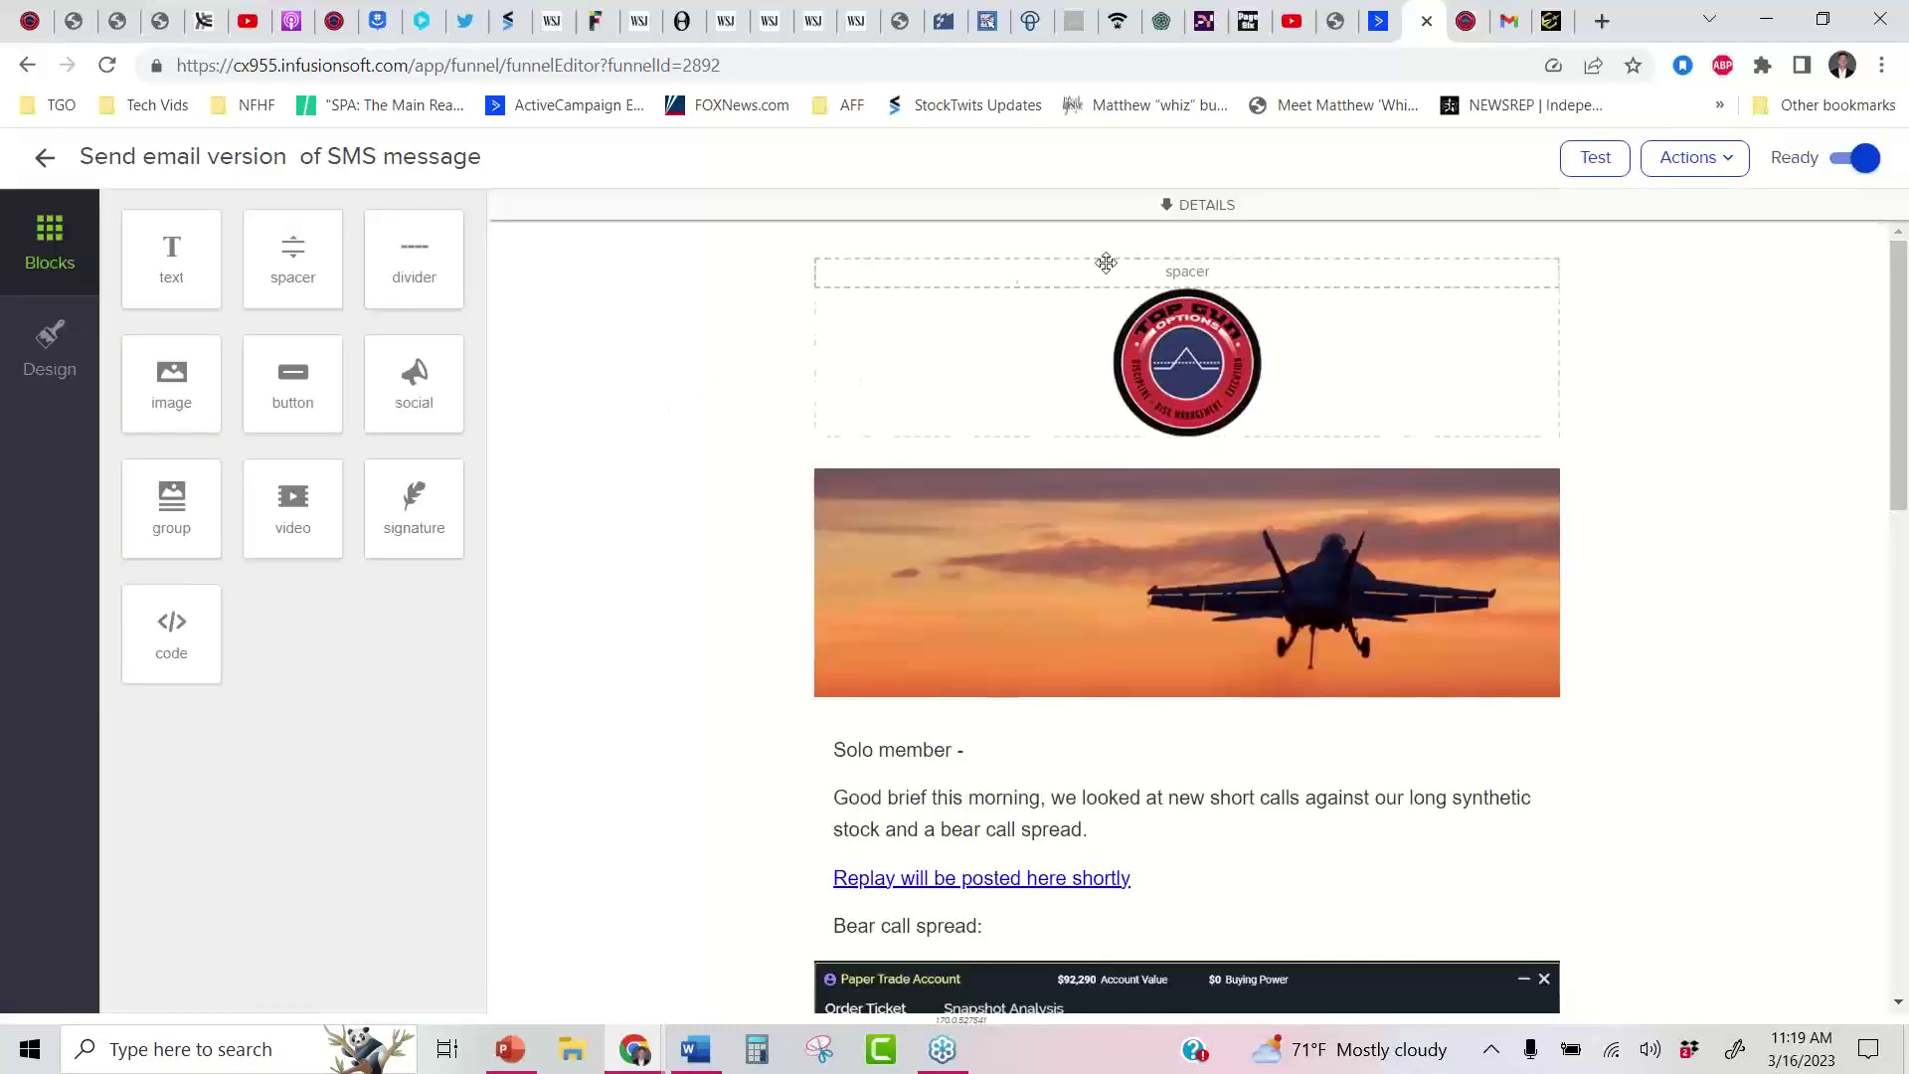
click(1202, 212)
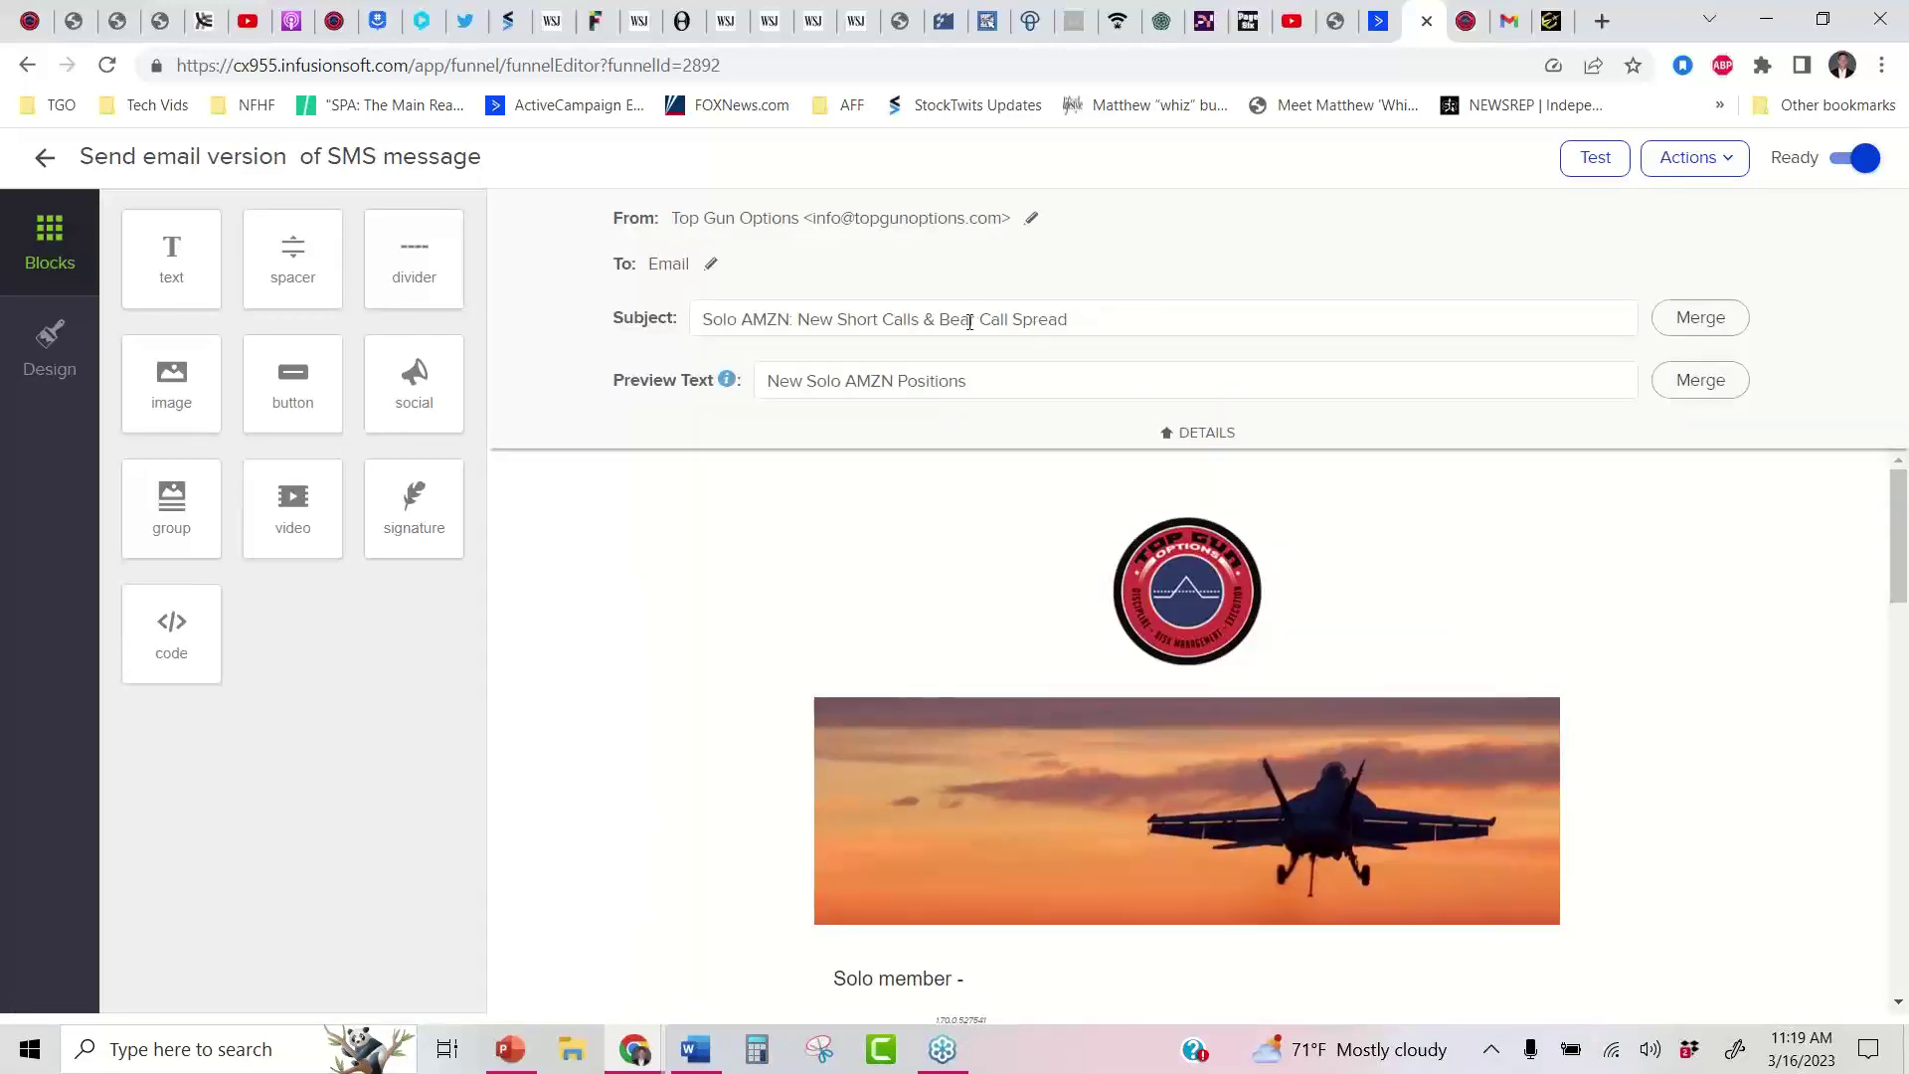
drag(943, 321, 1248, 307)
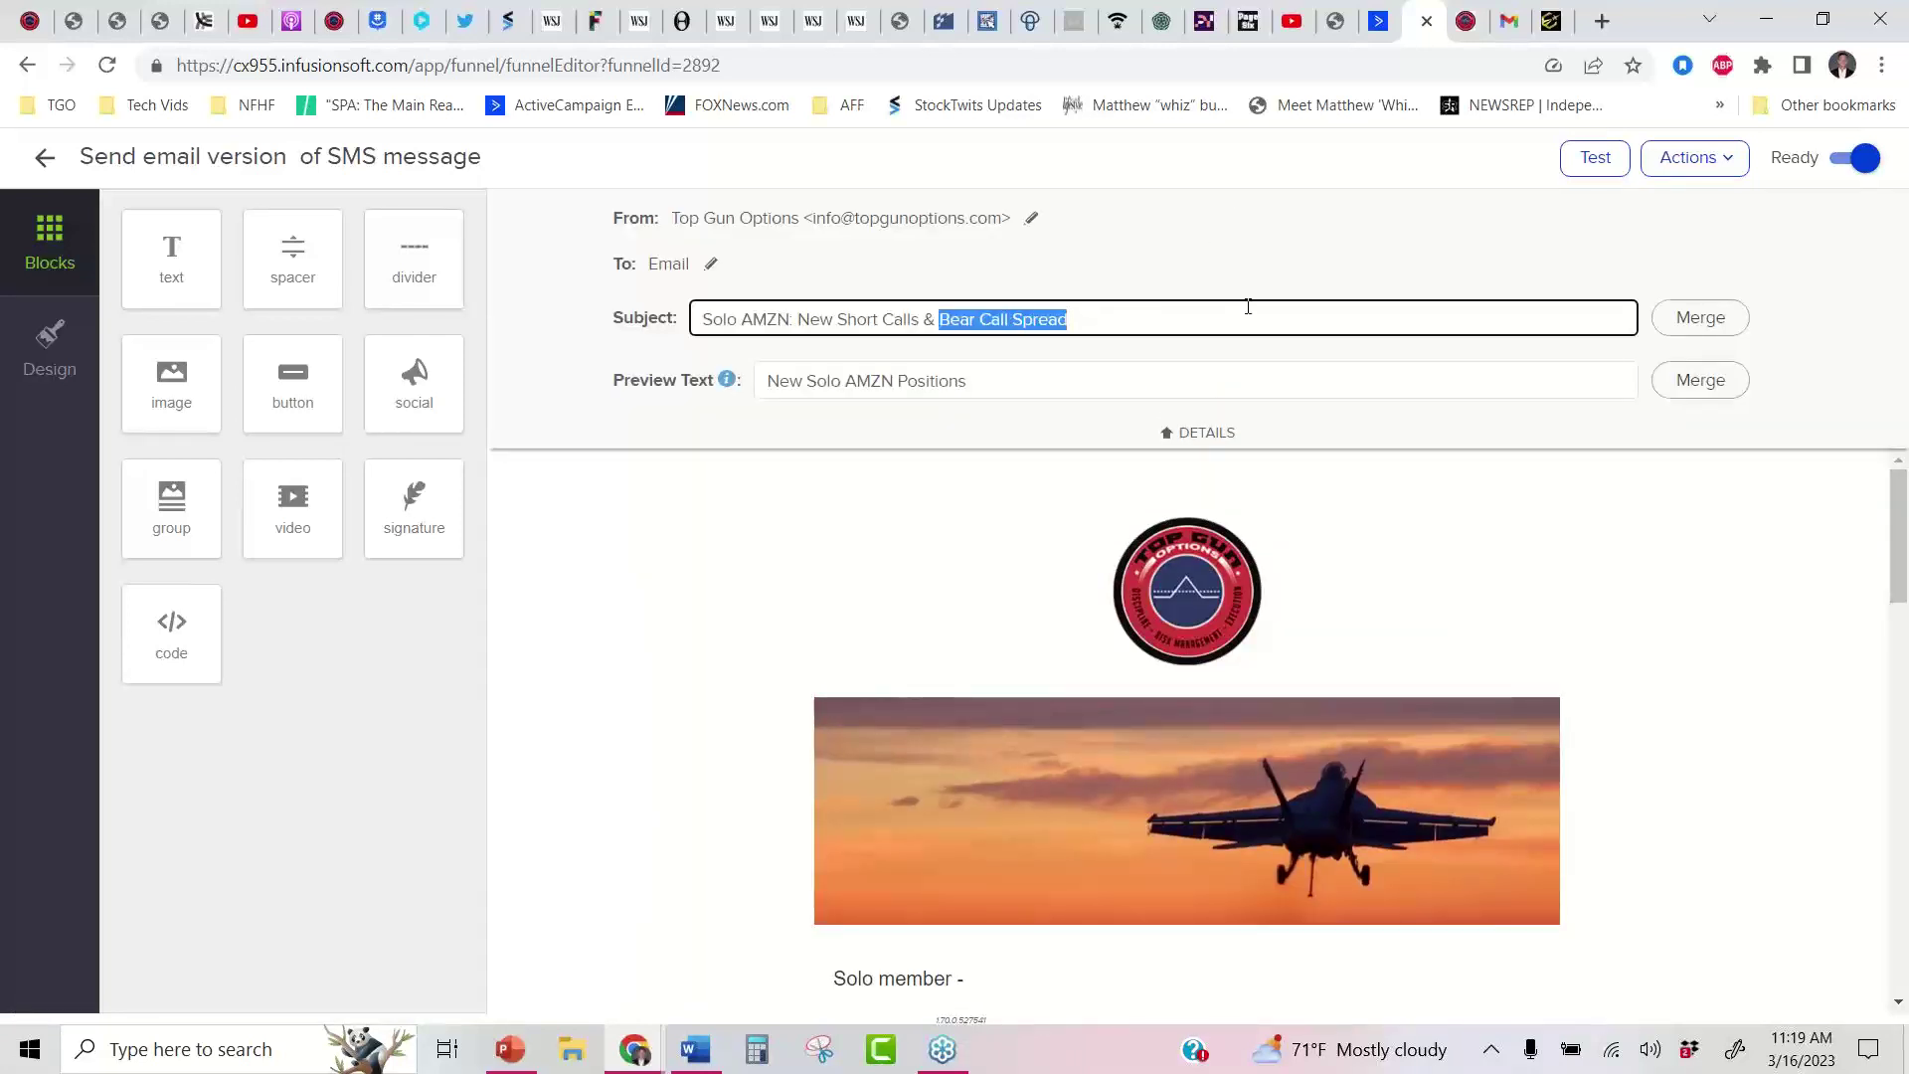
text(Syn)
text(t)
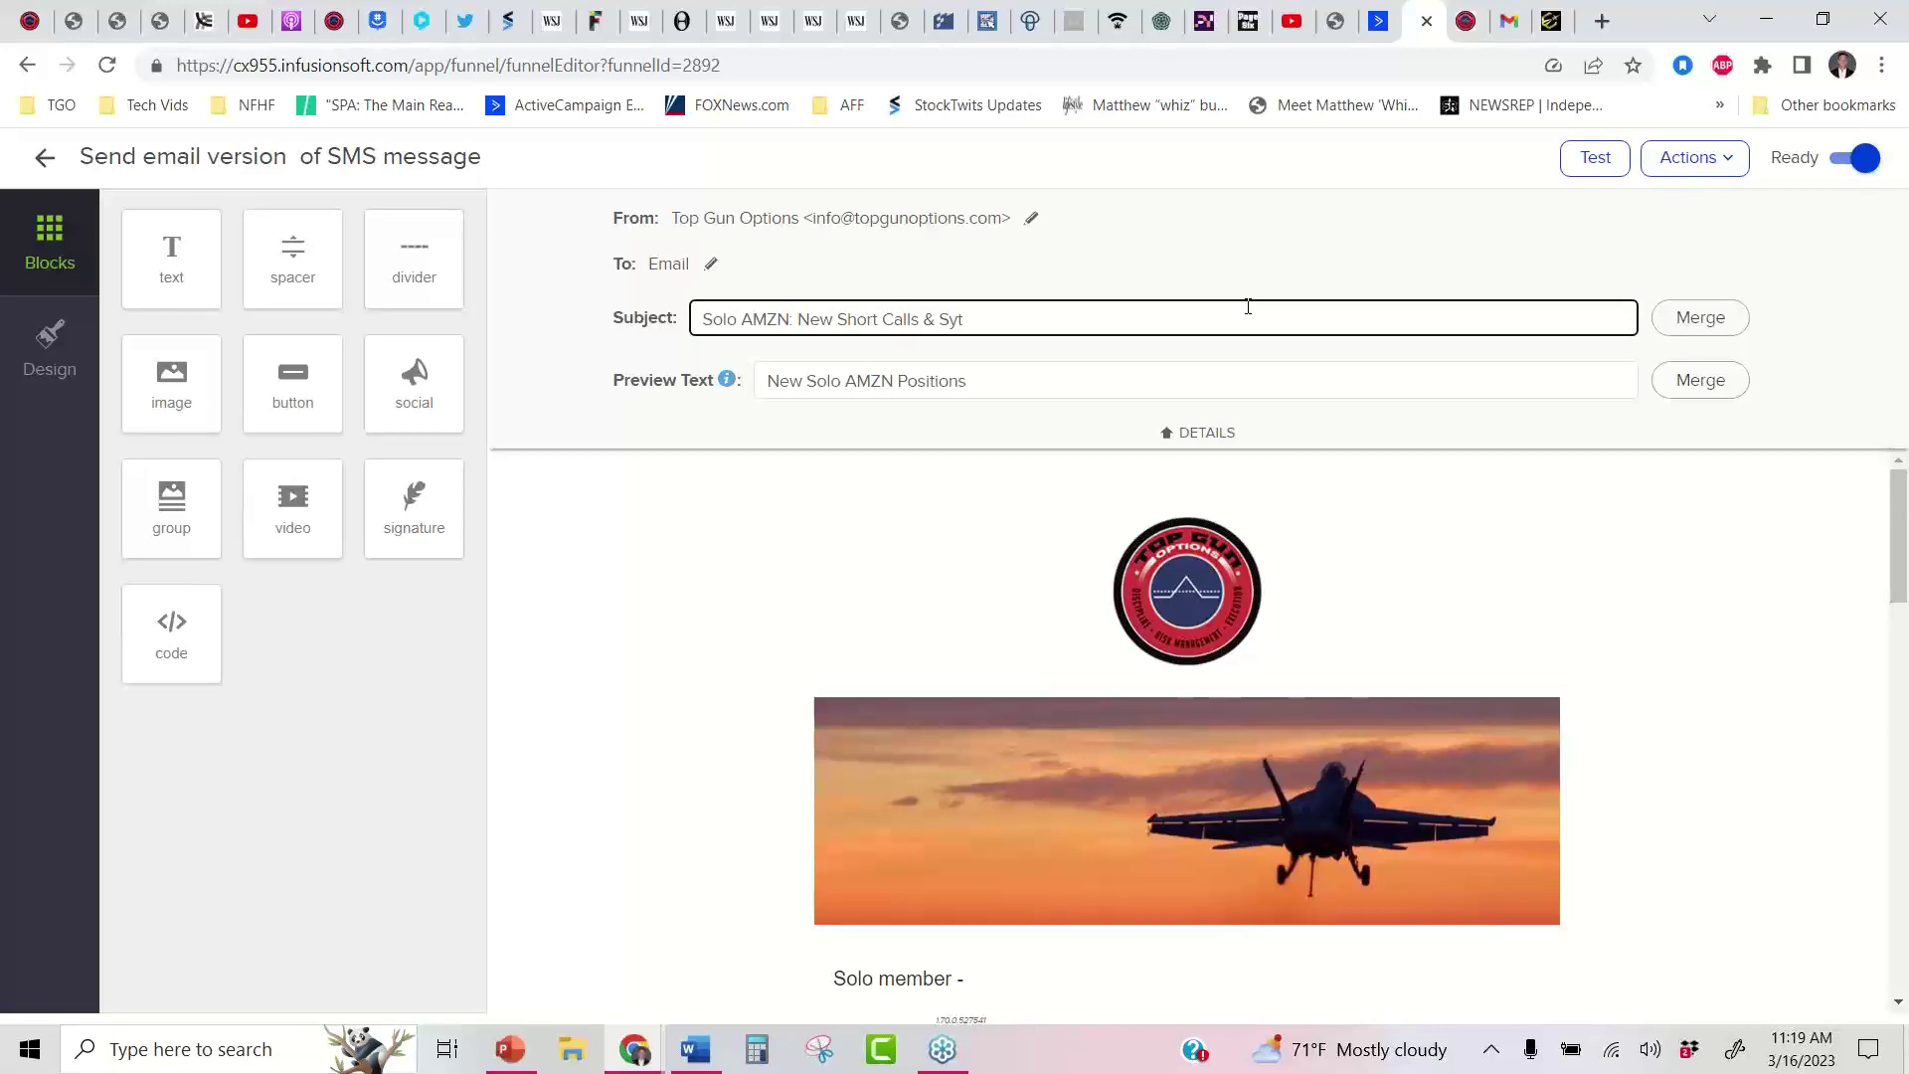
key(BackSpace)
text(nthertic)
right_click(967, 319)
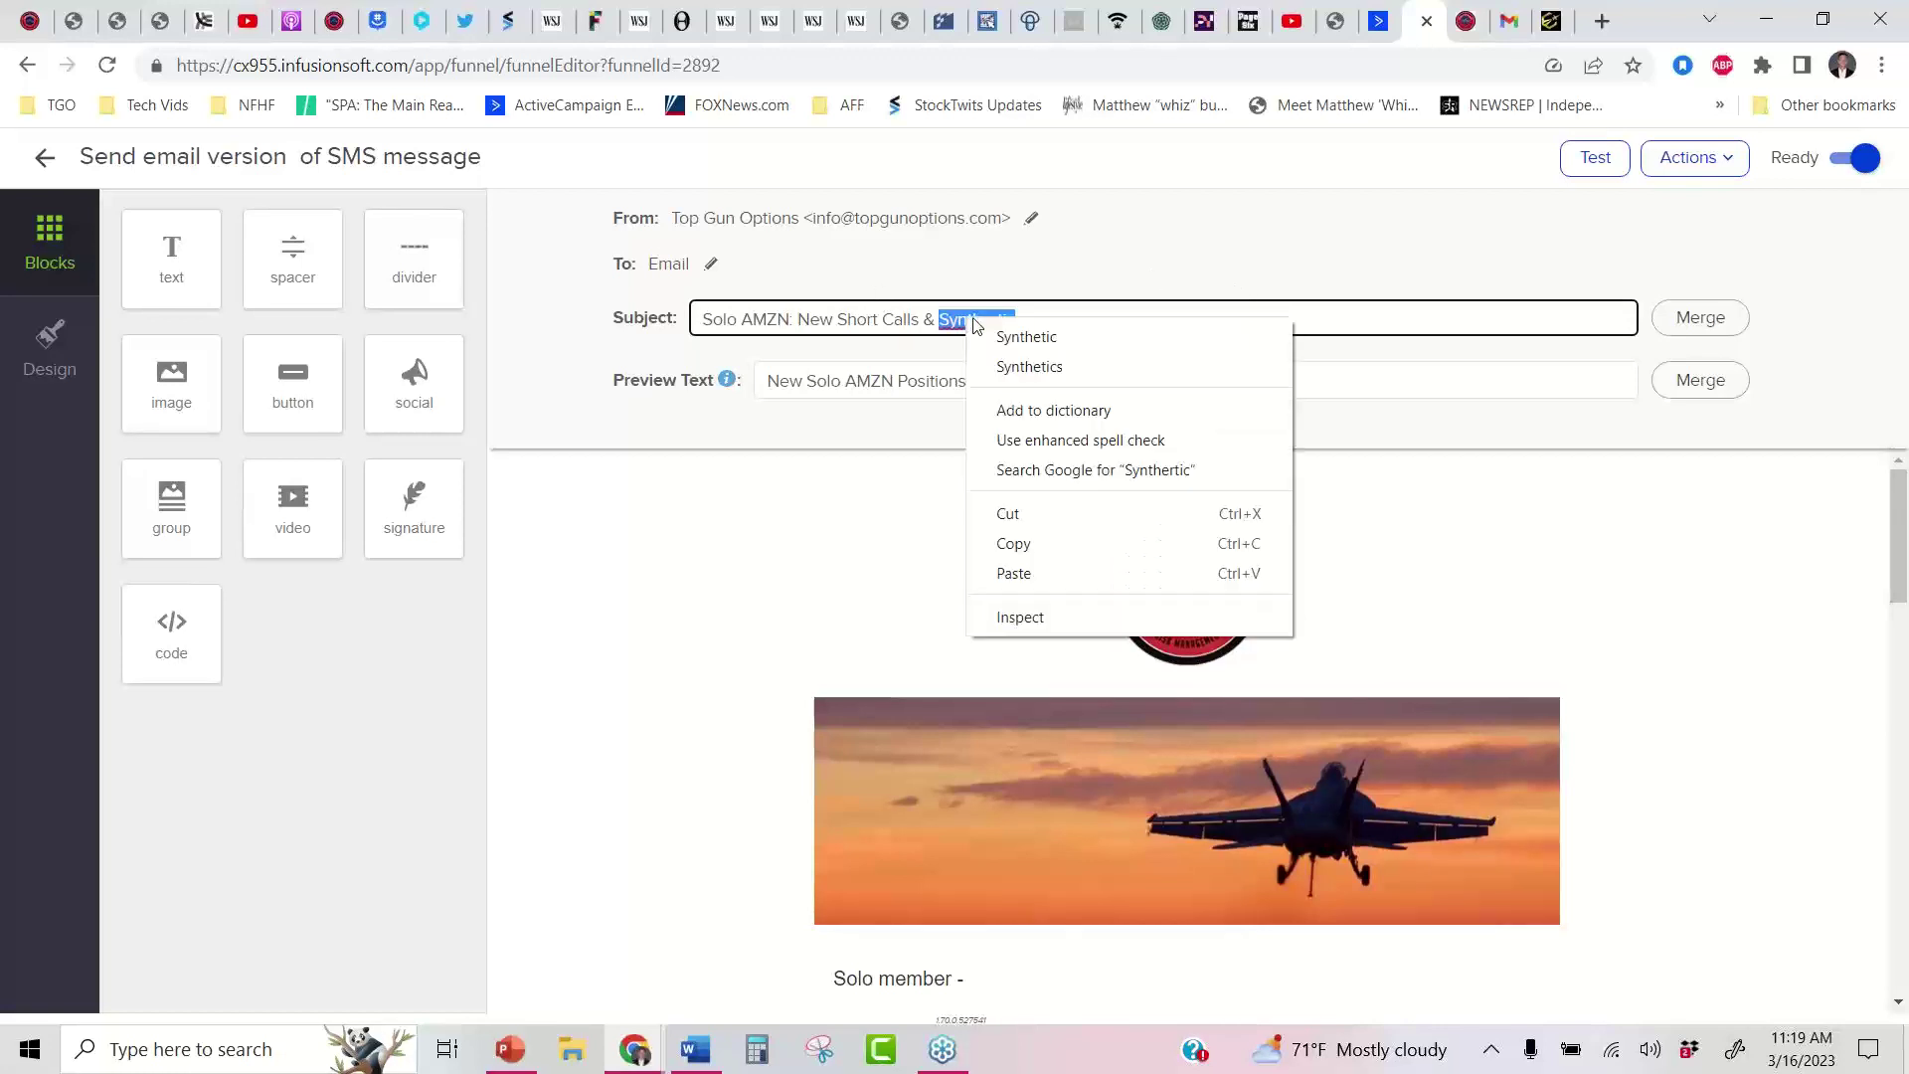
click(1034, 343)
drag(1902, 492, 1905, 640)
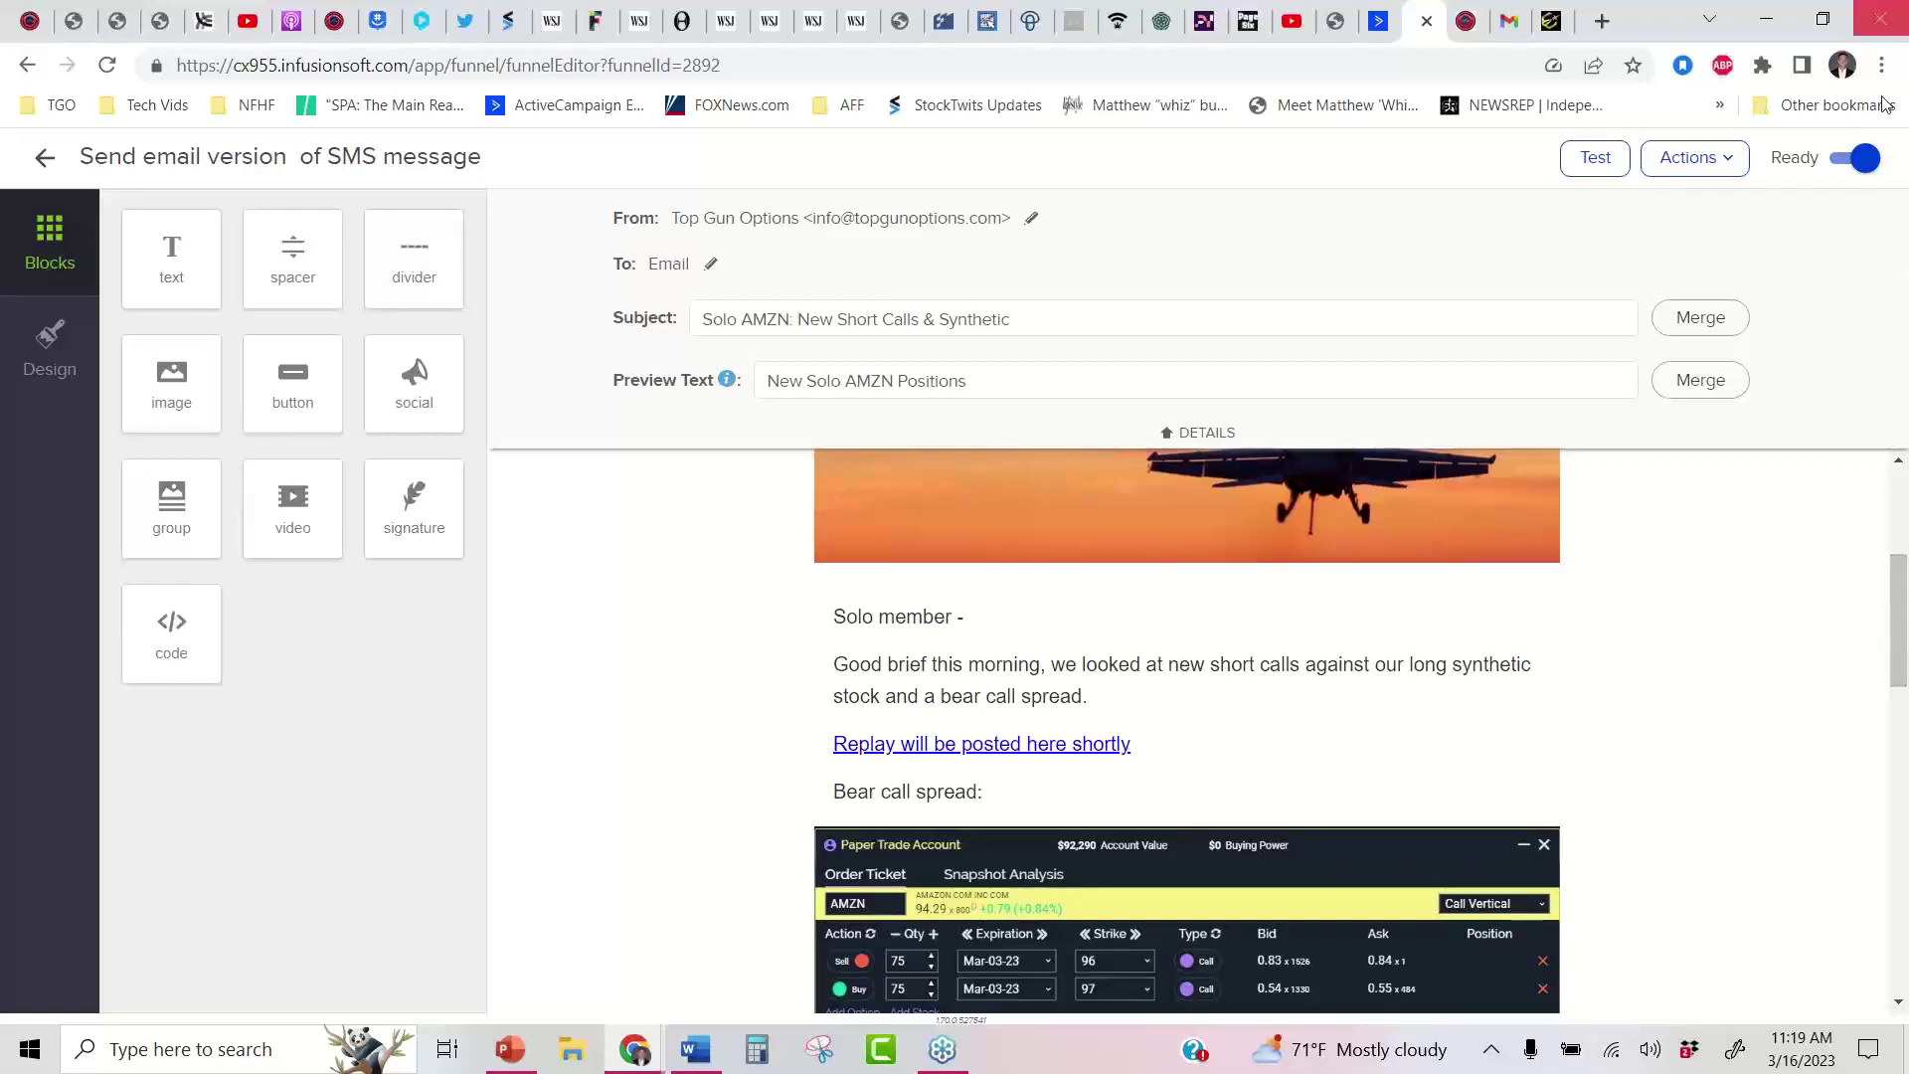
Switch to the StockCharts page, refresh the daily $SPX chart, and examine its price action, moving averages and MACD
click(982, 12)
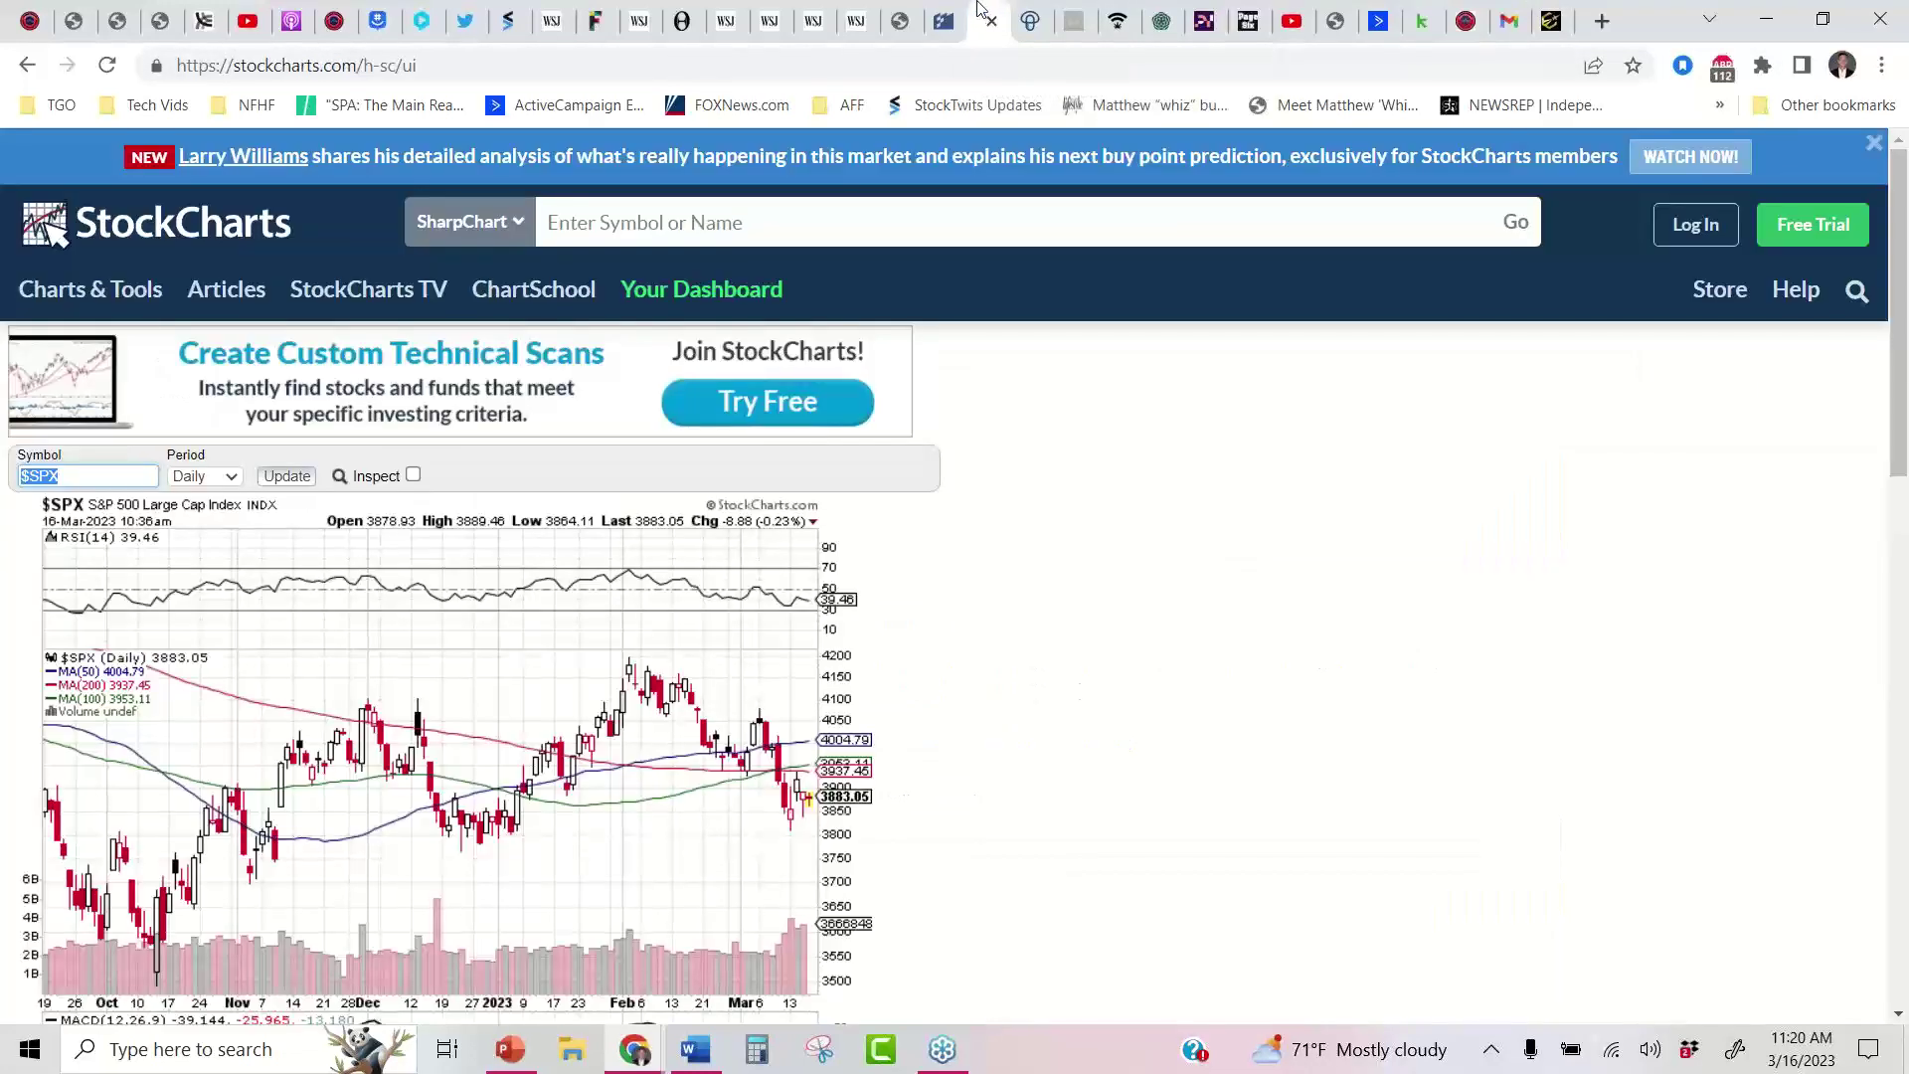
click(287, 477)
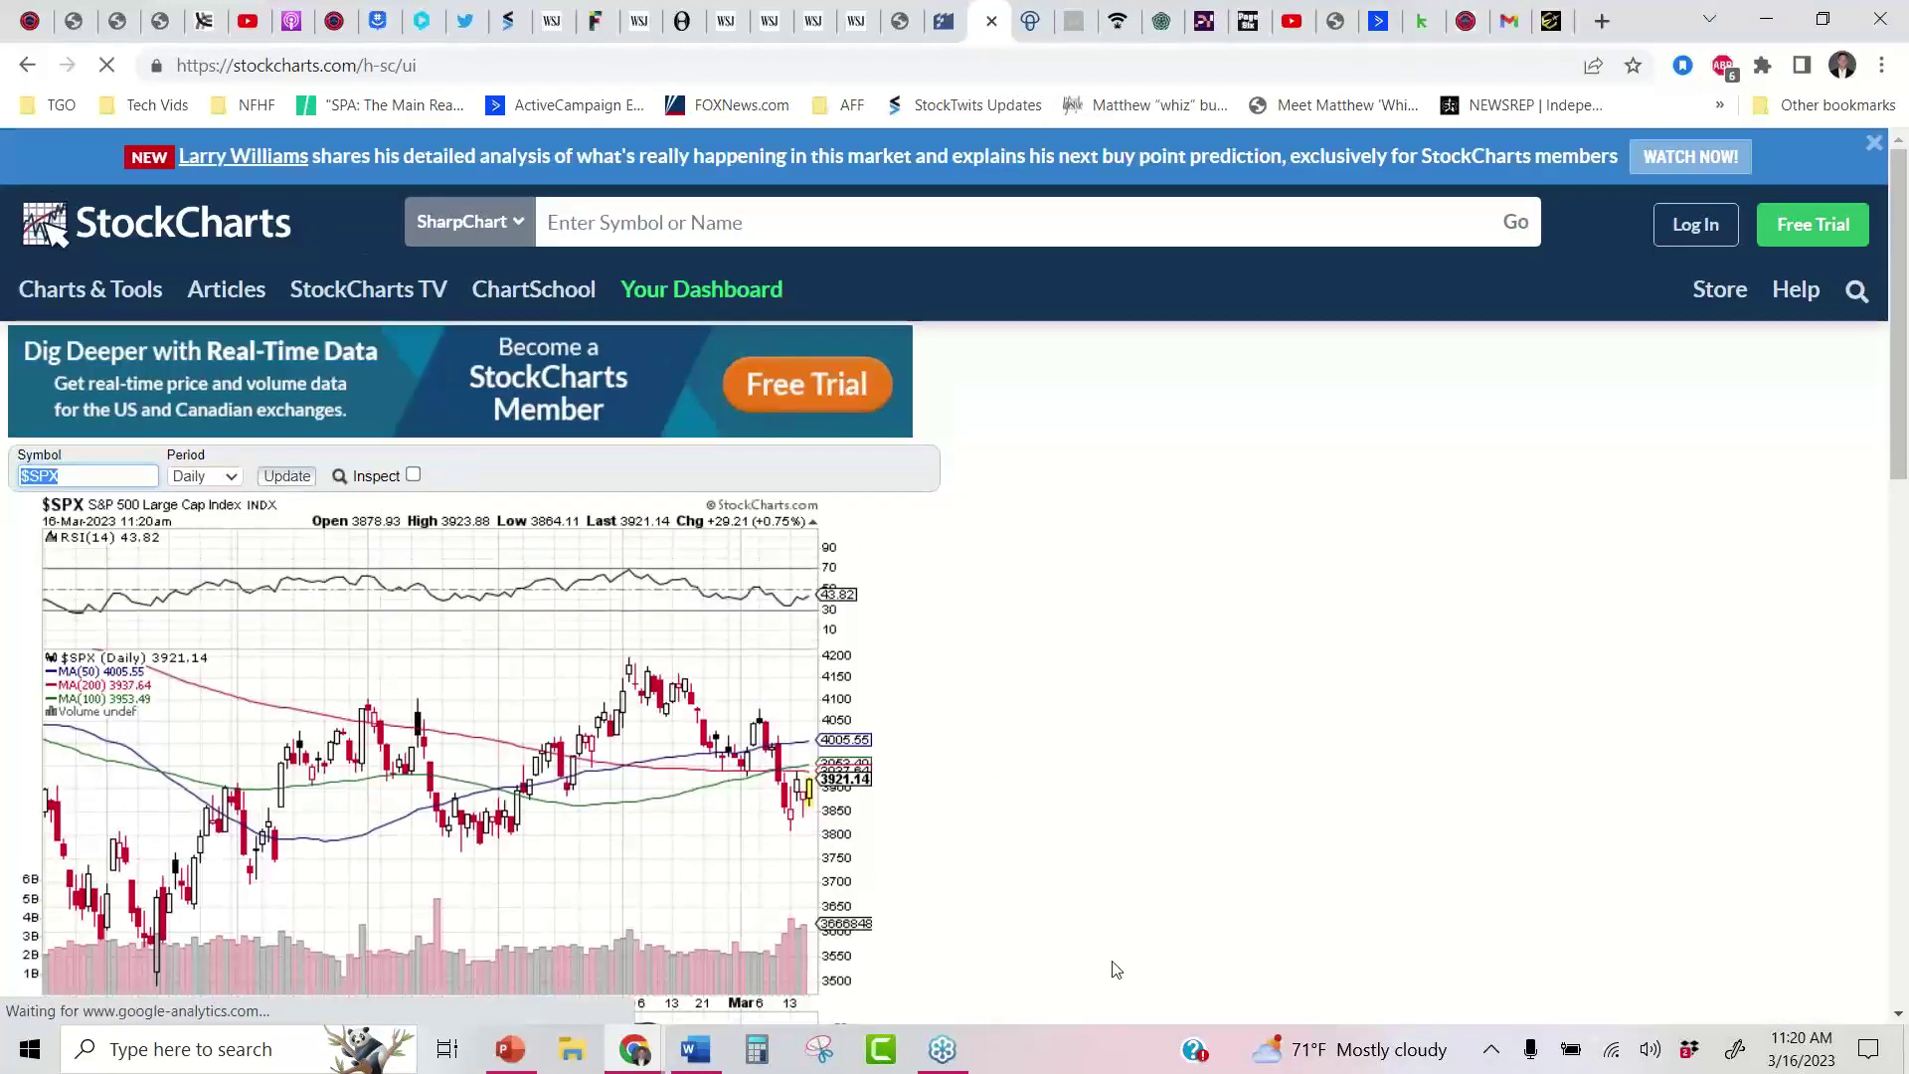
scroll(1137, 875, down, 1)
scroll(1136, 875, down, 1)
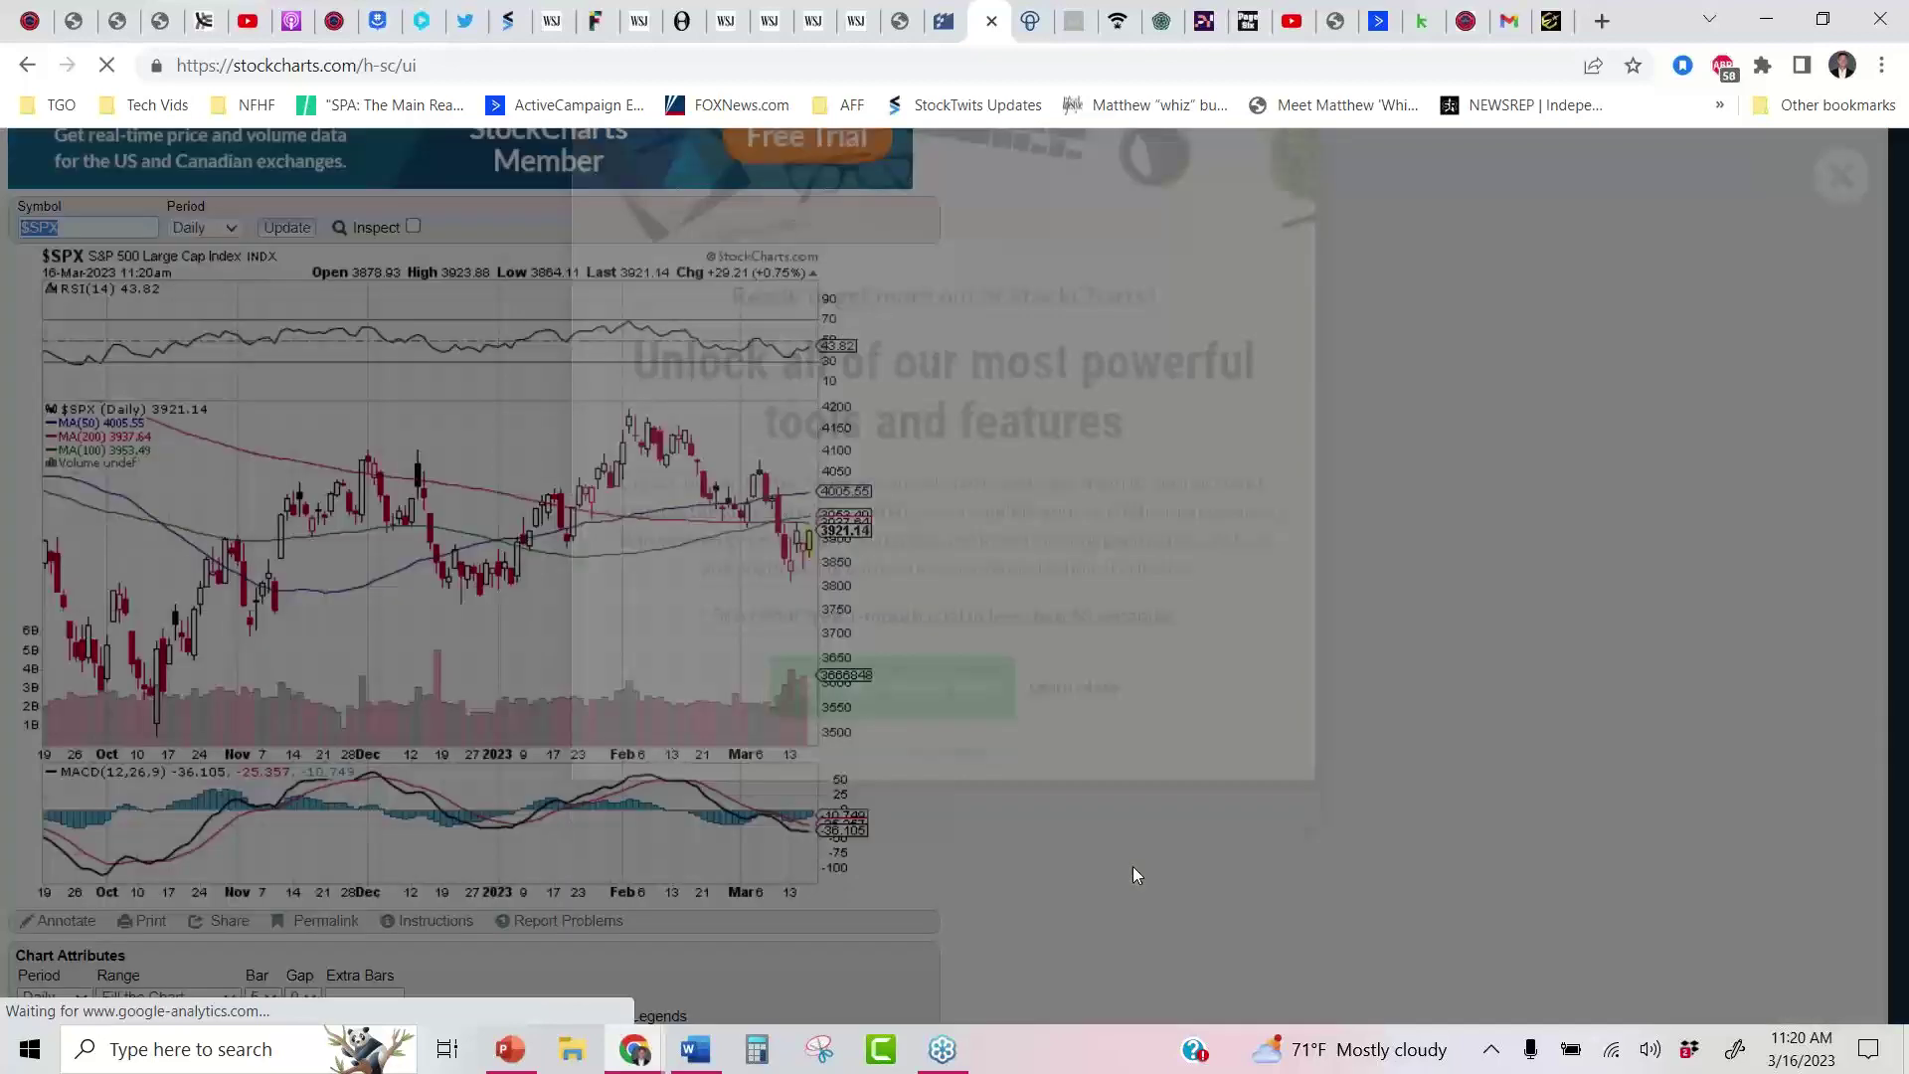
click(1538, 464)
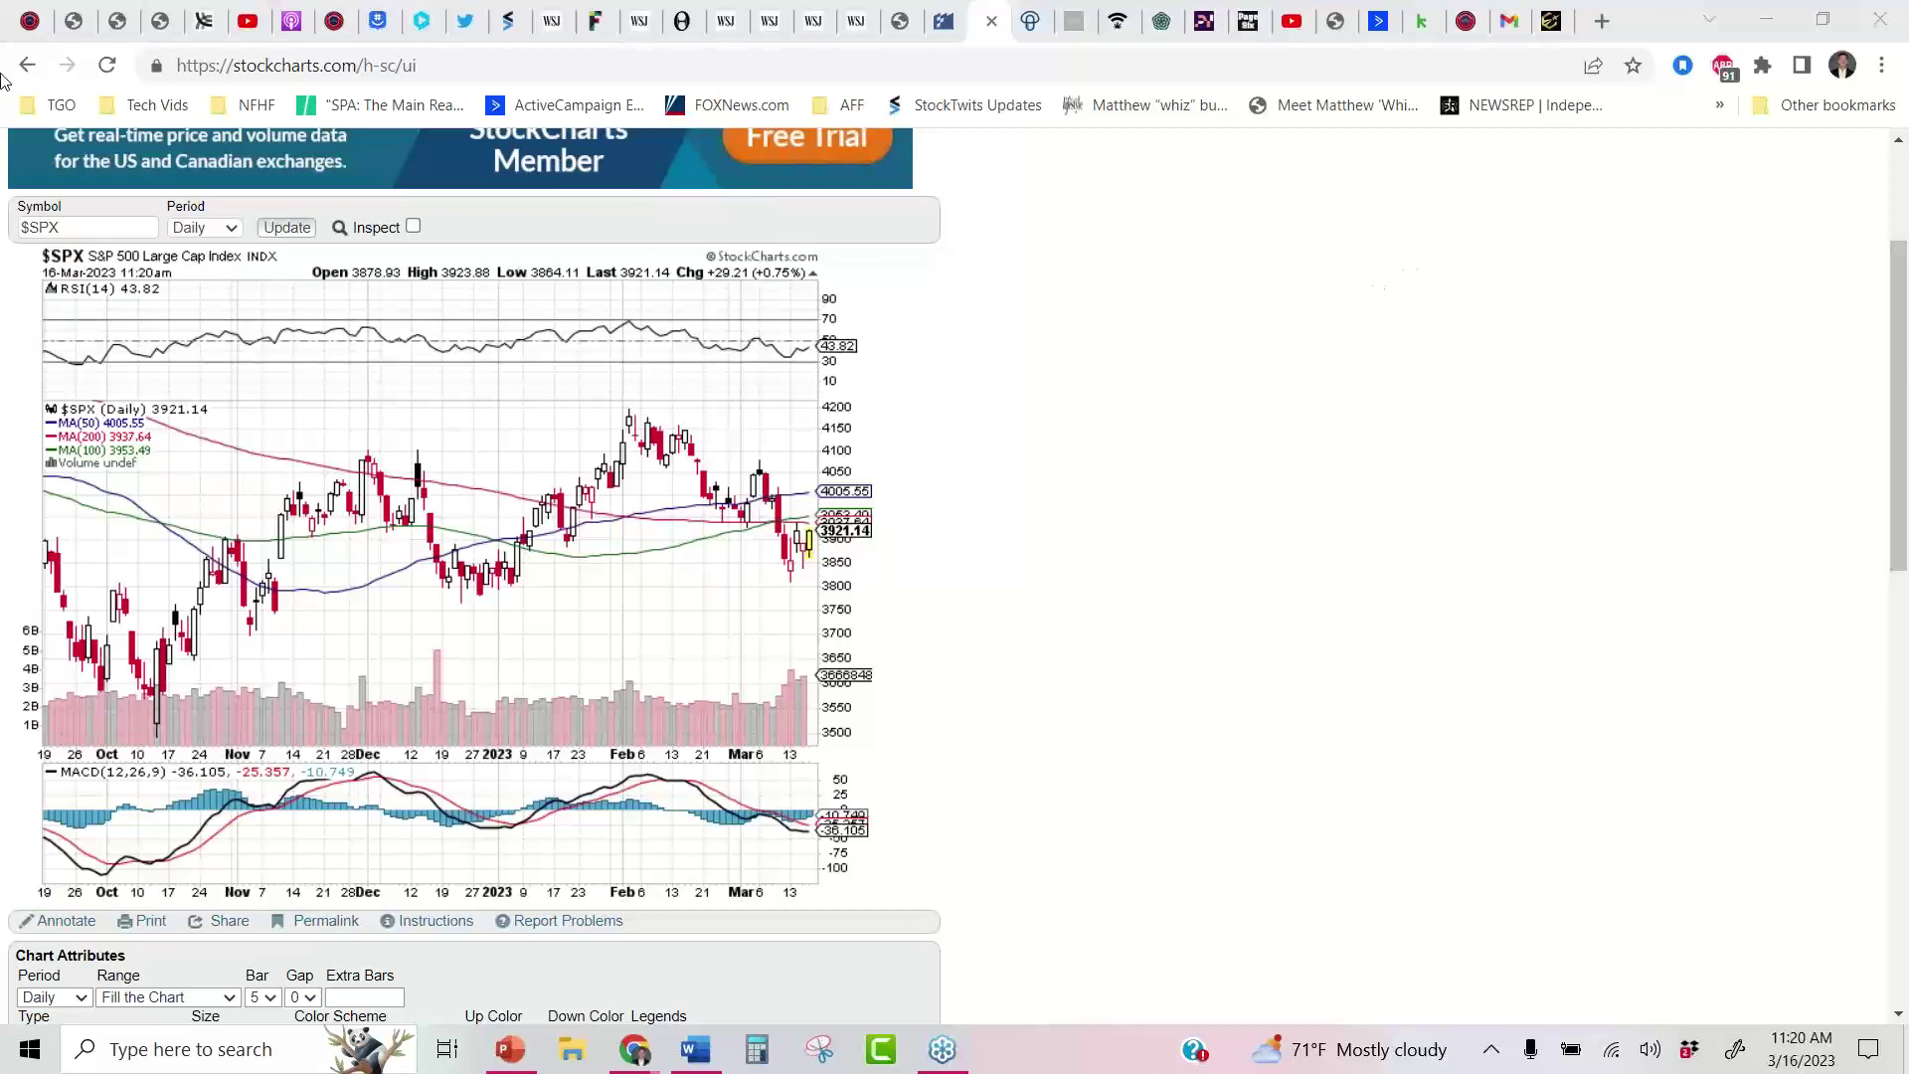
scroll(1353, 338, up, 1)
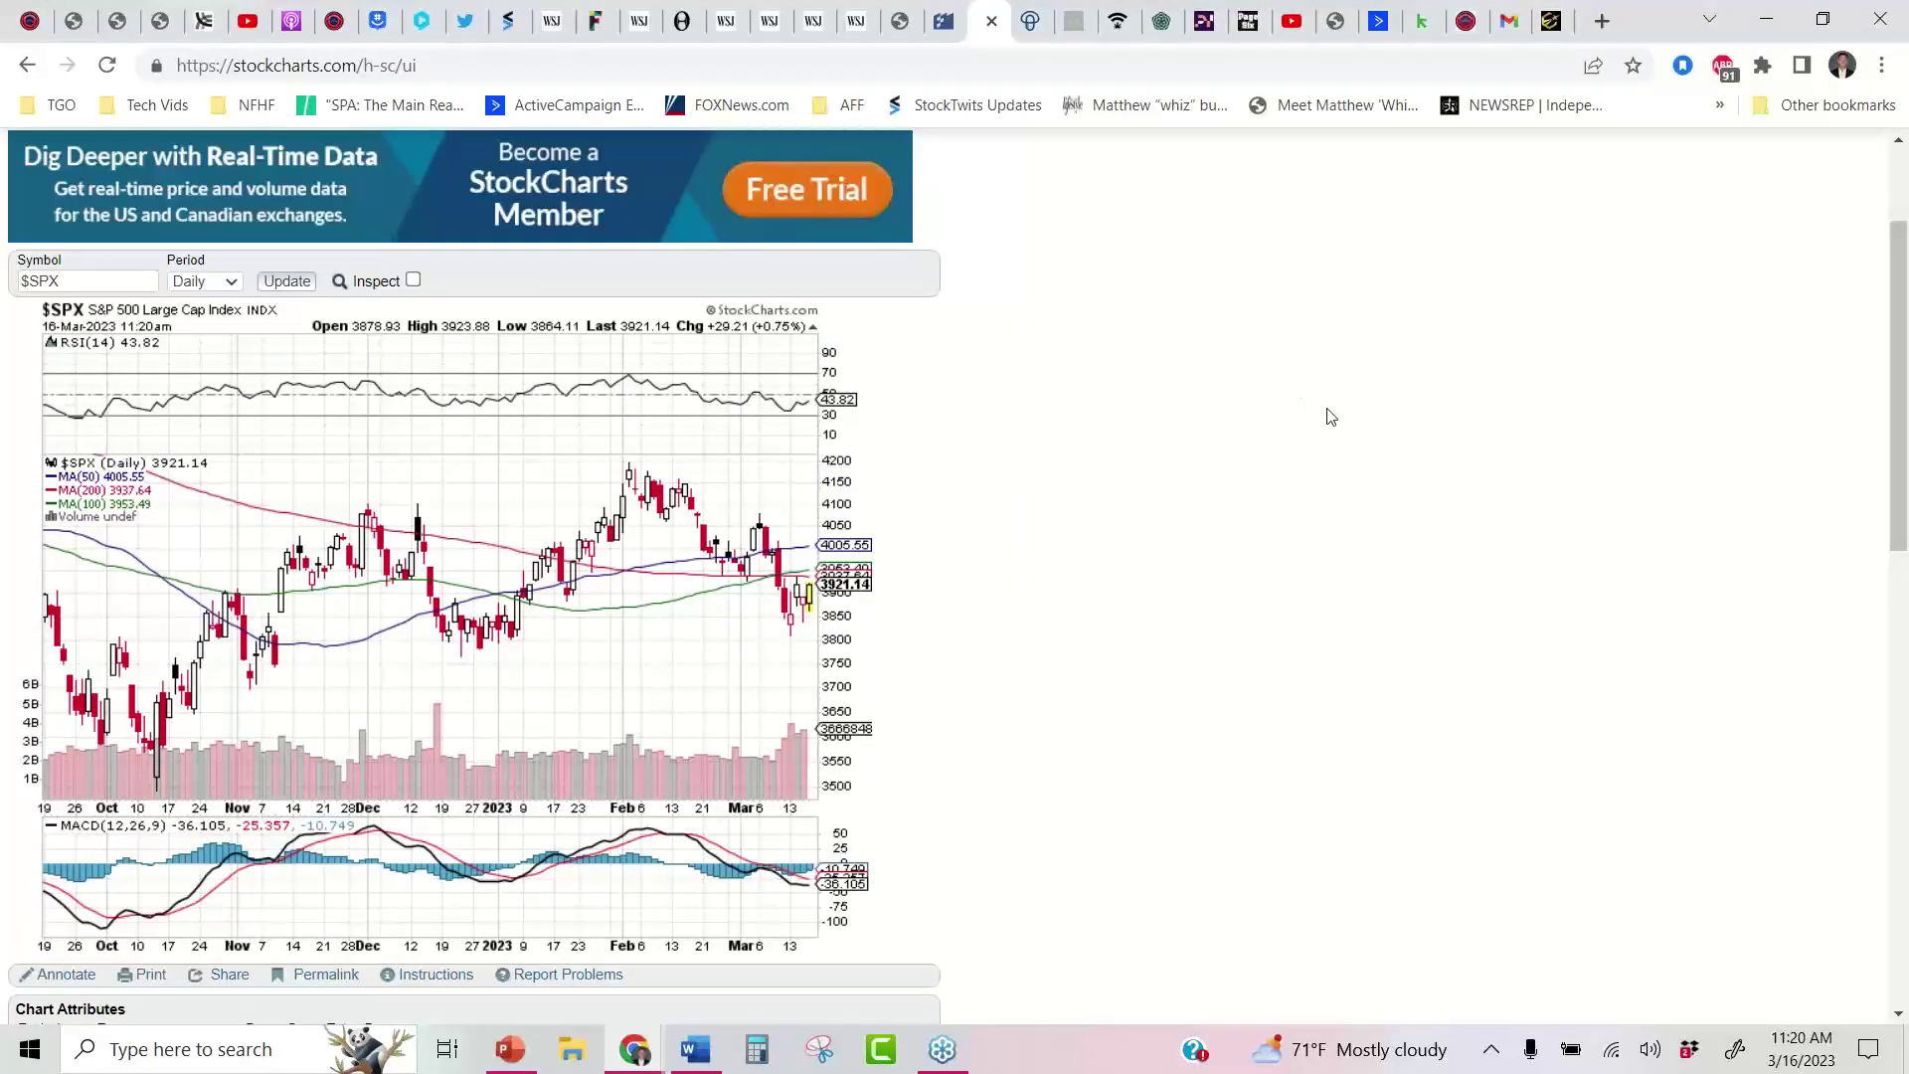
scroll(1326, 413, down, 1)
scroll(1325, 416, up, 2)
scroll(1323, 416, down, 2)
Switch to the Full Throttle and Hunters membership order page and copy its web address
click(30, 21)
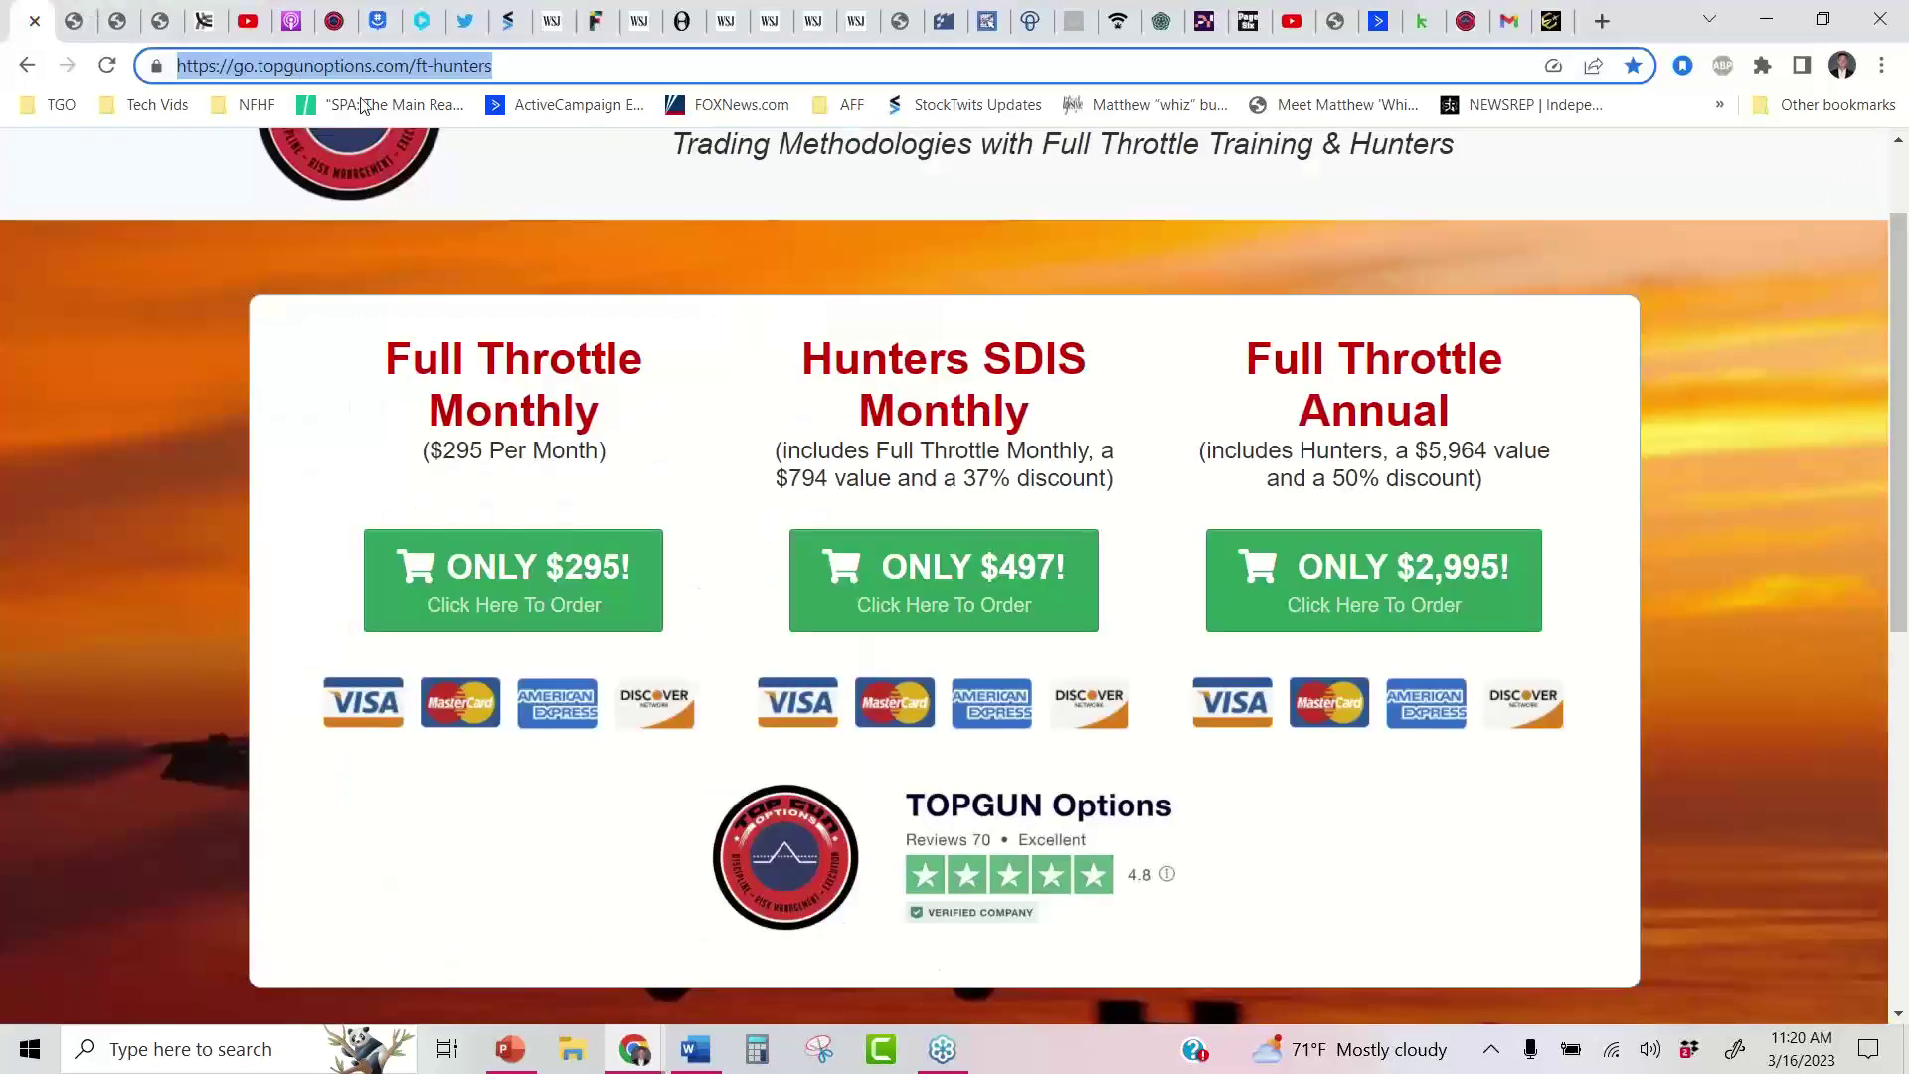
right_click(333, 68)
click(513, 191)
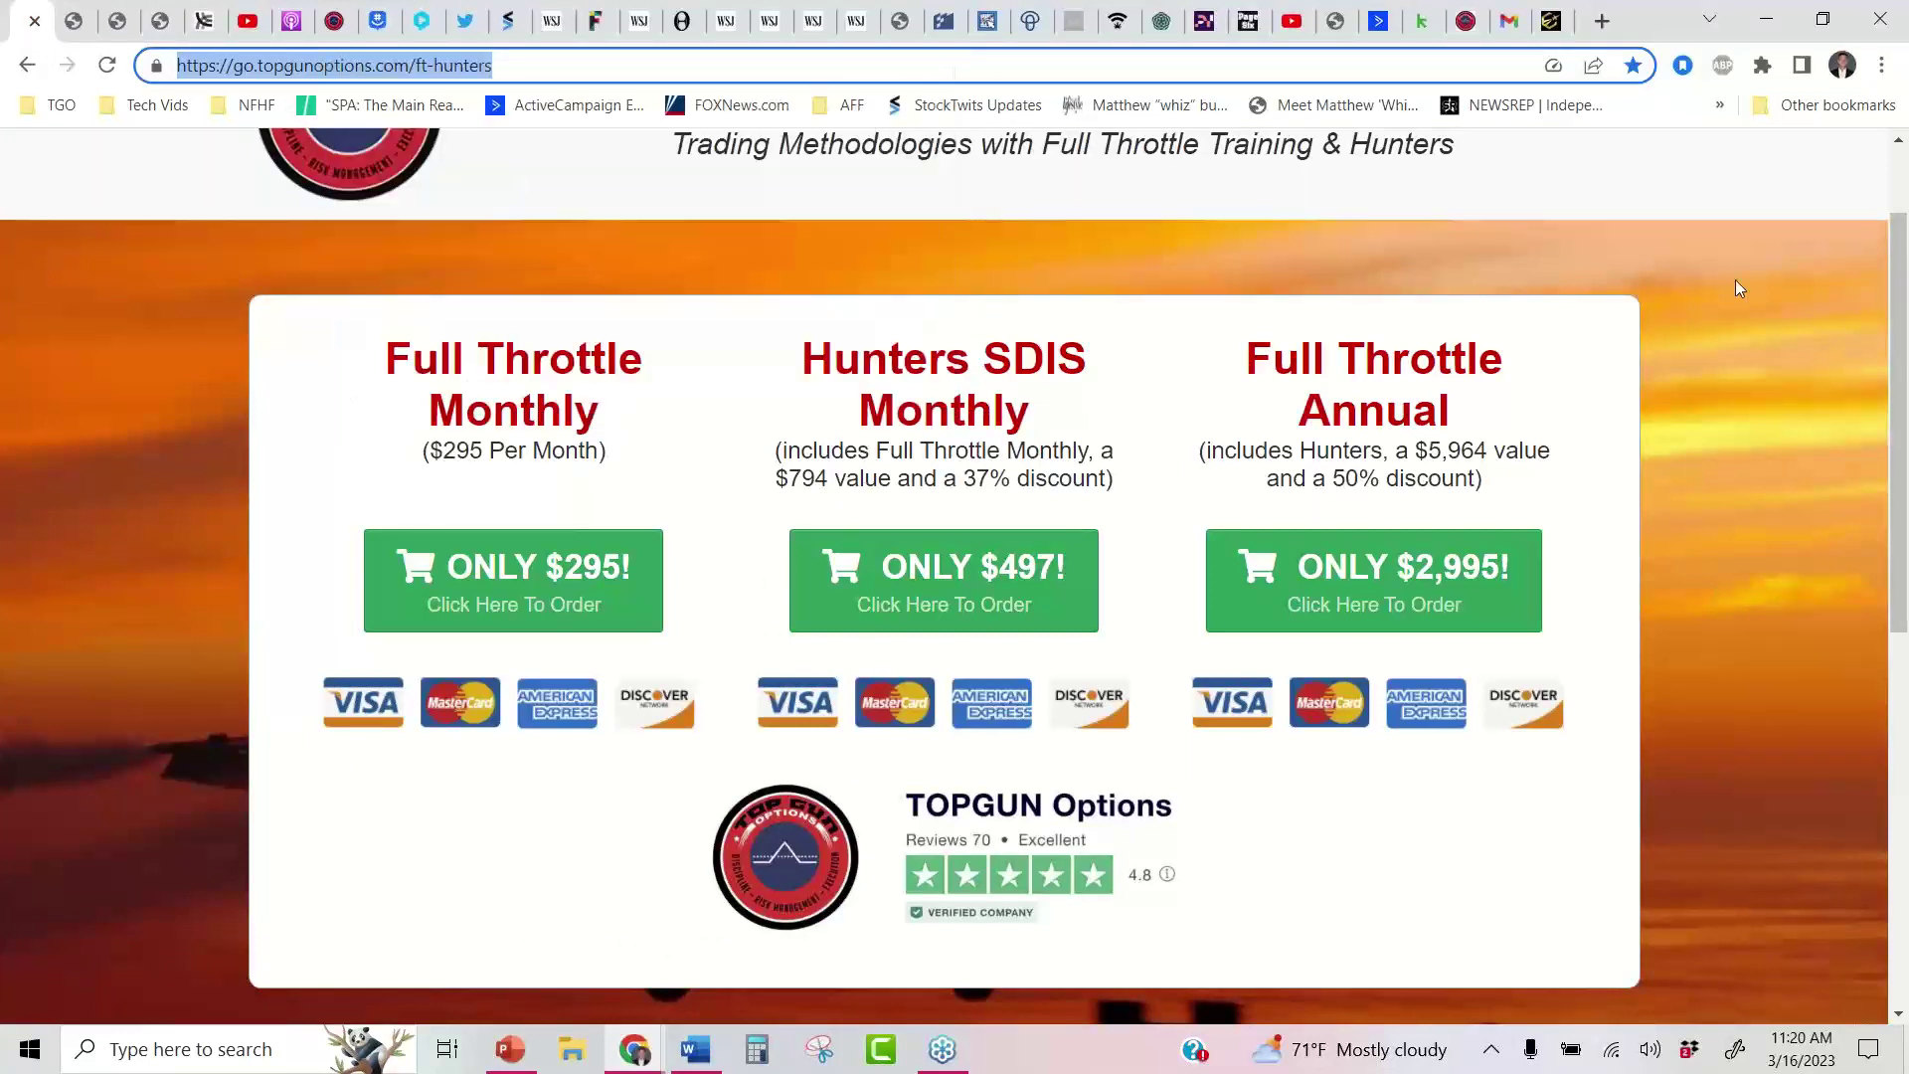